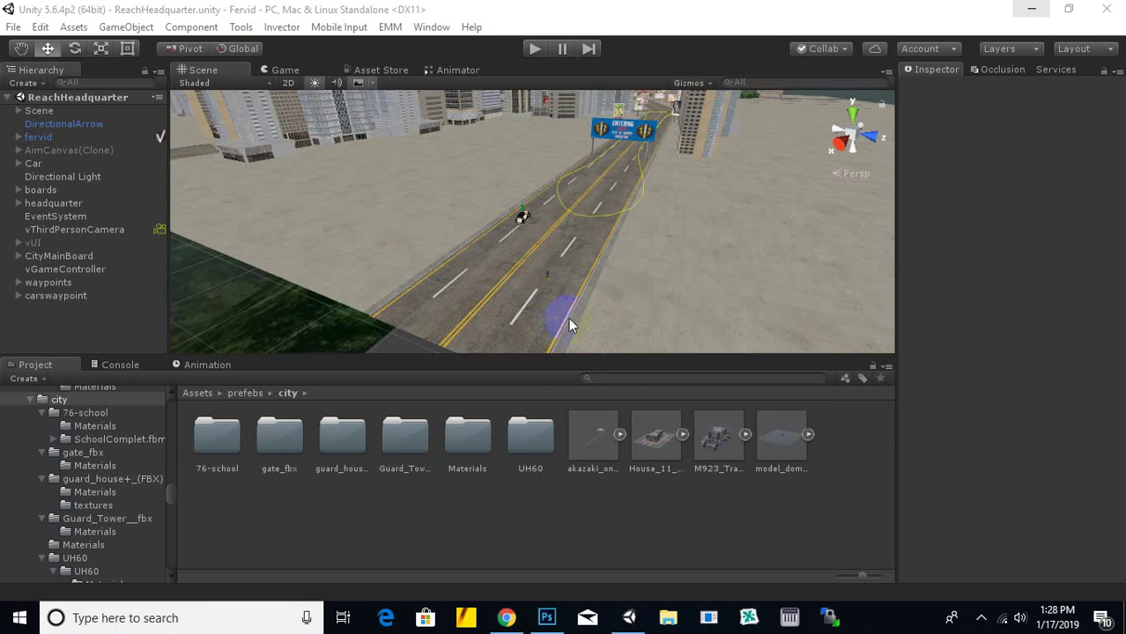
left_click(391, 28)
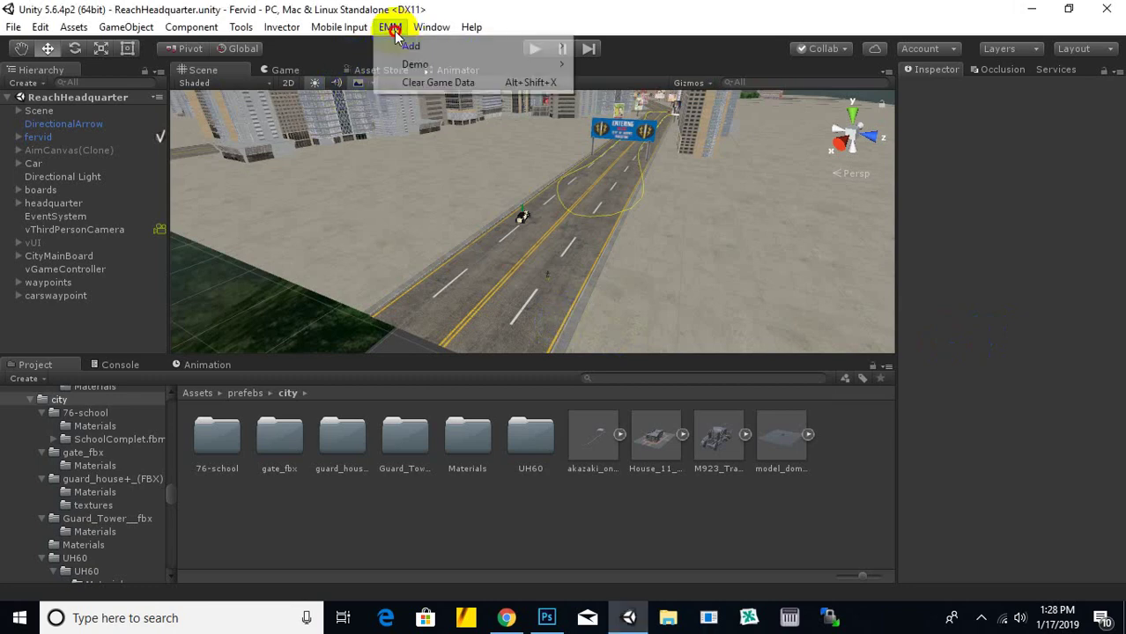
mouse_move(410, 50)
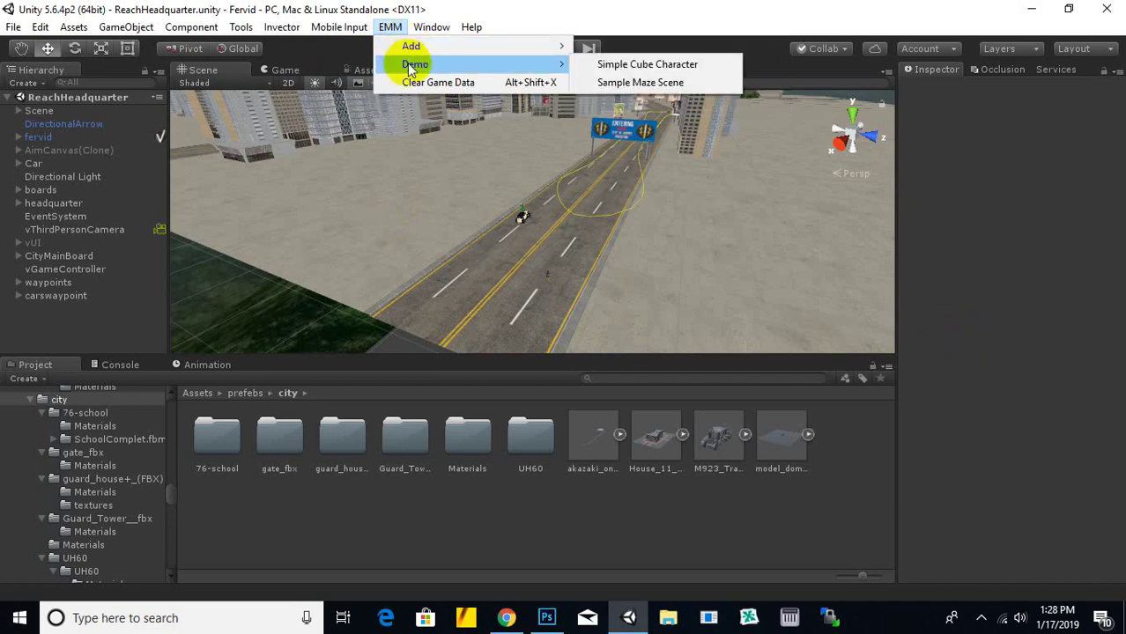
left_click(392, 27)
left_click(390, 27)
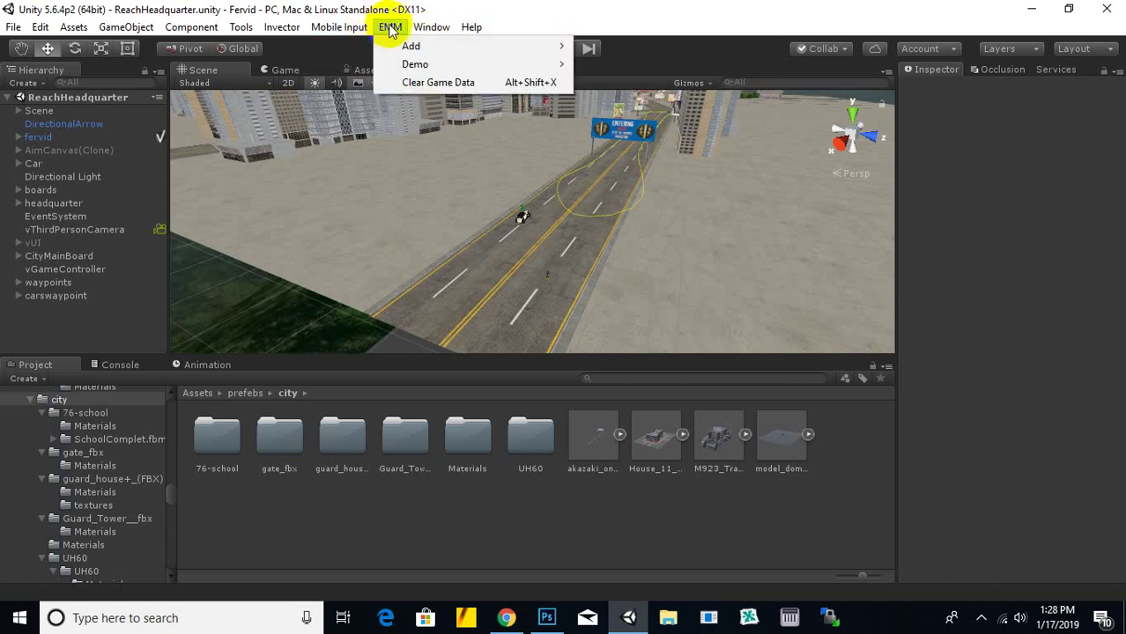
left_click(423, 228)
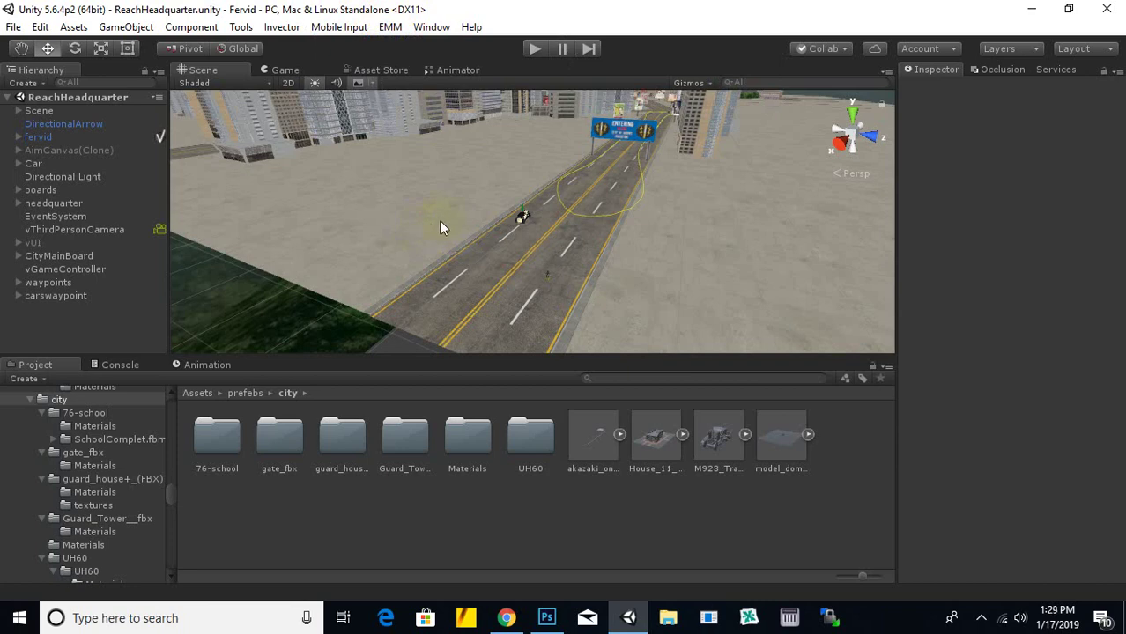
left_click(774, 266)
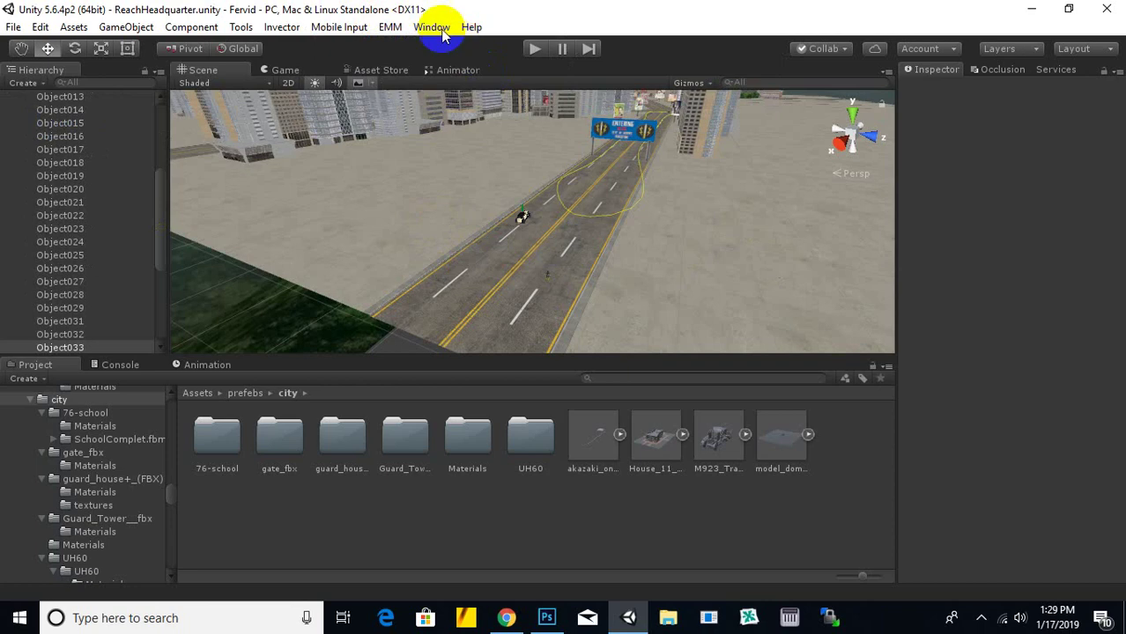
left_click(393, 27)
left_click(393, 29)
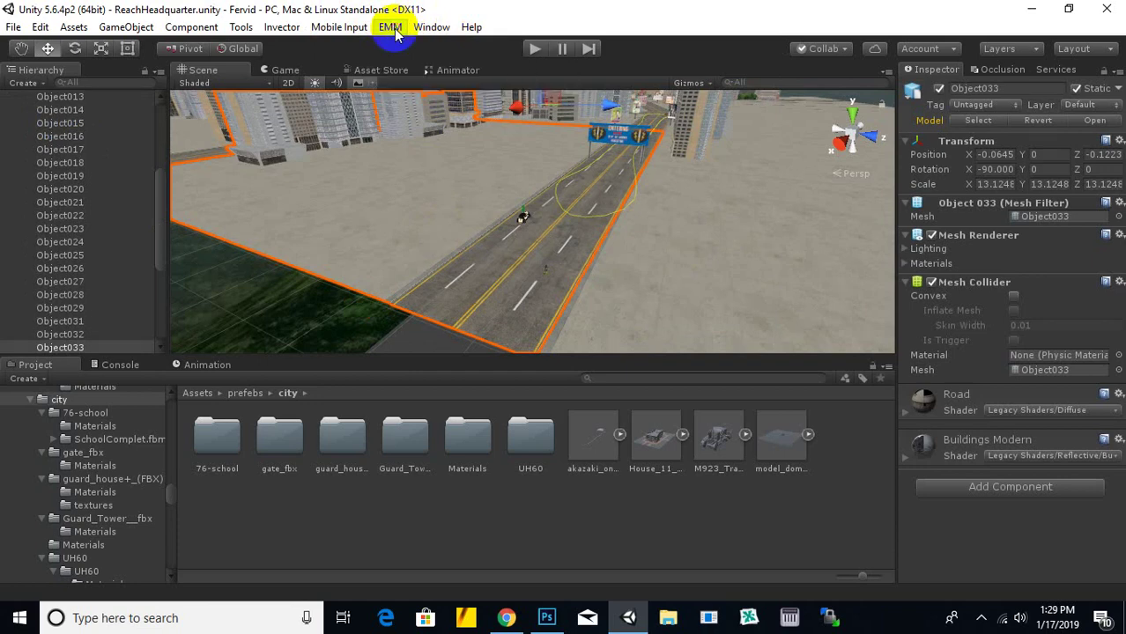
Step: Show the root Assets folder in the project browser and collapse the Scene object in the hierarchy
left_click(200, 396)
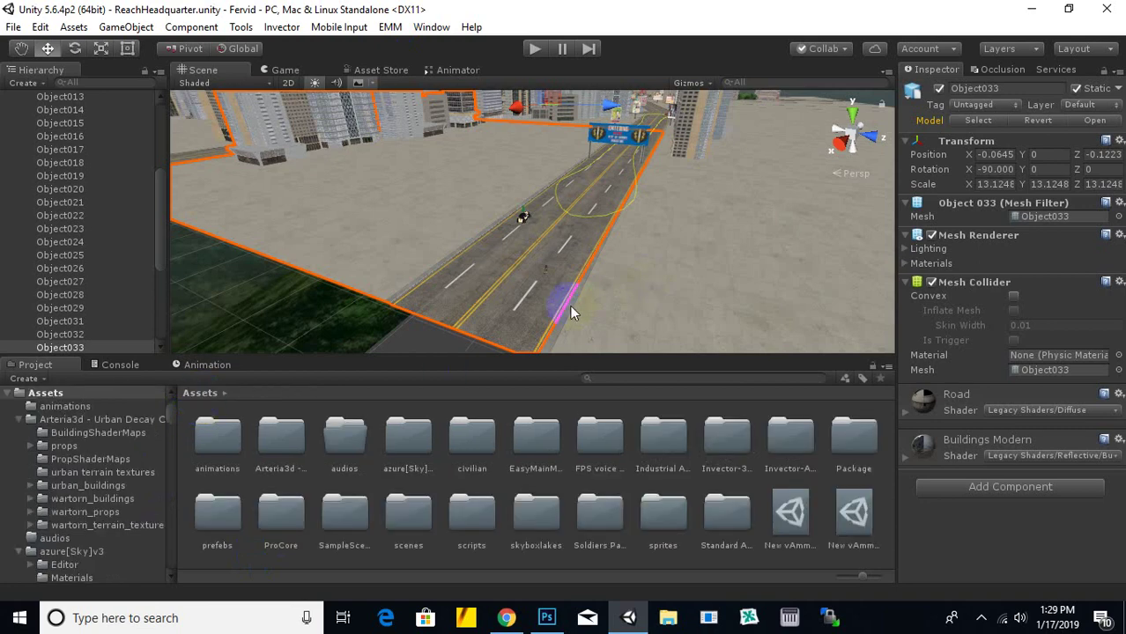
scroll(570, 305, "down", 1)
scroll(44, 158, "up", 5)
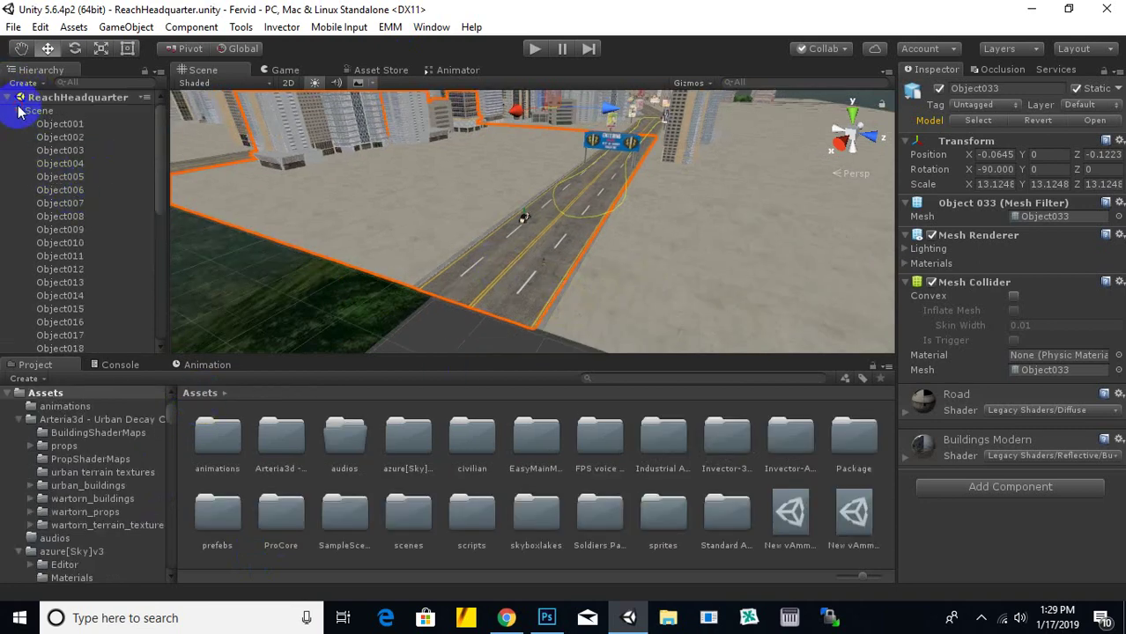
left_click(18, 110)
scroll(669, 246, "down", 2)
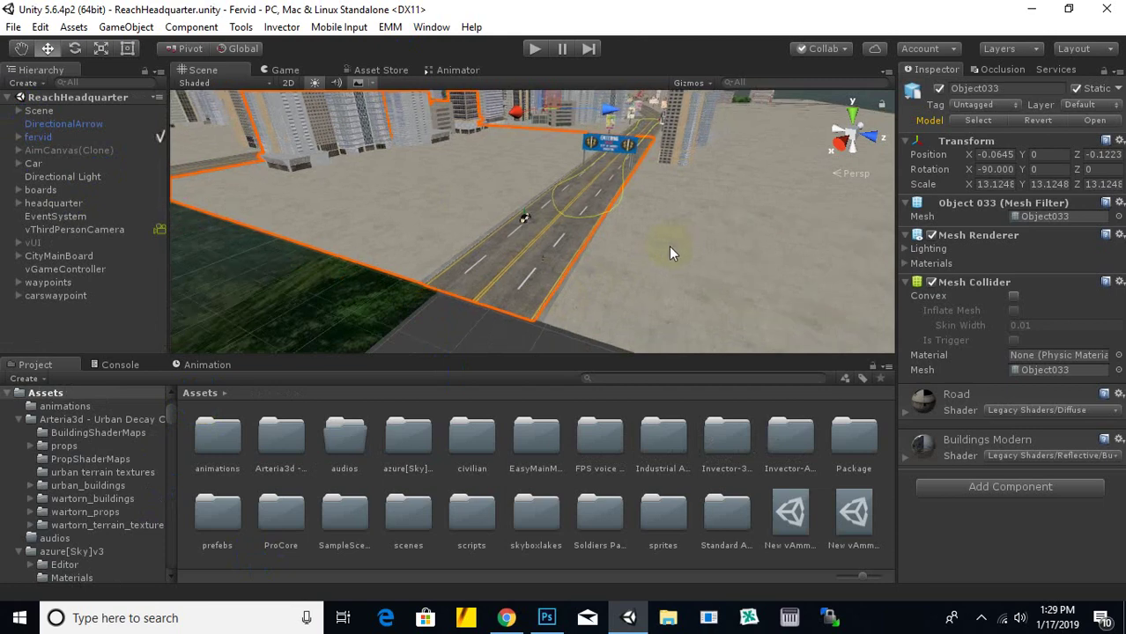
left_click_drag(669, 245, 544, 292, "alt")
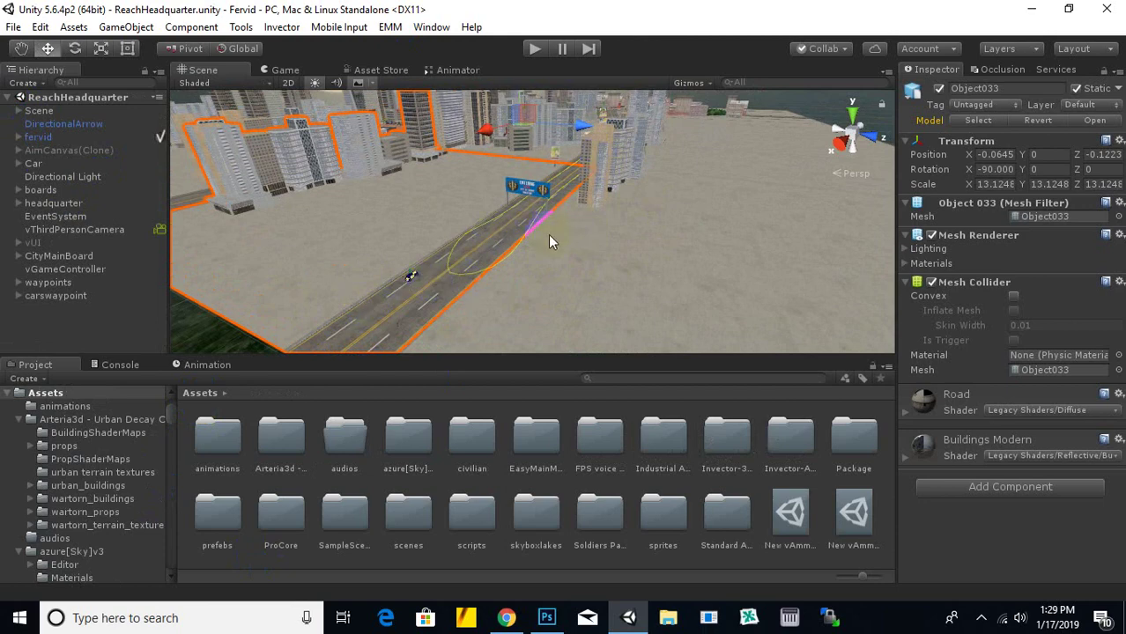
left_click_drag(326, 315, 404, 297, "alt")
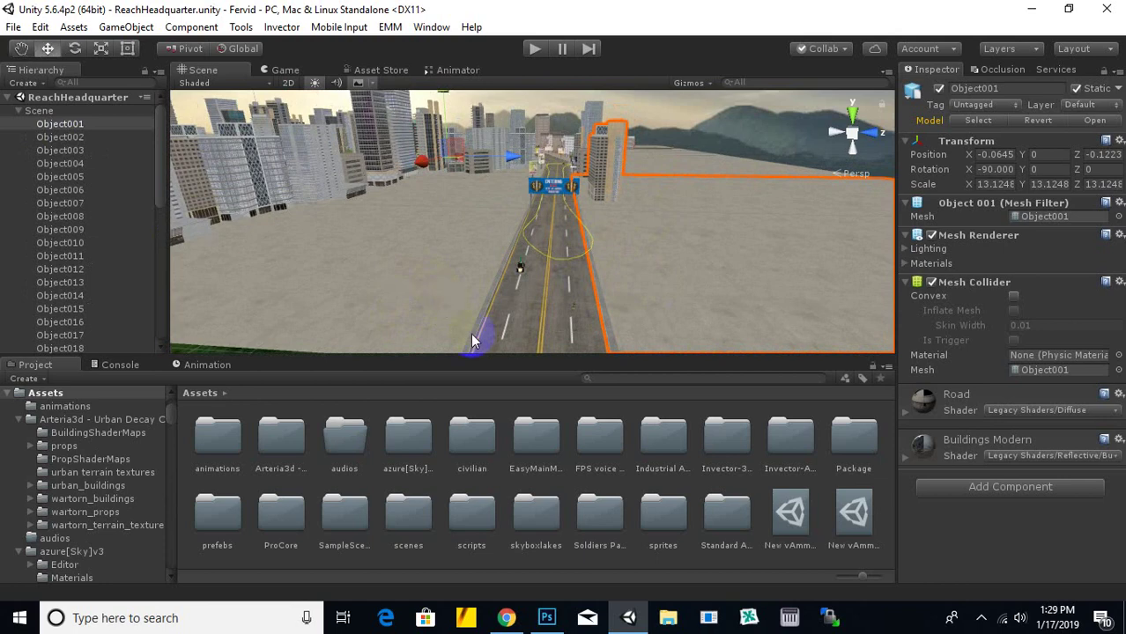
Step: Delete the LoadingScreen and MainMenu scenes from the project's scenes folder
double_click(398, 514)
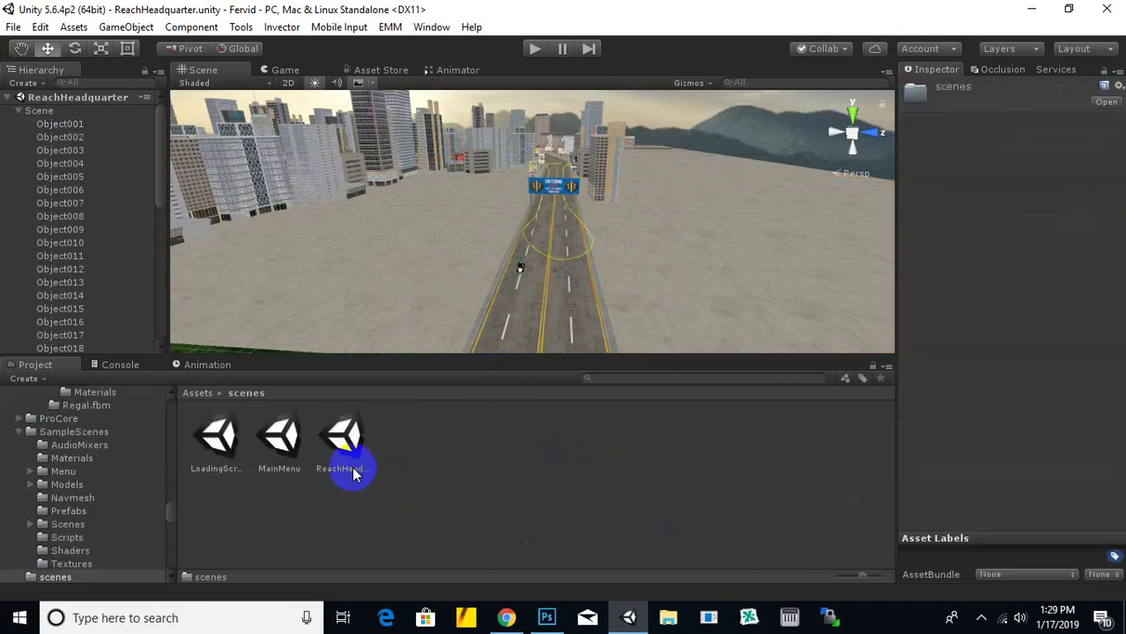
left_click(216, 433)
left_click(281, 438, "ctrl")
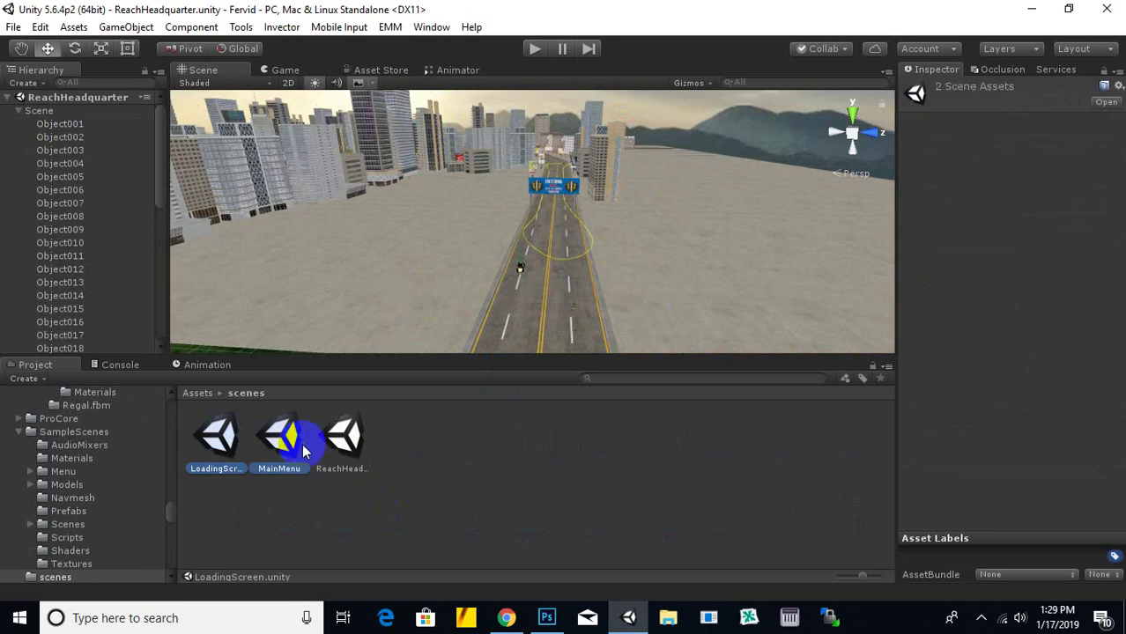
right_click(284, 443)
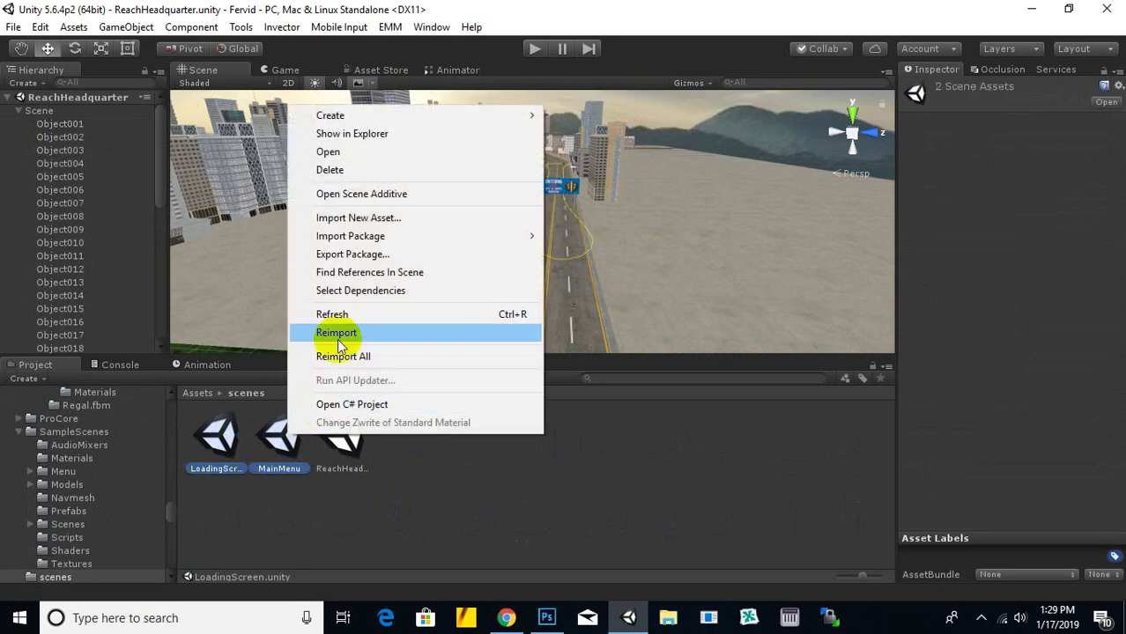
left_click(356, 170)
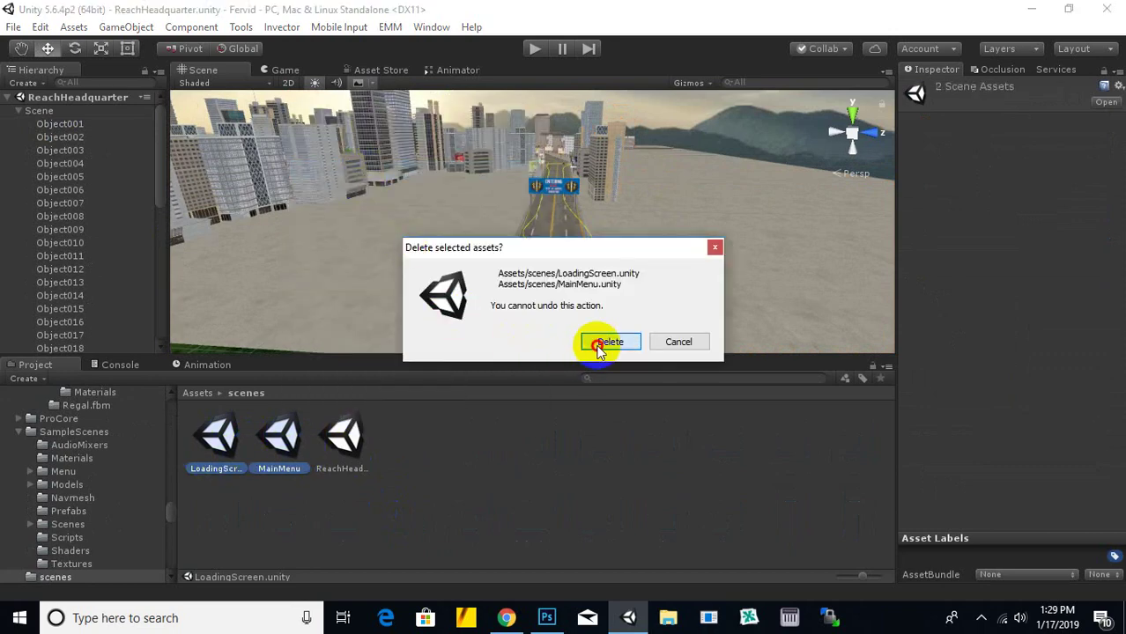
left_click(608, 342)
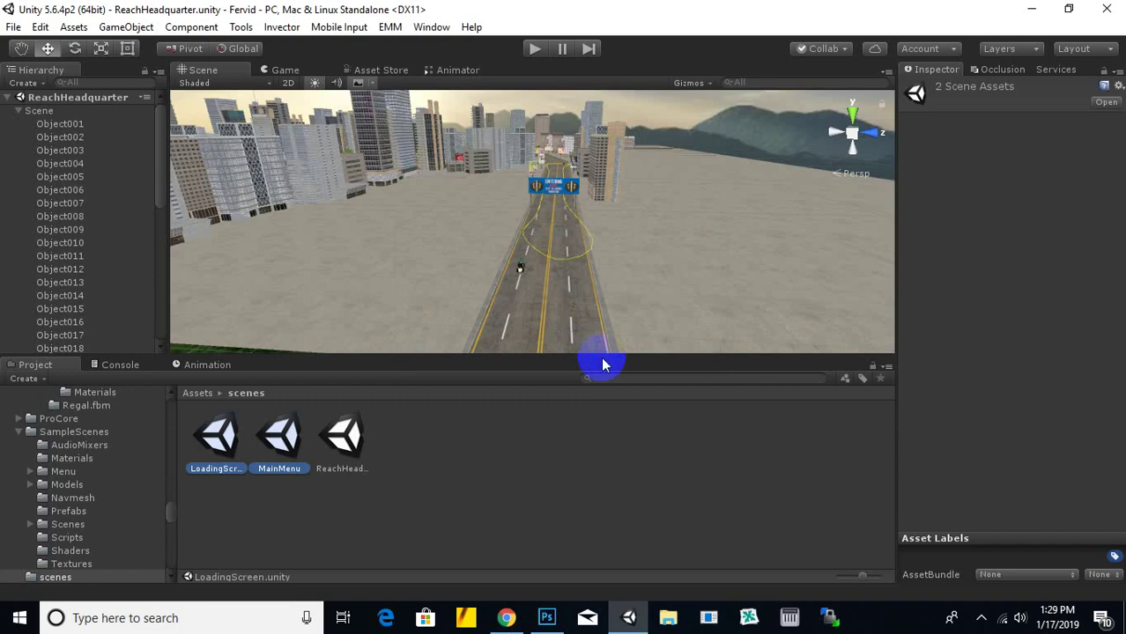
key("shift+Delete")
Step: Delete the EasyMainMenu folder from the project's root Assets folder
left_click(201, 393)
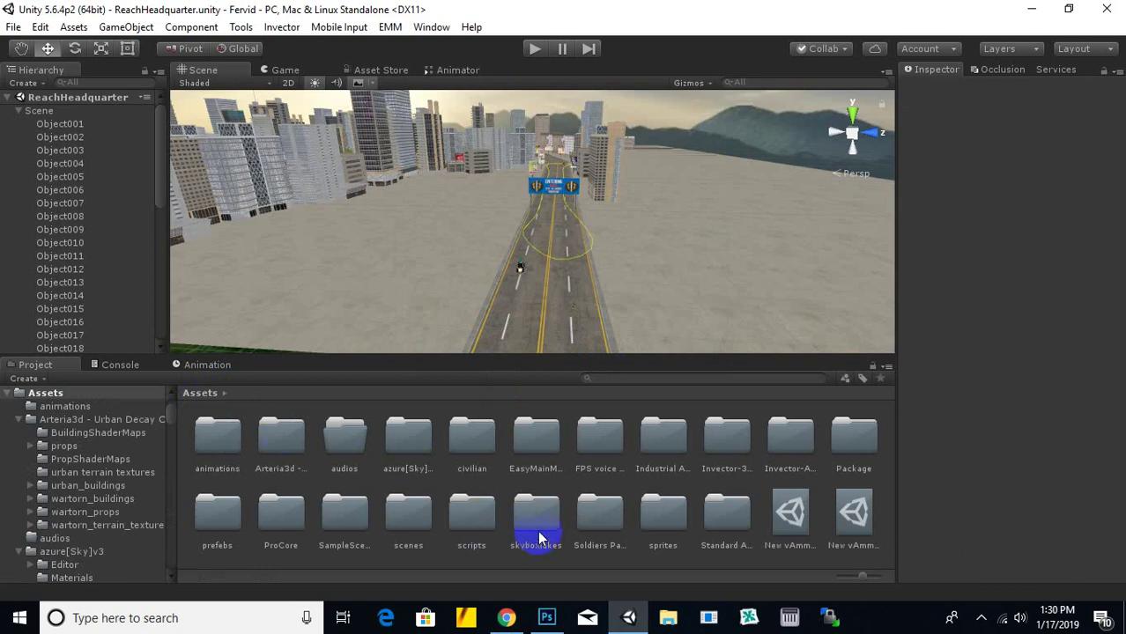
right_click(525, 433)
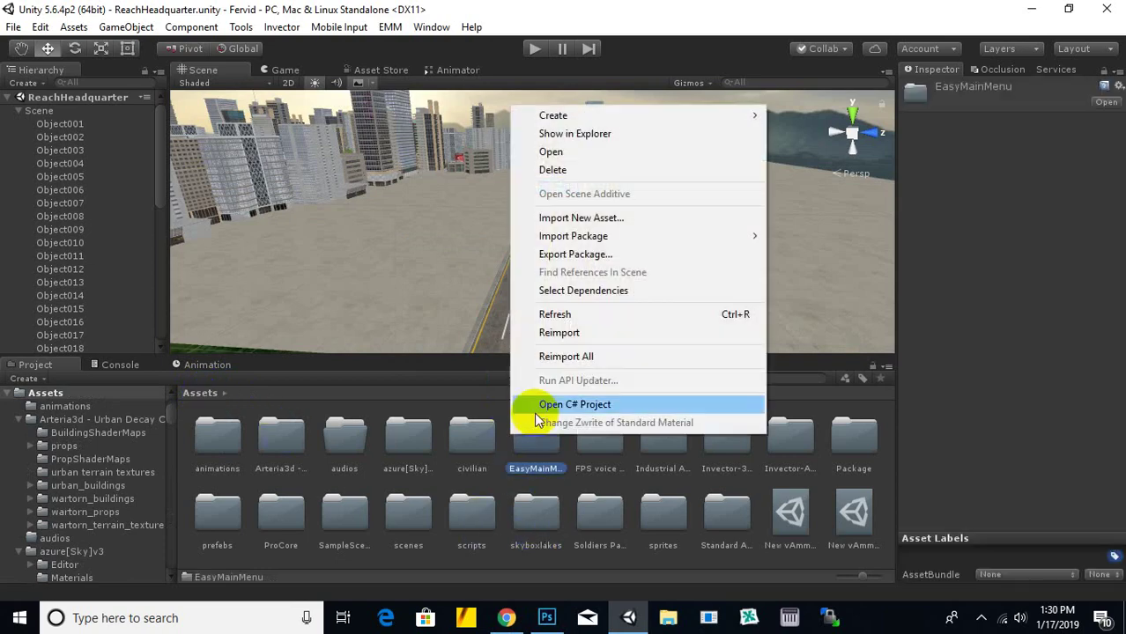
left_click(564, 170)
left_click(594, 345)
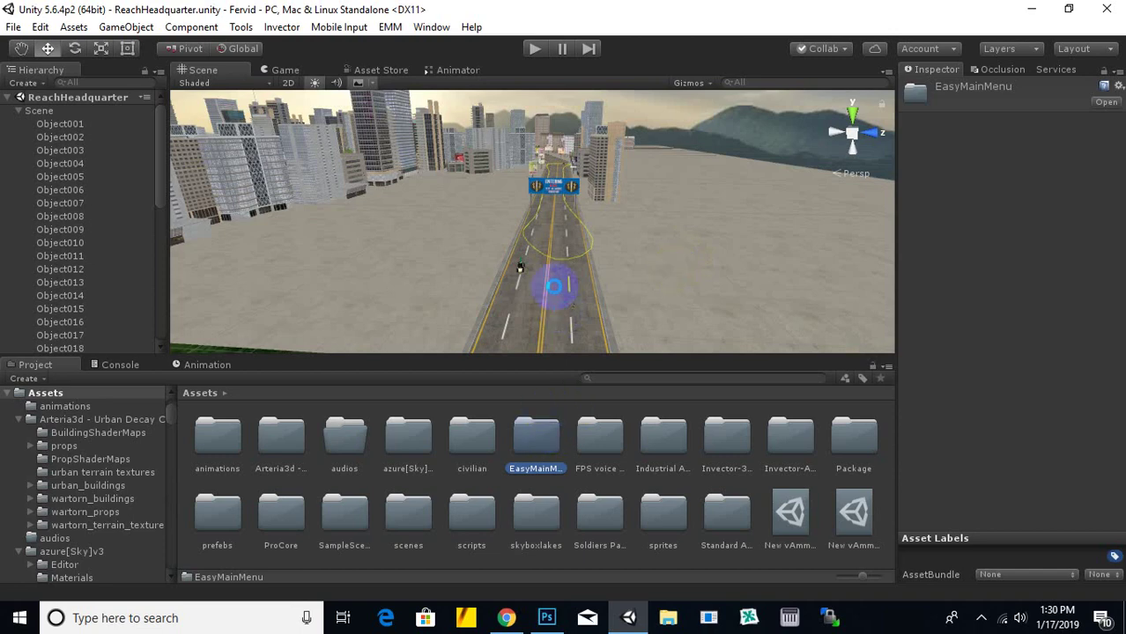
Step: Switch to File Explorer and open the audios folder in the Assets of the Timur project under Documents
left_click(667, 620)
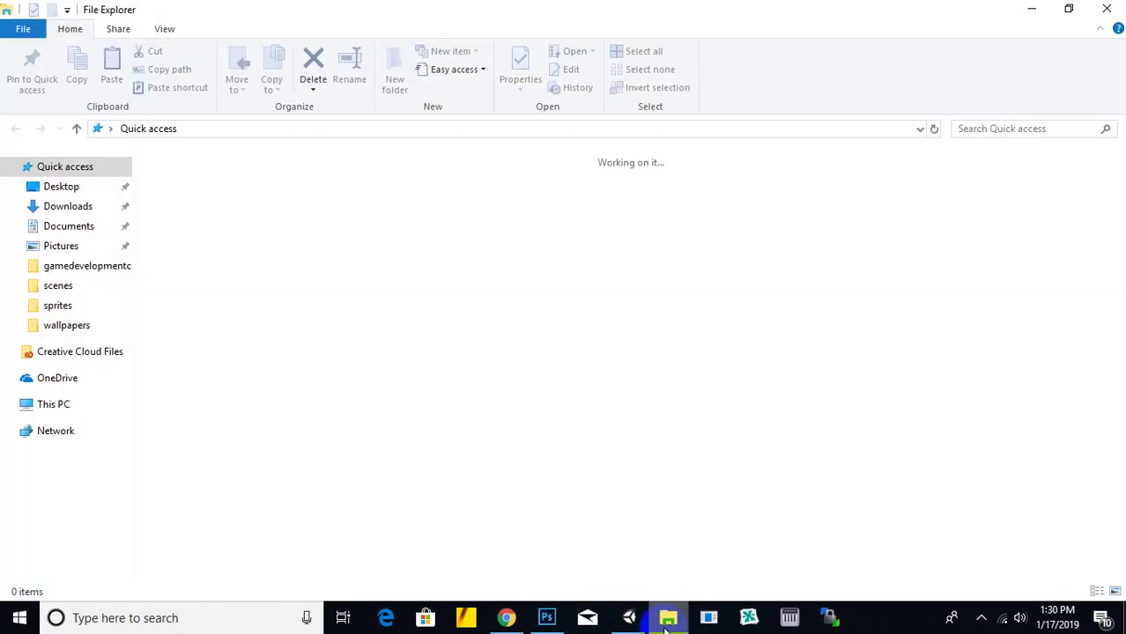
left_click(66, 227)
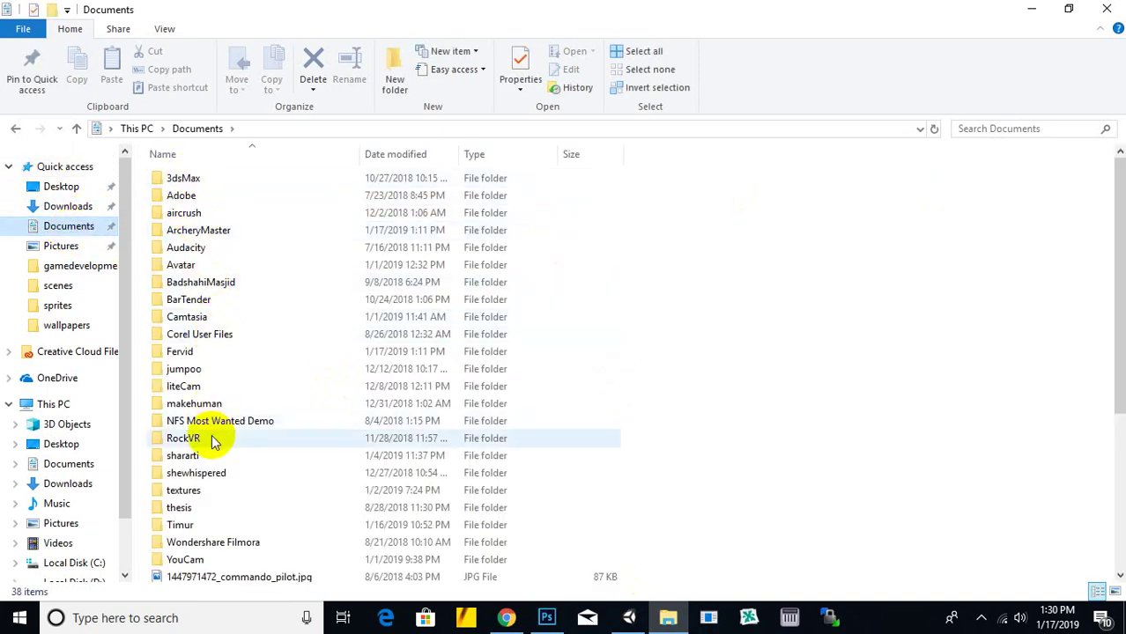
left_click(192, 526)
double_click(192, 527)
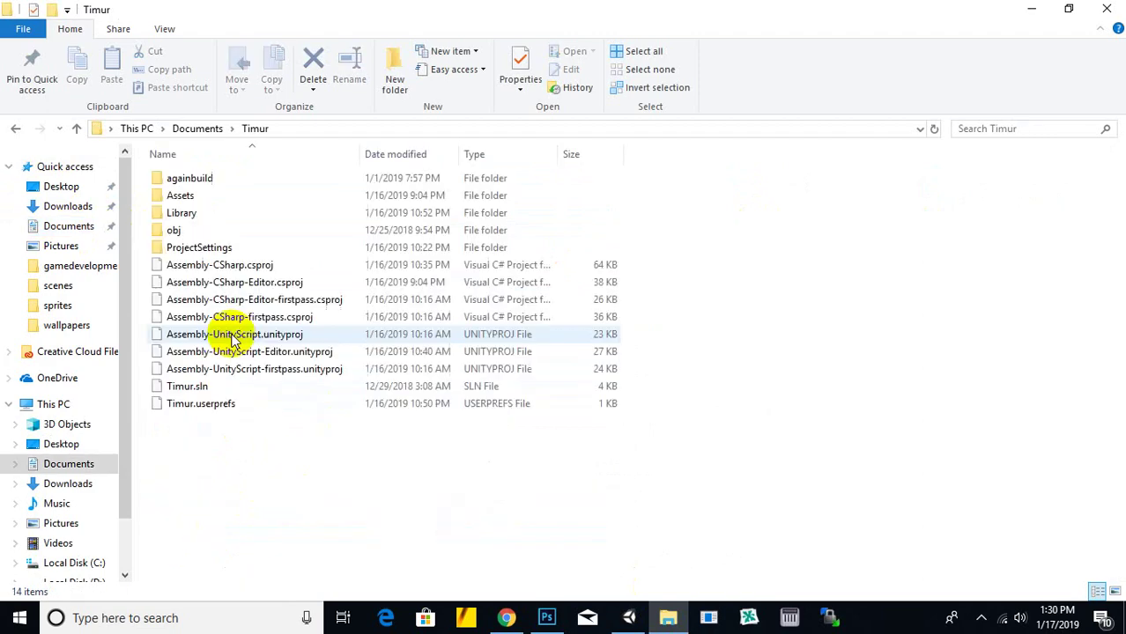
double_click(183, 196)
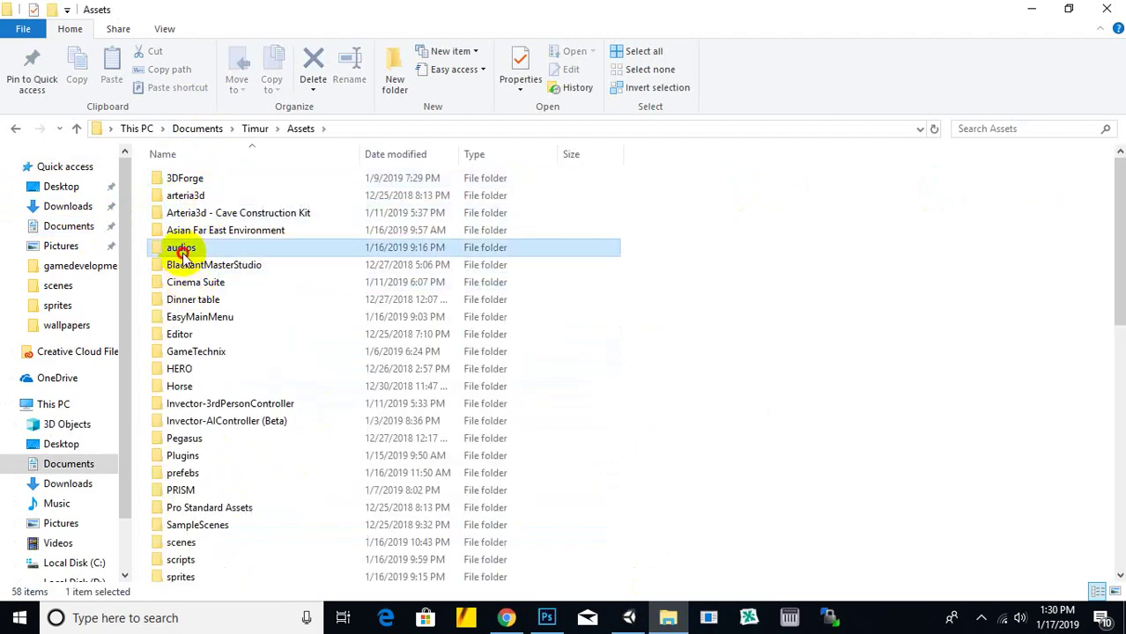
double_click(179, 247)
Step: Copy BUTTON_click.wav and BUTTON_hover.wav from the Timur project's audios folder
left_click(220, 252)
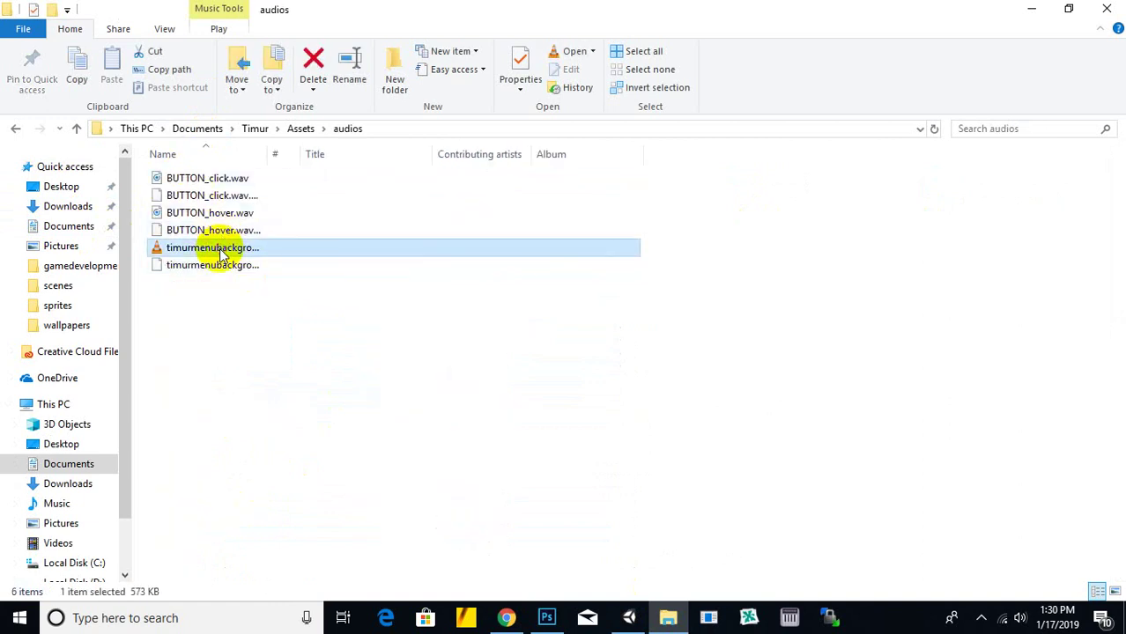
left_click(217, 214)
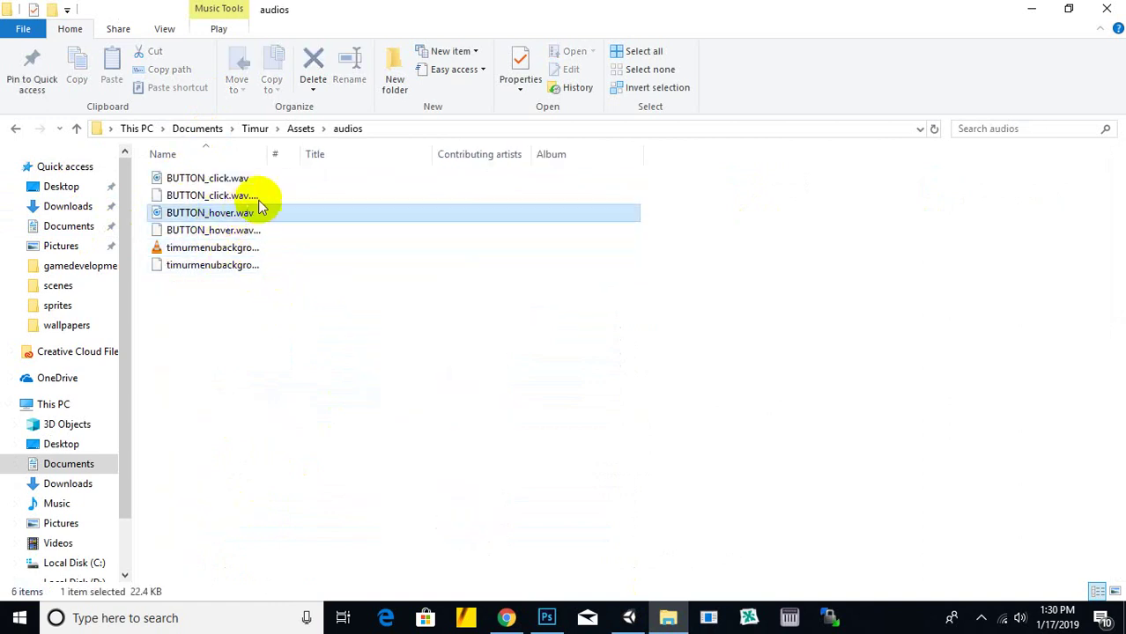
left_click(234, 179, "ctrl")
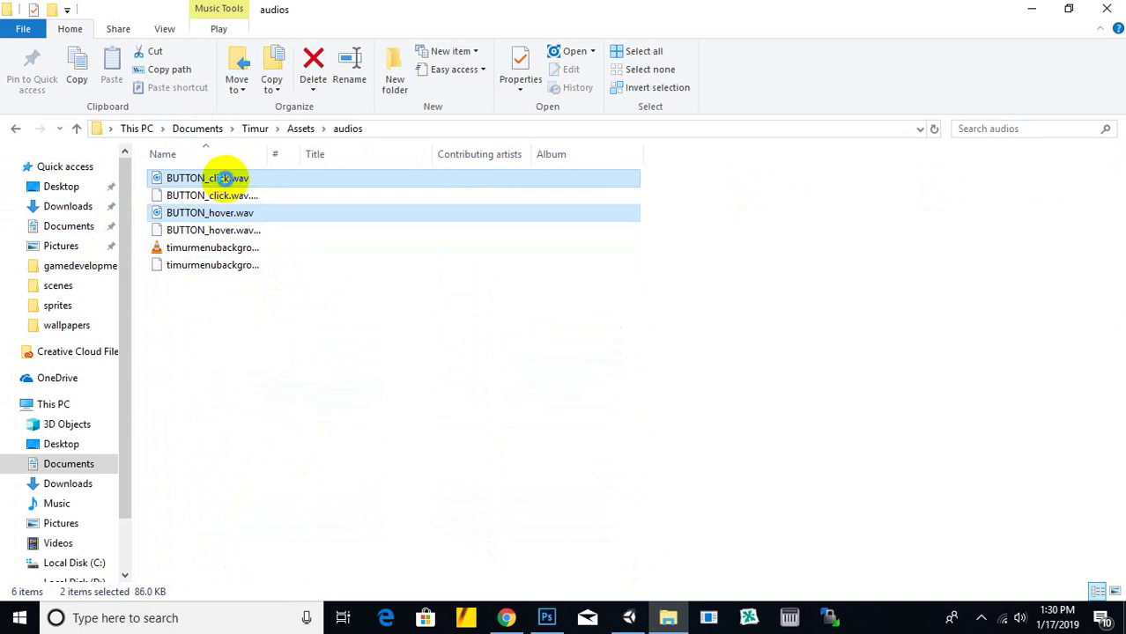
right_click(226, 179)
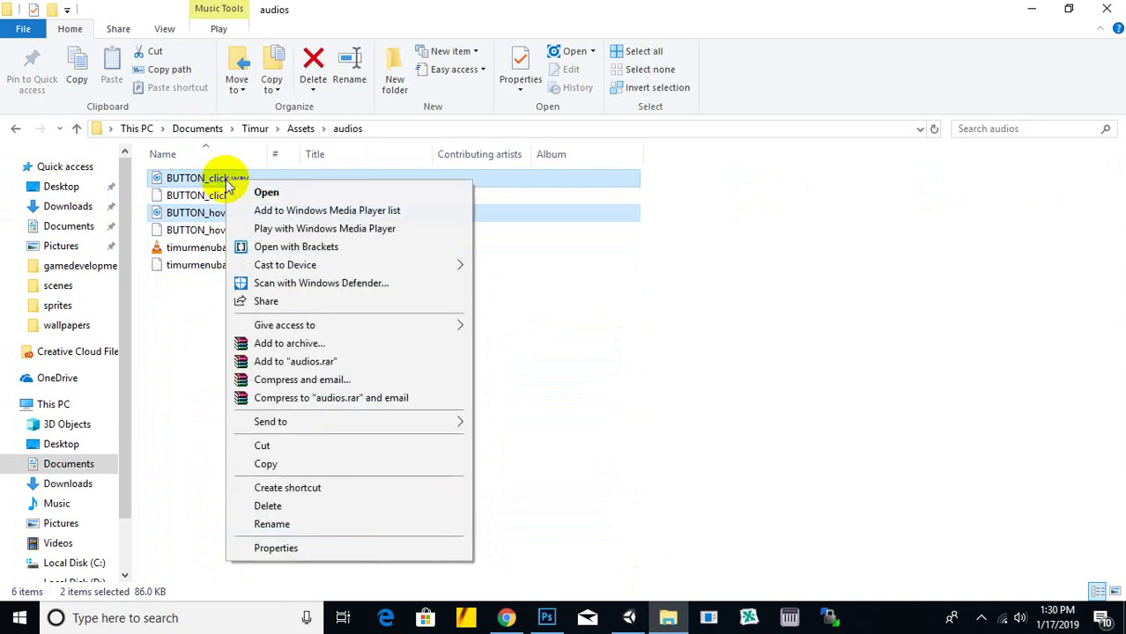
left_click(271, 465)
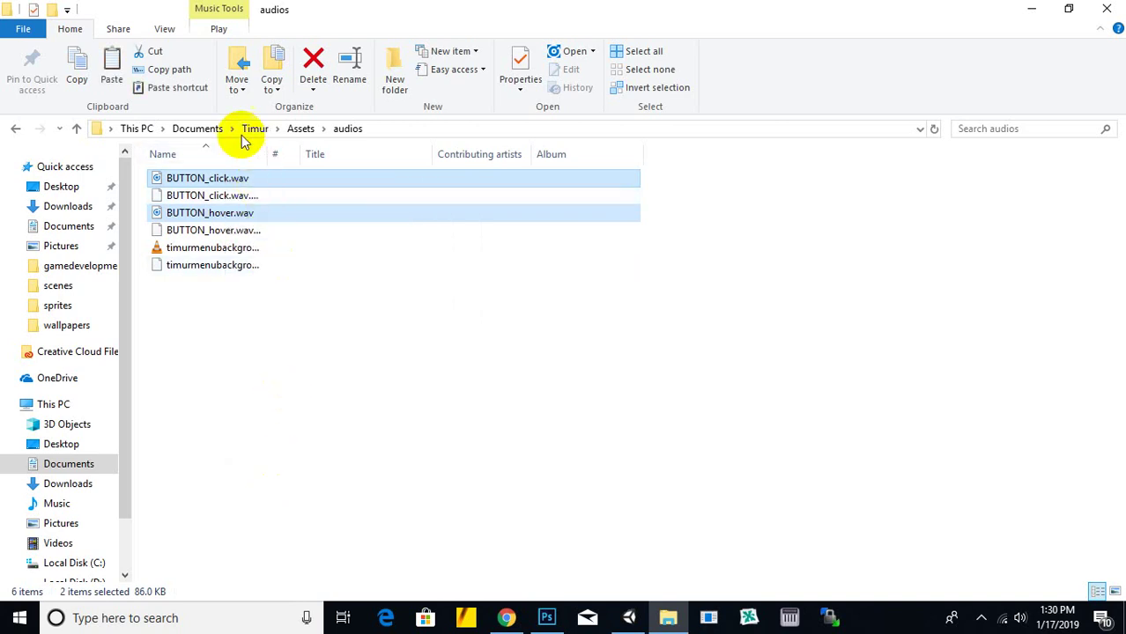
Step: Paste the two copied button sounds into the Fervid project's Assets/audios folder under Documents
left_click(220, 130)
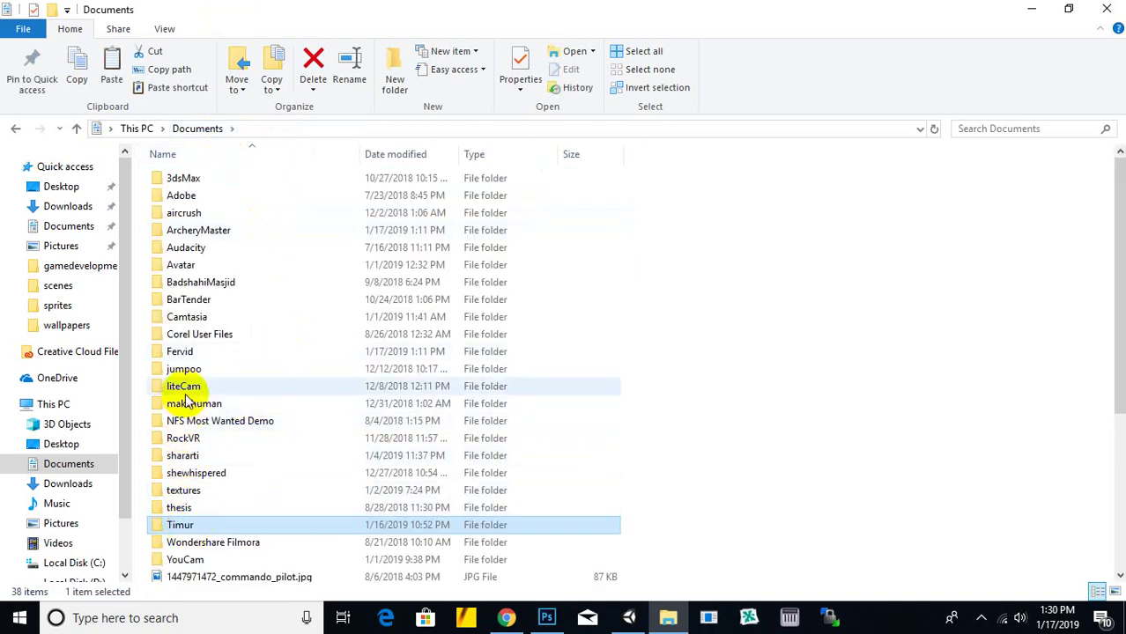
double_click(183, 352)
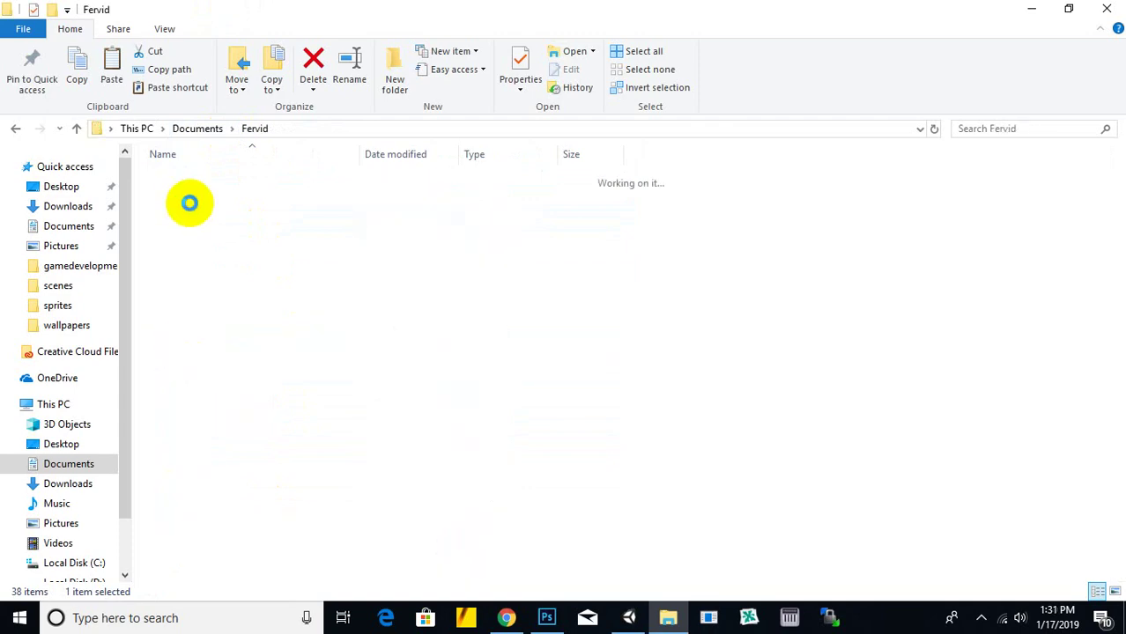
left_click(187, 180)
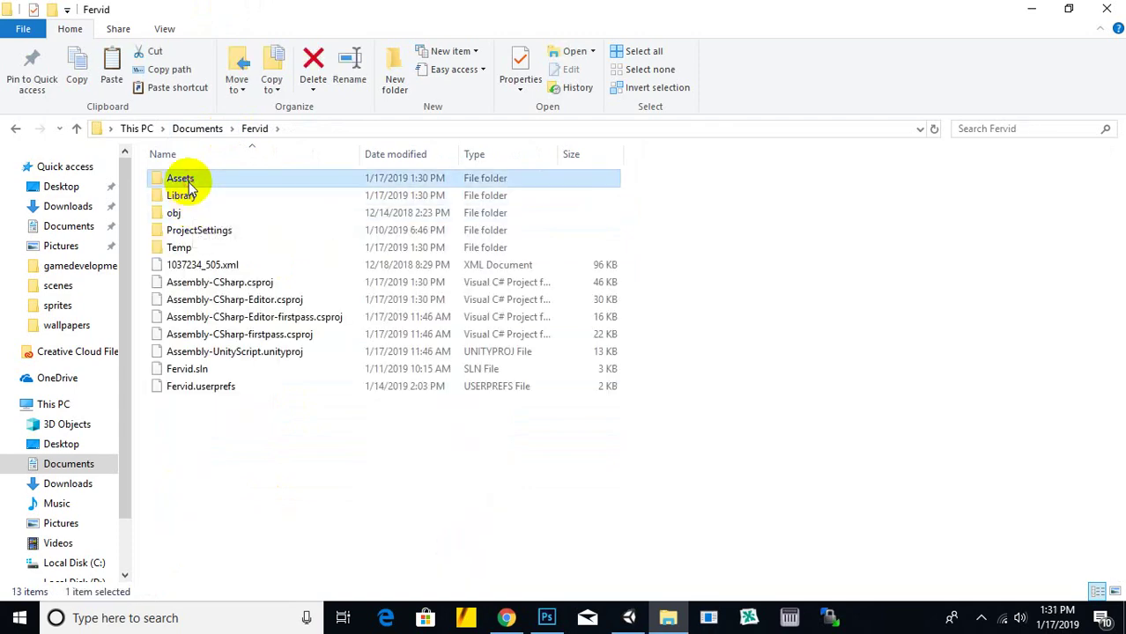
double_click(185, 180)
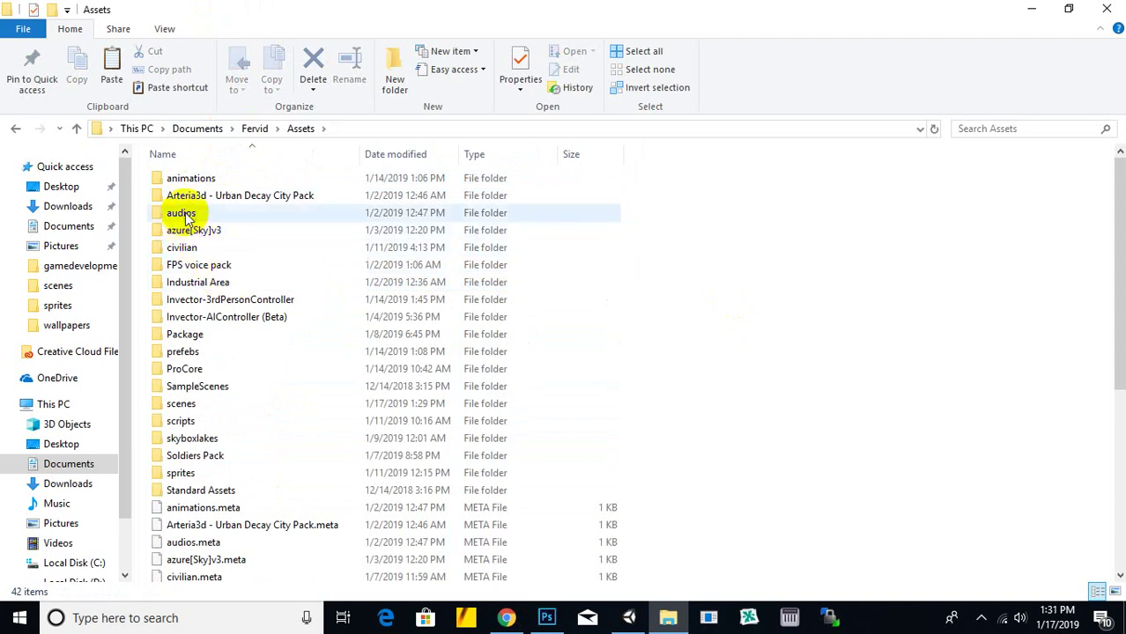
double_click(183, 214)
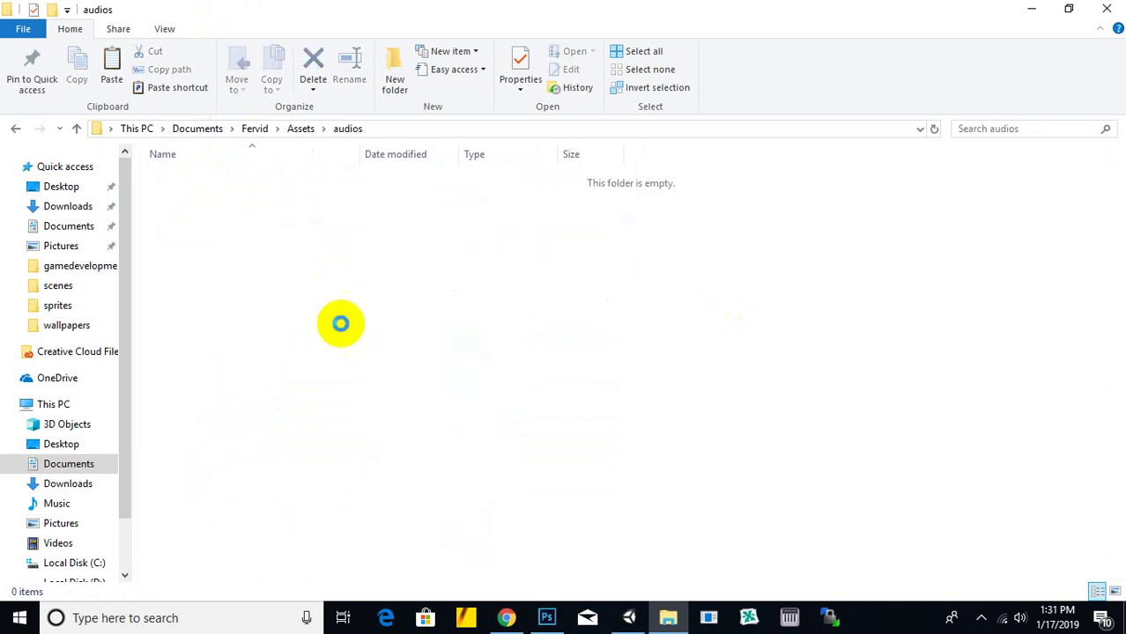
right_click(345, 344)
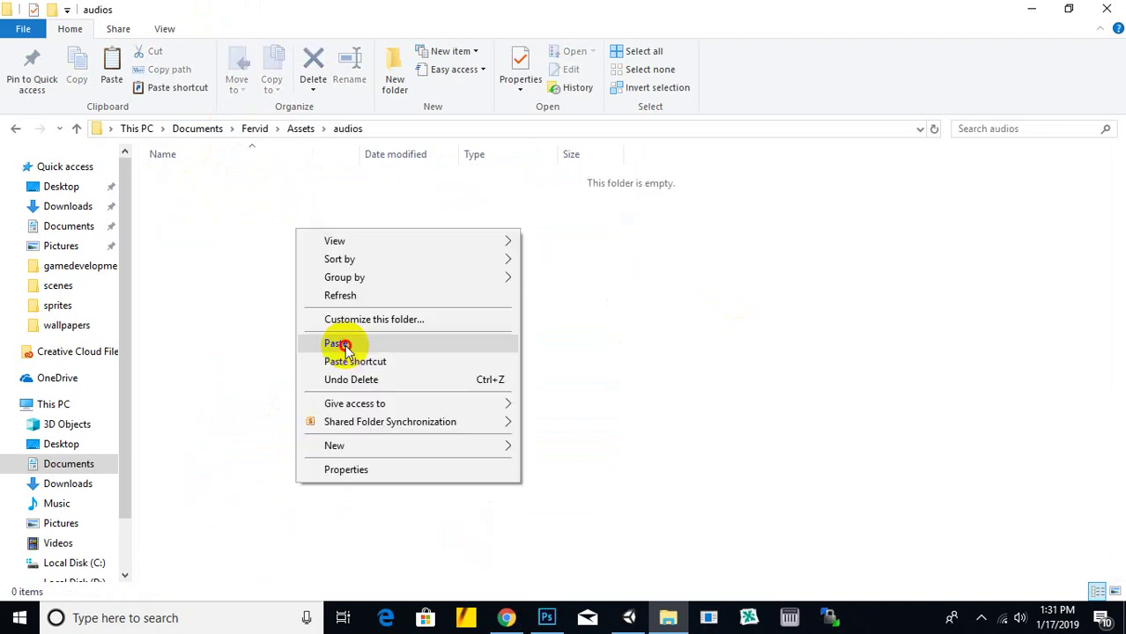
left_click(339, 341)
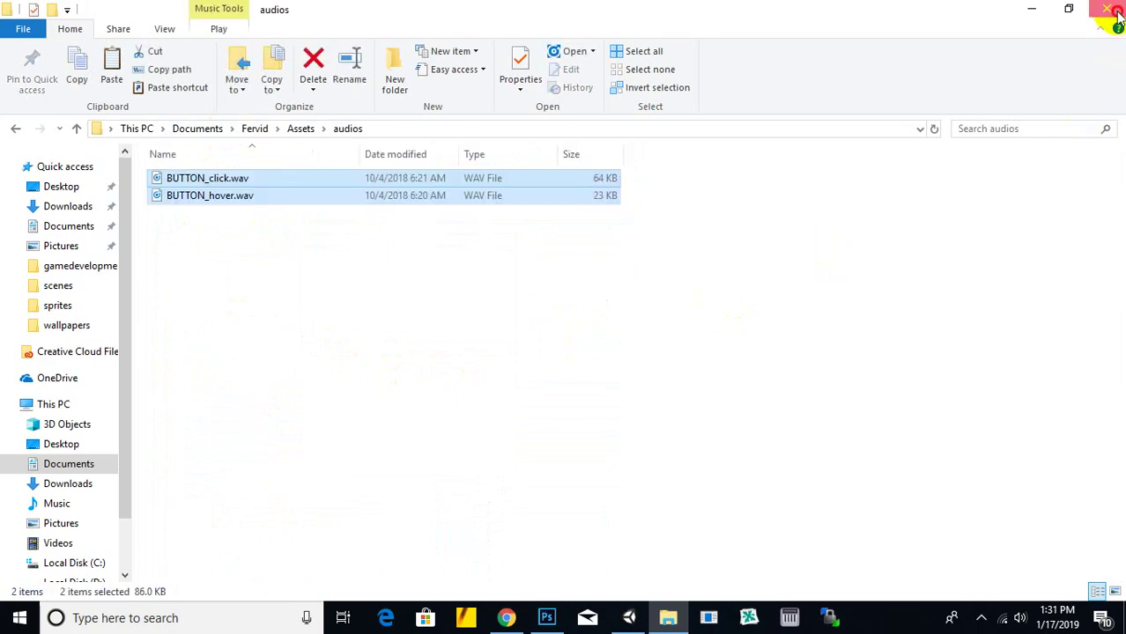
Step: Switch back to Unity and create a new scene named MainMenu in the Assets/scenes folder
key("alt+Tab")
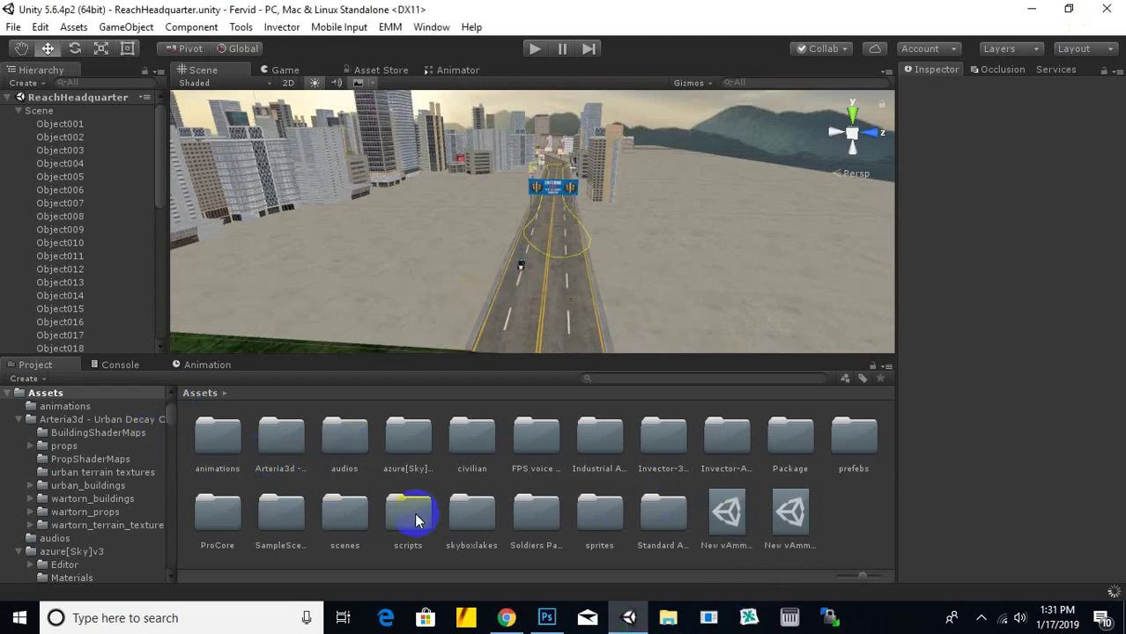
double_click(344, 511)
right_click(305, 475)
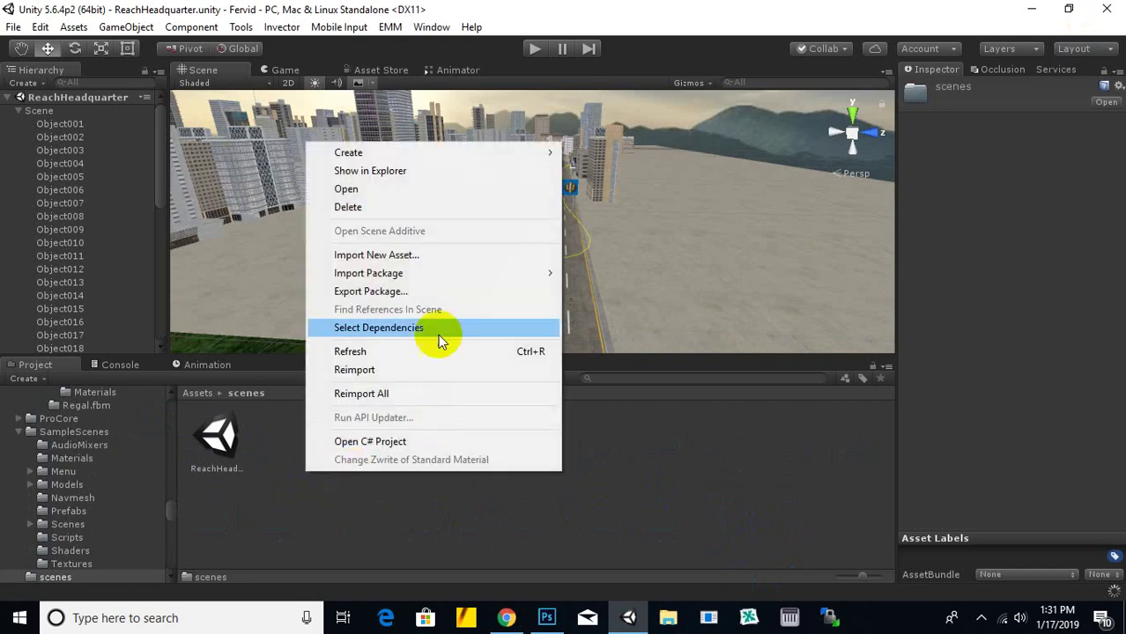
mouse_move(402, 155)
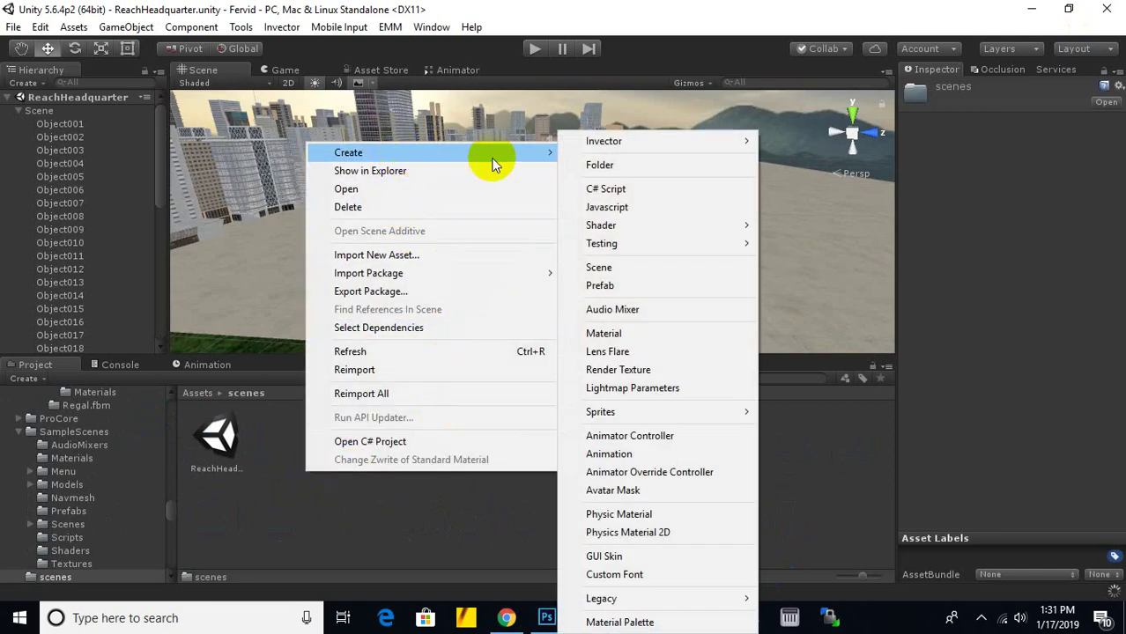
left_click(599, 272)
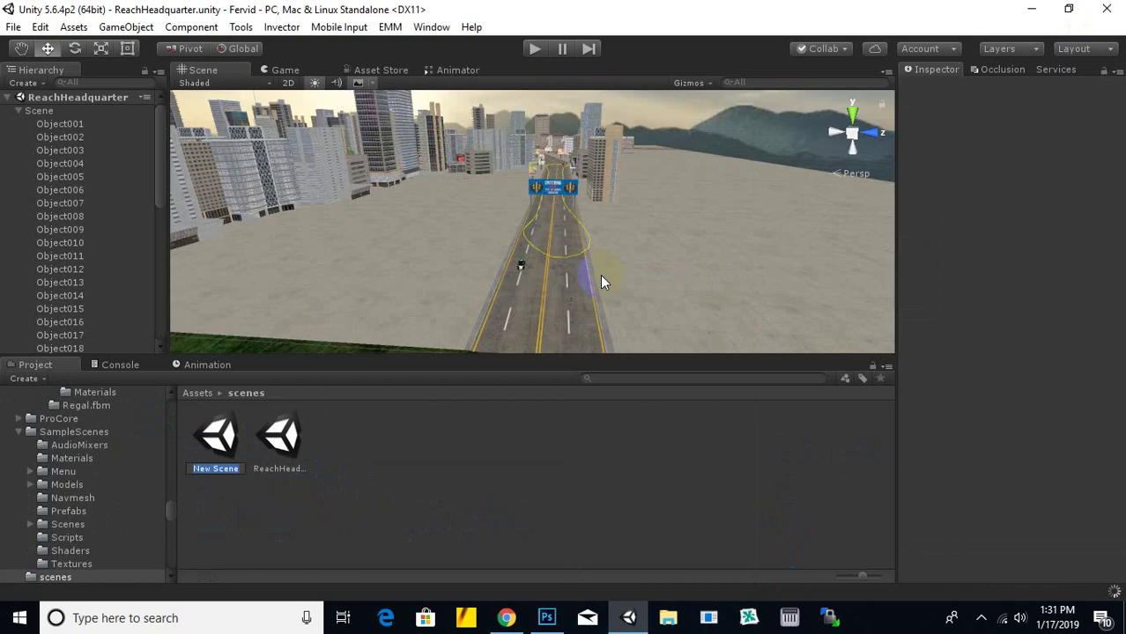
type("MainMenu")
key("Return")
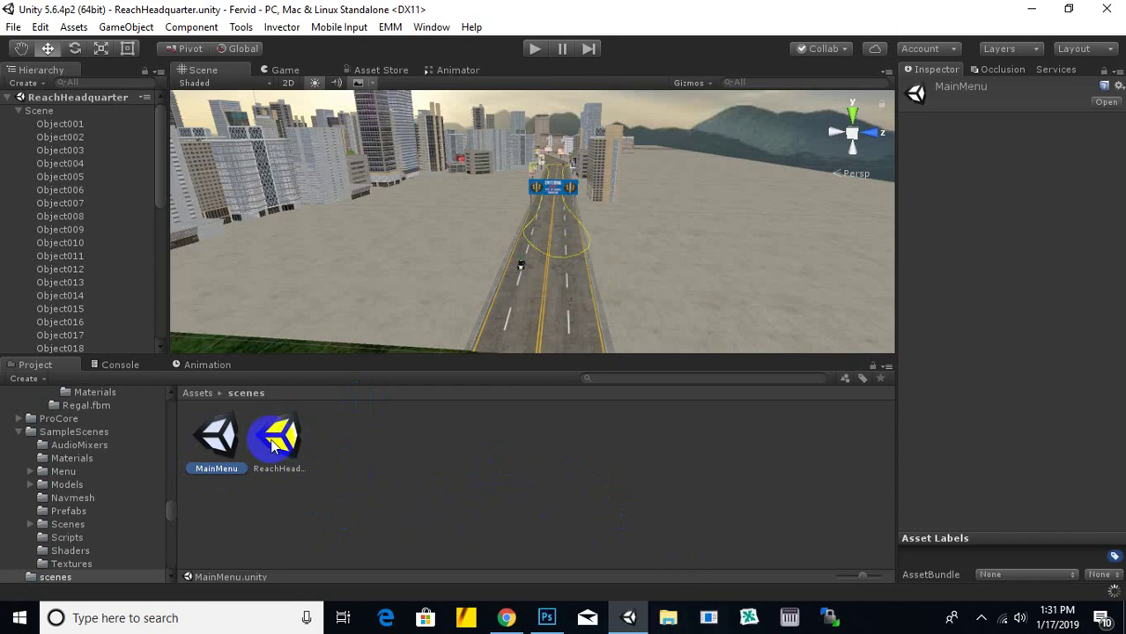
key("super+e")
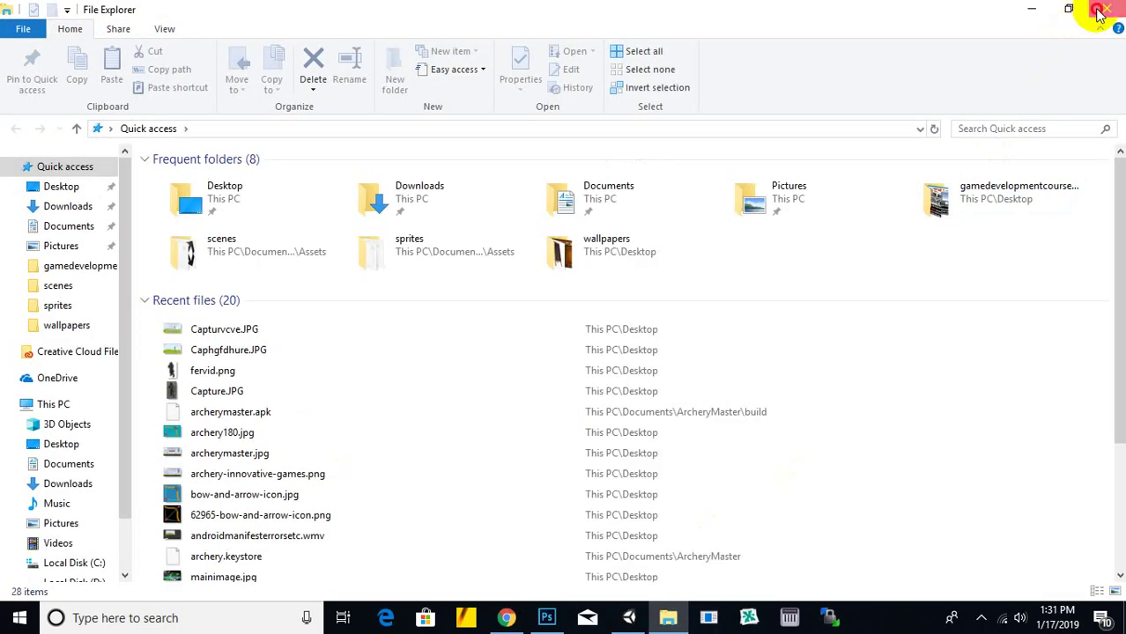
left_click(1099, 11)
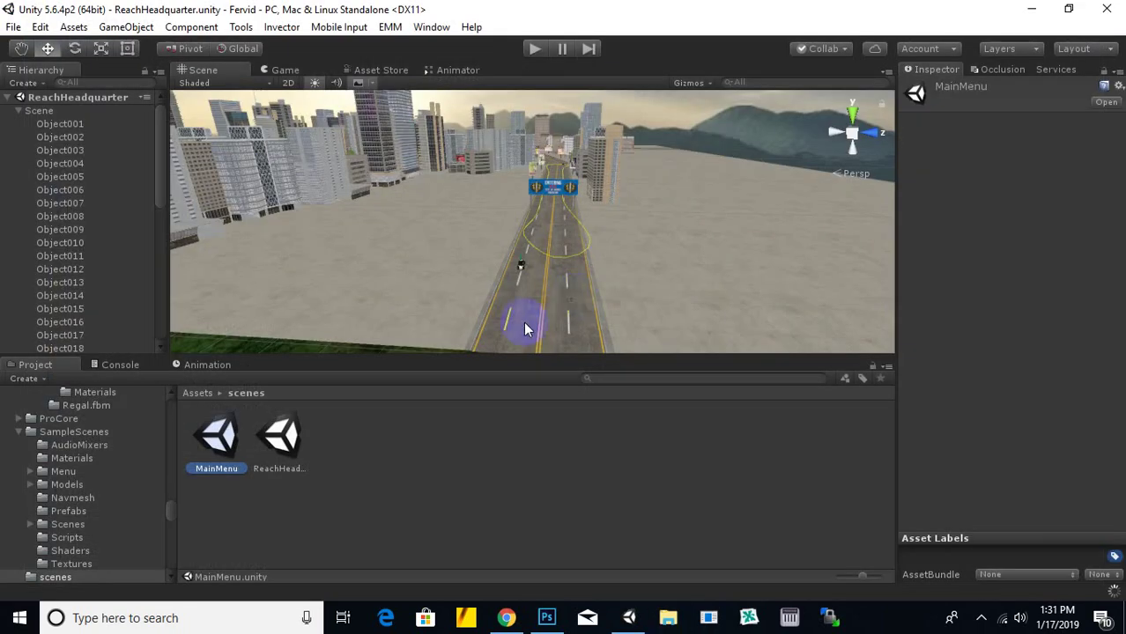
Step: Open the ReachHeadquarter scene and save it as a new scene named Level1 in the Assets/scenes folder
left_click(276, 442)
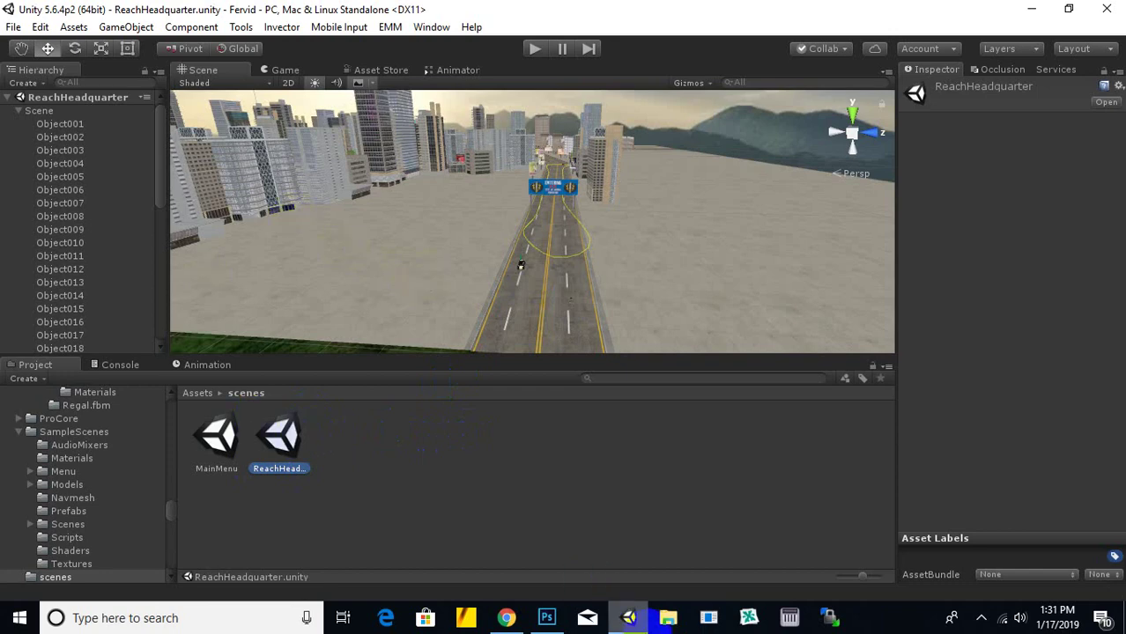
double_click(280, 438)
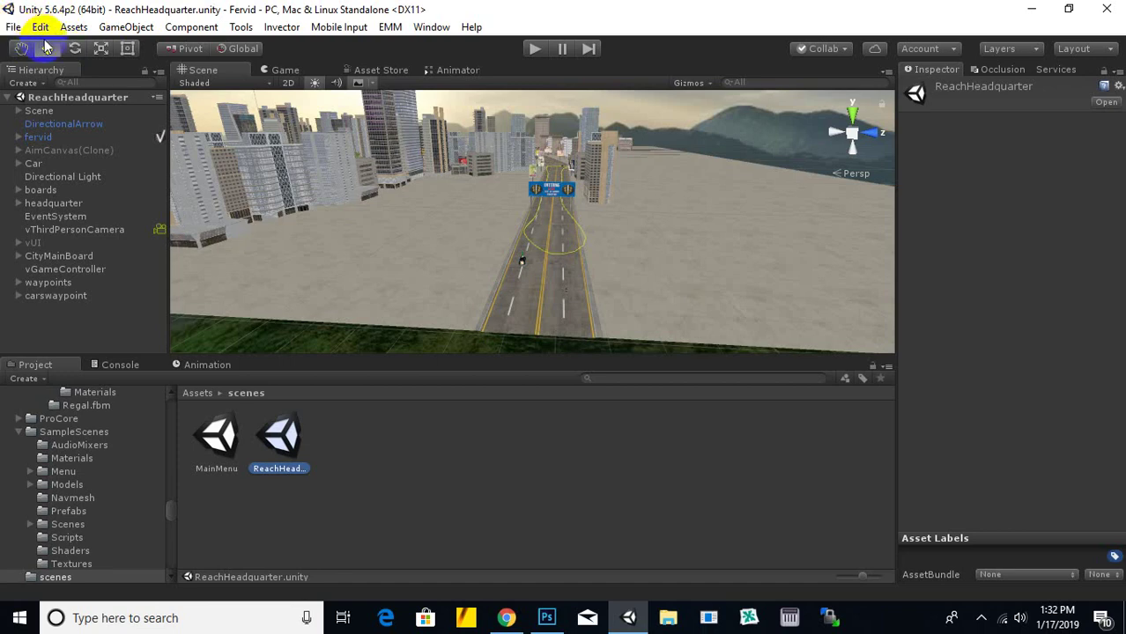
left_click(13, 26)
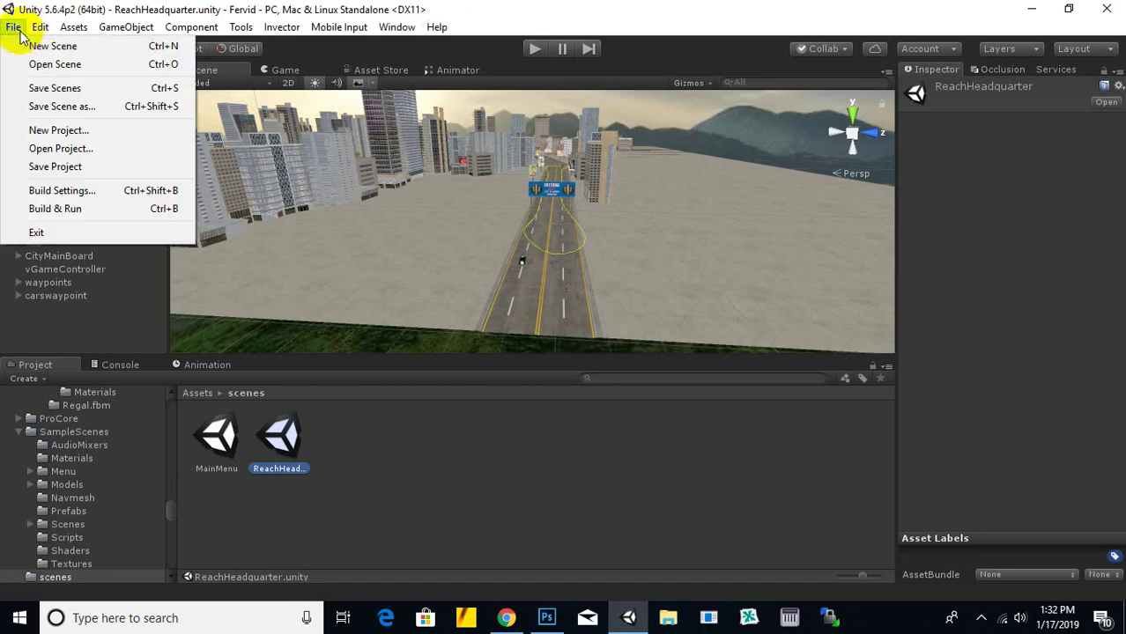
left_click(63, 107)
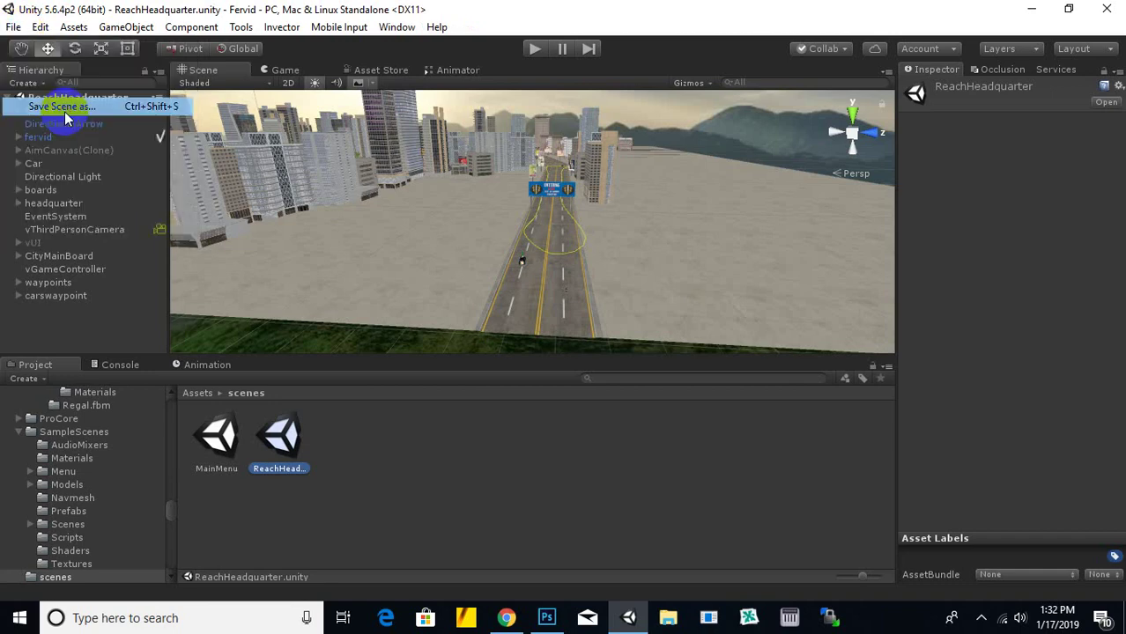
left_click(301, 324)
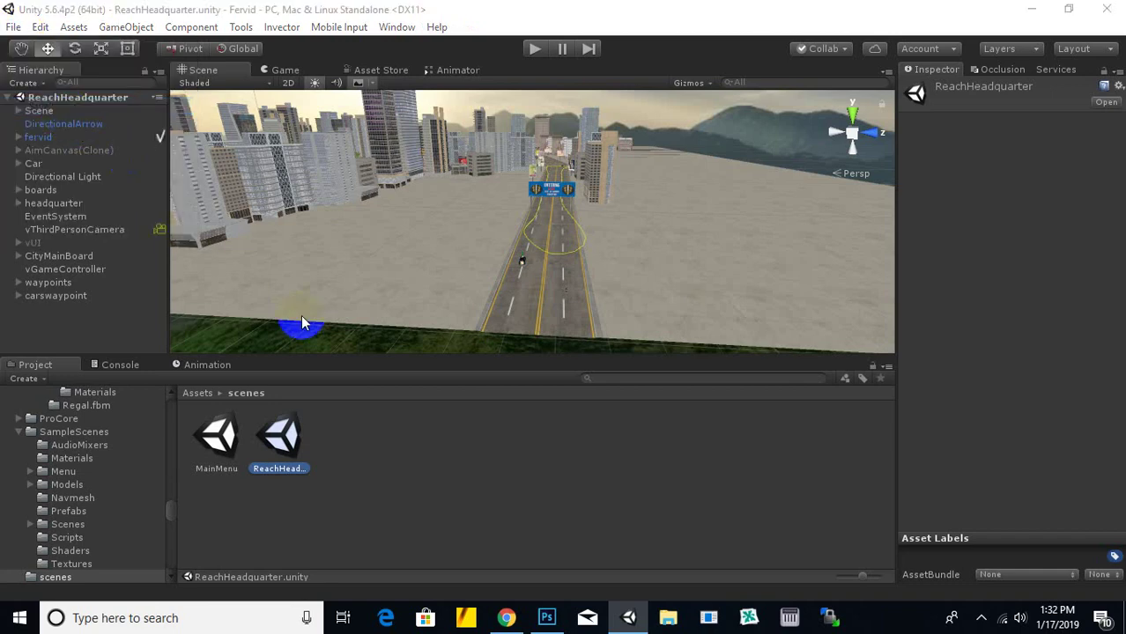
scroll(245, 303, "down", 3)
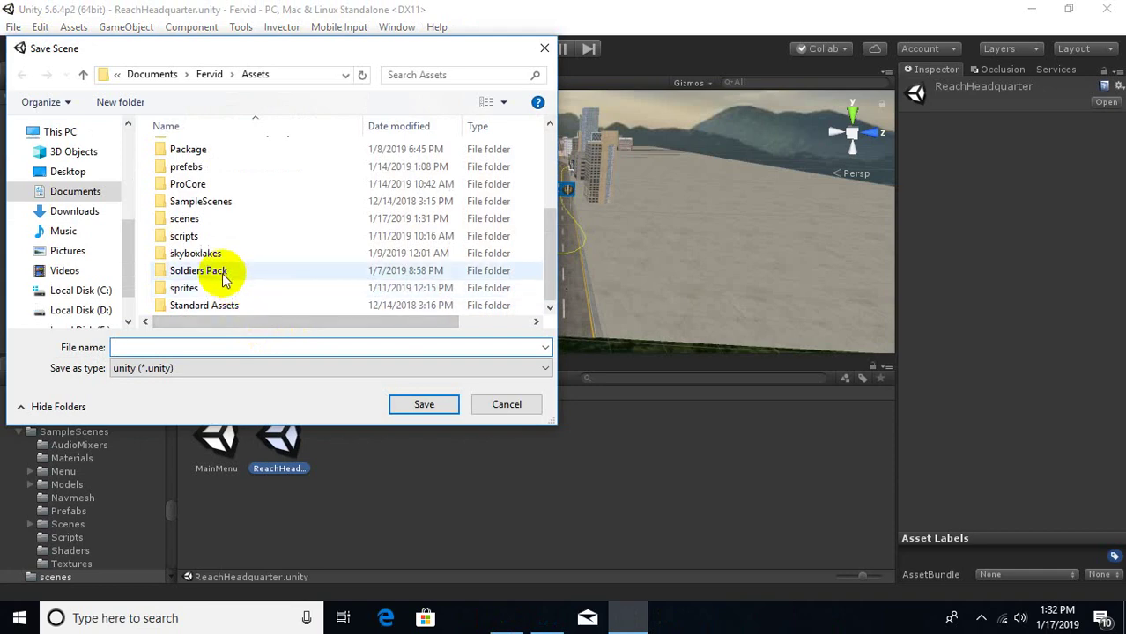
left_click(195, 220)
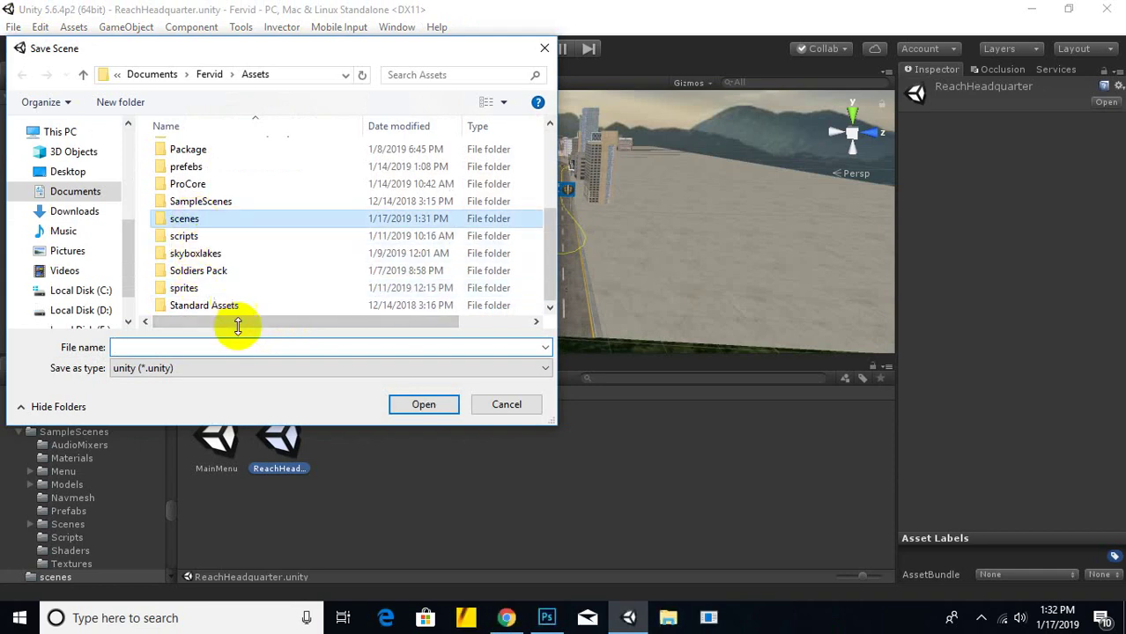
key("Return")
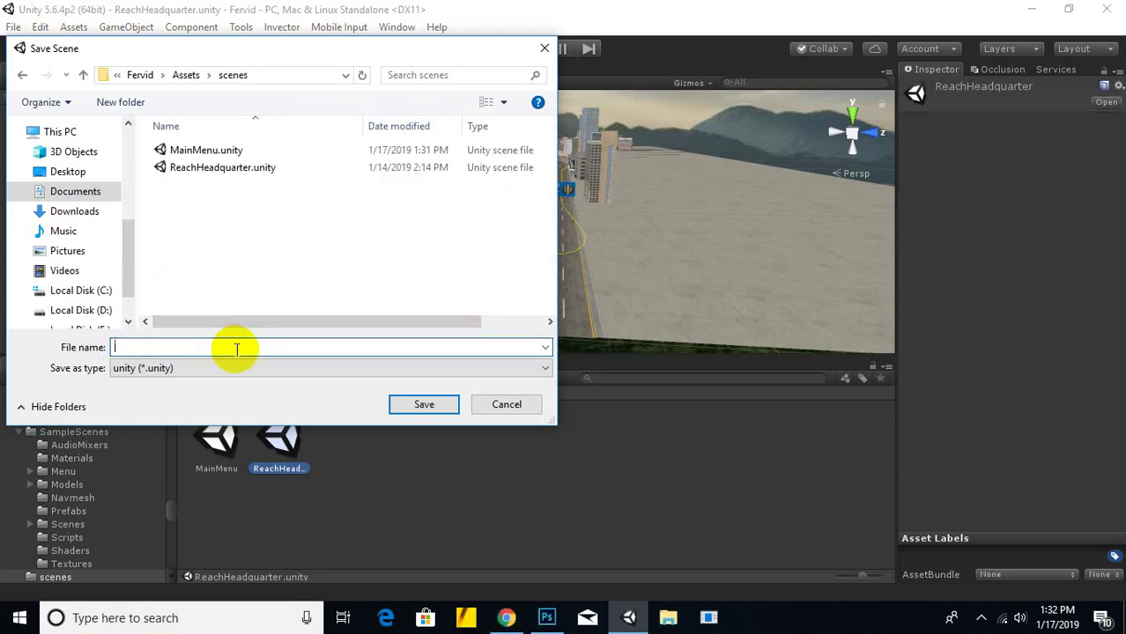
type("Level1")
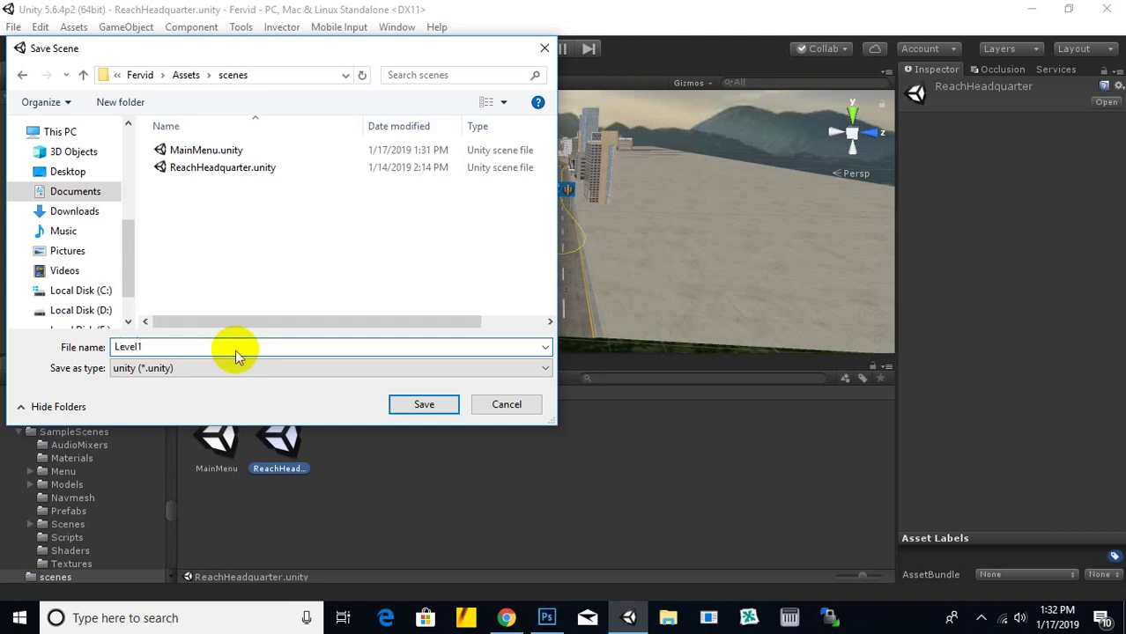
left_click(424, 404)
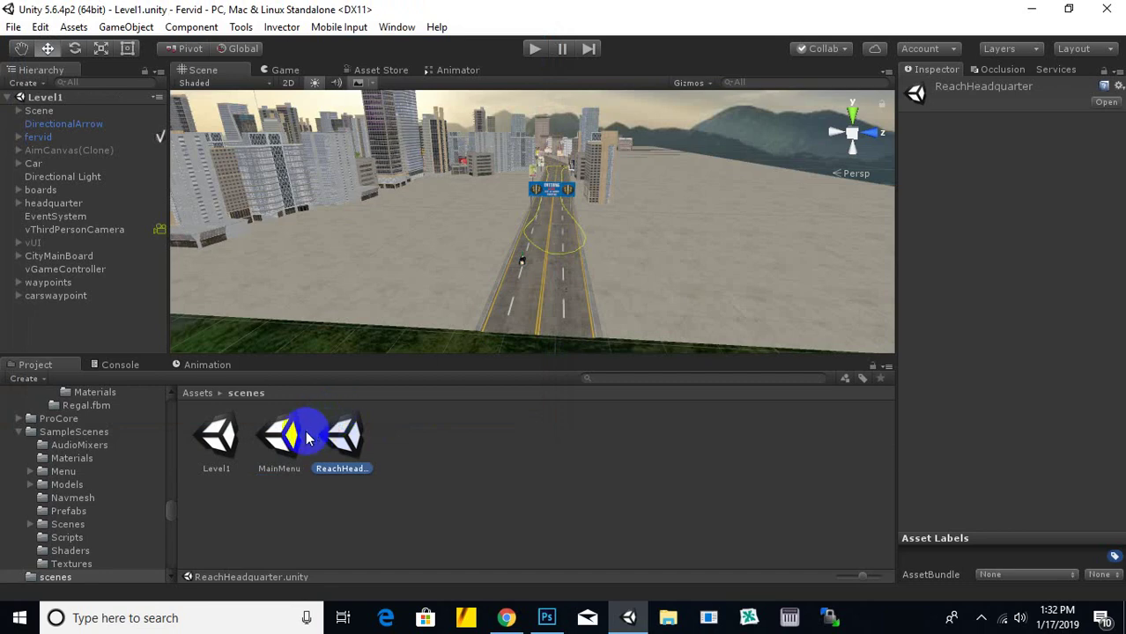
Step: Delete the ReachHeadquarter scene from the project's scenes folder
right_click(344, 435)
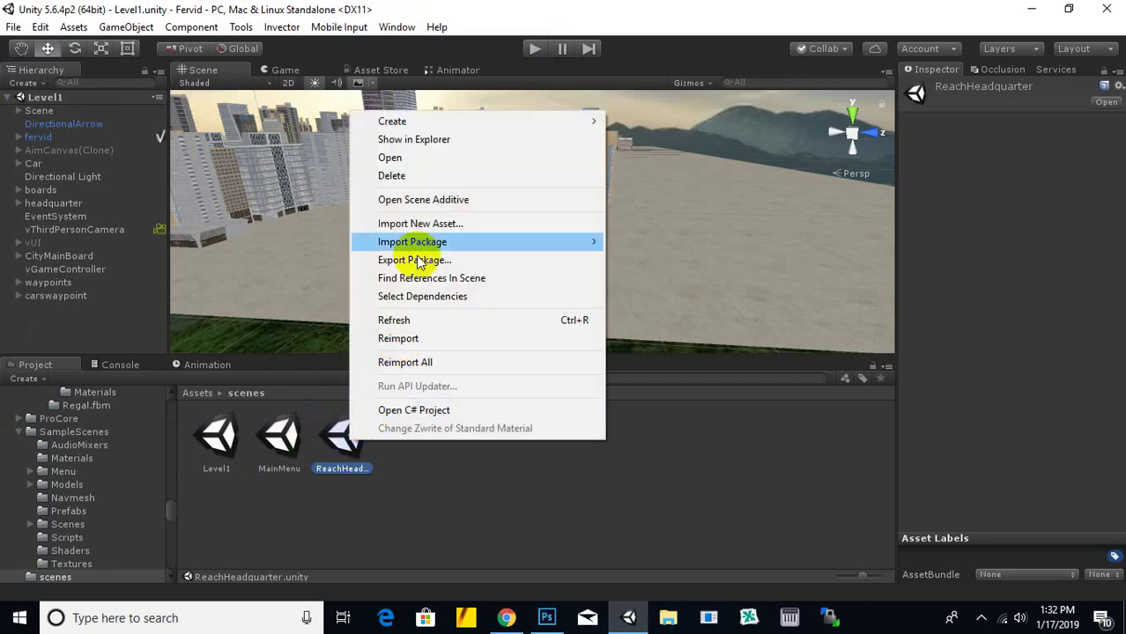
left_click(440, 176)
left_click(613, 342)
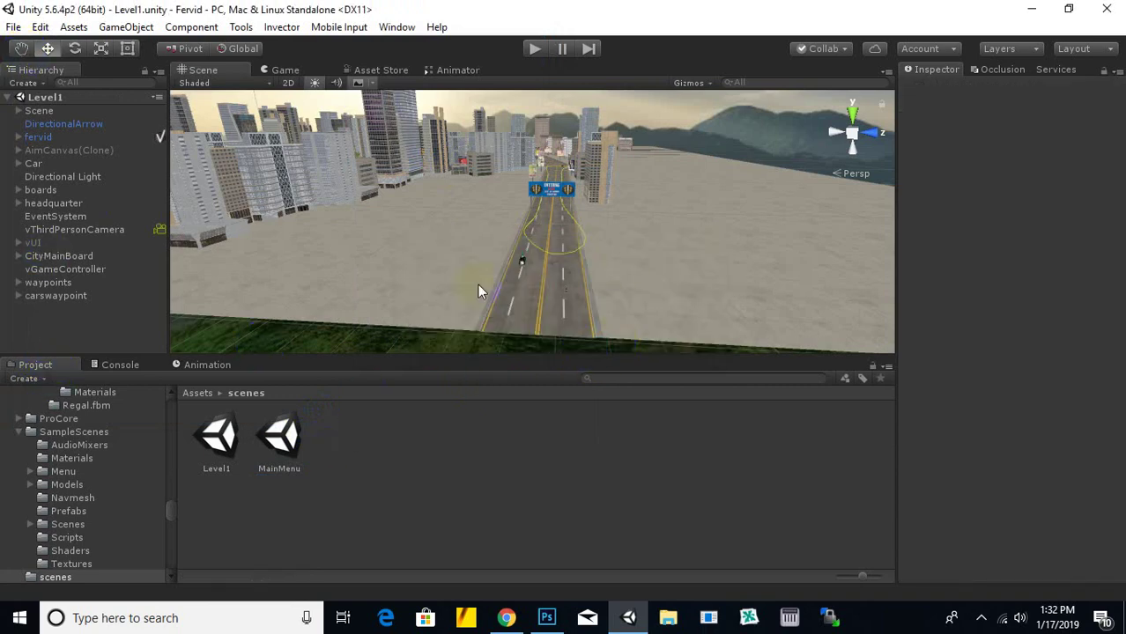
left_click(532, 273)
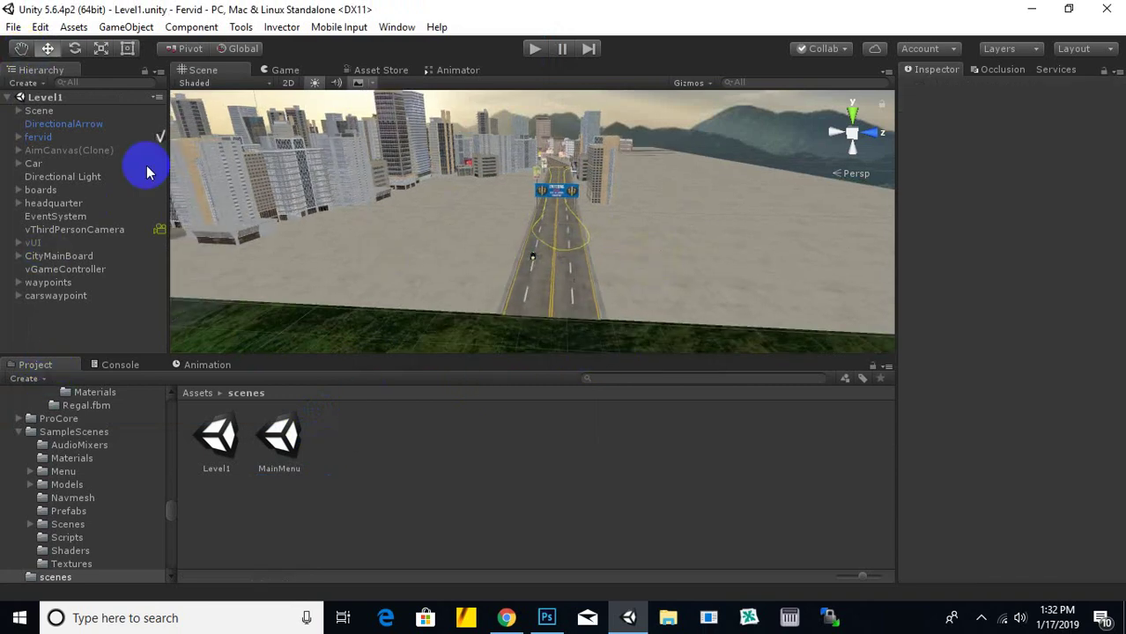
Step: Open the MainMenu scene from the scenes folder
left_click(209, 434)
left_click(294, 445)
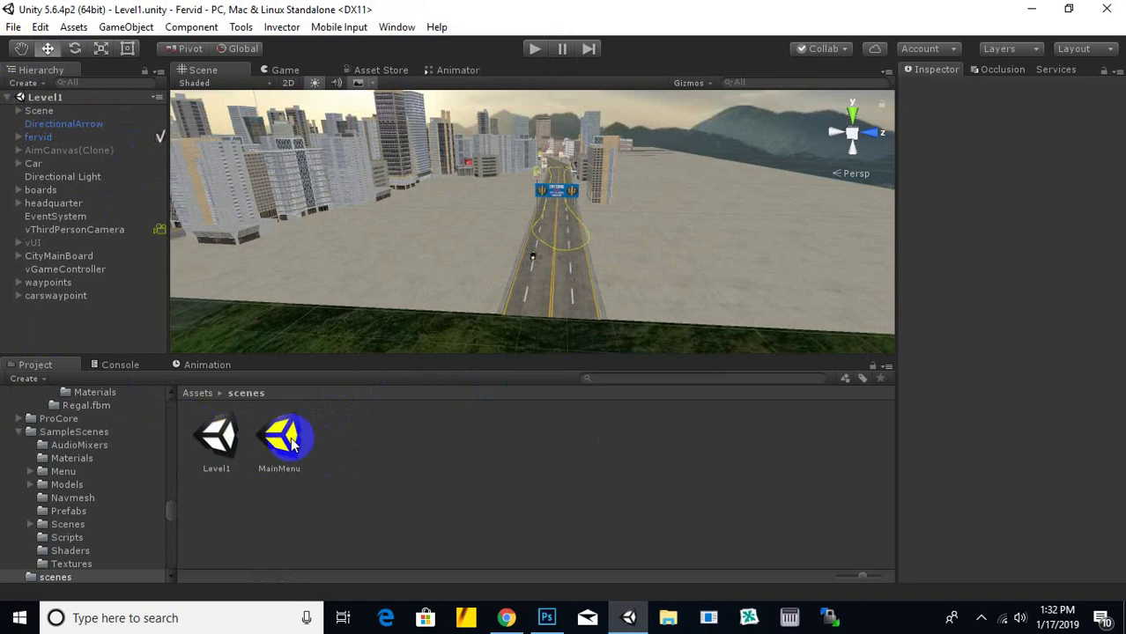
right_click(328, 449)
left_click(359, 520)
left_click(298, 436)
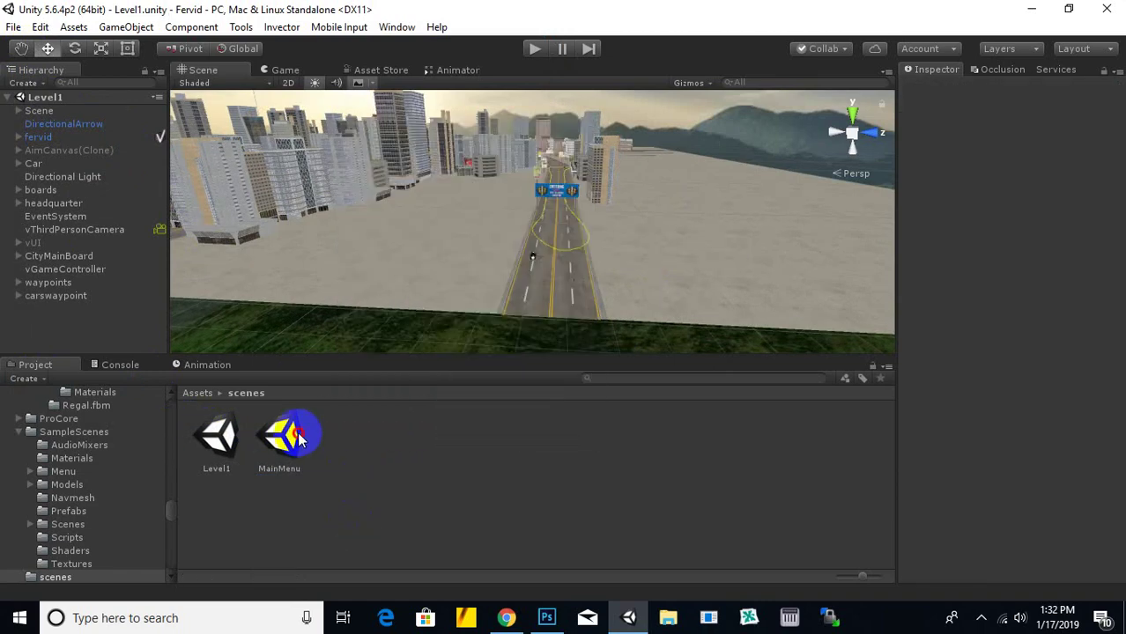
double_click(298, 435)
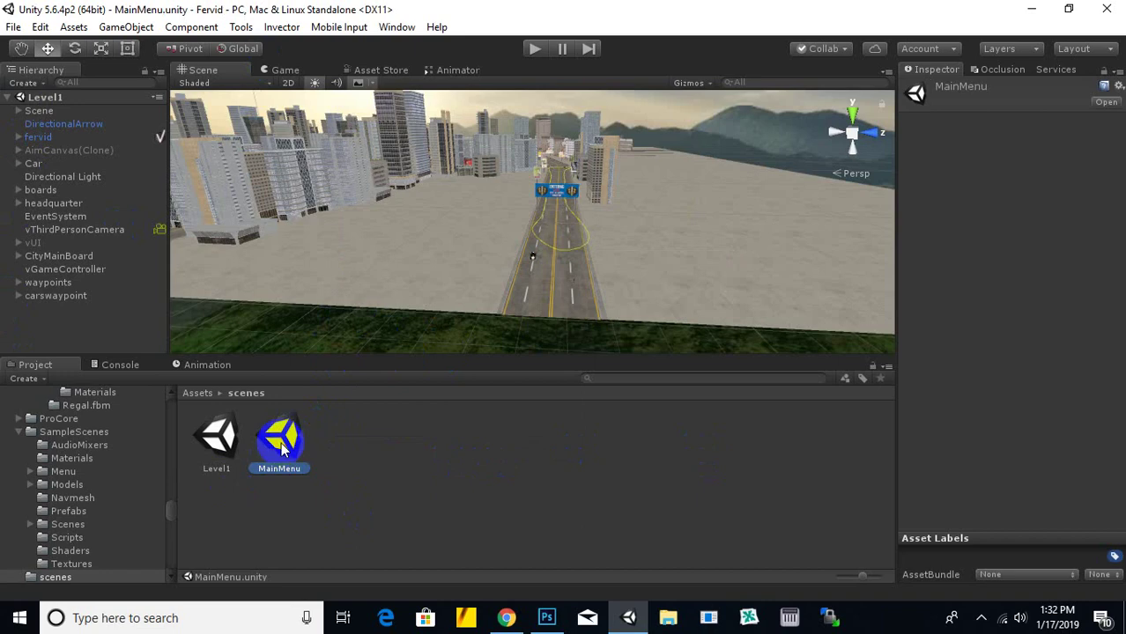
left_click(595, 277)
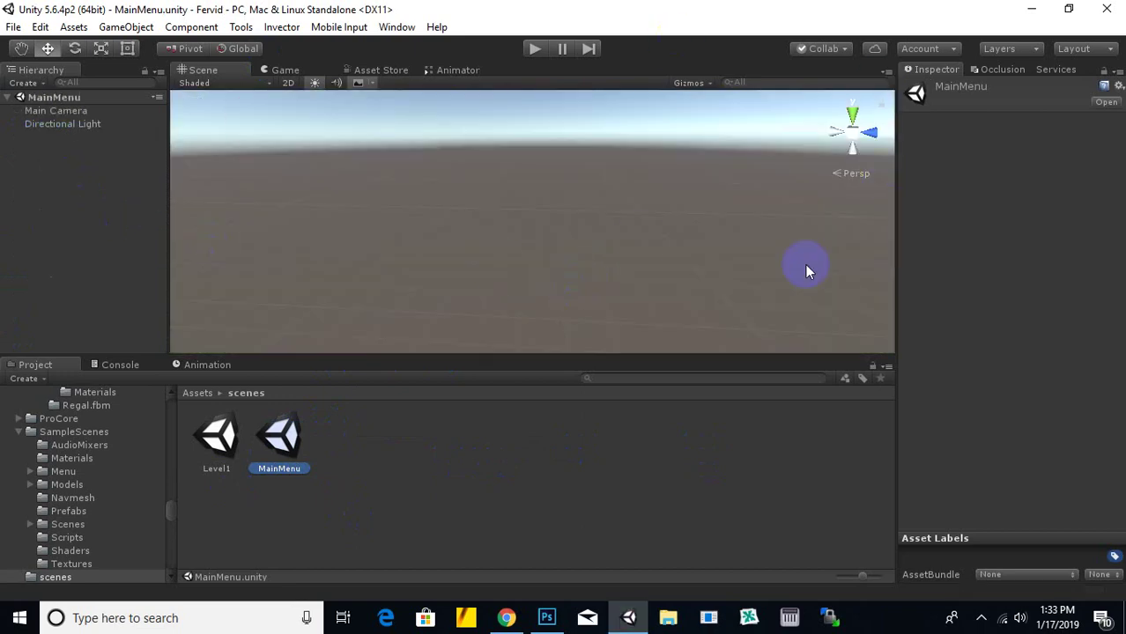
Step: Add a UI Panel to the MainMenu scene
middle_click_drag(410, 194, 491, 243)
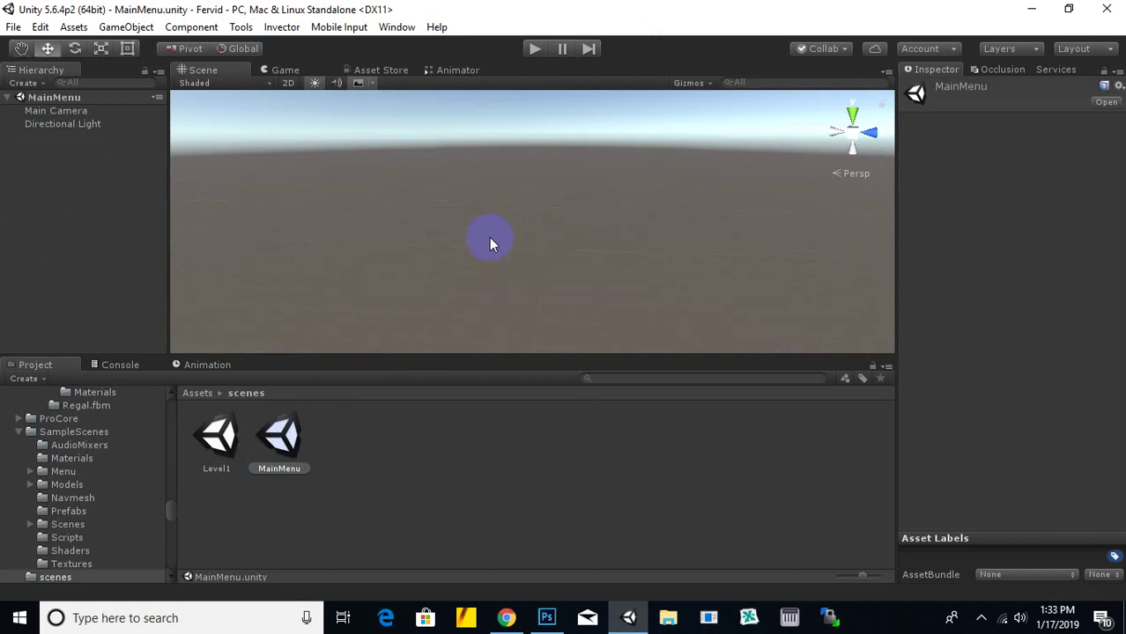
right_click(64, 176)
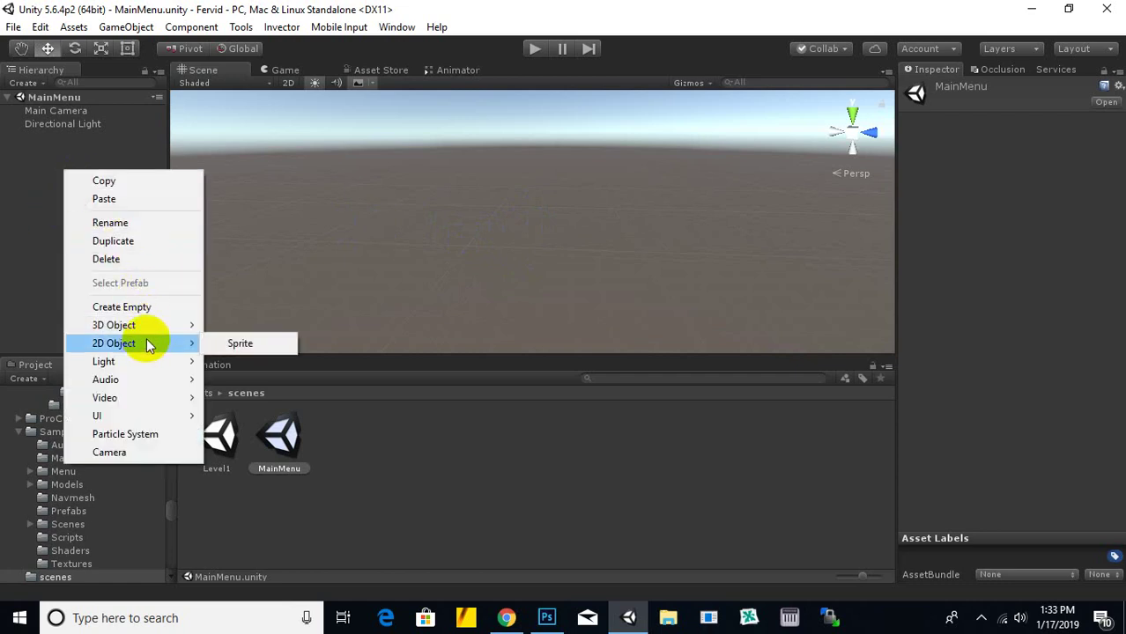
mouse_move(148, 329)
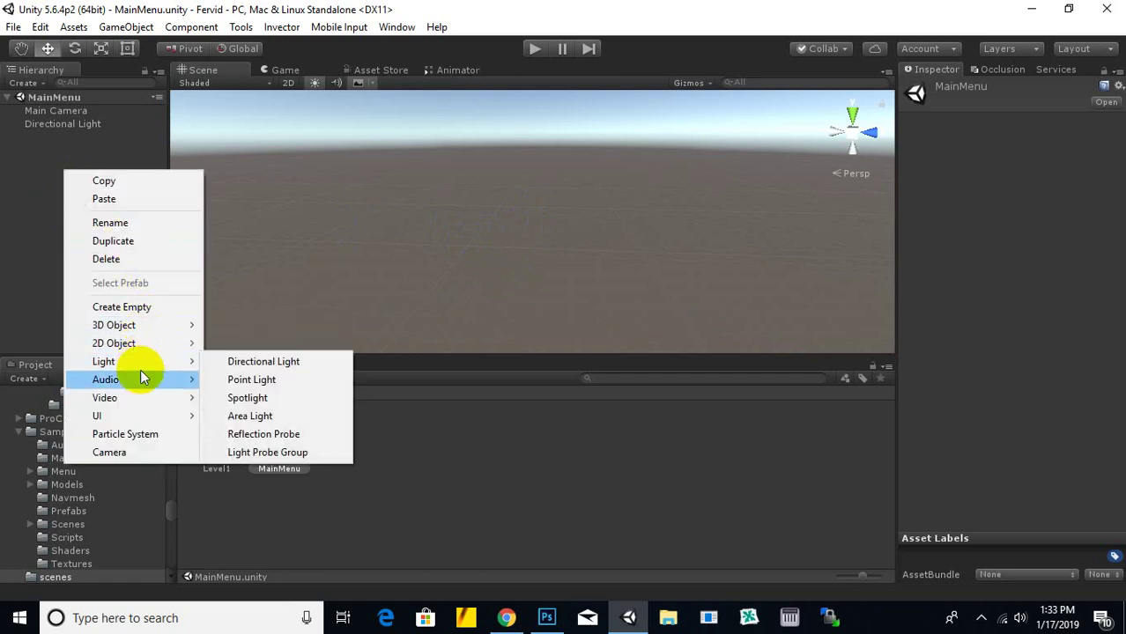
mouse_move(135, 414)
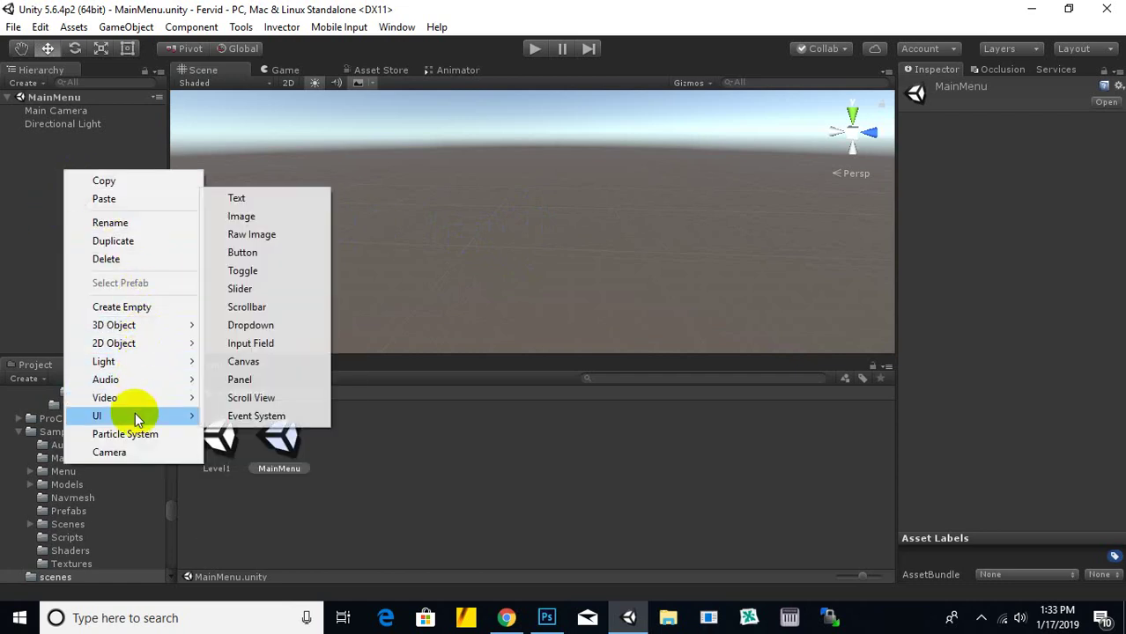
left_click(238, 381)
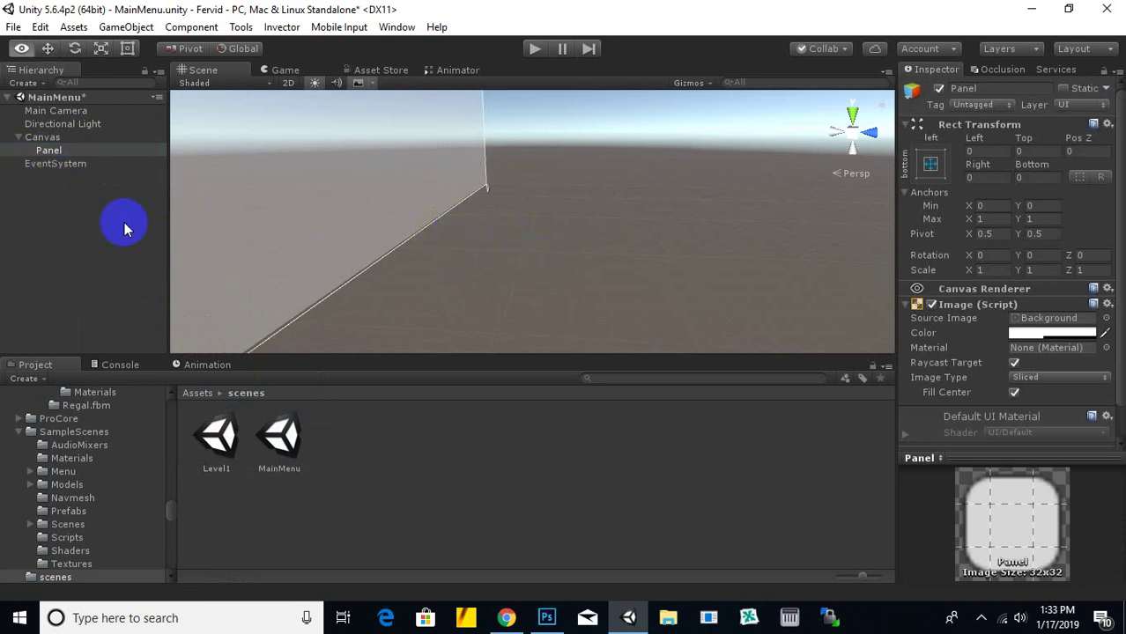
Step: Switch the Scene view to 2D mode and fit the whole panel in it
left_click(44, 138)
left_click(47, 149)
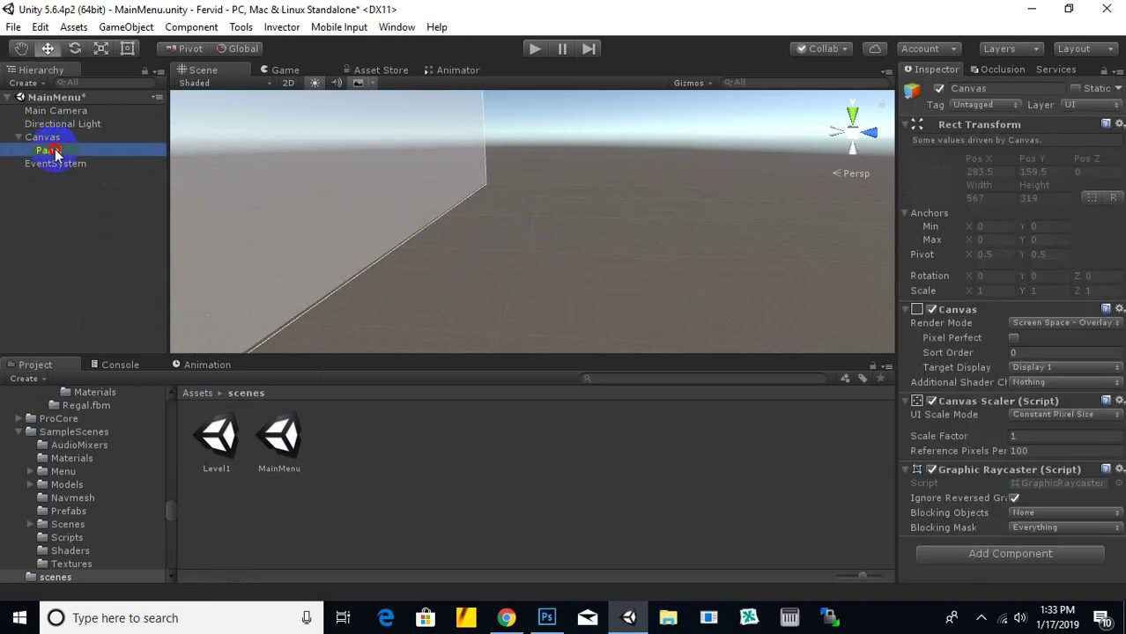
left_click(288, 83)
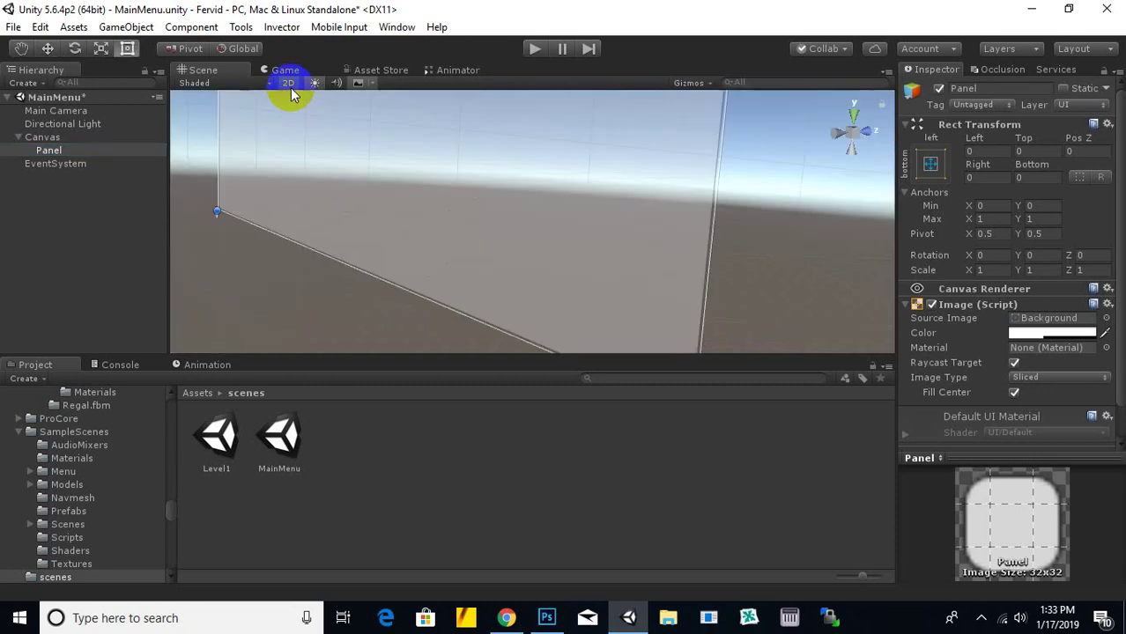
key("t")
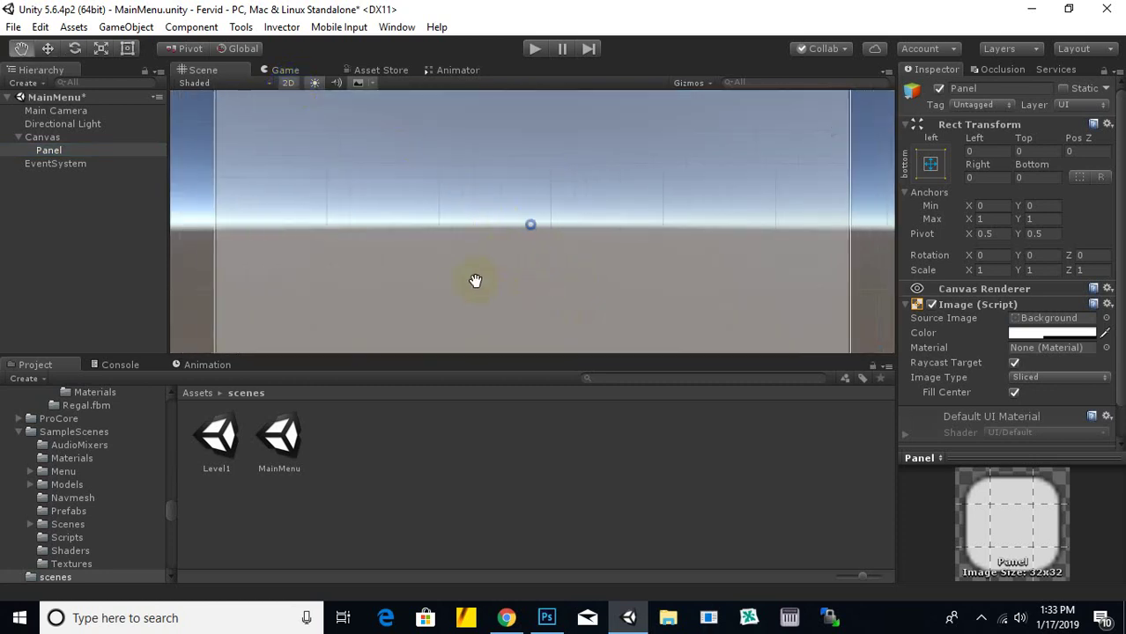
scroll(457, 269, "down", 3)
scroll(411, 221, "down", 1)
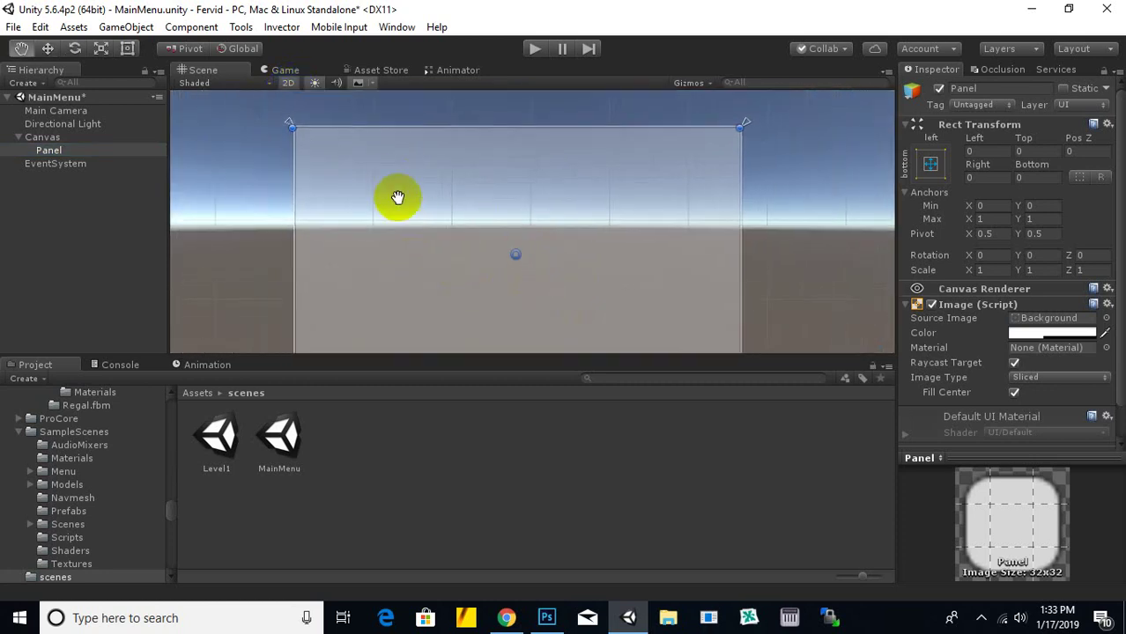
middle_click_drag(395, 196, 397, 168)
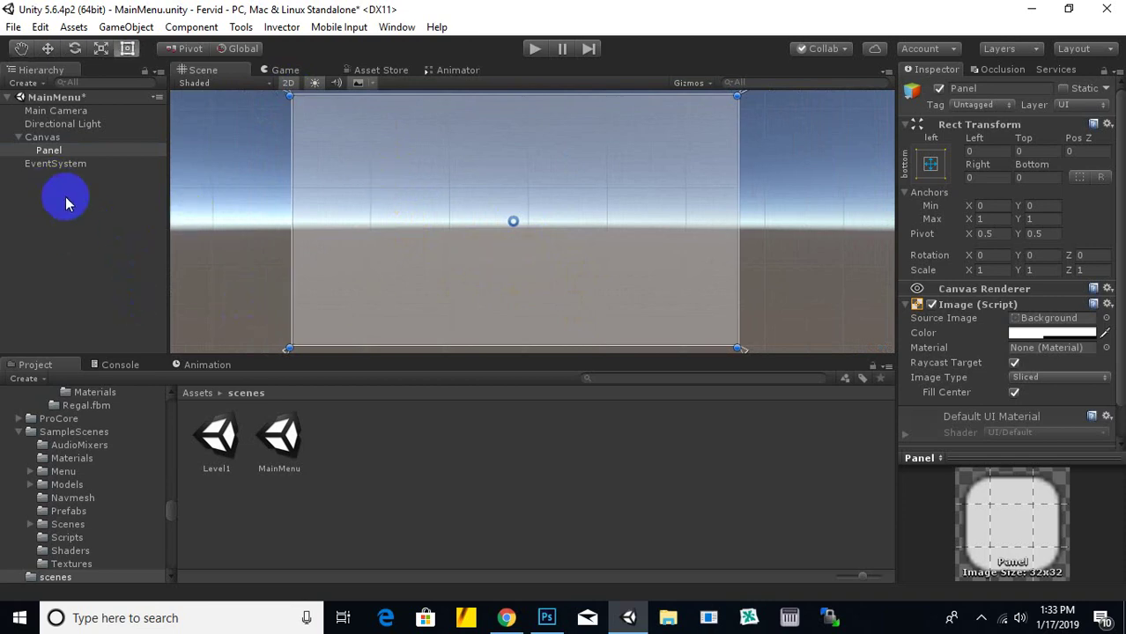
Step: Set the Canvas's UI Scale Mode to Scale With Screen Size and check the Game view's aspect ratio options
left_click(43, 137)
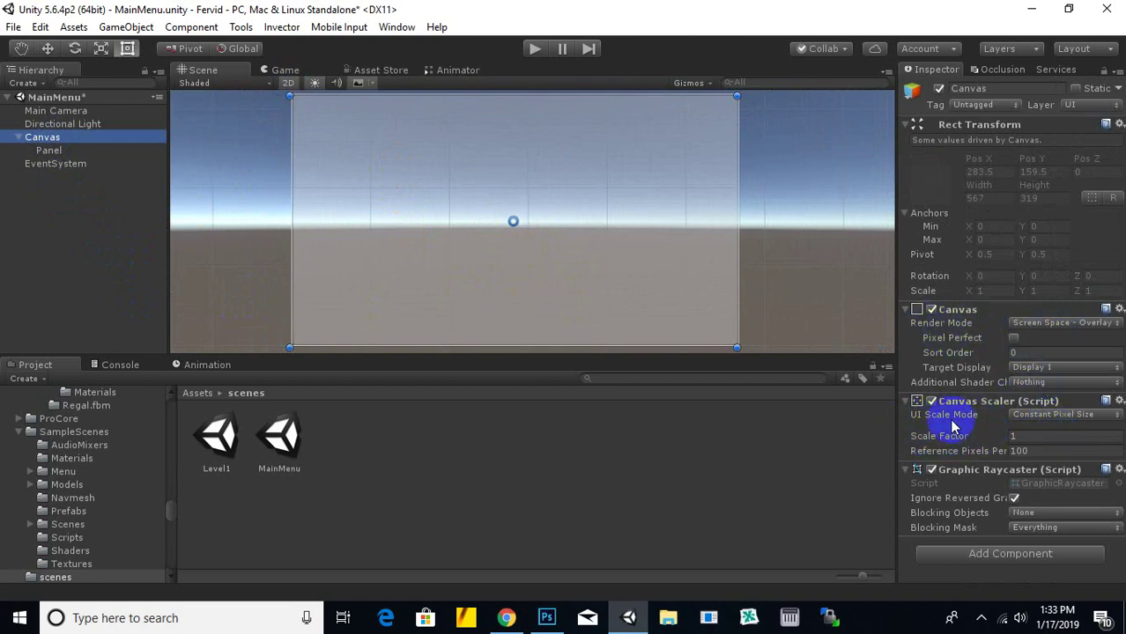
left_click(1055, 416)
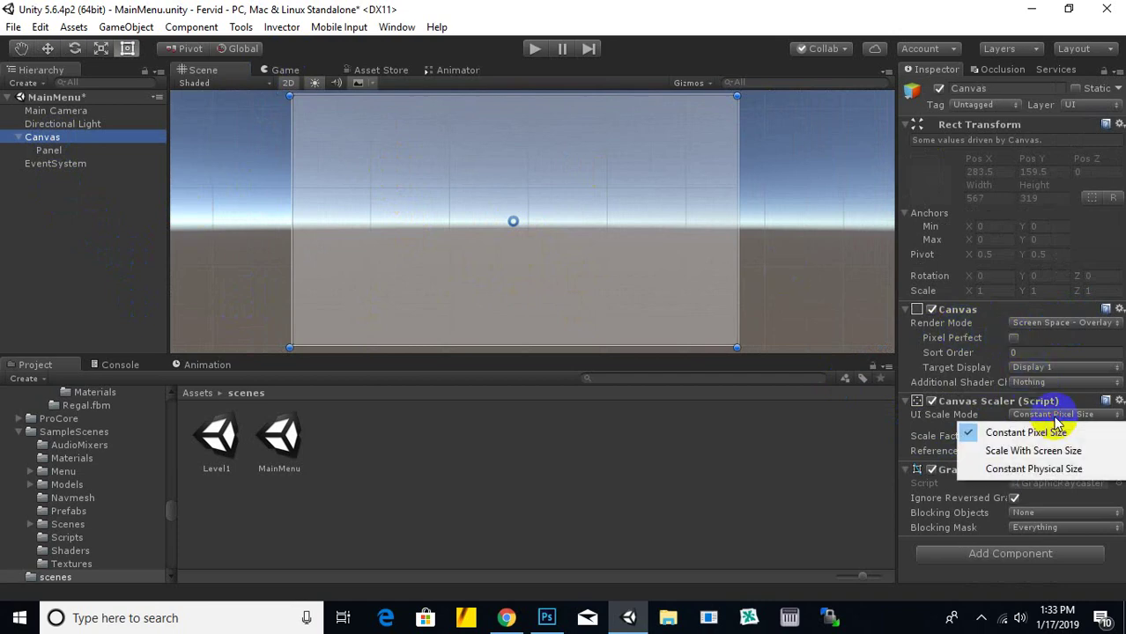
left_click(1027, 452)
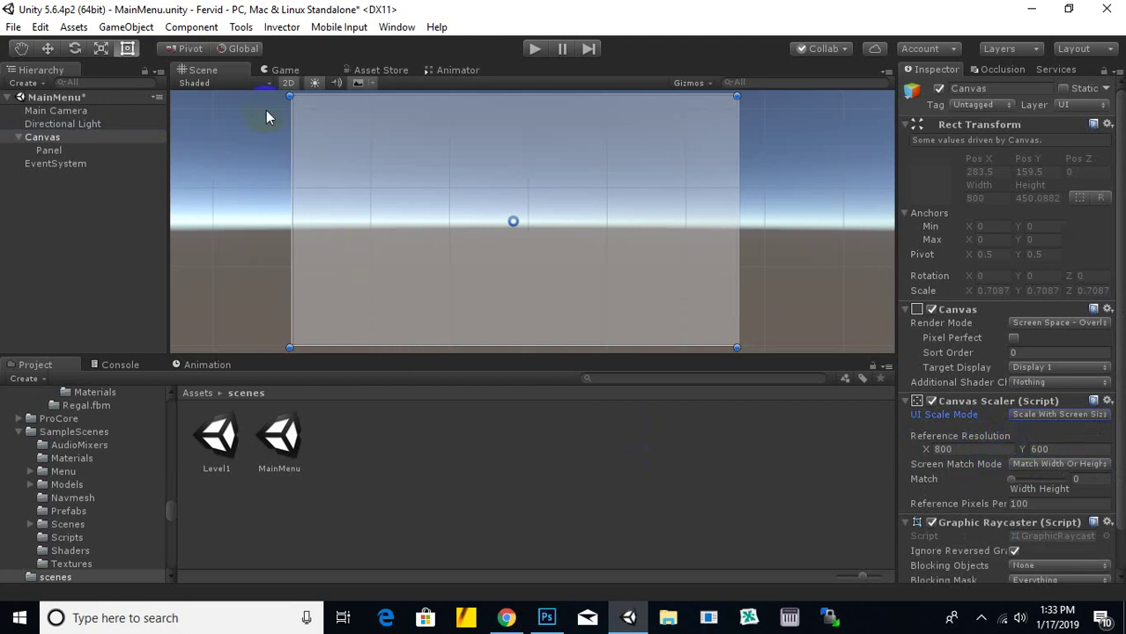
left_click(280, 70)
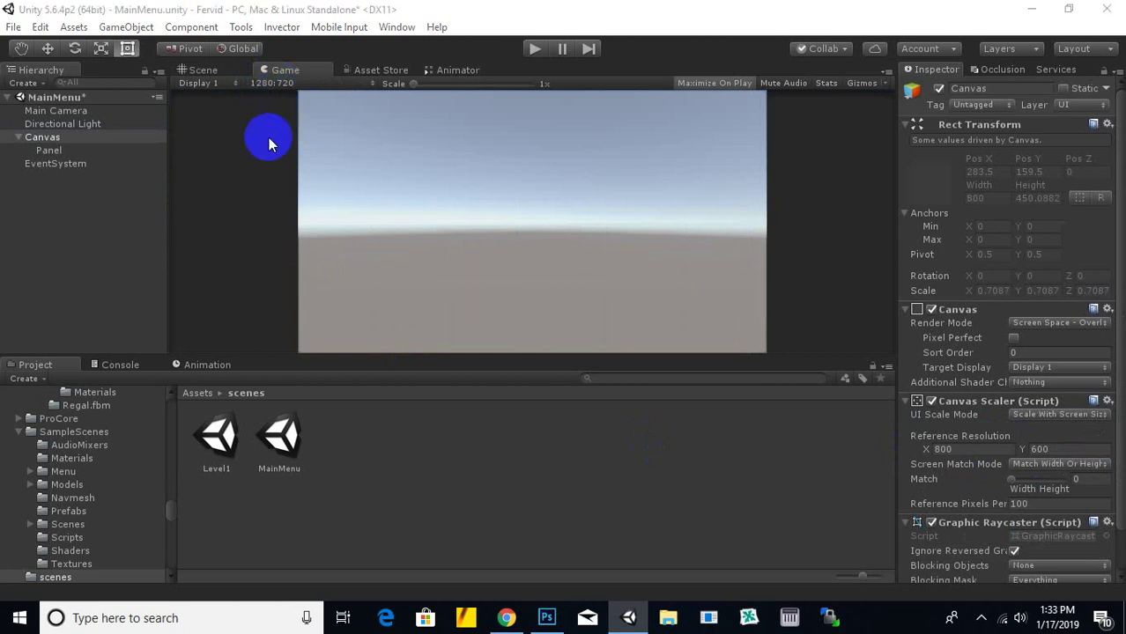
left_click(270, 82)
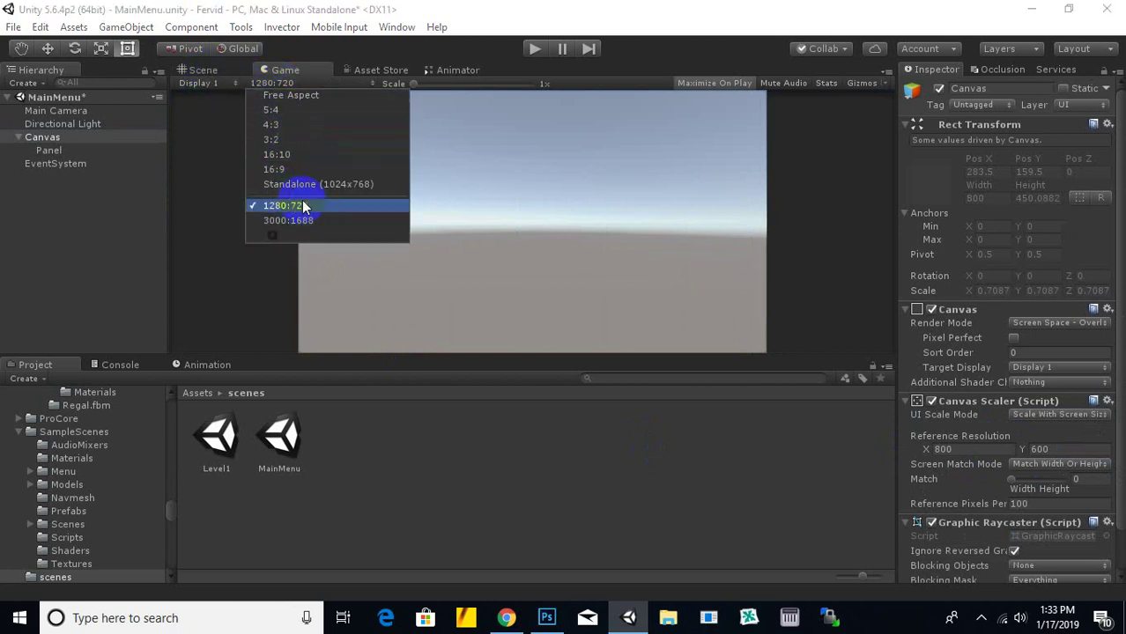
left_click(208, 72)
scroll(628, 242, "down", 1)
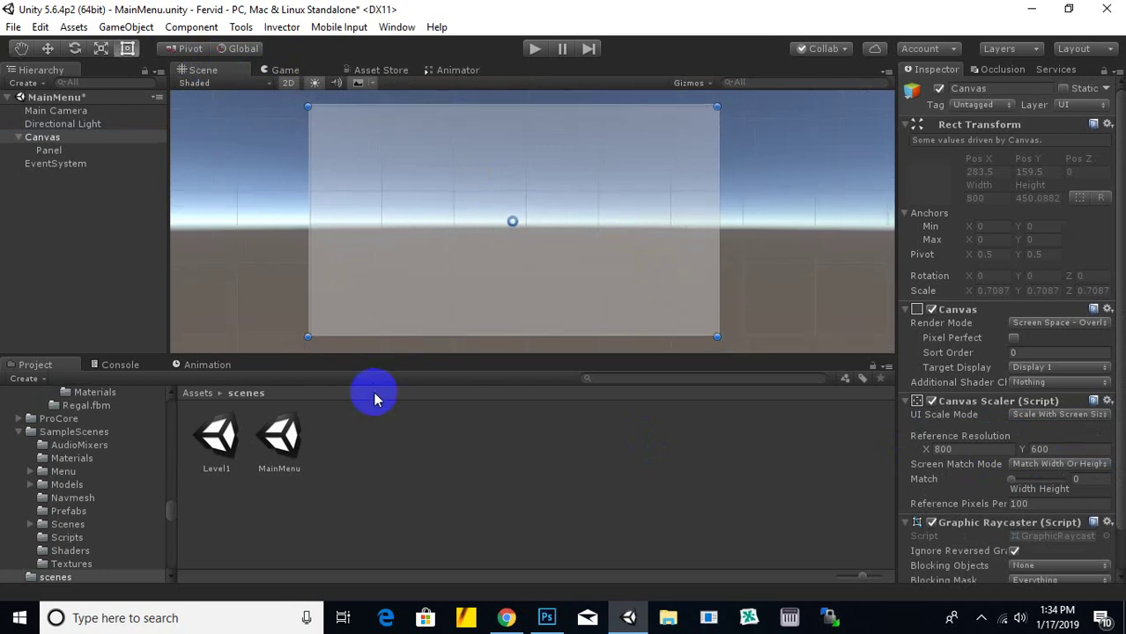
Step: Create a folder named ui inside the project's sprites folder and open it
left_click(194, 393)
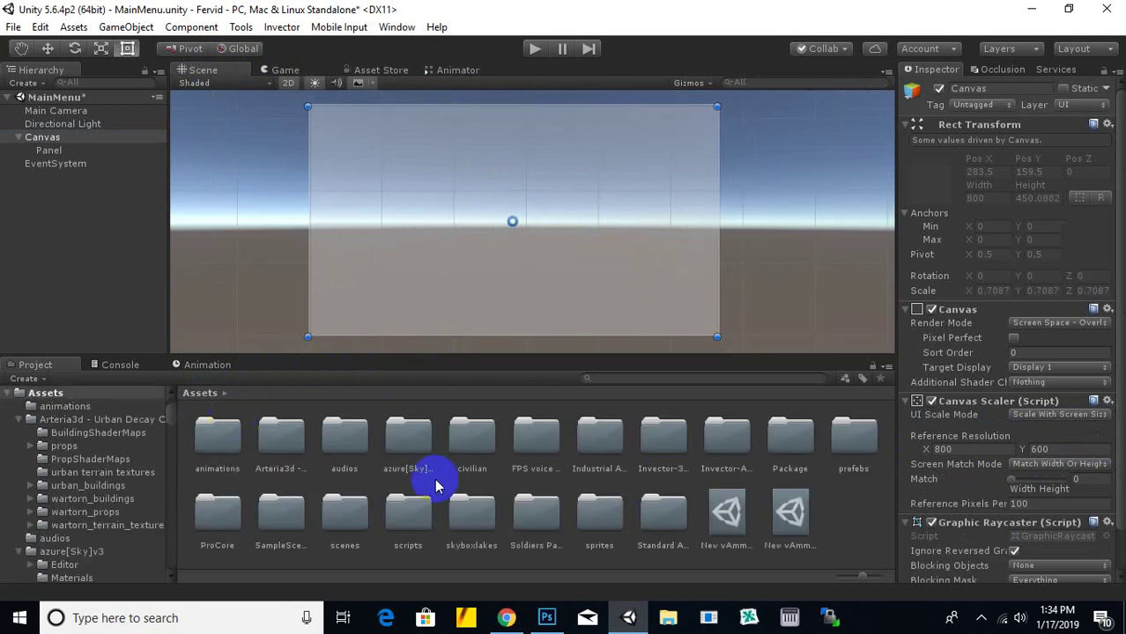
double_click(588, 518)
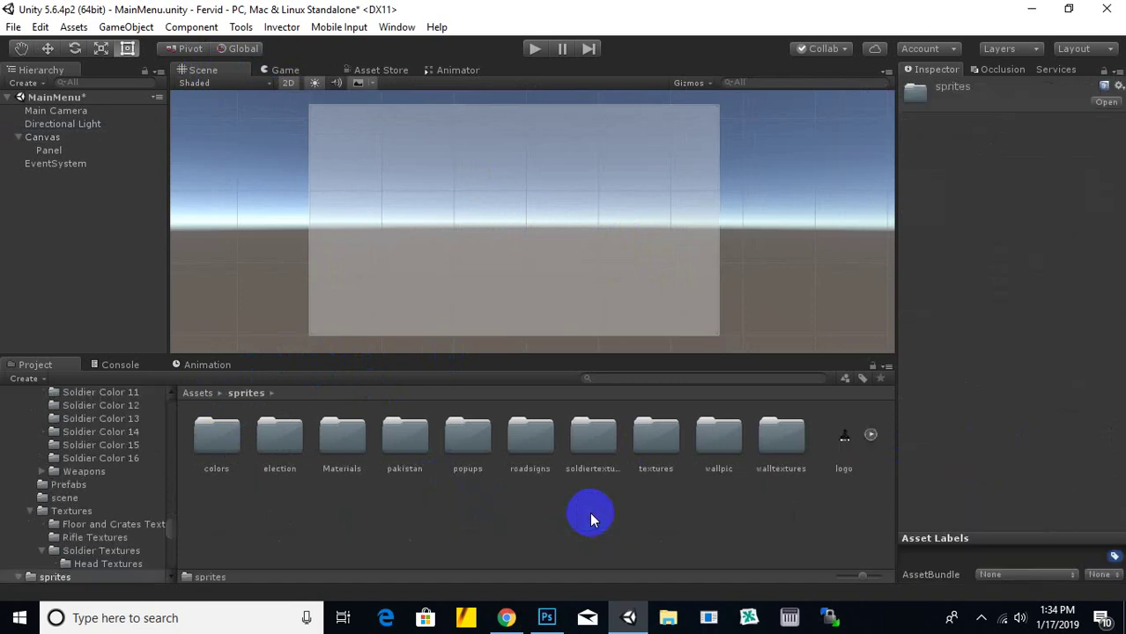
right_click(478, 529)
mouse_move(590, 209)
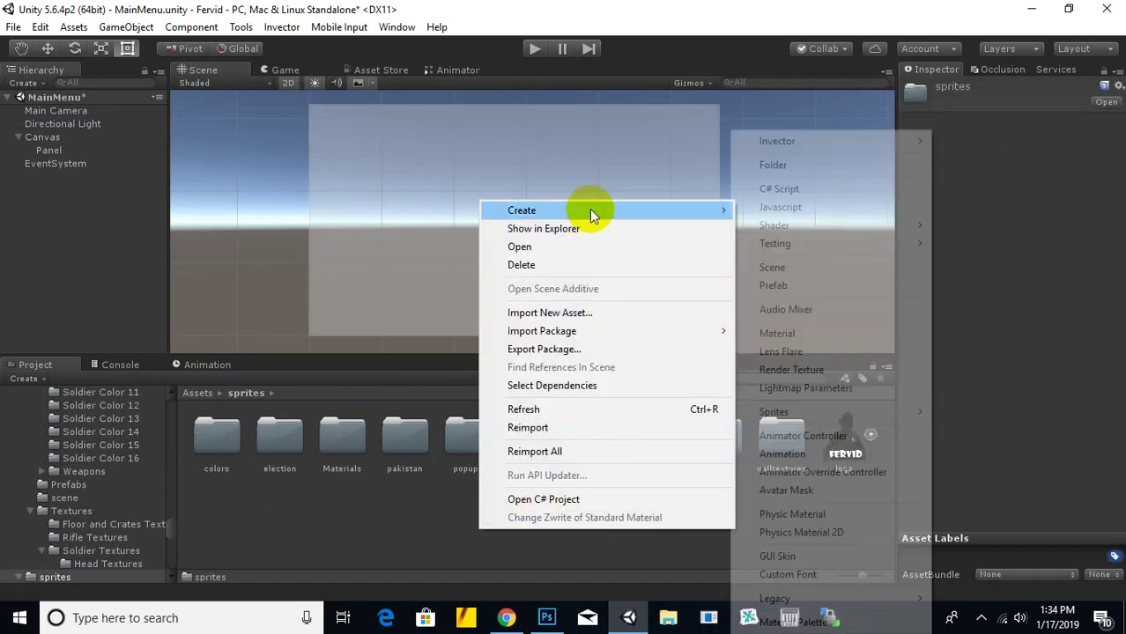
left_click(779, 164)
type("ui")
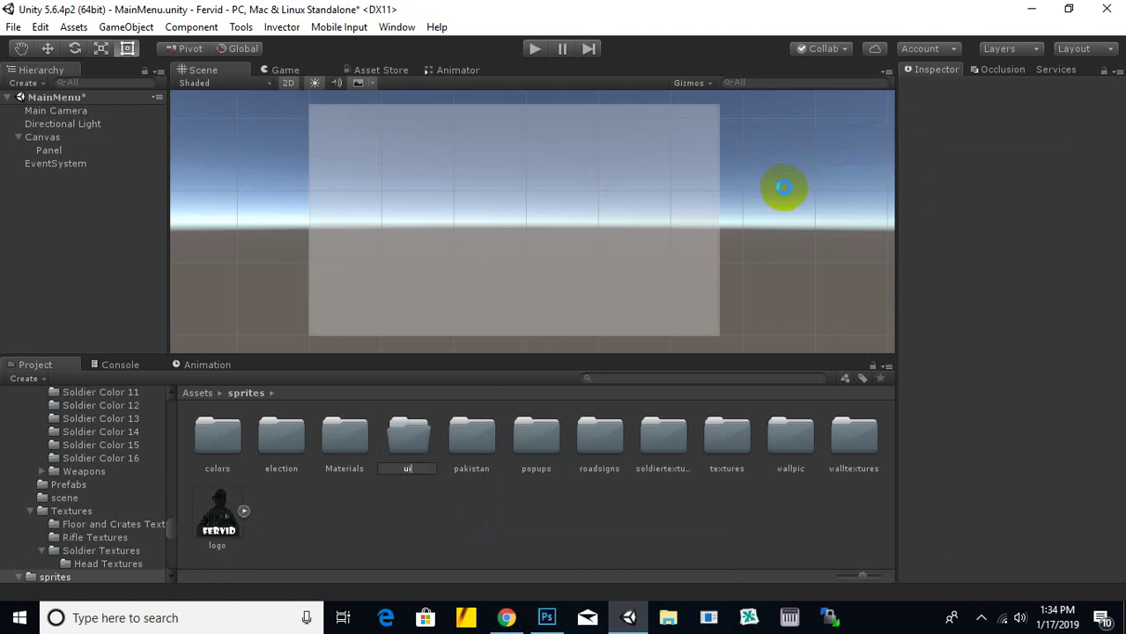
key("Return")
key("Return")
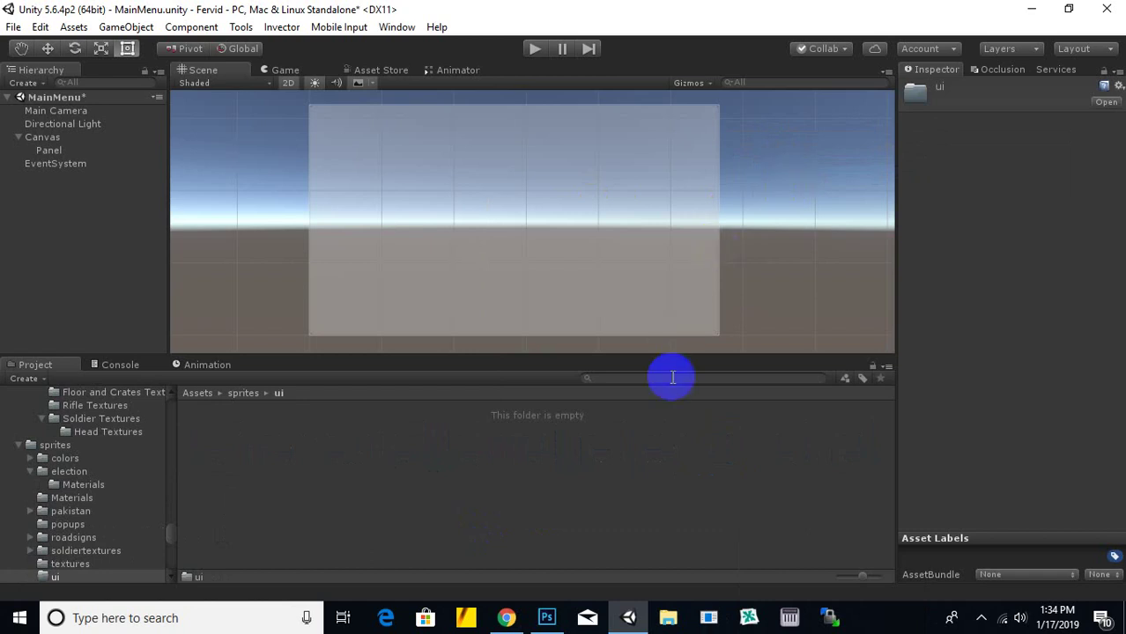
Step: Import the game controller, computer mouse, fervid, two bullets images and three war wallpapers from the Desktop in File Explorer into the ui folder
left_click(671, 615)
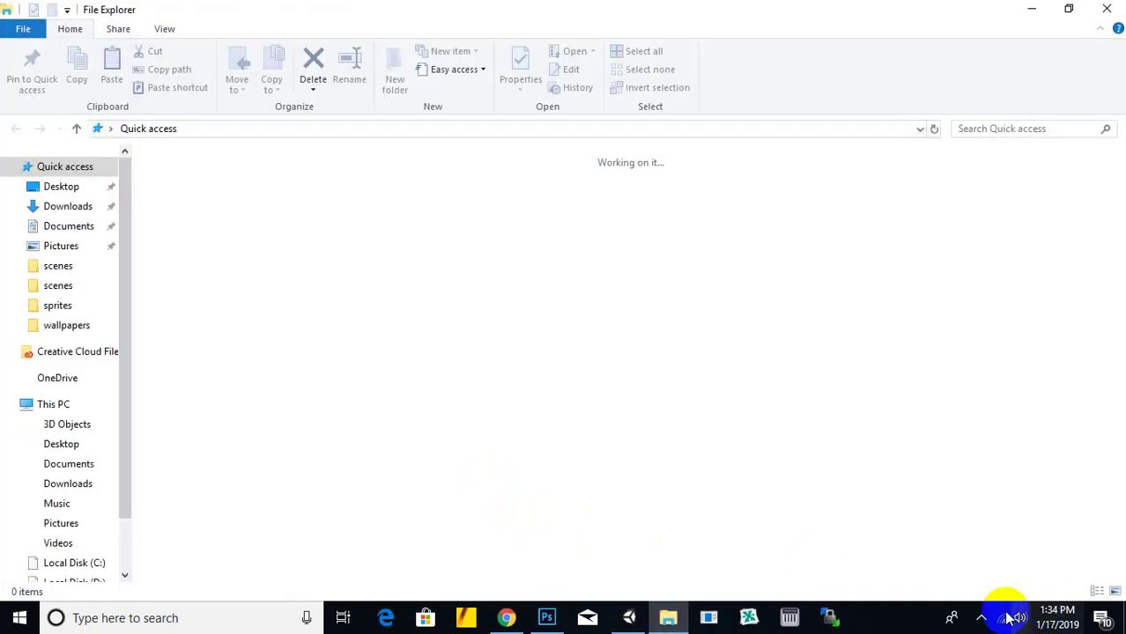
left_click(983, 620)
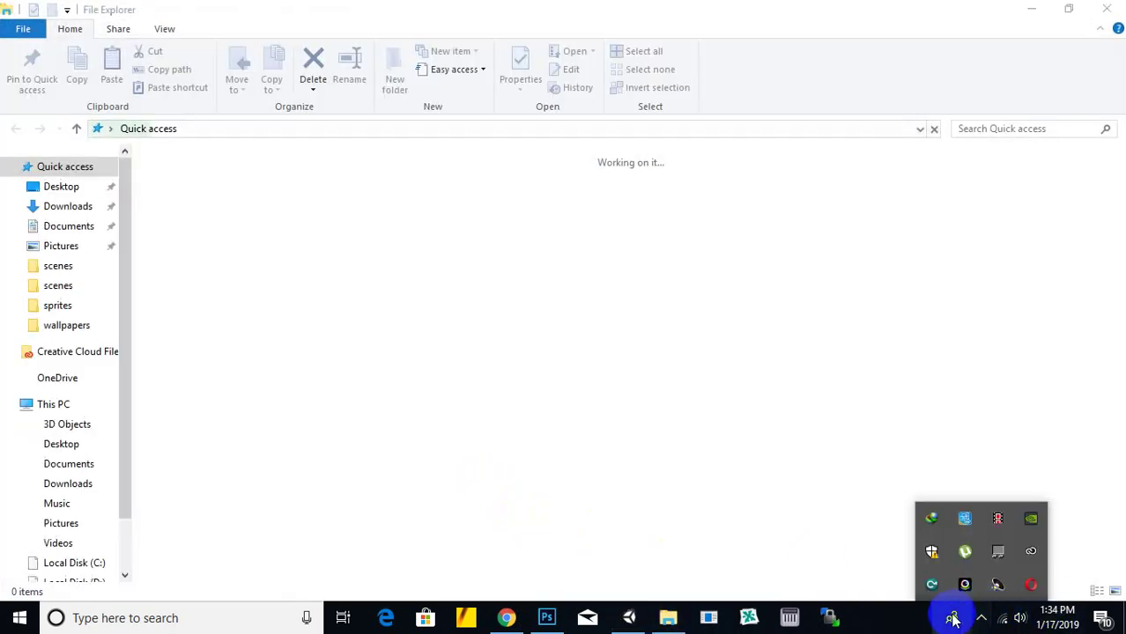
left_click(991, 526)
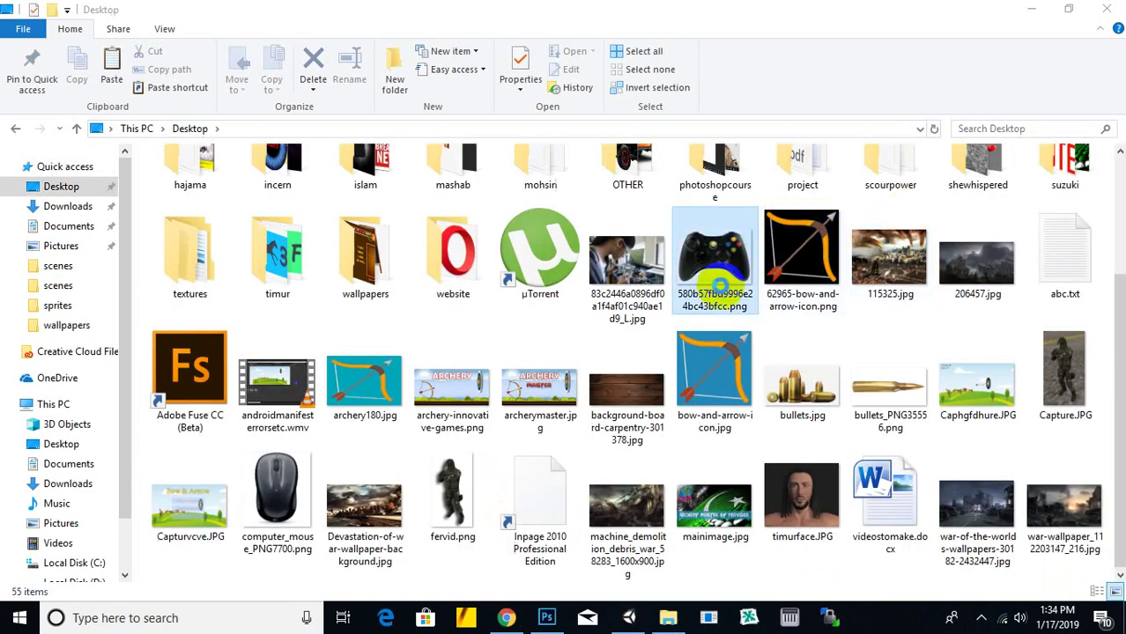
left_click(716, 289)
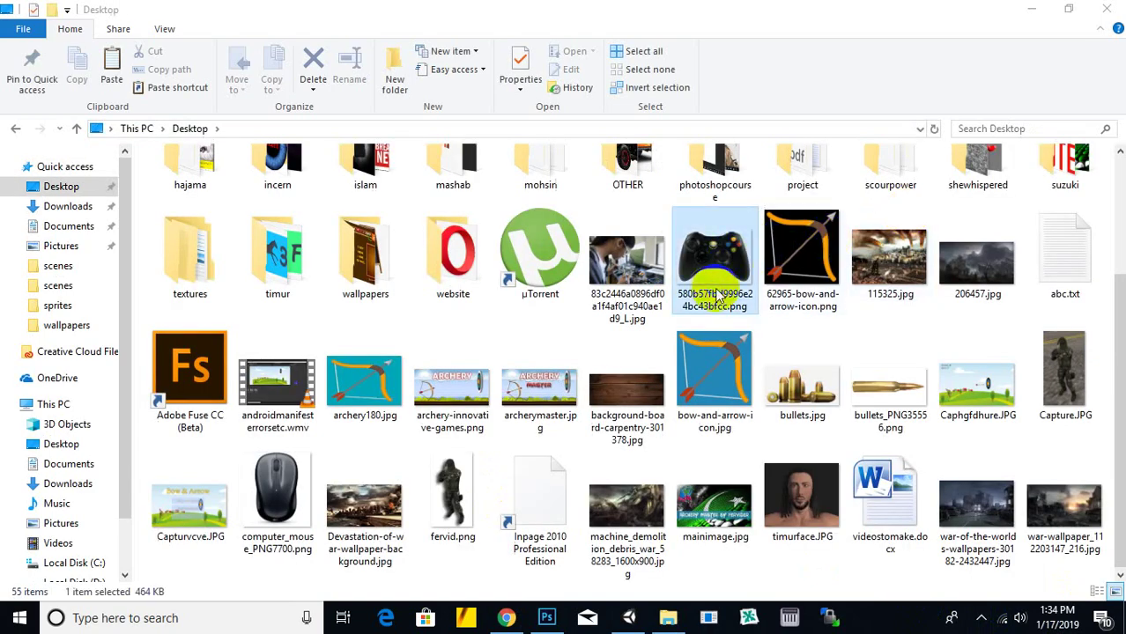
left_click(281, 493, "ctrl")
left_click(451, 493, "ctrl")
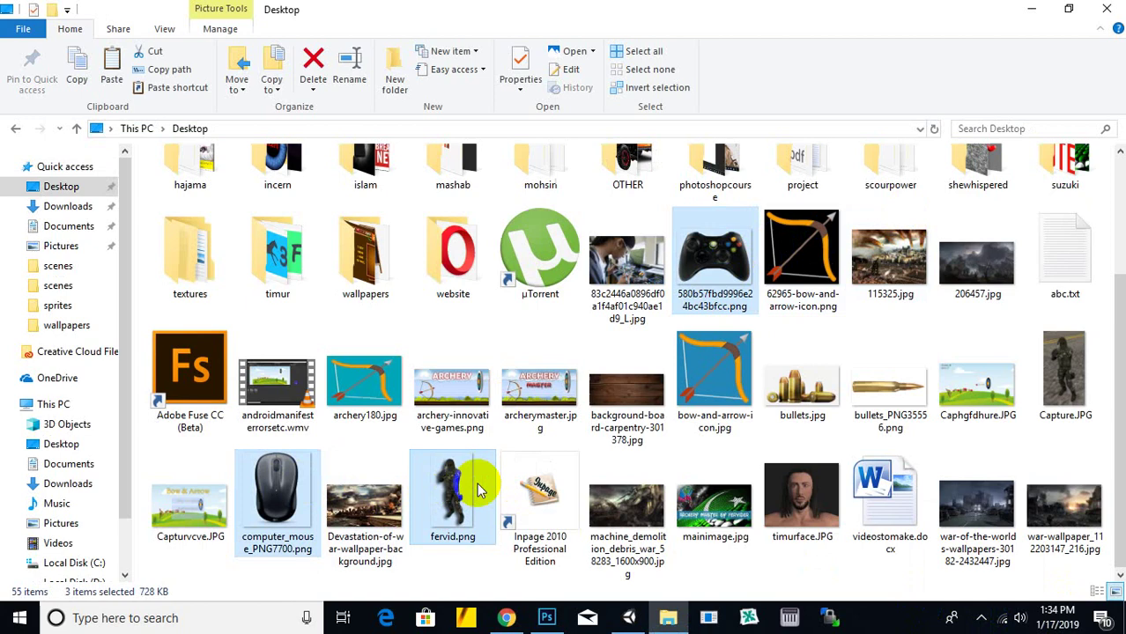
left_click(994, 506, "ctrl")
left_click(1044, 521, "ctrl")
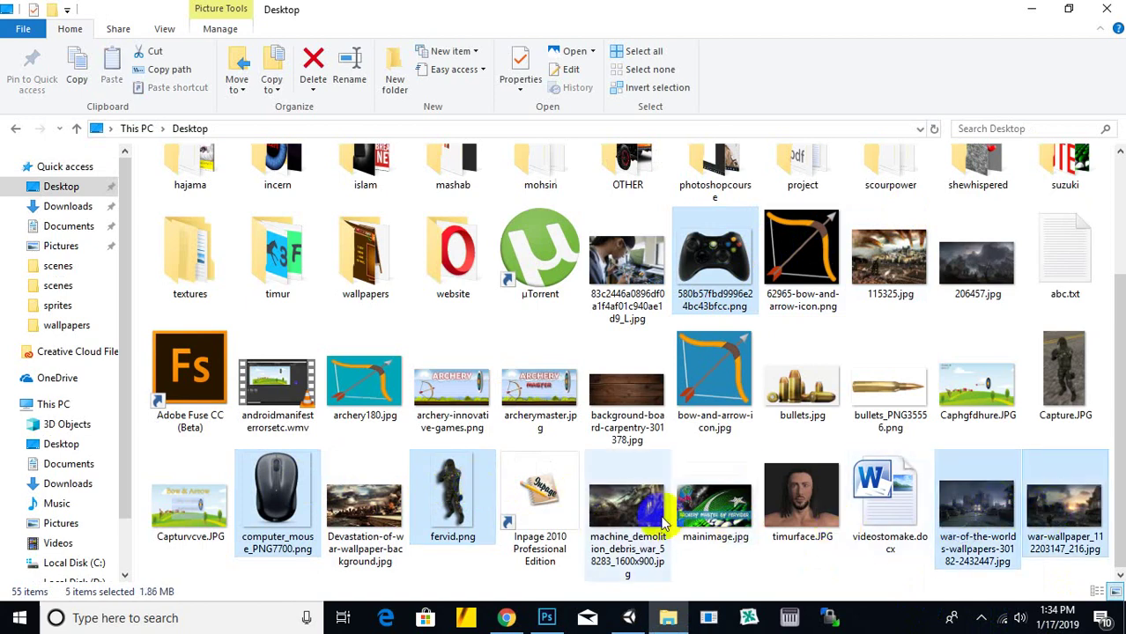
left_click(625, 511, "ctrl")
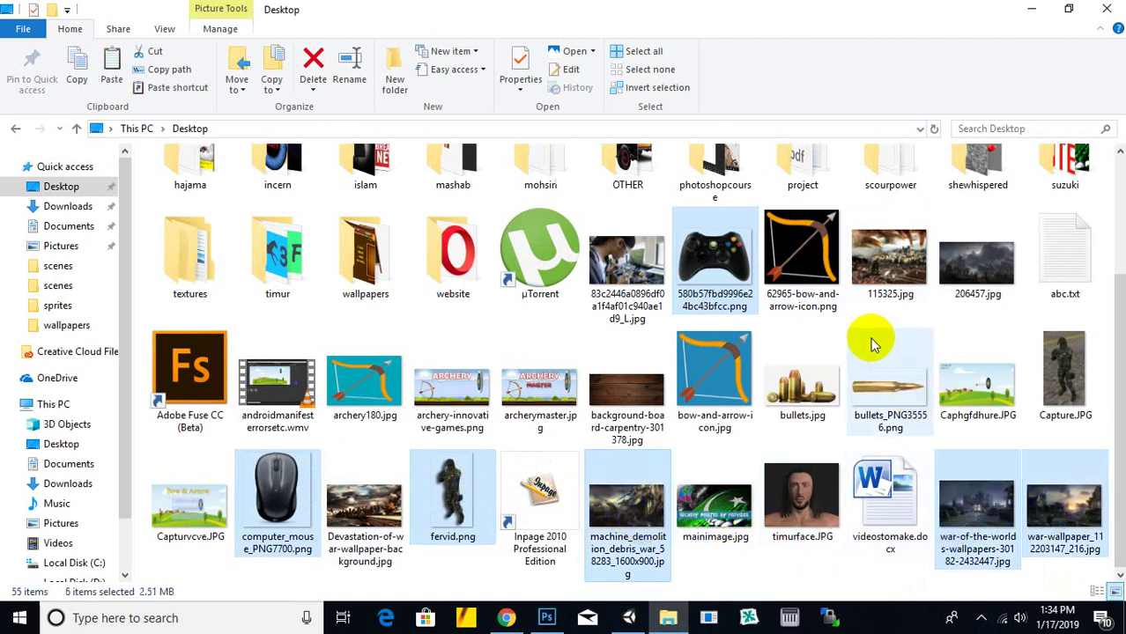
left_click(870, 401, "ctrl")
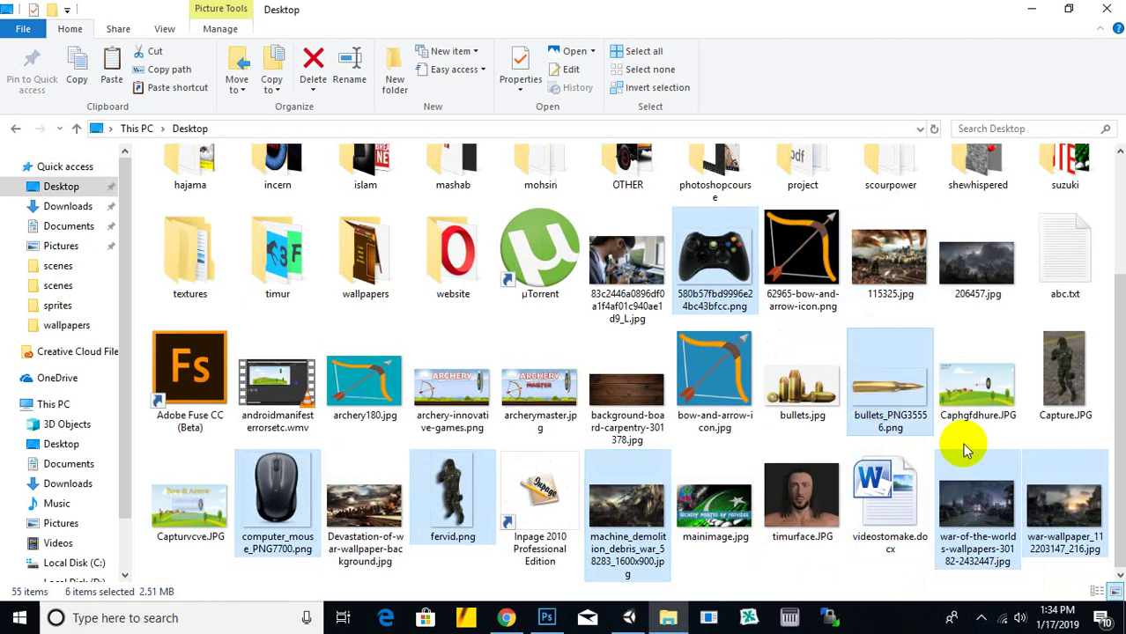
left_click(833, 401, "ctrl")
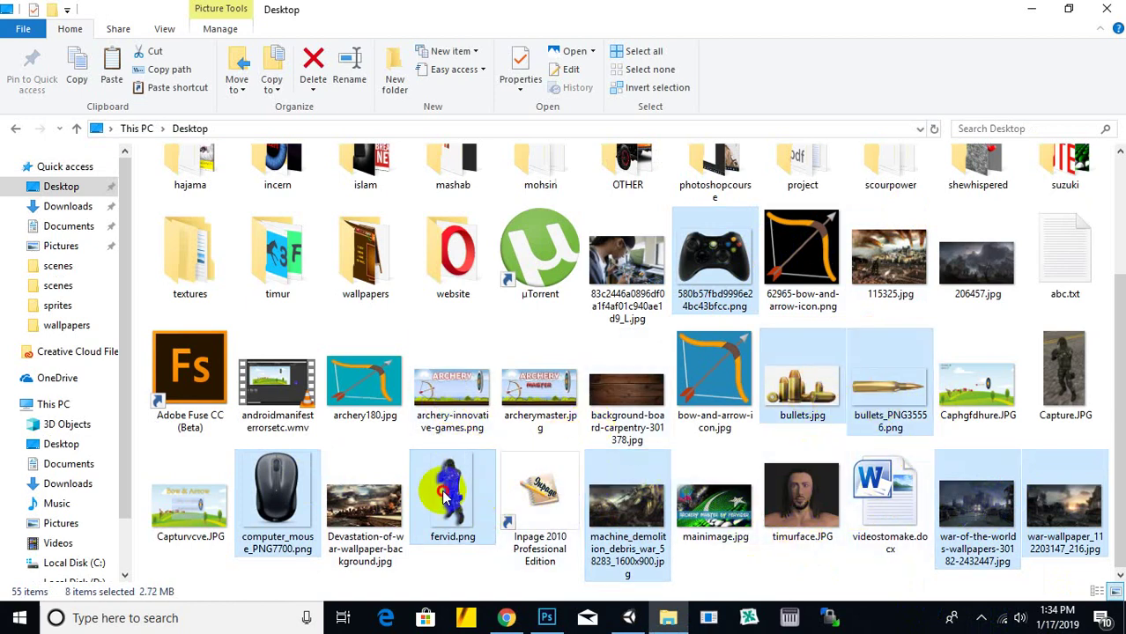
left_click_drag(443, 496, 476, 455)
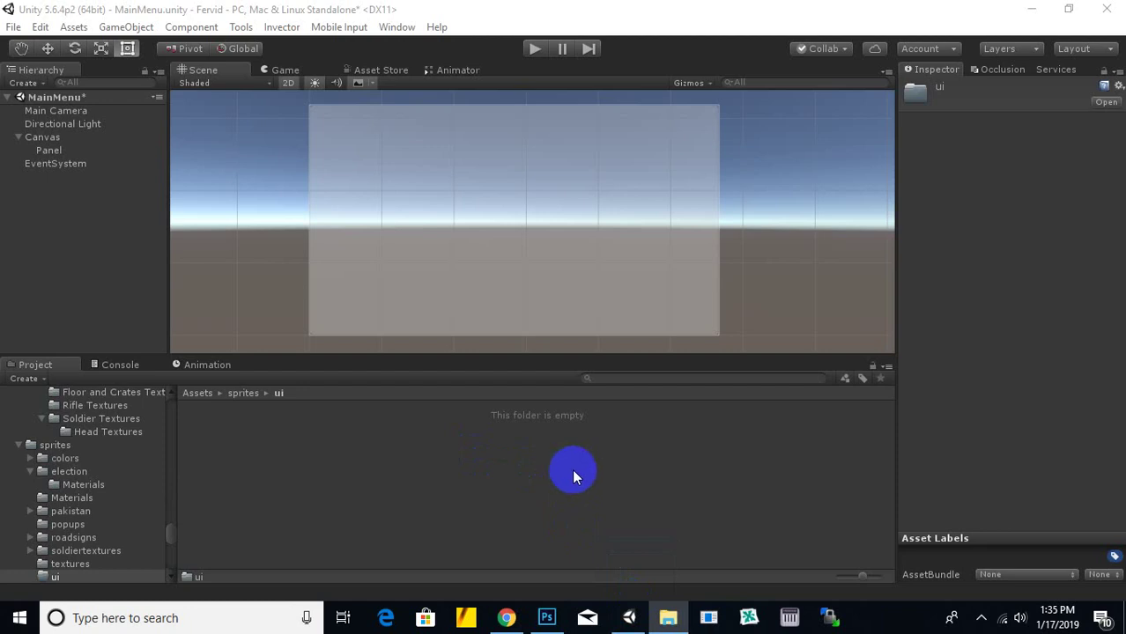
left_click(721, 266)
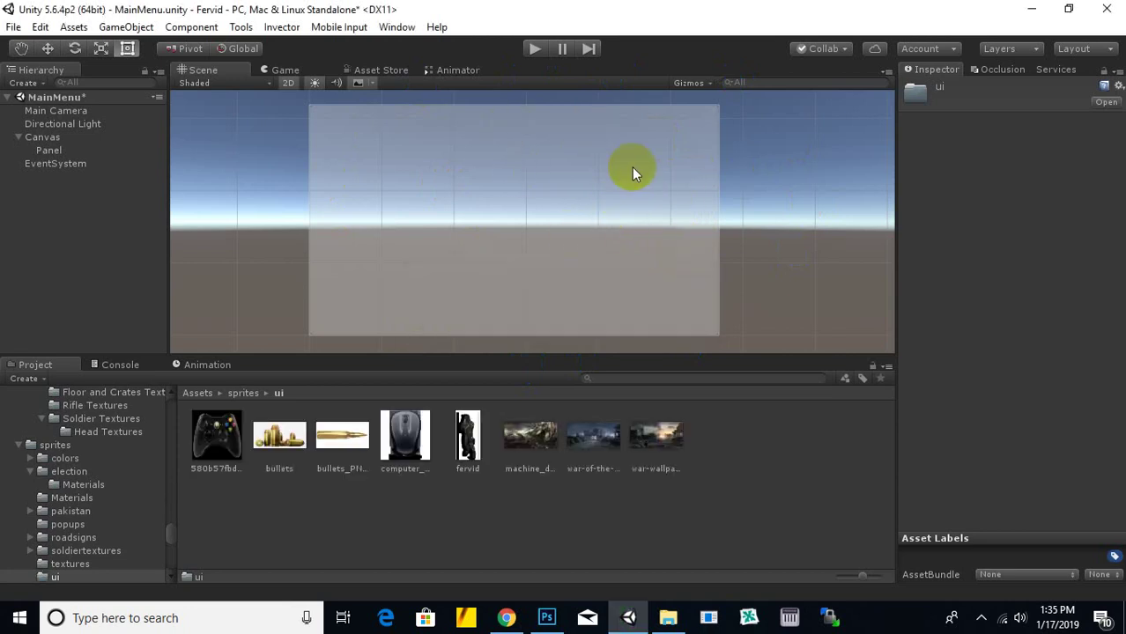
left_click(656, 445)
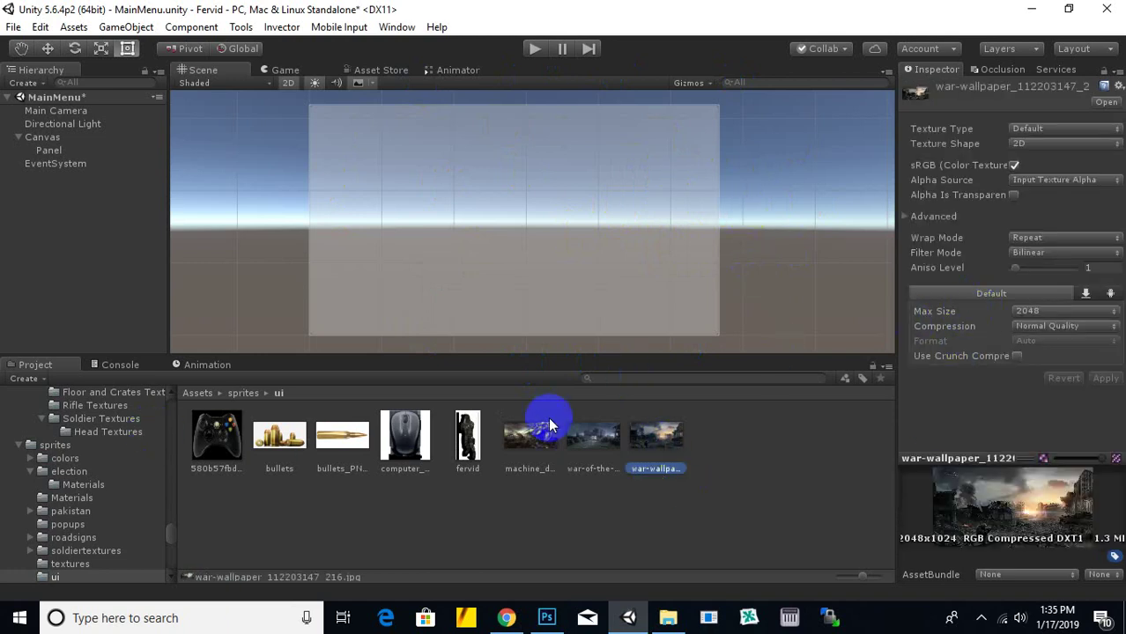
left_click(592, 441)
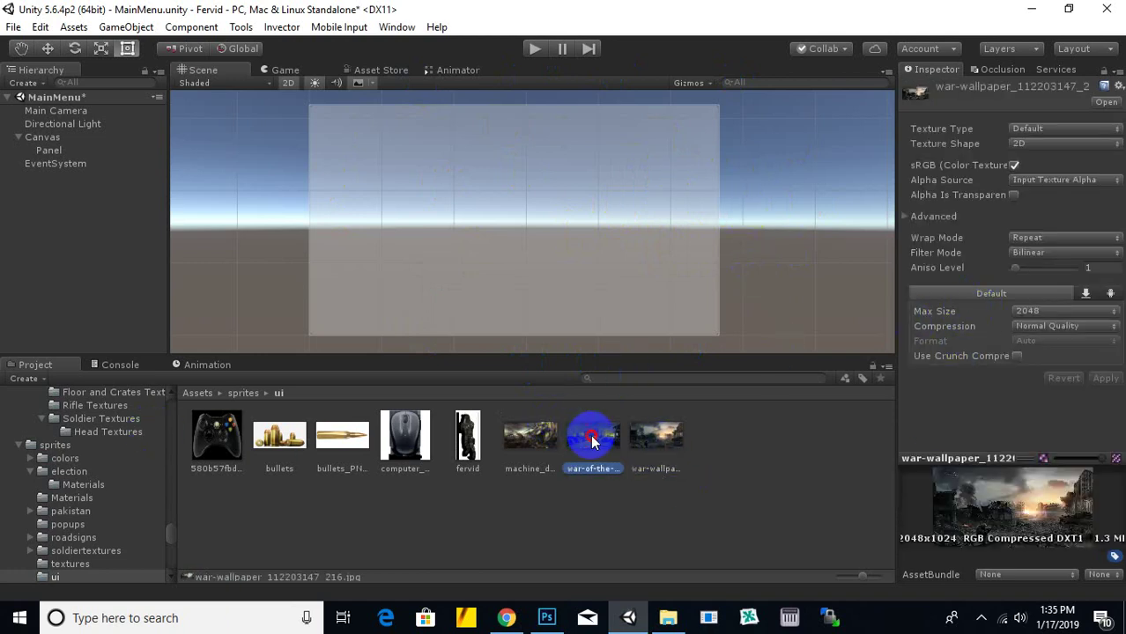
left_click(1045, 311)
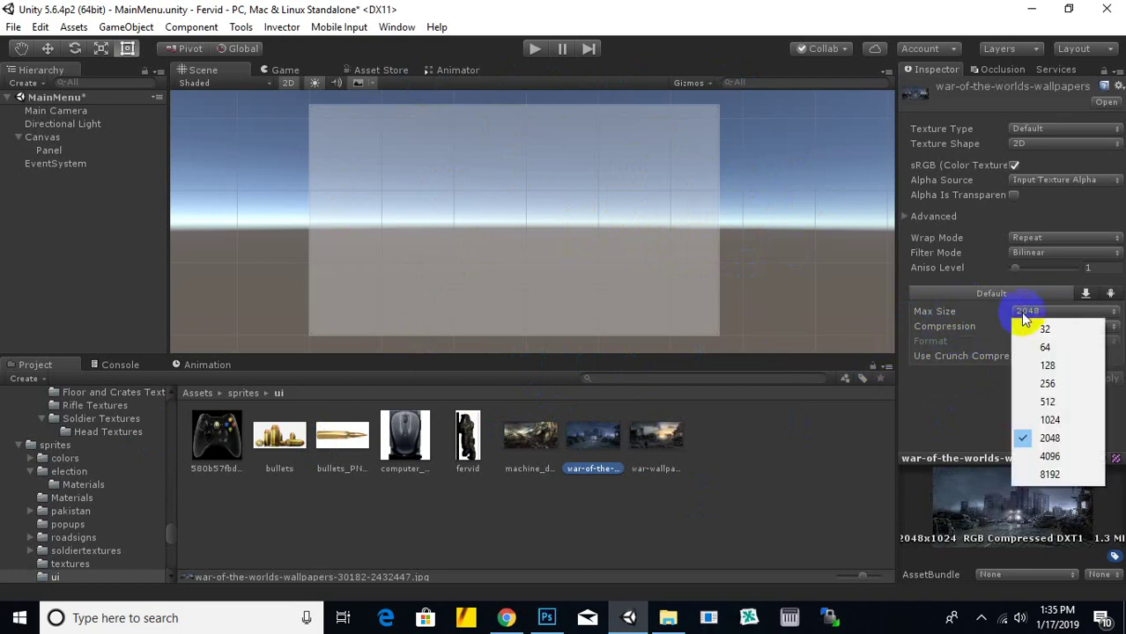
left_click(692, 502)
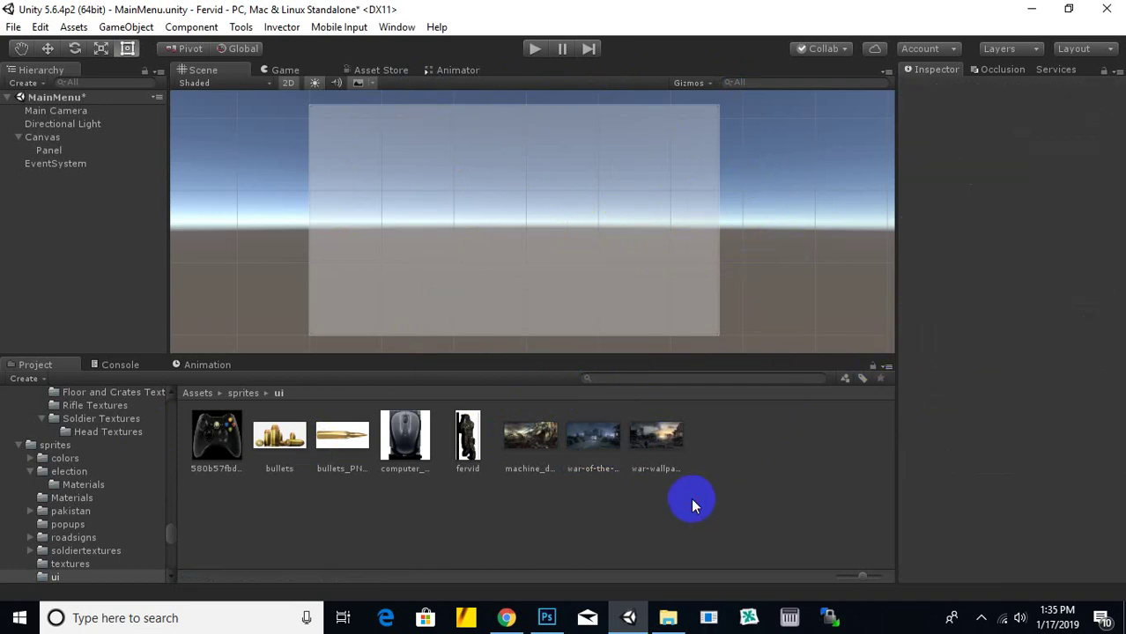
Step: Set the Texture Type of all eight images in the ui folder to Sprite (2D and UI) and apply it
left_click(657, 445)
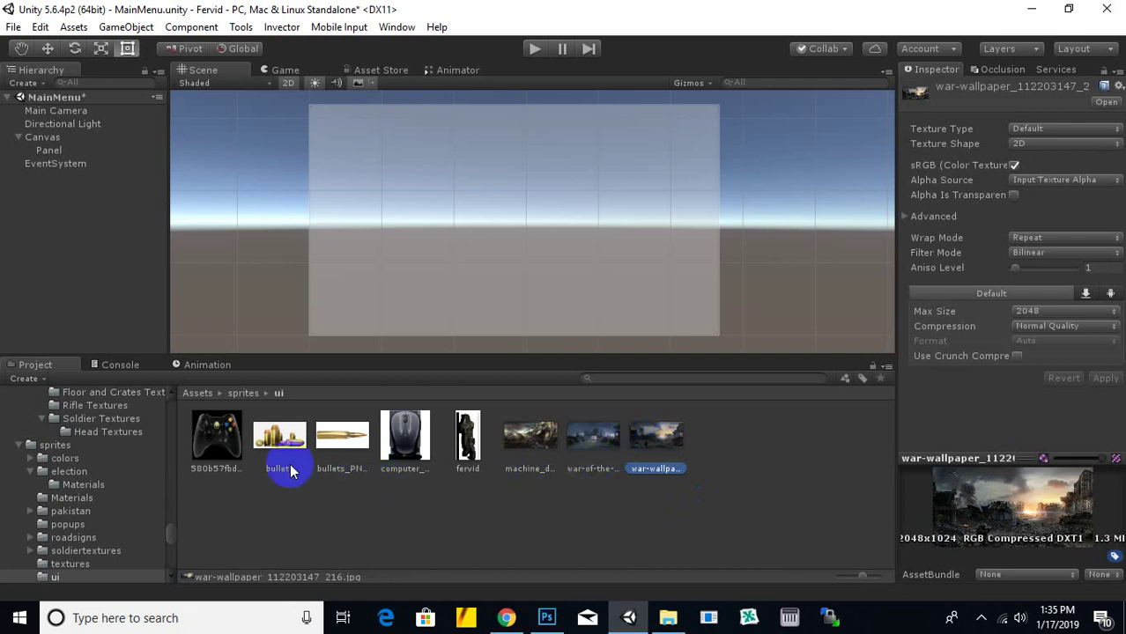
left_click(215, 436, "shift")
left_click(1079, 128)
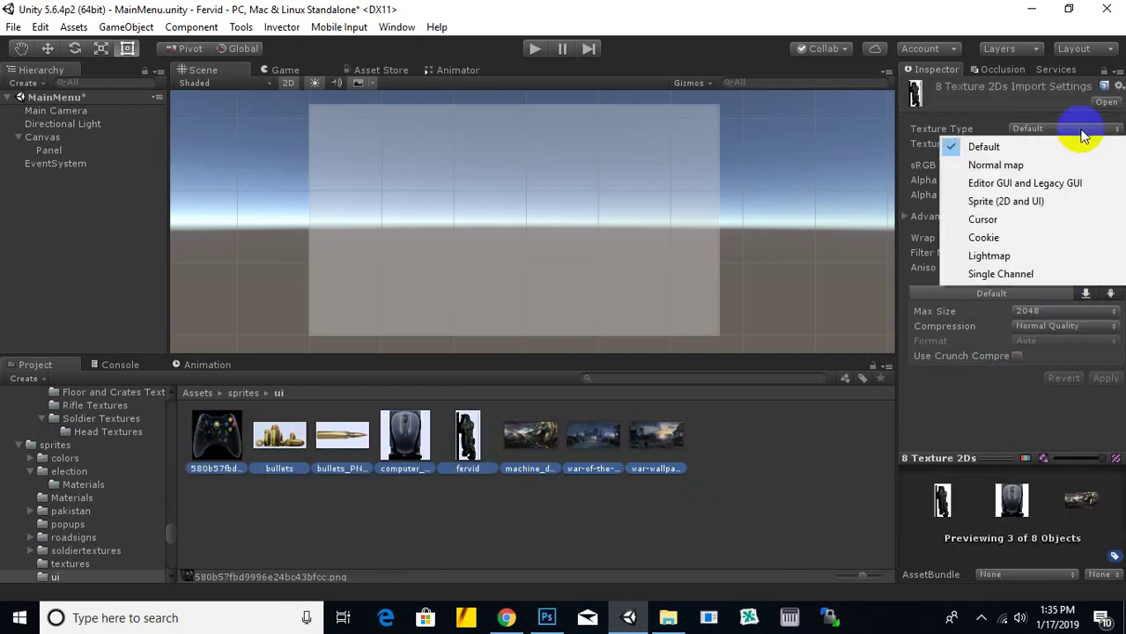
left_click(1022, 200)
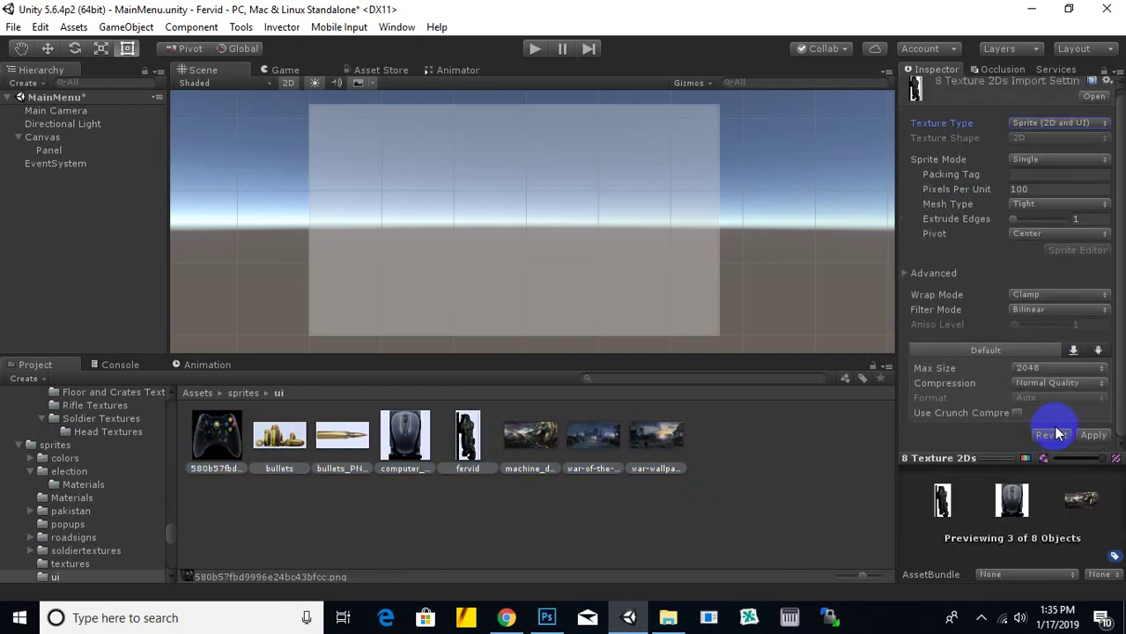
left_click(1093, 436)
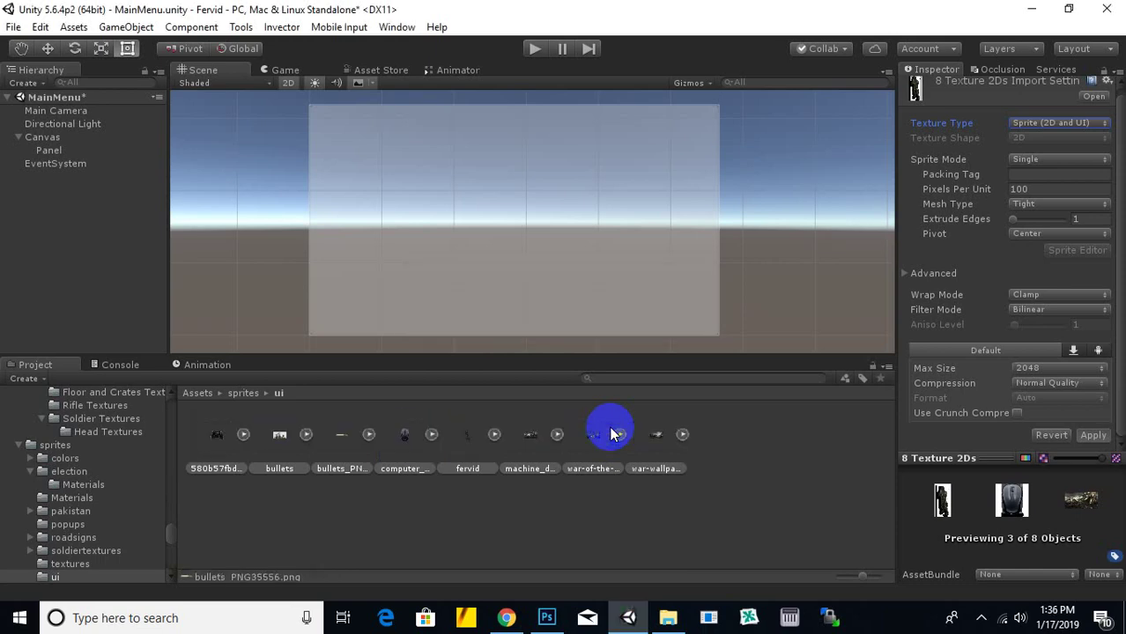
Step: Rename the Panel under the Canvas as backgroundmainmenu
scroll(761, 233, "down", 2)
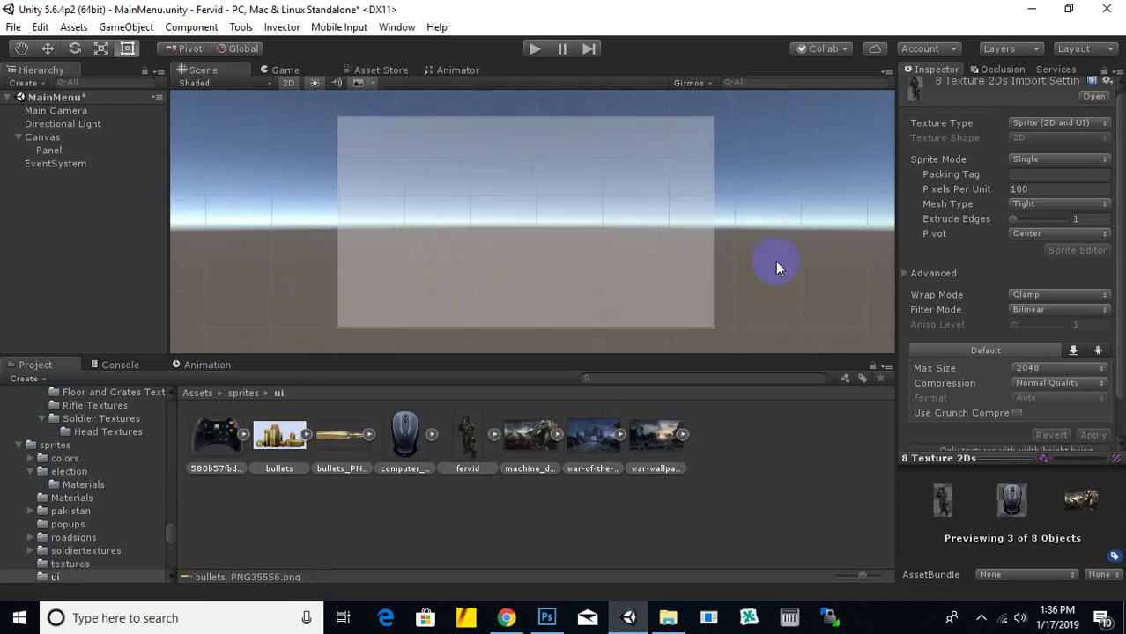
middle_click_drag(788, 269, 792, 269)
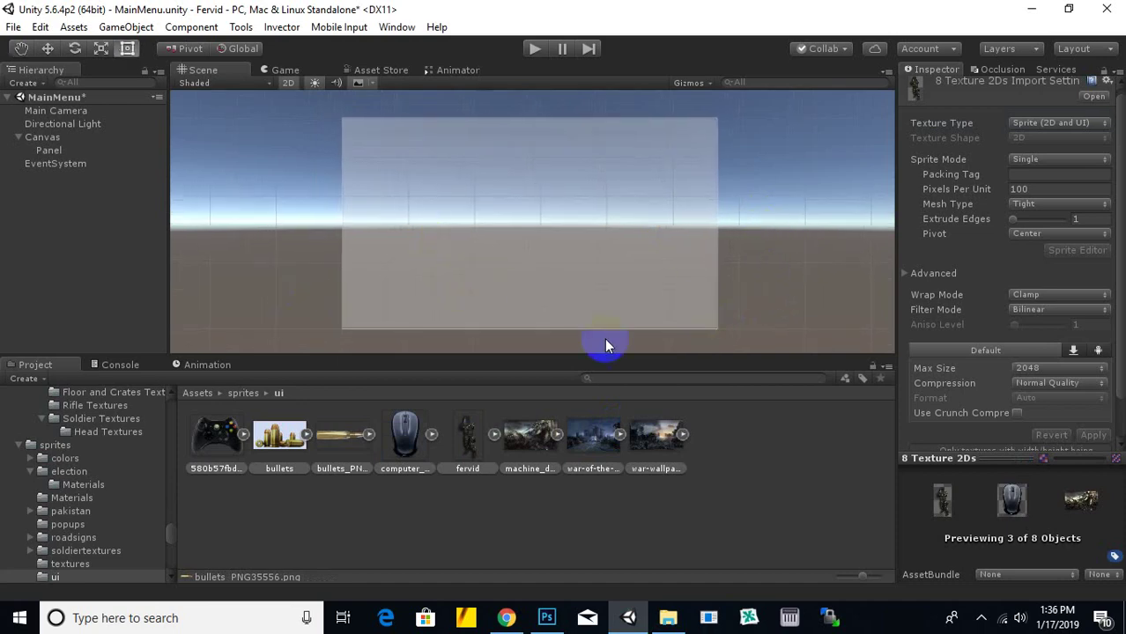
middle_click_drag(850, 233, 841, 241)
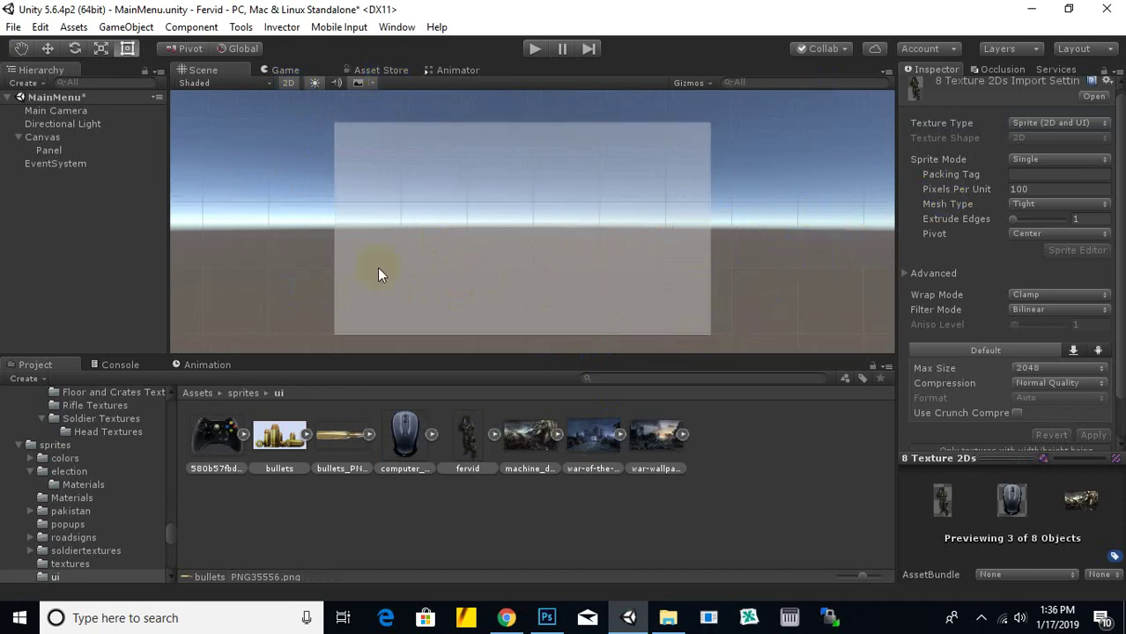
left_click(394, 234)
left_click(48, 150)
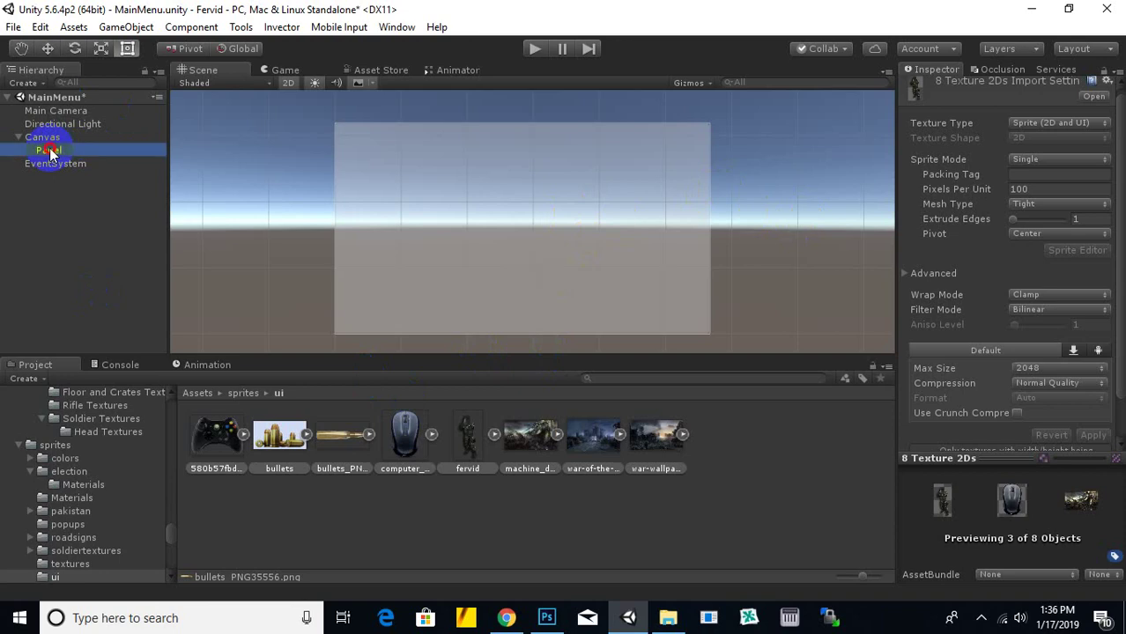
right_click(50, 153)
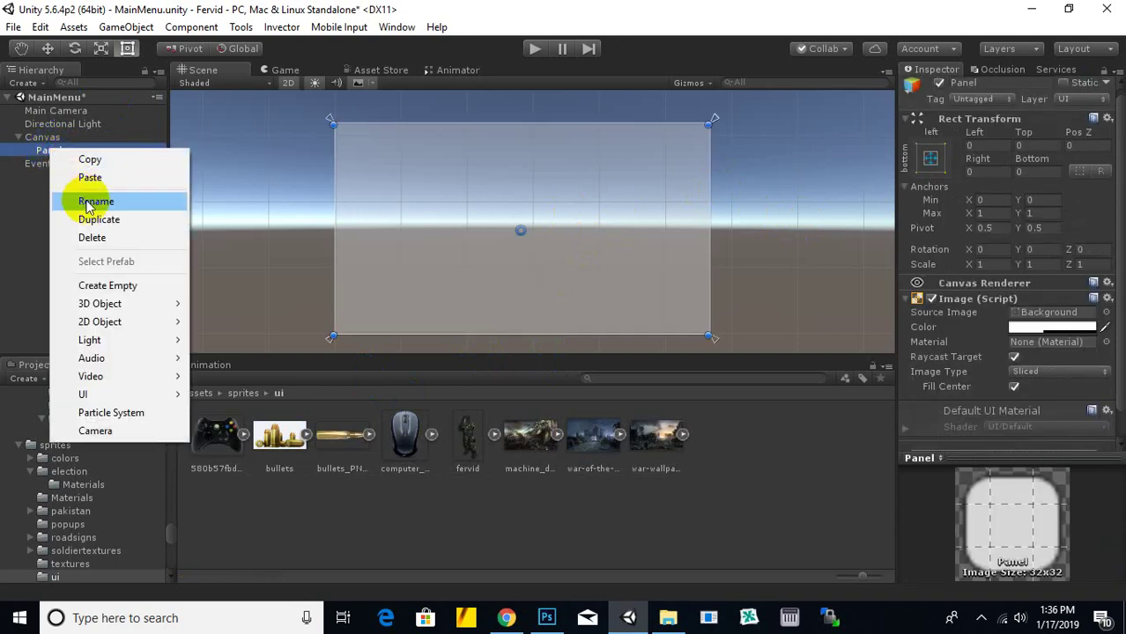
left_click(97, 203)
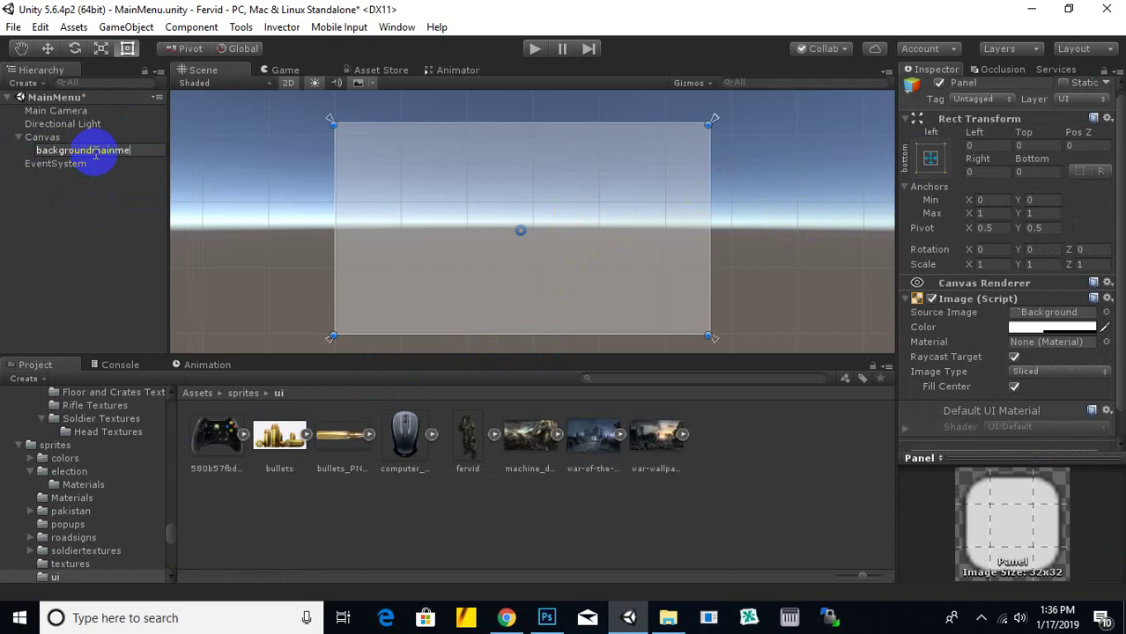
key("Return")
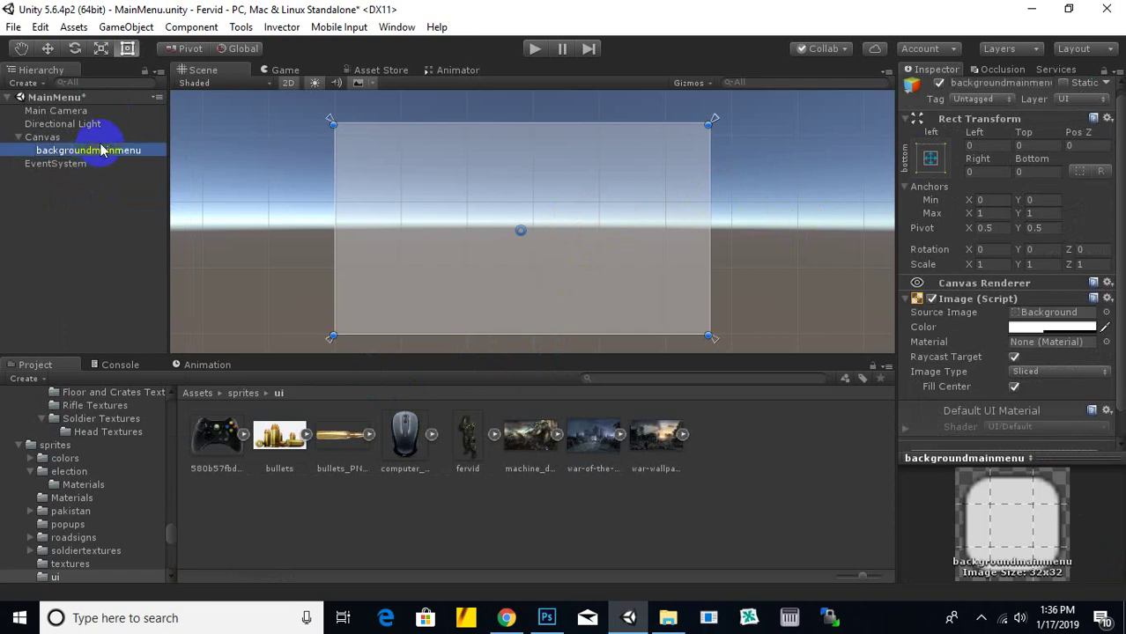
Step: Create an empty child object under the Canvas and name it MainMenu
right_click(51, 139)
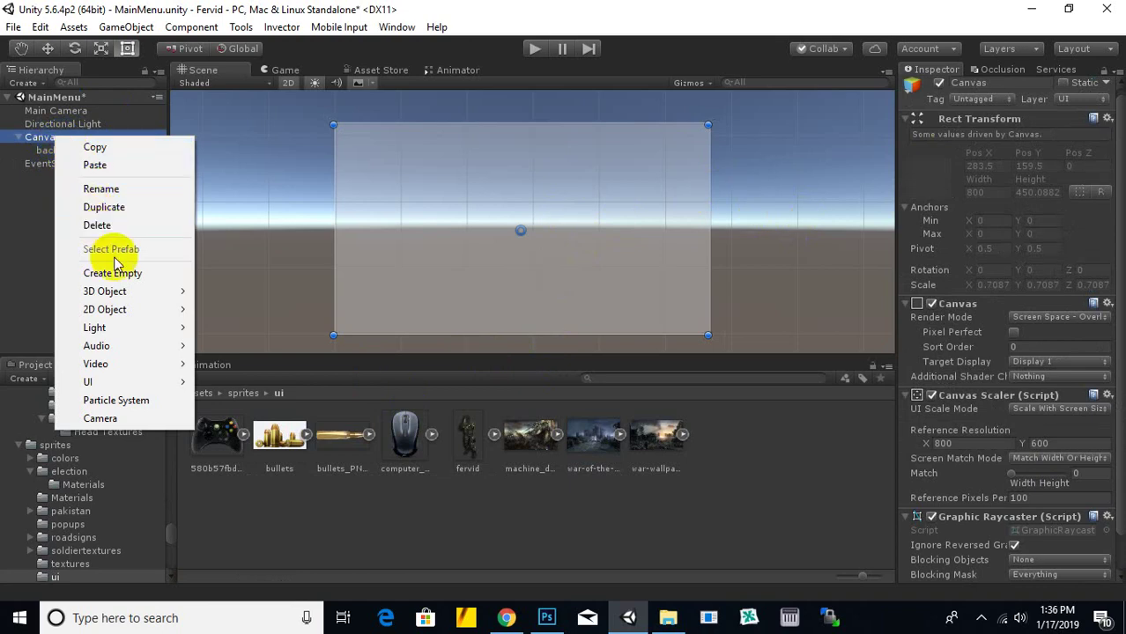
left_click(117, 272)
right_click(67, 173)
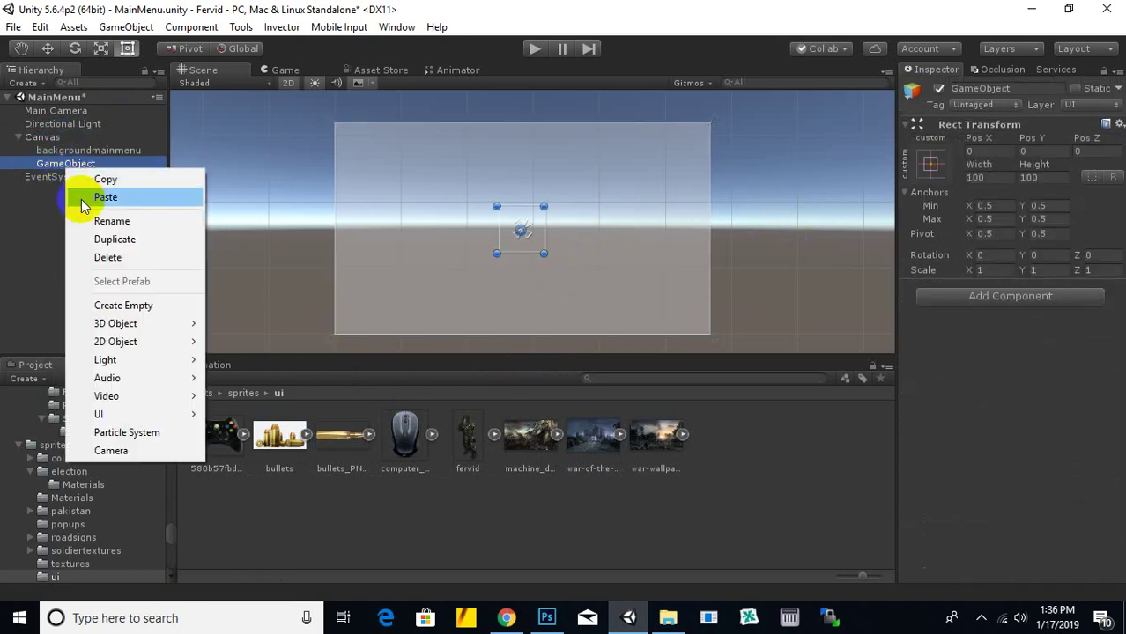
left_click(88, 214)
type("M")
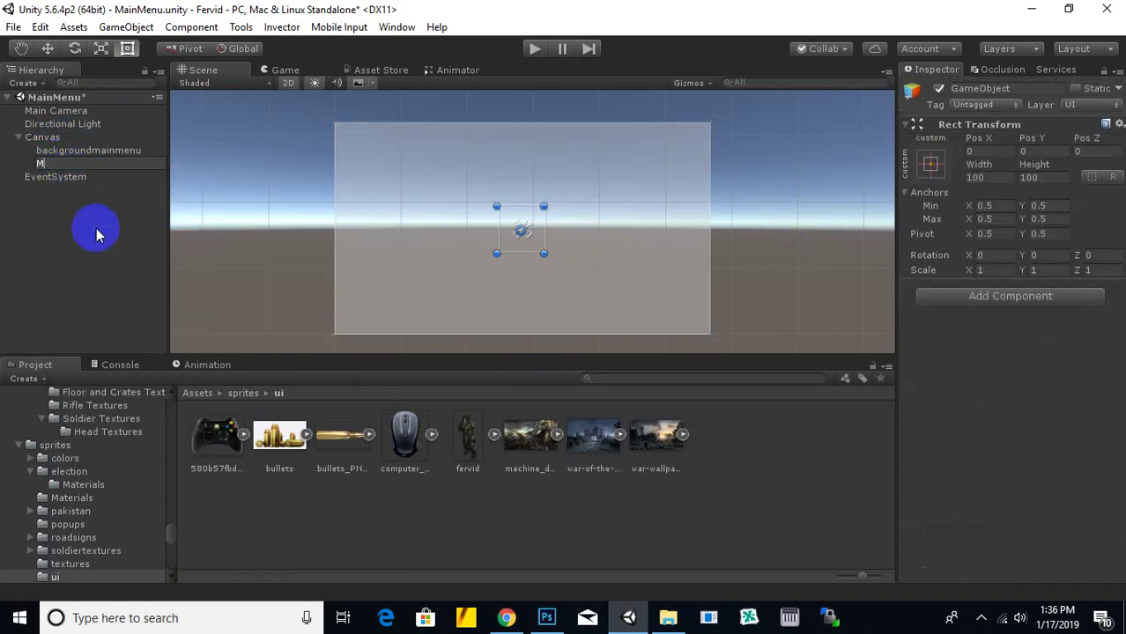
type("ainMenu")
key("Return")
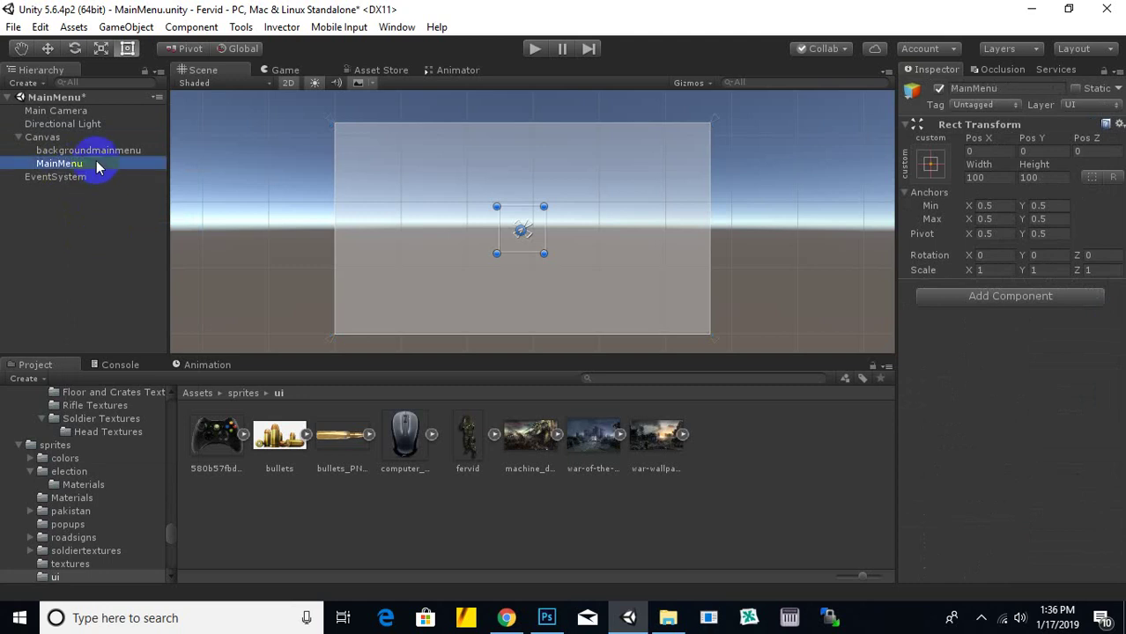
Step: Make backgroundmainmenu a child of the MainMenu object in the hierarchy
left_click_drag(88, 150, 92, 164)
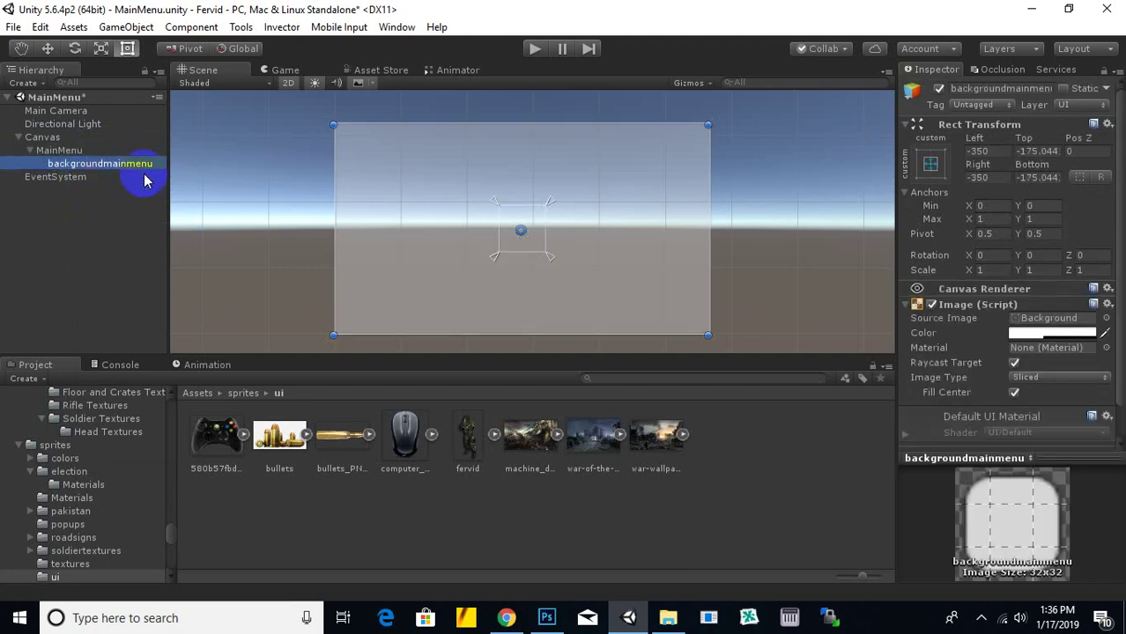
left_click(59, 151)
left_click(88, 164)
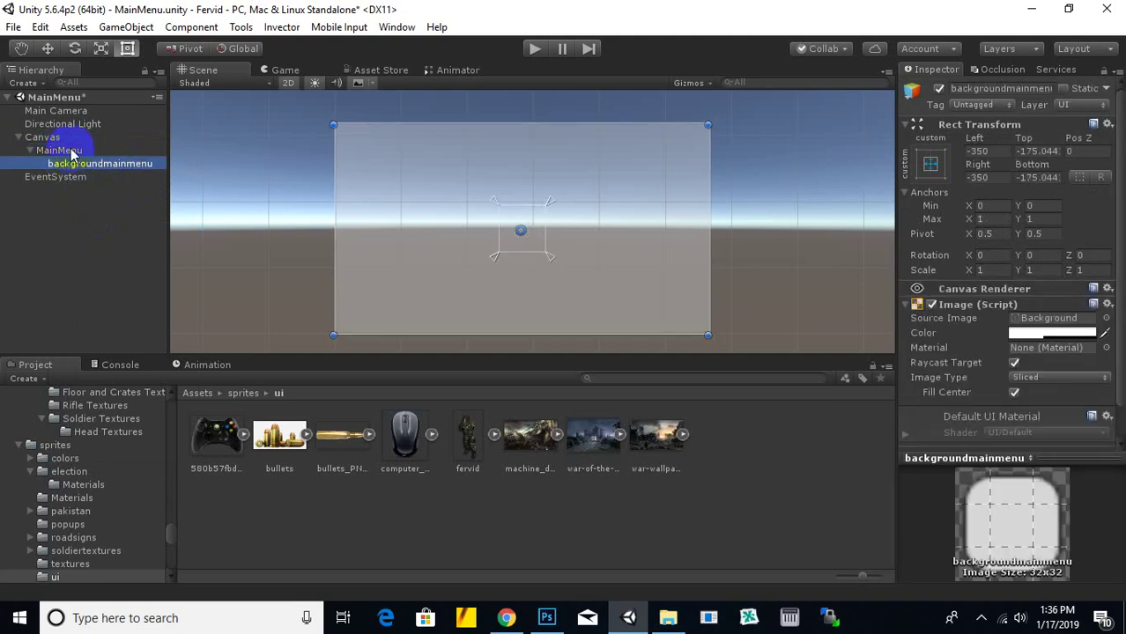
left_click(62, 150)
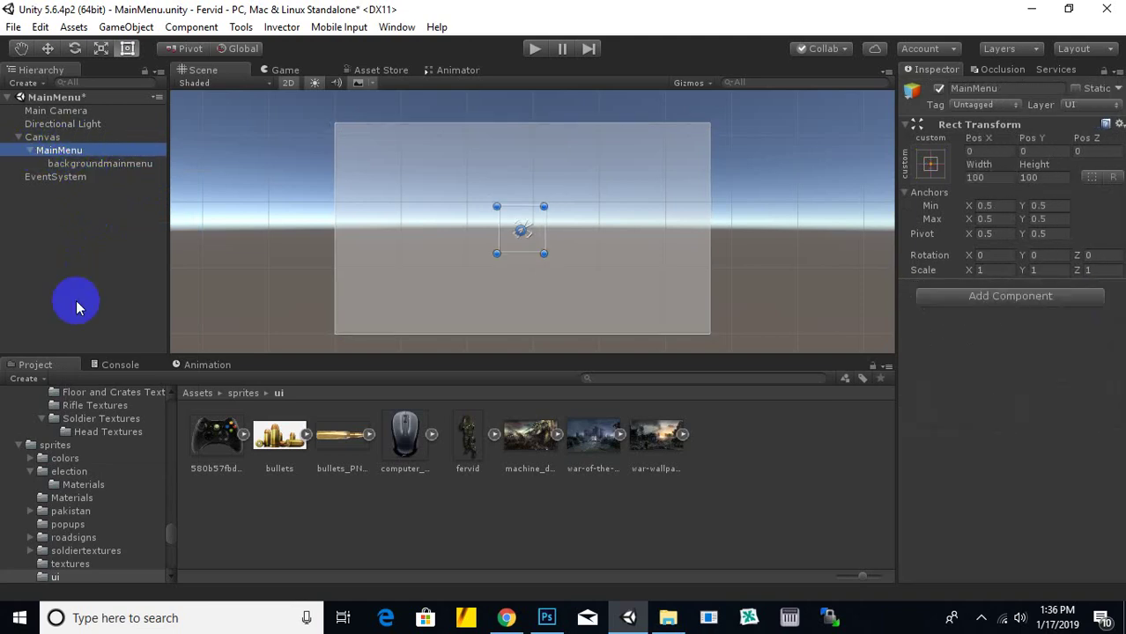
left_click(31, 152)
left_click(31, 152)
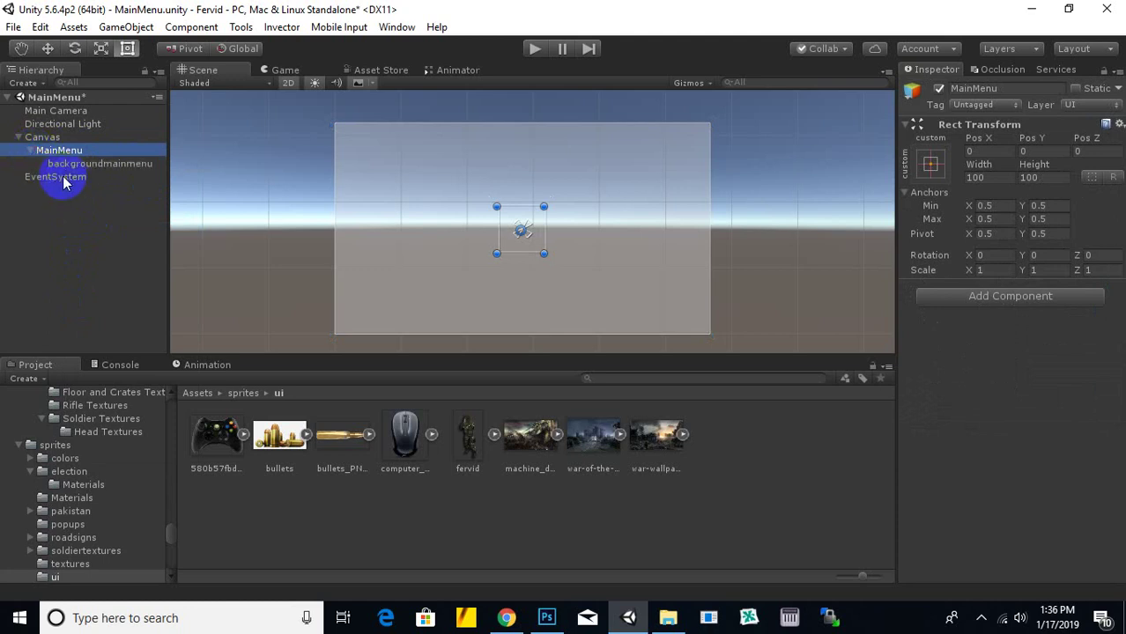
Step: Assign the machine_demolition war wallpaper from the ui folder as the Source Image of backgroundmainmenu
left_click(109, 166)
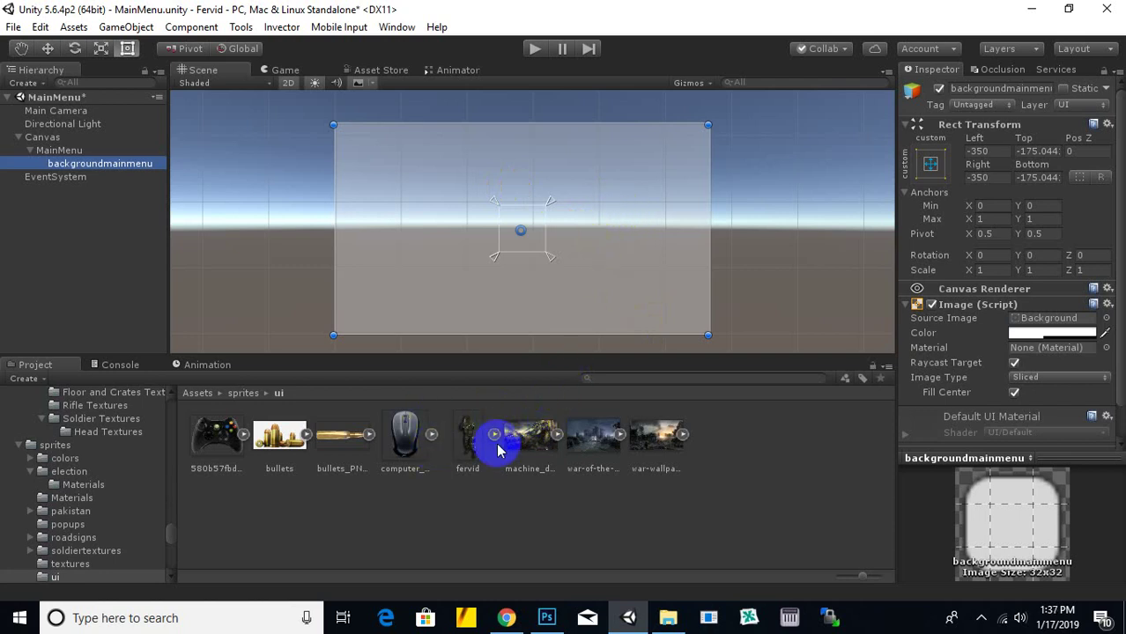
left_click_drag(771, 331, 1062, 319)
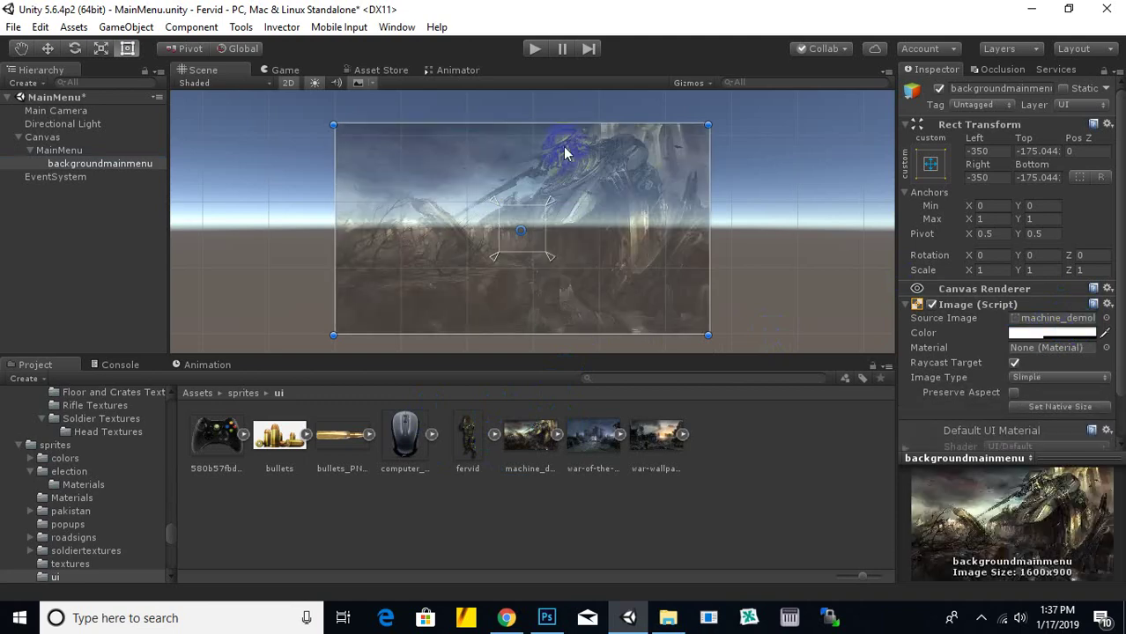
scroll(609, 190, "up", 2)
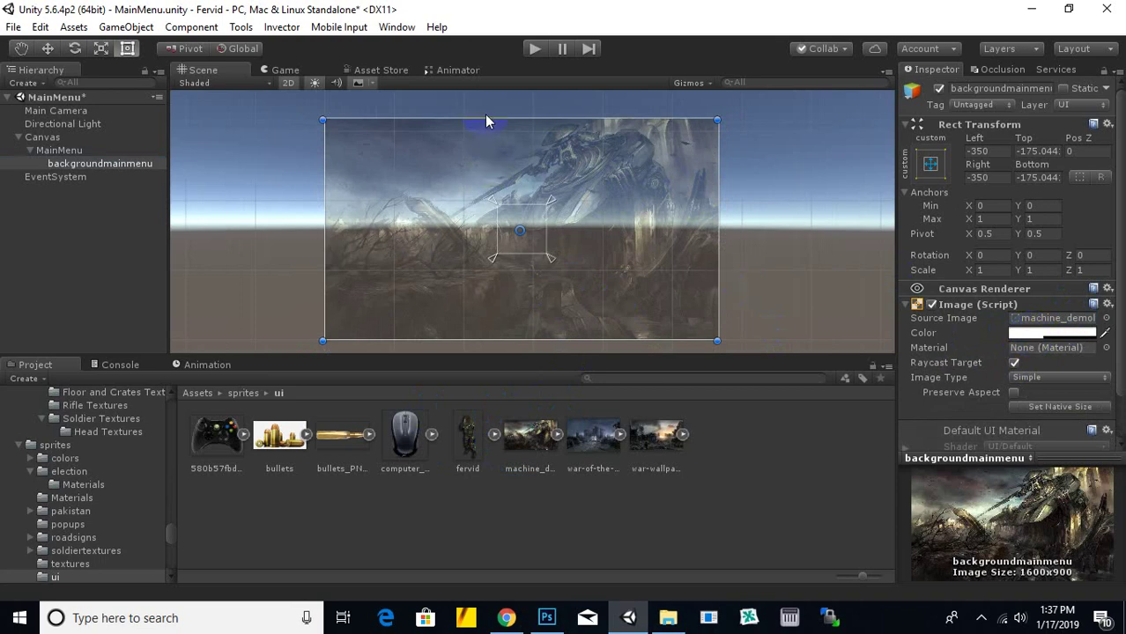
Step: Raise the alpha of the backgroundmainmenu image's color to 214
left_click(1032, 334)
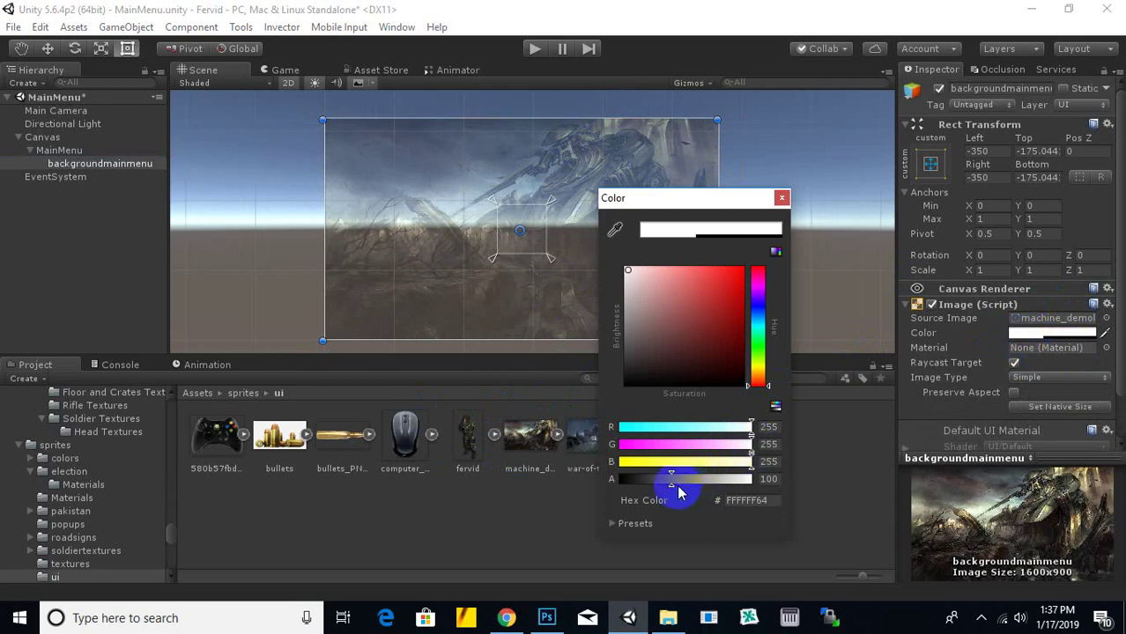
left_click_drag(674, 491, 733, 490)
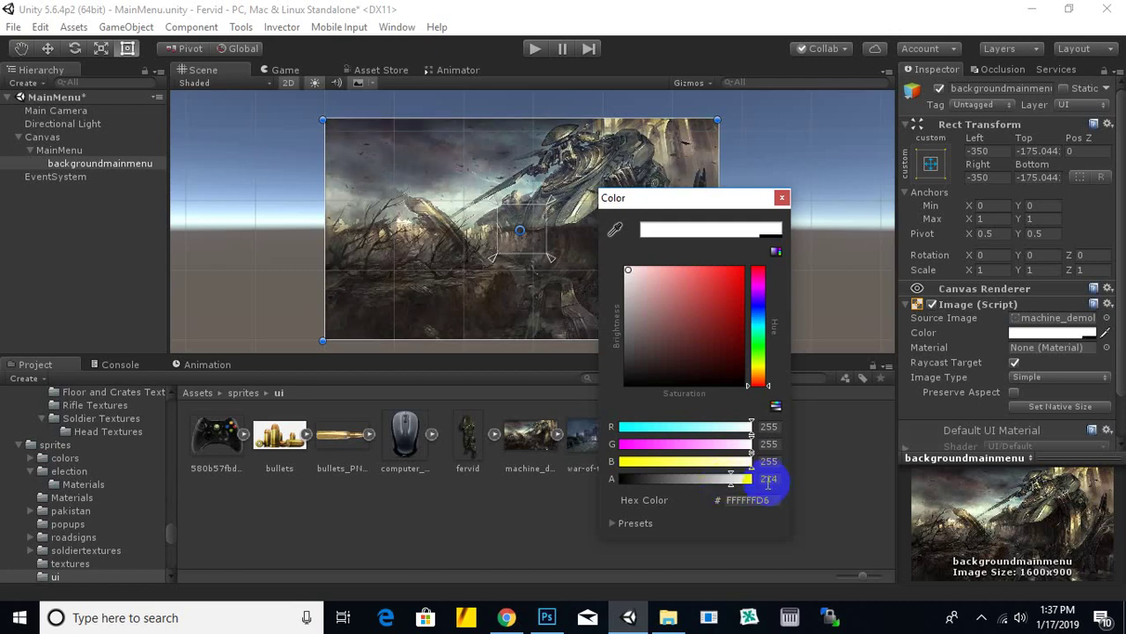
left_click(782, 200)
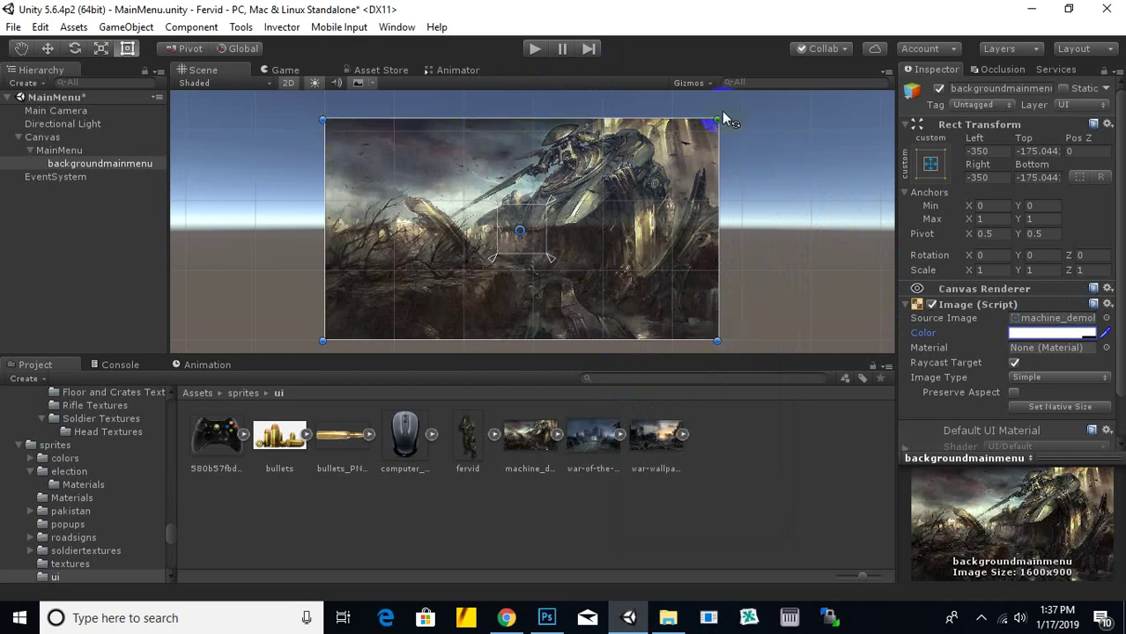
Step: Enlarge backgroundmainmenu beyond the canvas edges to about Left -404.5, Top -213, Right -390.5 and Bottom -201
left_click_drag(713, 116, 732, 98)
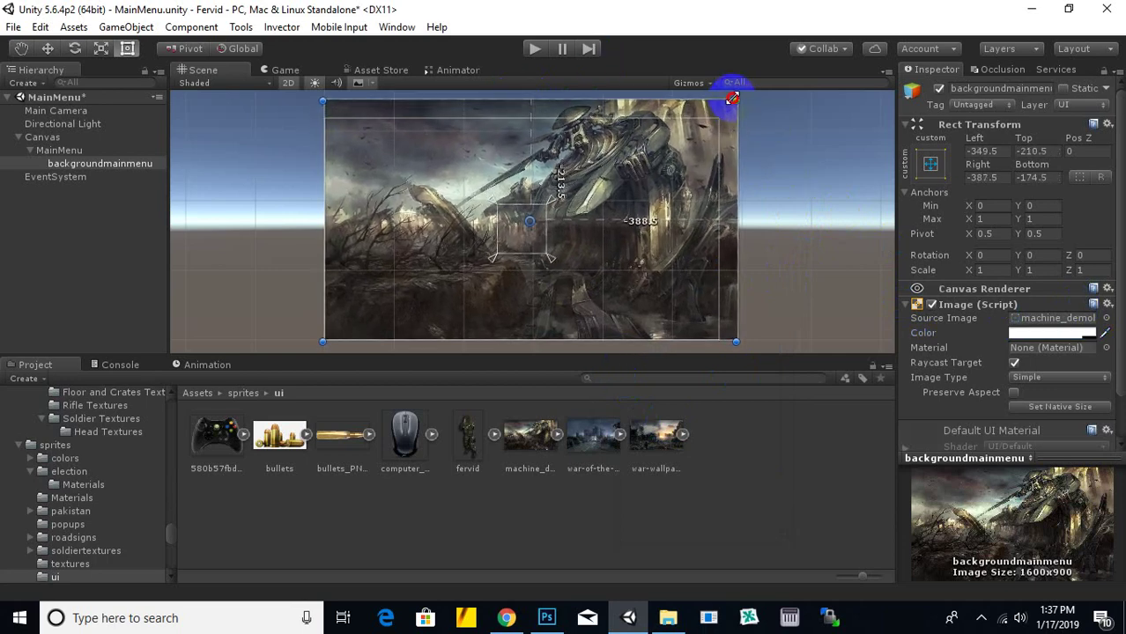
left_click_drag(322, 338, 296, 350)
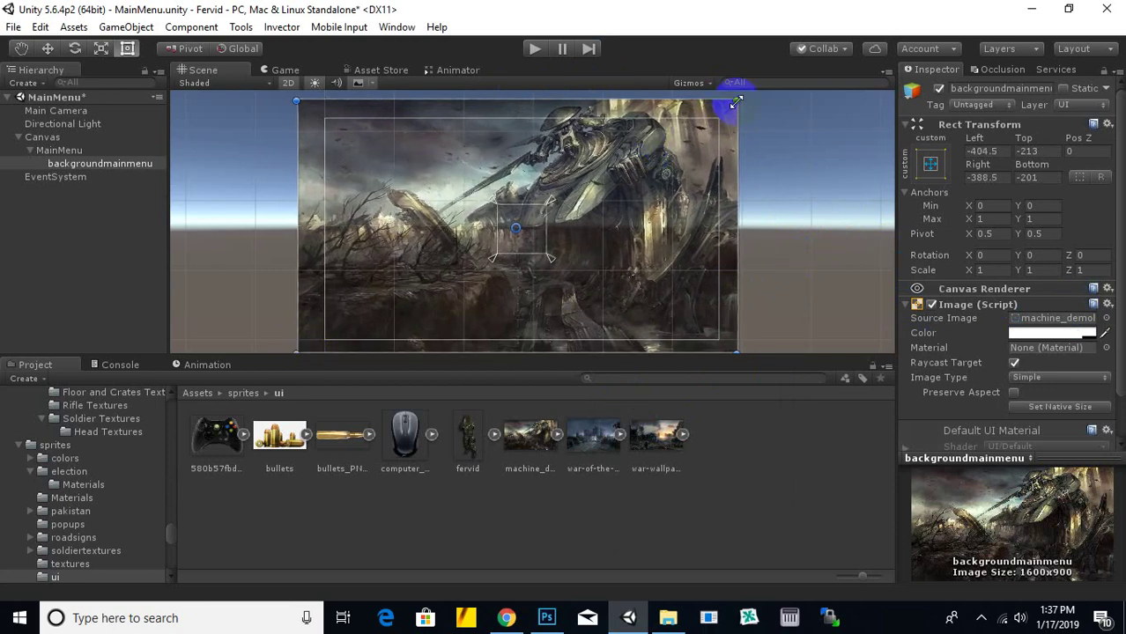
left_click_drag(736, 104, 737, 103)
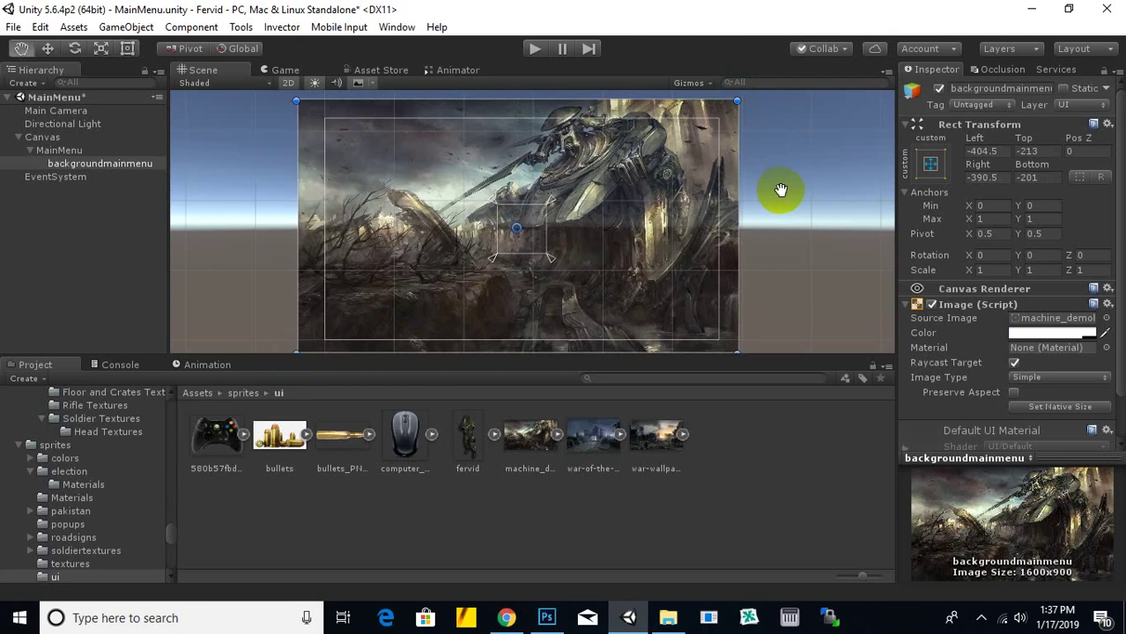
middle_click_drag(779, 189, 745, 179)
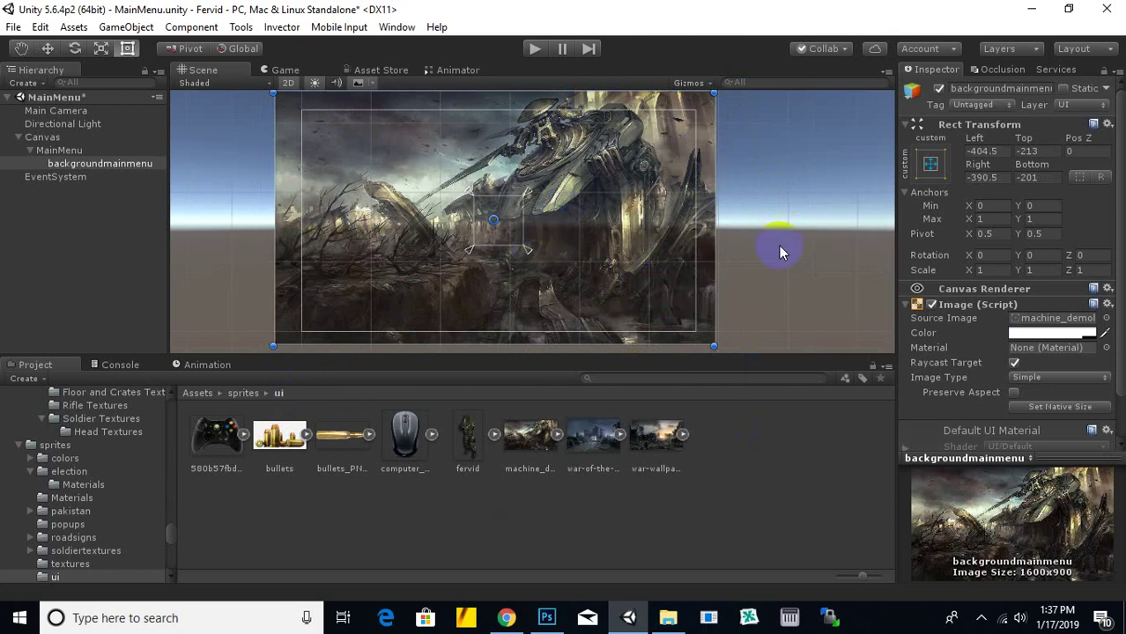
left_click(208, 370)
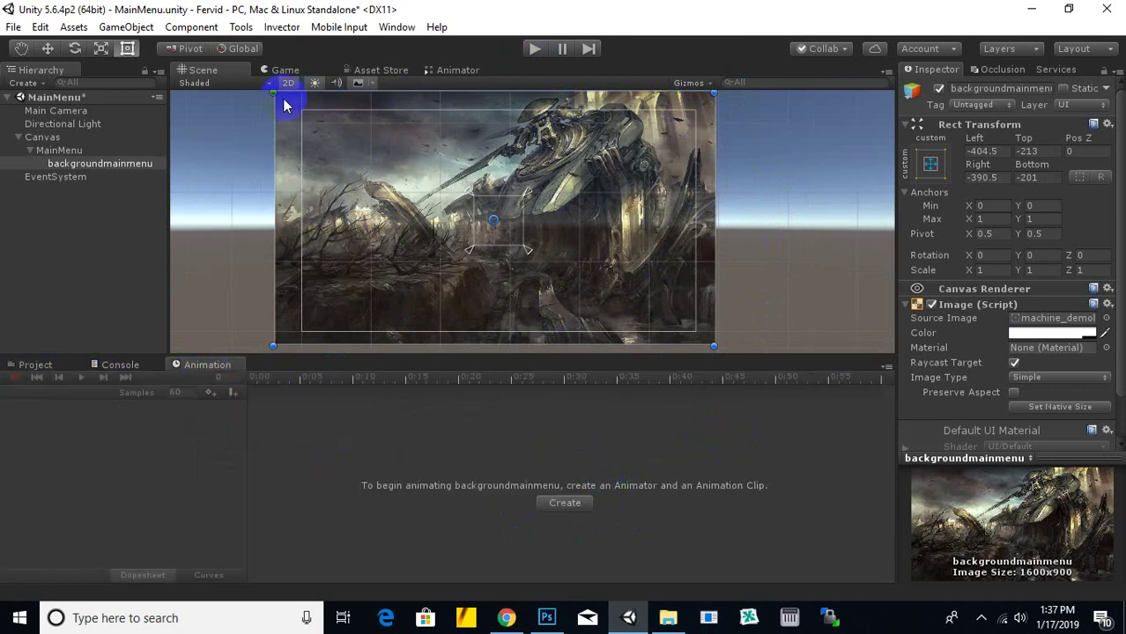
left_click(37, 364)
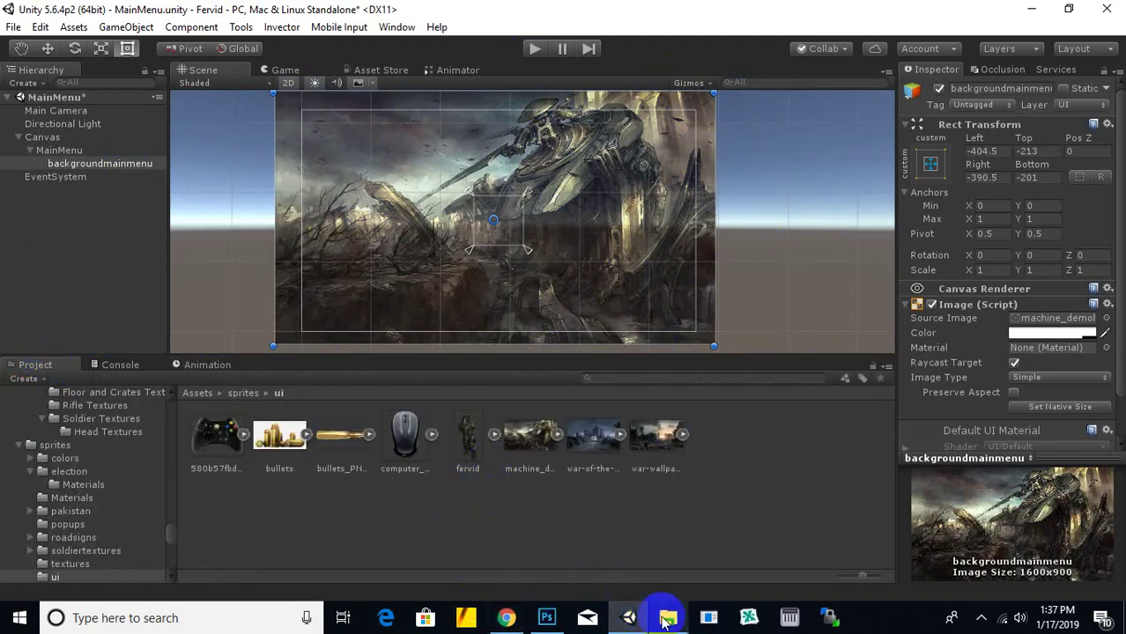
Step: Switch to File Explorer and open the Timur project's Assets/sprites folder in Documents
left_click(667, 619)
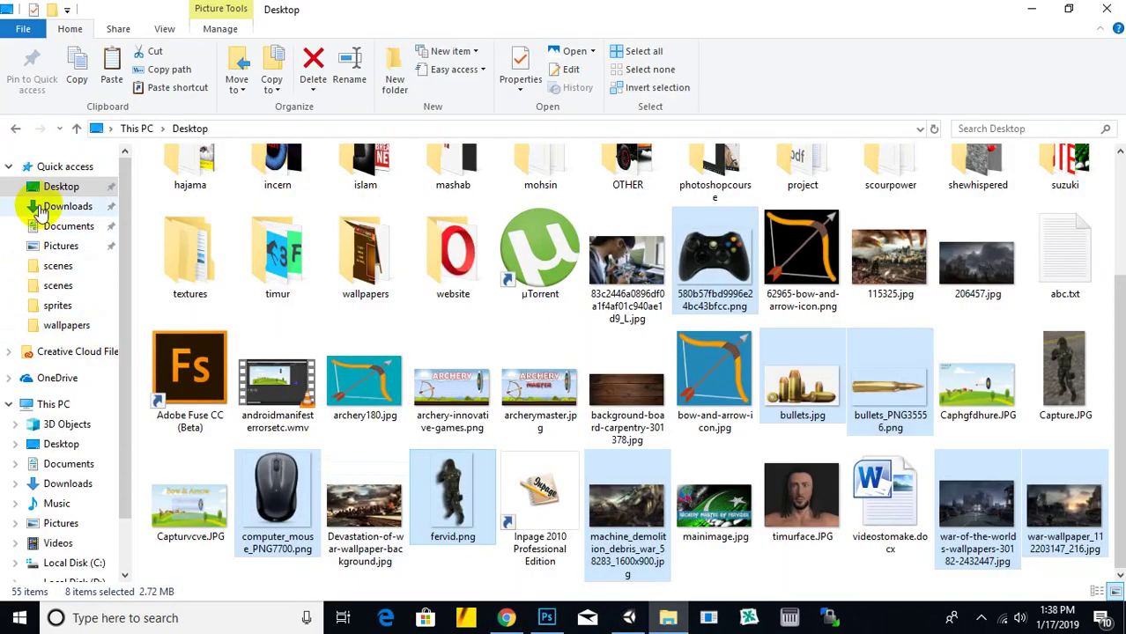
left_click(68, 208)
left_click(68, 226)
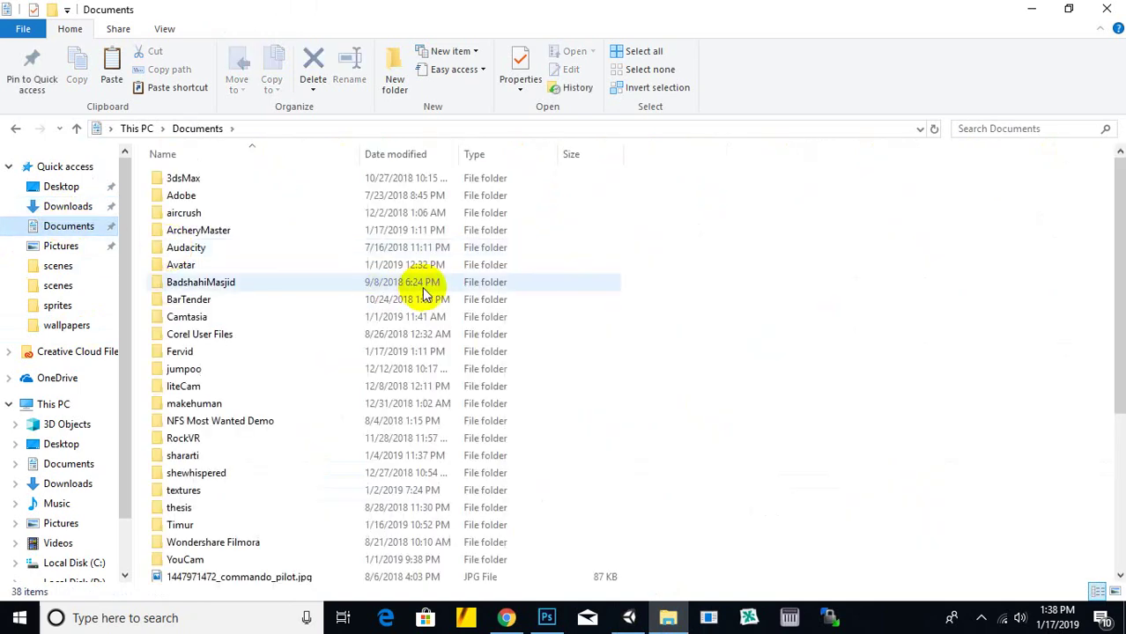
double_click(195, 526)
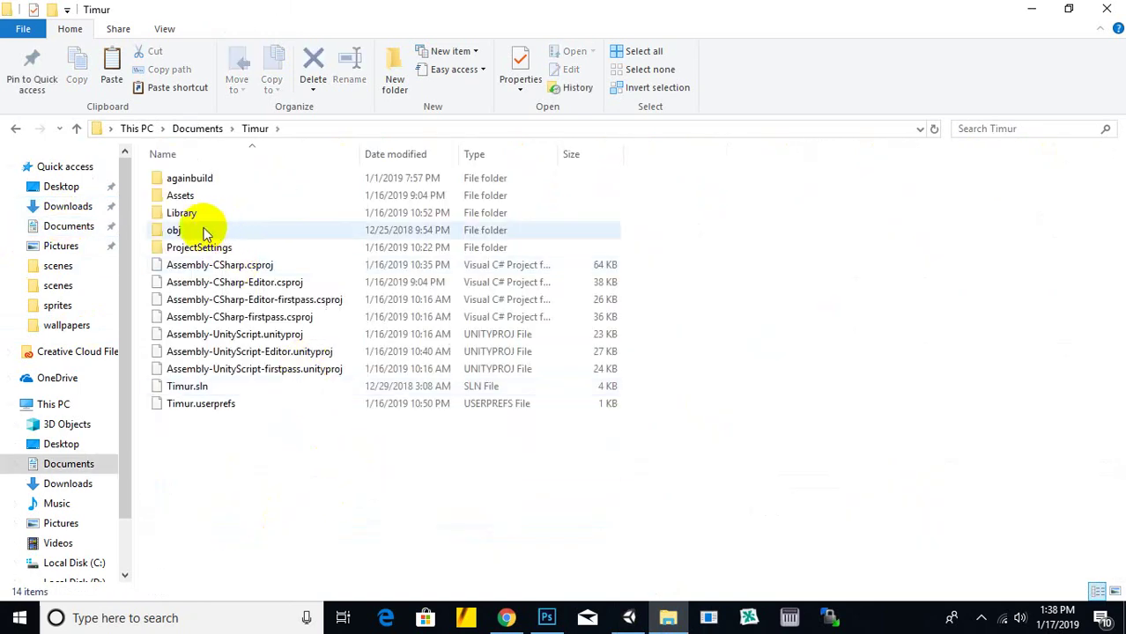
left_click(195, 214)
double_click(189, 196)
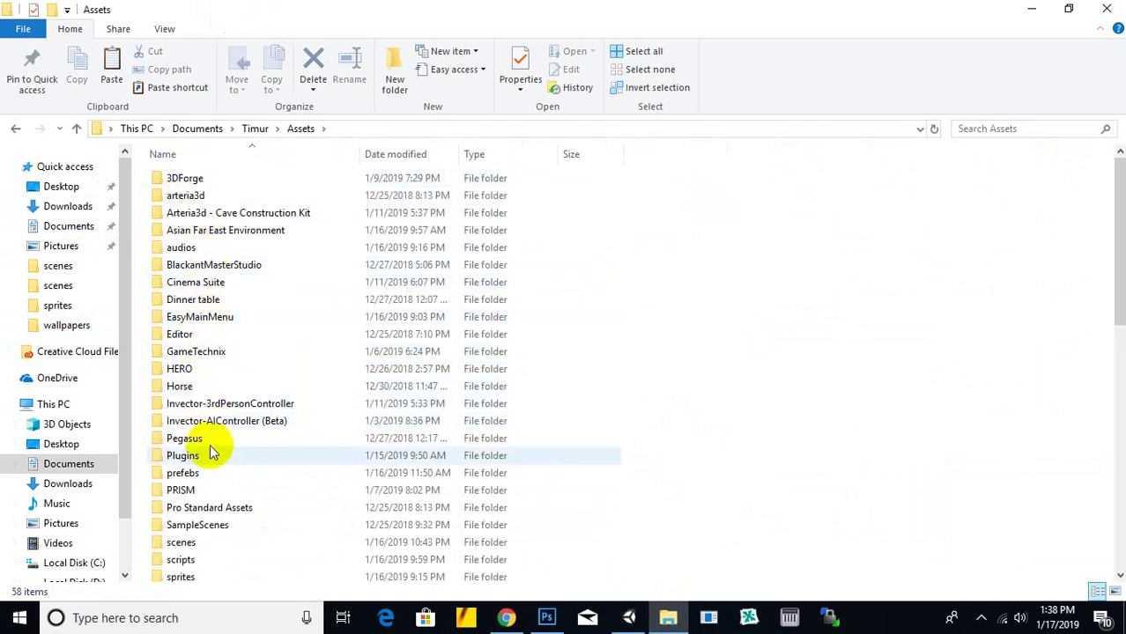
scroll(199, 541, "down", 1)
left_click(206, 538)
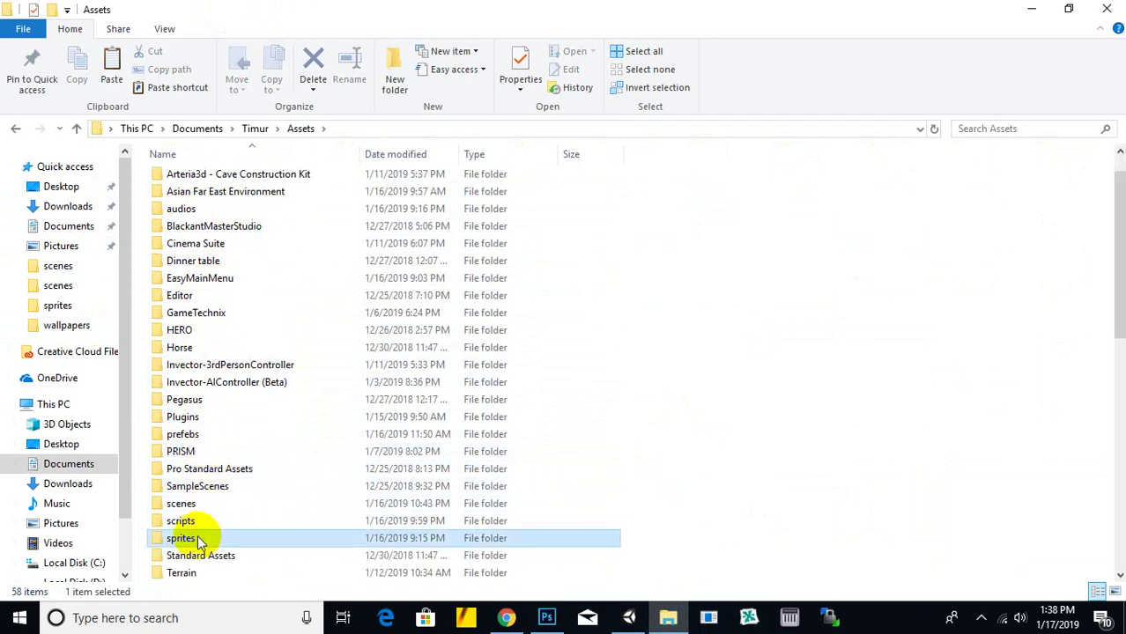
double_click(206, 539)
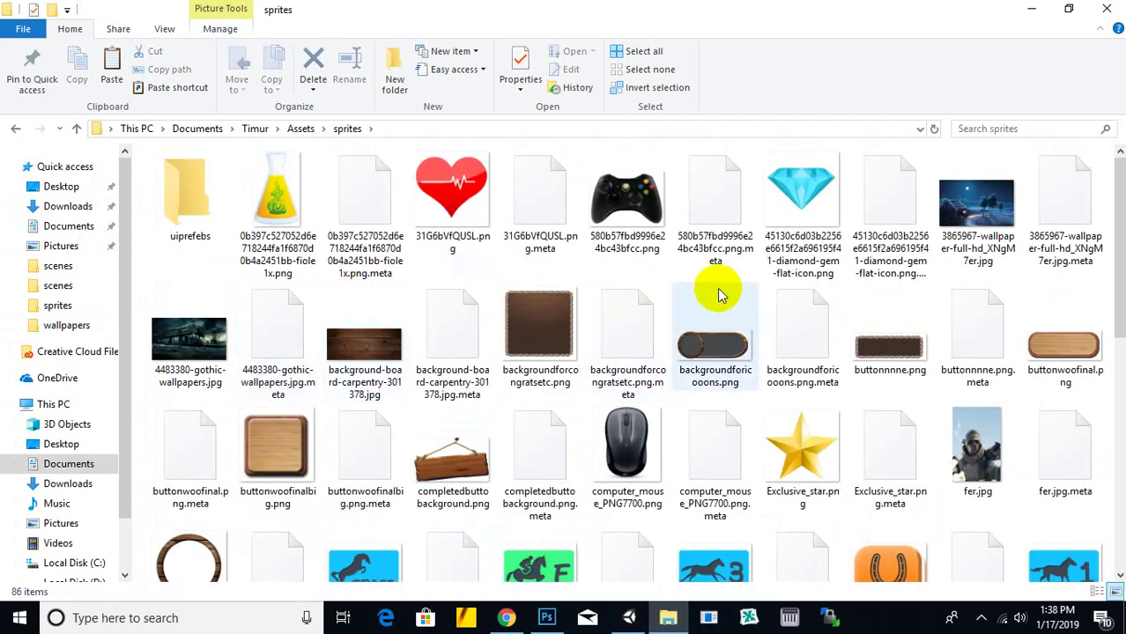
Step: Copy the imgMove.anim animation file from the Timur project's sprites folder
scroll(715, 296, "down", 2)
scroll(715, 296, "down", 3)
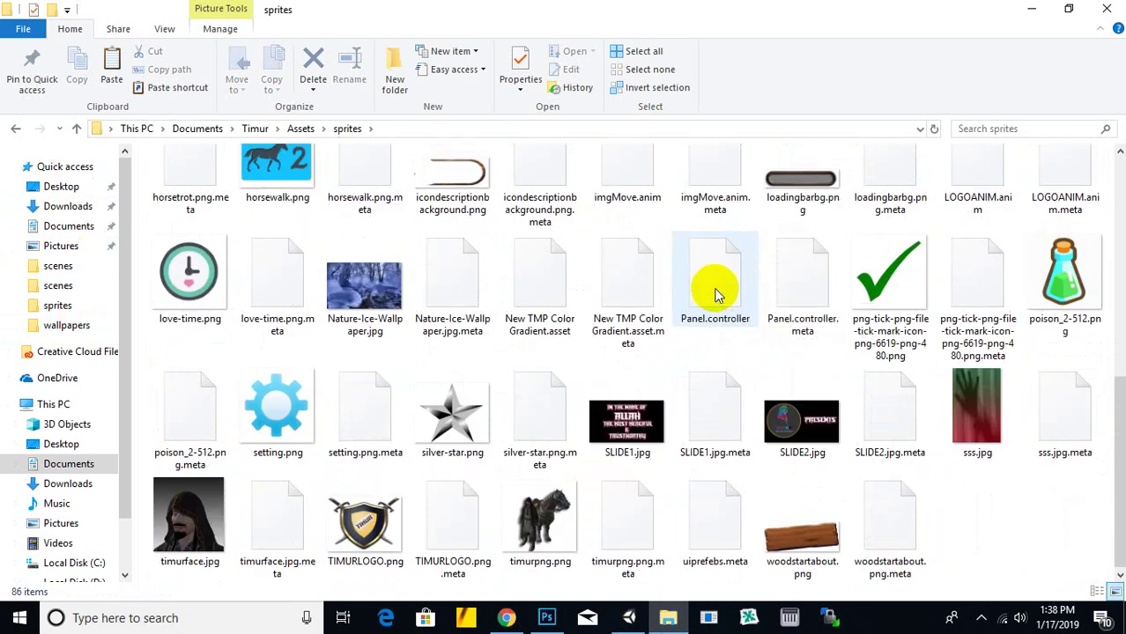
left_click(870, 447)
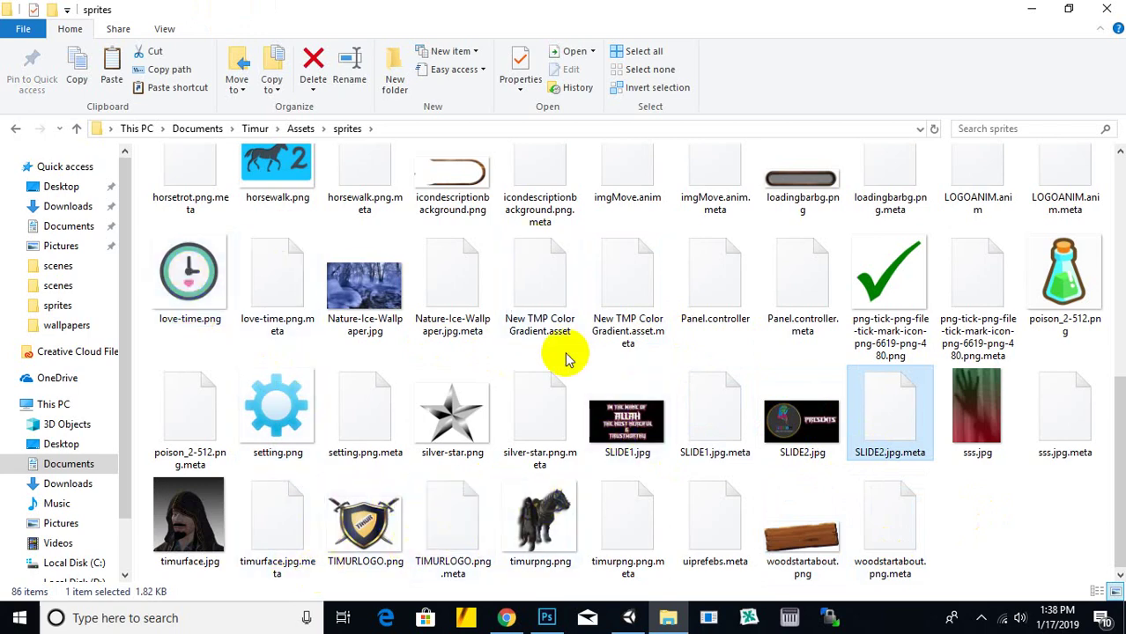
left_click(627, 190)
scroll(630, 238, "up", 3)
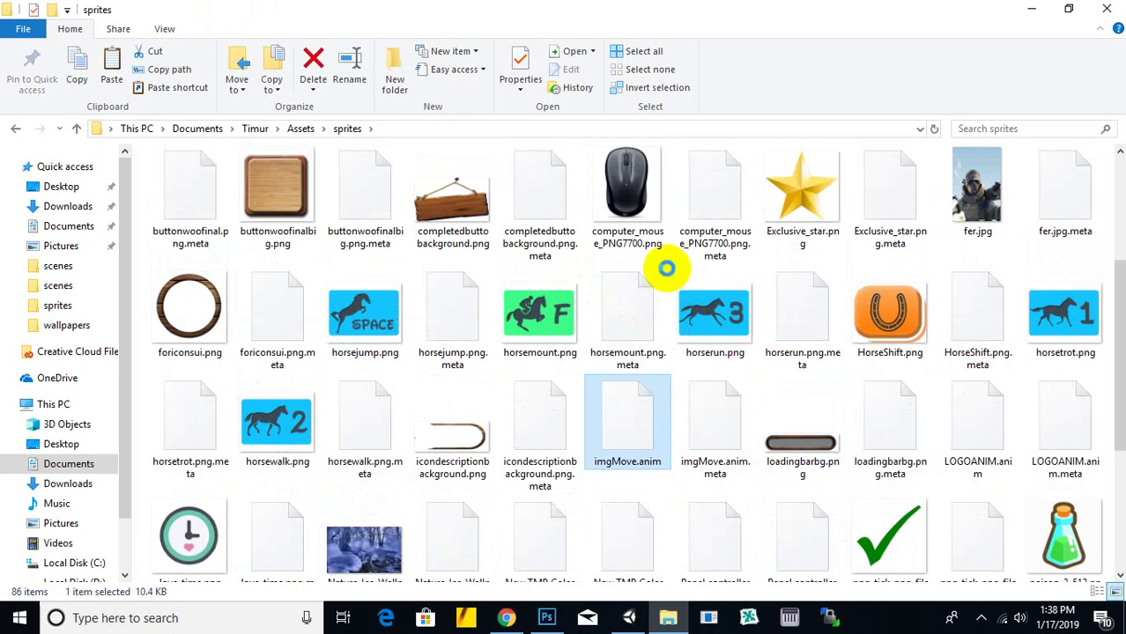
key("shift+F10")
left_click(679, 289)
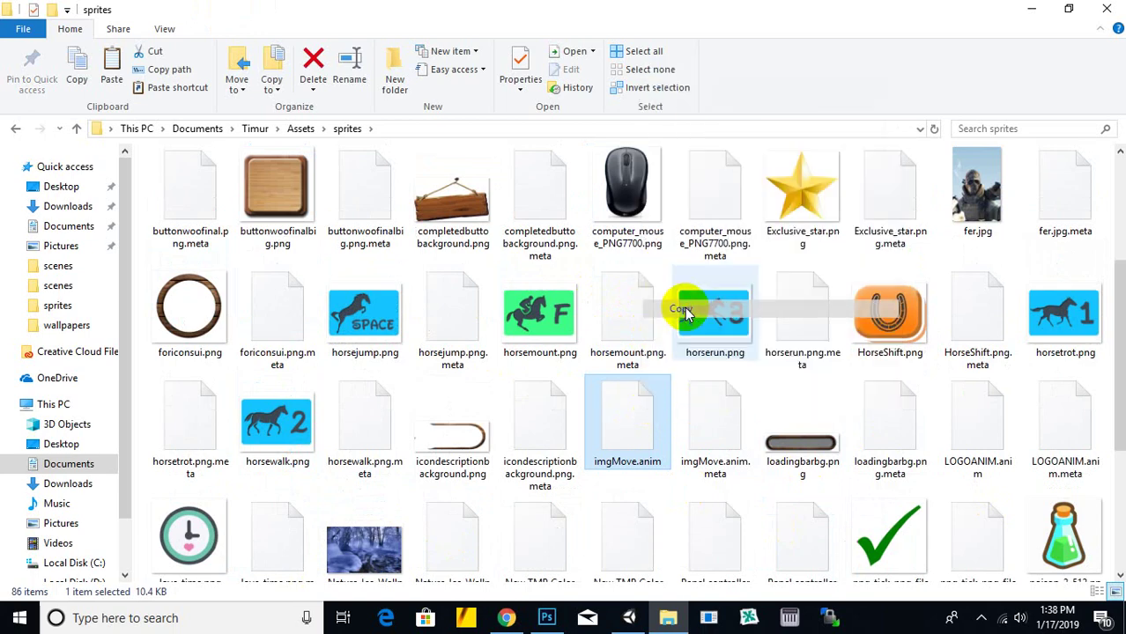
Step: Go back to Documents and open the Fervid project's Assets/sprites/ui folder
left_click(14, 129)
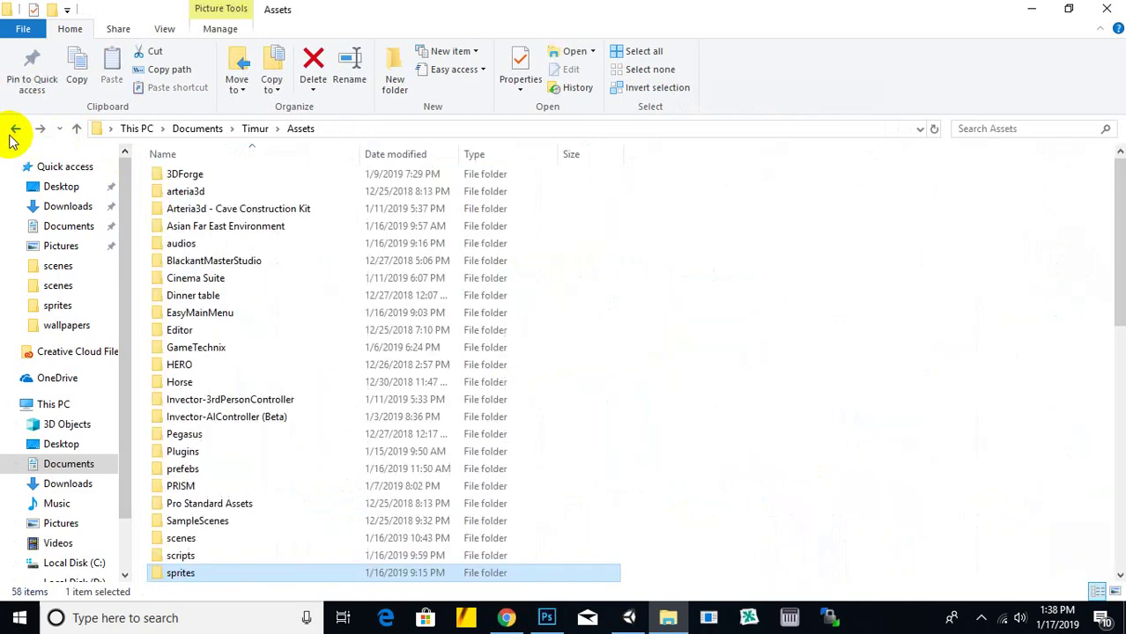
left_click(13, 131)
left_click(15, 130)
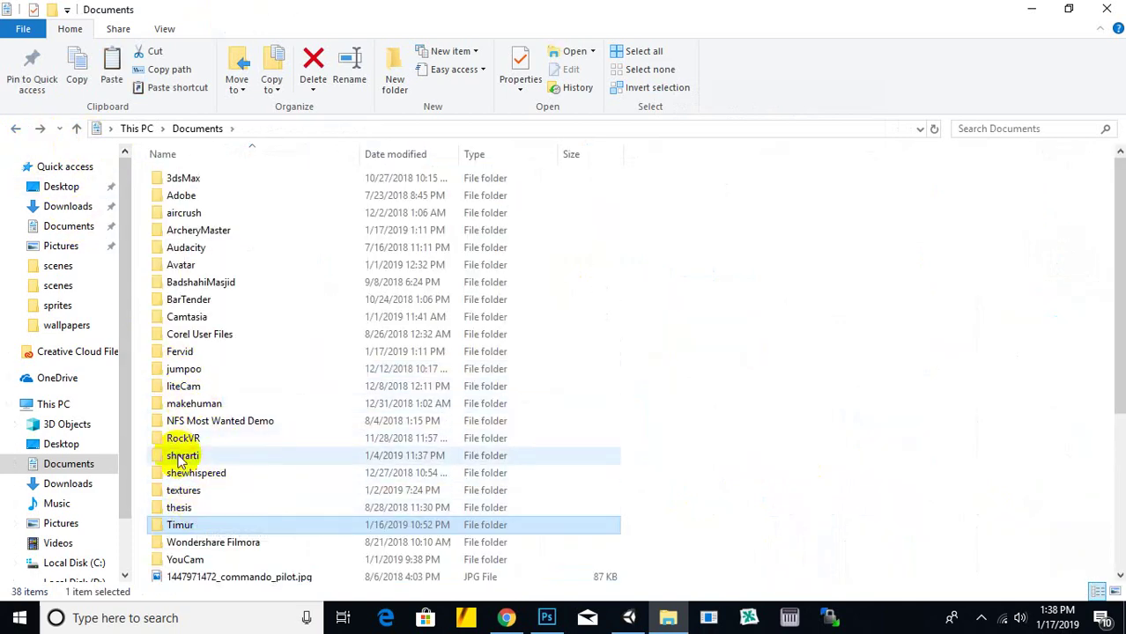
double_click(179, 357)
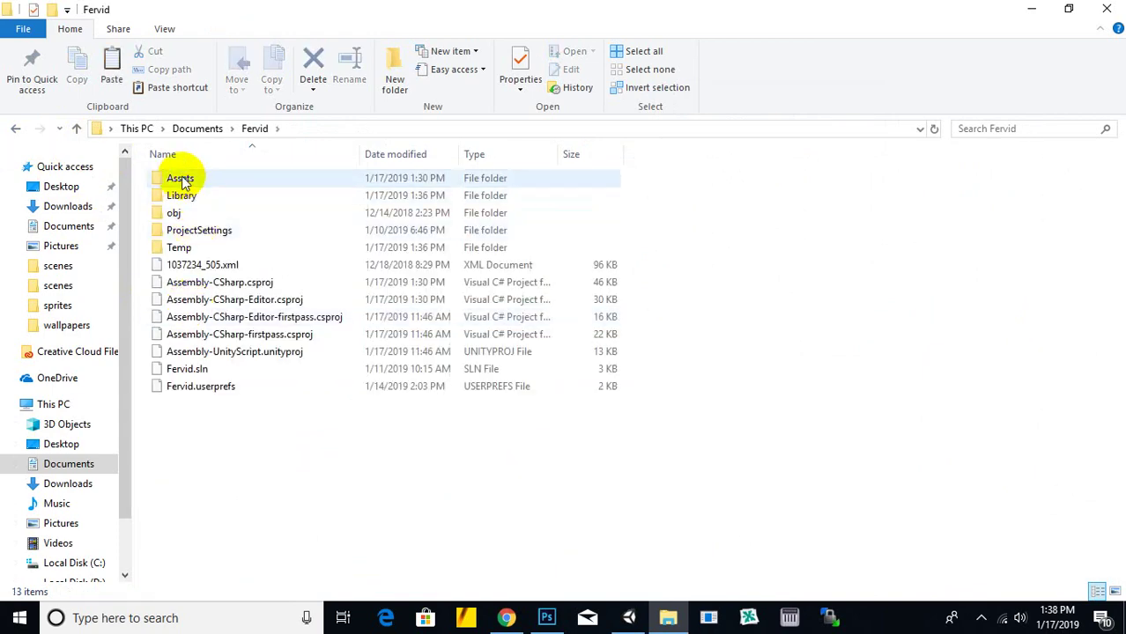
double_click(181, 179)
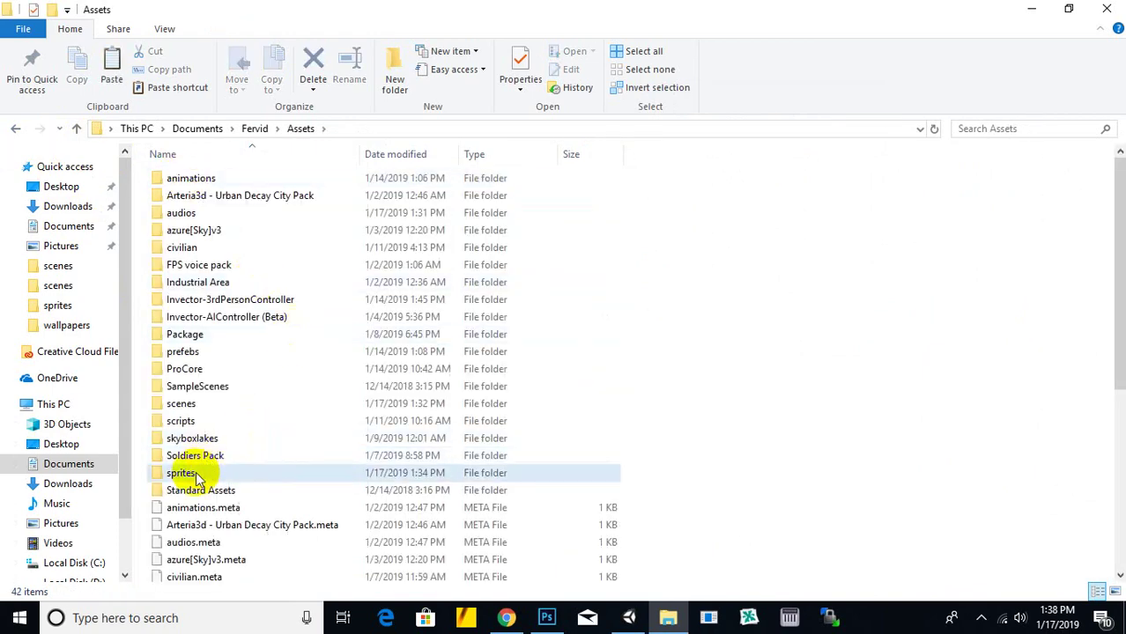
left_click(195, 475)
double_click(195, 475)
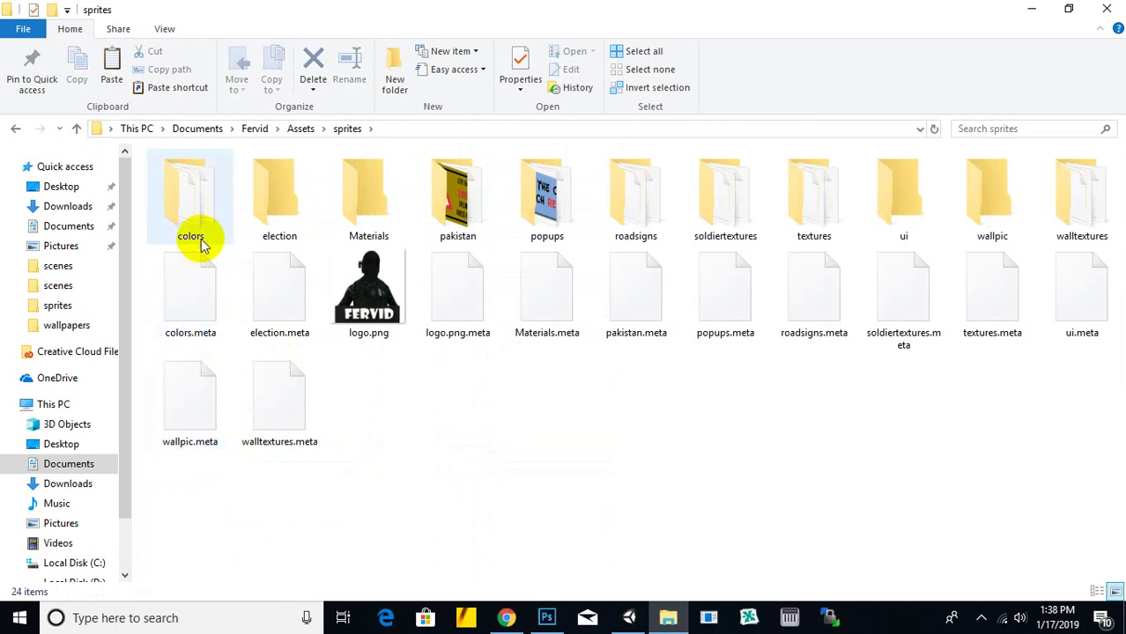
double_click(877, 212)
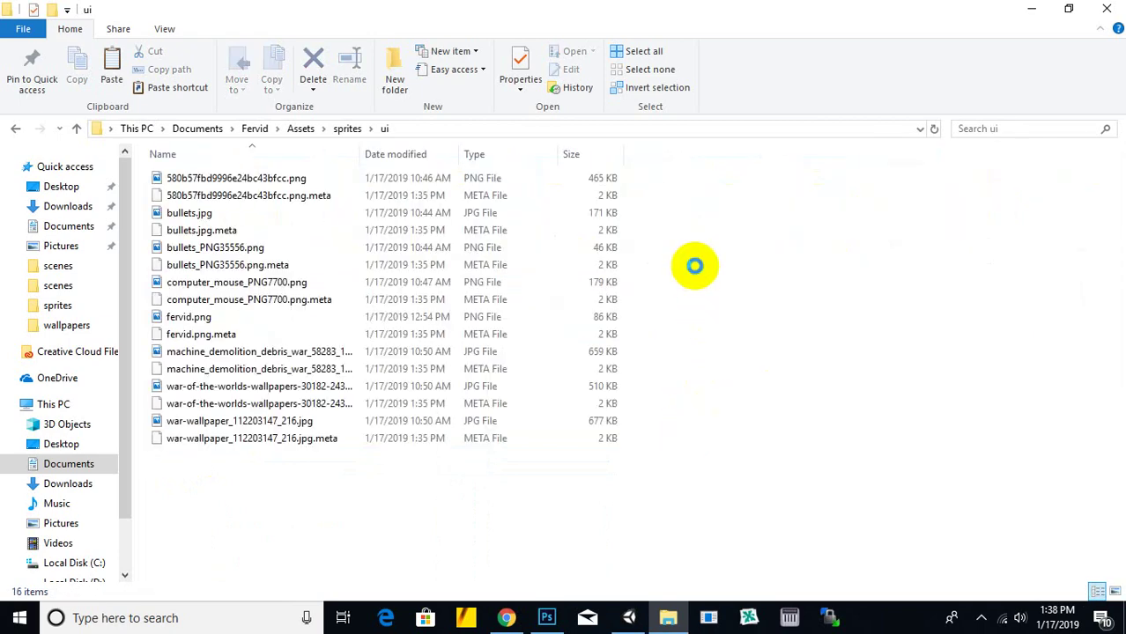
Step: Paste the copied imgMove.anim file into the Fervid ui folder and return to Unity
right_click(694, 266)
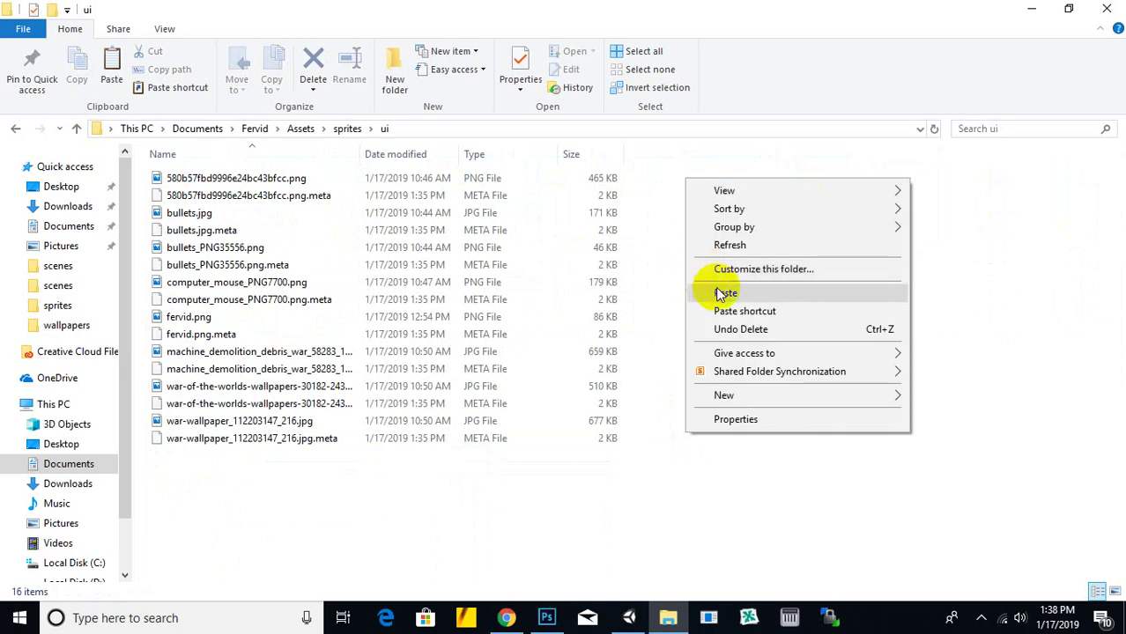
left_click(720, 291)
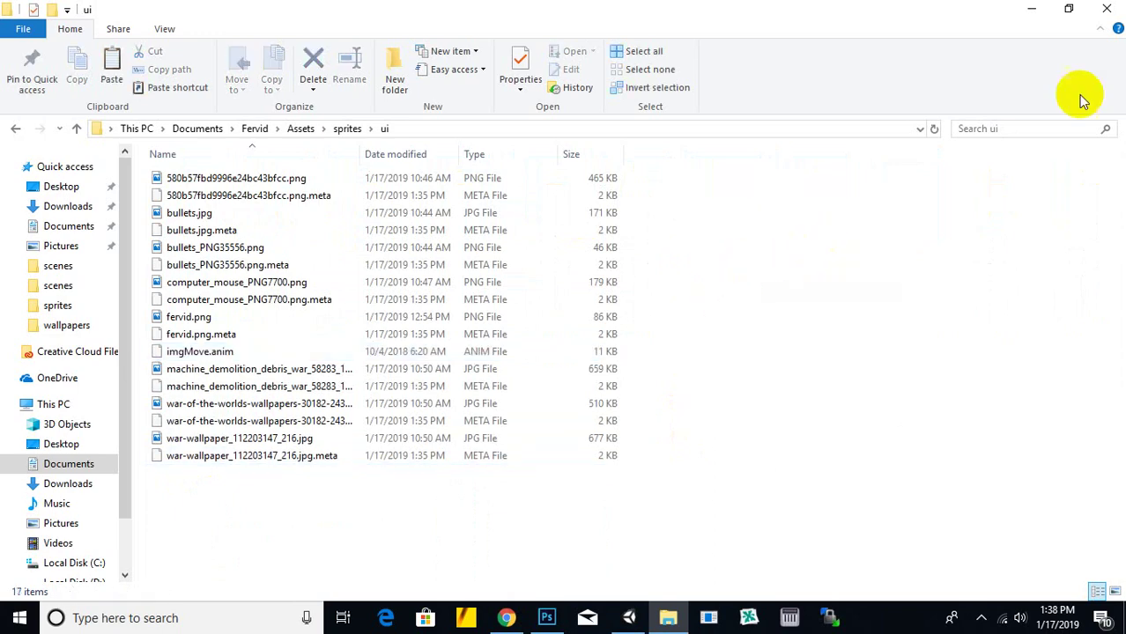
left_click(1032, 9)
left_click(598, 367)
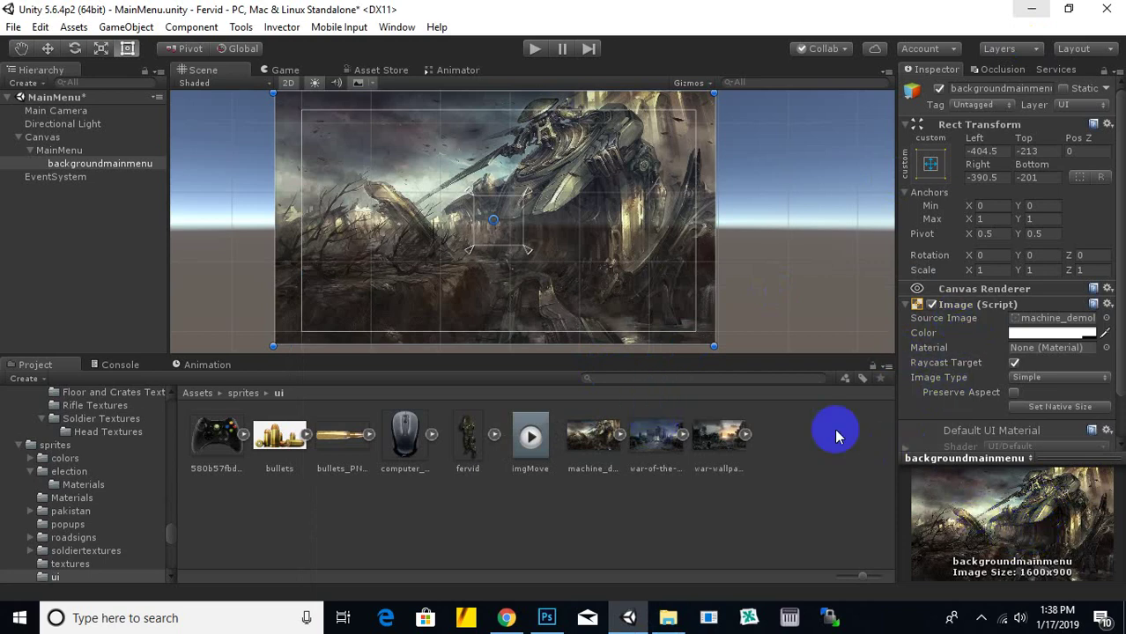
Step: Add an Animation component to the backgroundmainmenu object
scroll(929, 374, "down", 2)
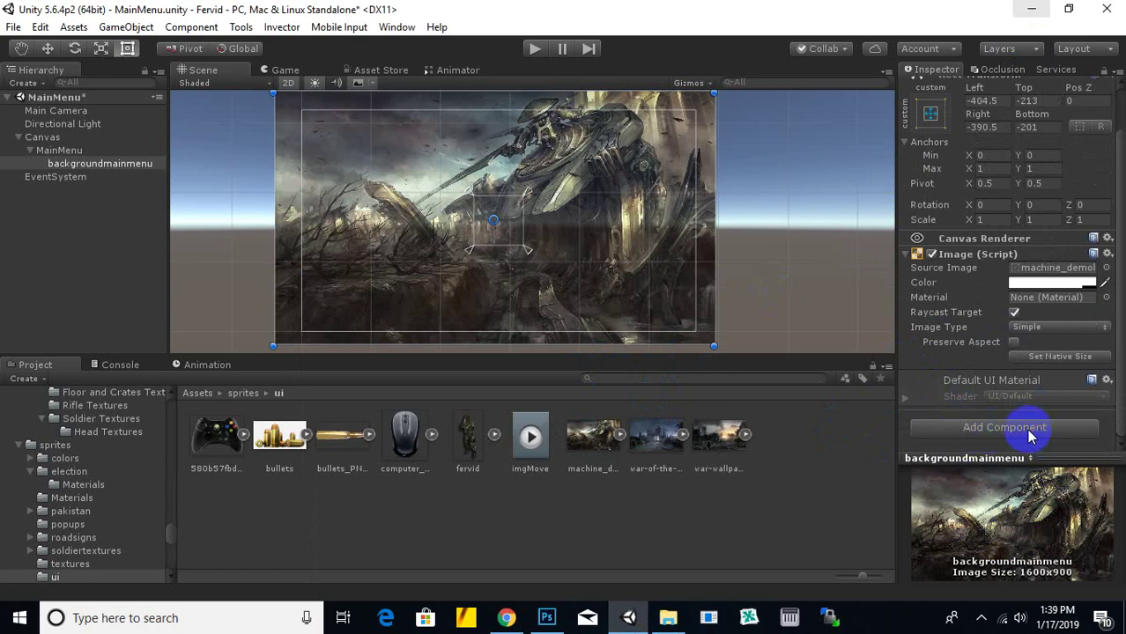
left_click(968, 431)
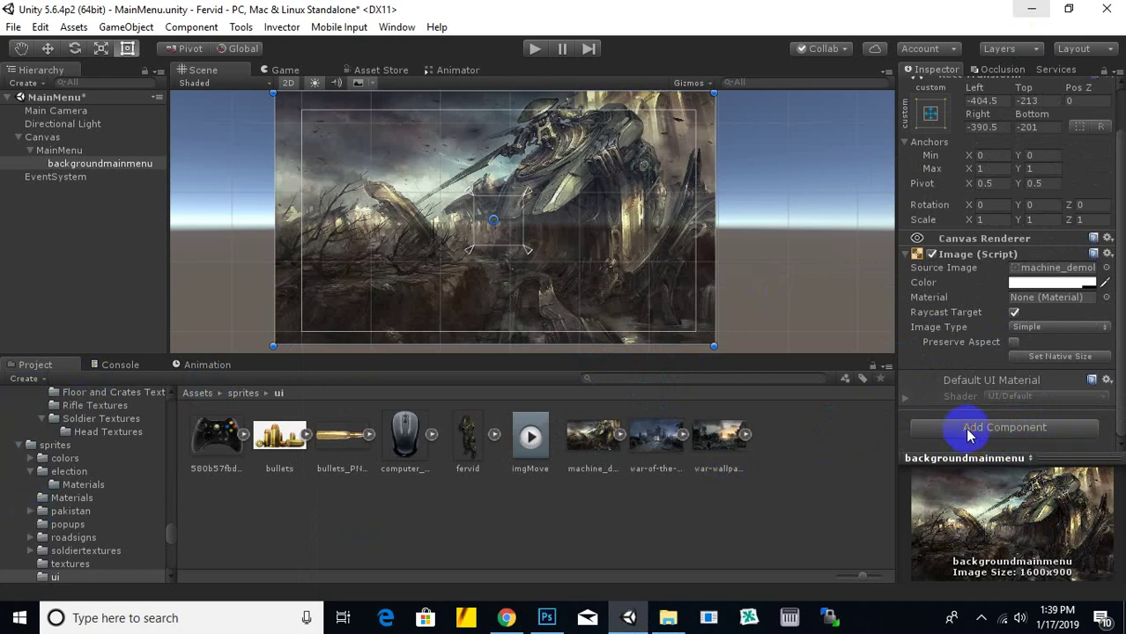
left_click(967, 432)
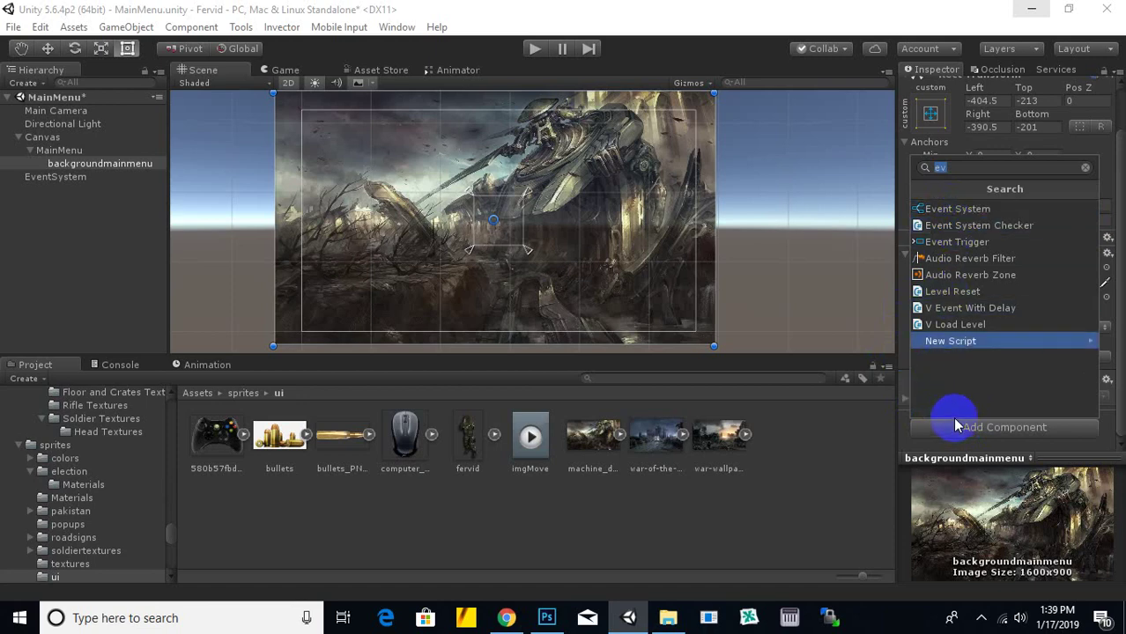
type("ani")
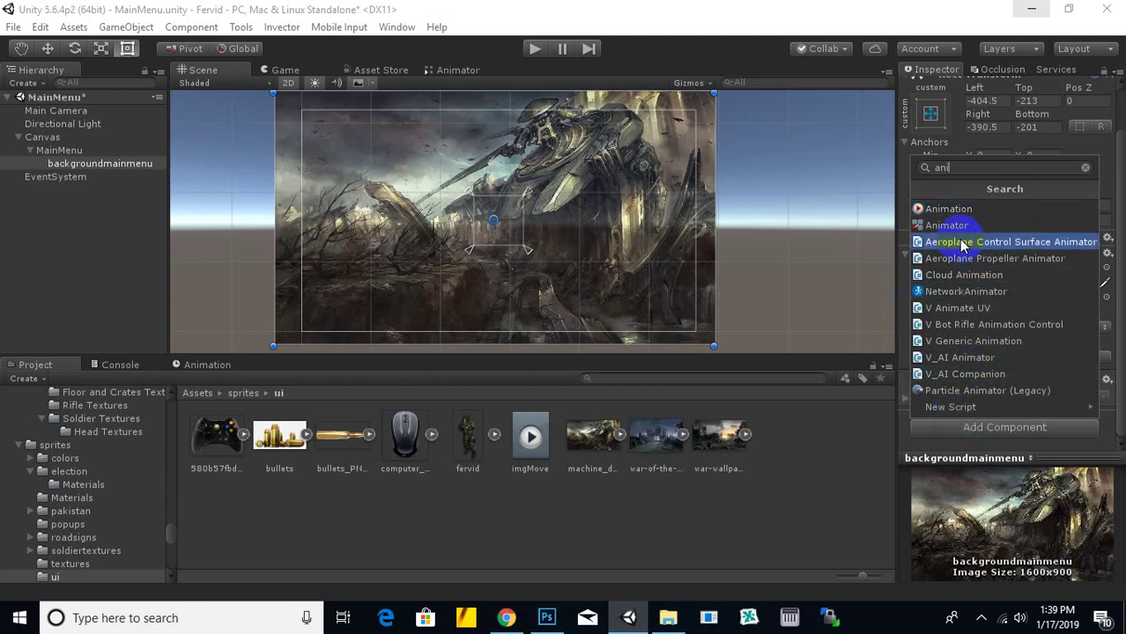
left_click(948, 209)
Step: Assign the imgMove clip from the ui folder as the Animation of backgroundmainmenu's Animation component
scroll(970, 377, "down", 2)
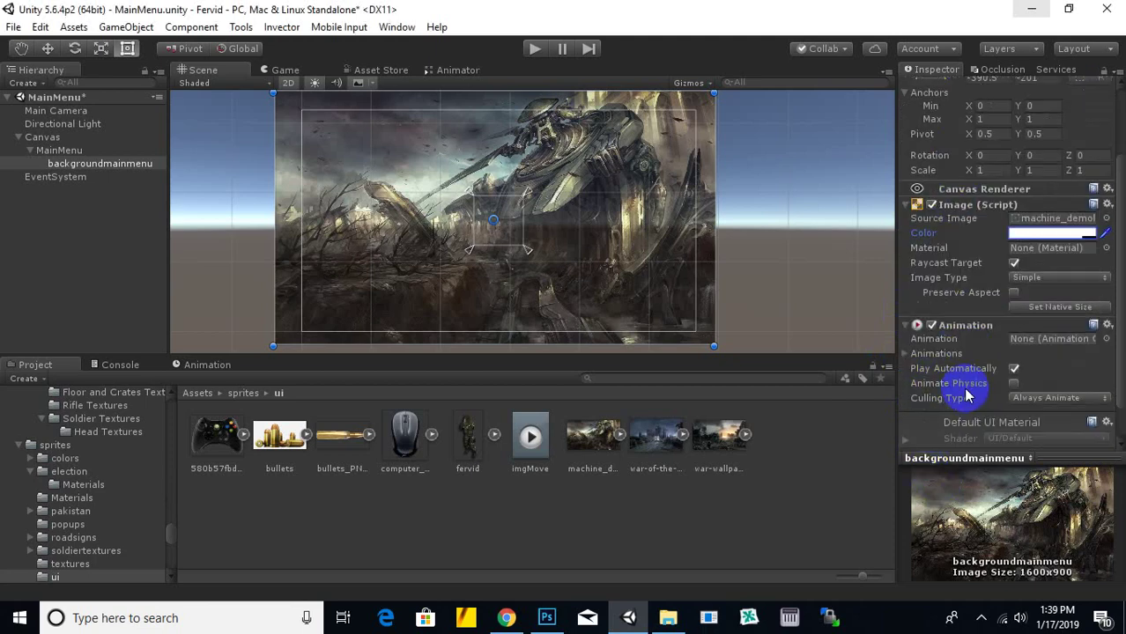
left_click_drag(531, 440, 1026, 340)
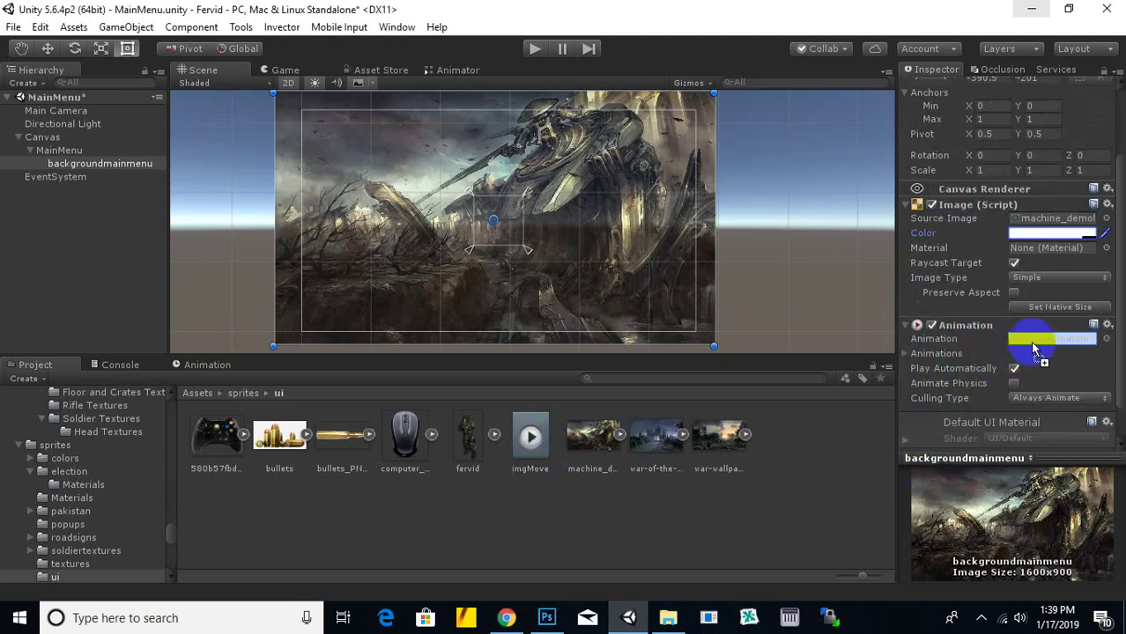
scroll(937, 367, "down", 1)
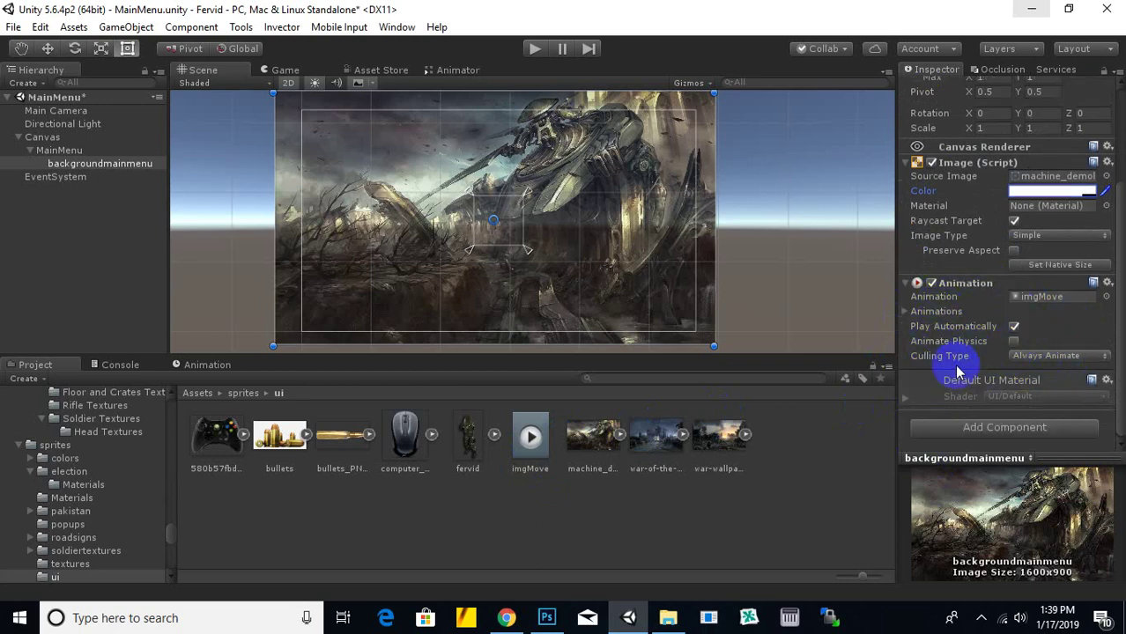
Step: Check the Animation component's Culling Type options and save the MainMenu scene
left_click(1033, 356)
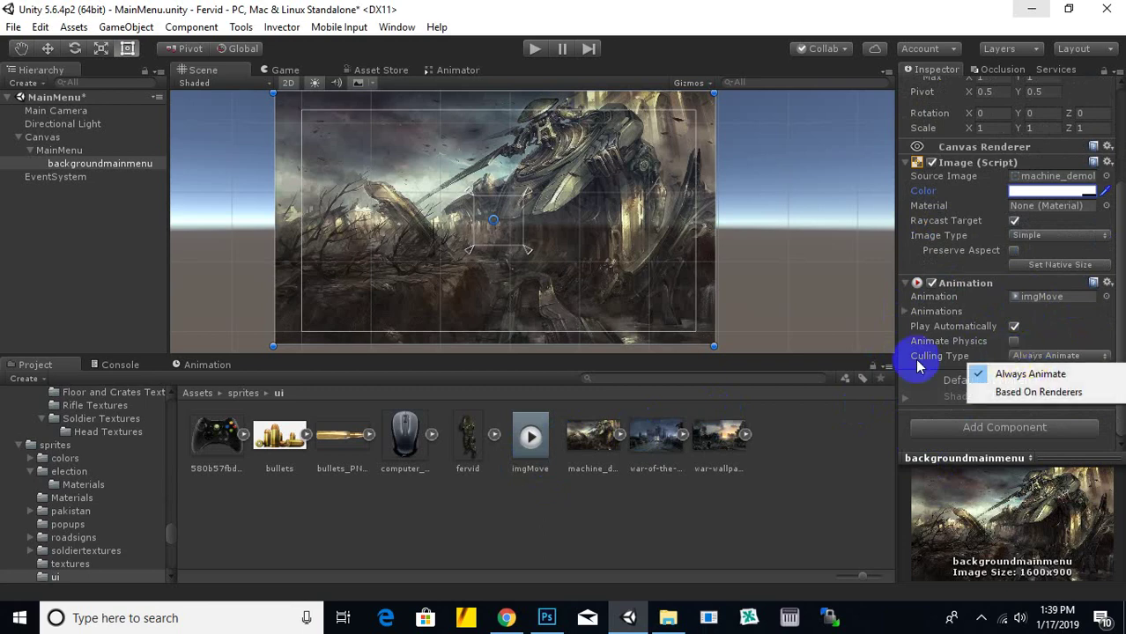
left_click(980, 389)
left_click(784, 448)
scroll(674, 331, "down", 1)
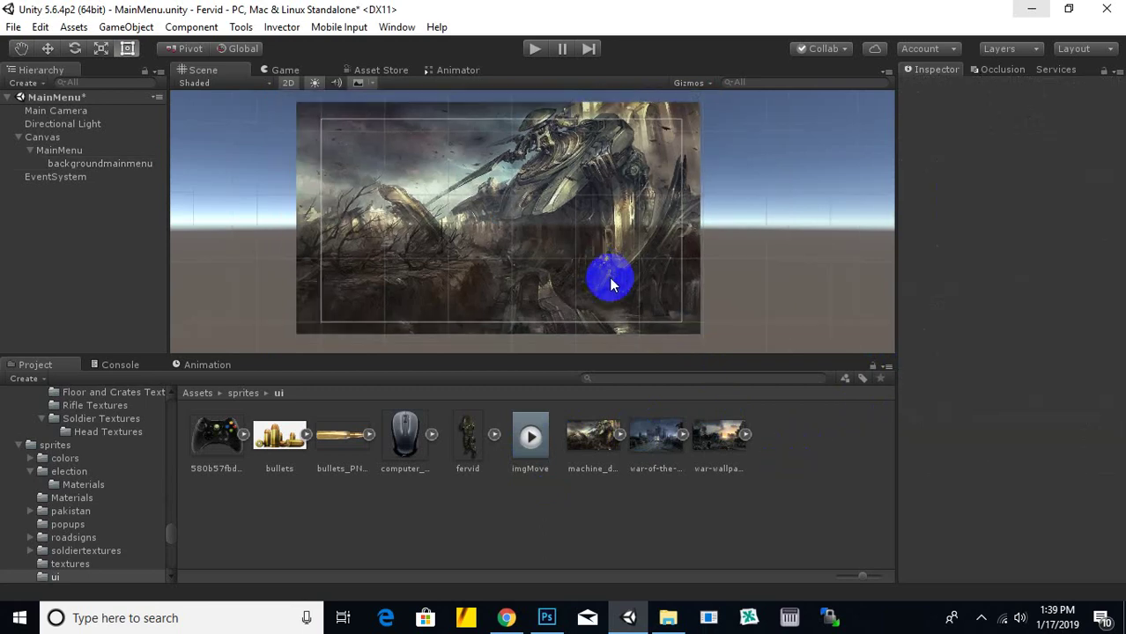
key("ctrl+s")
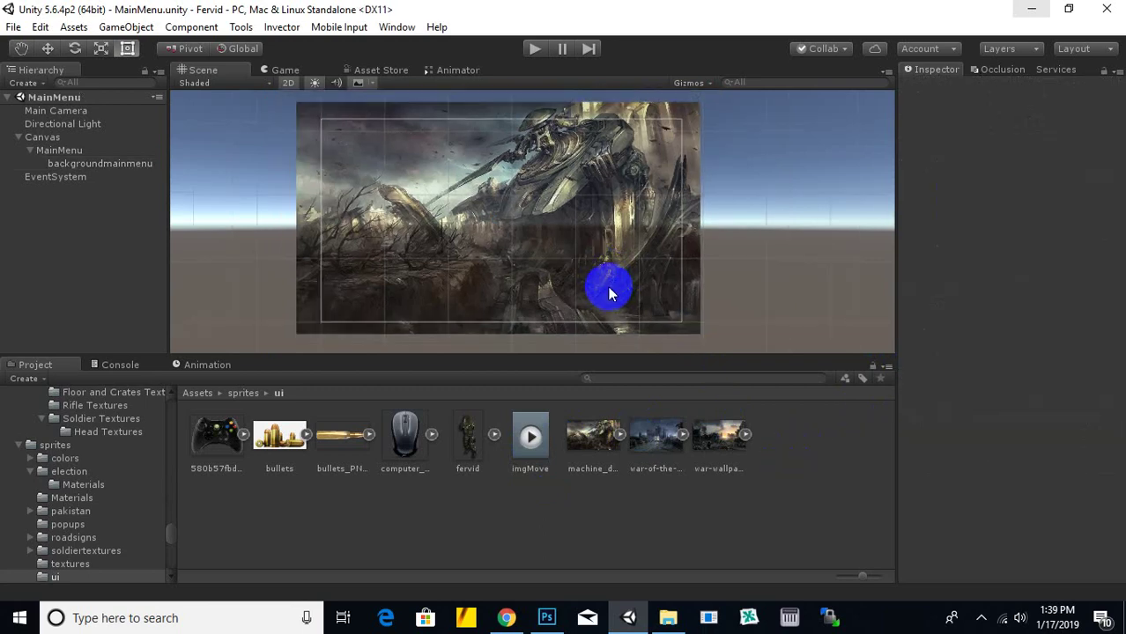
Step: Run the MainMenu scene in play mode to preview the background animation, and stop it after viewing
scroll(608, 291, "down", 1)
left_click(535, 49)
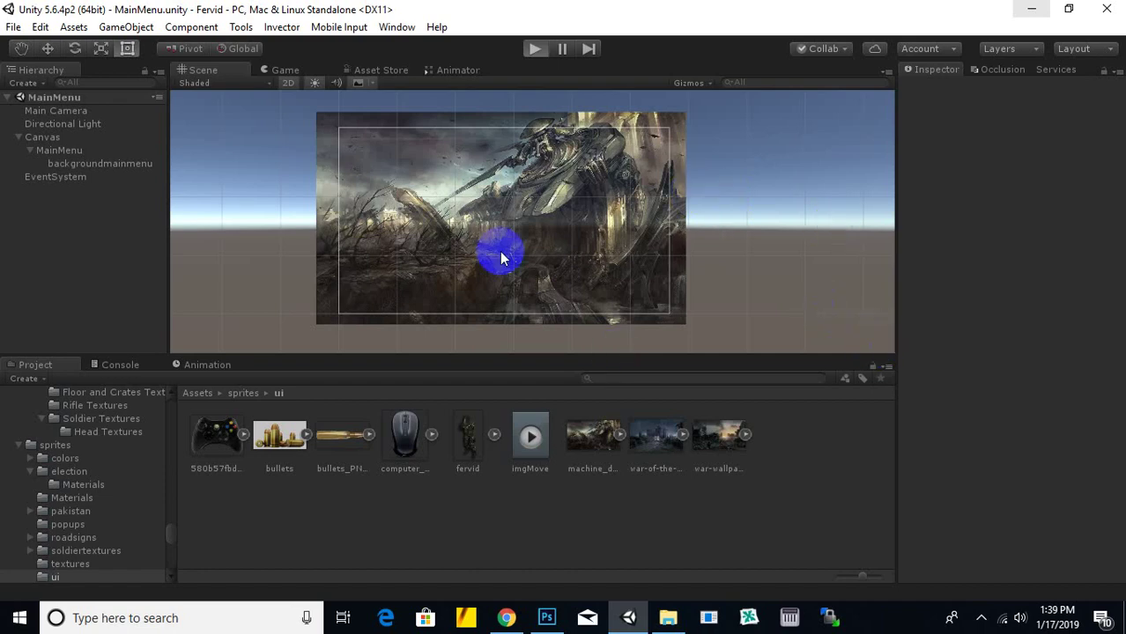
left_click(981, 617)
key("ctrl+p")
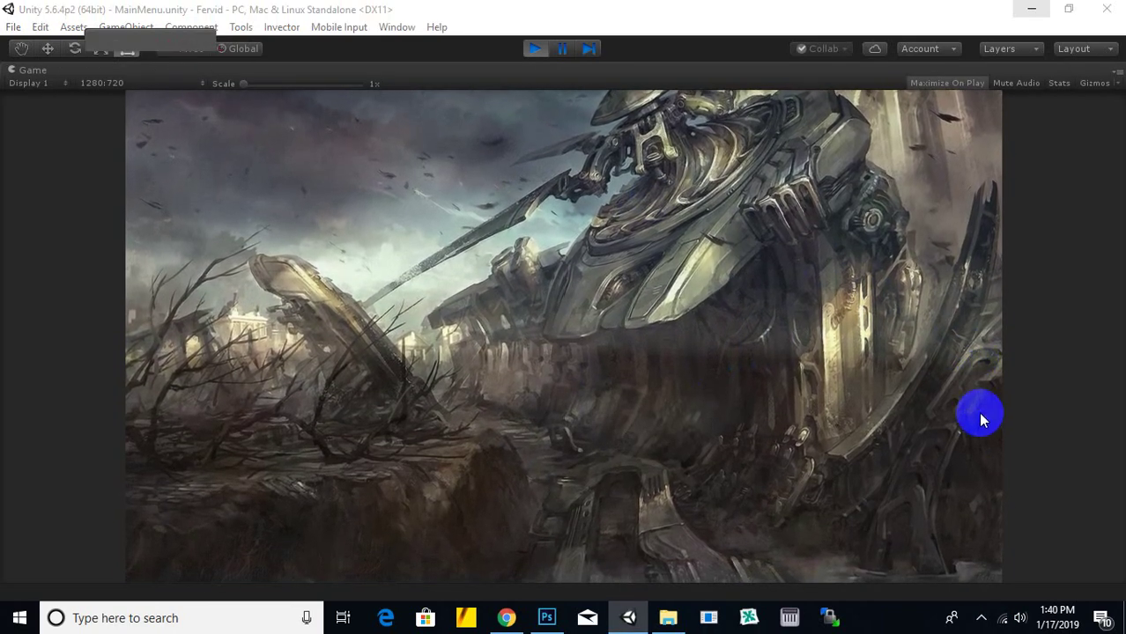
key("alt+Tab")
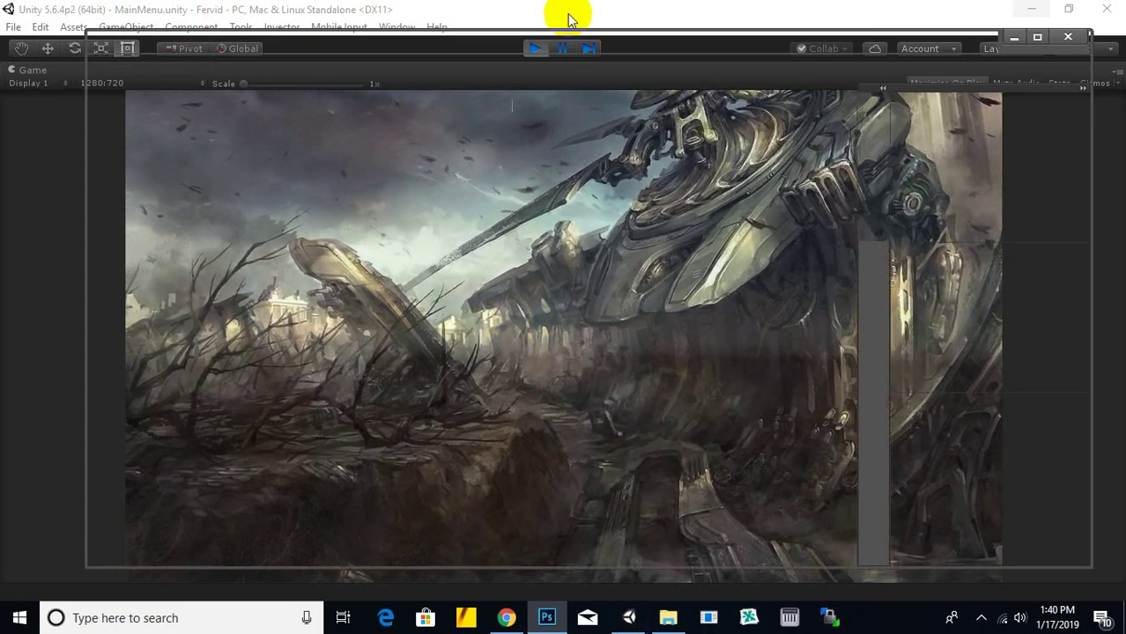
left_click(542, 19)
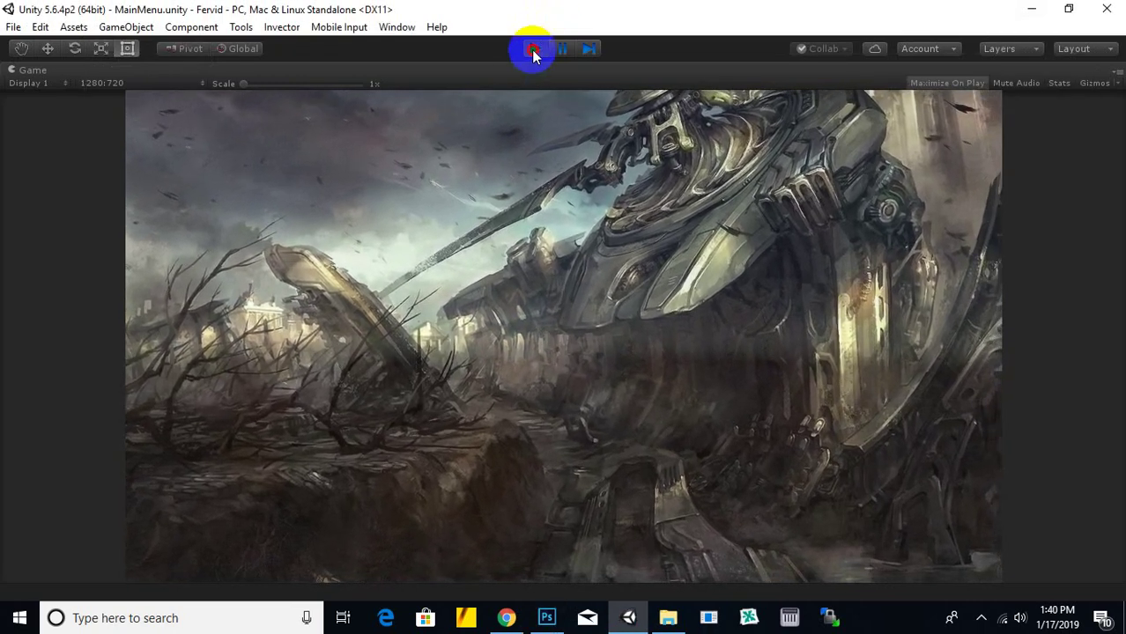
key("ctrl+p")
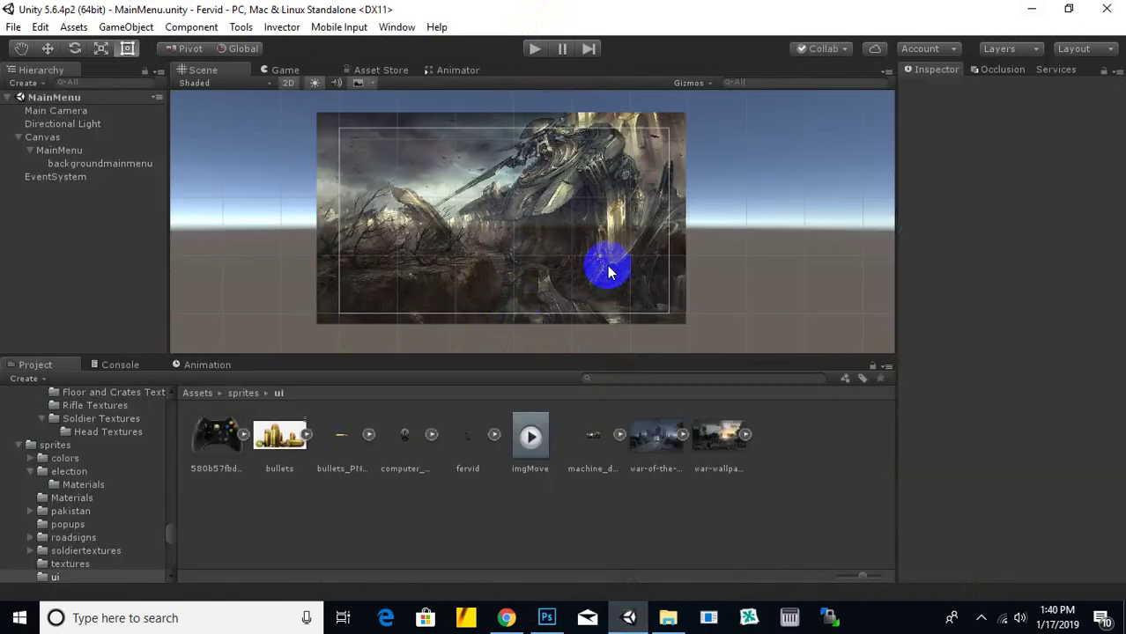
scroll(564, 254, "down", 1)
middle_click_drag(776, 236, 797, 236)
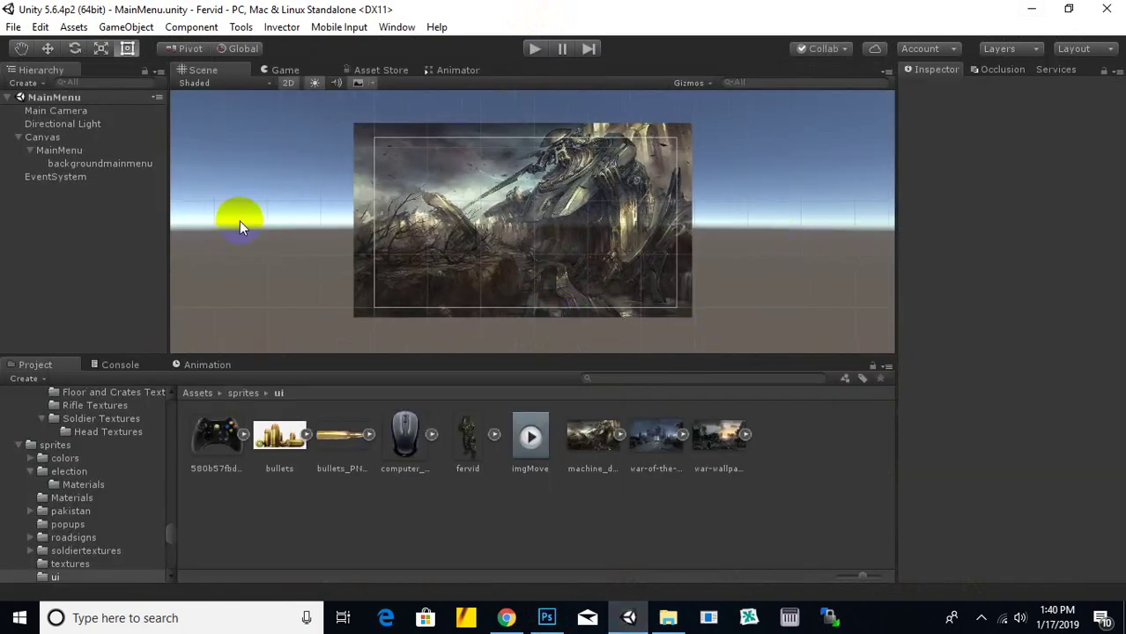
mouse_move(240, 221)
middle_mouse_down()
mouse_move(241, 244)
mouse_move(251, 220)
middle_mouse_up()
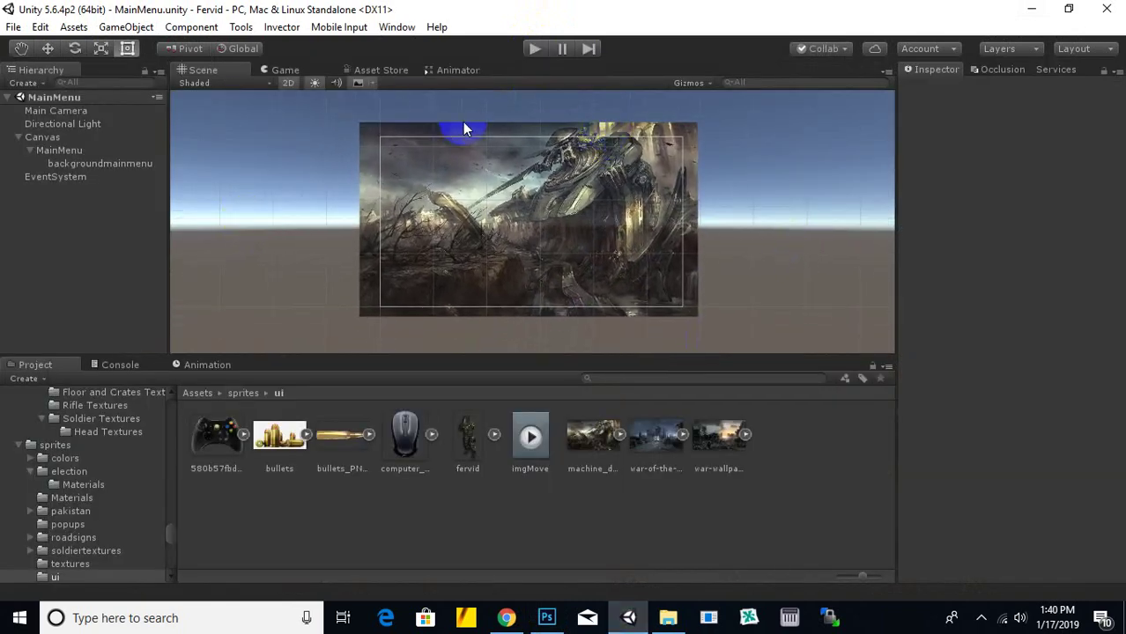
scroll(548, 106, "up", 3)
middle_click_drag(547, 106, 553, 126)
scroll(533, 146, "down", 2)
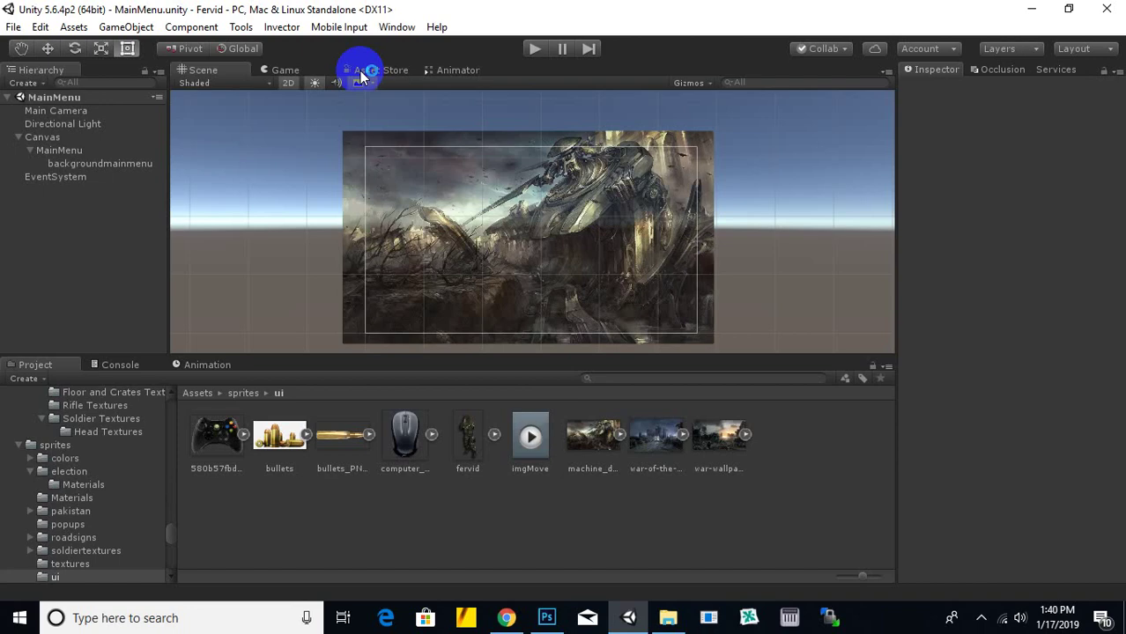
Step: Open the Asset Store in Unity and search it for "text mesh pro"
left_click(399, 70)
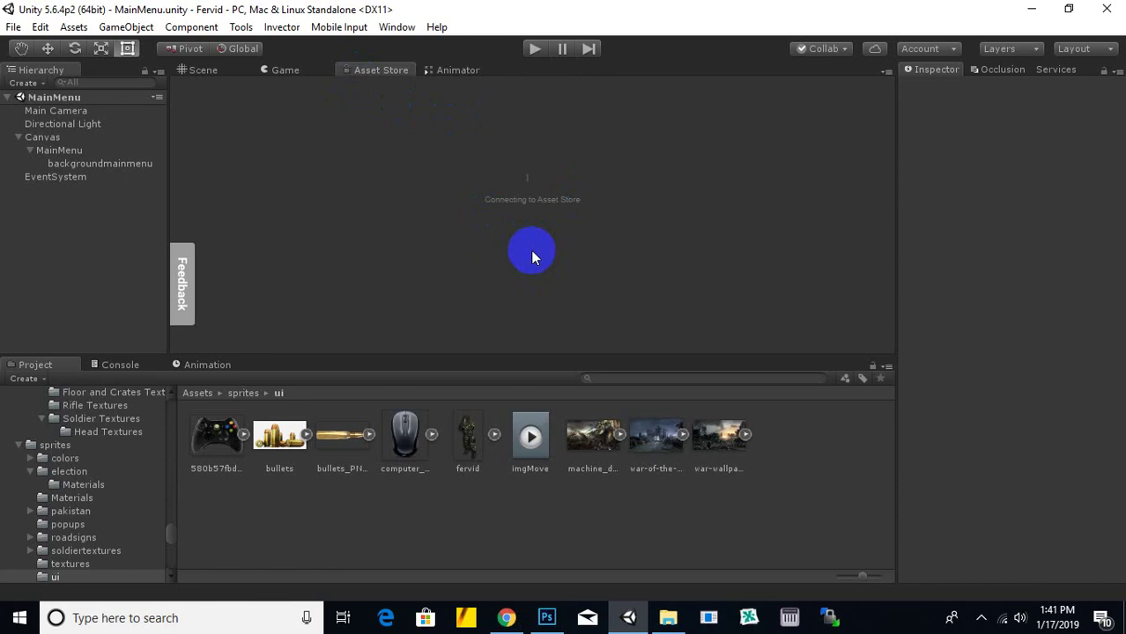
left_click(428, 125)
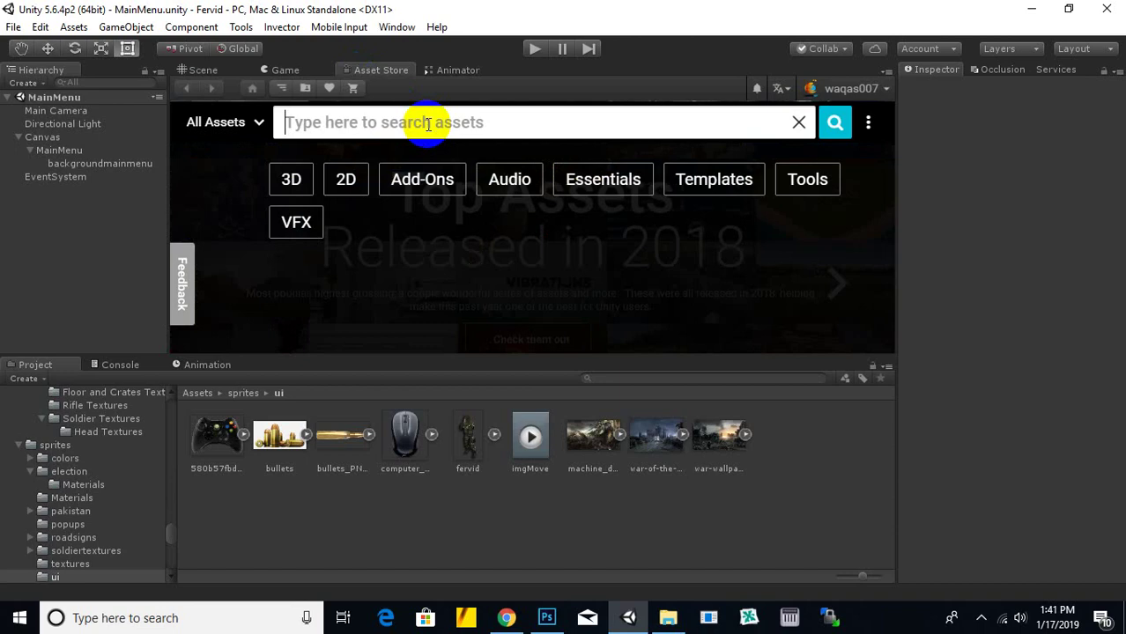
type("text mesh pro")
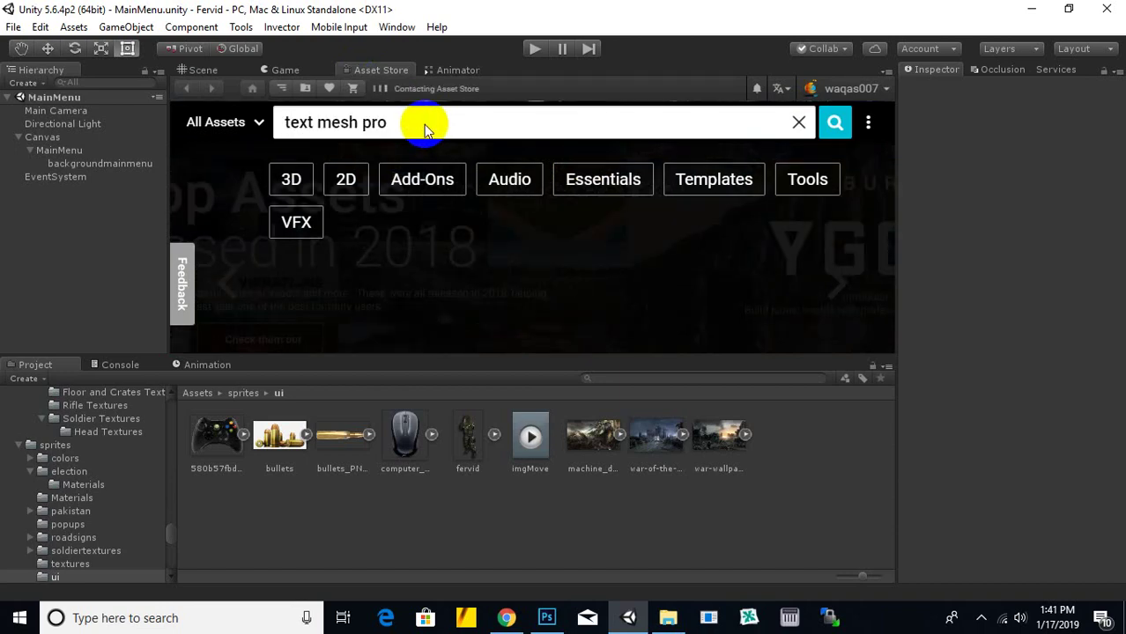
key("Return")
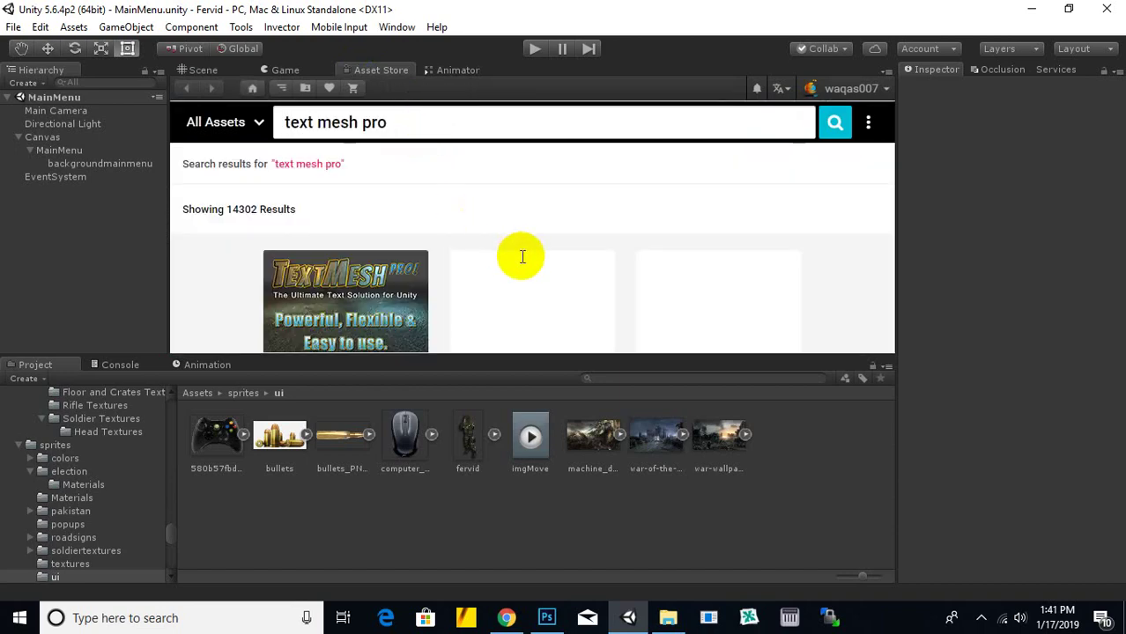
scroll(335, 299, "down", 1)
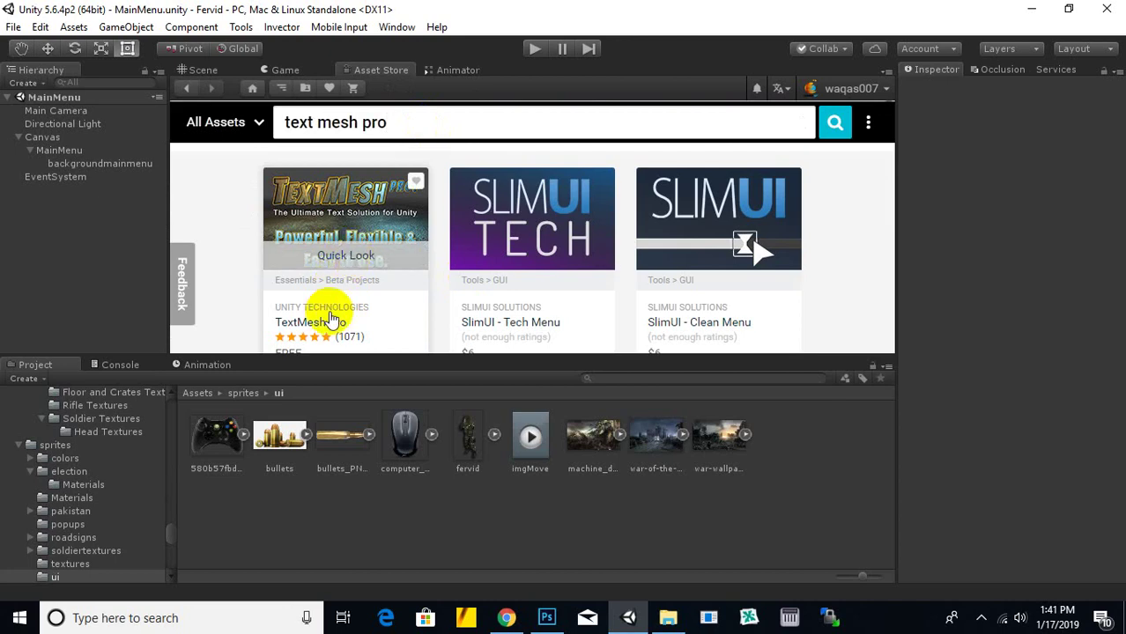
scroll(339, 291, "down", 1)
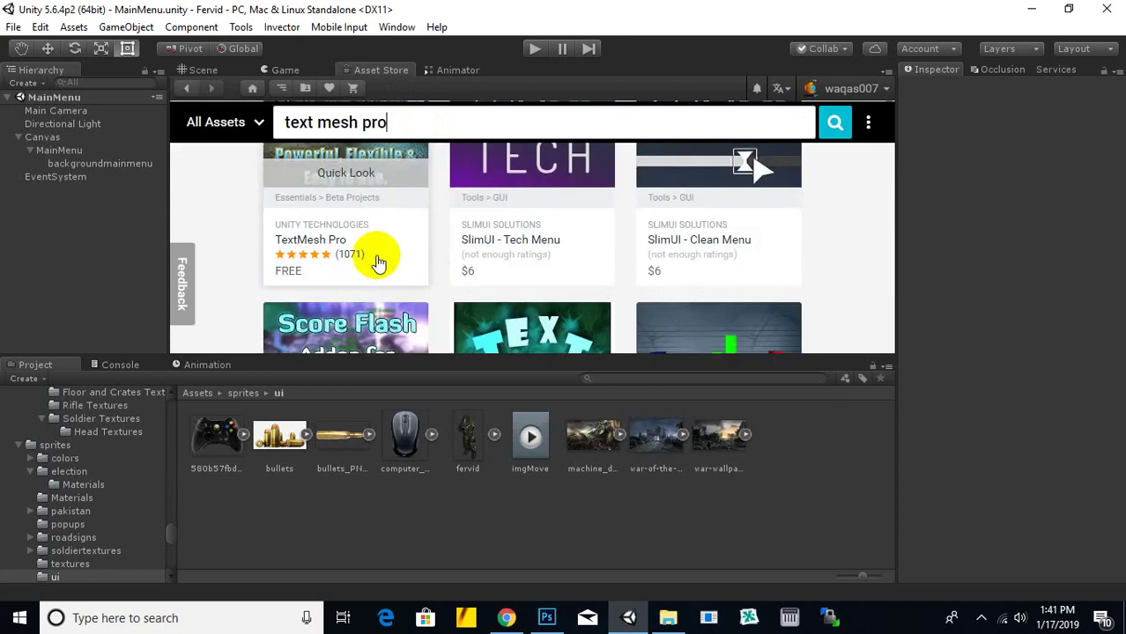
Step: Open the free TextMesh Pro asset by Unity Technologies and import its package into the project
left_click(356, 161)
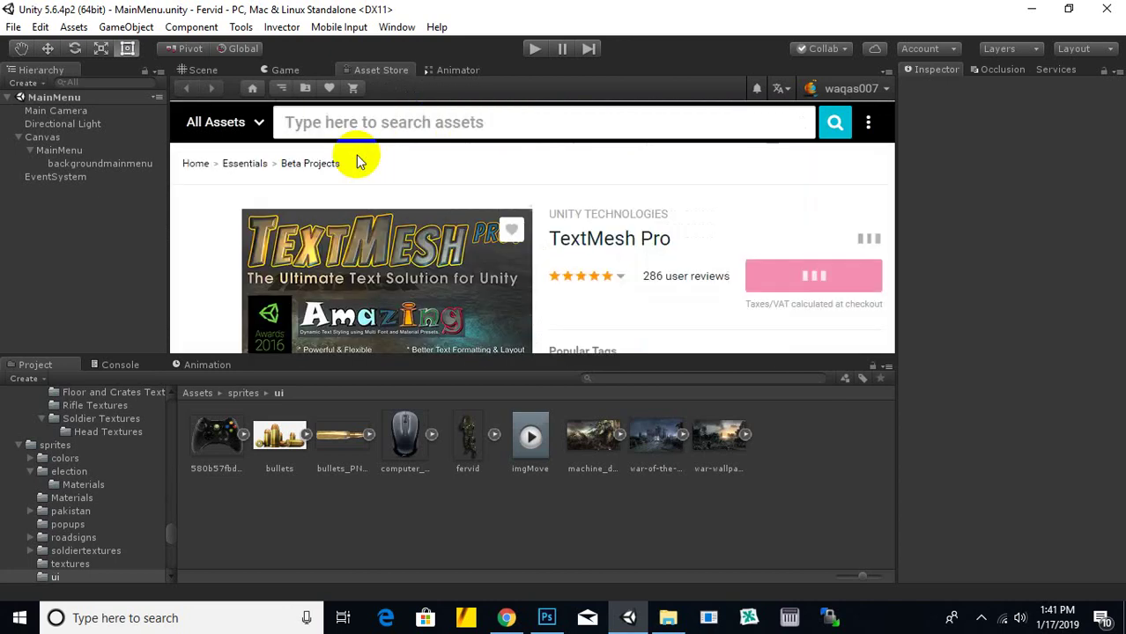
scroll(661, 212, "down", 2)
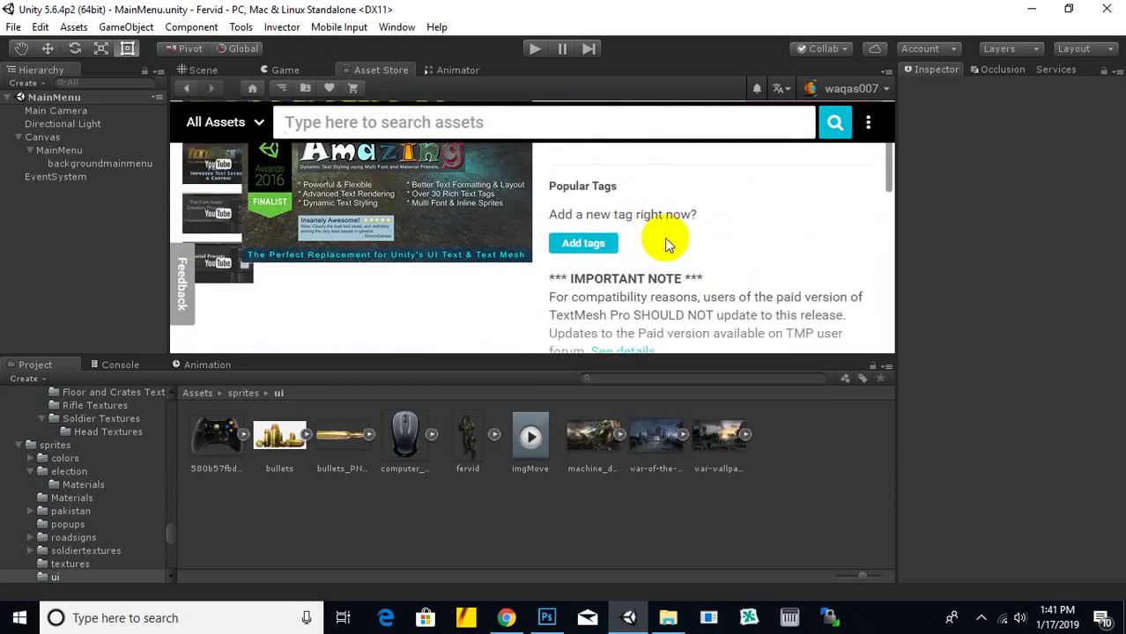
scroll(793, 260, "up", 2)
left_click(810, 273)
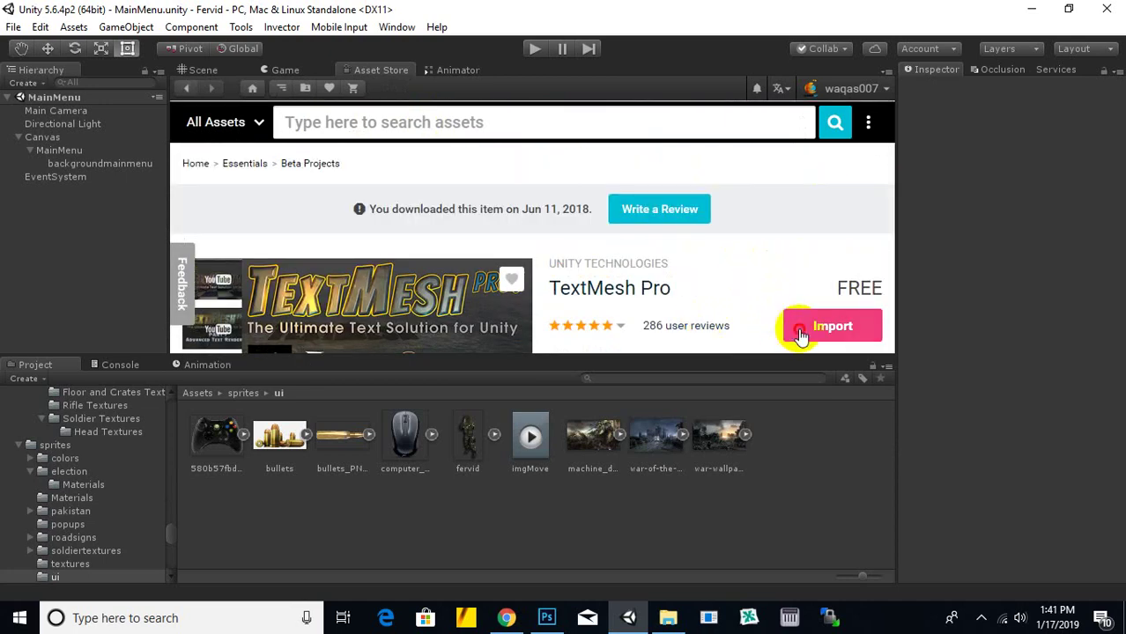
left_click(800, 333)
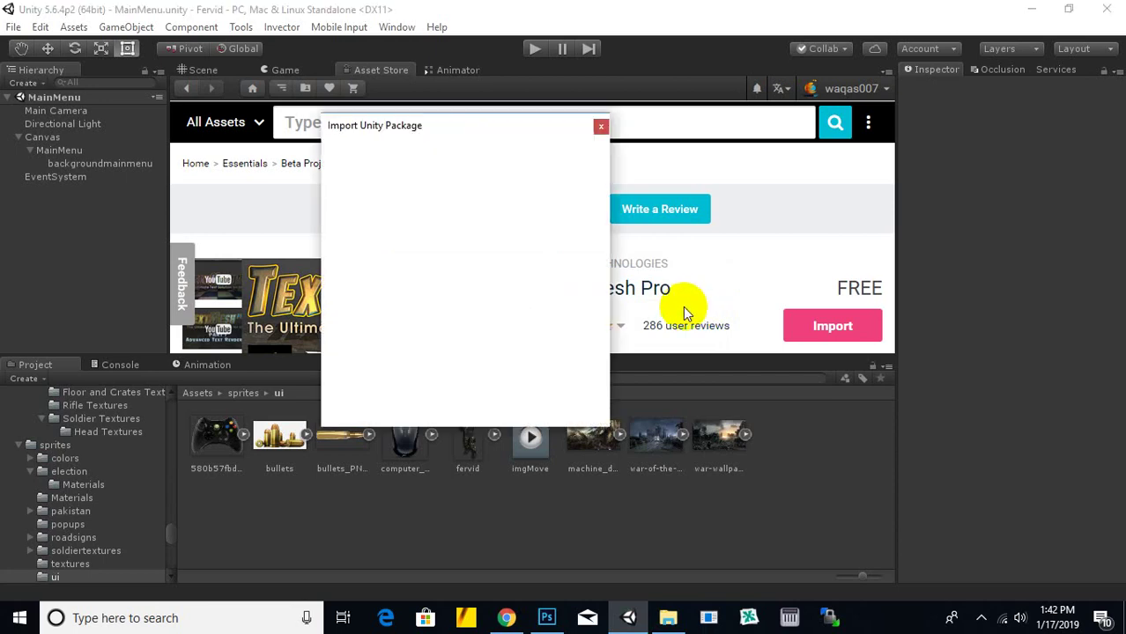
left_click(577, 414)
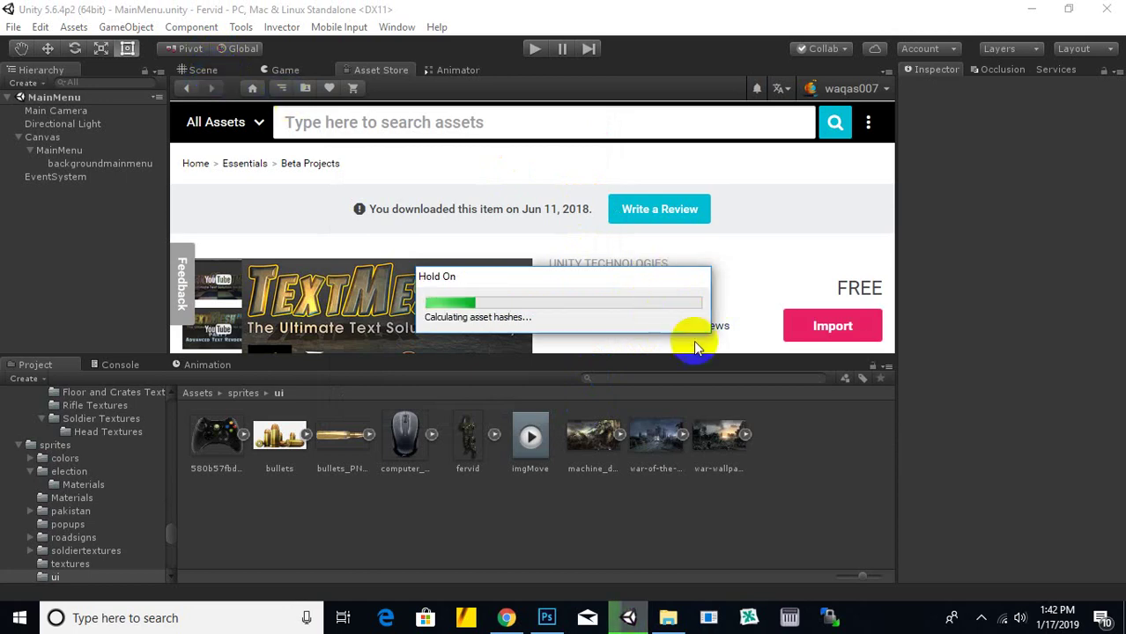
Step: Switch to Photoshop and create a new document 1000 pixels wide and about 400 pixels high
left_click(551, 617)
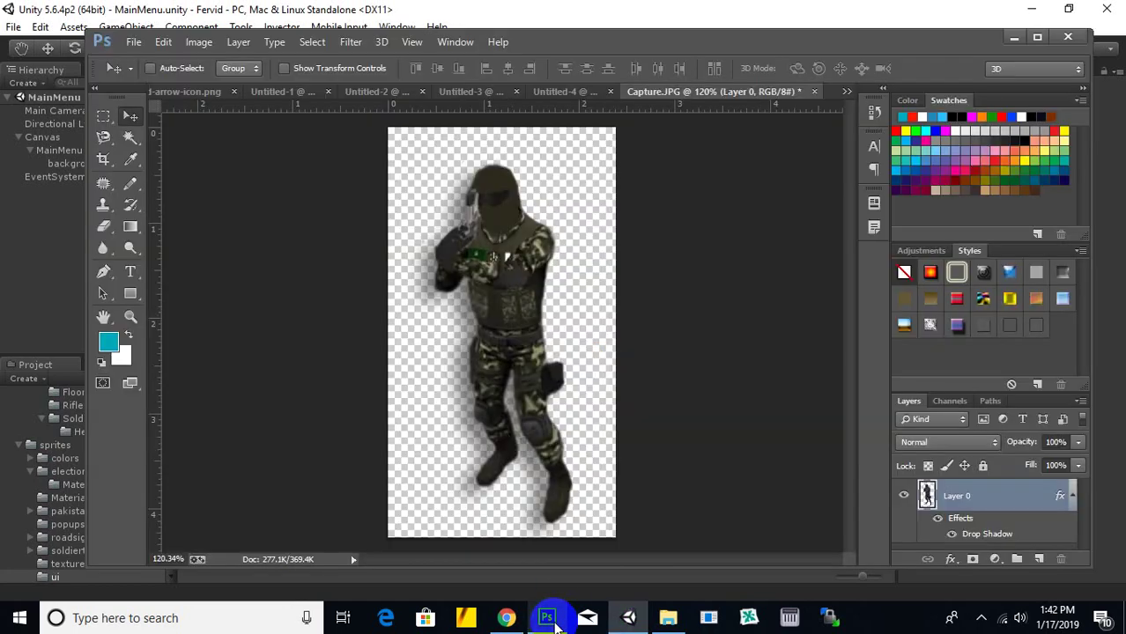
left_click(134, 44)
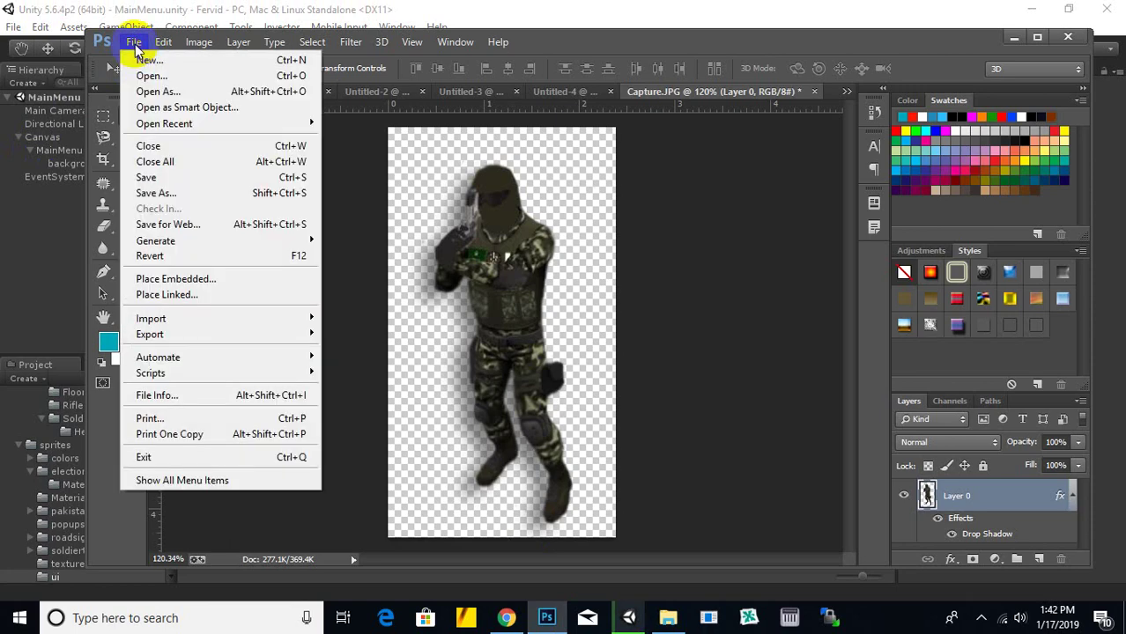
left_click(439, 280)
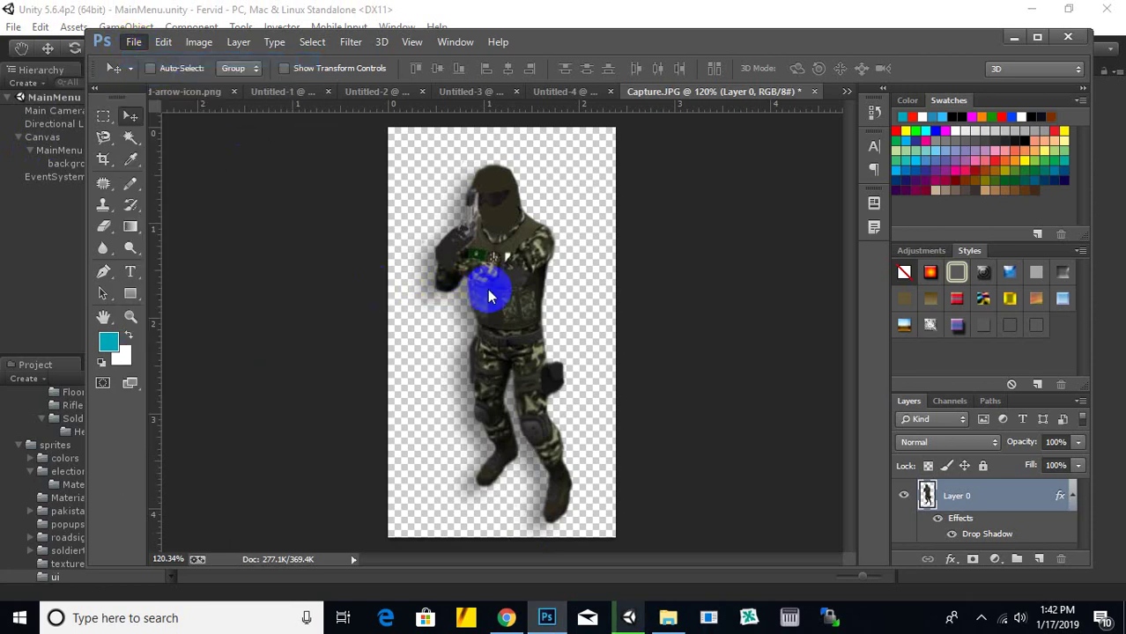
left_click(524, 324)
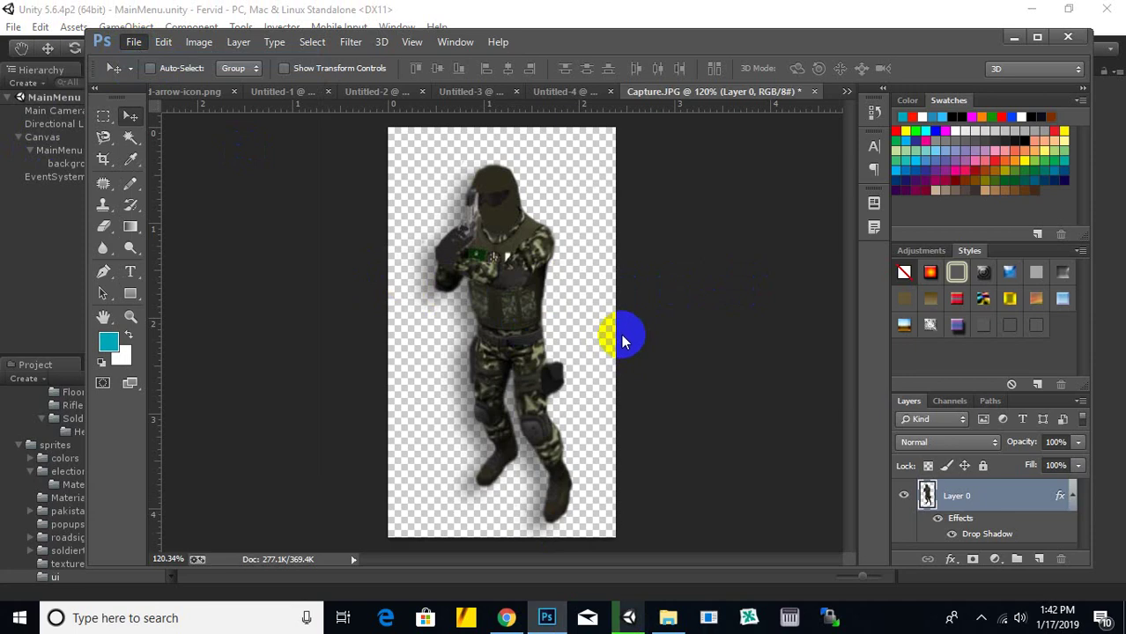
key("ctrl+n")
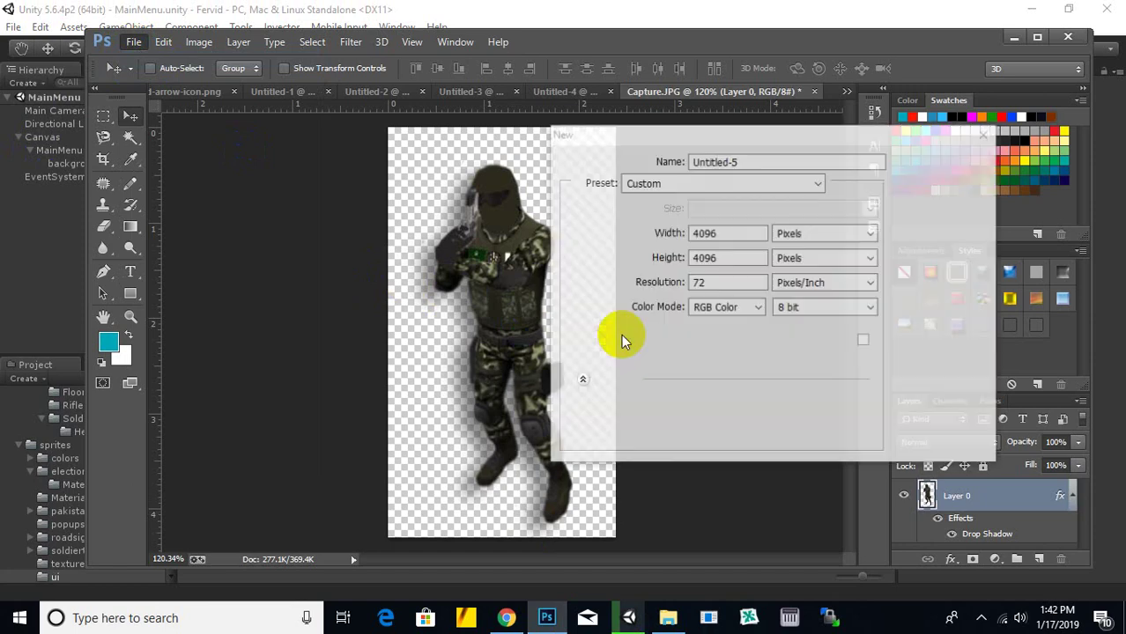
left_click(737, 233)
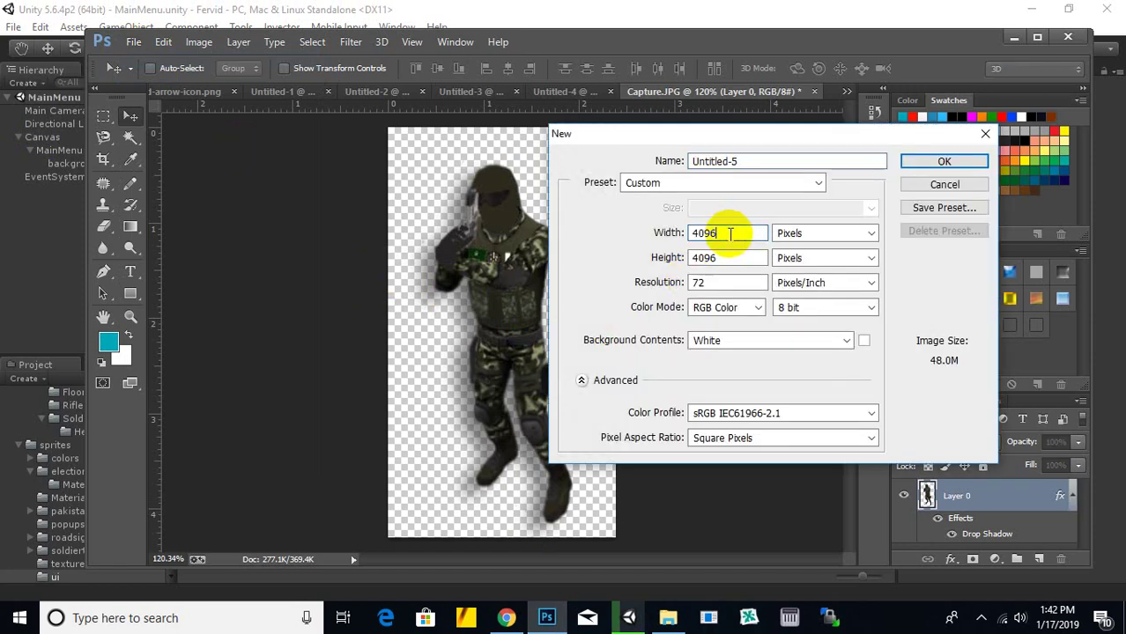
type("1000")
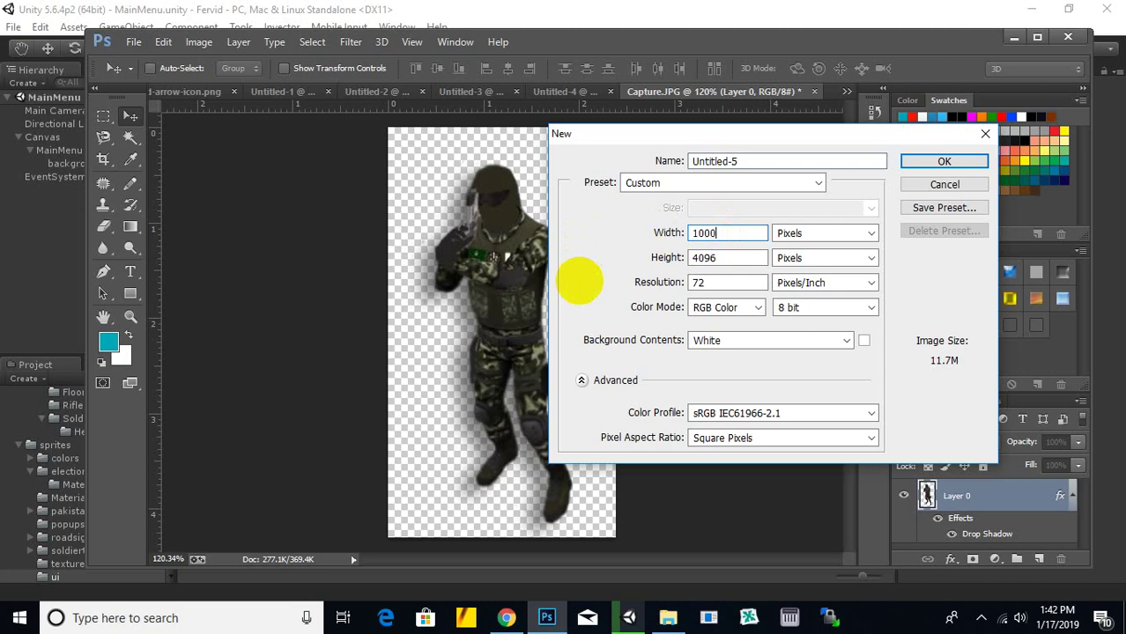
key("Tab")
key("Escape")
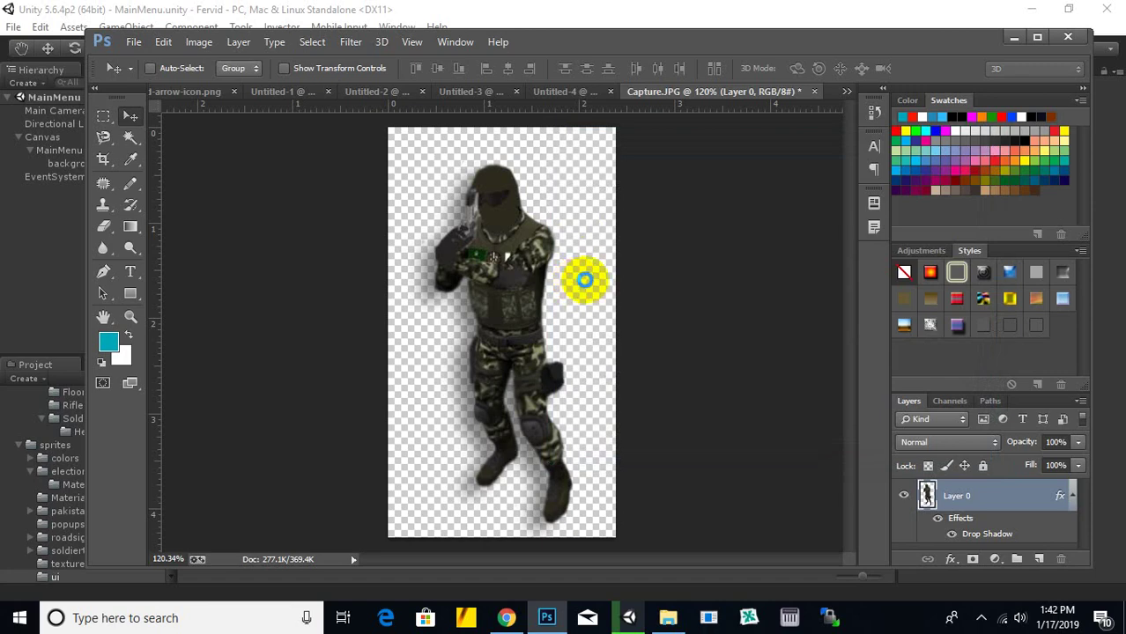
left_click(533, 297)
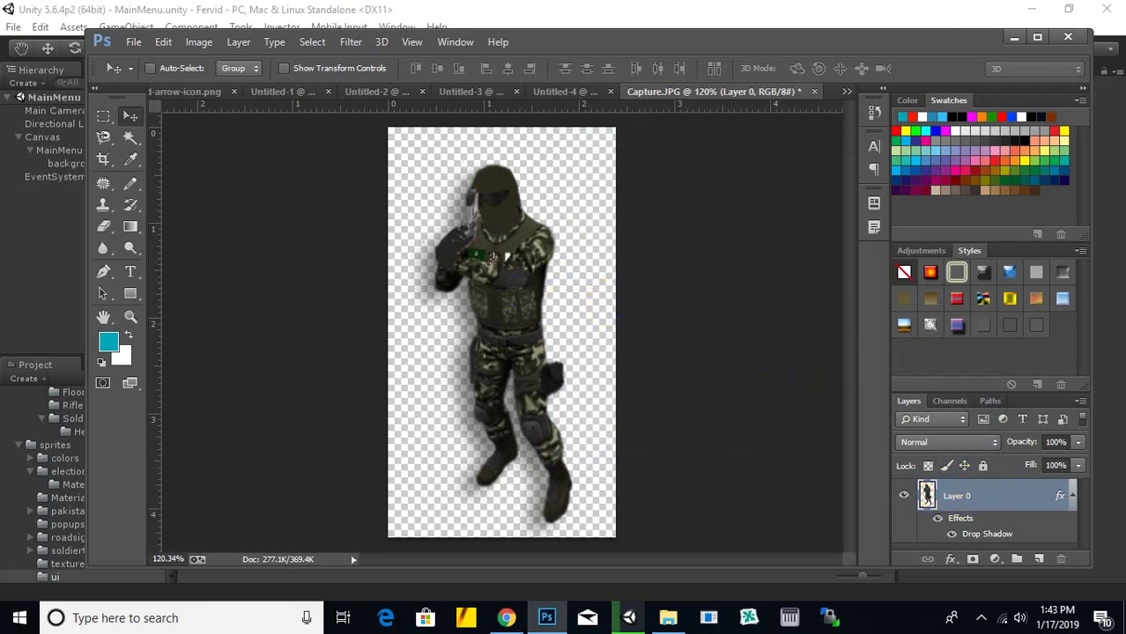
left_click(980, 618)
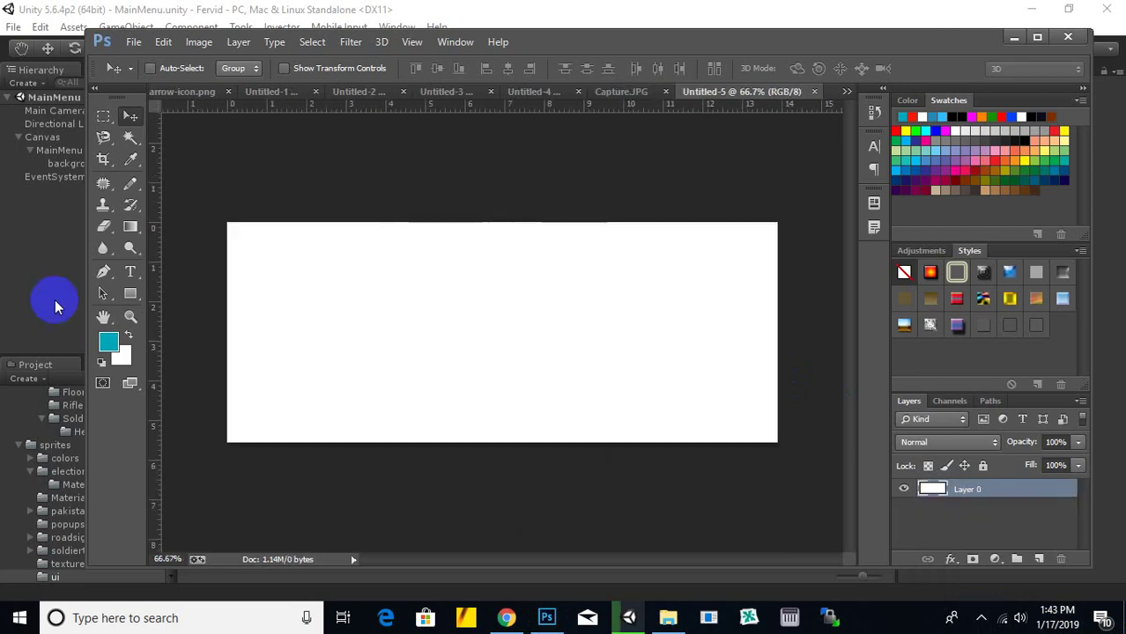
Step: Select the white fill of Layer 0 with the Magic Wand and delete it to make the canvas transparent
left_click(128, 140)
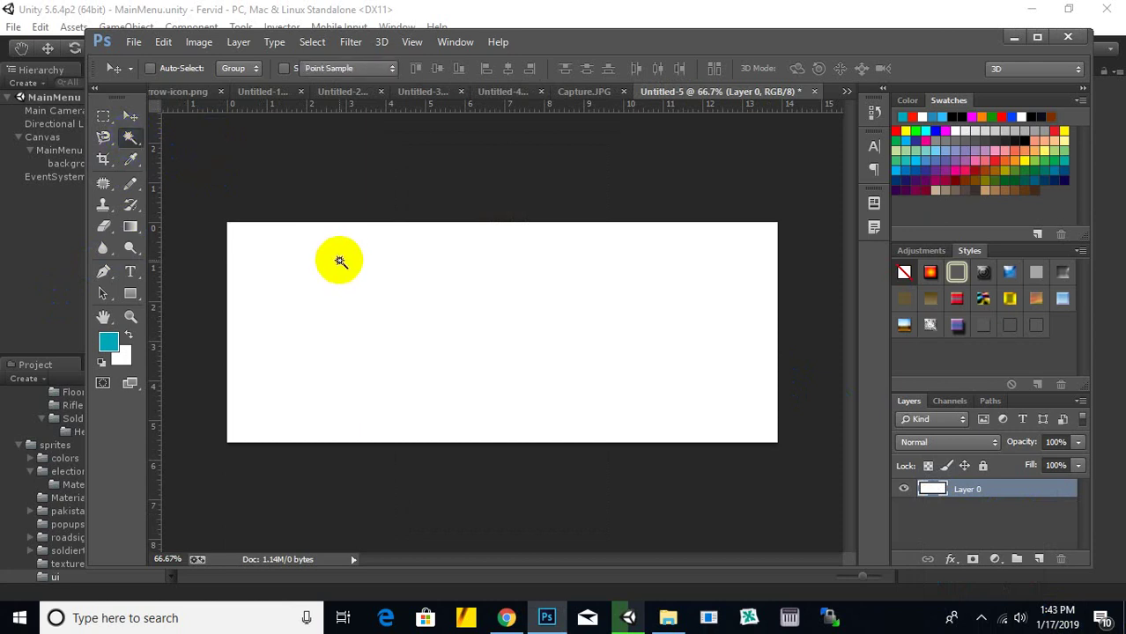
left_click(393, 343)
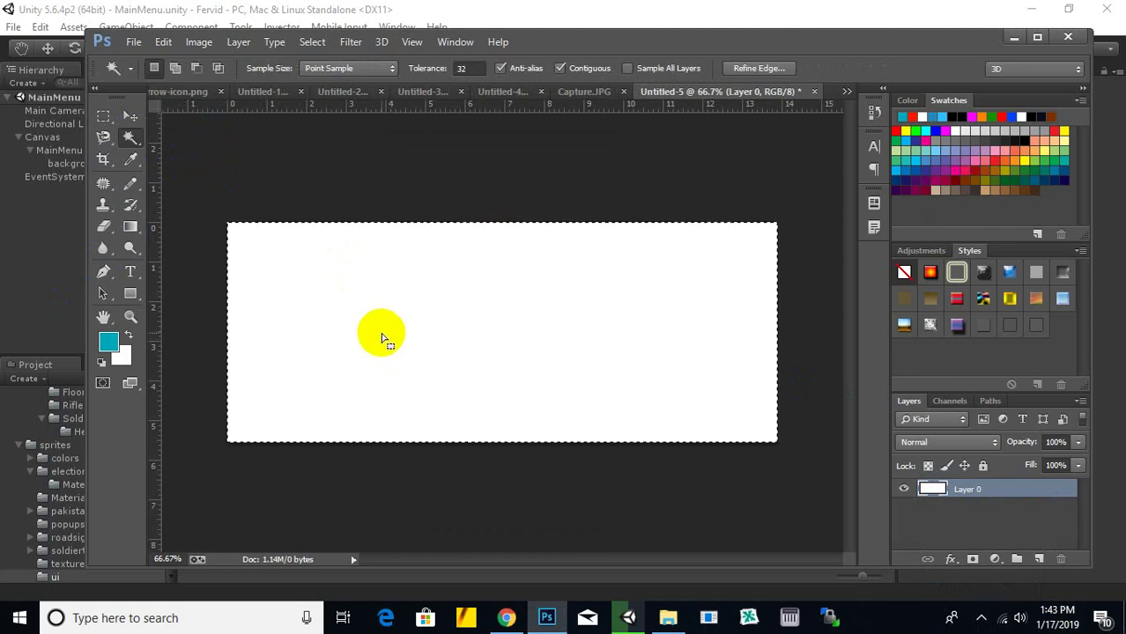
key("Delete")
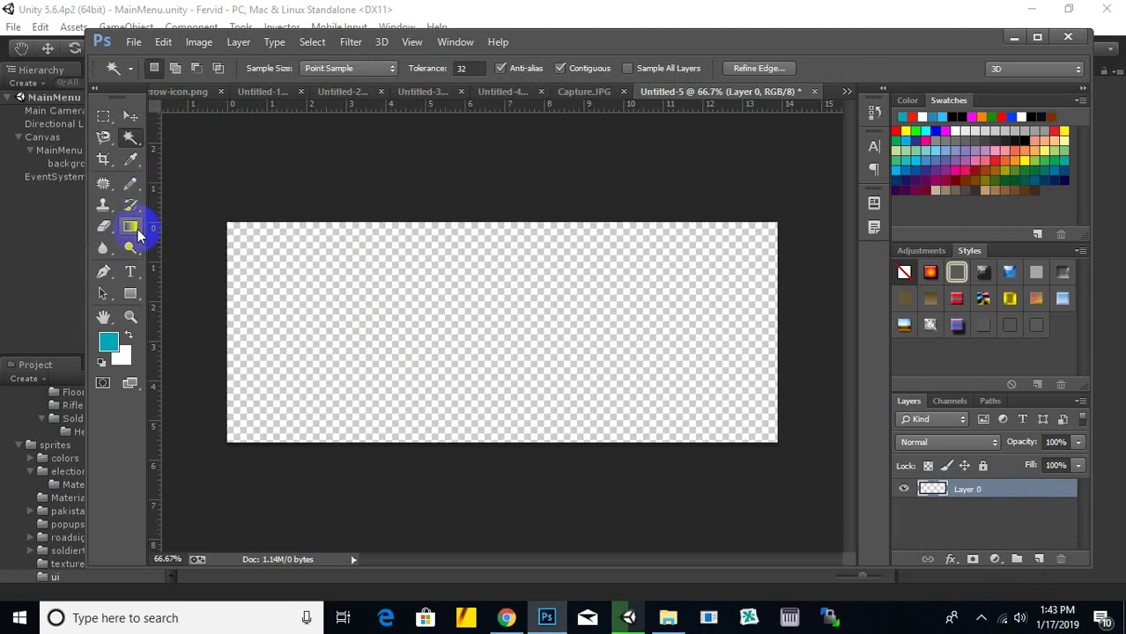
Step: Add the text FERVID slightly left of the canvas centre and set its font to Toe the Lineless
left_click(423, 325)
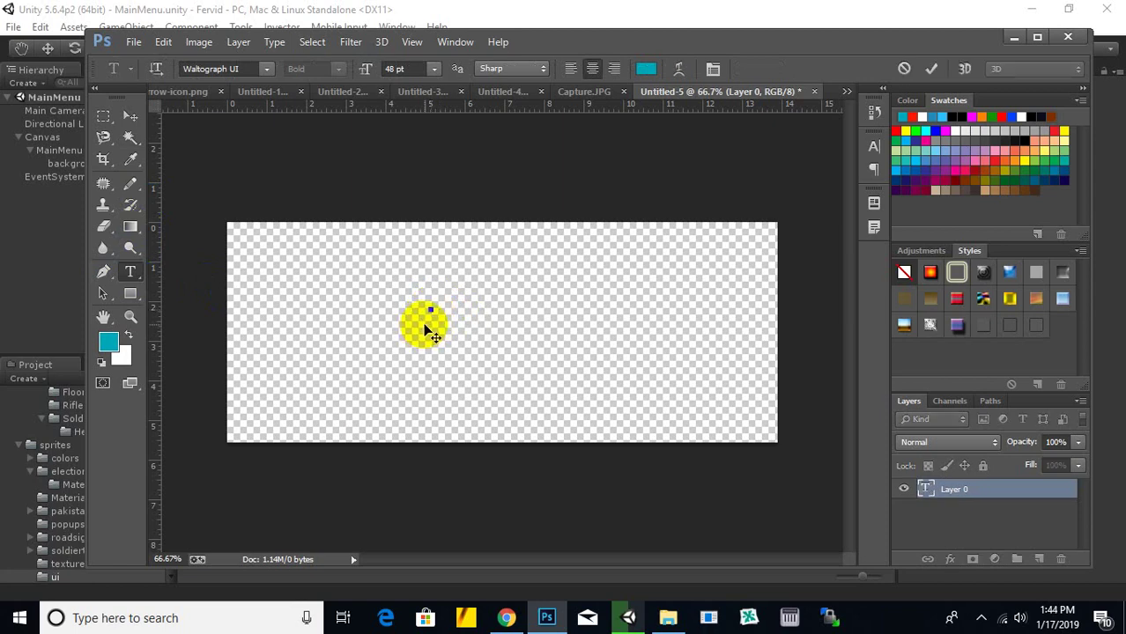
type("FERVID")
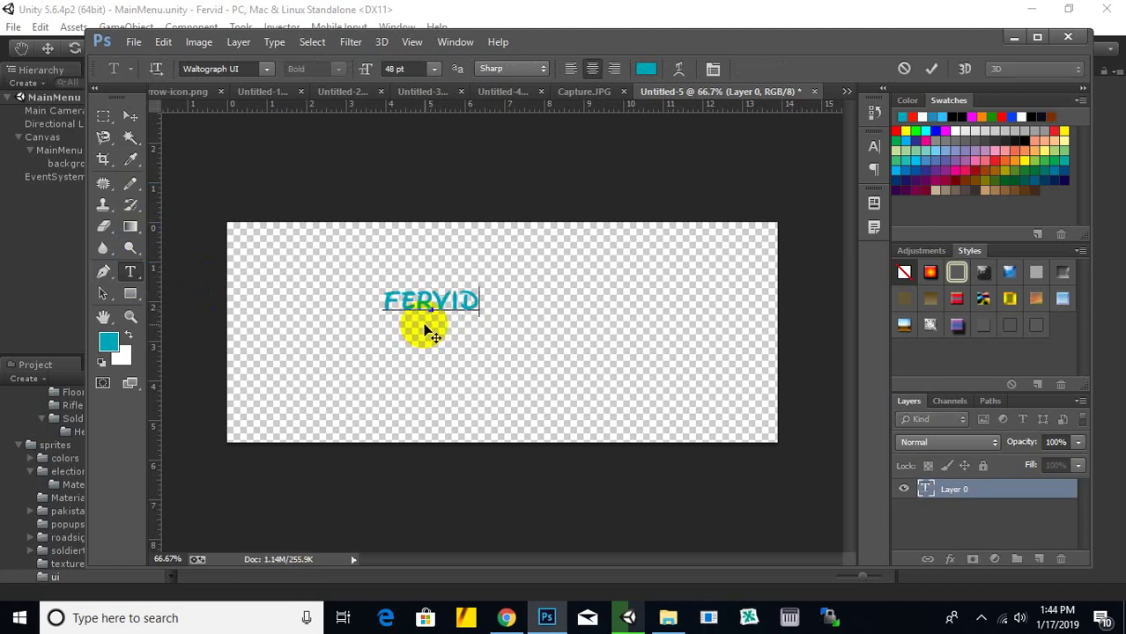
key("ctrl+a")
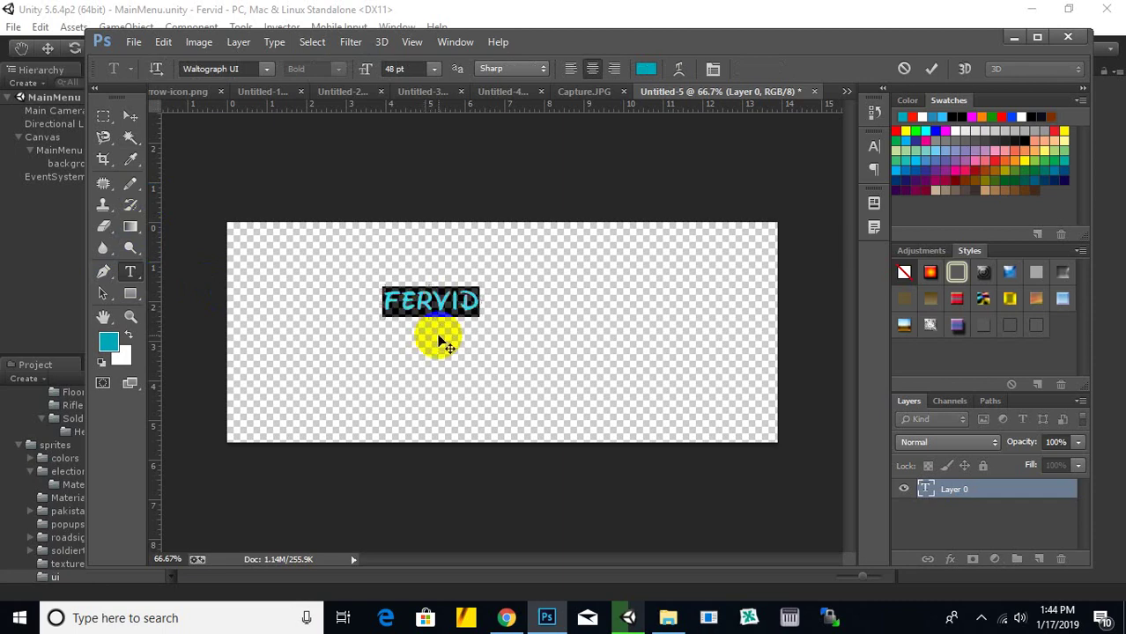
left_click(265, 70)
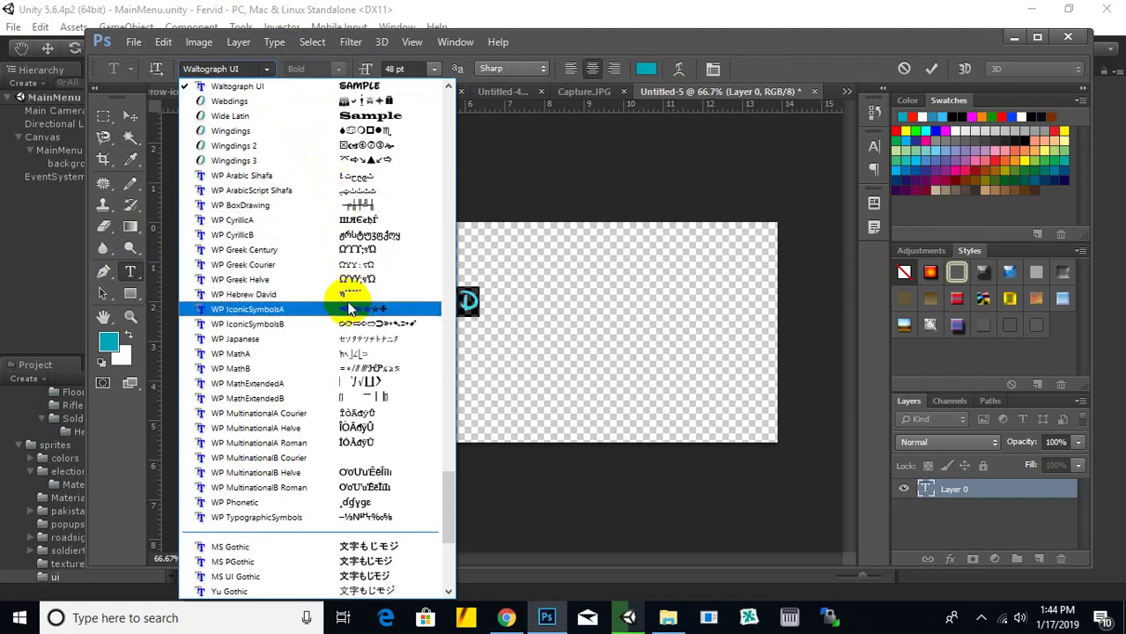
scroll(339, 304, "down", 1)
scroll(300, 307, "down", 5)
scroll(370, 309, "up", 15)
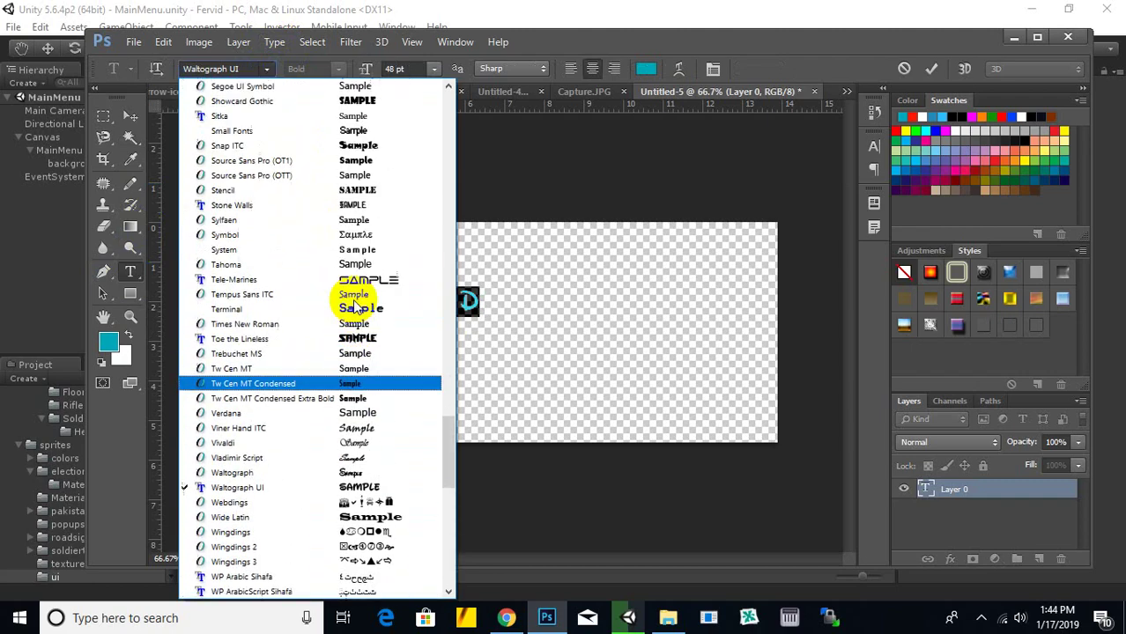
left_click(358, 339)
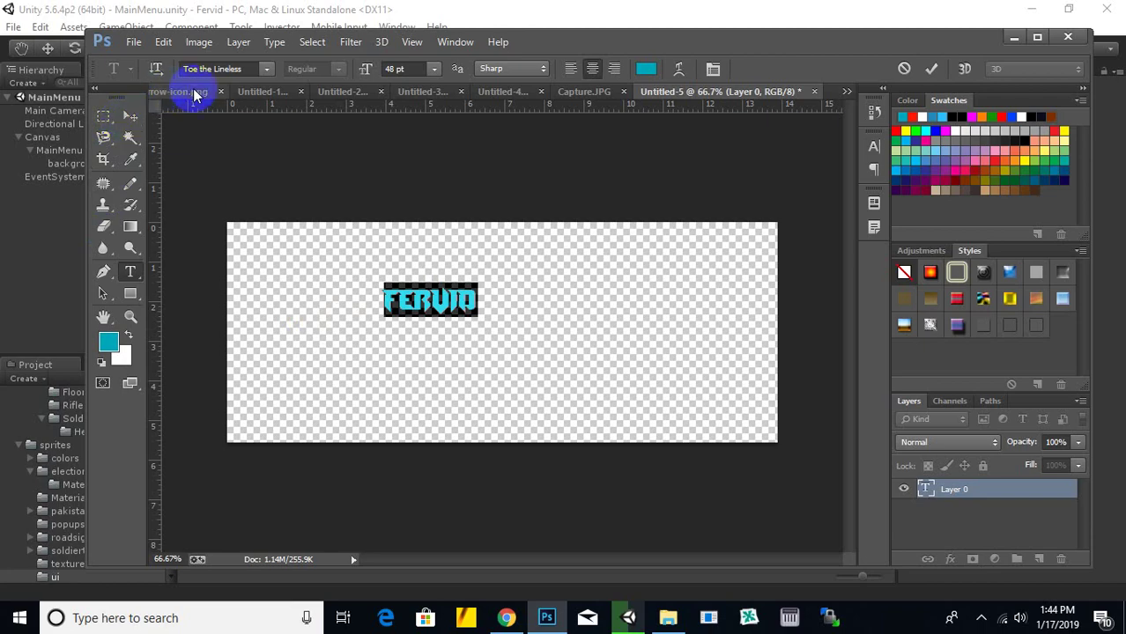
left_click(262, 77)
scroll(302, 271, "up", 3)
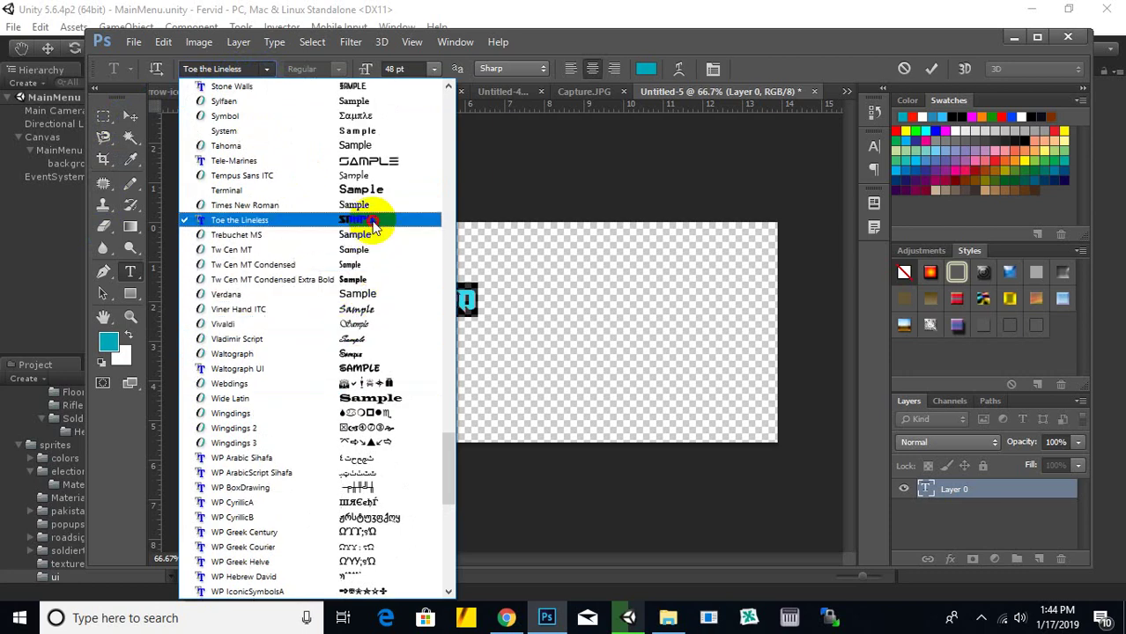
left_click(374, 221)
Step: Scale the FERVID text proportionally to about 342% and move it to the upper middle of the canvas
left_click(131, 115)
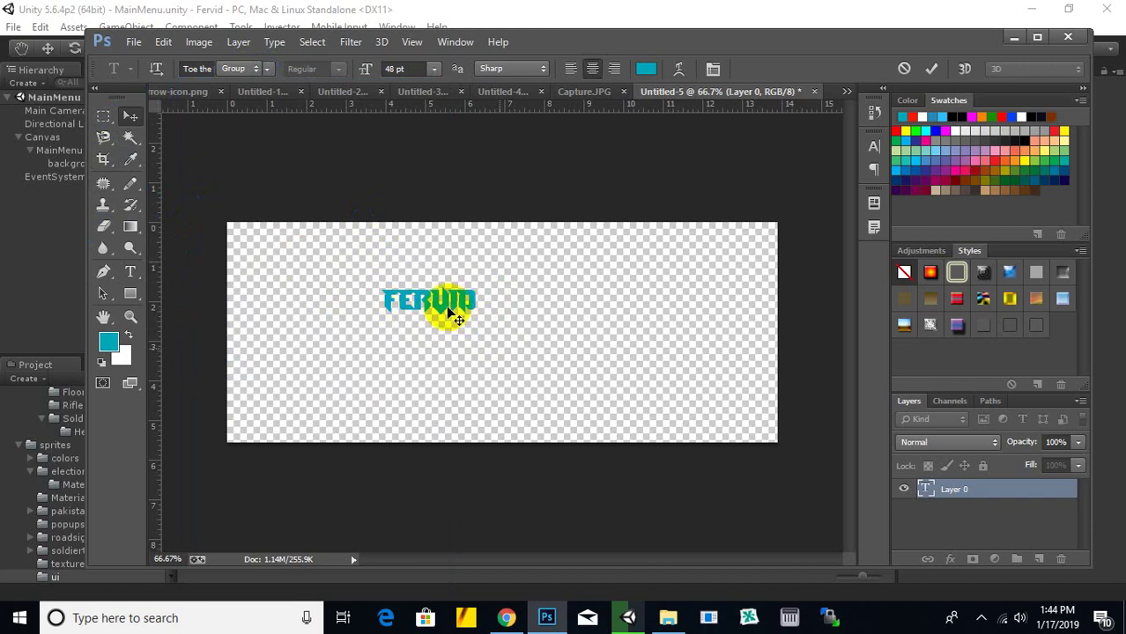
key("ctrl+t")
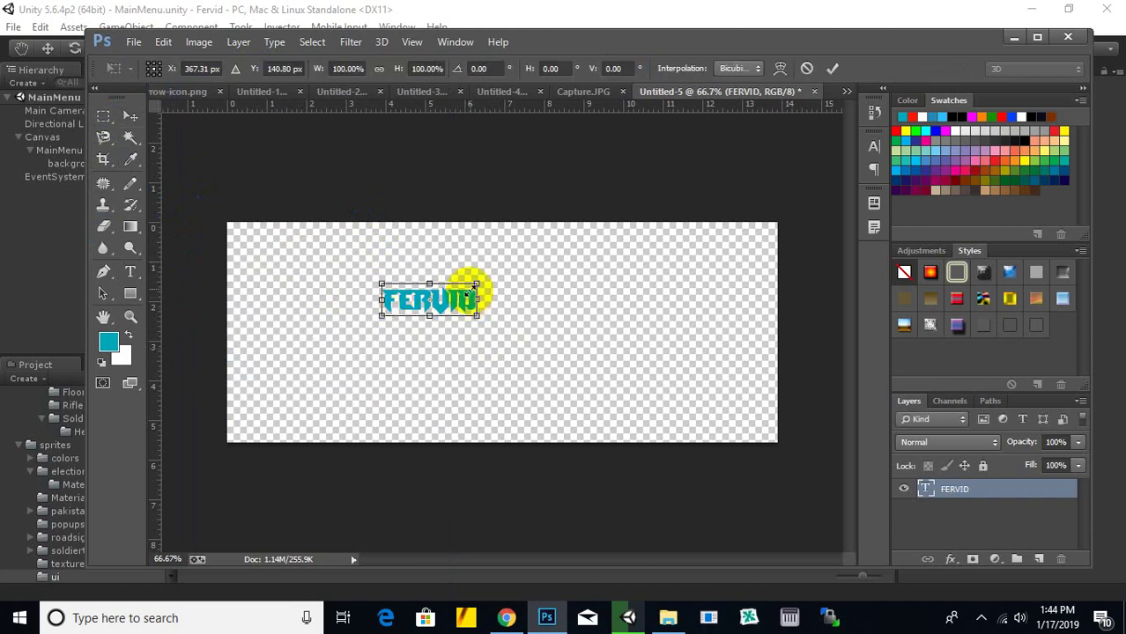
left_click_drag(484, 279, 716, 239, "shift")
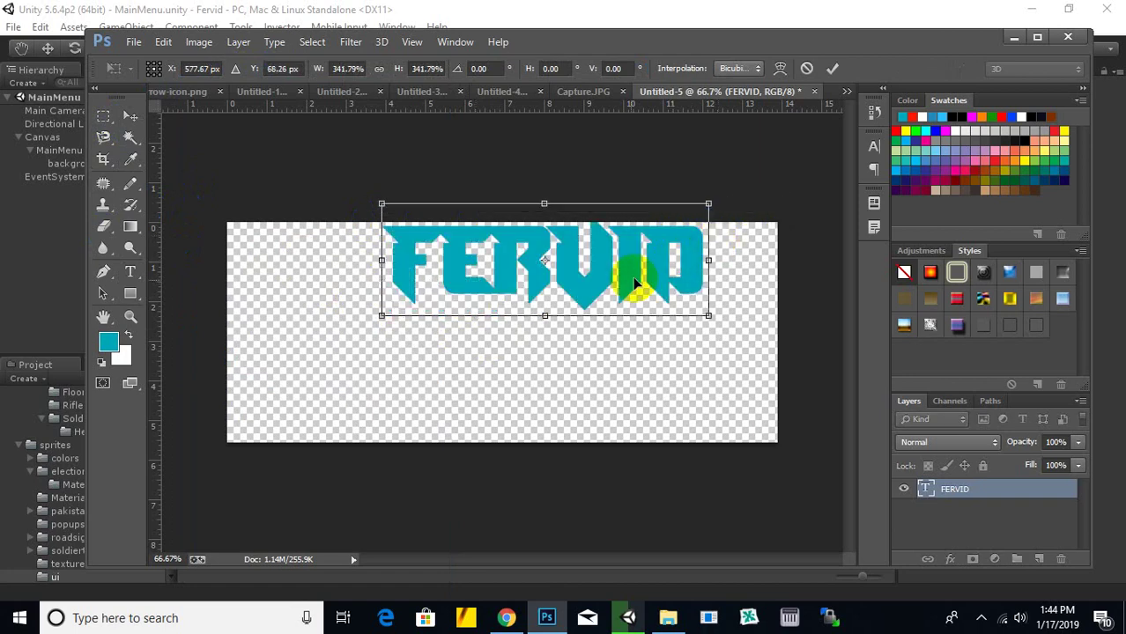
left_click_drag(607, 276, 576, 304)
key("Return")
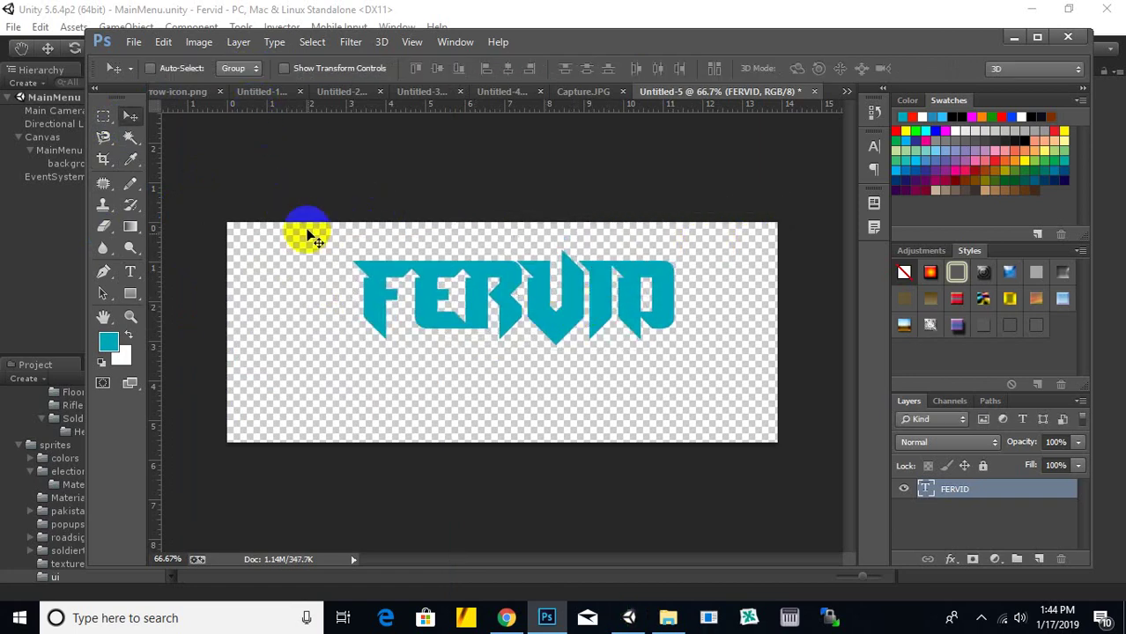
Step: Select the whole FERVID text and try the Tele-Marines font on it
left_click(130, 272)
double_click(379, 299)
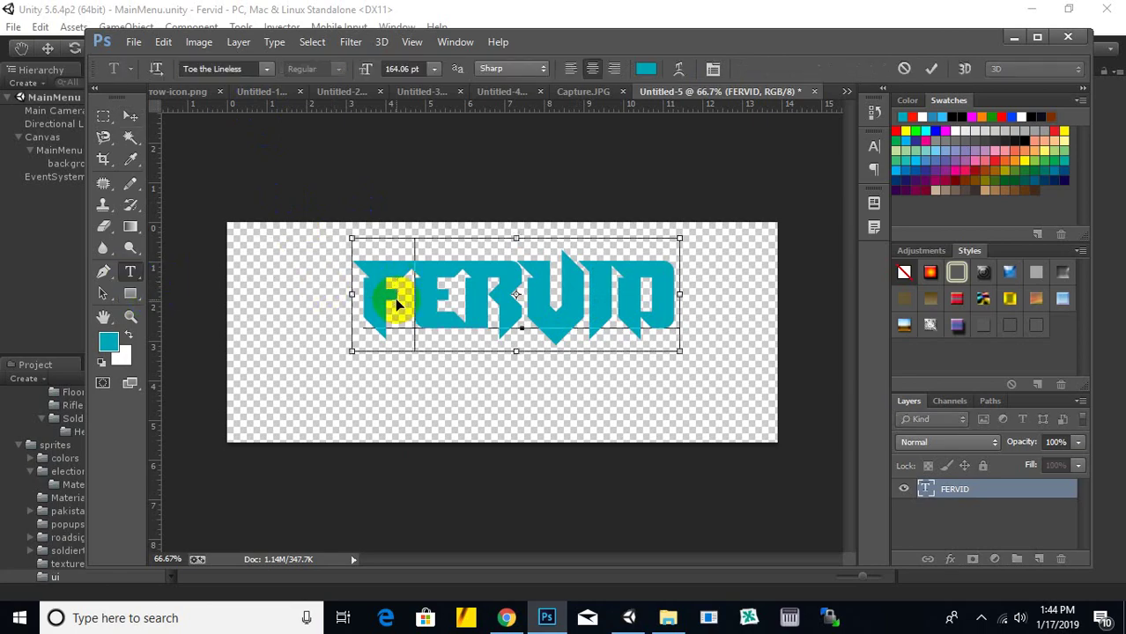
left_click(264, 69)
scroll(307, 249, "up", 3)
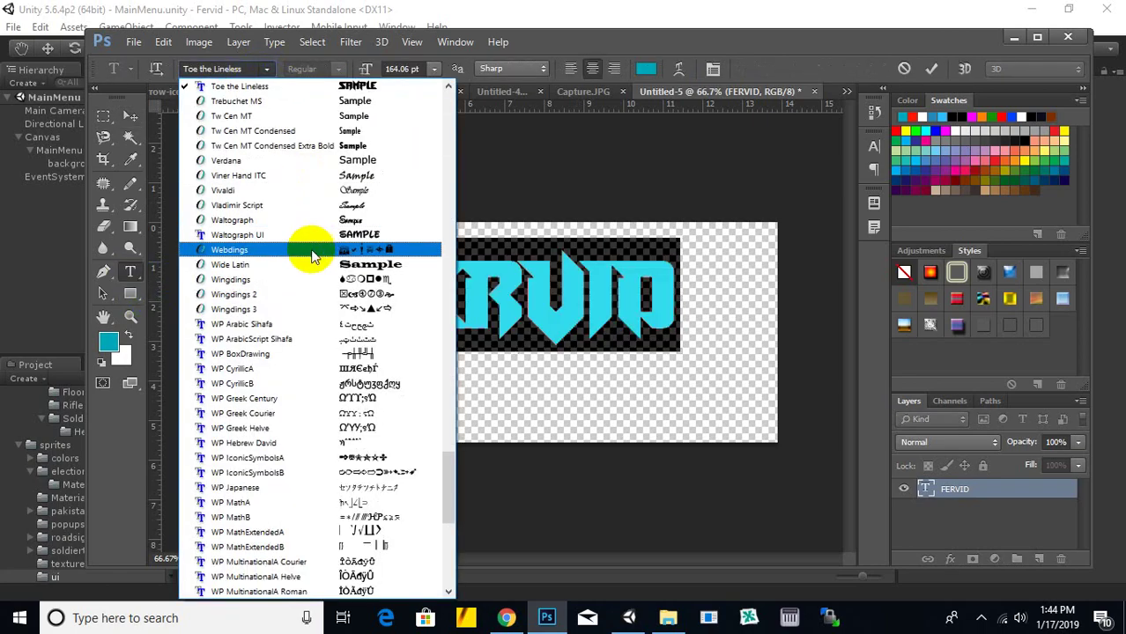
scroll(309, 248, "up", 5)
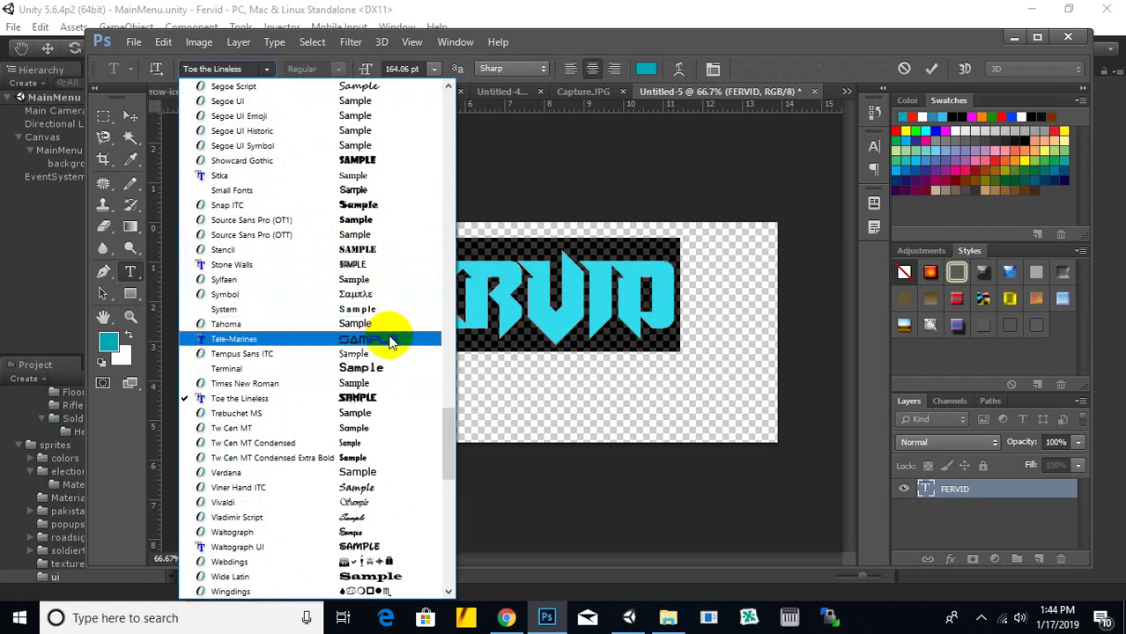
left_click(387, 328)
Step: Set the font of the selected FERVID text to Insomnia
left_click(265, 69)
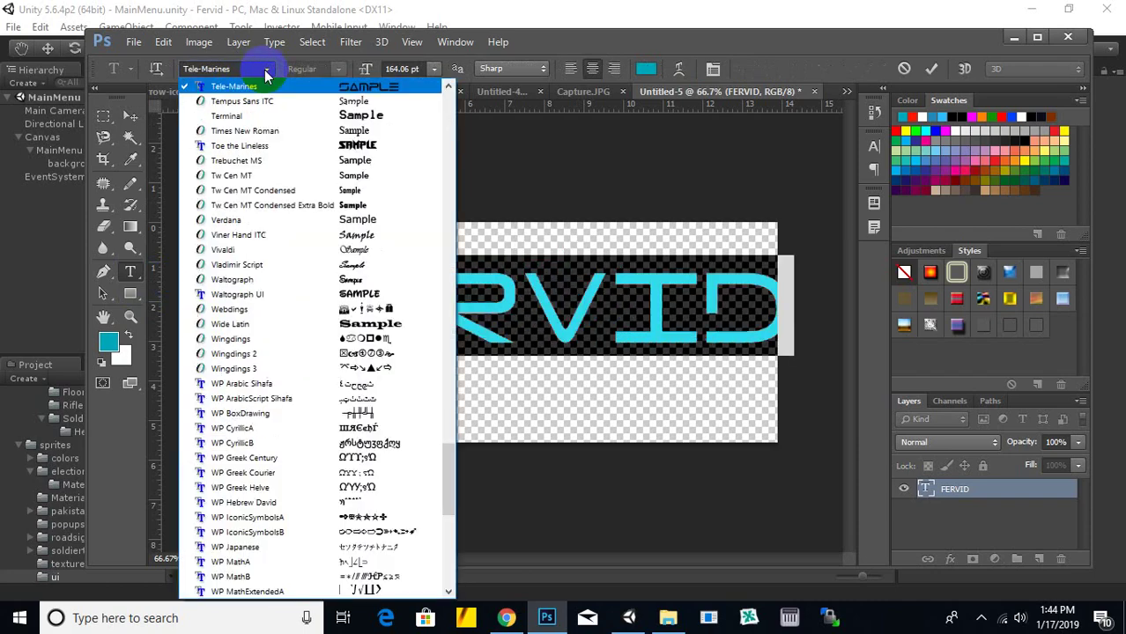
scroll(301, 289, "up", 5)
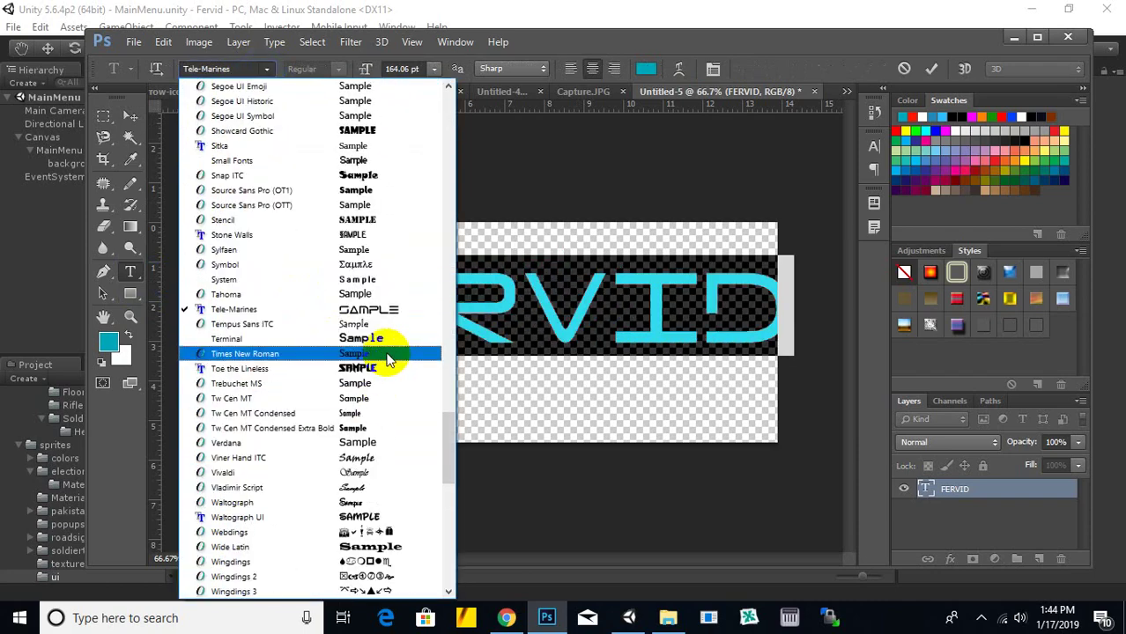
scroll(375, 304, "up", 5)
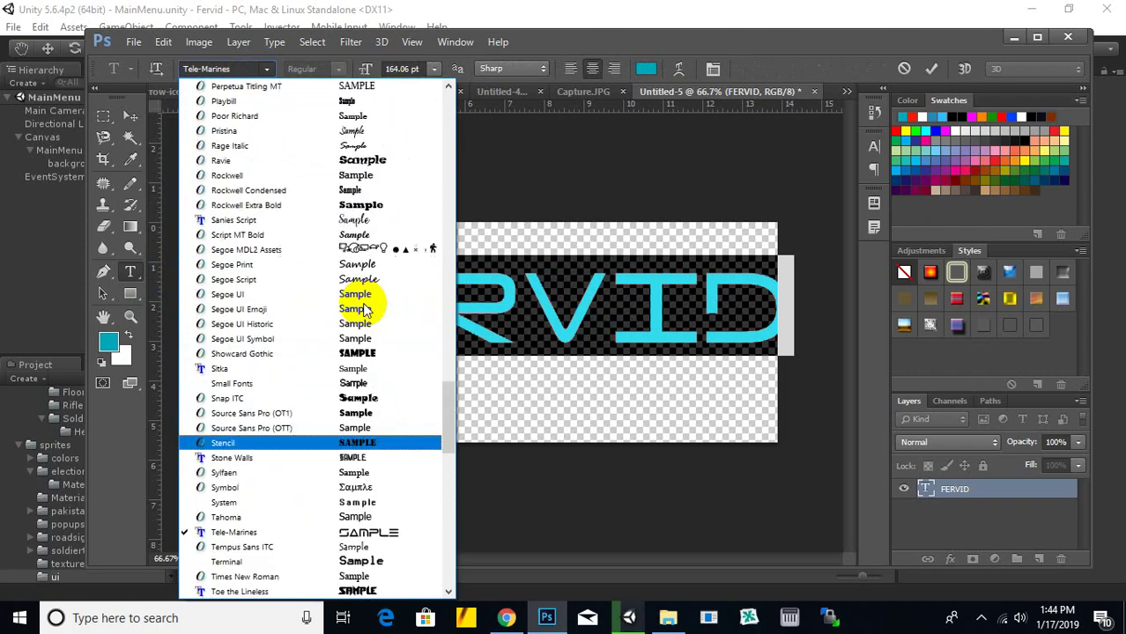
scroll(369, 305, "up", 3)
scroll(377, 322, "up", 3)
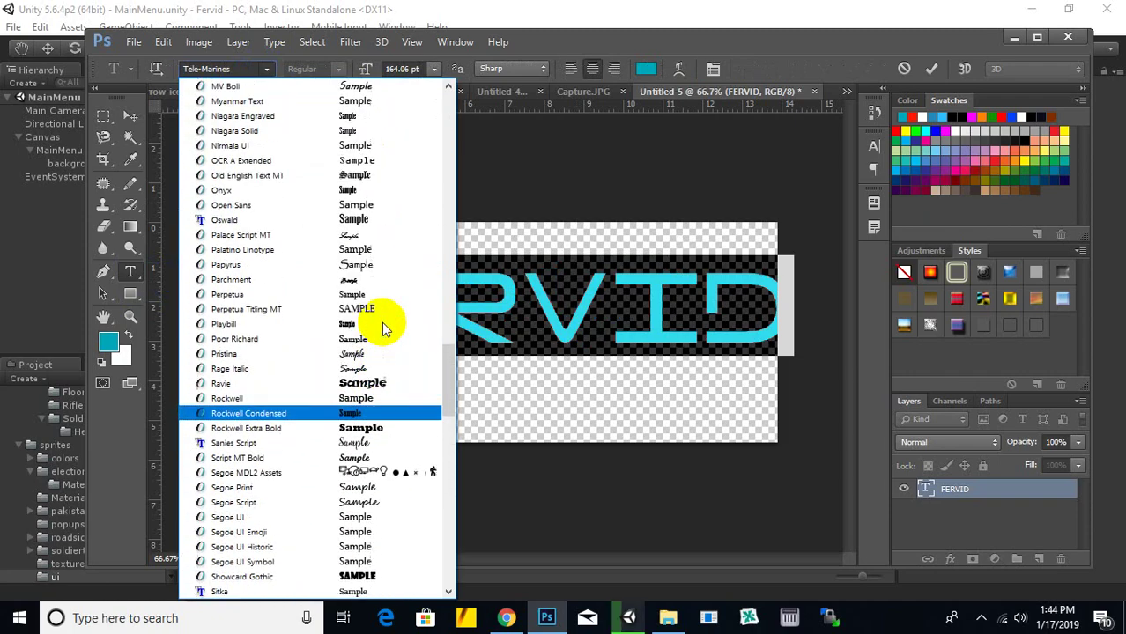
scroll(385, 328, "up", 9)
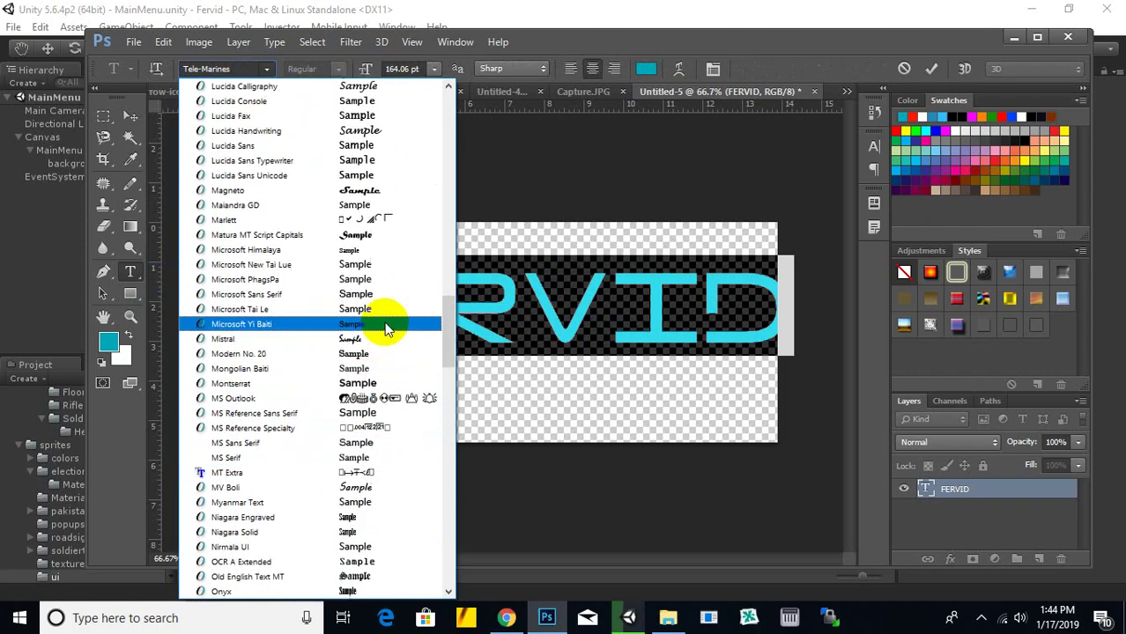
scroll(384, 329, "up", 4)
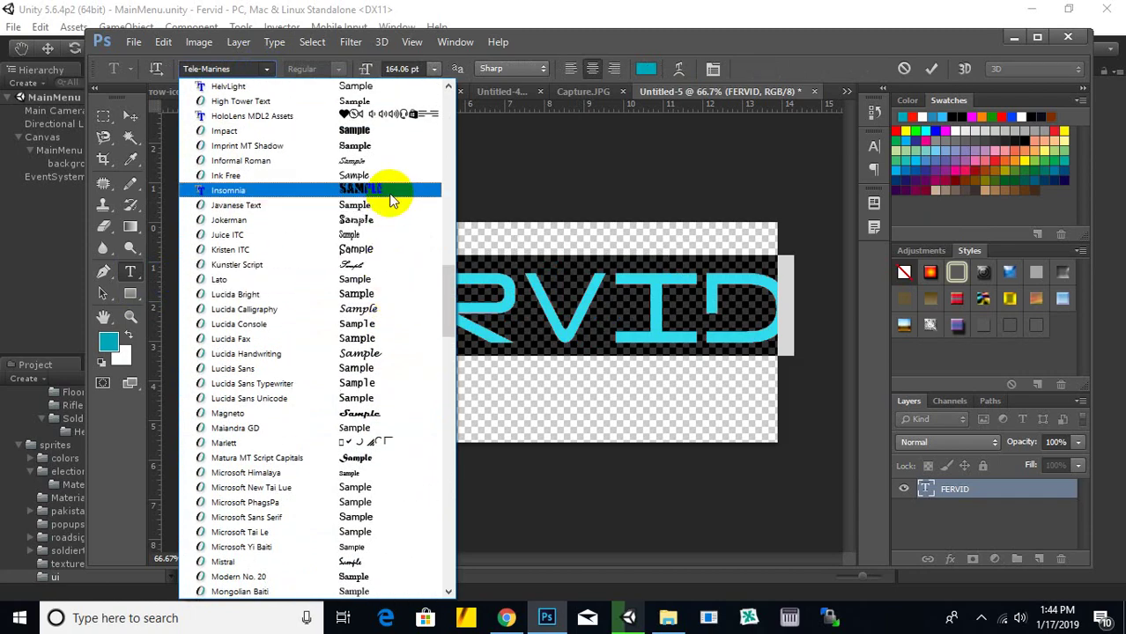
left_click(390, 183)
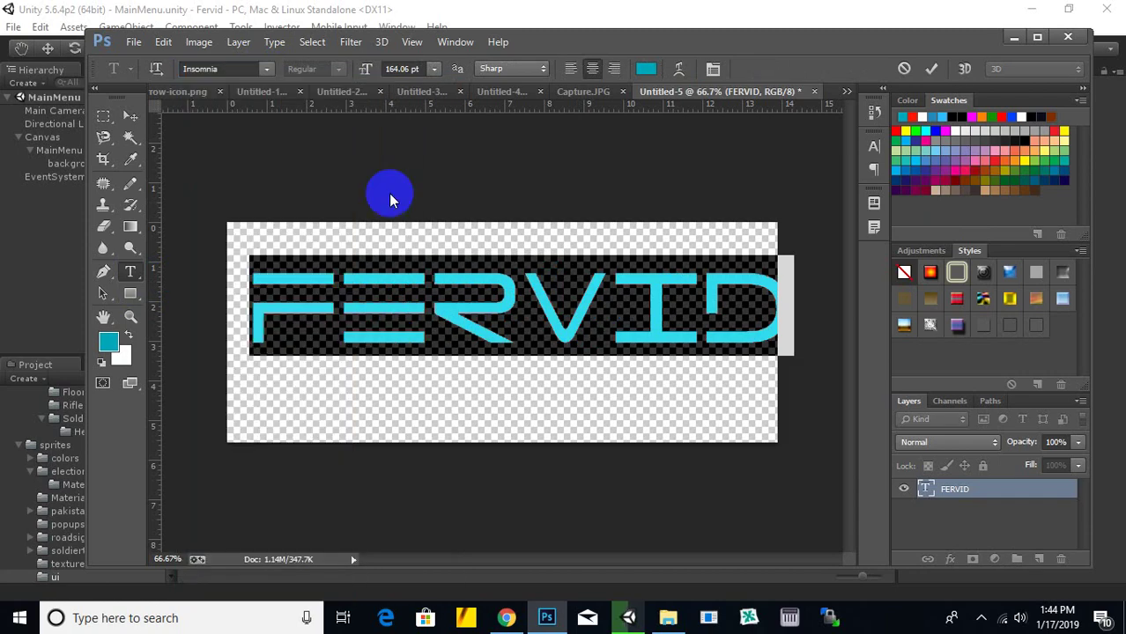
left_click(130, 117)
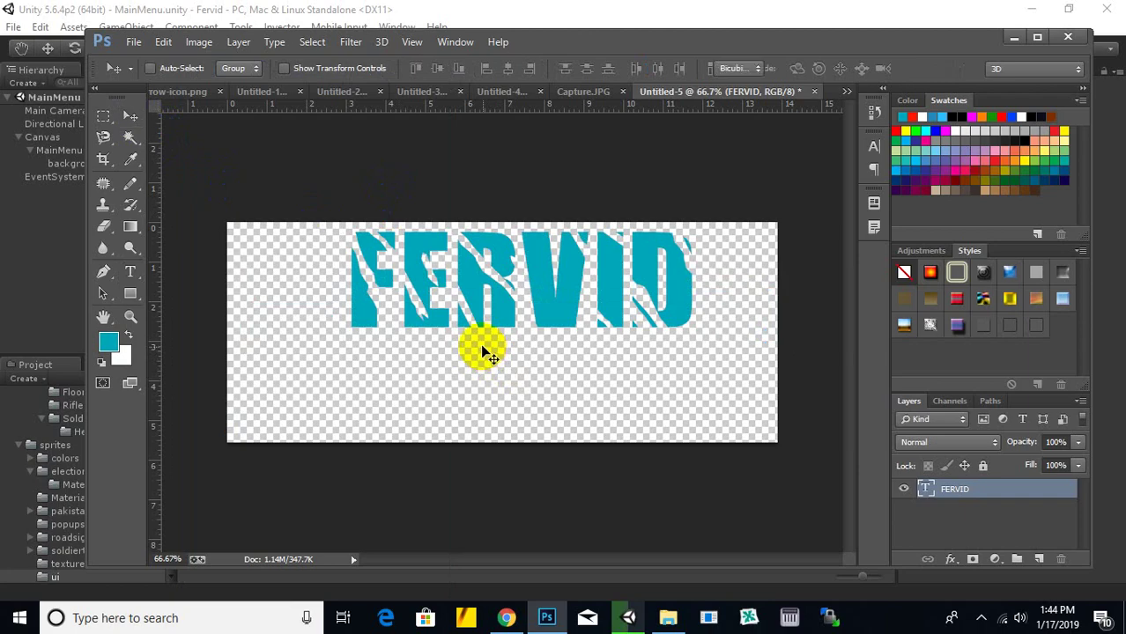
Step: Enlarge the FERVID text proportionally to about 138% and centre it horizontally near the canvas's upper edge
key("ctrl+t")
left_click_drag(350, 336, 275, 395)
left_click_drag(692, 363, 739, 379)
left_click_drag(570, 307, 573, 311)
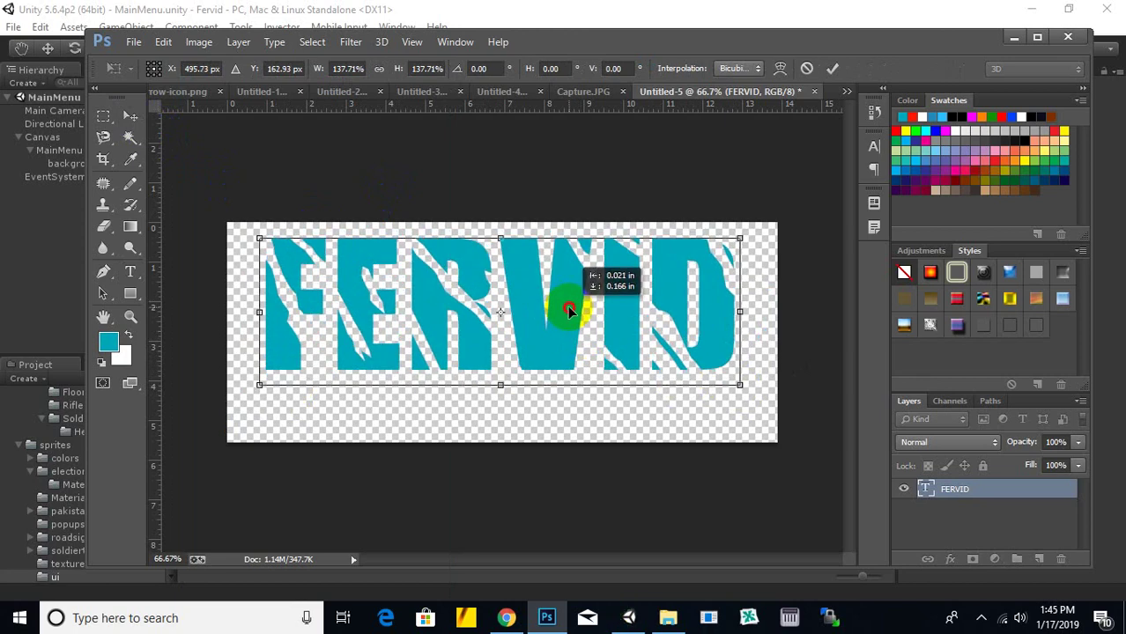
key("Return")
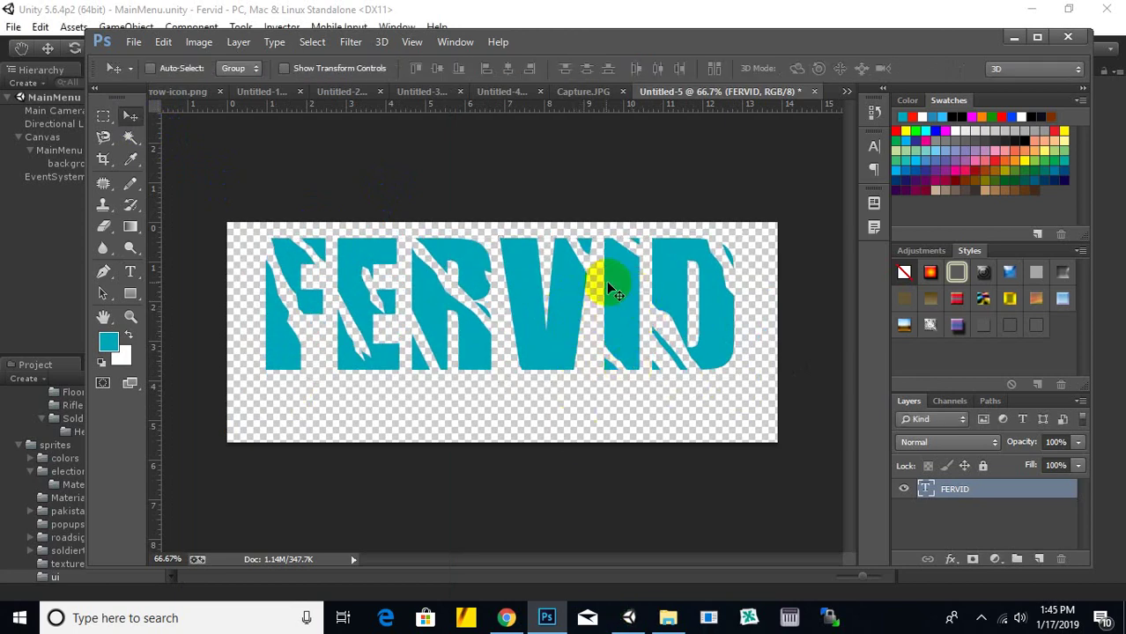
Step: Place the image bullets_PNG35556.png from the Desktop folder into the FERVID document in Photoshop
left_click(678, 618)
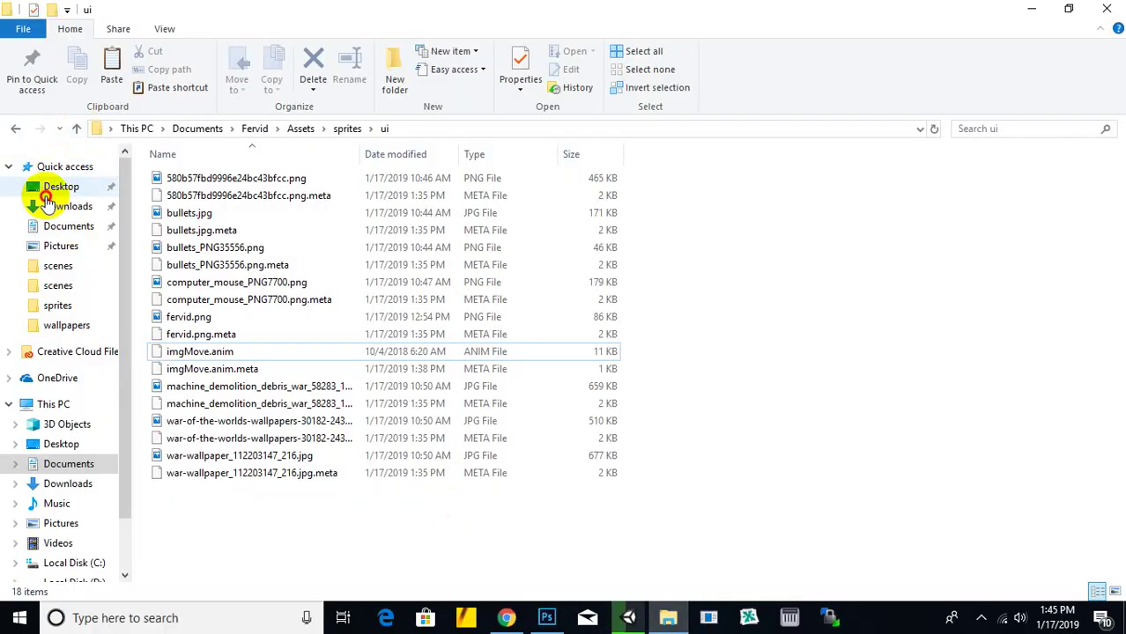
left_click(46, 194)
scroll(799, 421, "down", 2)
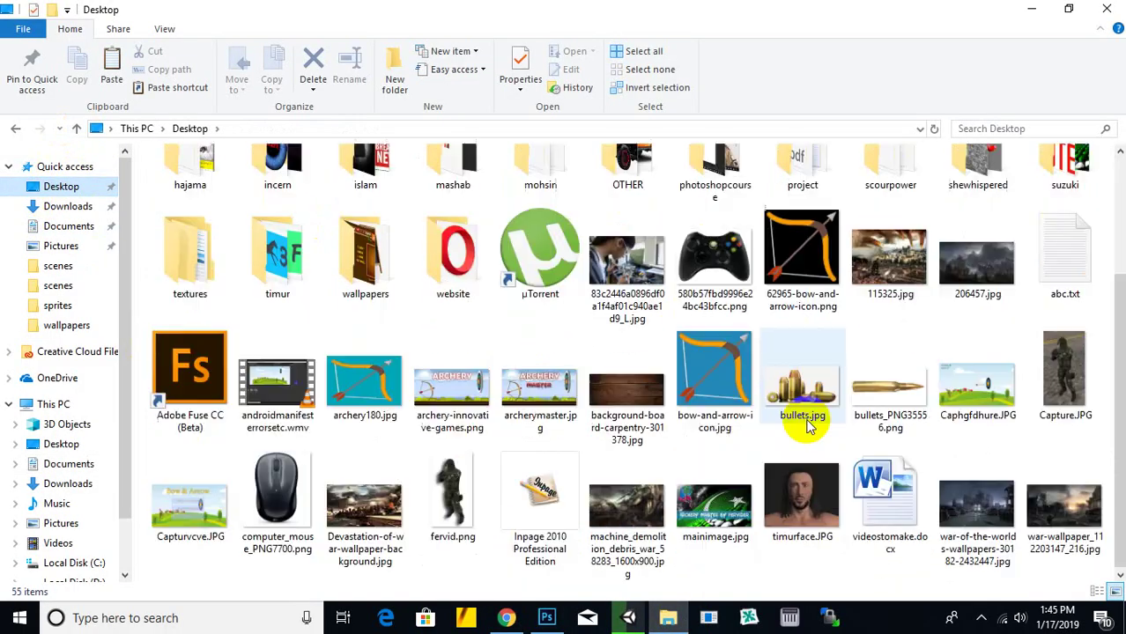
left_click_drag(895, 396, 596, 411)
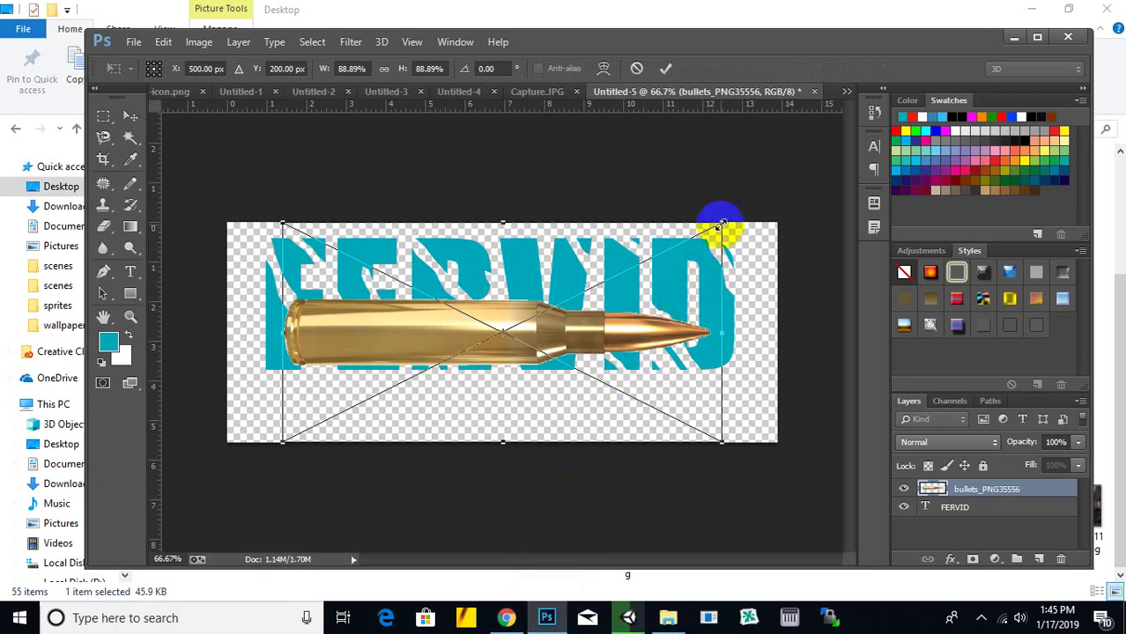
Step: Rotate the bullet upright by about -90° and scale it to about 28% by 52%, fitting it over the letter I
left_click_drag(721, 225, 622, 232)
left_click_drag(661, 310, 672, 310)
left_click_drag(573, 323, 564, 315)
left_click_drag(675, 310, 682, 310)
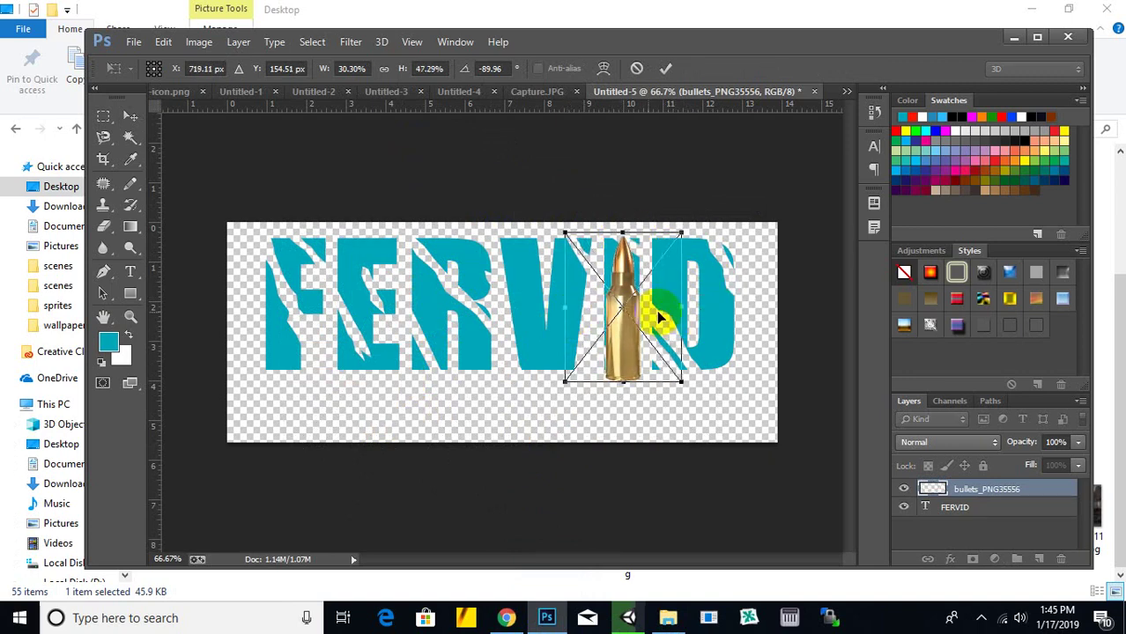
left_click_drag(560, 308, 556, 309)
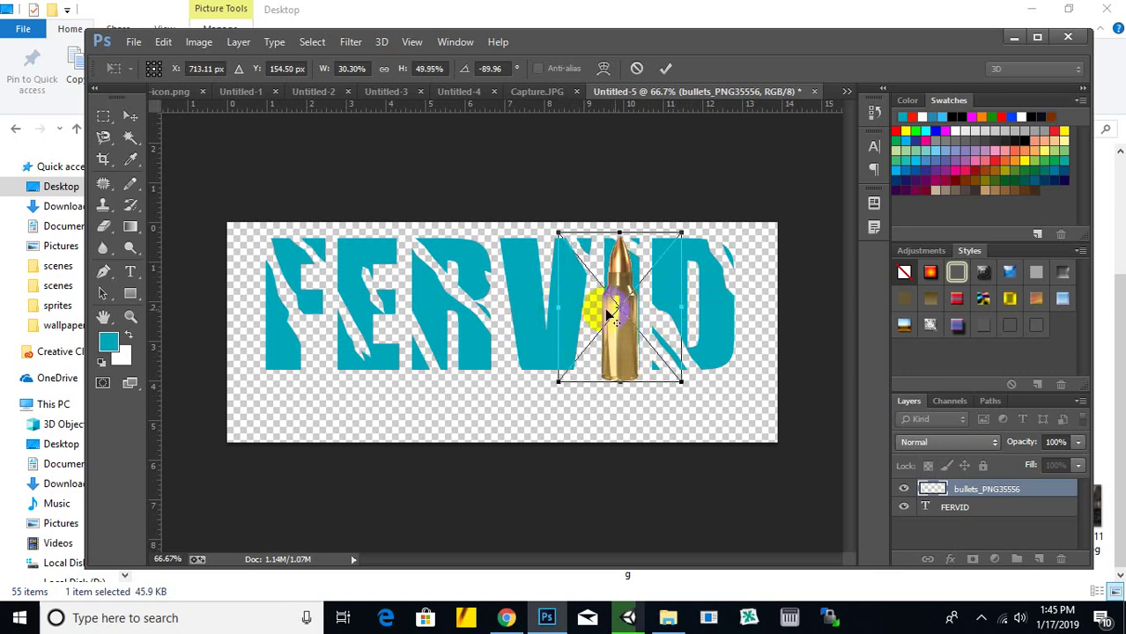
left_click_drag(675, 308, 683, 302)
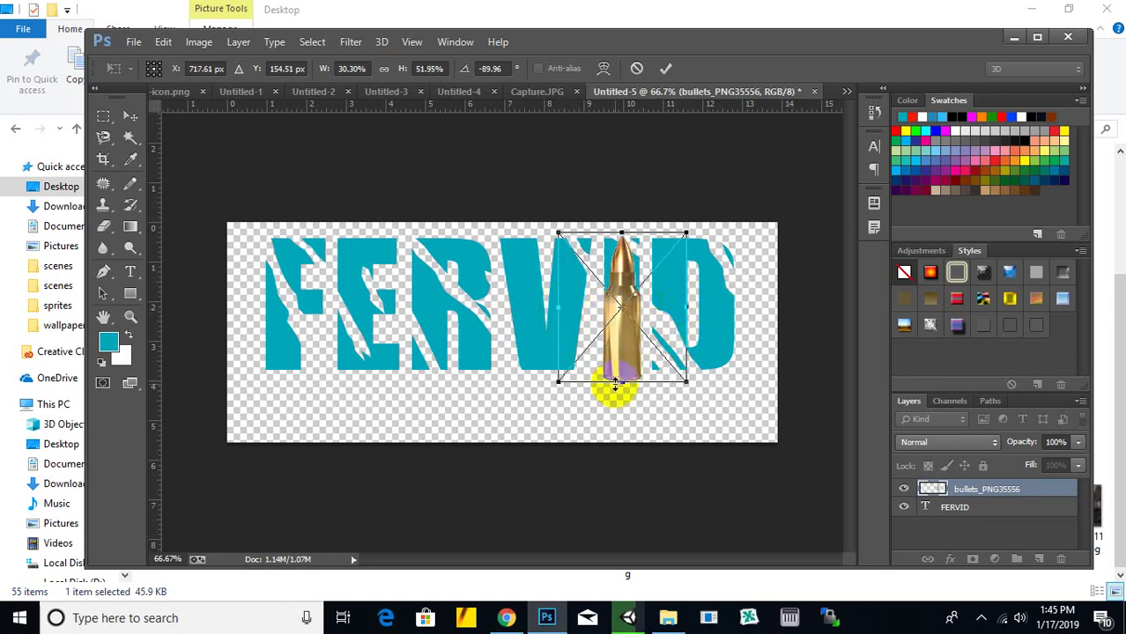
left_click_drag(616, 382, 617, 380)
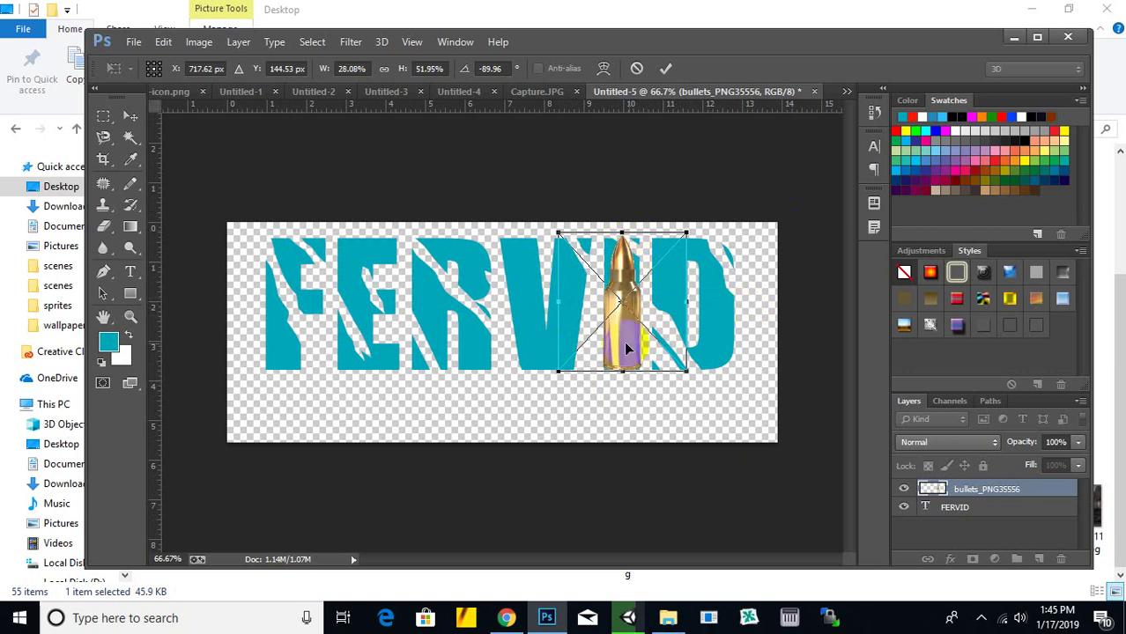
double_click(664, 342)
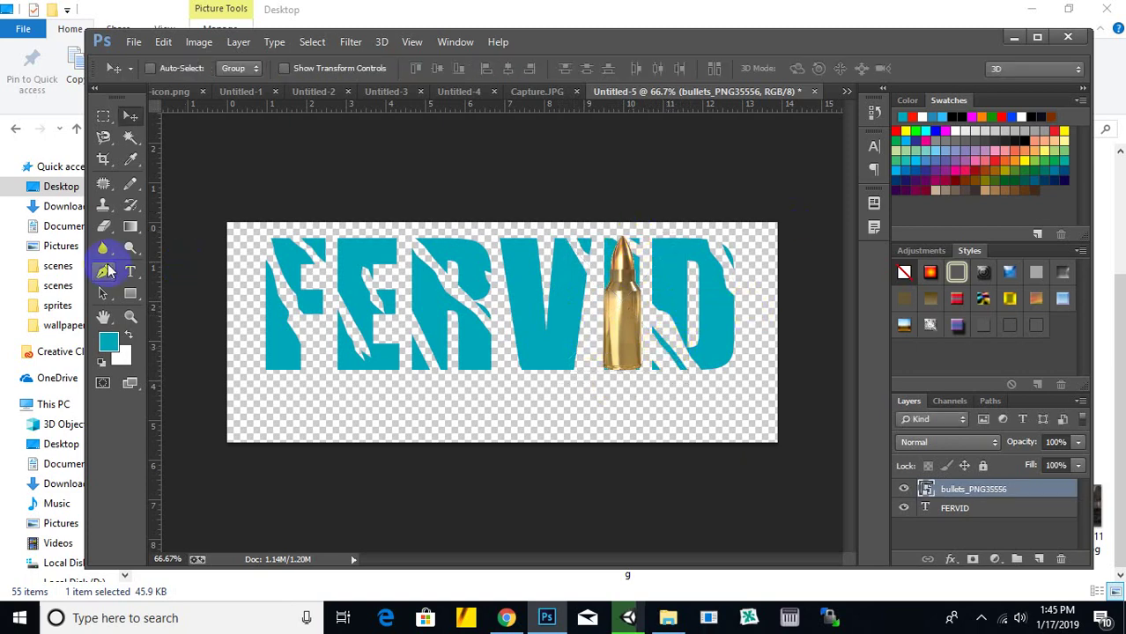
Step: Replace the letter I in the FERVID text with a blank gap wide enough for the bullet
key("t")
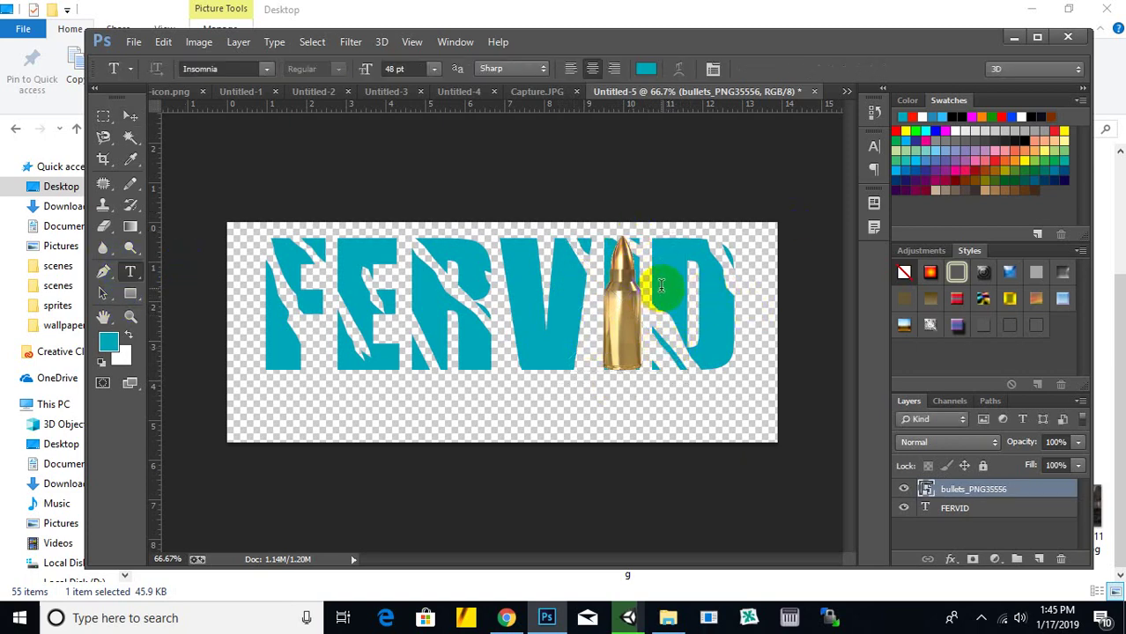
left_click(661, 284)
key("alt+Right")
key("alt+Right")
key("alt+Right")
key("alt+Right")
key("alt+Right")
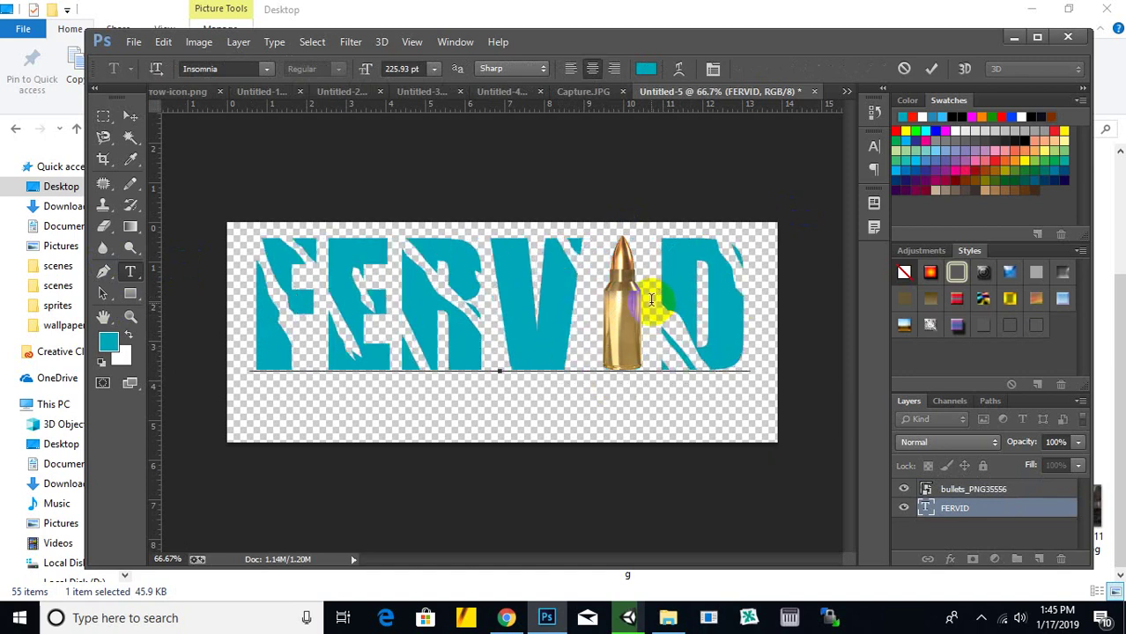
left_click(128, 116)
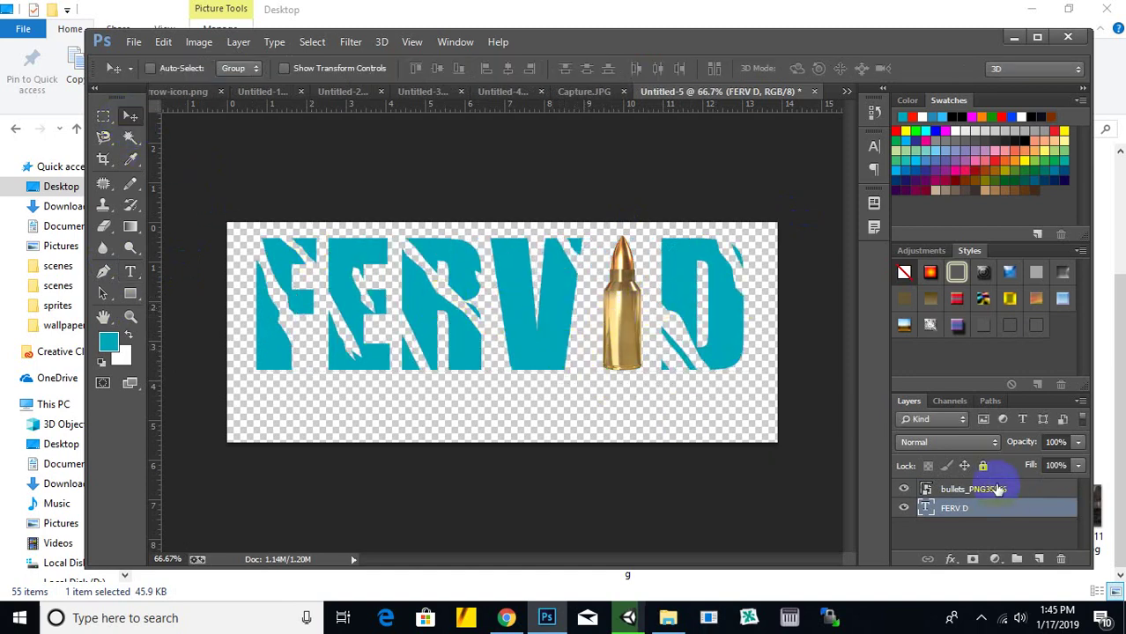
Step: Apply Bevel & Emboss and Drop Shadow layer effects to the FERV D text layer, keeping their default settings
right_click(968, 509)
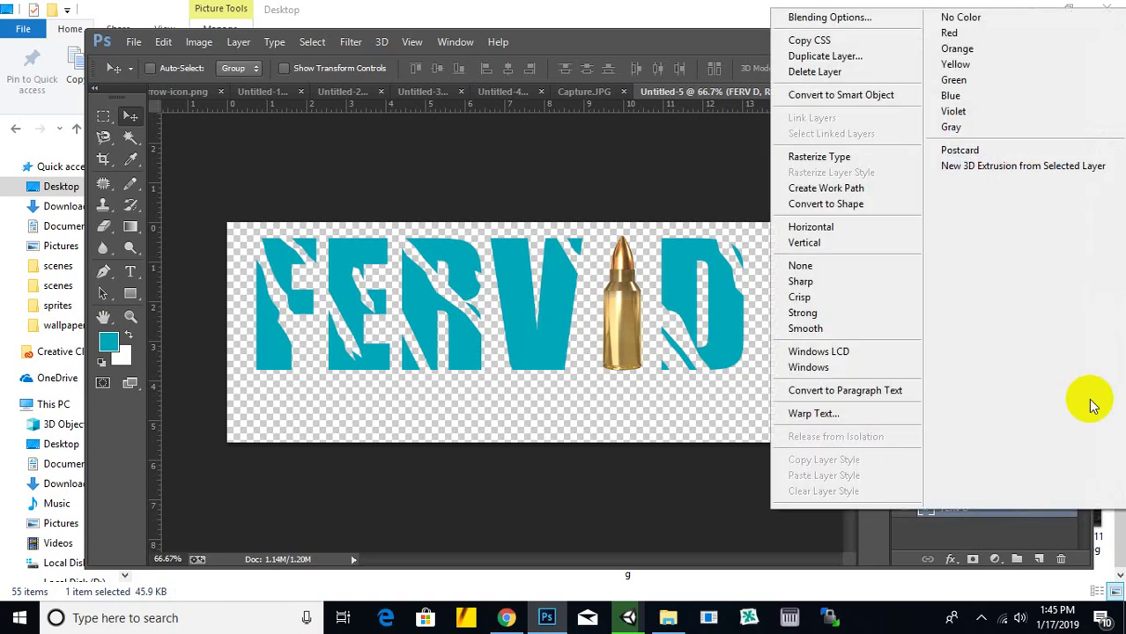
left_click(891, 16)
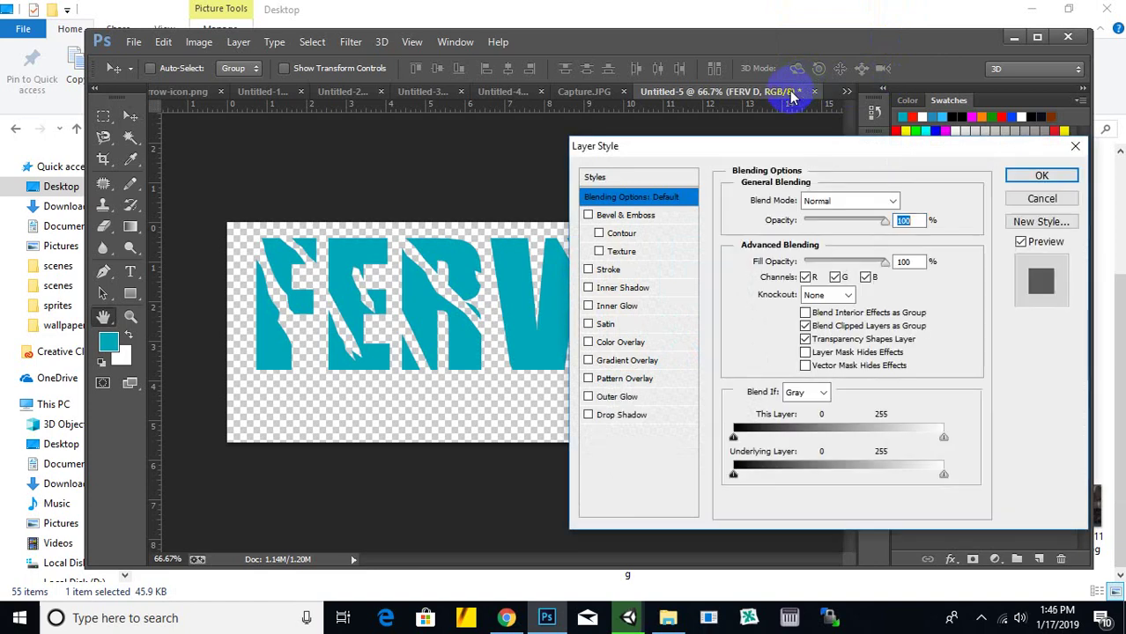
left_click(619, 215)
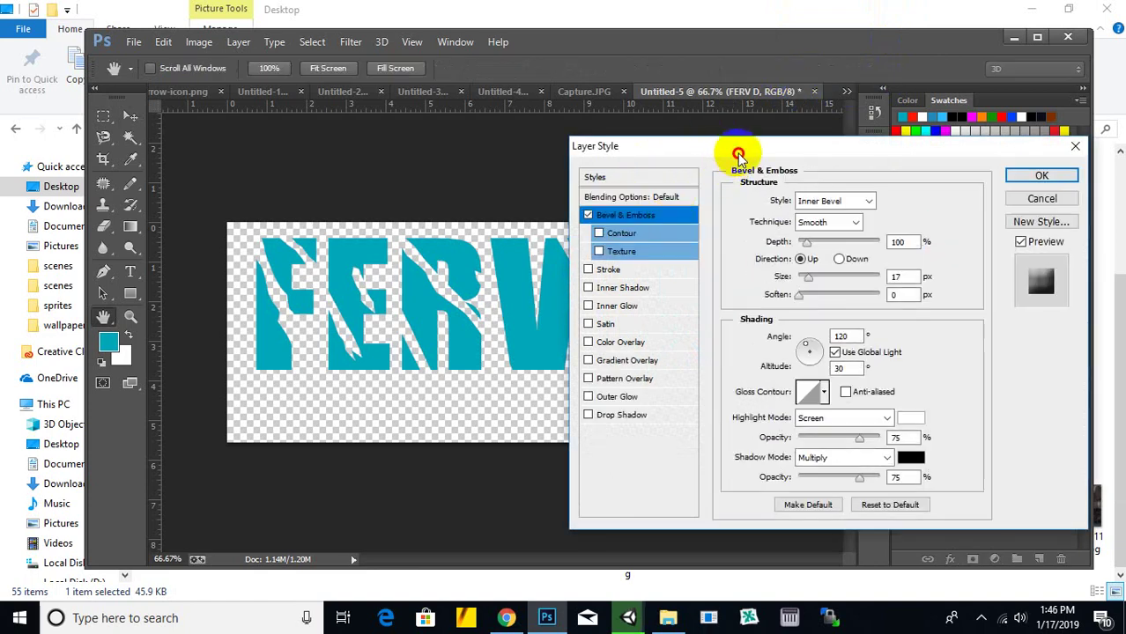
left_click_drag(731, 155, 785, 152)
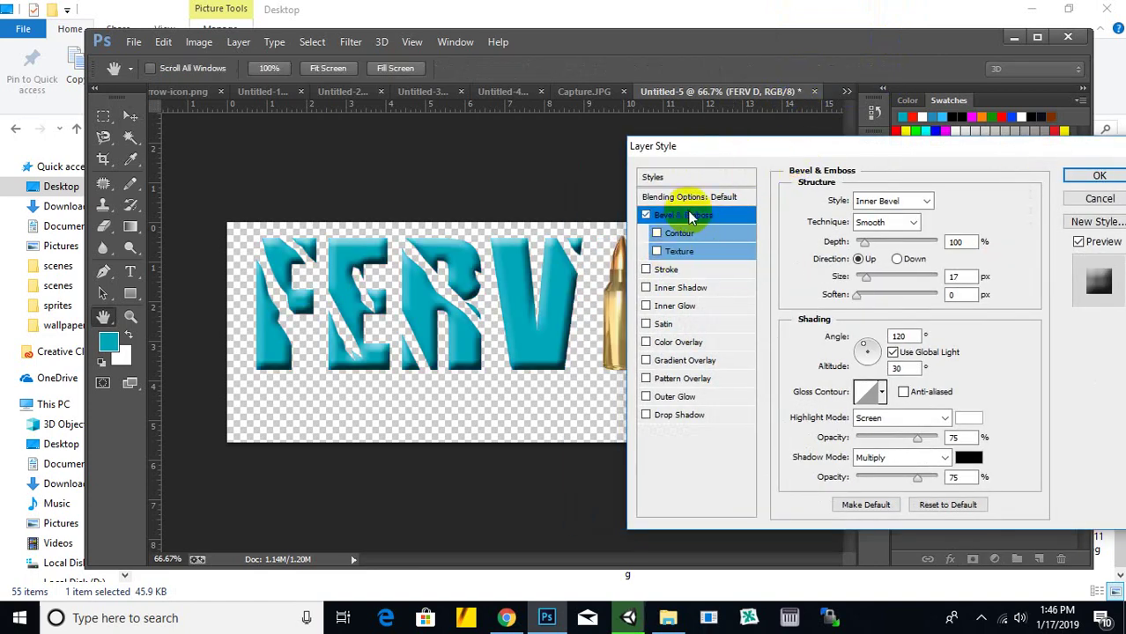
left_click(646, 415)
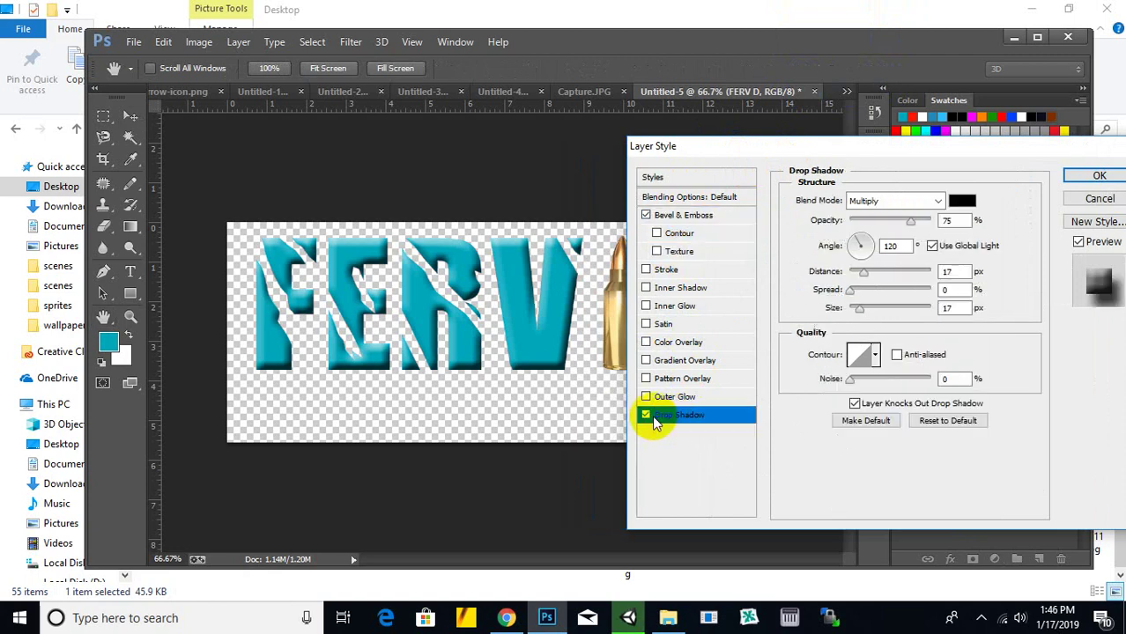
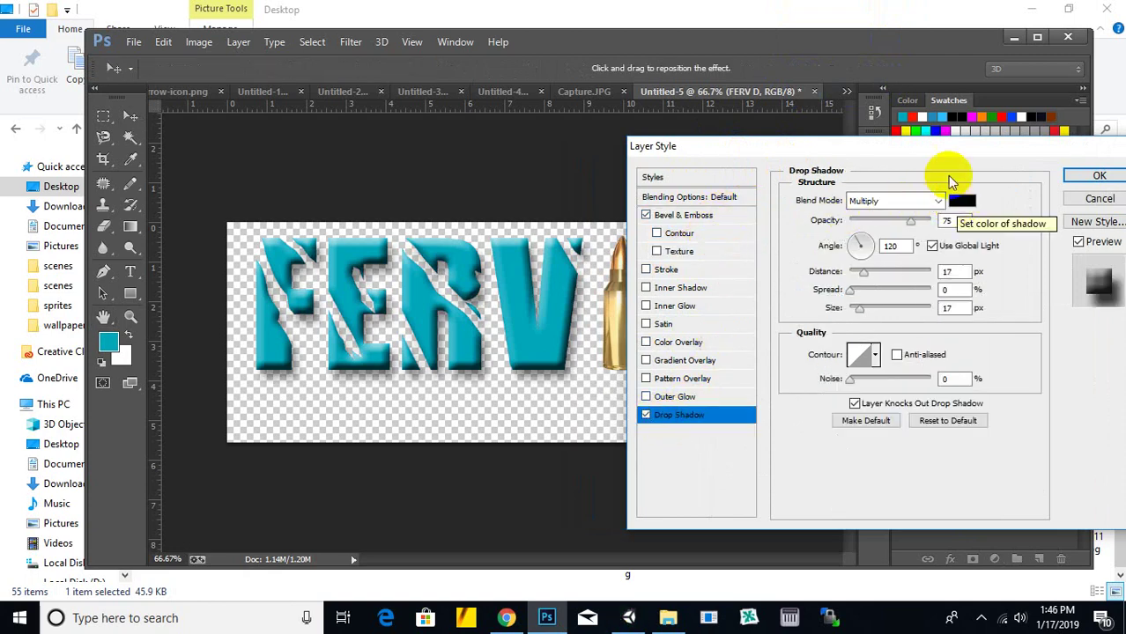
left_click_drag(943, 147, 802, 128)
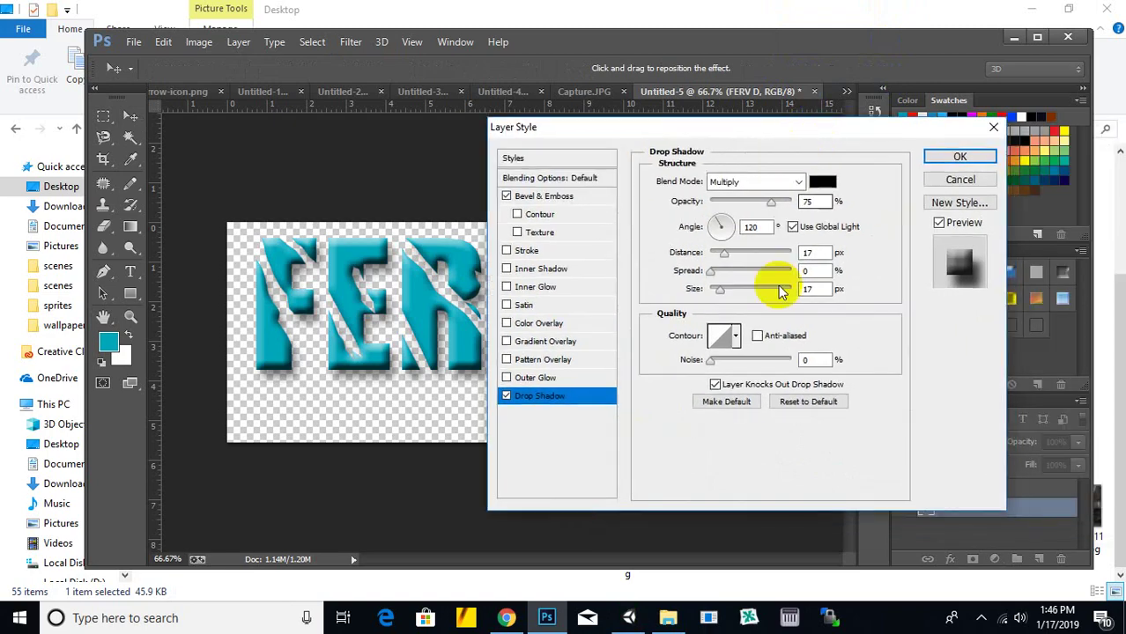
left_click(965, 158)
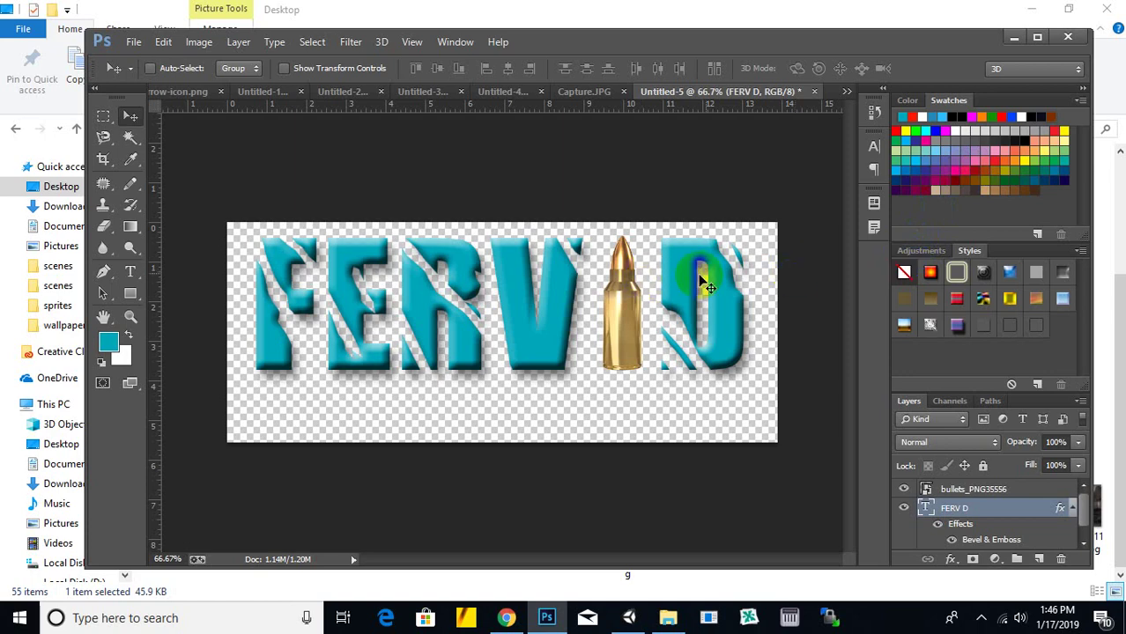
Step: Add a new text line reading ONE MAN ARMY beneath the FERVID lettering
left_click(129, 275)
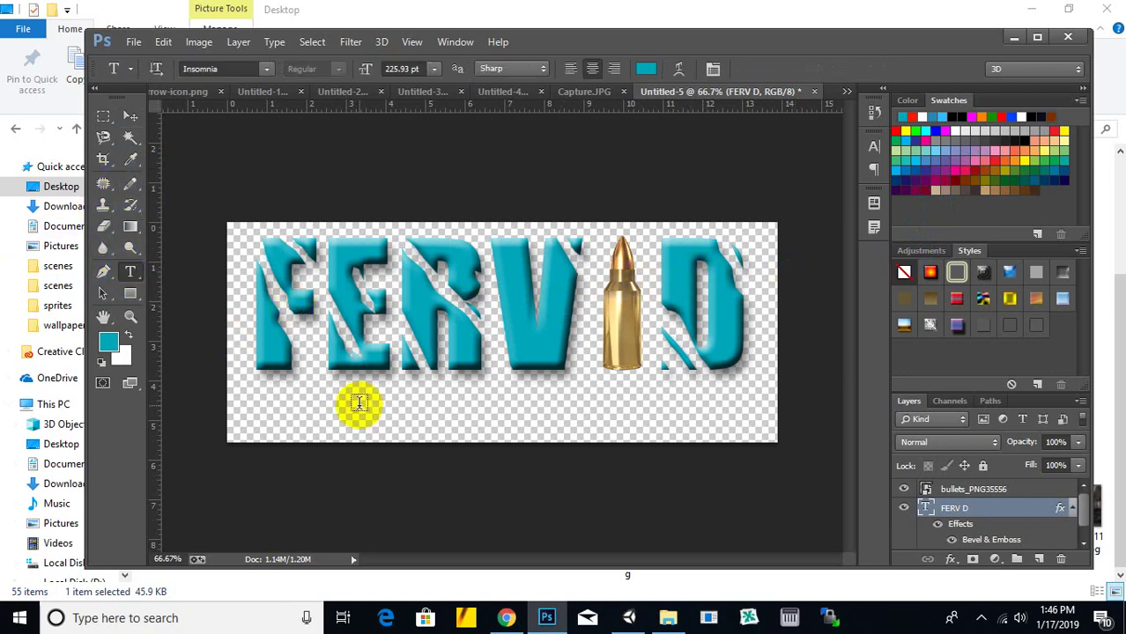
left_click(359, 404)
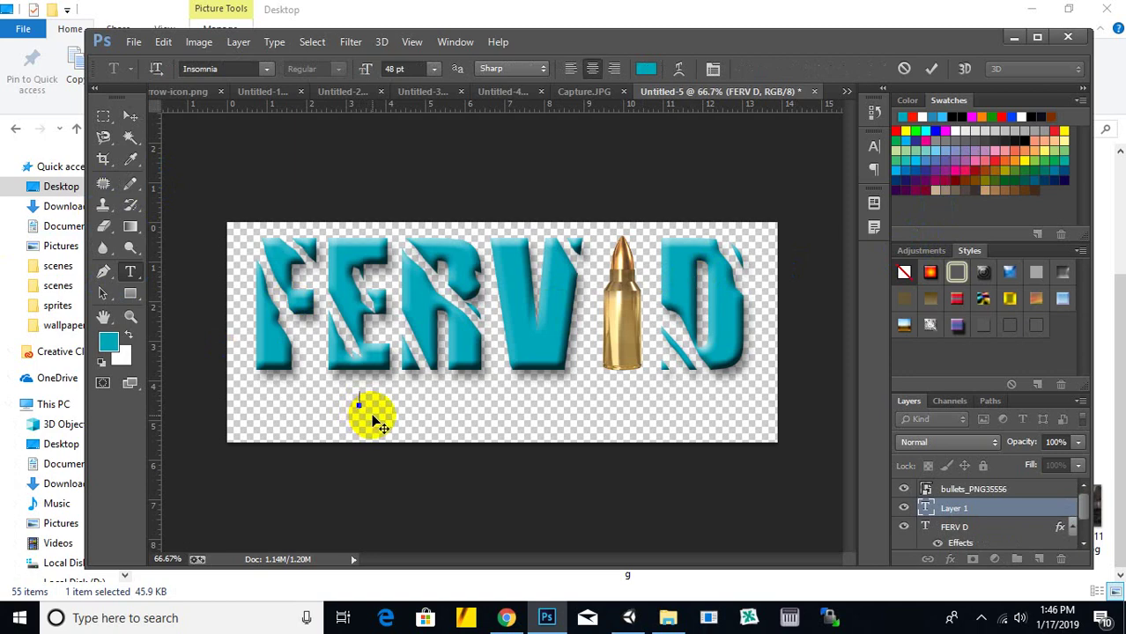
type("ONE ")
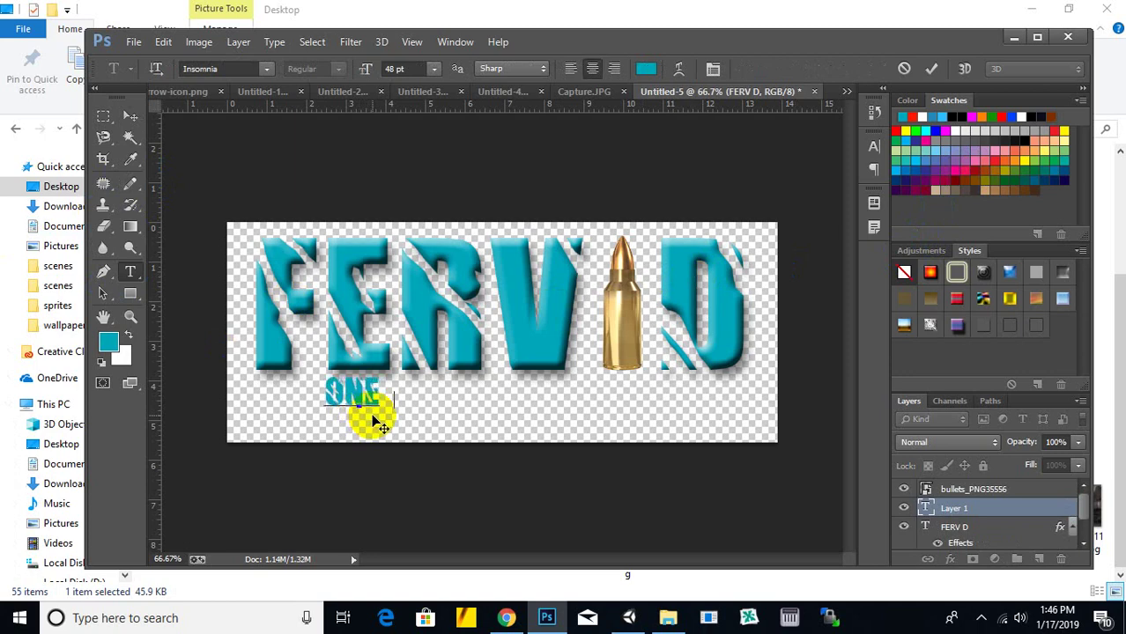
type("MAN ARM")
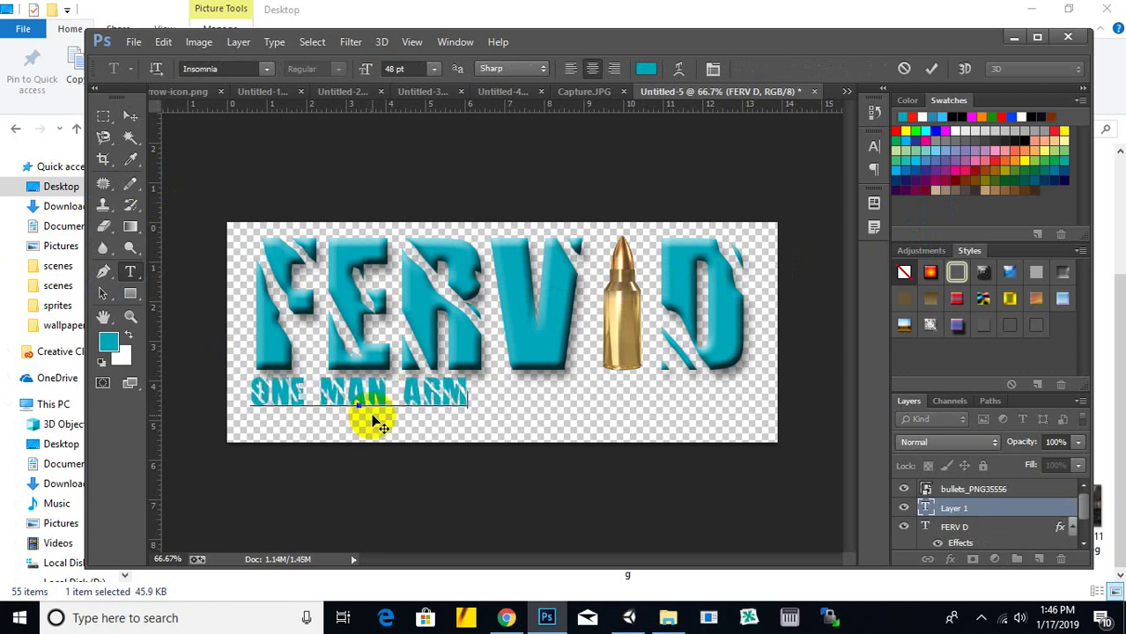
type("Y")
Step: Change the font of the whole ONE MAN ARMY text to Impact
key("ctrl+a")
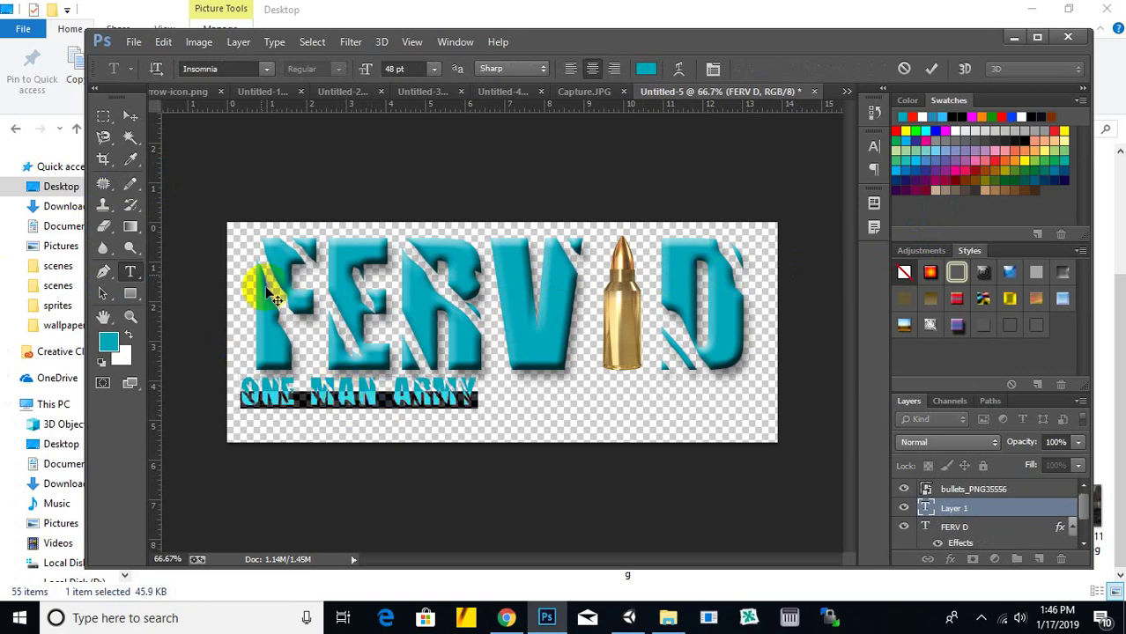
left_click(267, 77)
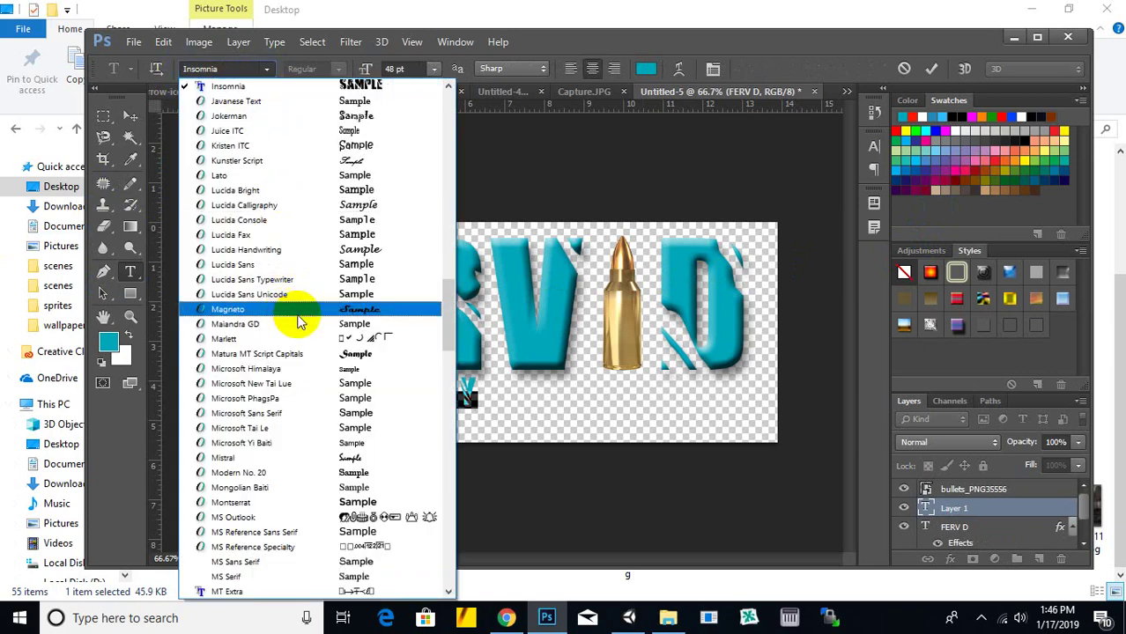
scroll(295, 318, "up", 5)
left_click(352, 295)
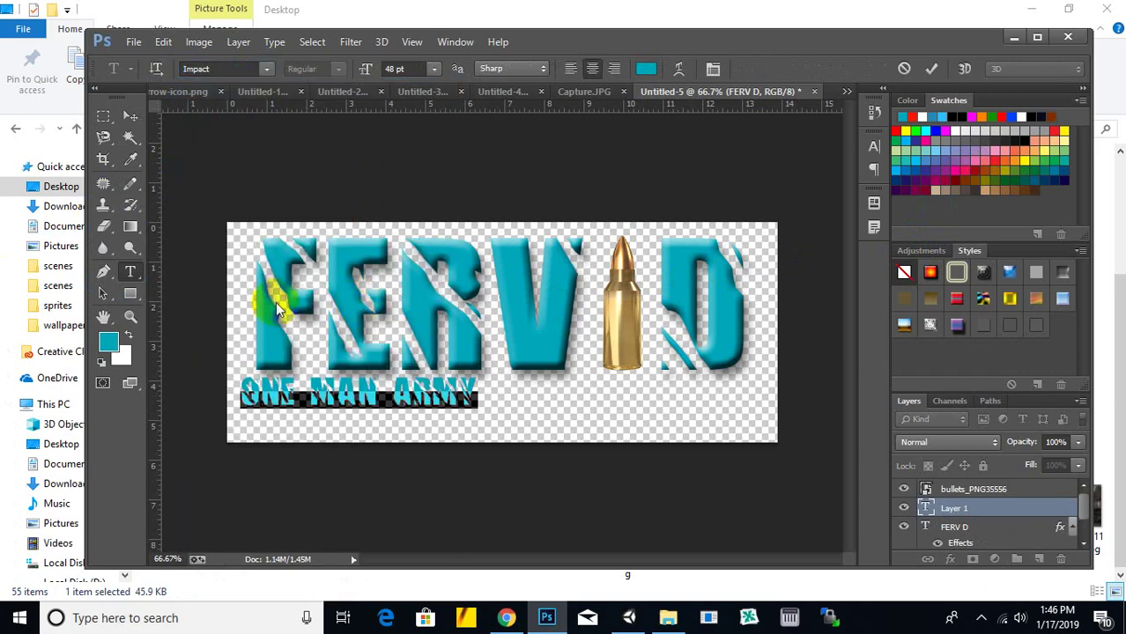
left_click(266, 71)
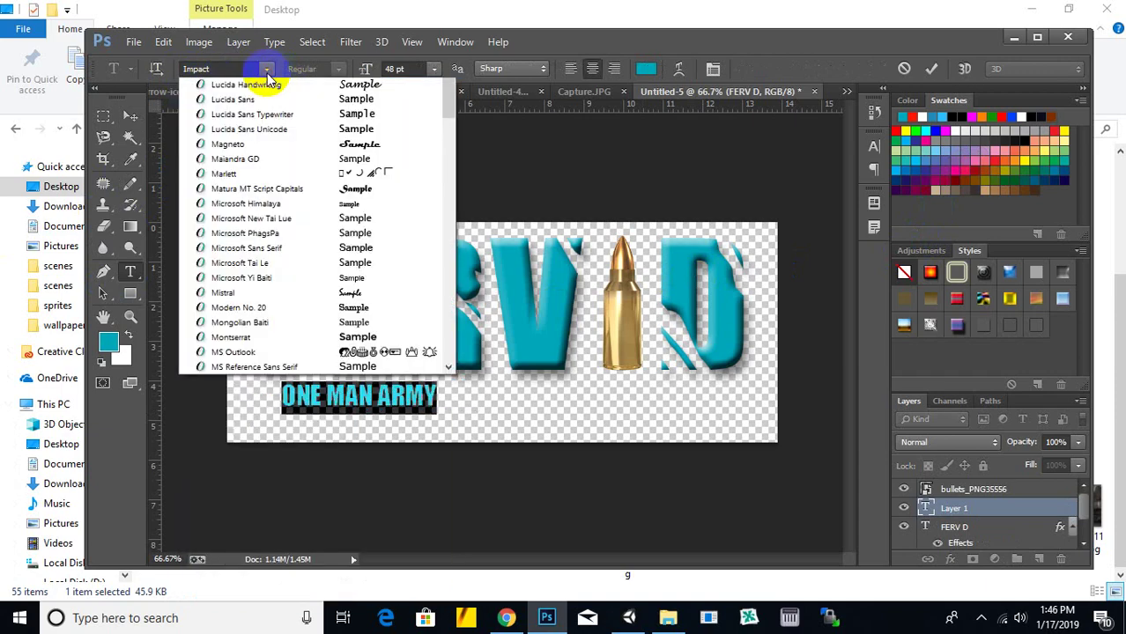
scroll(352, 251, "up", 3)
scroll(368, 245, "up", 1)
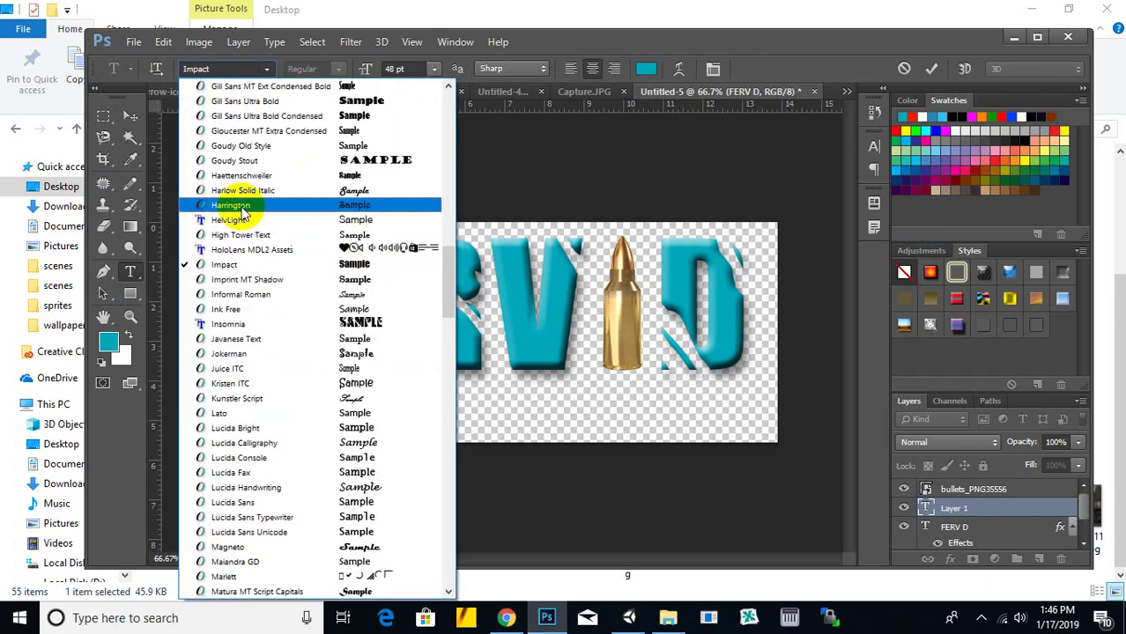
left_click(133, 110)
left_click(409, 396)
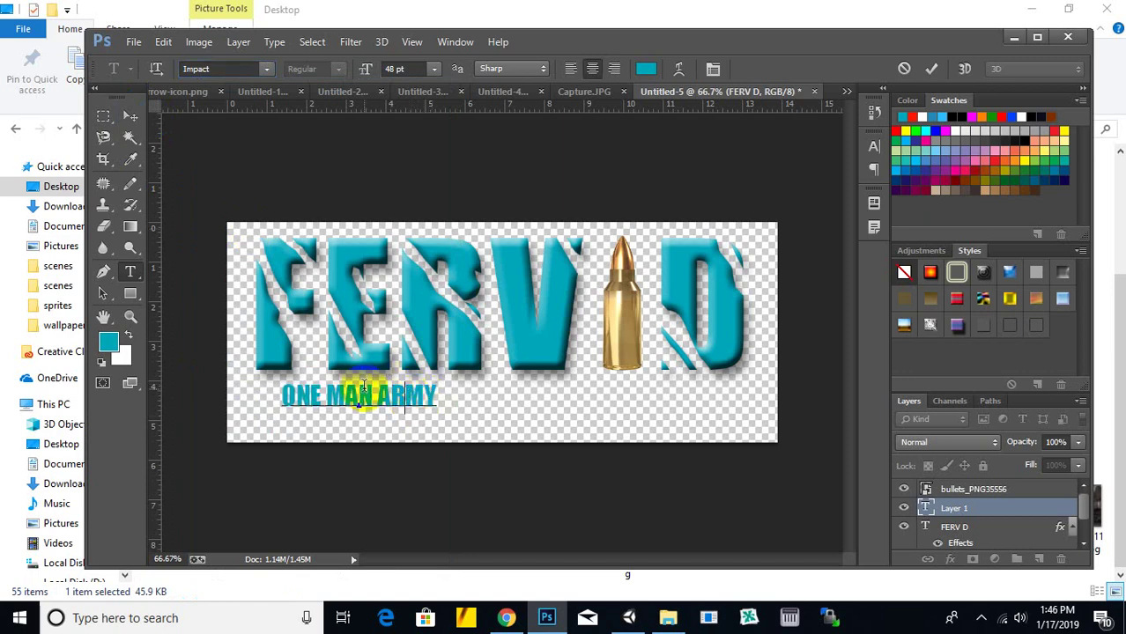
Step: Scale the ONE MAN ARMY text proportionally to about 313% so it spans the width of the FERVID lettering
left_click(130, 115)
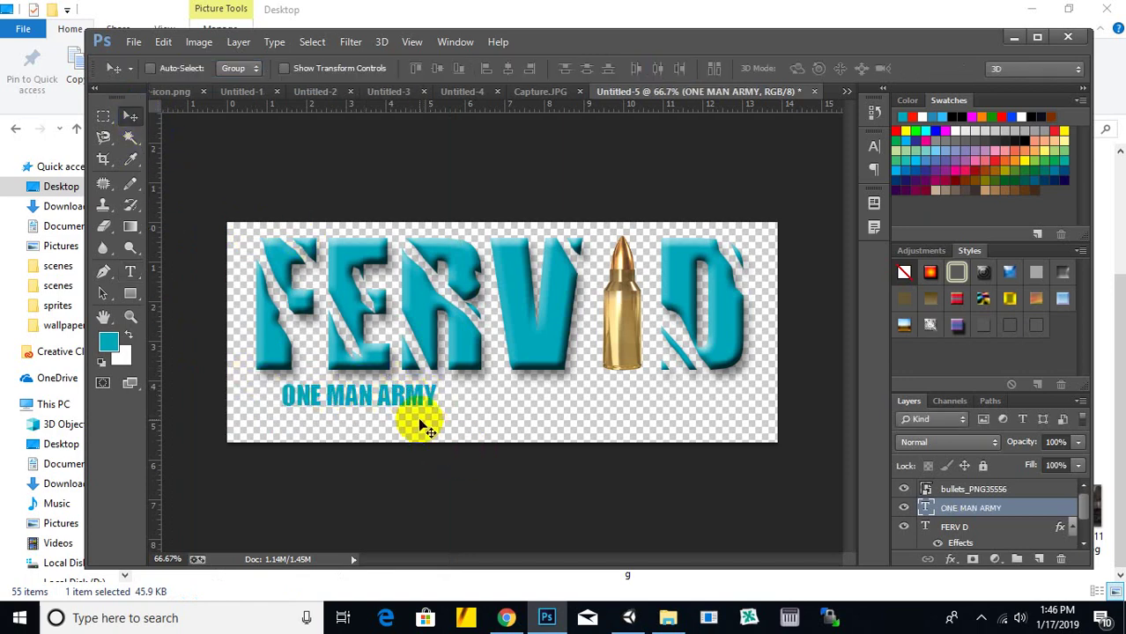
key("ctrl+t")
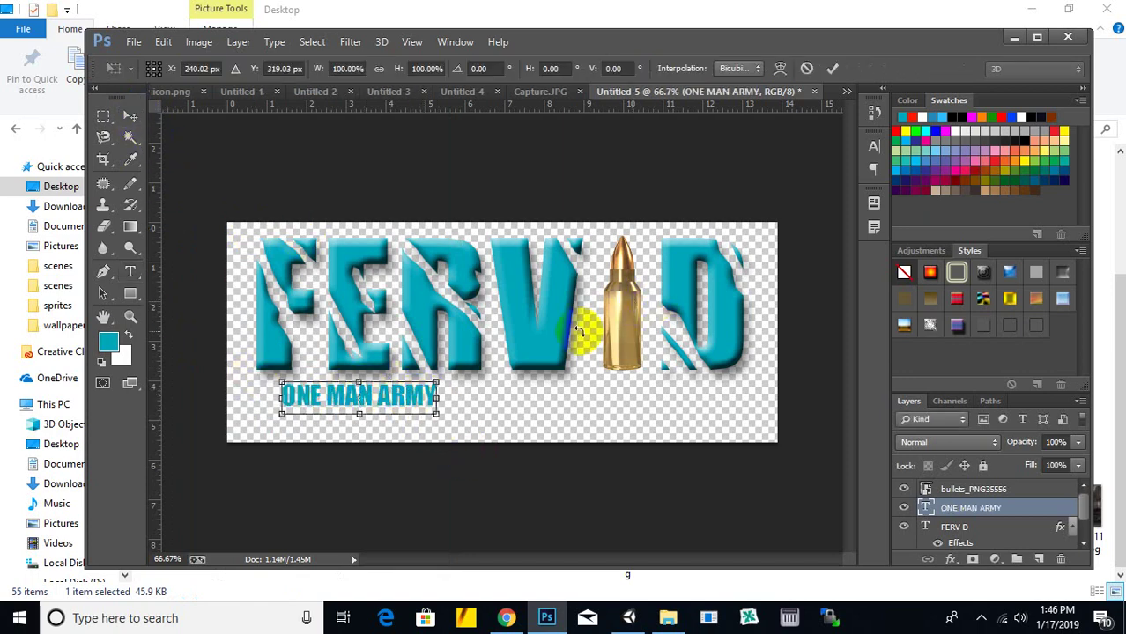
left_click_drag(439, 419, 727, 558)
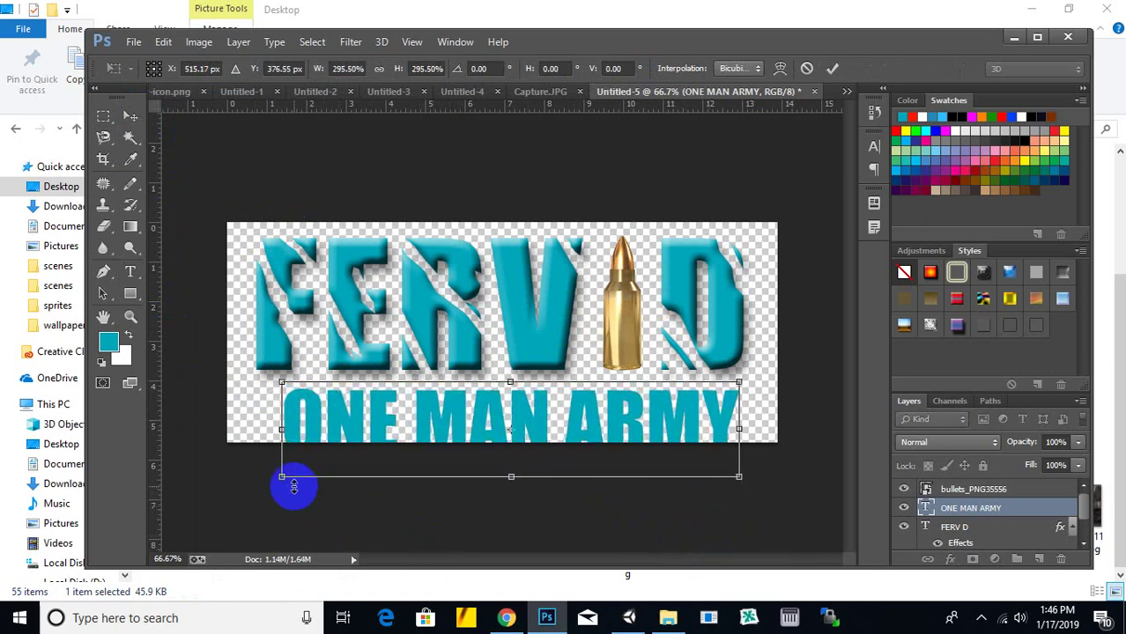
left_click_drag(284, 479, 263, 502)
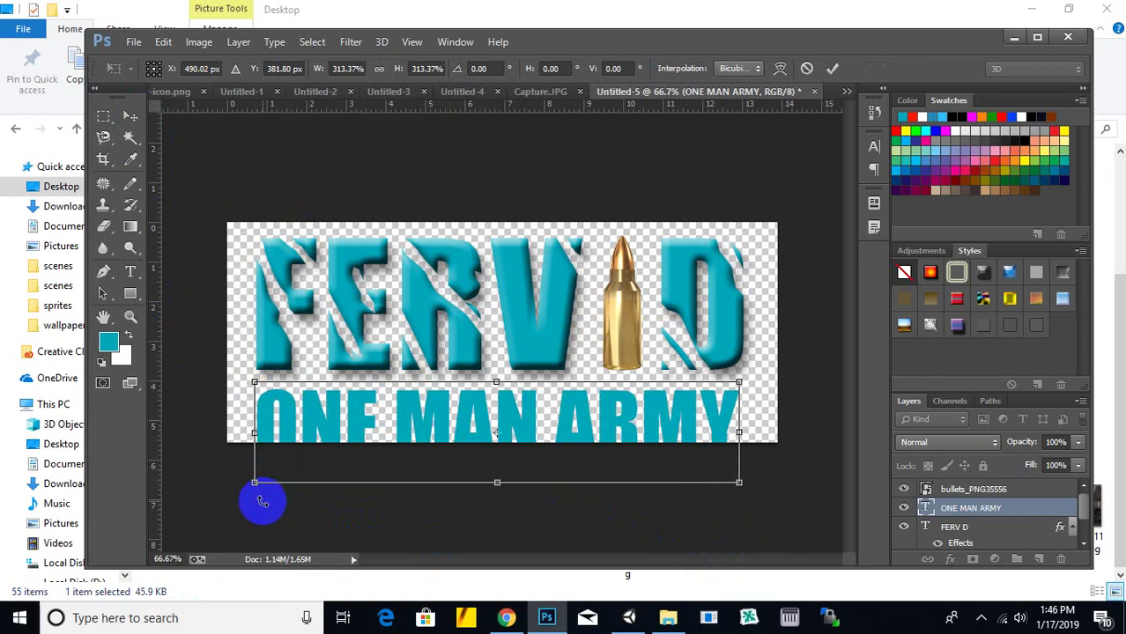
key("Return")
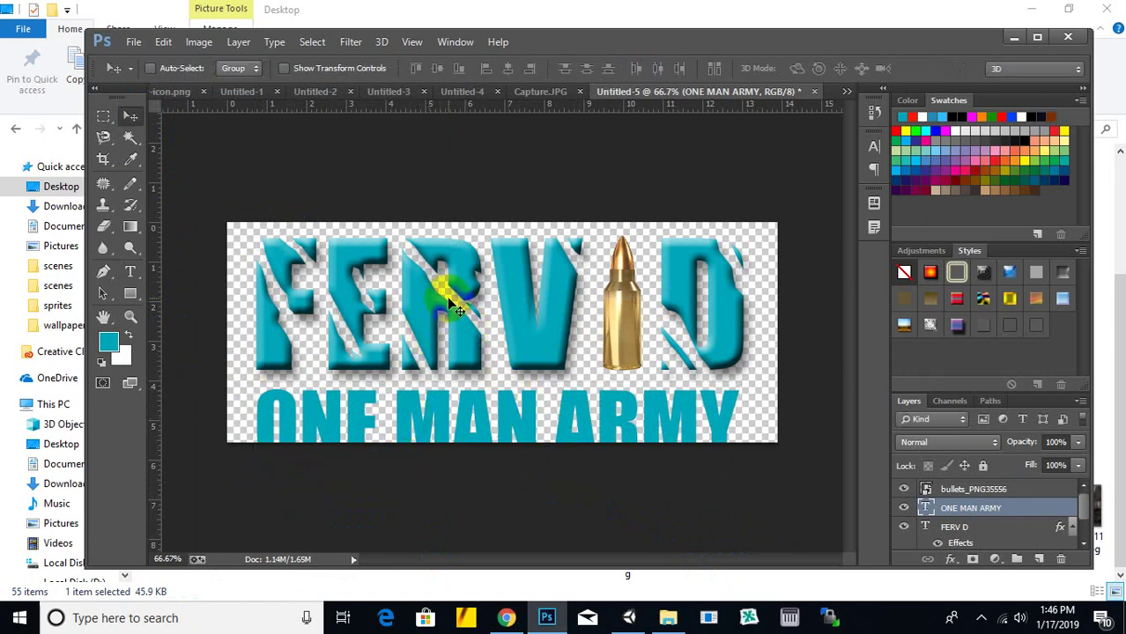
Step: Extend the canvas downward with the Crop tool to fit the whole ONE MAN ARMY line, and trim the spare space beneath it
left_click(103, 161)
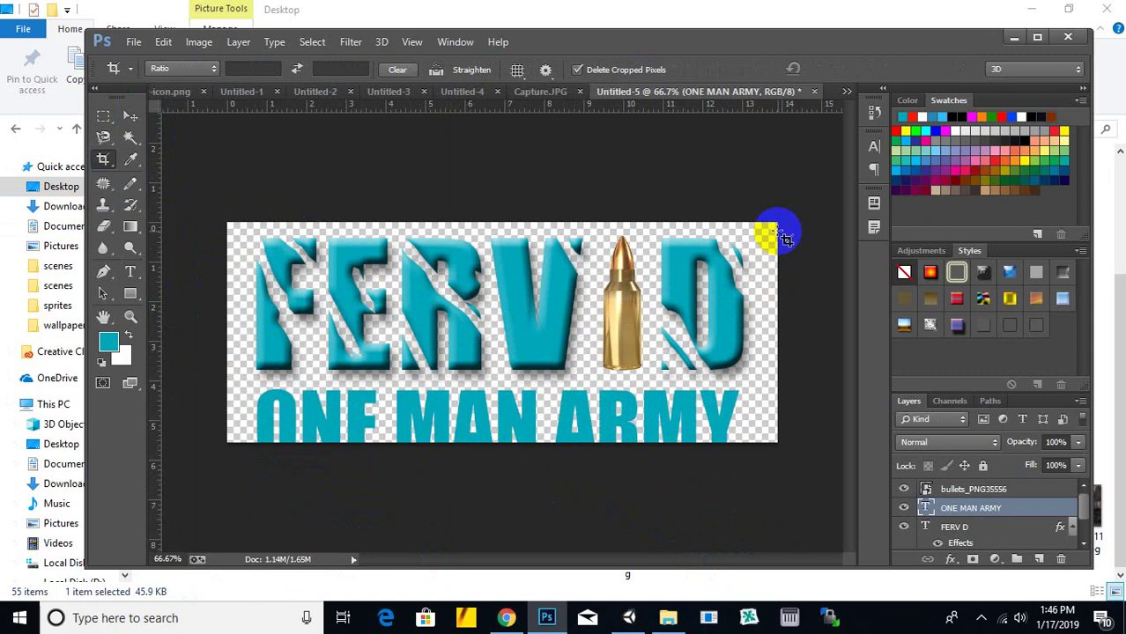
left_click_drag(791, 228, 283, 521)
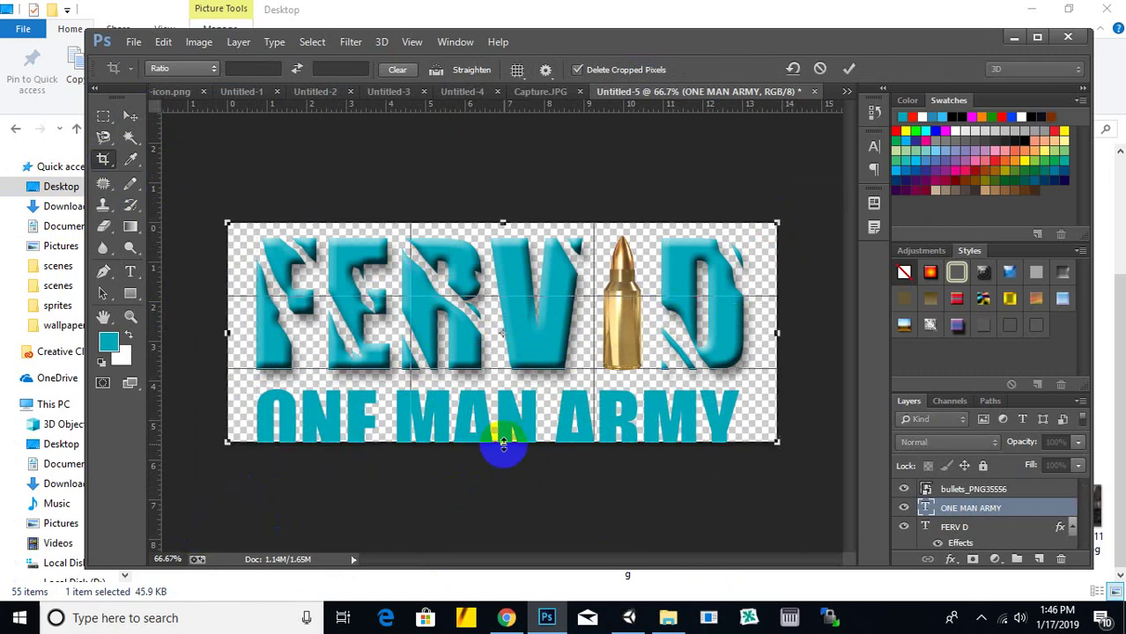
left_click_drag(503, 444, 453, 510)
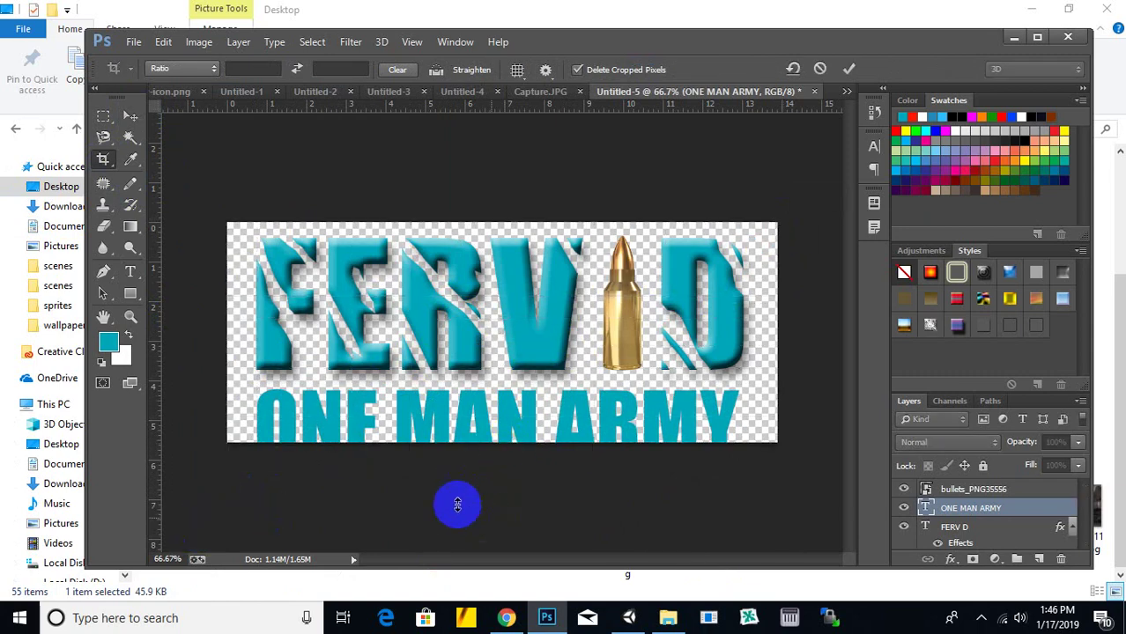
key("Return")
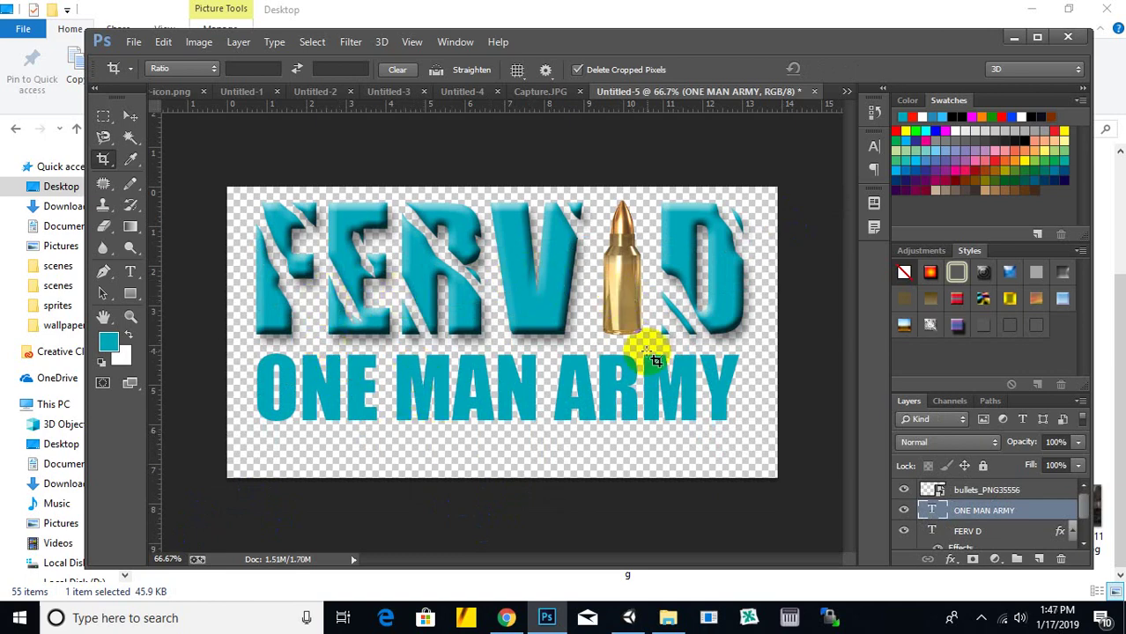
left_click_drag(790, 170, 204, 475)
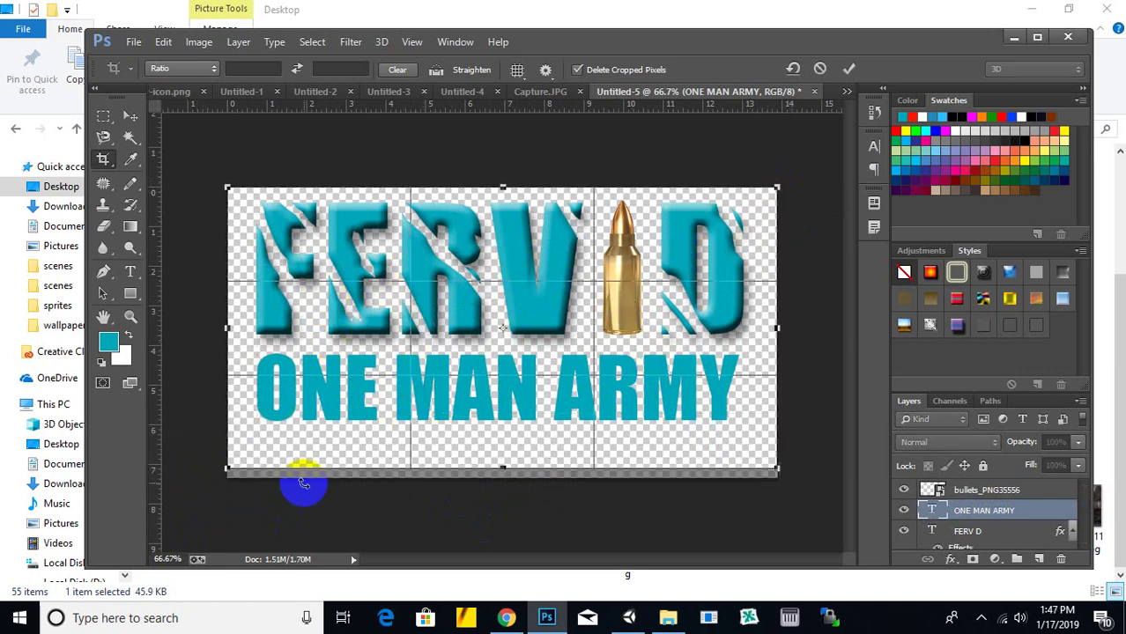
left_click_drag(475, 477, 505, 437)
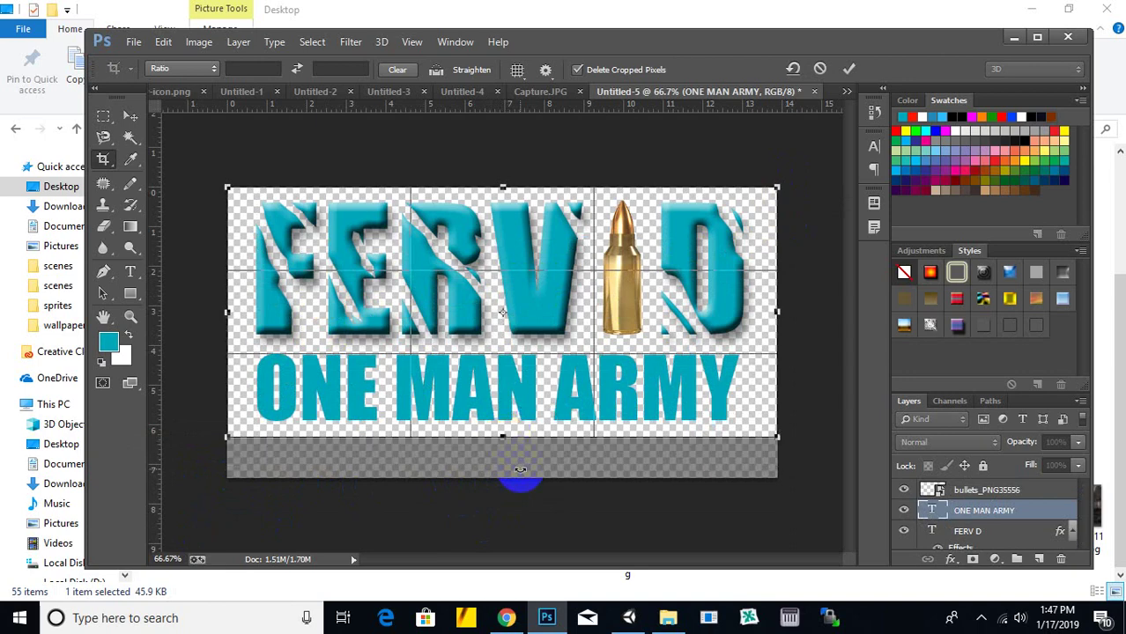
key("Return")
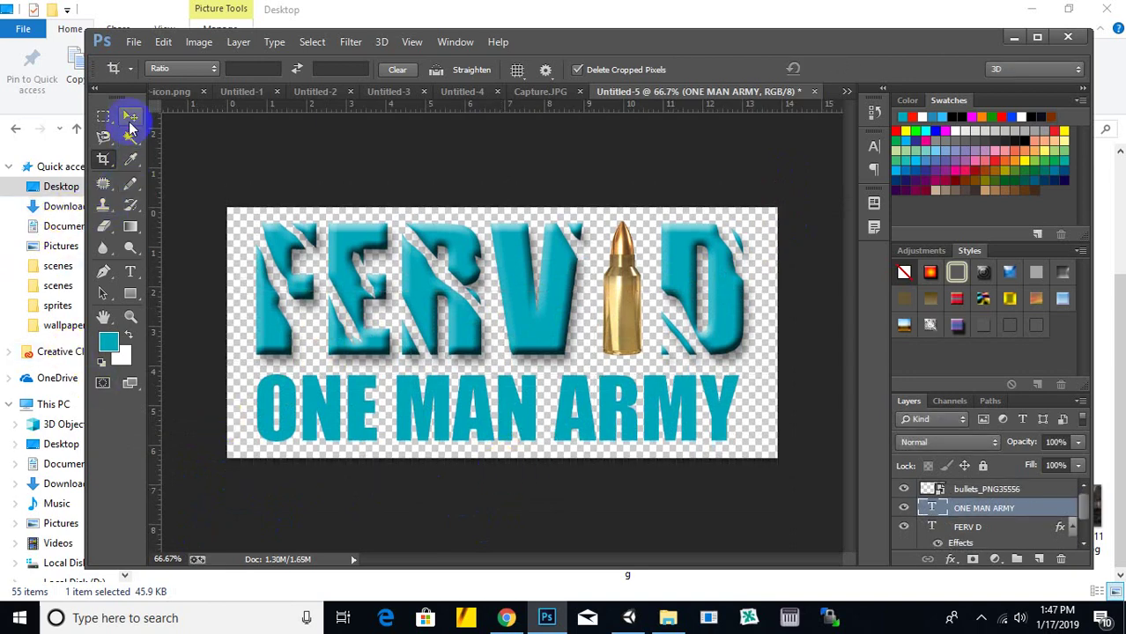
Step: Recolour the whole ONE MAN ARMY text to white, hex ffffff
left_click(130, 117)
right_click(467, 427)
left_click(507, 437)
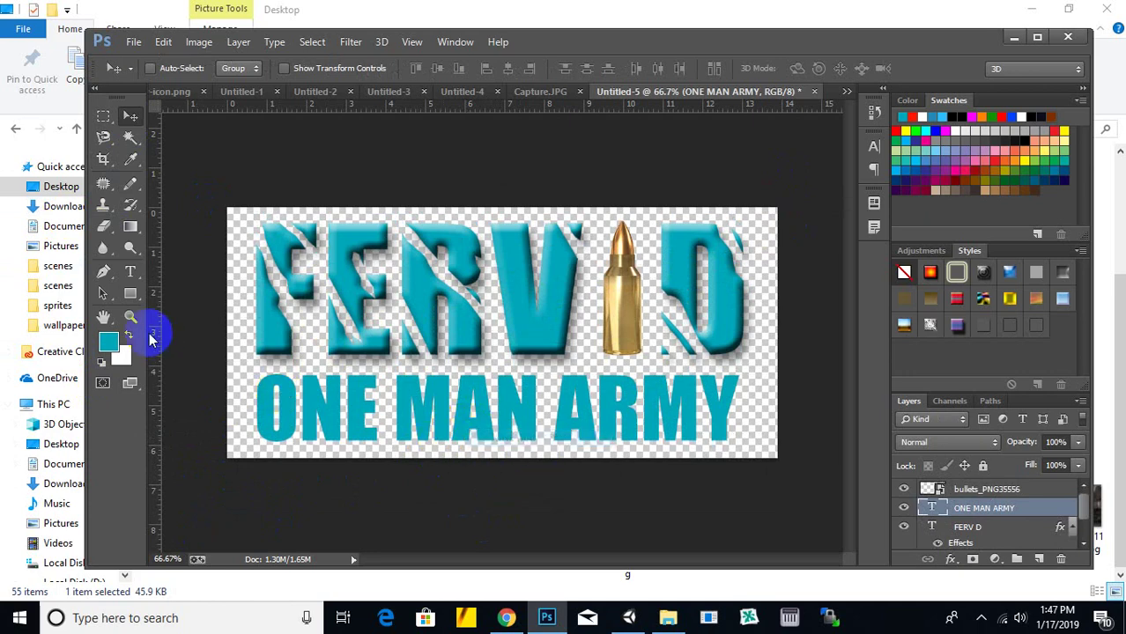
left_click(129, 273)
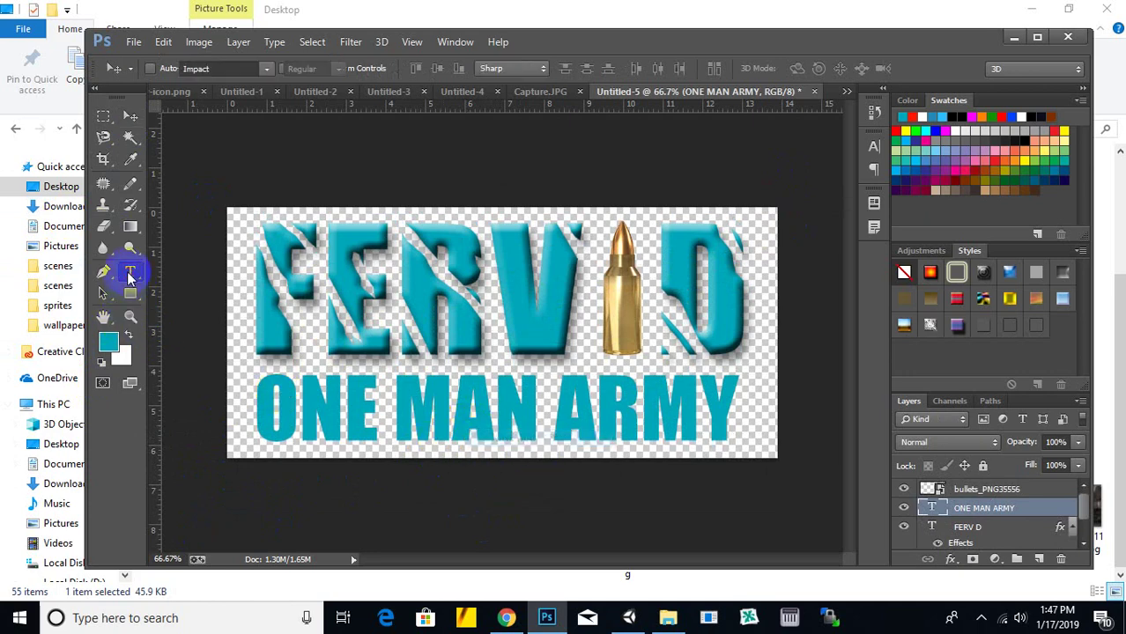
left_click(410, 412)
key("ctrl+a")
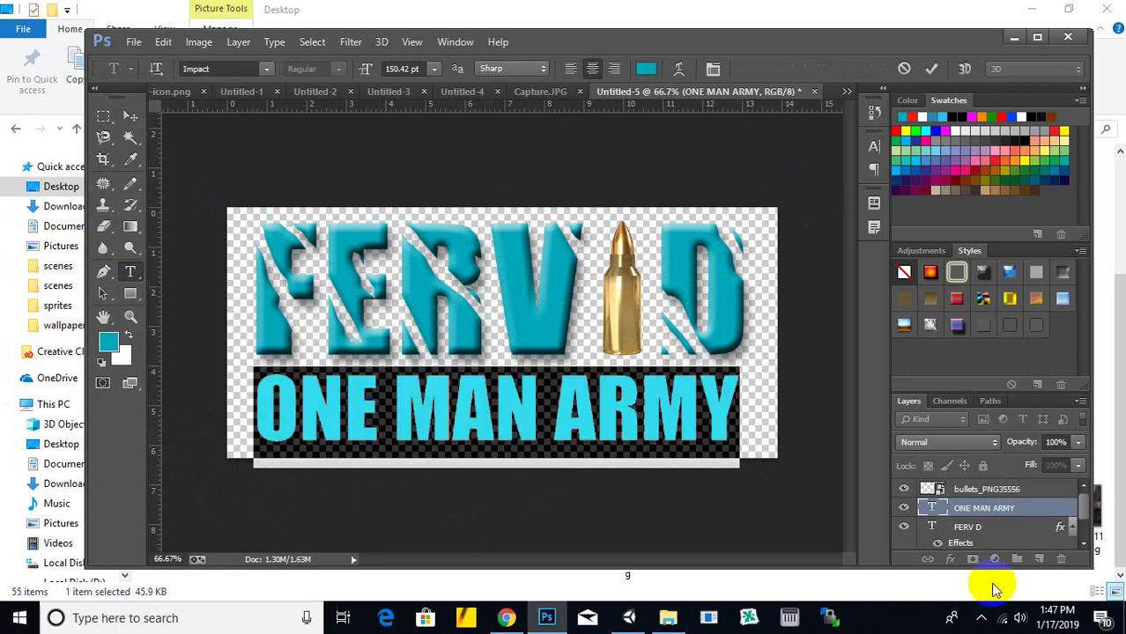
left_click(109, 341)
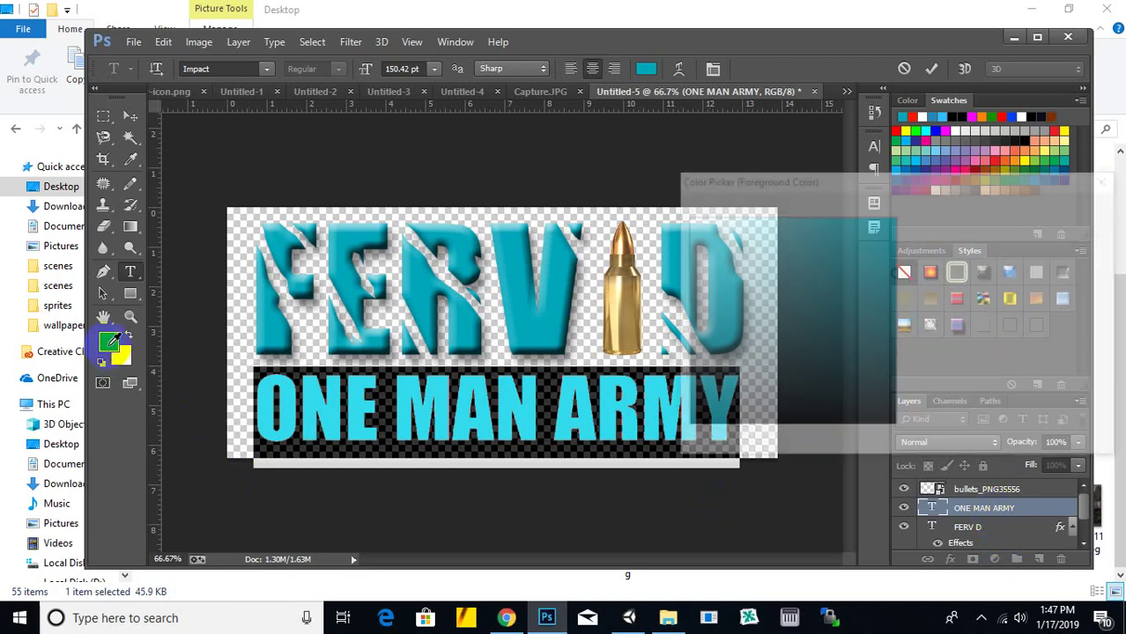
left_click_drag(781, 332, 680, 210)
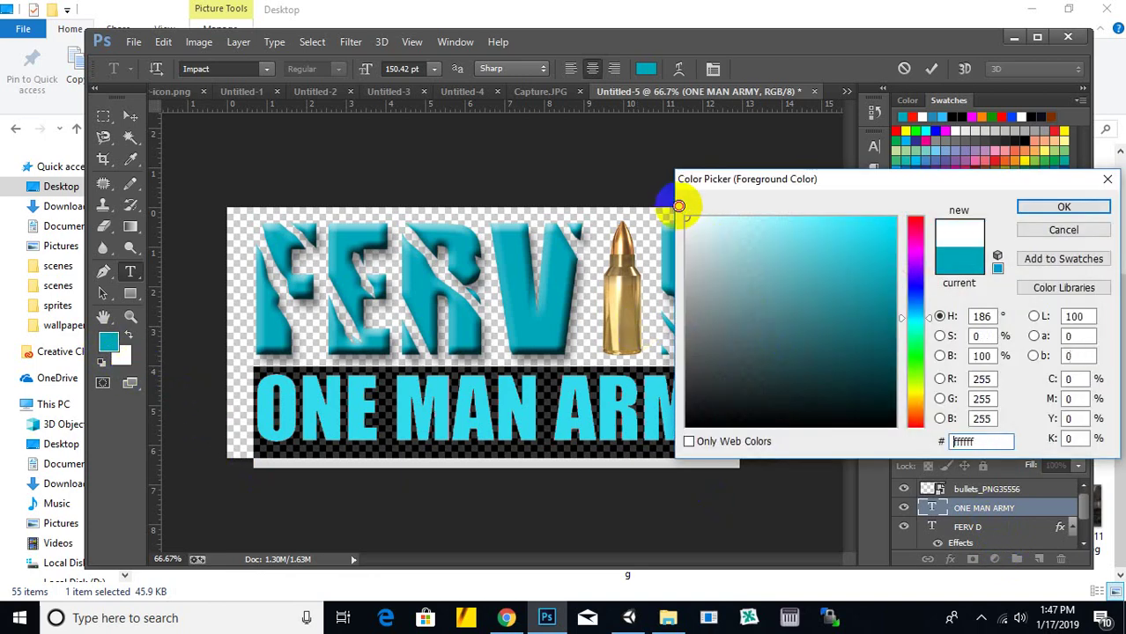
left_click(1065, 209)
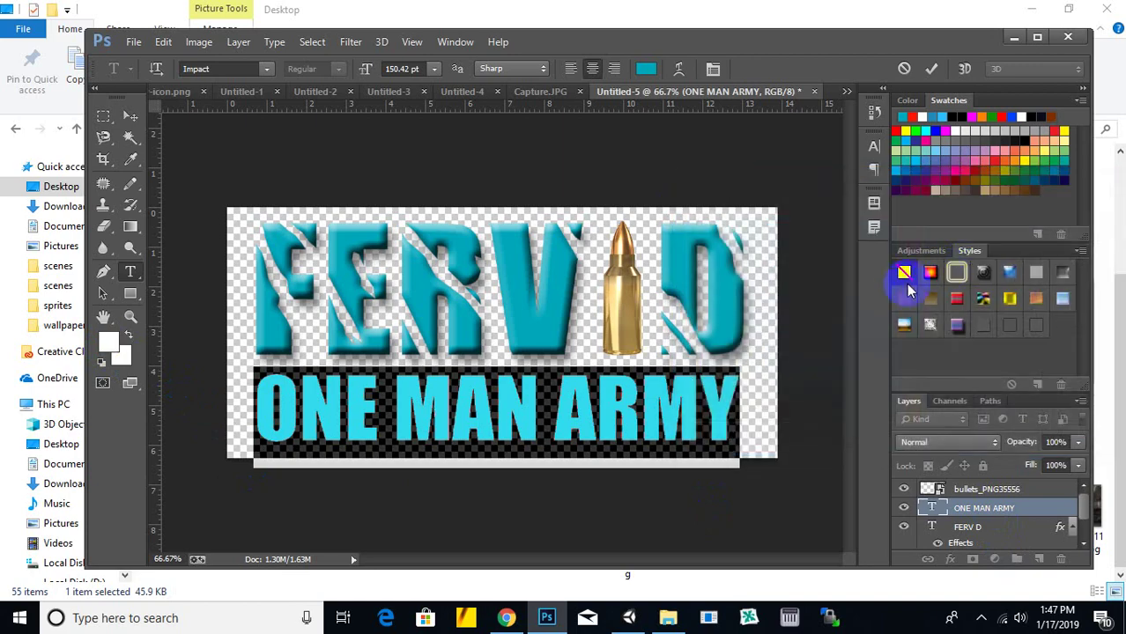
left_click(966, 516)
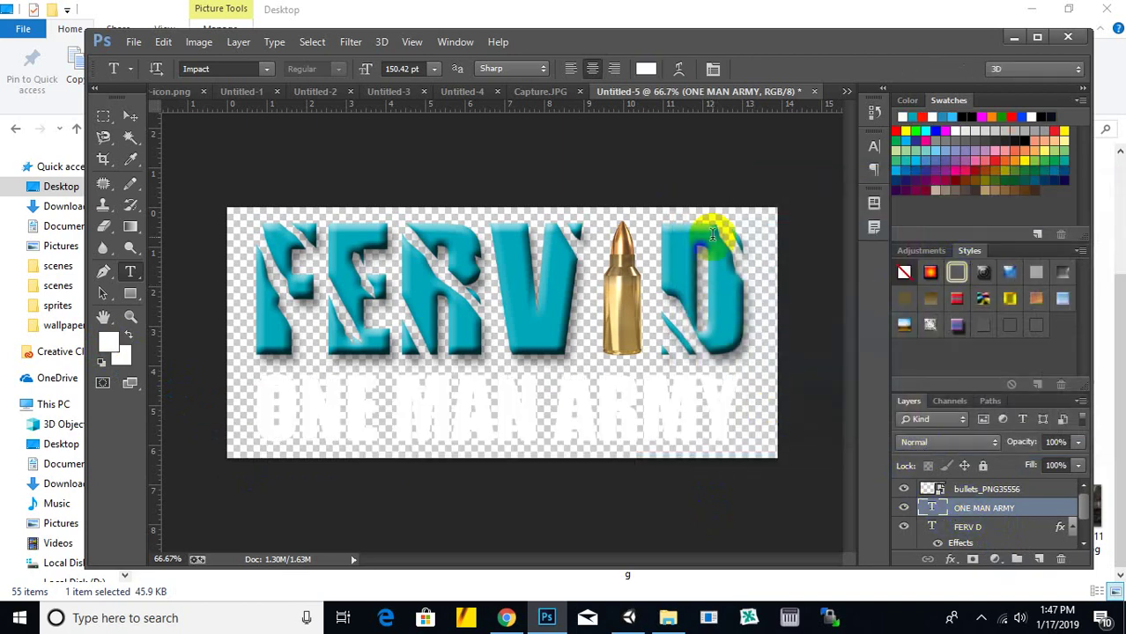
Step: Apply Bevel & Emboss and Drop Shadow layer effects to the ONE MAN ARMY text layer
right_click(967, 511)
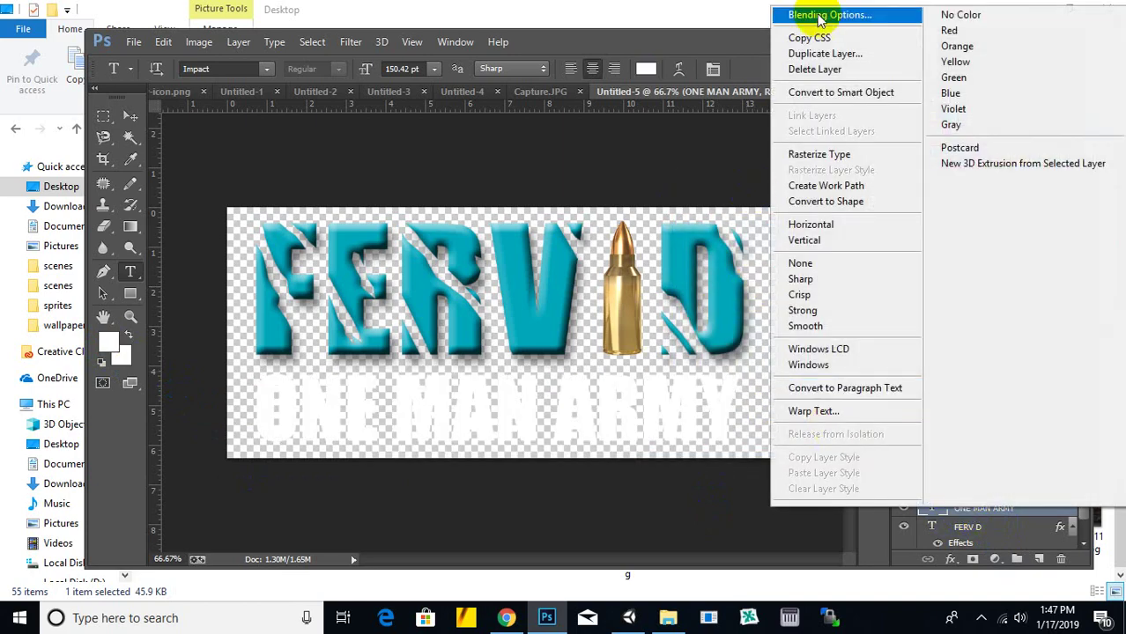
left_click(646, 133)
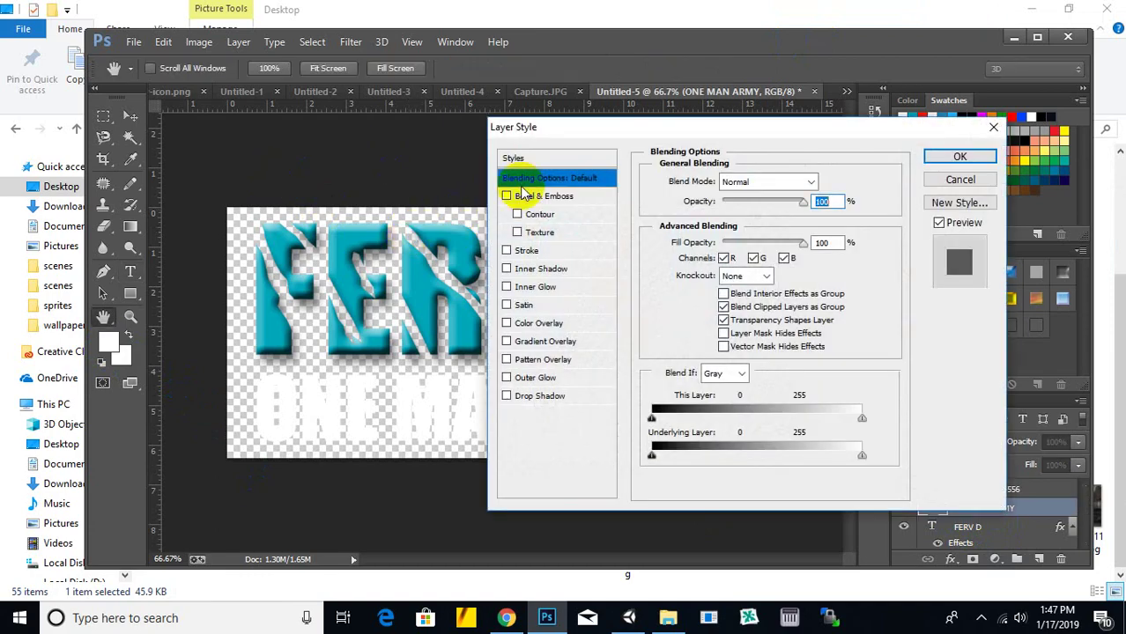
left_click(507, 195)
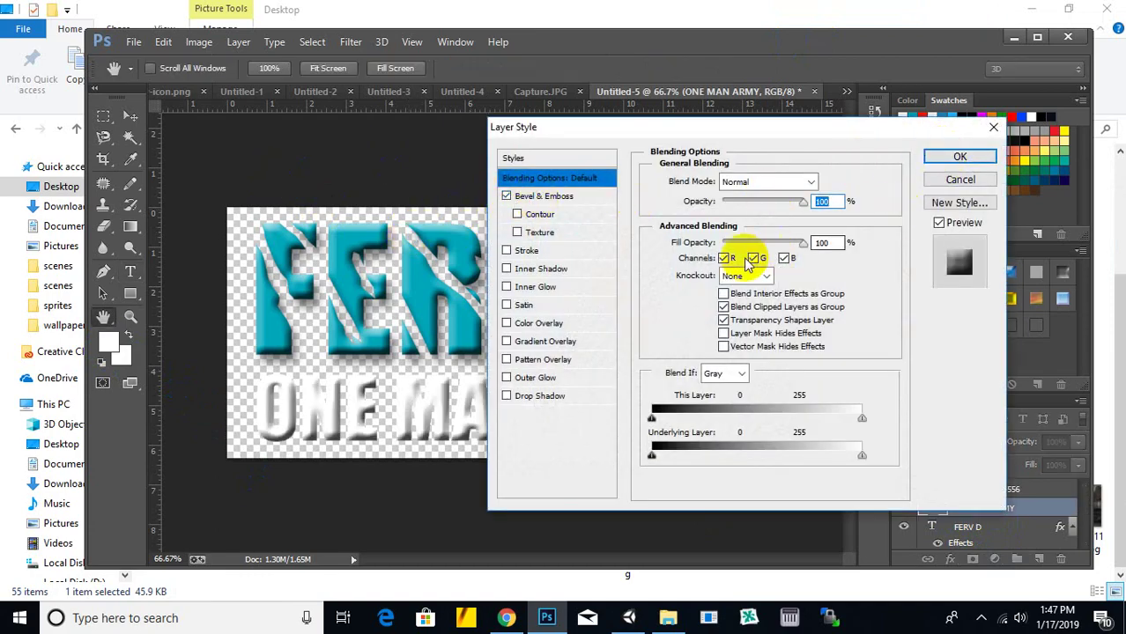
left_click(539, 396)
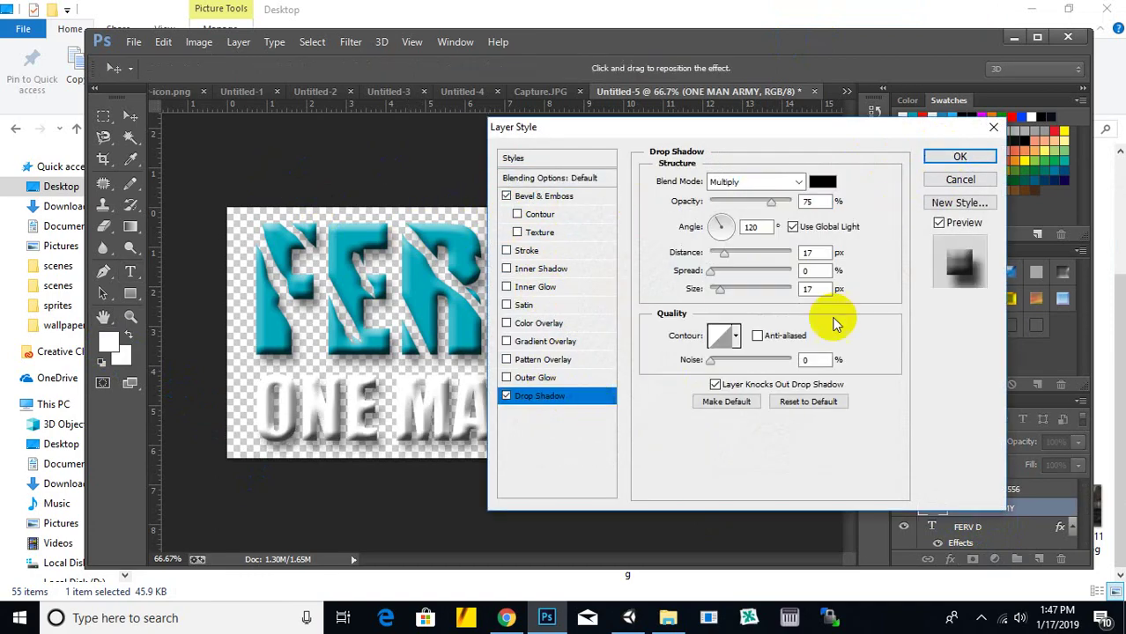
left_click(961, 157)
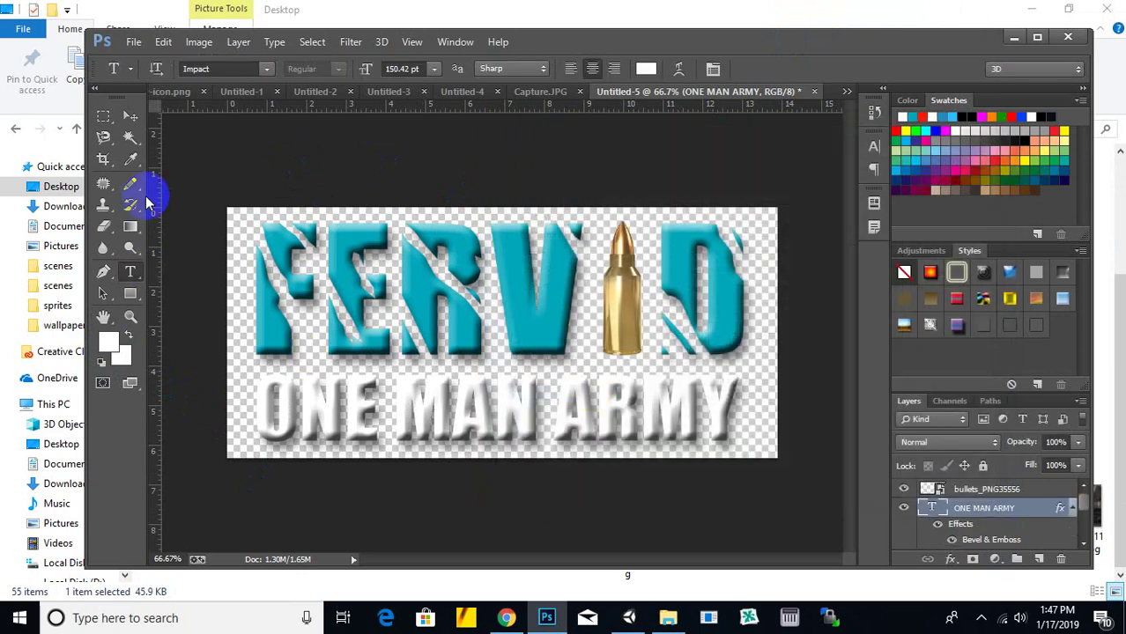
Step: Select the FERV D text layer on the canvas and recolour its lettering with a green swatch
left_click(129, 115)
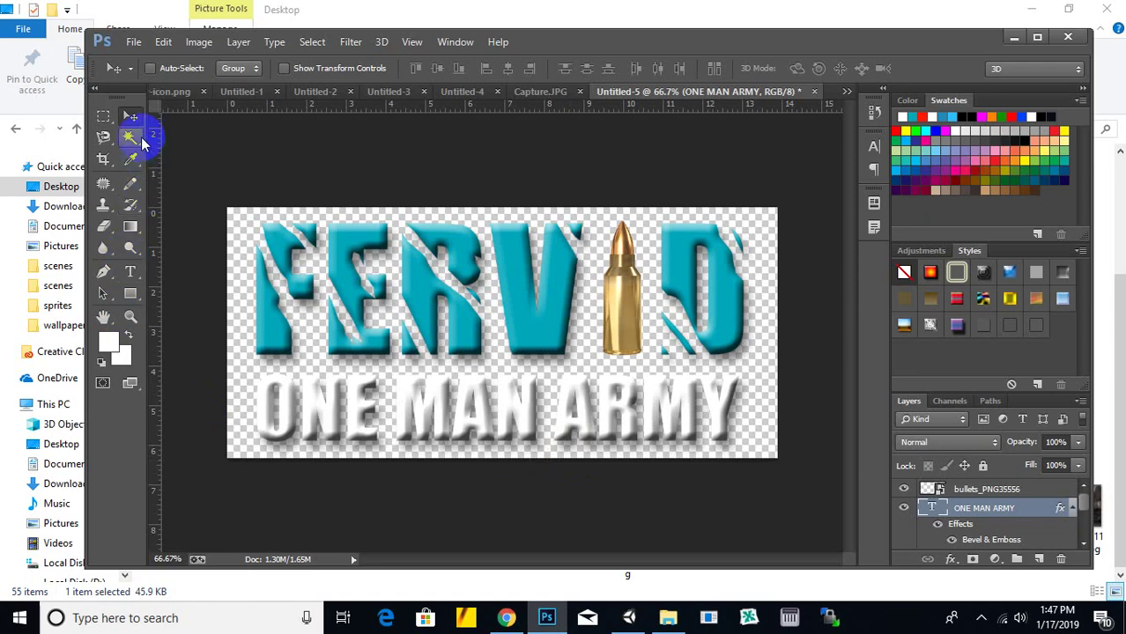
left_click(134, 44)
left_click(555, 185)
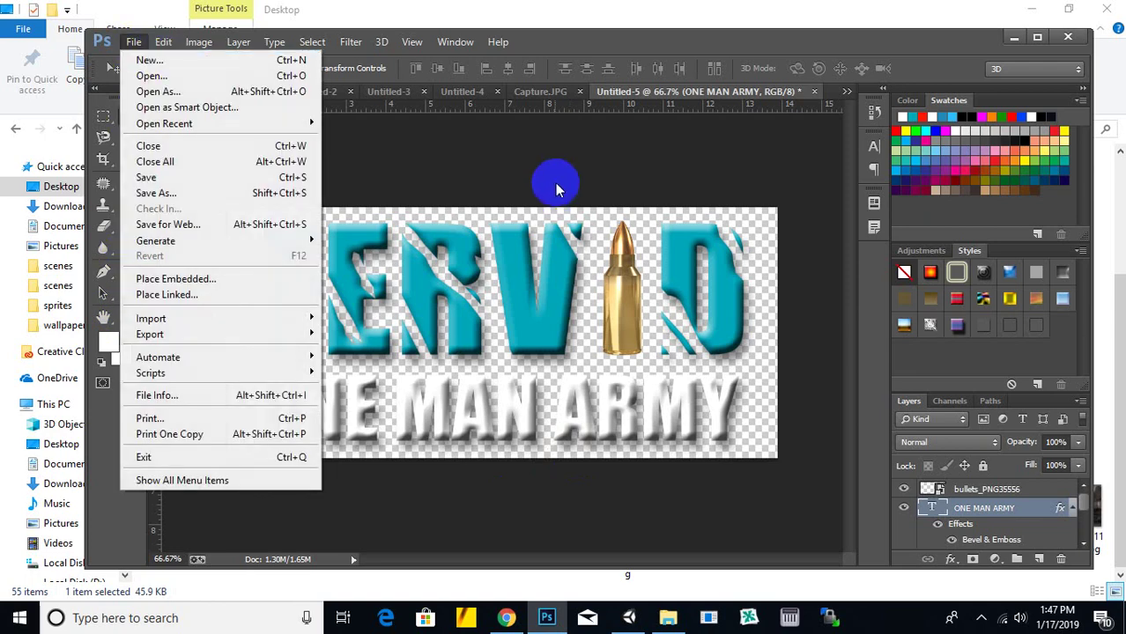
right_click(573, 318)
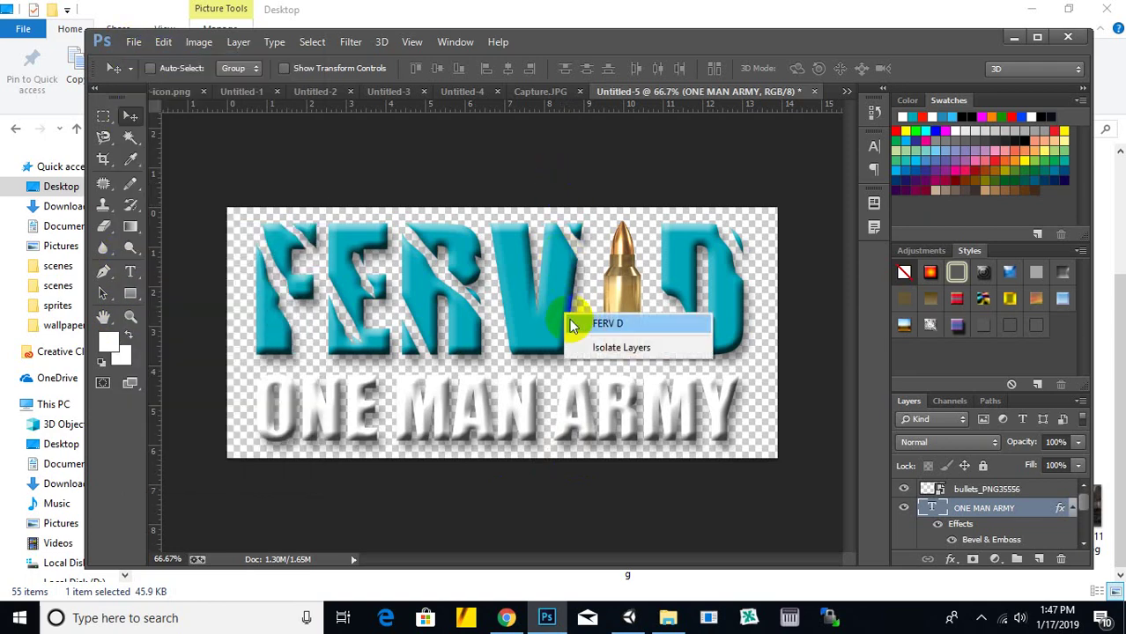
left_click(585, 324)
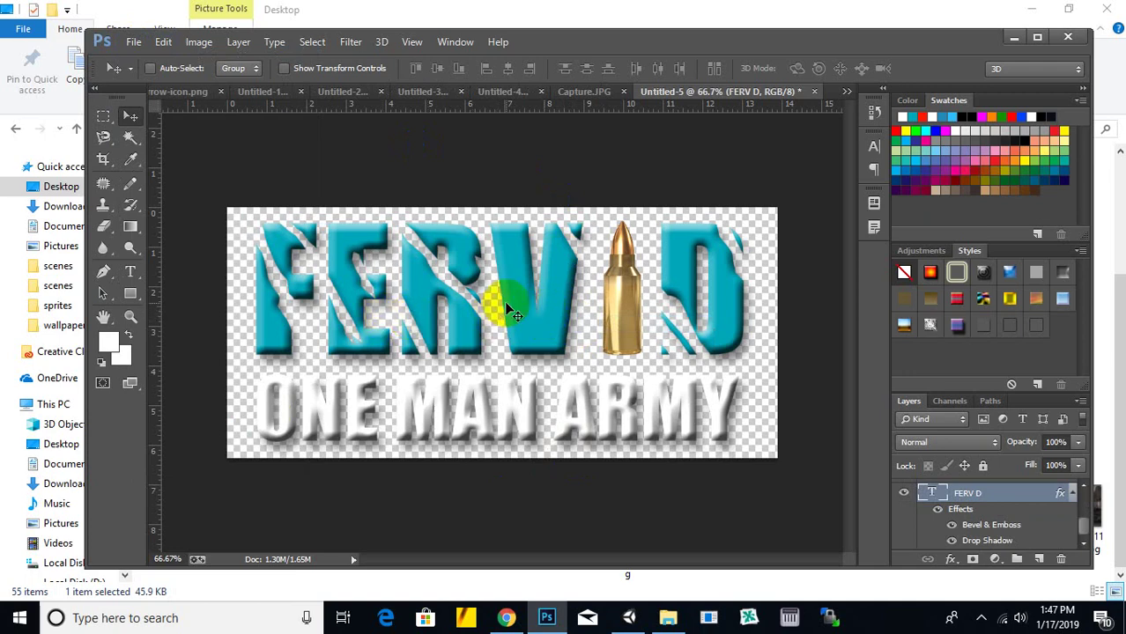
right_click(506, 307)
left_click(523, 315)
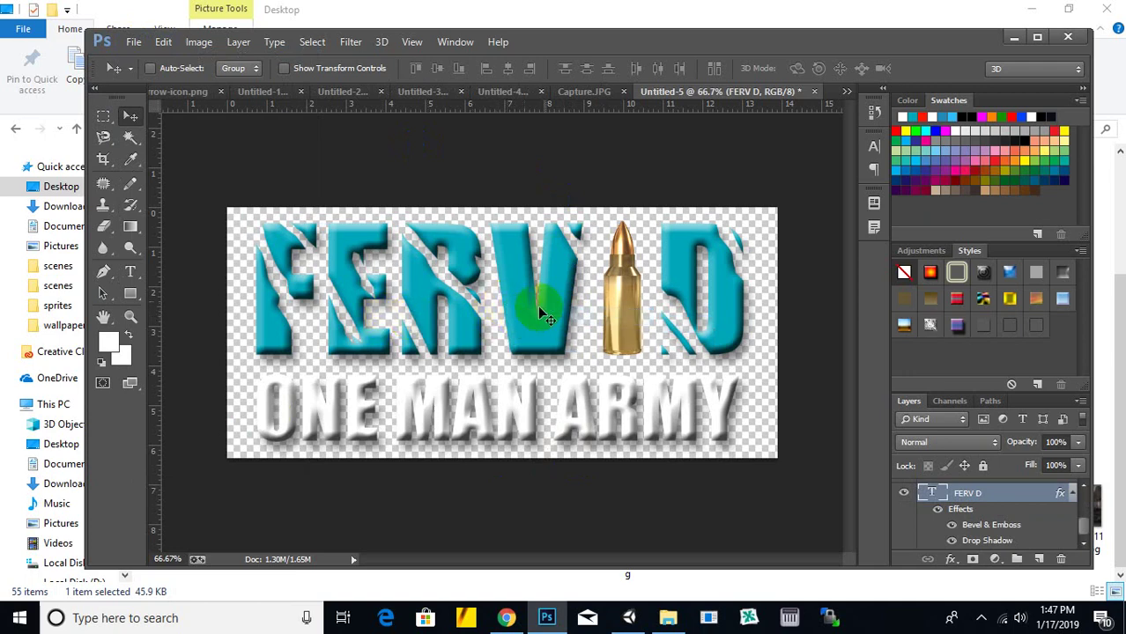
left_click(898, 138)
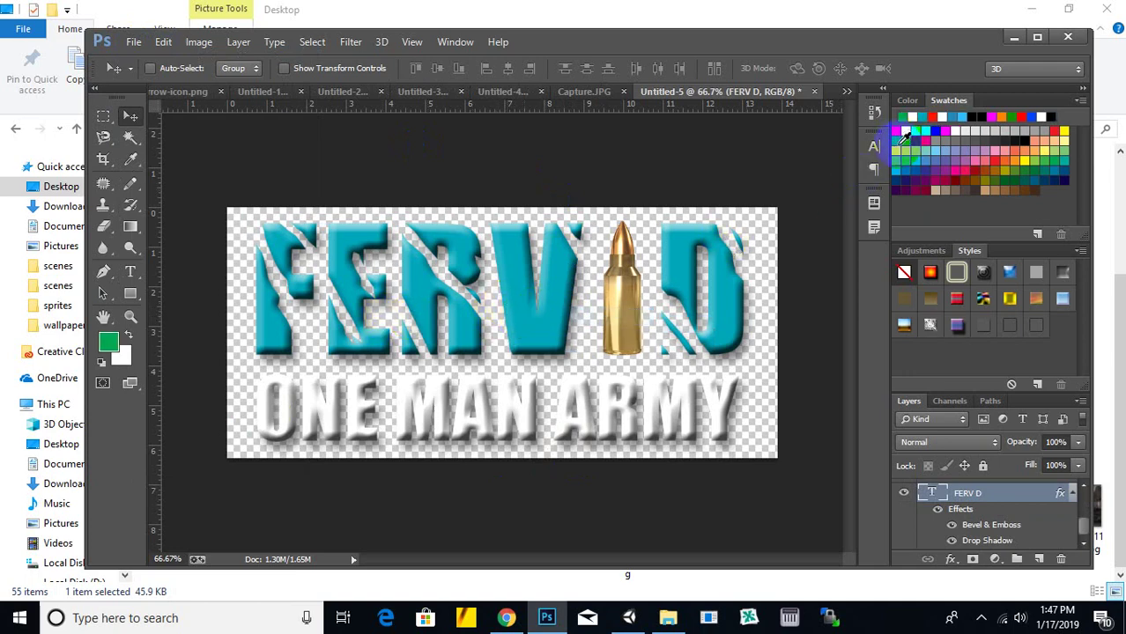
left_click(274, 348)
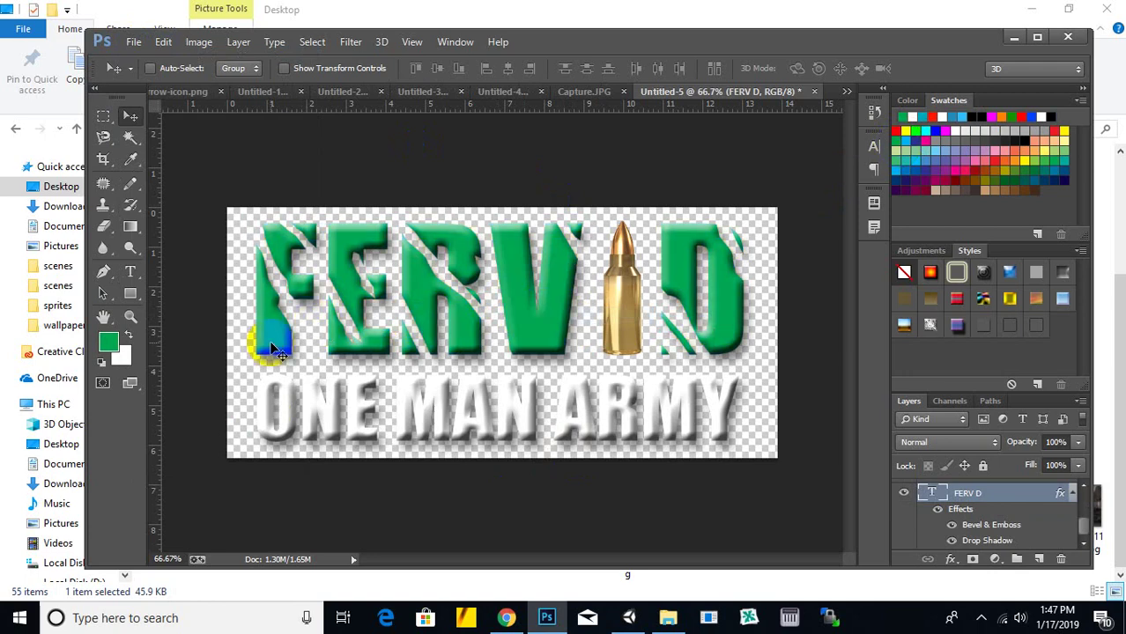
Step: Try a lighter green on the FERV D lettering and undo that fill
left_click(897, 158)
key("alt+BackSpace")
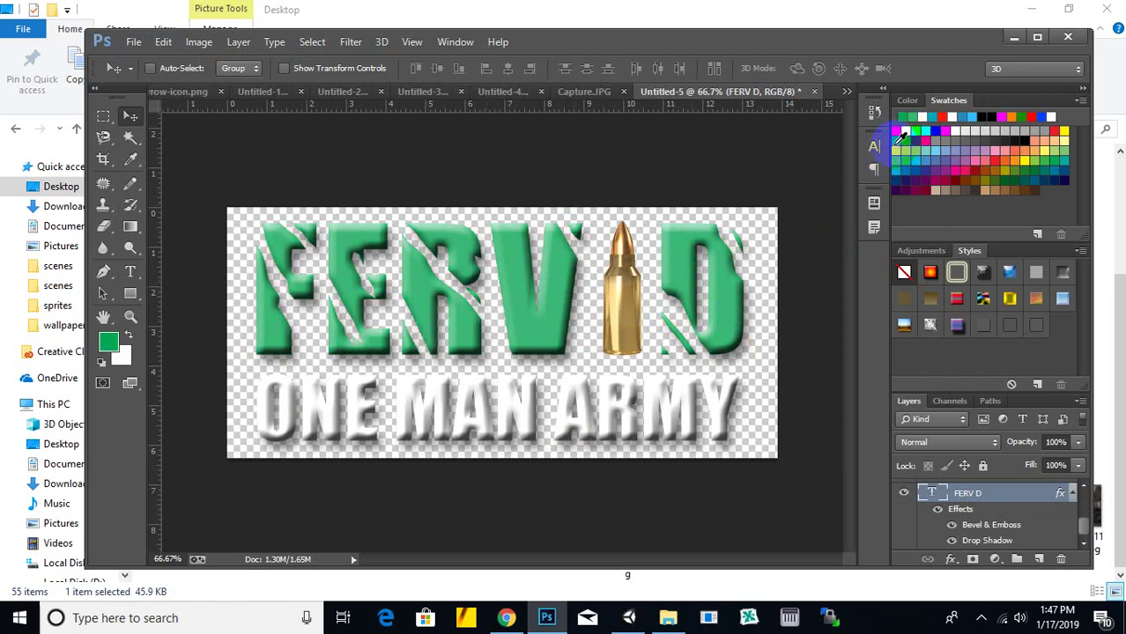
key("ctrl+z")
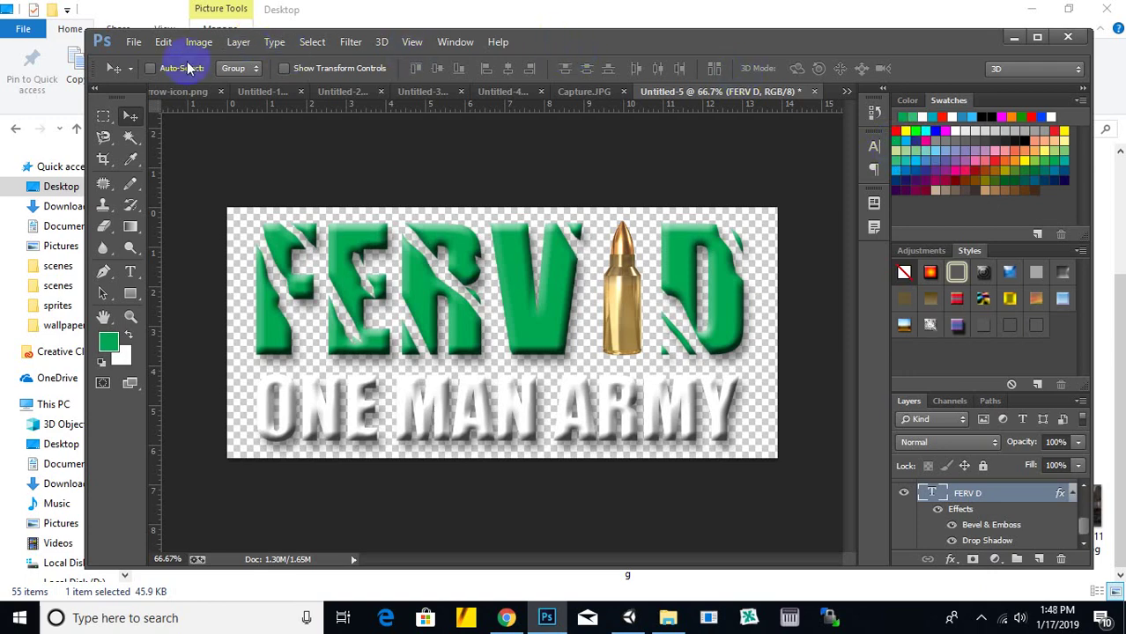
Step: Start saving the title graphic as a new file and browse to Documents > Fervid > Assets > sprites
left_click(135, 44)
left_click(156, 193)
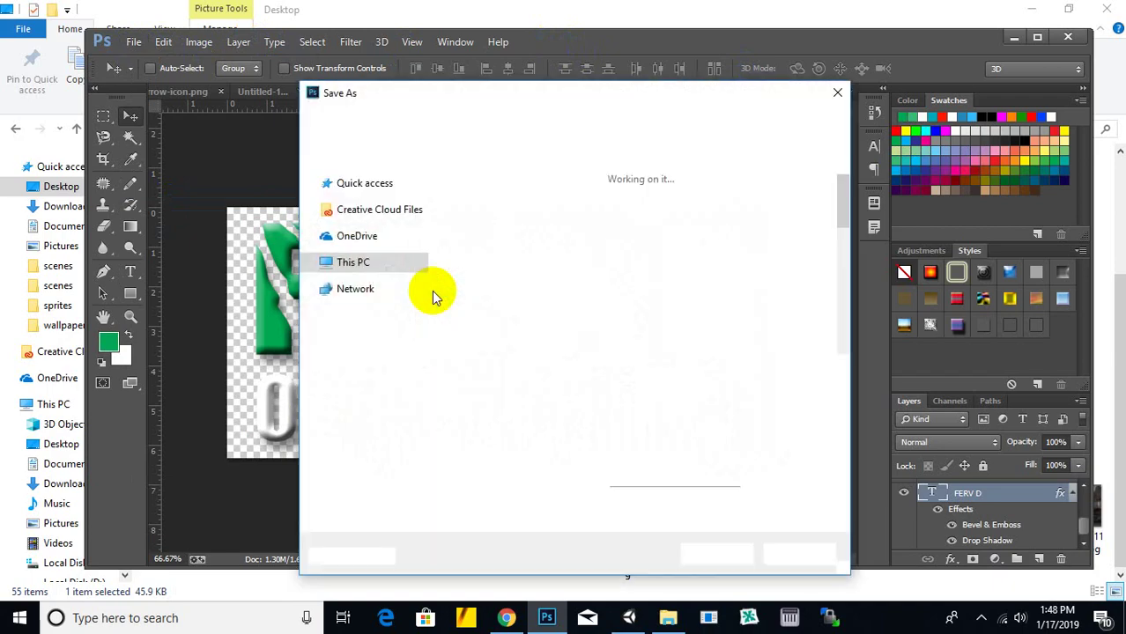
left_click(376, 245)
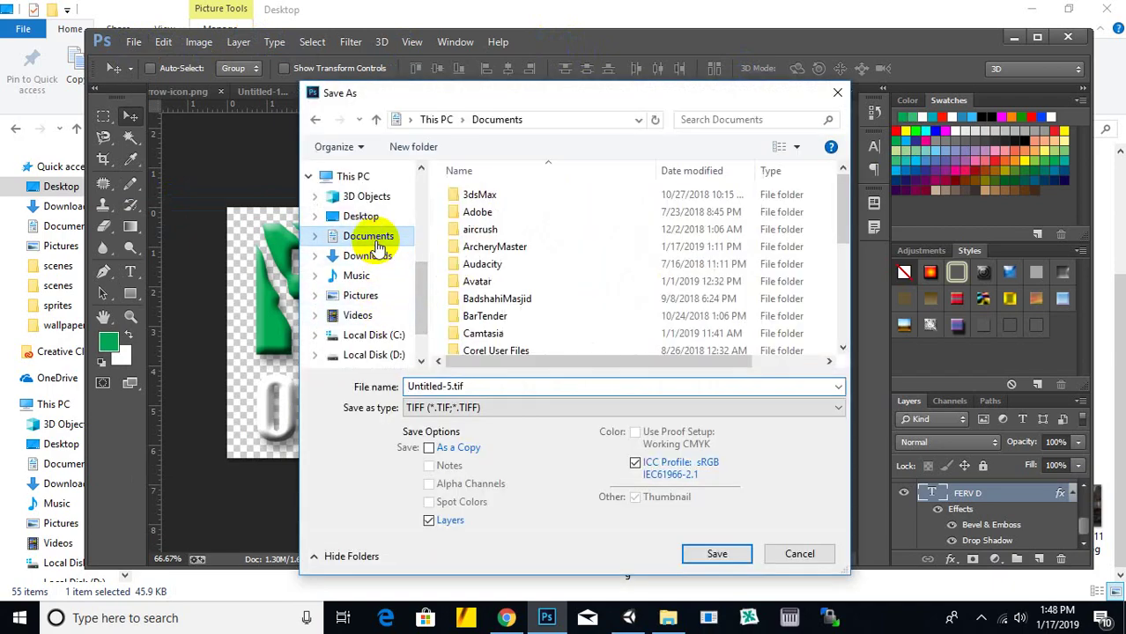
scroll(615, 315, "down", 2)
scroll(572, 299, "down", 2)
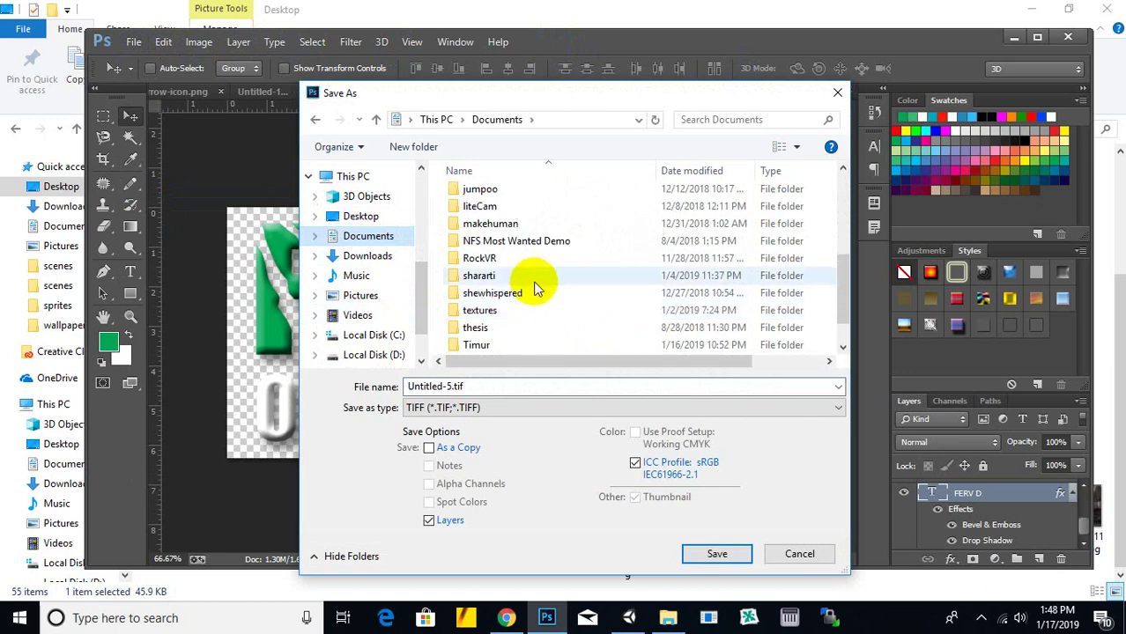
scroll(536, 289, "up", 1)
left_click(484, 209)
double_click(485, 208)
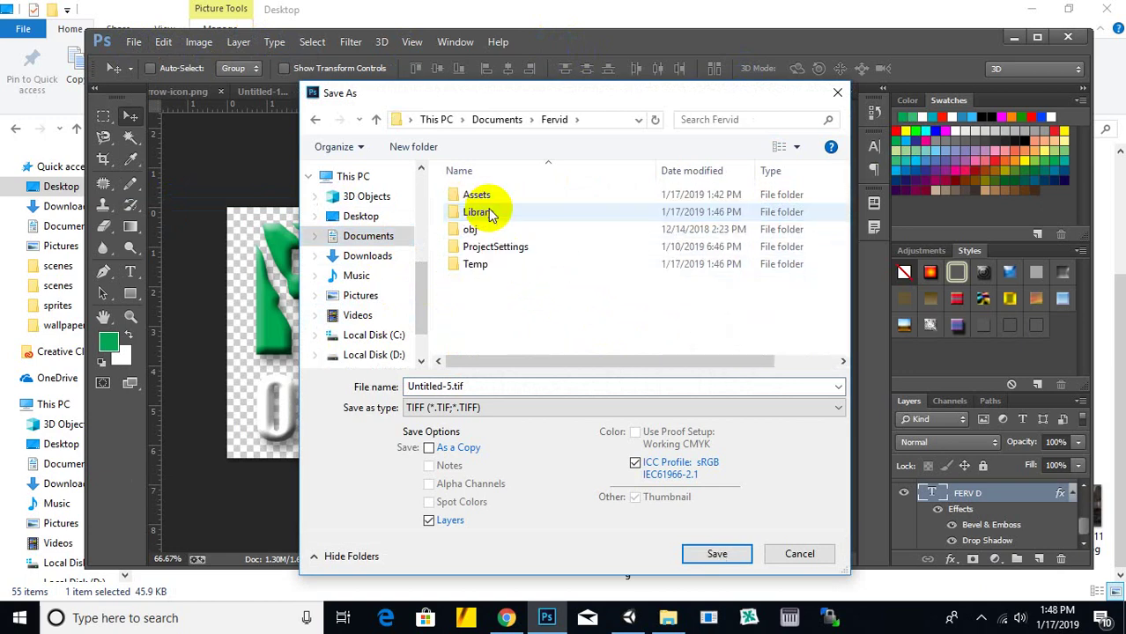
double_click(478, 196)
scroll(520, 264, "down", 5)
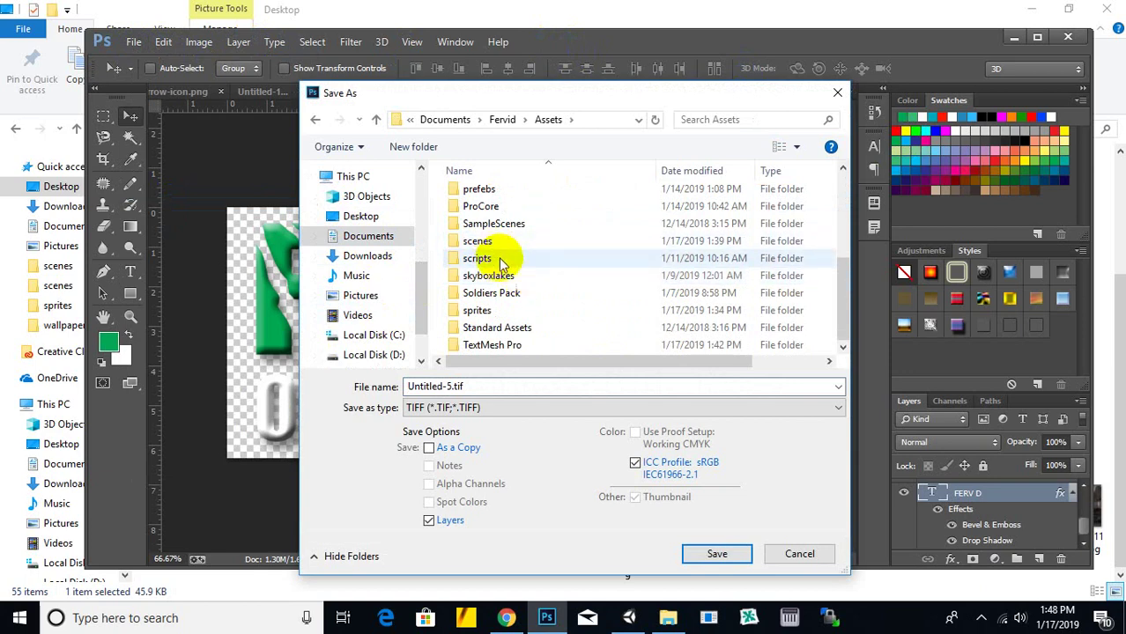
double_click(478, 311)
Step: Save the graphic in PNG format as fervidtitle inside the ui subfolder, accepting the PNG options
left_click(480, 410)
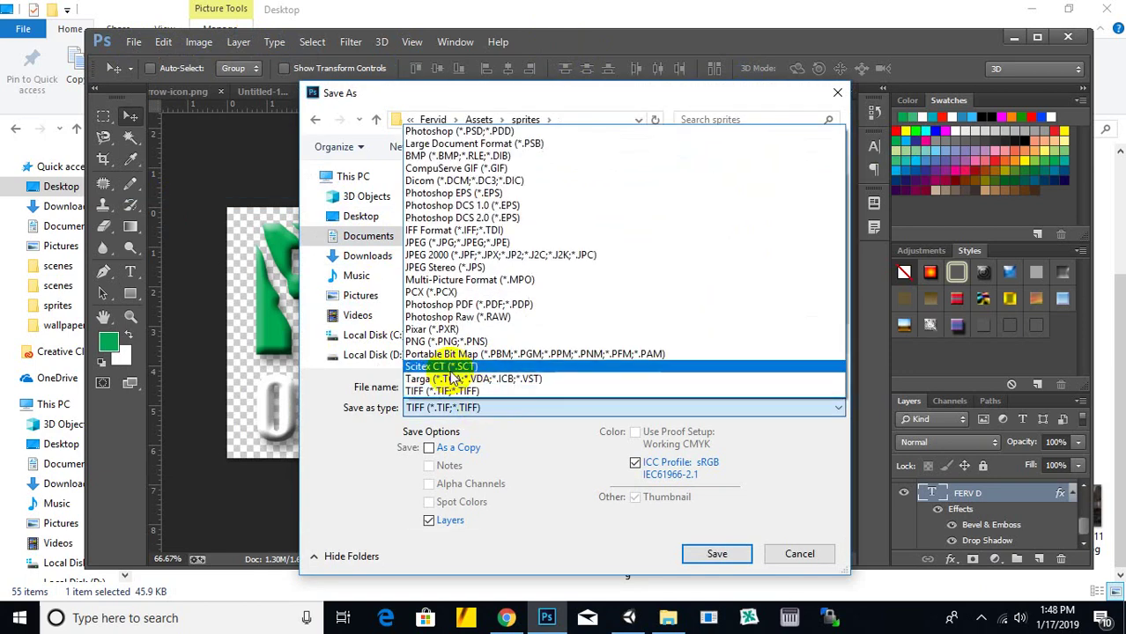
left_click(446, 333)
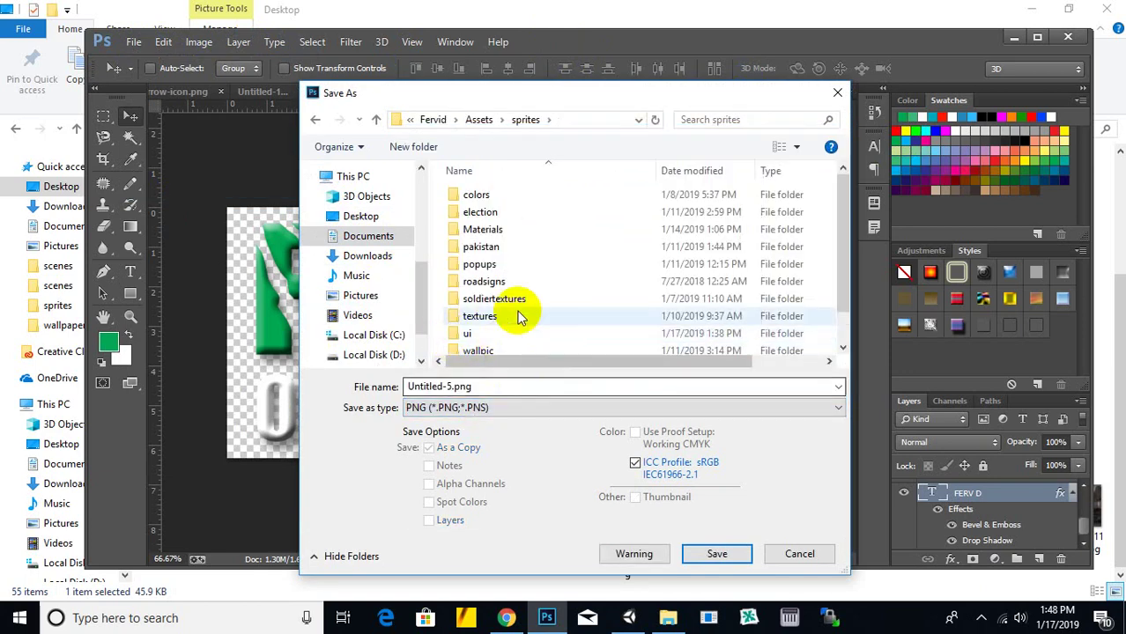
scroll(441, 309, "down", 1)
left_click(488, 293)
double_click(487, 300)
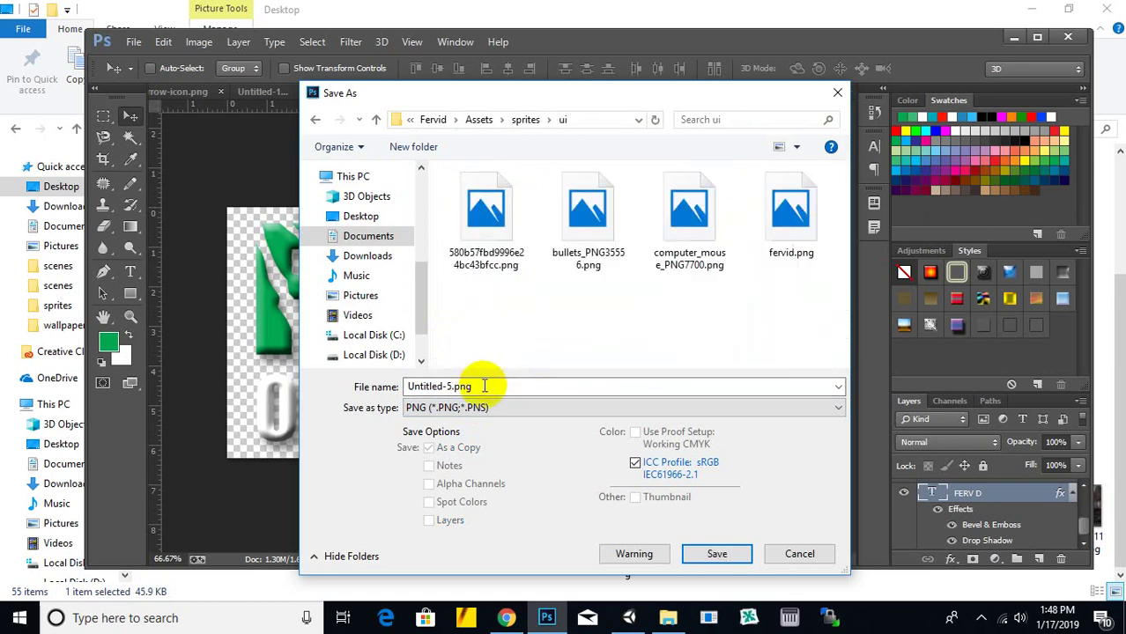
type("f")
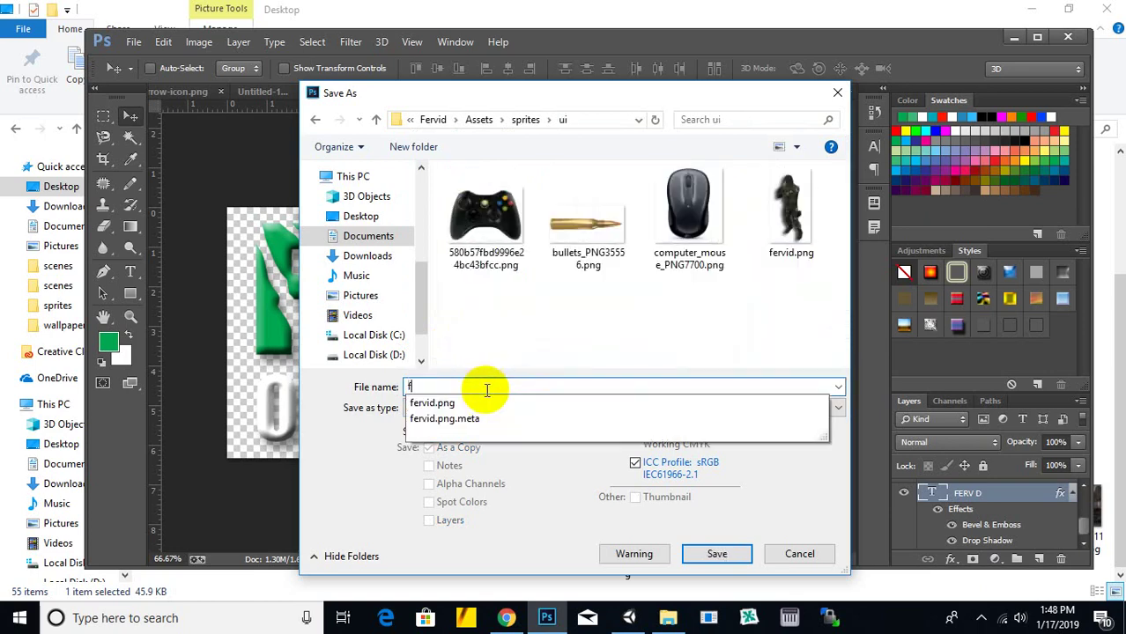
type("ervidtitle")
key("Return")
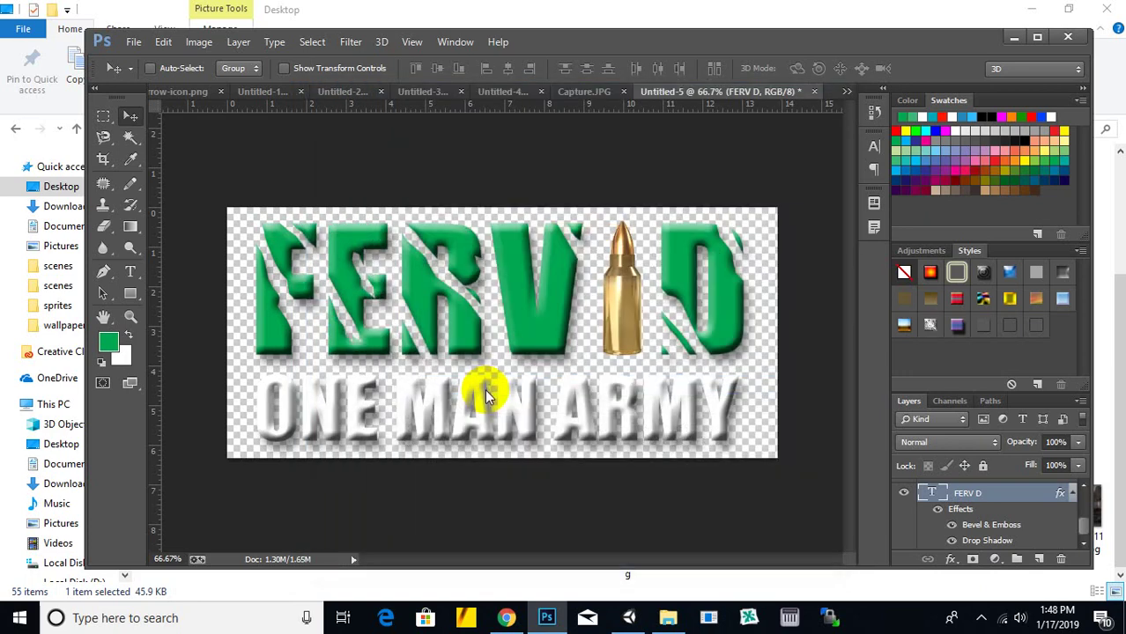
left_click(627, 201)
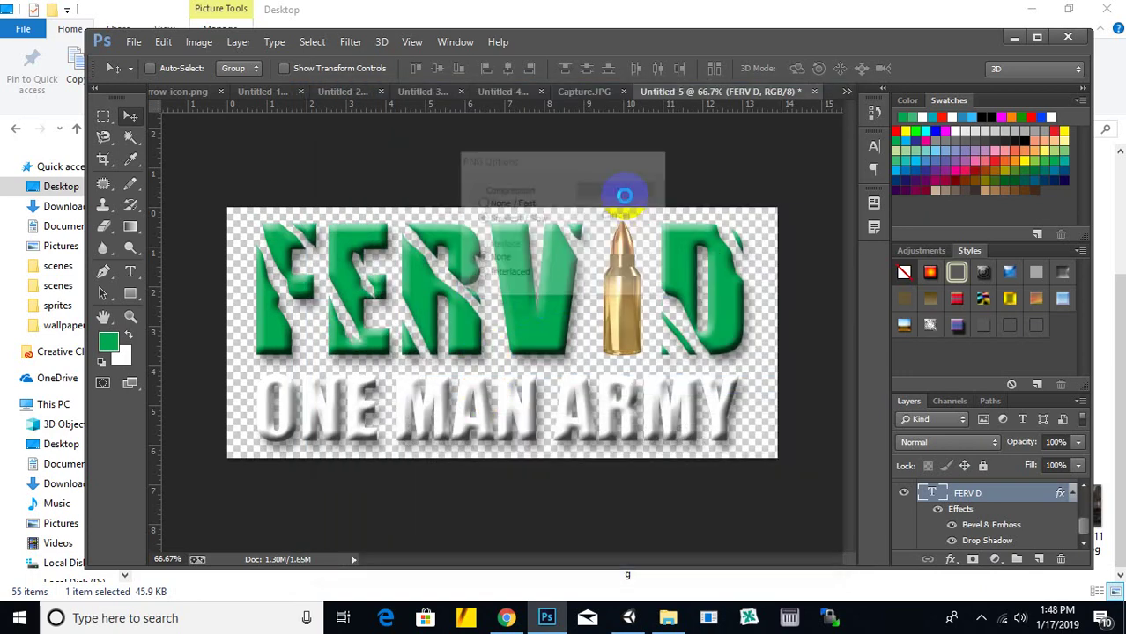
Step: Switch to Unity and show the MainMenu scene in the Scene view instead of the Asset Store
left_click(631, 619)
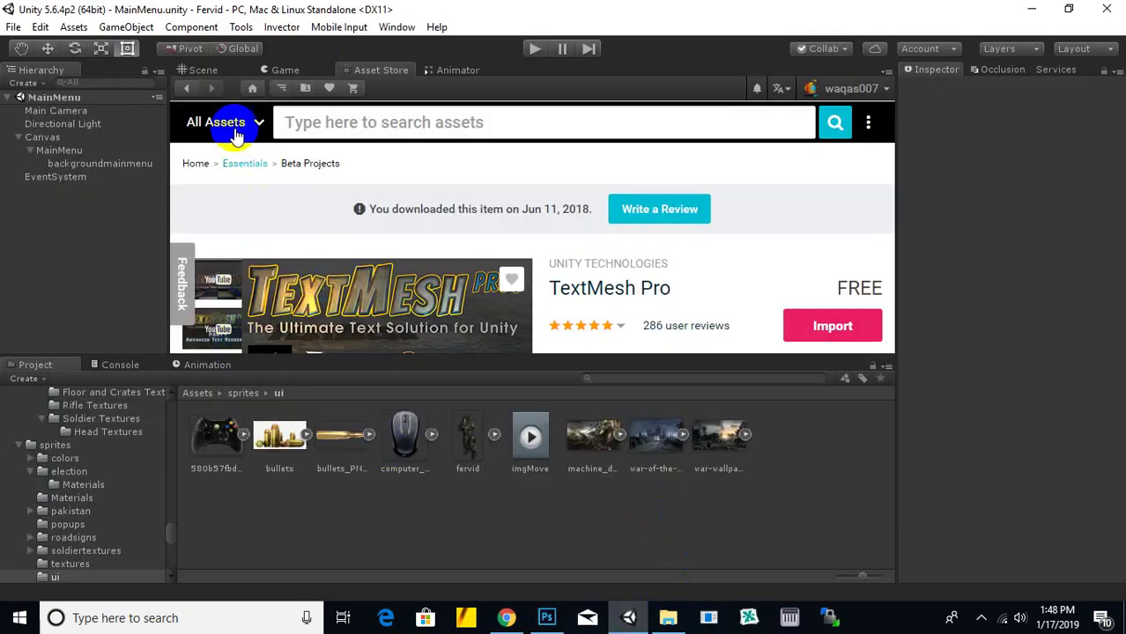
left_click(202, 70)
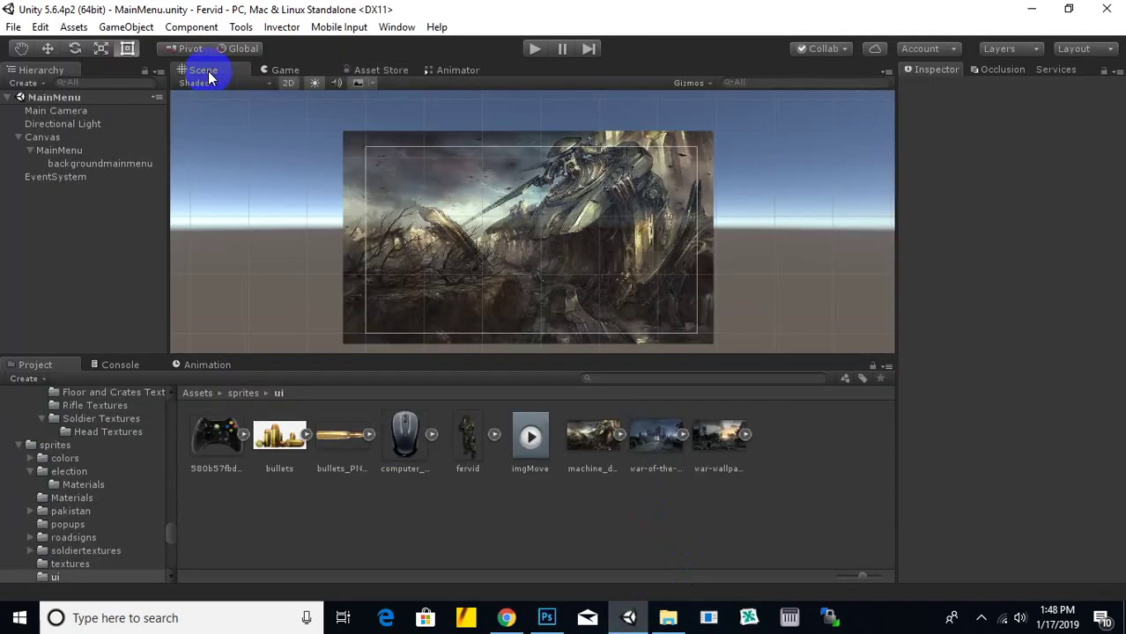
scroll(743, 310, "down", 1)
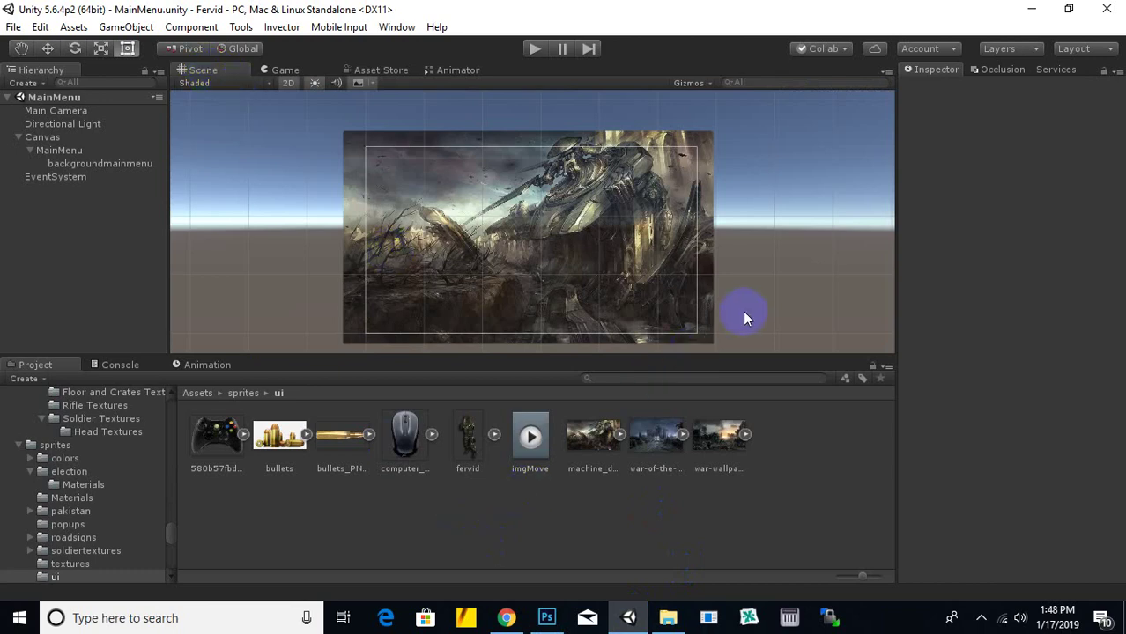
Step: Go up to the sprites folder and reopen its ui subfolder to look for the fervidtitle image
middle_click_drag(742, 310, 726, 304)
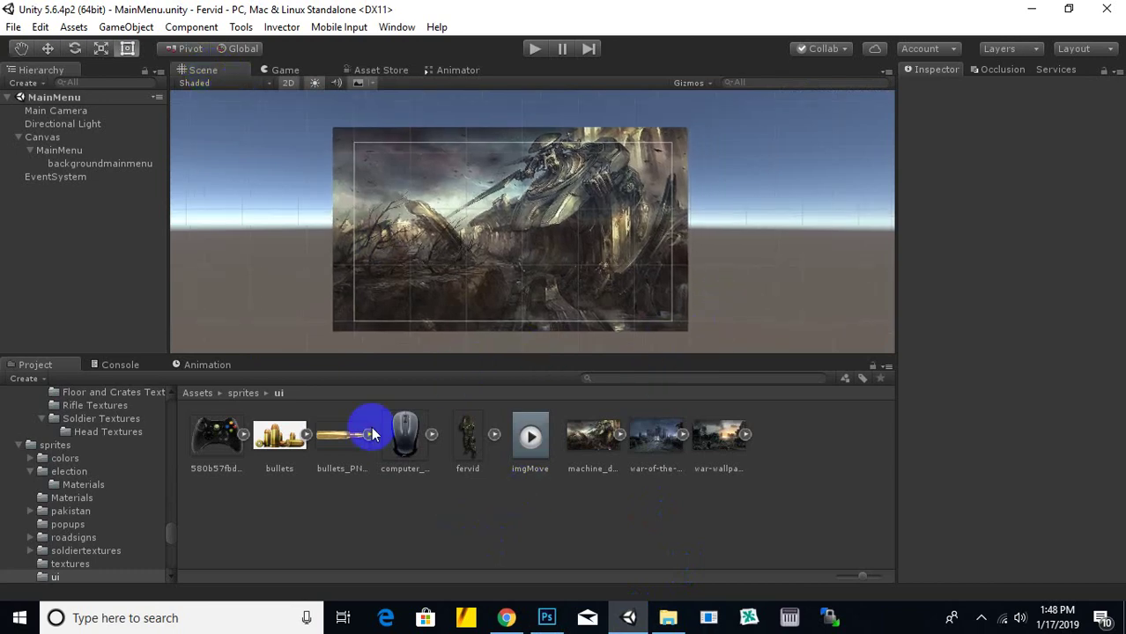
scroll(523, 297, "up", 1)
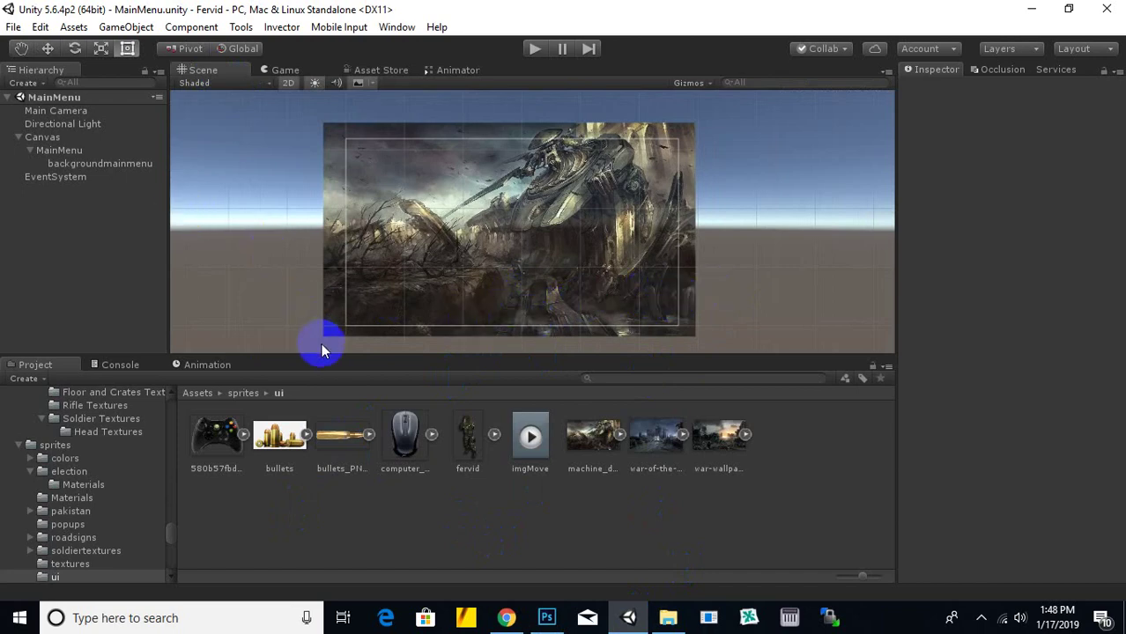
left_click(247, 393)
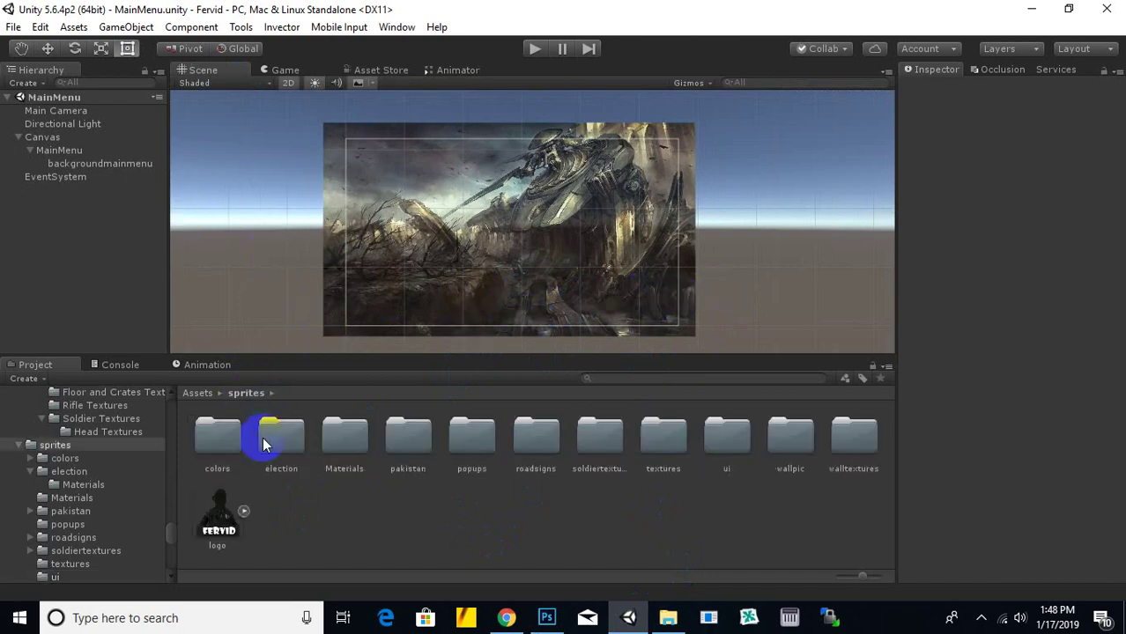
double_click(739, 436)
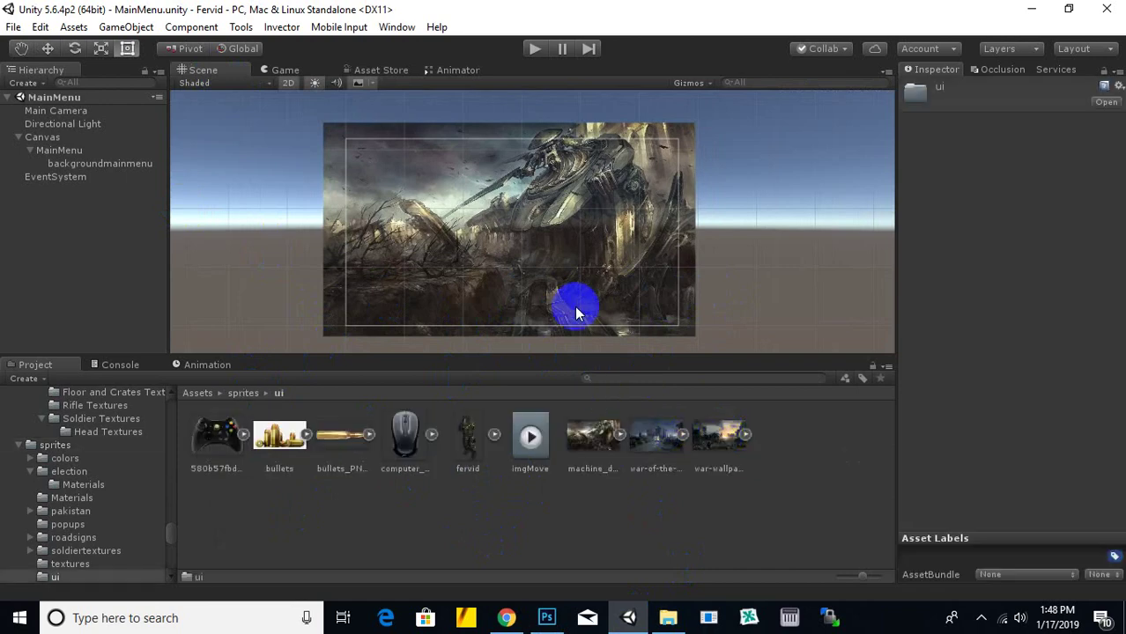
left_click(806, 472)
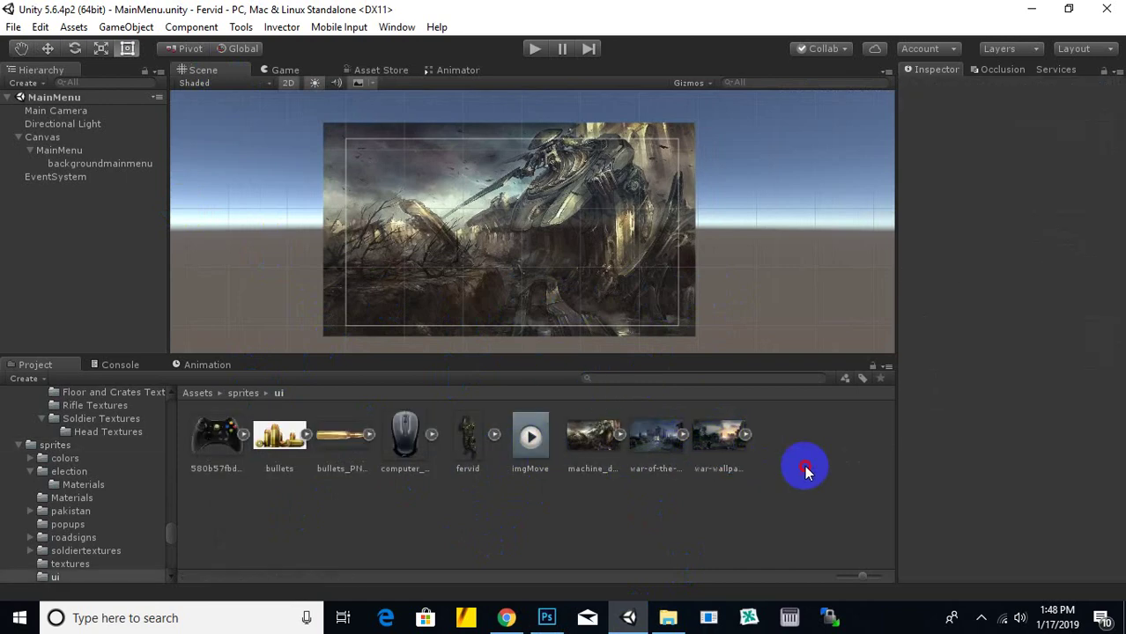
Step: Switch to Photoshop to check the title graphic, then return to Unity so its project assets refresh
left_click(668, 619)
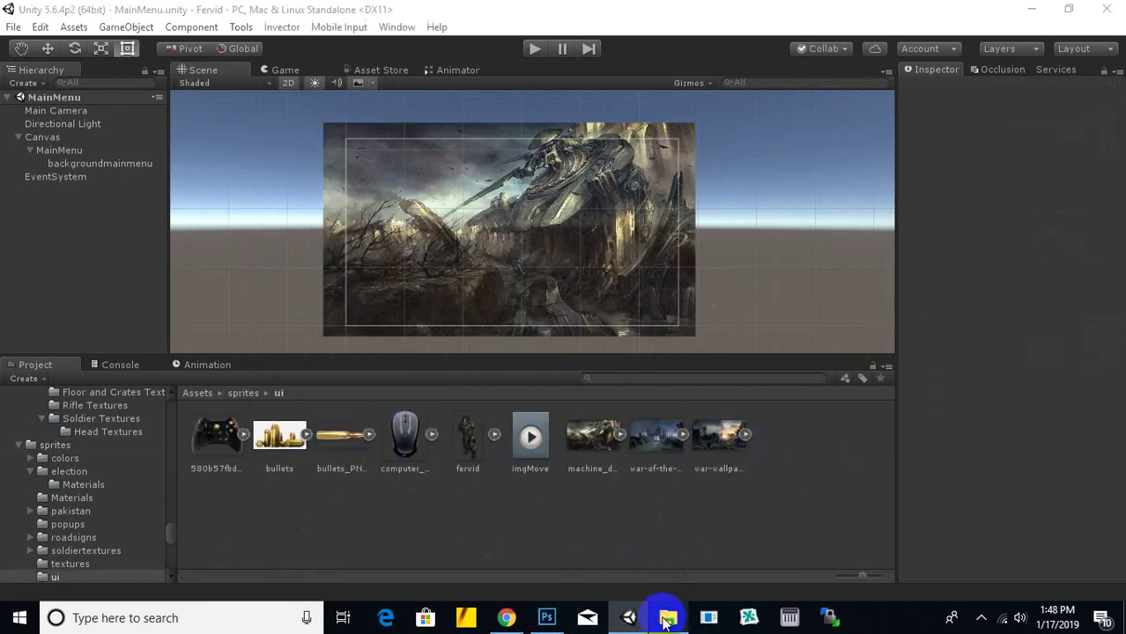
left_click(547, 618)
left_click(627, 326)
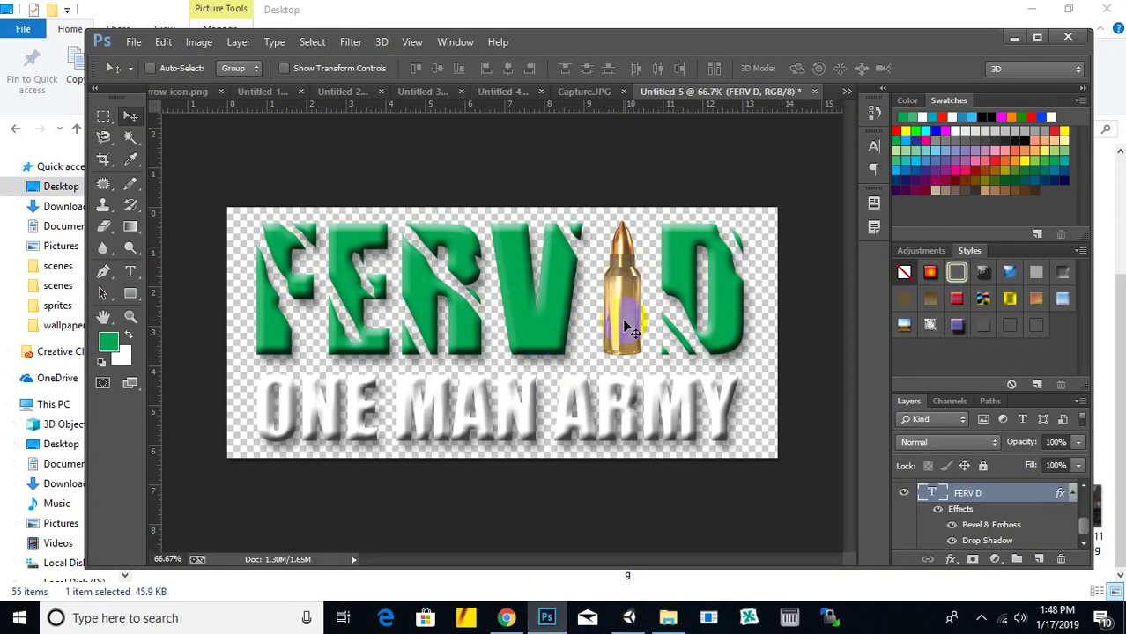
left_click(495, 503)
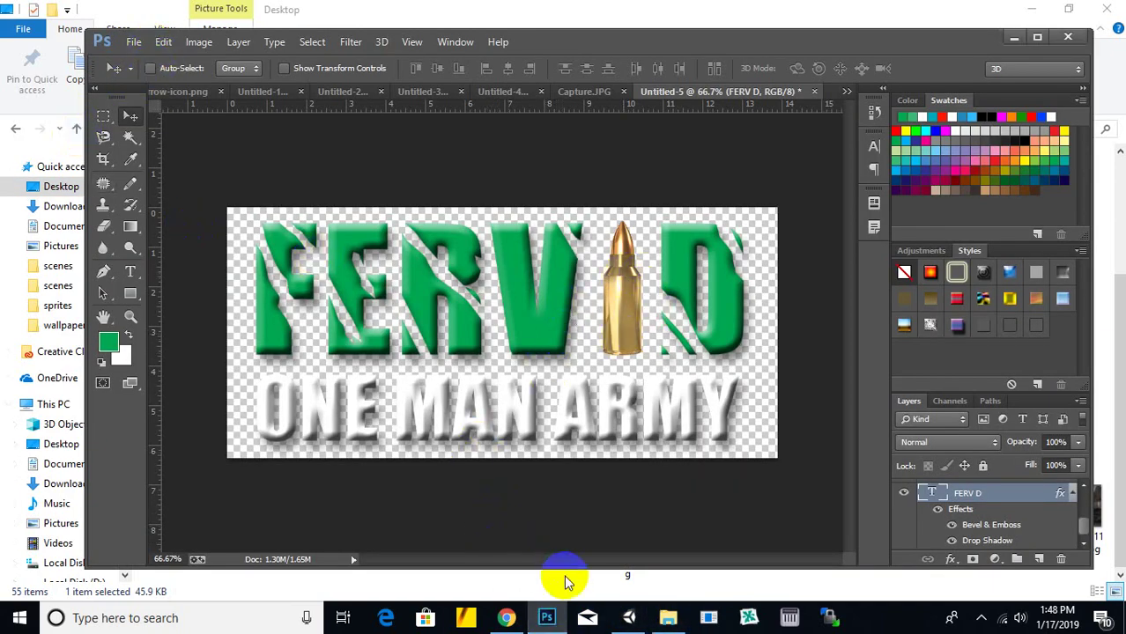
left_click(628, 617)
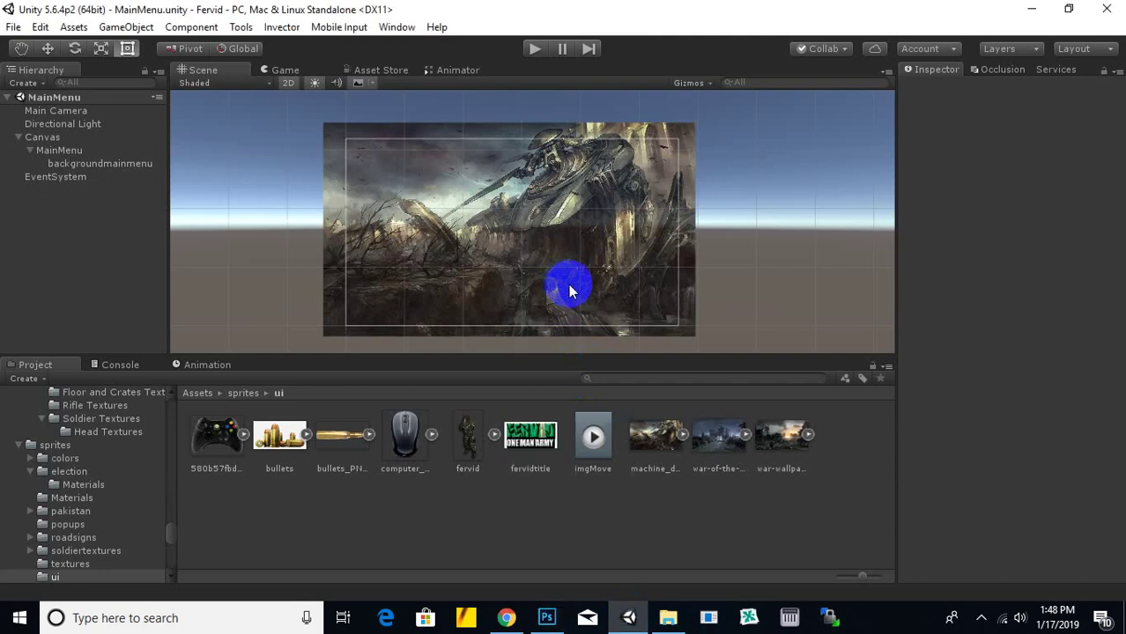
Step: Select the fervidtitle image in the ui folder and open the Texture Type choices in its import settings
left_click(530, 443)
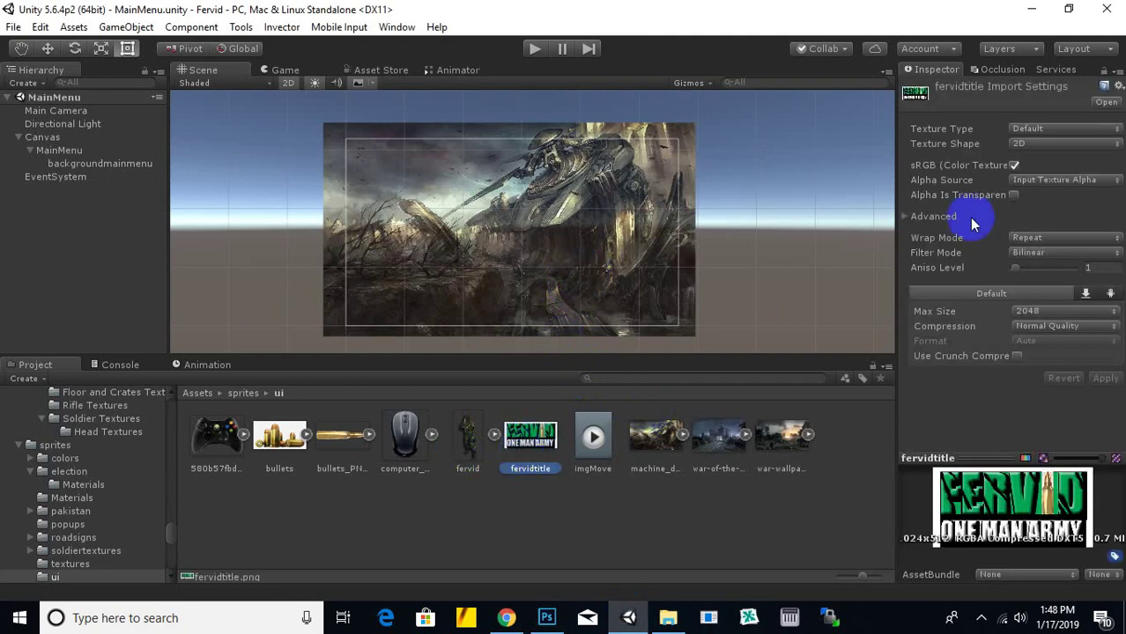
left_click(1061, 133)
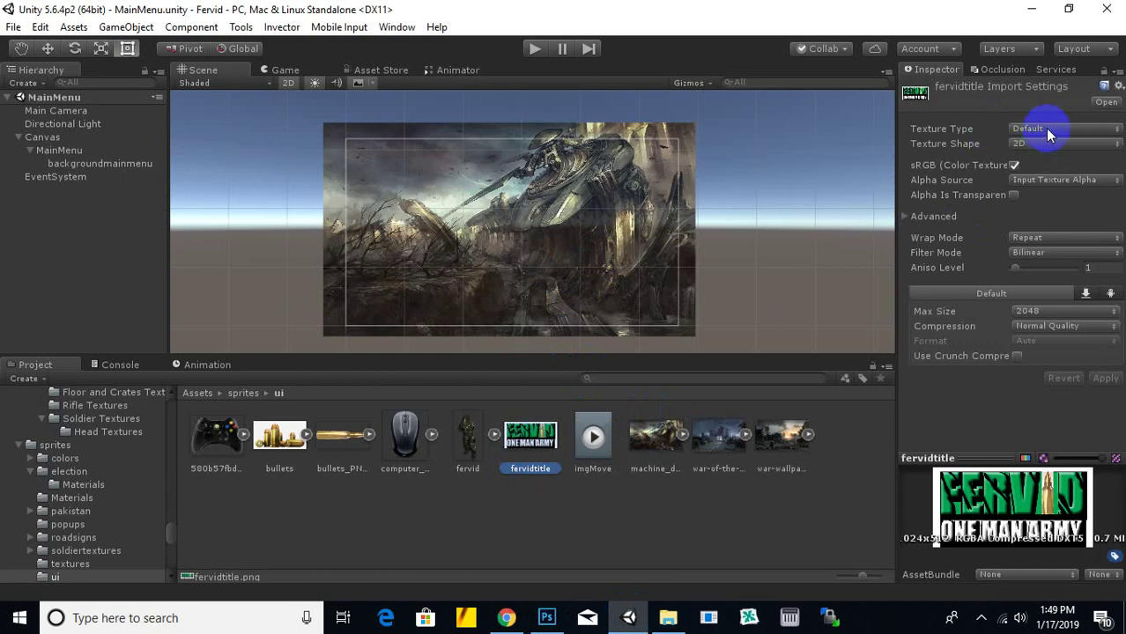
left_click(980, 620)
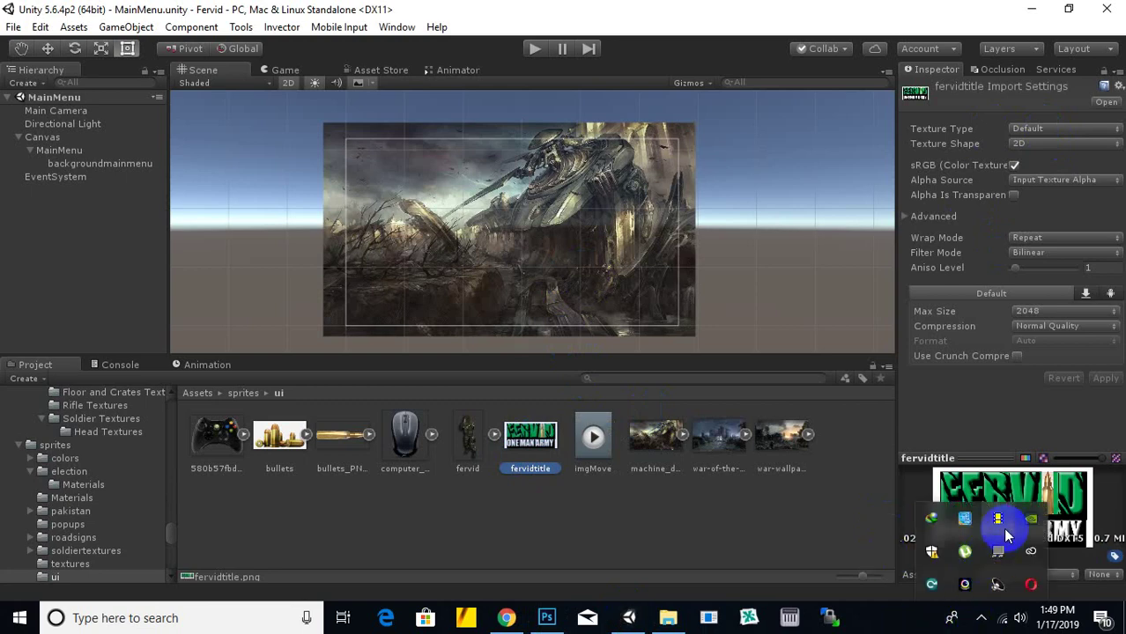
Step: Set the fervidtitle texture's type to Sprite (2D and UI) and apply the import settings
left_click(1048, 132)
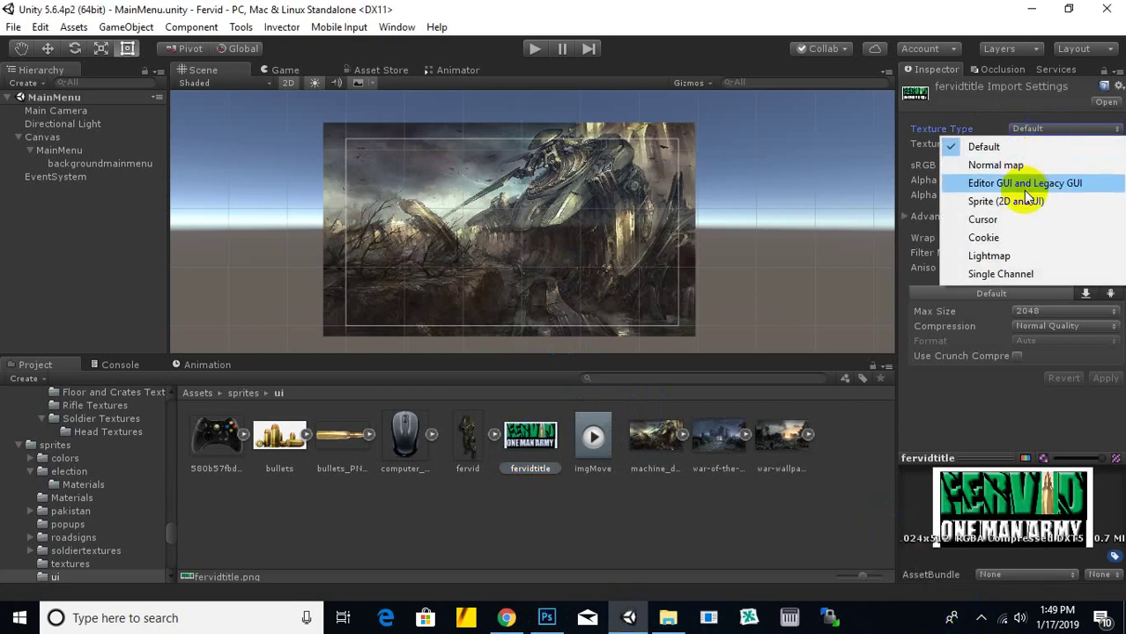
left_click(1013, 201)
left_click_drag(1124, 377, 1124, 384)
left_click(1093, 435)
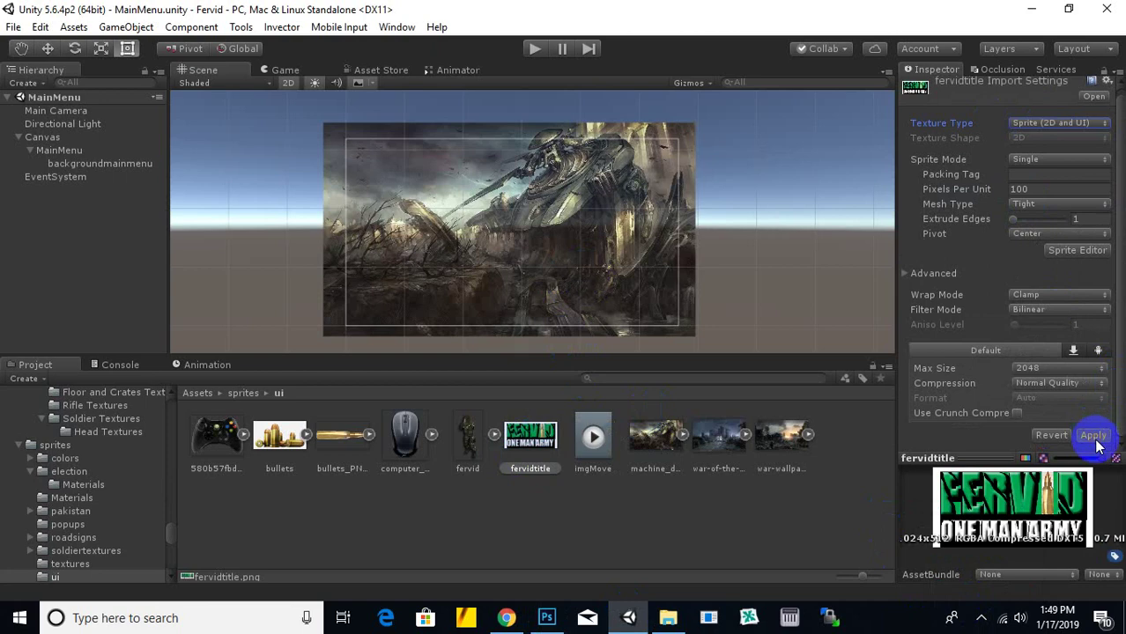
left_click(424, 247)
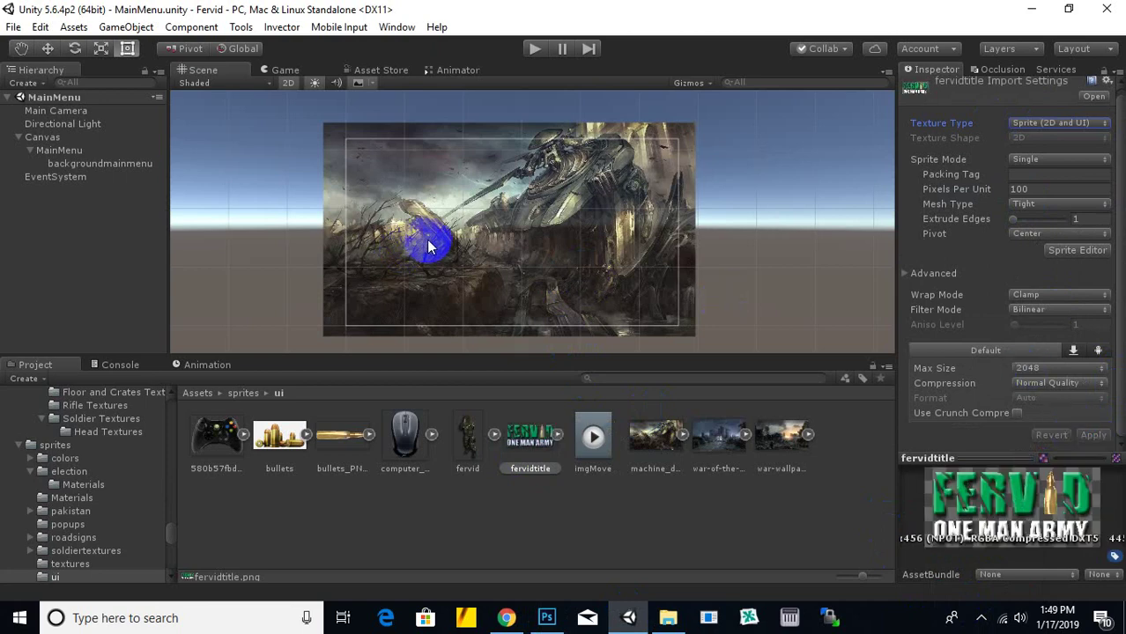
Step: Add a UI Image as a child of backgroundmainmenu and rename it titlefervid
left_click(62, 163)
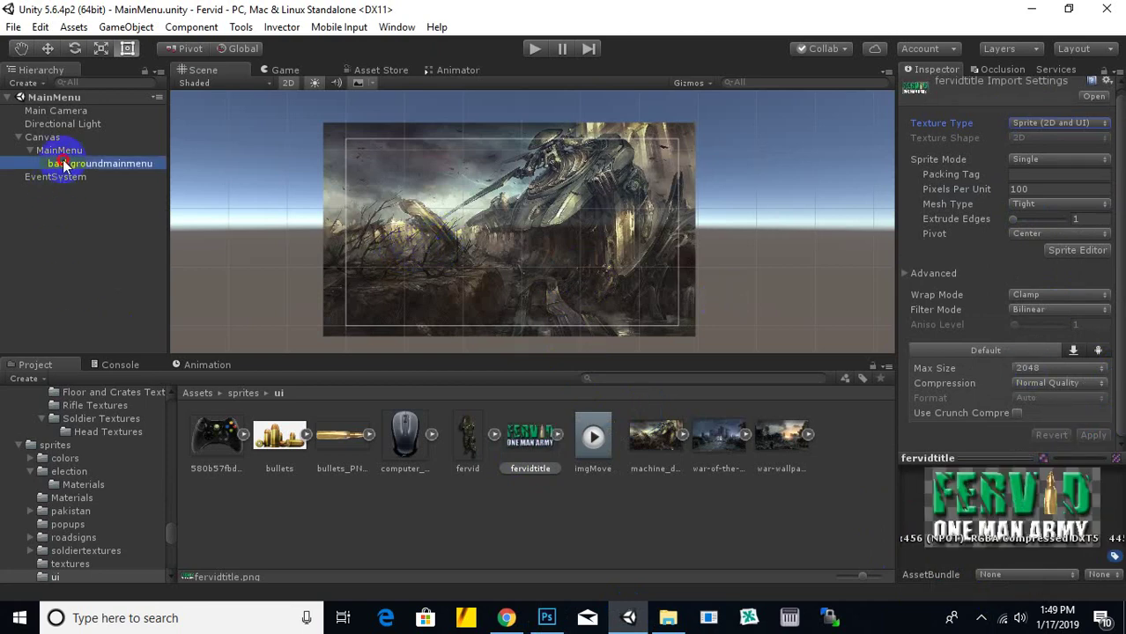
right_click(118, 168)
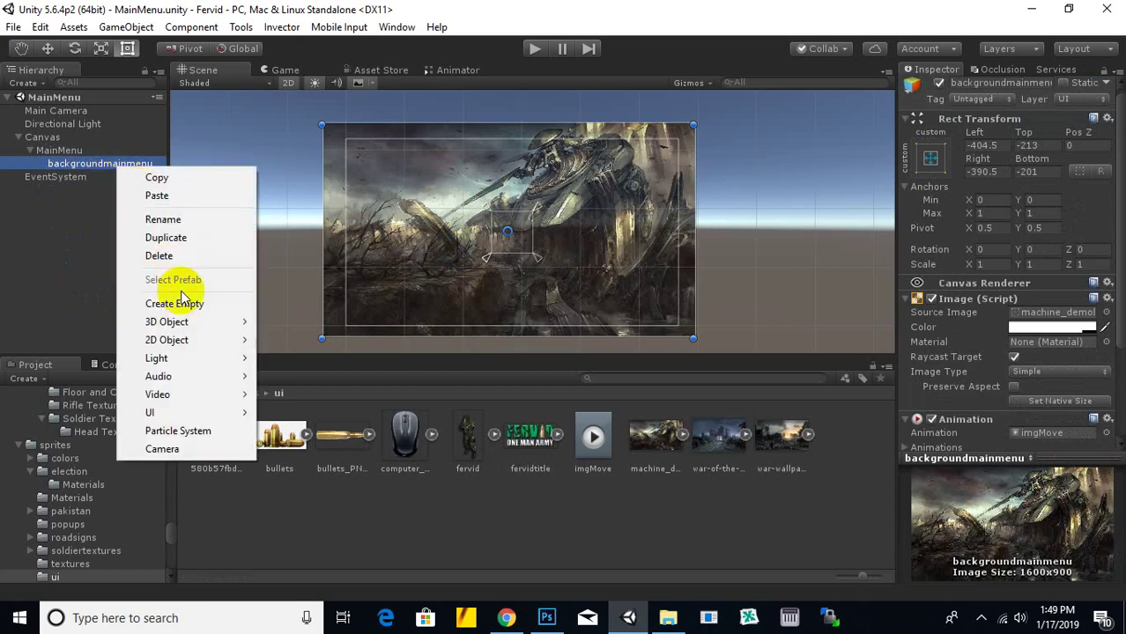
mouse_move(196, 327)
mouse_move(154, 412)
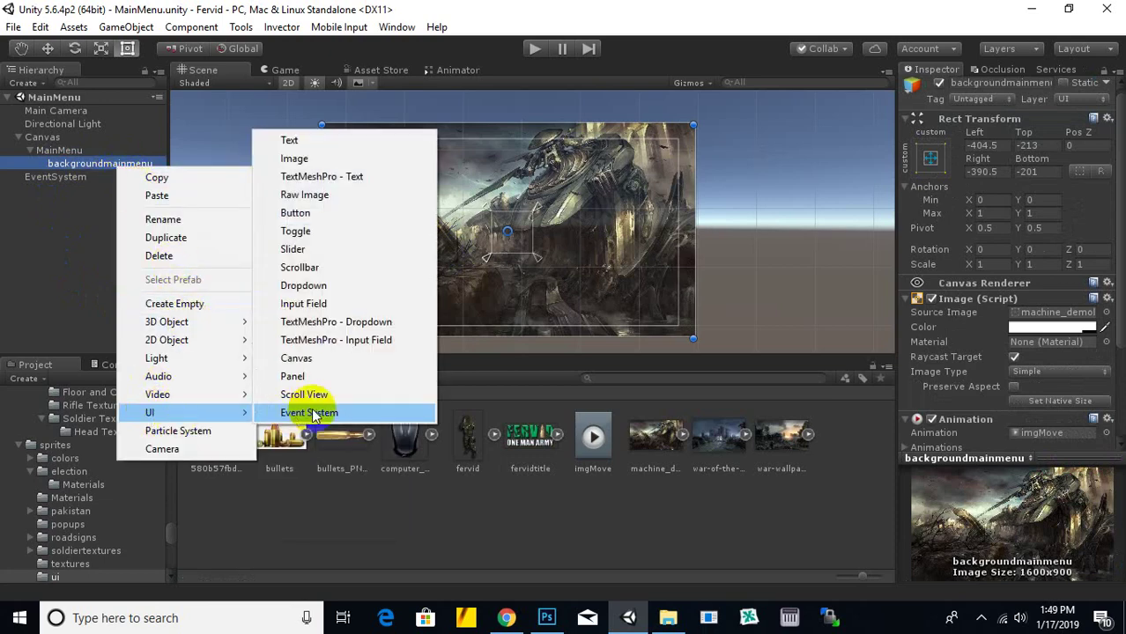
left_click(299, 159)
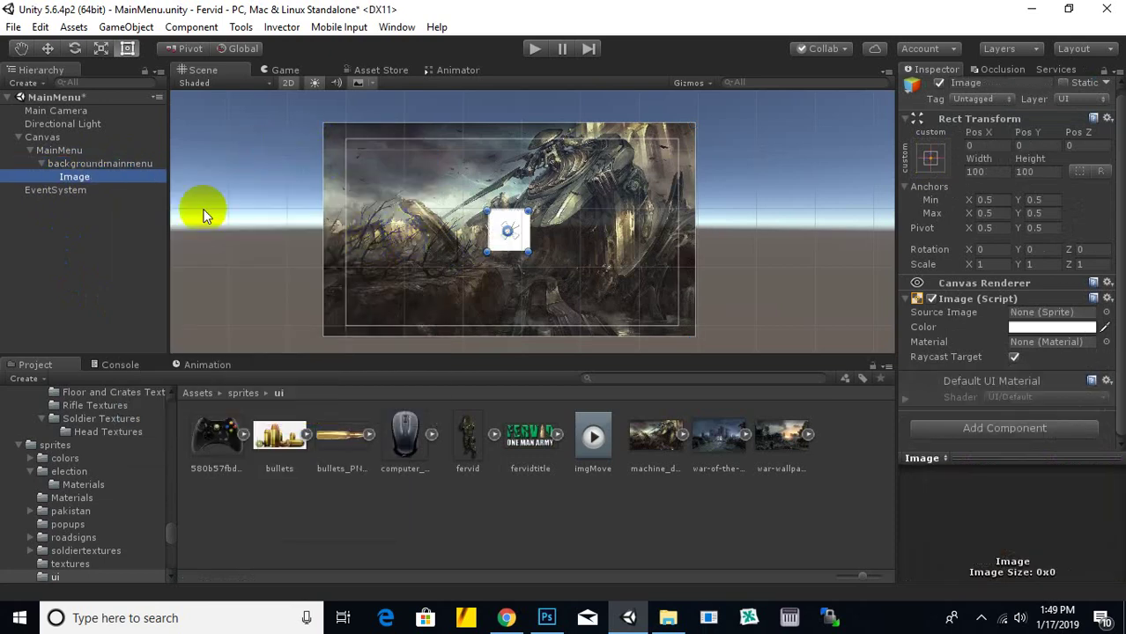
right_click(91, 185)
left_click(125, 230)
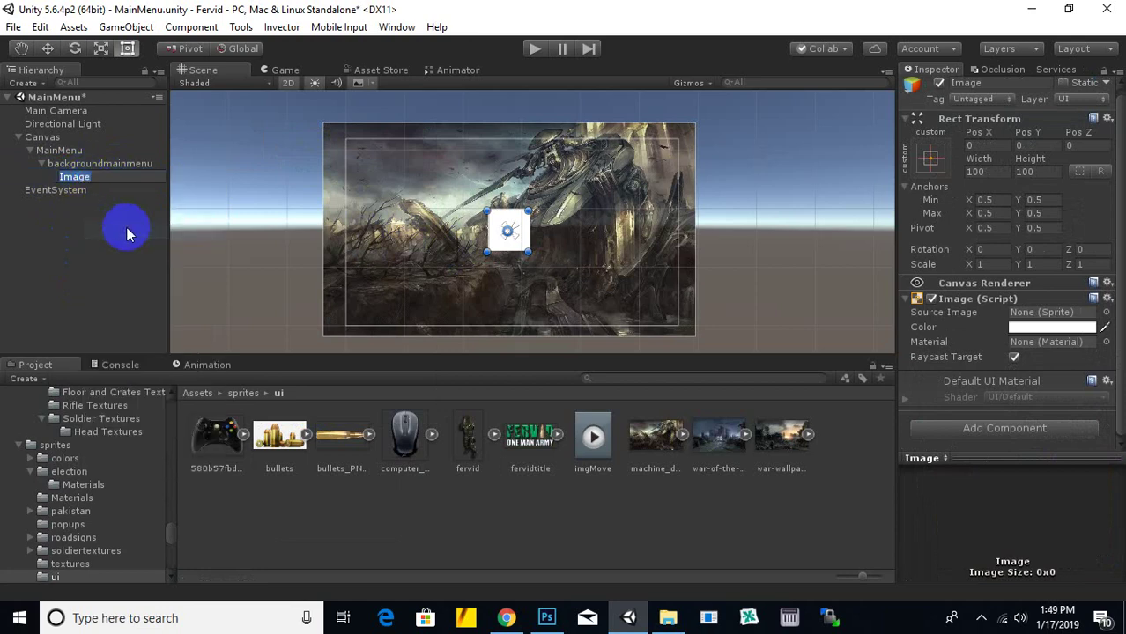
type("titlefe")
type("rvid")
key("Return")
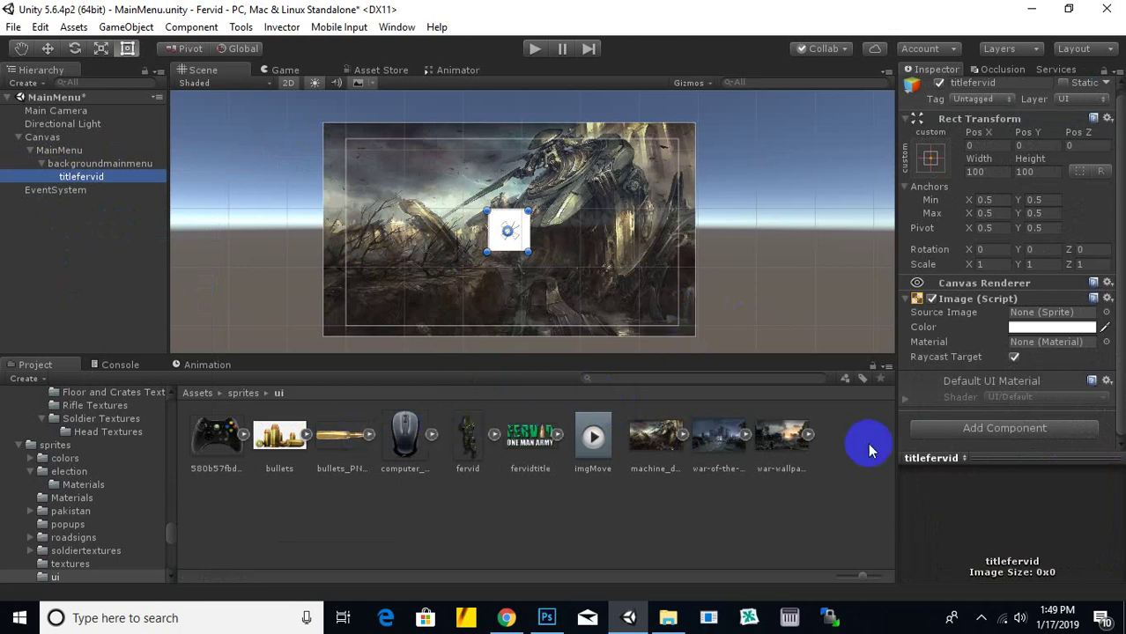
Step: Assign the fervidtitle sprite as titlefervid's source image and scale it to about 2.67 by 1.14
left_click_drag(555, 447, 1050, 314)
left_click(101, 48)
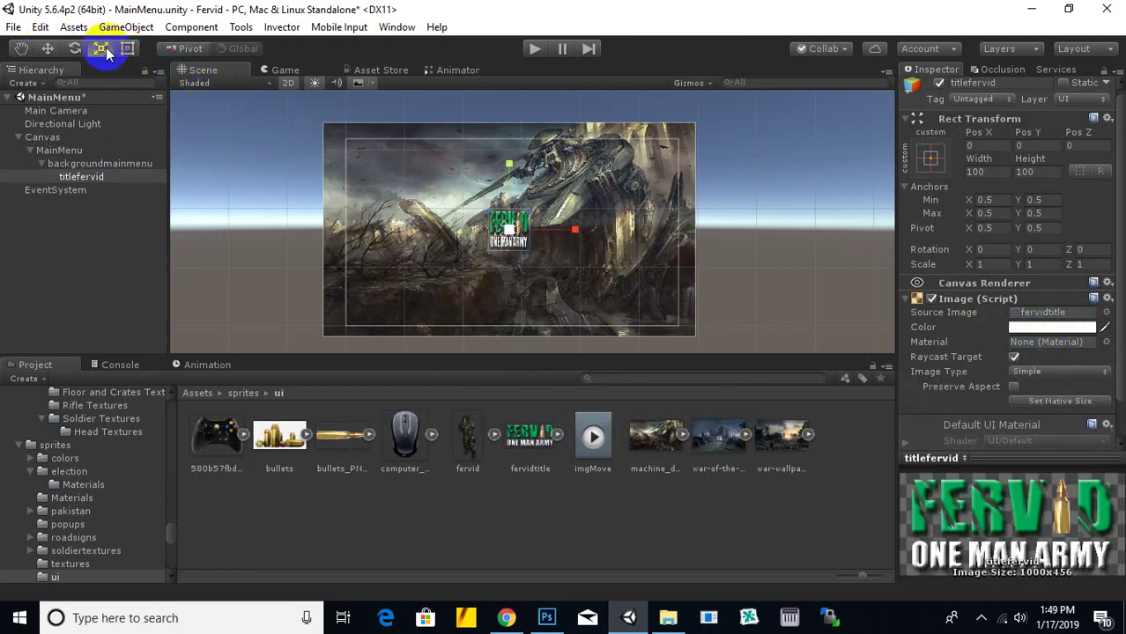
left_click_drag(573, 234, 667, 233)
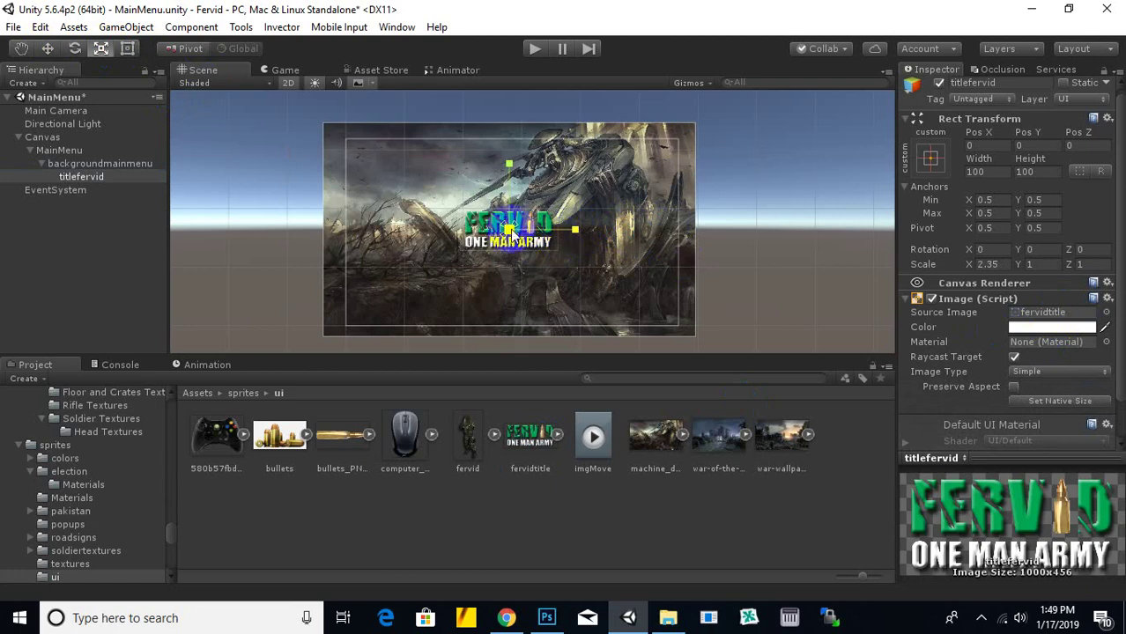
left_click_drag(511, 229, 519, 226)
Step: Move the title image up near the top centre of the background, at about X 4, Y 152
left_click(47, 49)
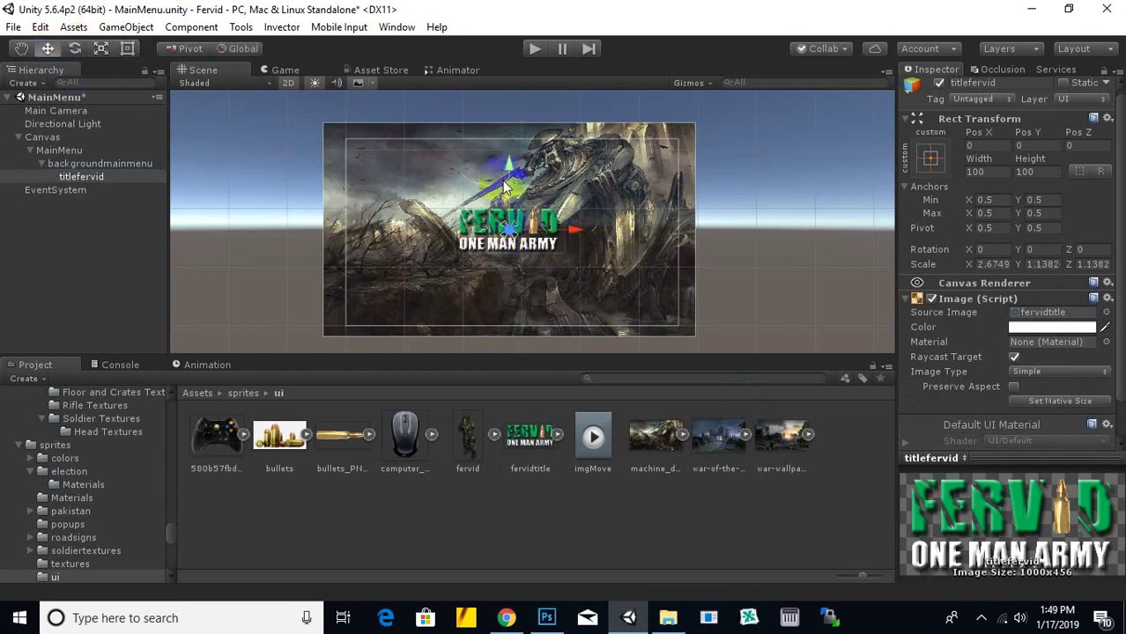
left_click_drag(509, 164, 509, 104)
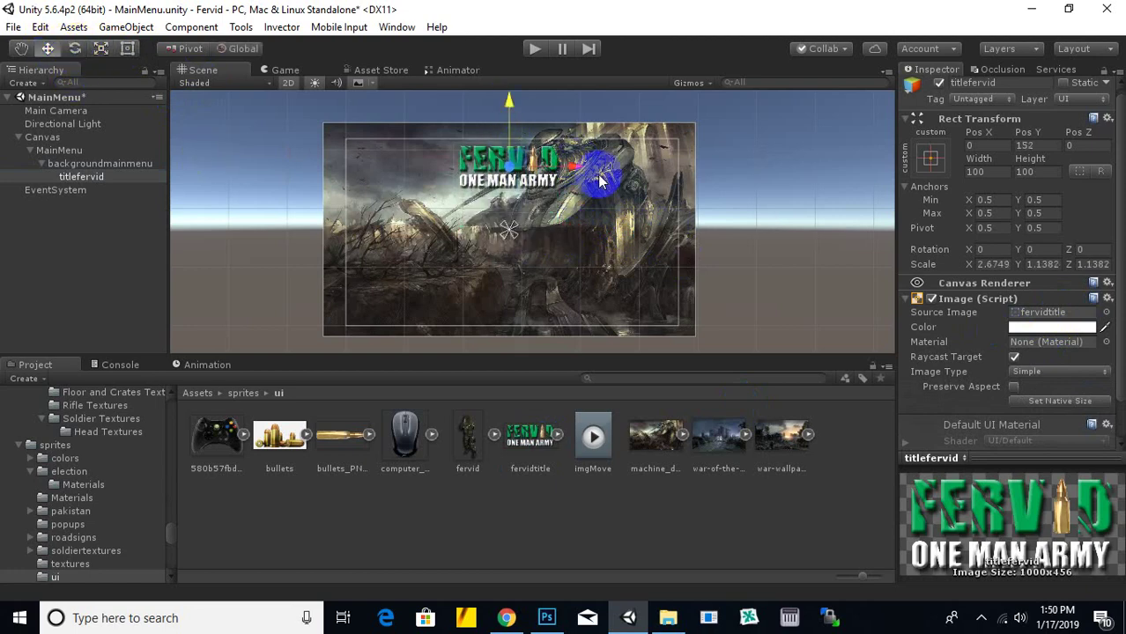
scroll(592, 176, "up", 3)
scroll(560, 184, "up", 1)
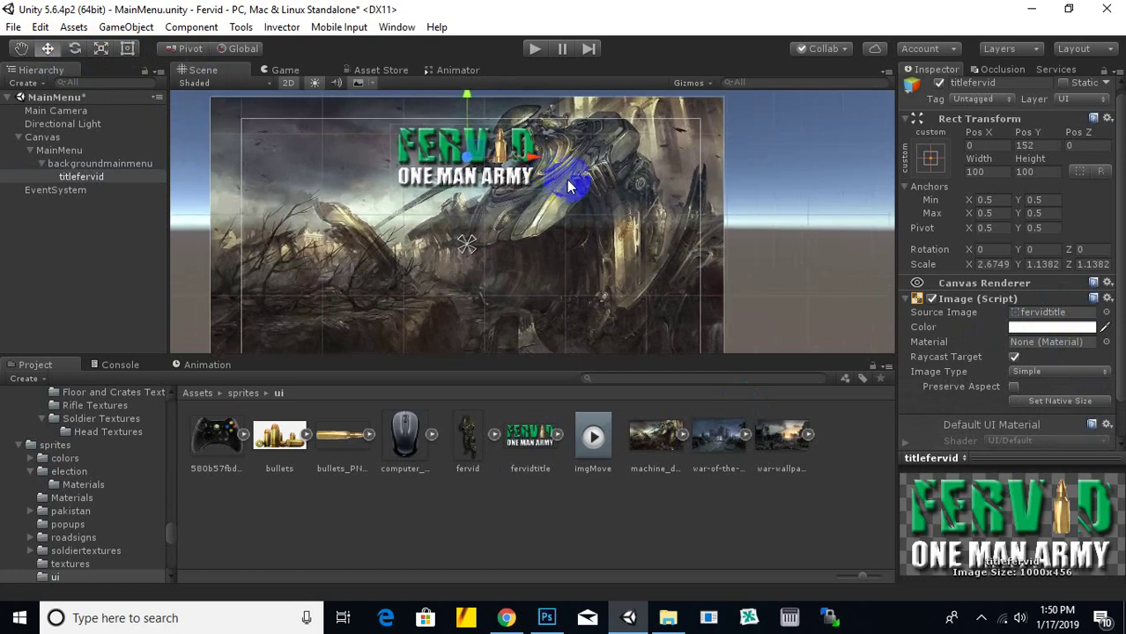
left_click_drag(532, 164, 535, 164)
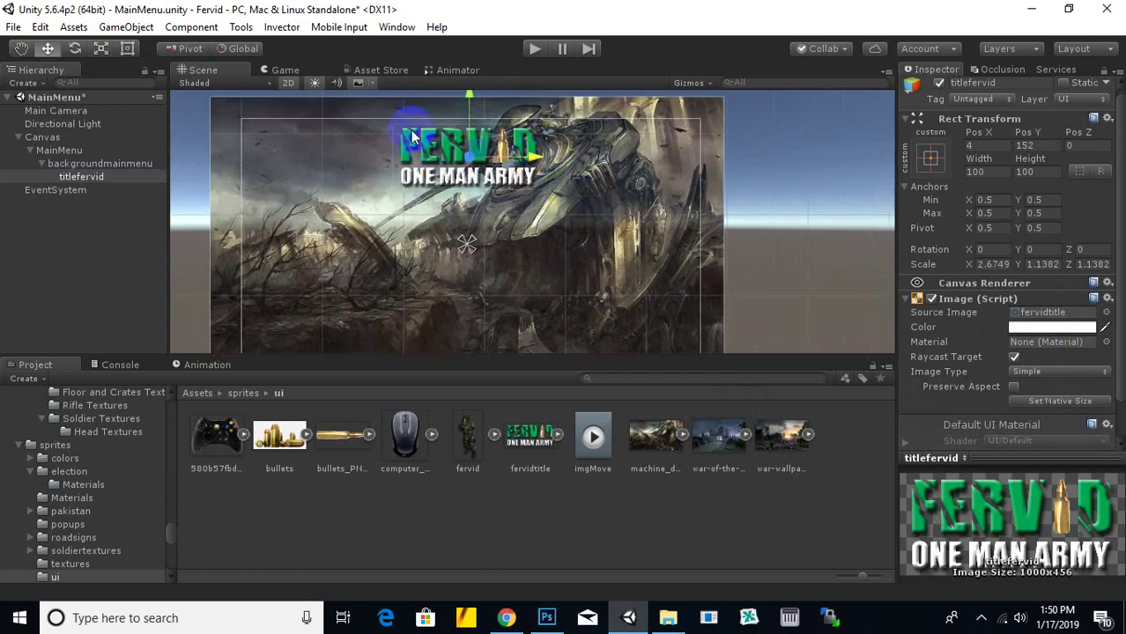
Step: Anchor the title image to the top centre of its parent and nudge it down to Pos Y -108
left_click(928, 158)
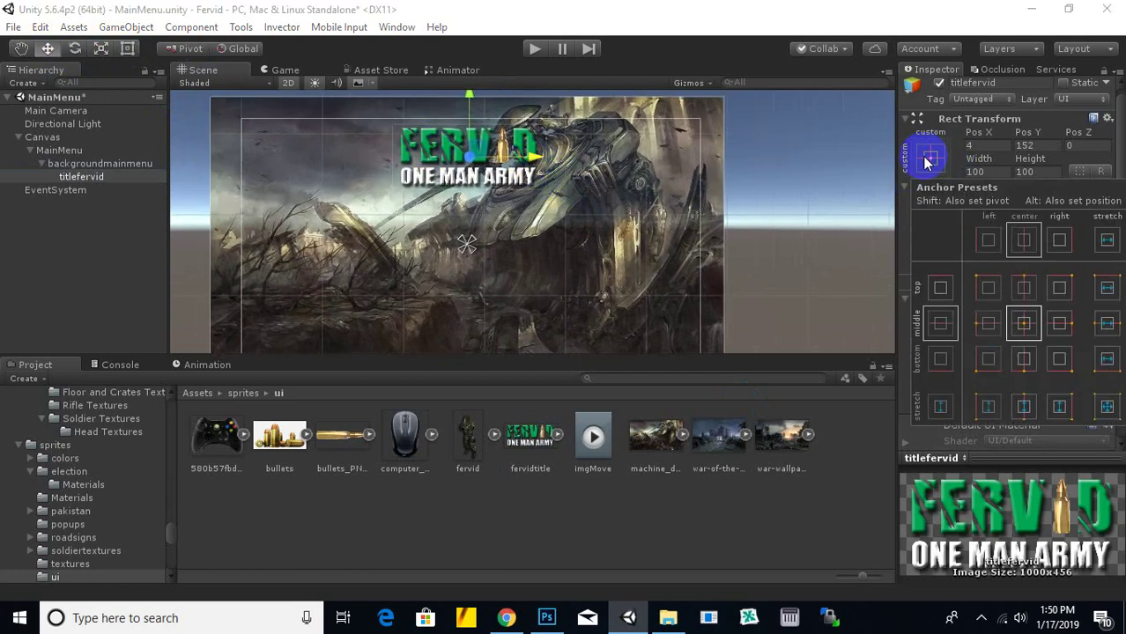
left_click(1026, 295)
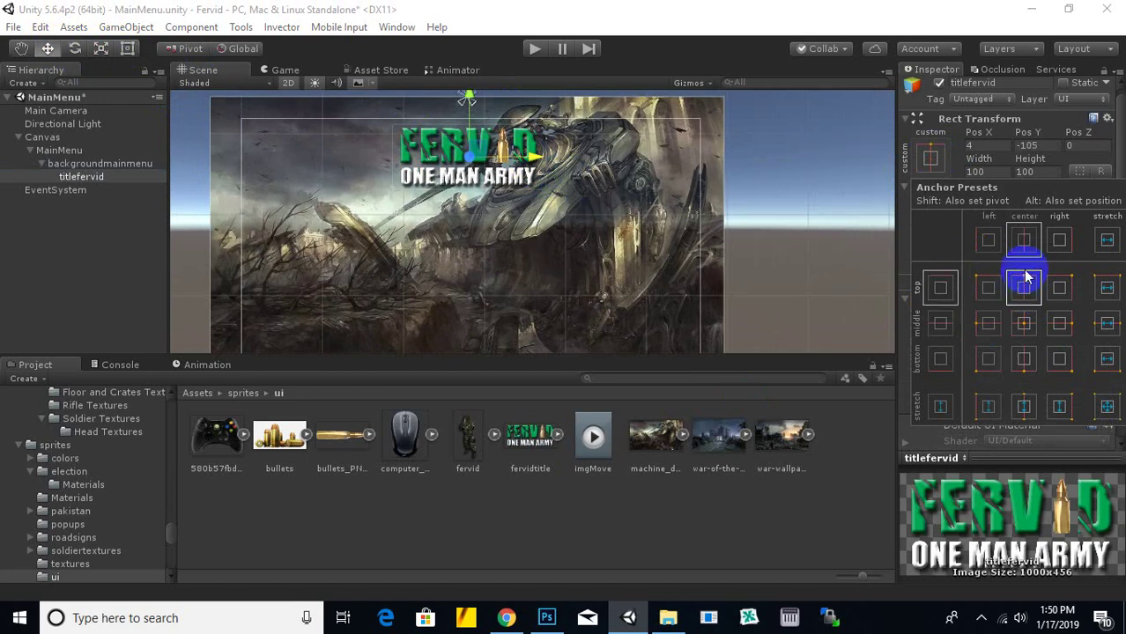
left_click(824, 173)
scroll(496, 199, "down", 1)
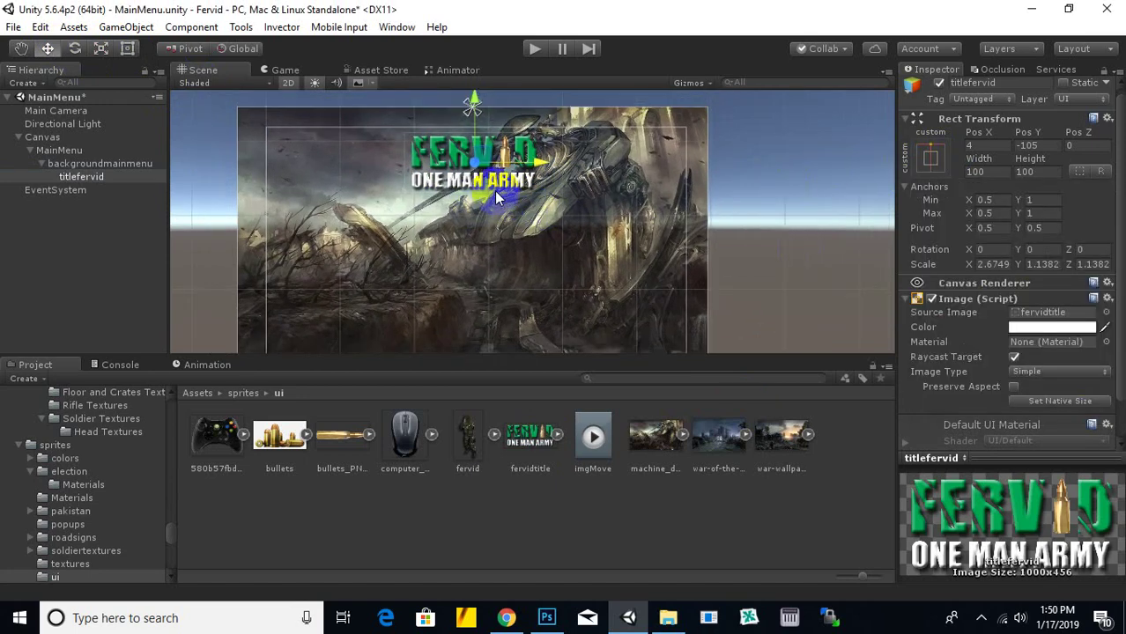
mouse_move(628, 212)
middle_mouse_down()
mouse_move(639, 181)
mouse_move(646, 201)
middle_mouse_up()
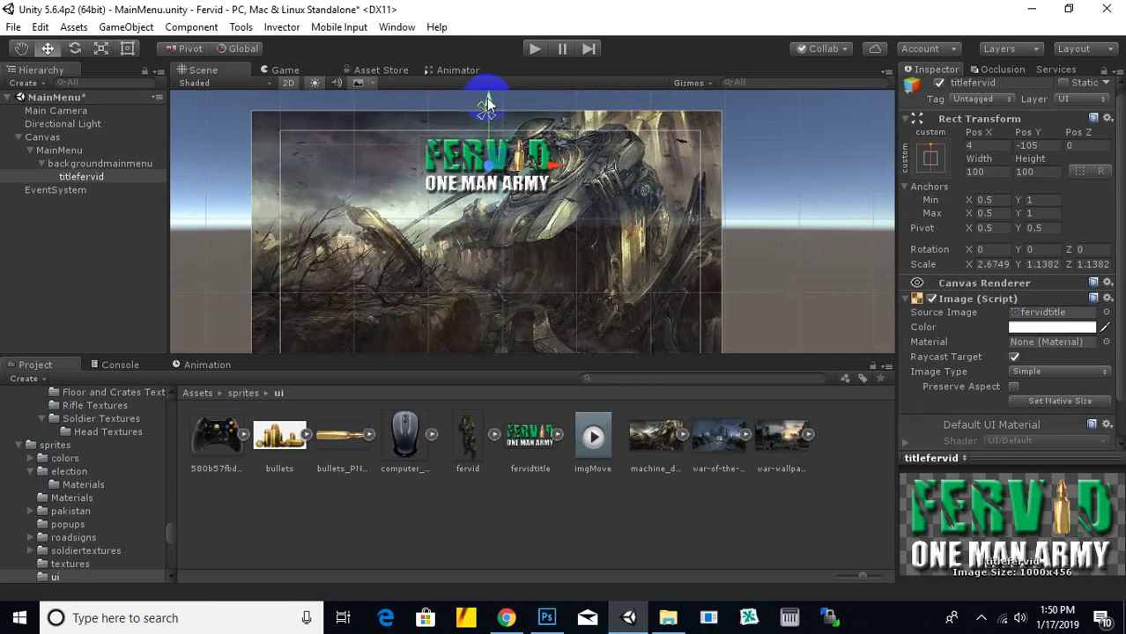
left_click_drag(487, 105, 488, 106)
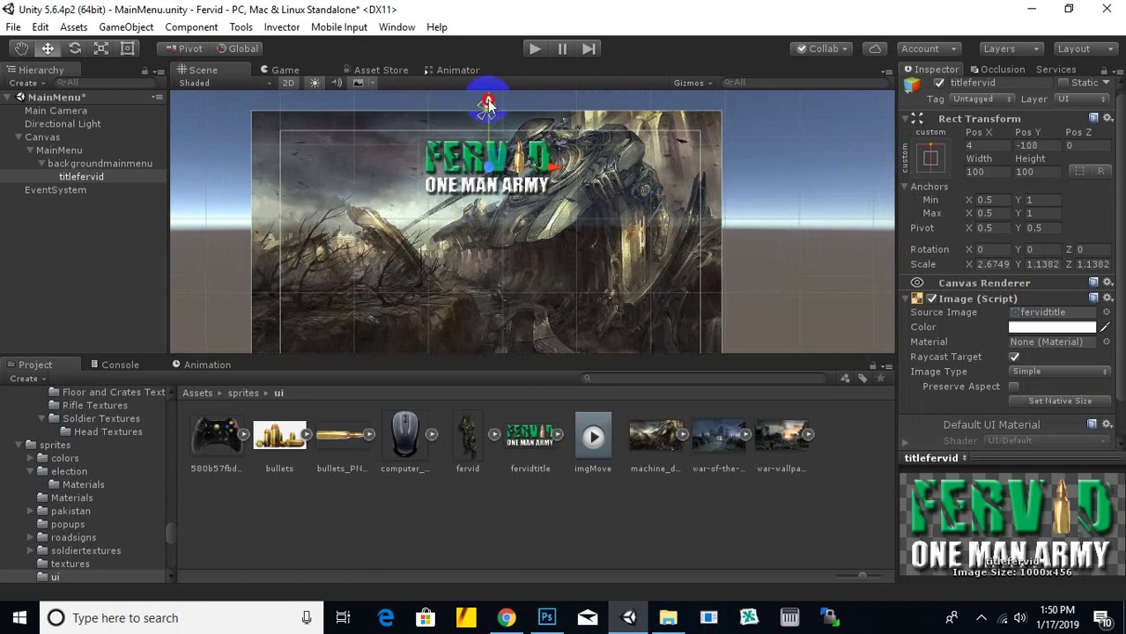
left_click(782, 167)
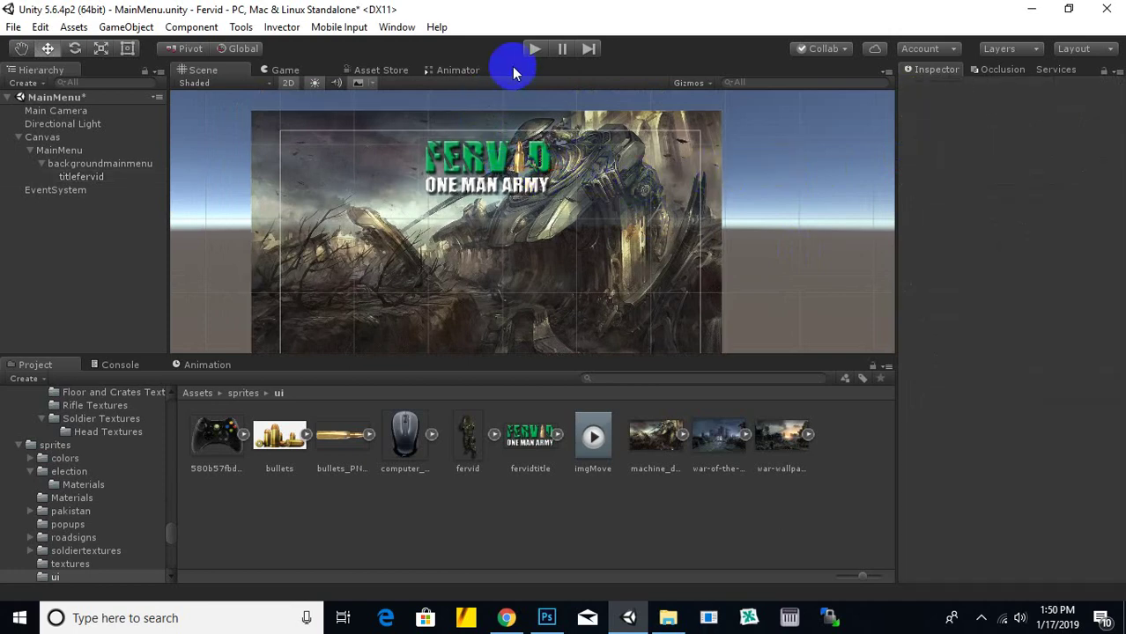
Step: Preview the main menu in play mode, stop the preview, and save the scene
left_click(534, 48)
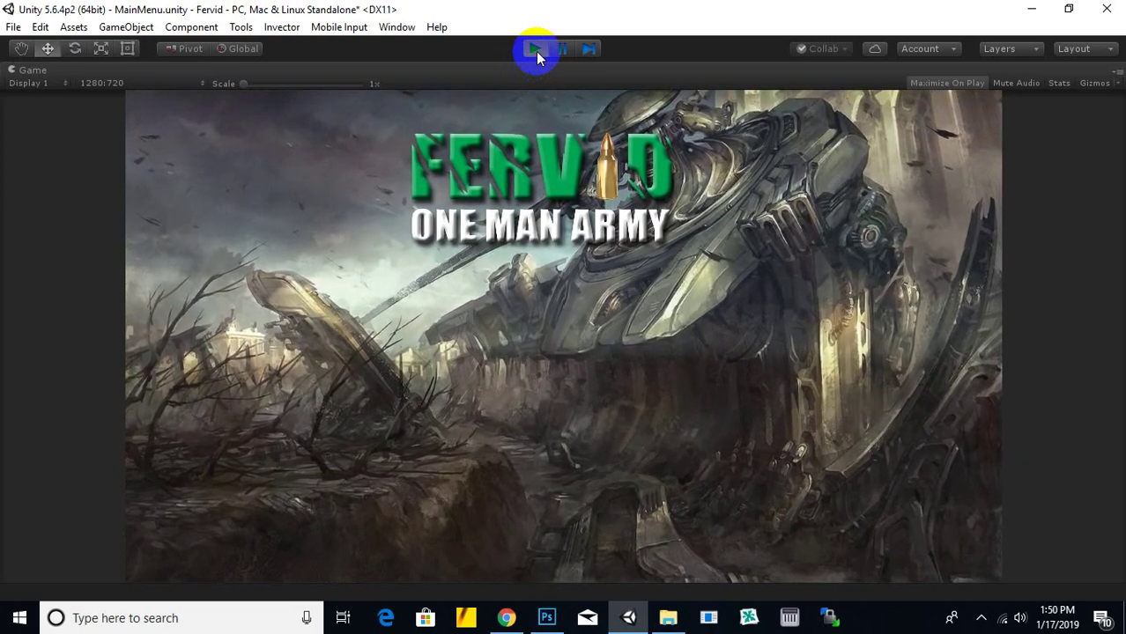
left_click(536, 49)
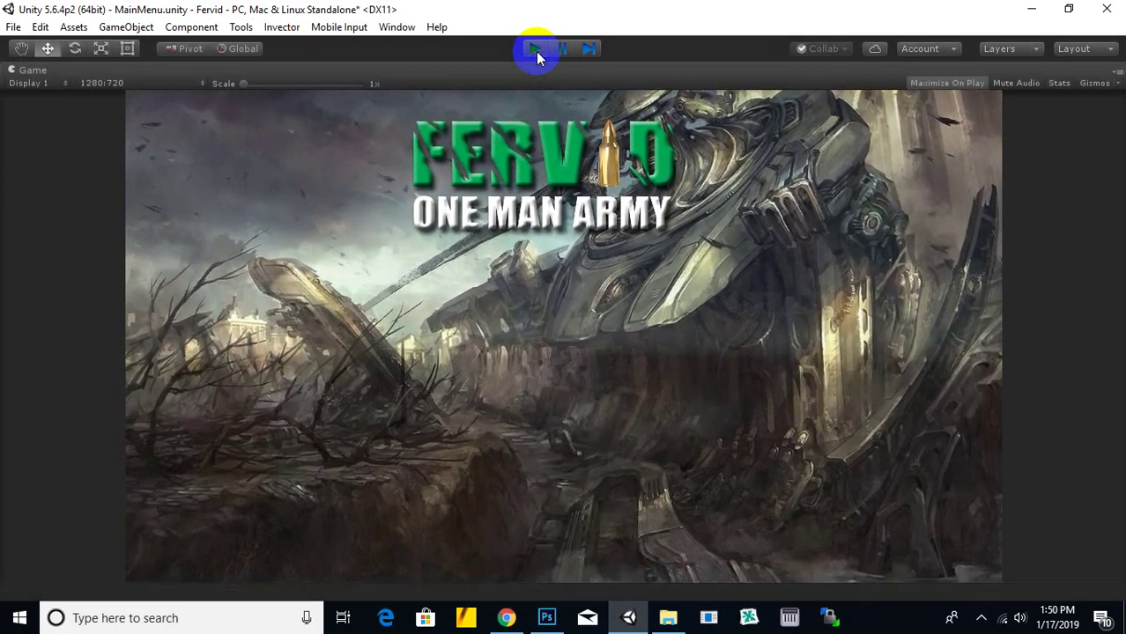
scroll(808, 252, "up", 2)
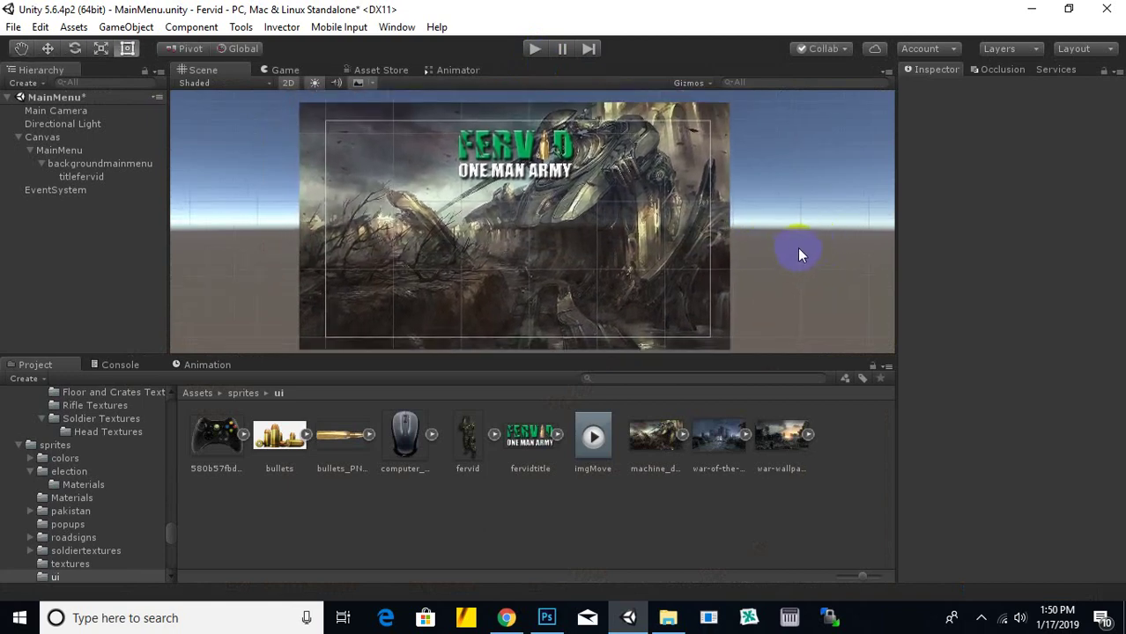
middle_click_drag(784, 240, 798, 224)
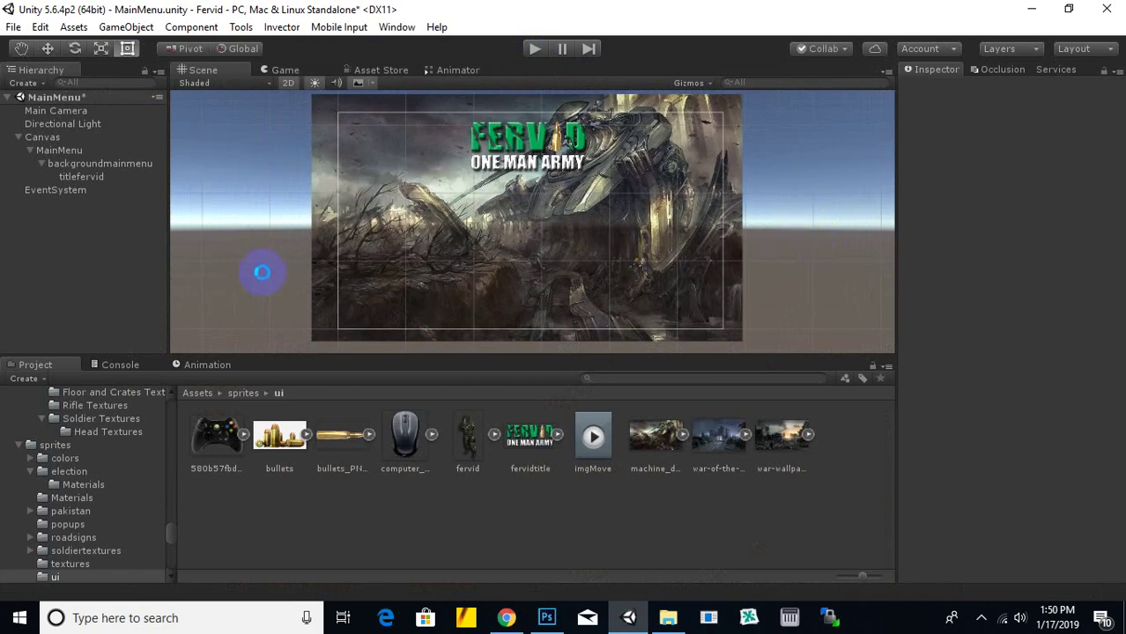
key("ctrl+s")
Step: Darken the backgroundmainmenu image by setting its colour tint to a grey of about RGB 143, 143, 143
left_click(450, 307)
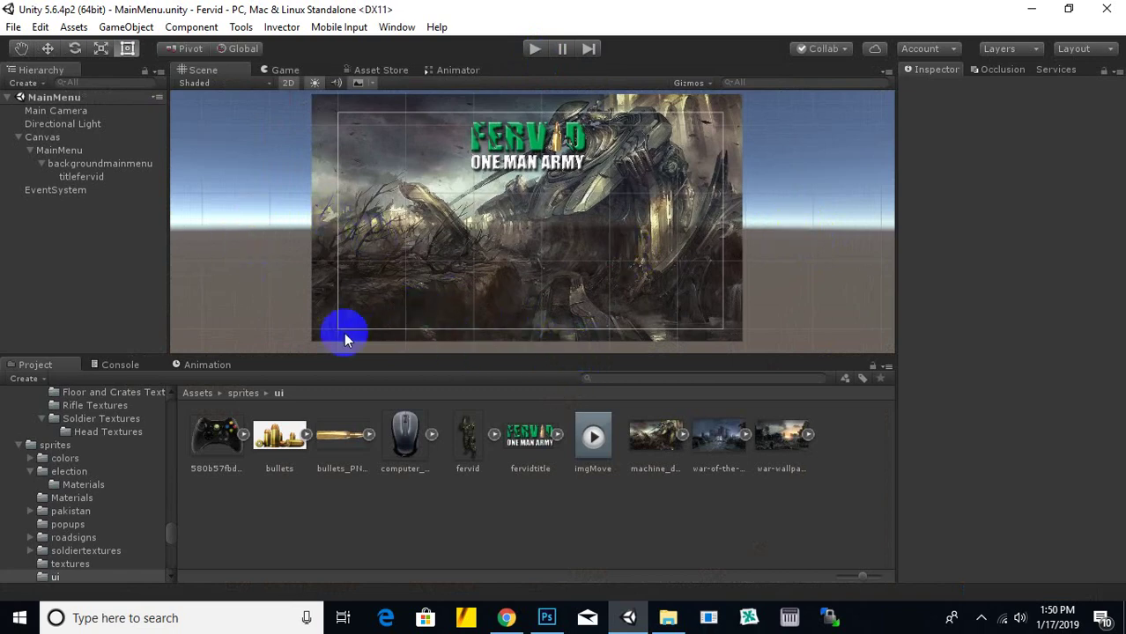
left_click(328, 344)
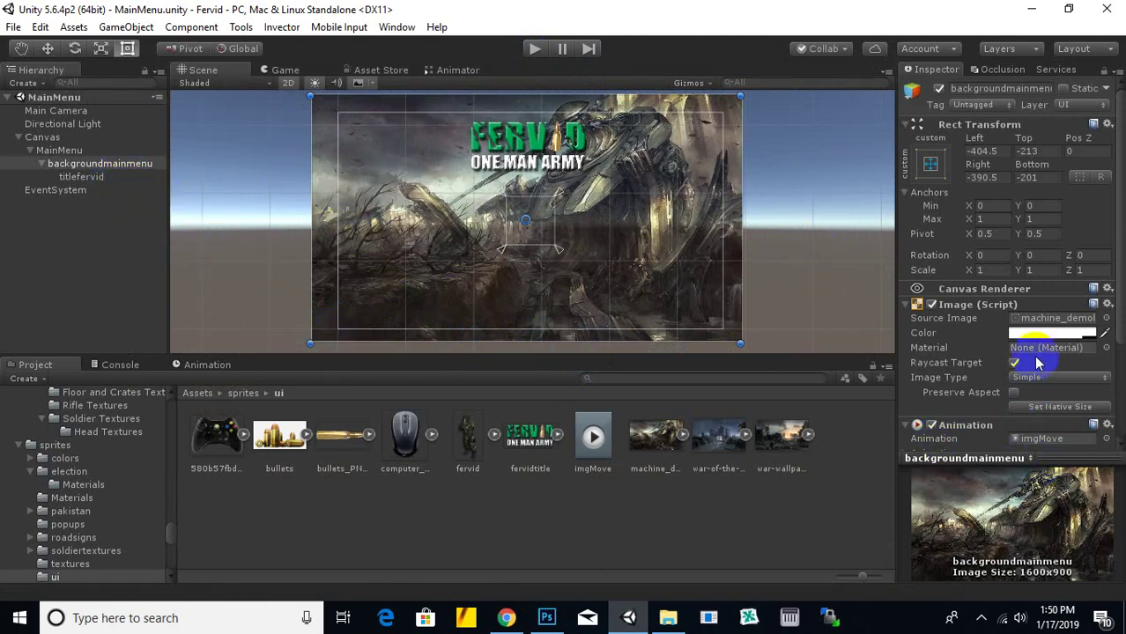
left_click(1027, 337)
mouse_move(639, 314)
left_mouse_down()
mouse_move(624, 350)
mouse_move(612, 329)
mouse_move(587, 326)
left_mouse_up()
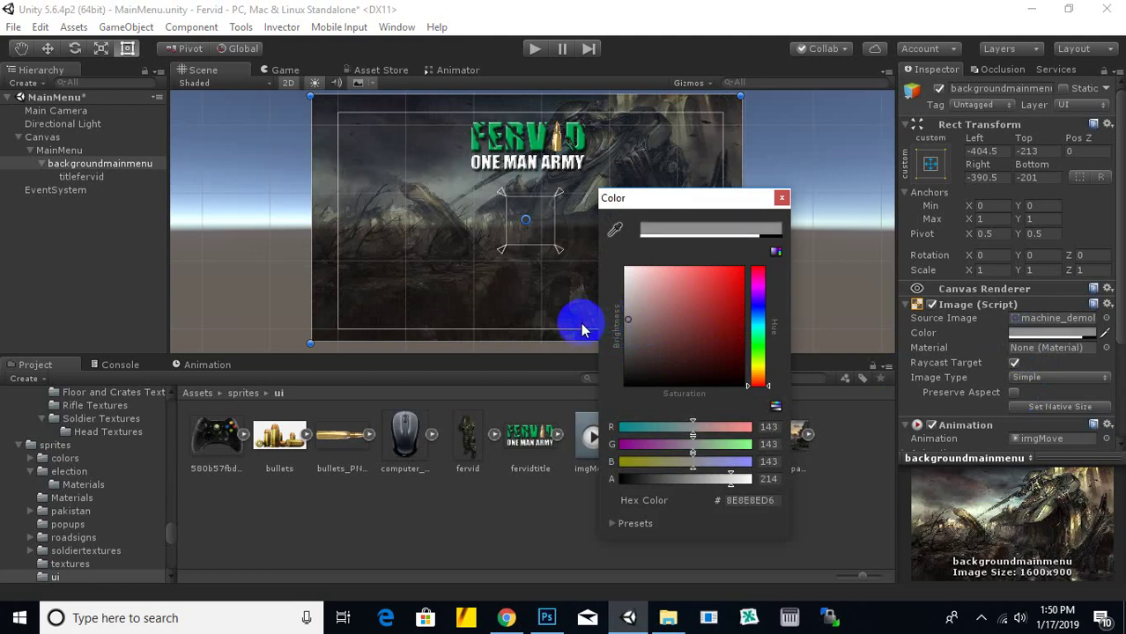
left_click(776, 198)
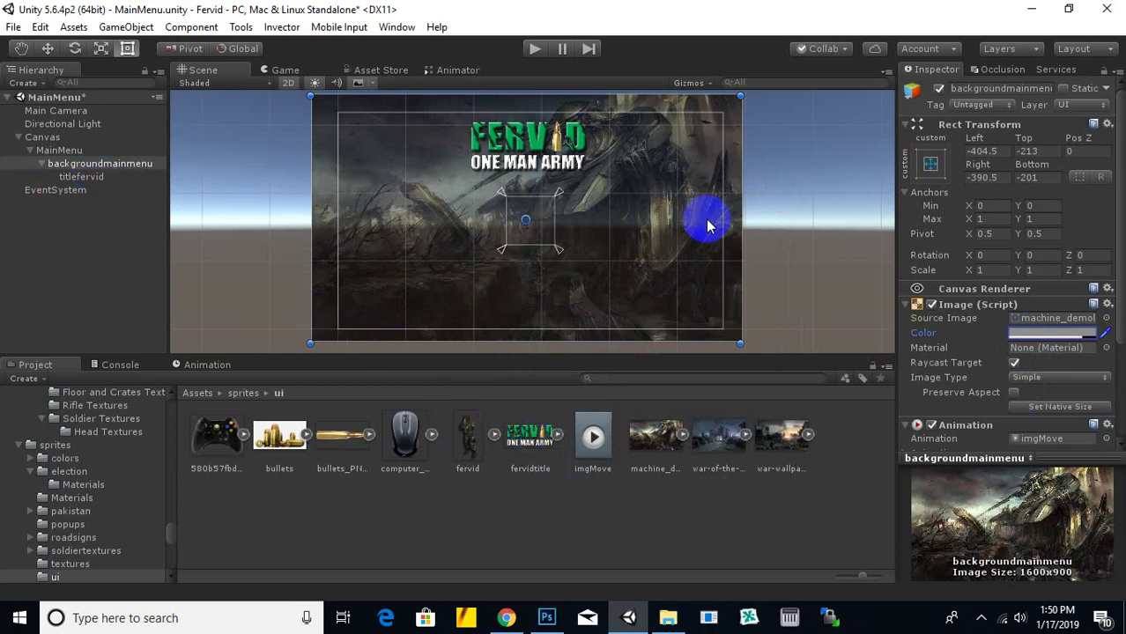
Step: Duplicate the titlefervid image and rename the copy fervidimage
left_click(565, 170)
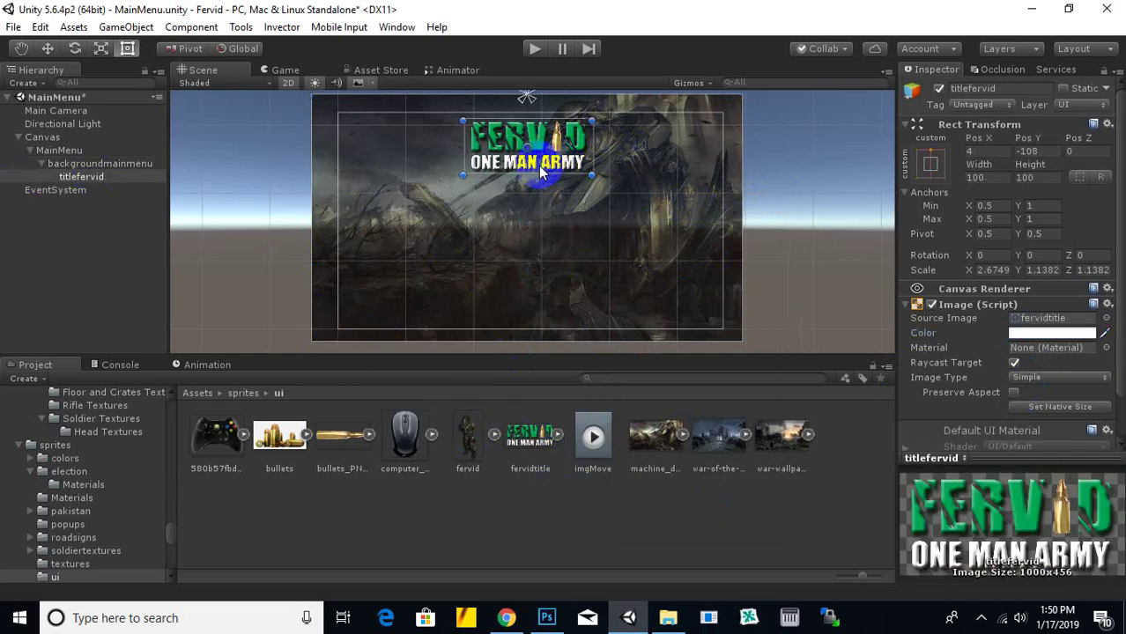
key("ctrl+d")
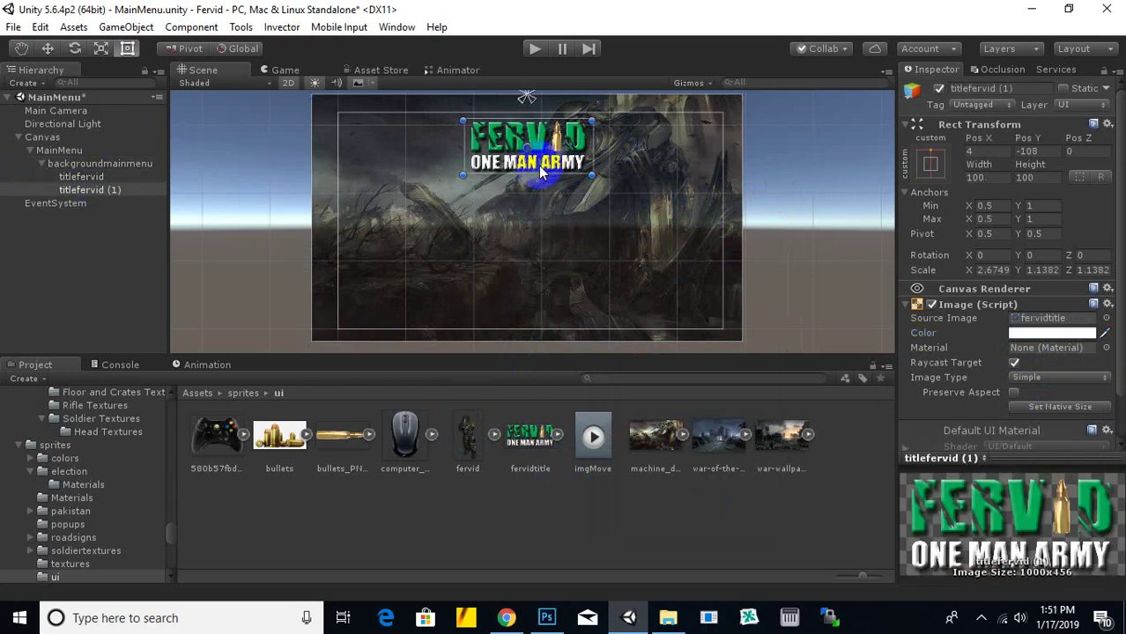
right_click(97, 196)
left_click(134, 244)
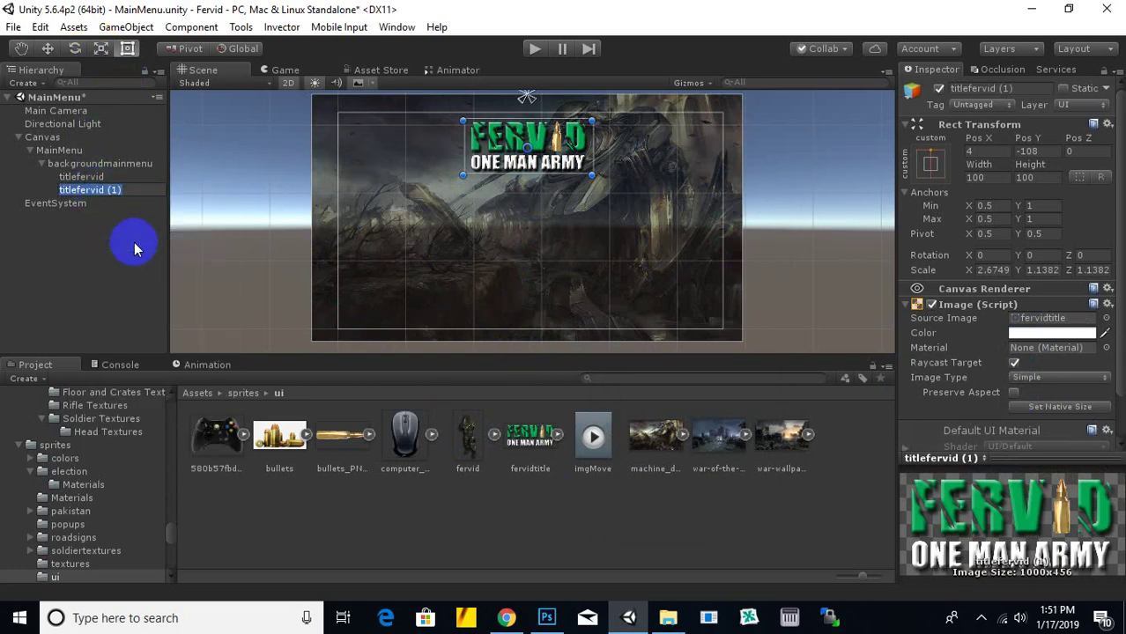
type("fervidimage")
key("Return")
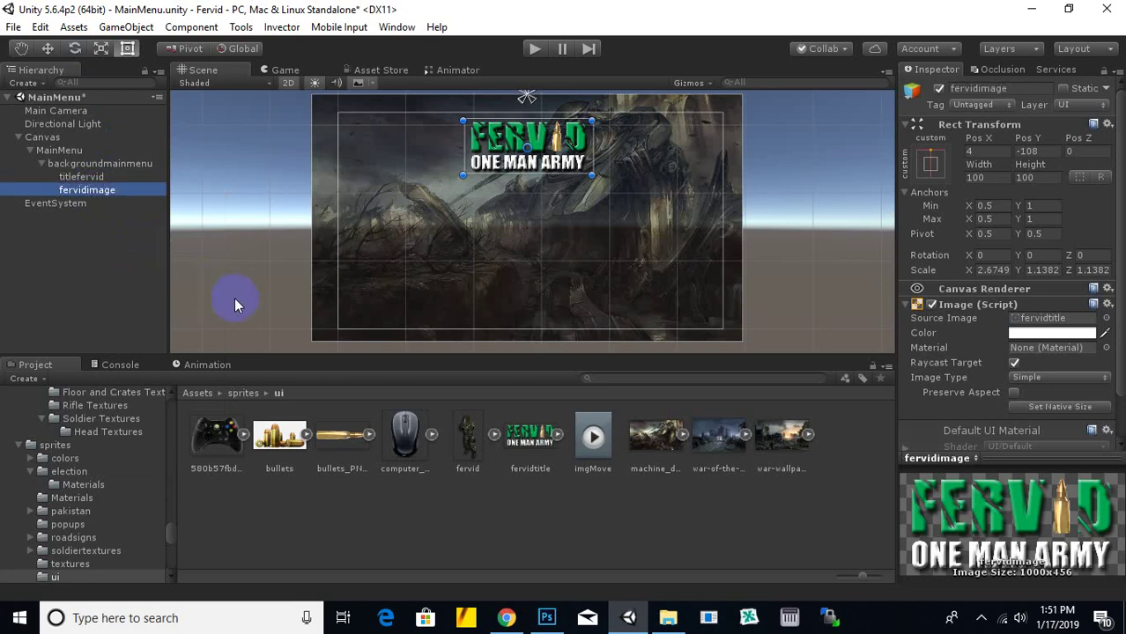
Step: Assign the fervid soldier sprite to fervidimage, place it on the background's right side, and resize it to about 110 by 345
left_click_drag(465, 446, 1054, 322)
left_click_drag(544, 147, 652, 214)
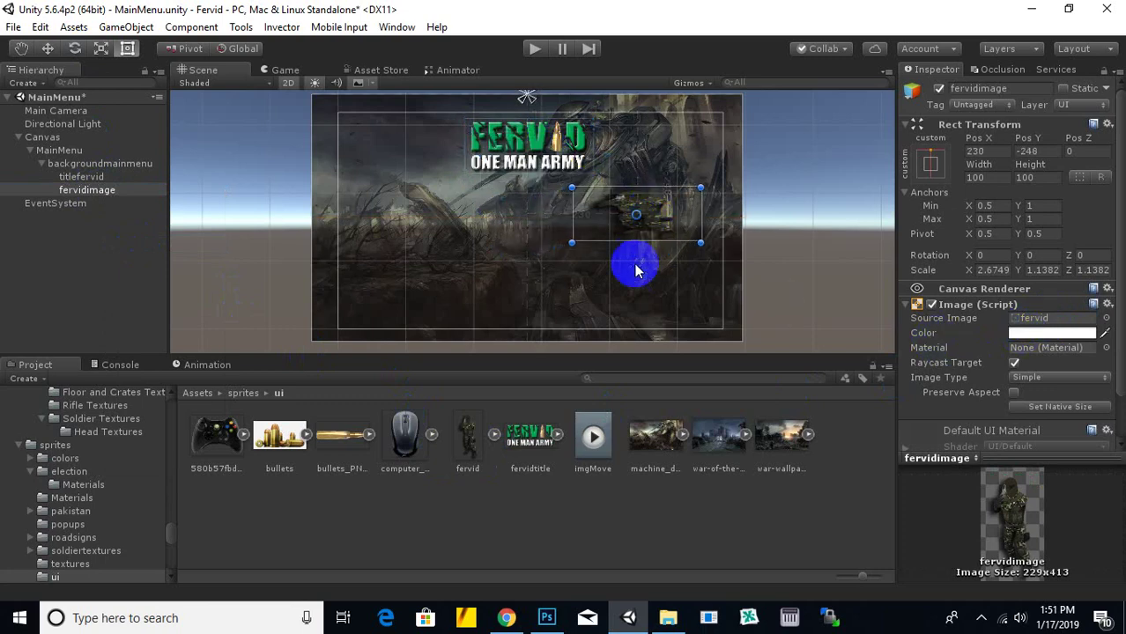
left_click_drag(700, 243, 689, 329)
left_click_drag(690, 190, 714, 144)
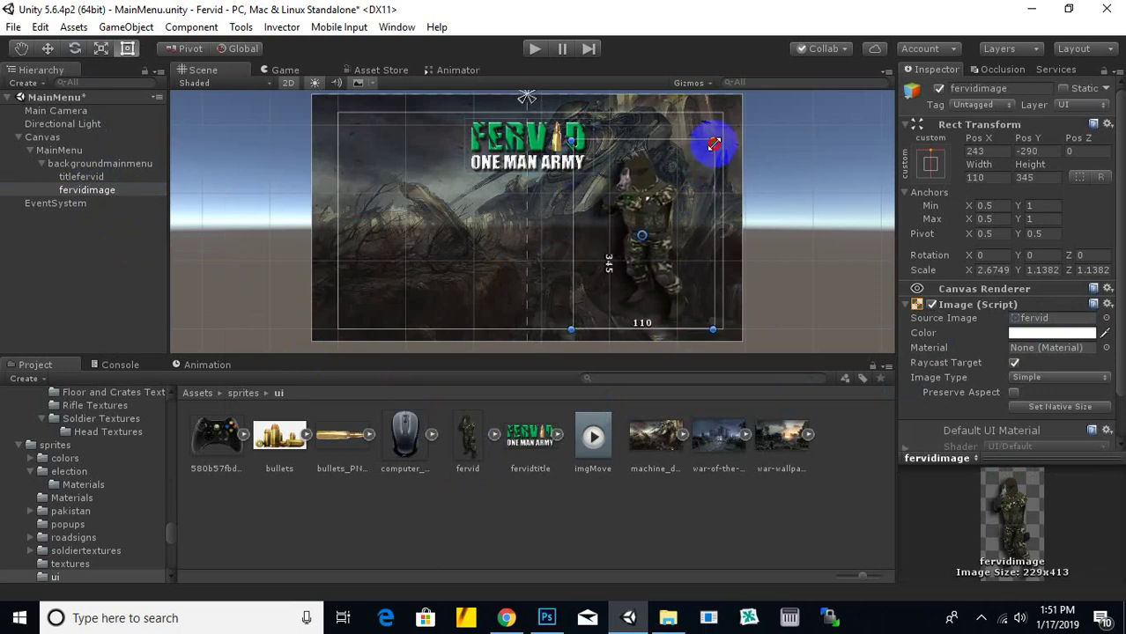
Step: Reposition fervidimage on the background's lower right to about X 234, Y -311
left_click_drag(661, 217, 663, 236)
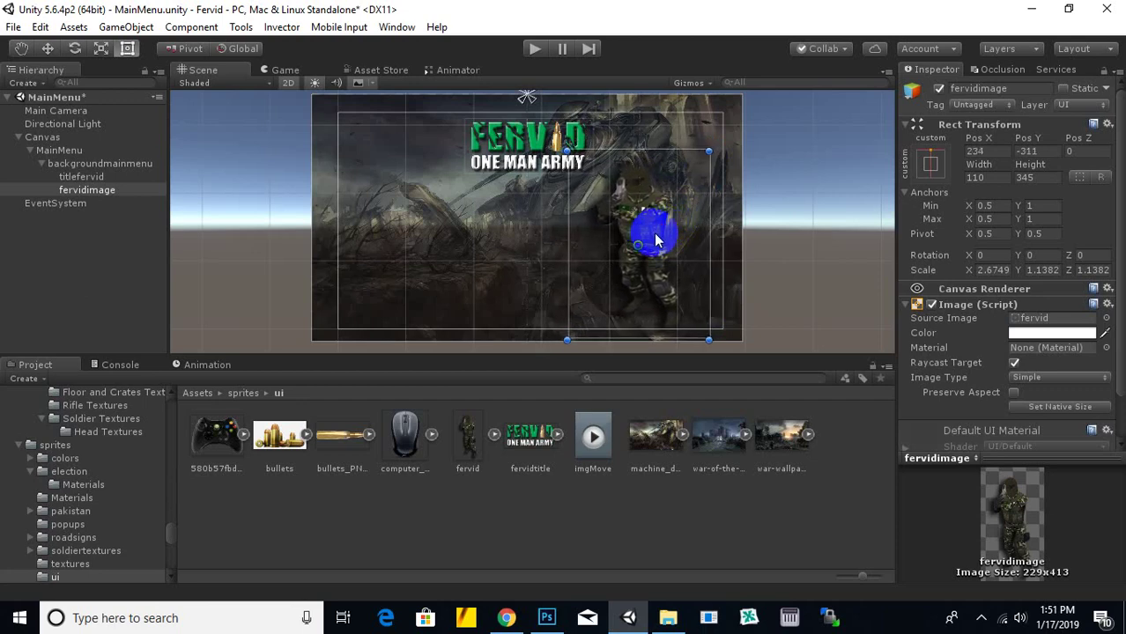
left_click_drag(655, 238, 655, 239)
left_click(808, 226)
Step: Preview the main menu with the soldier image in play mode, and stop the preview
scroll(679, 281, "up", 2)
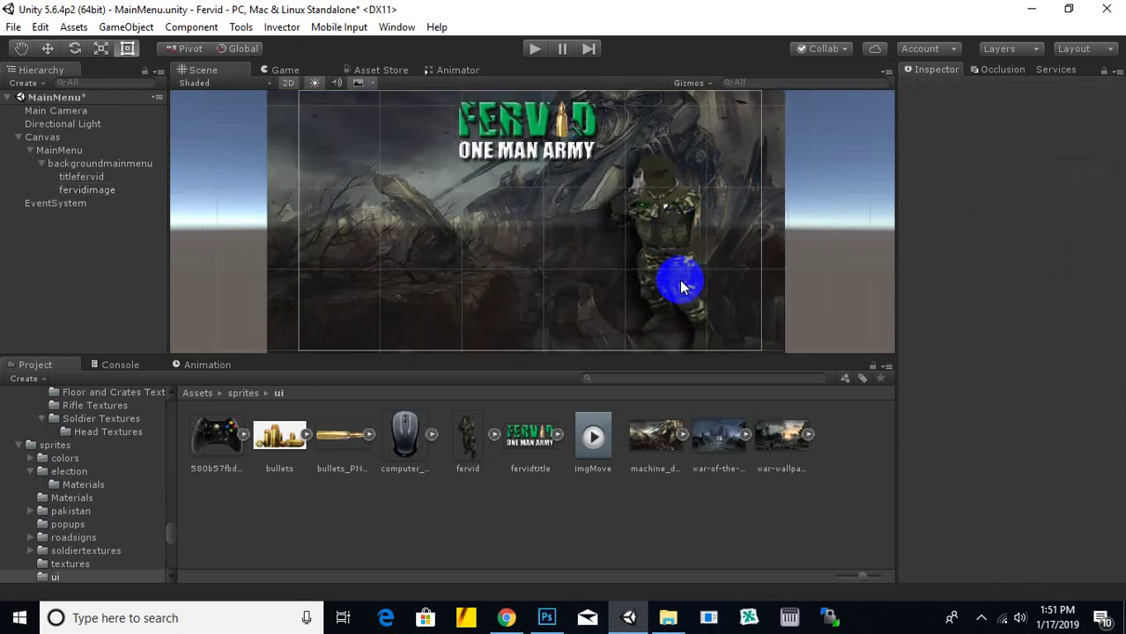
scroll(681, 280, "up", 3)
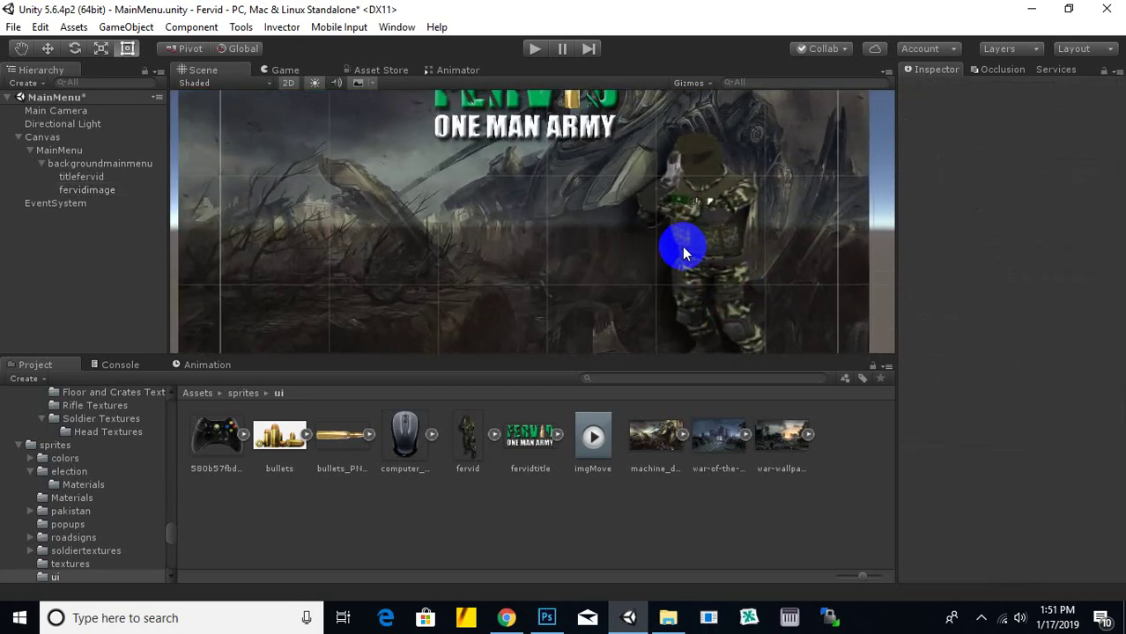
left_click(535, 49)
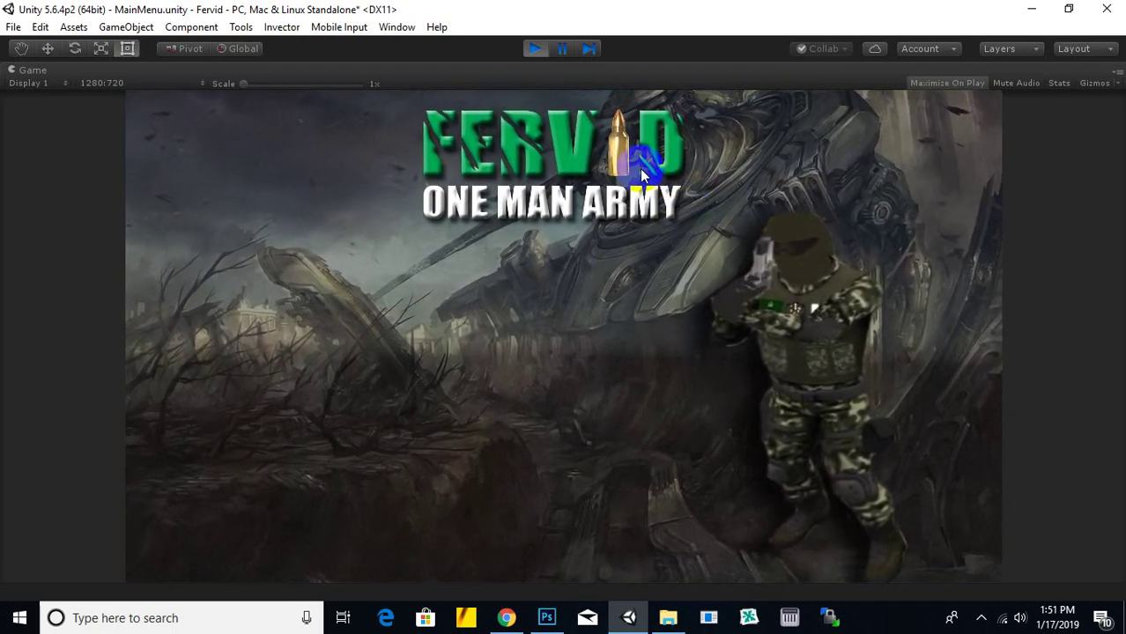
left_click(531, 49)
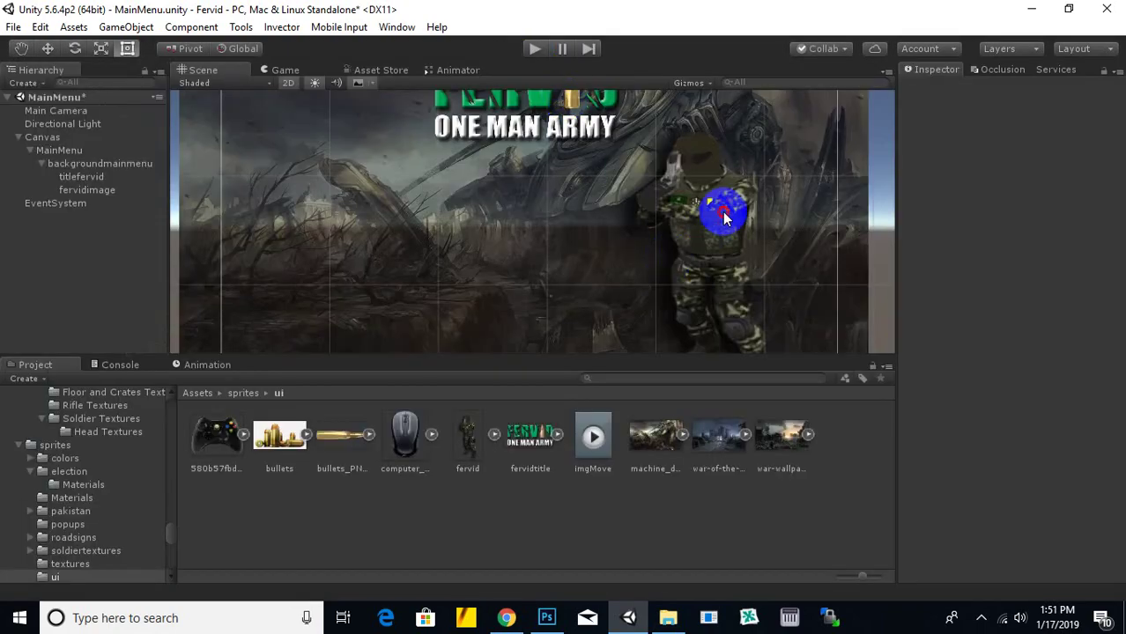
Step: Delete fervidimage from the main menu background and save the scene
left_click(722, 218)
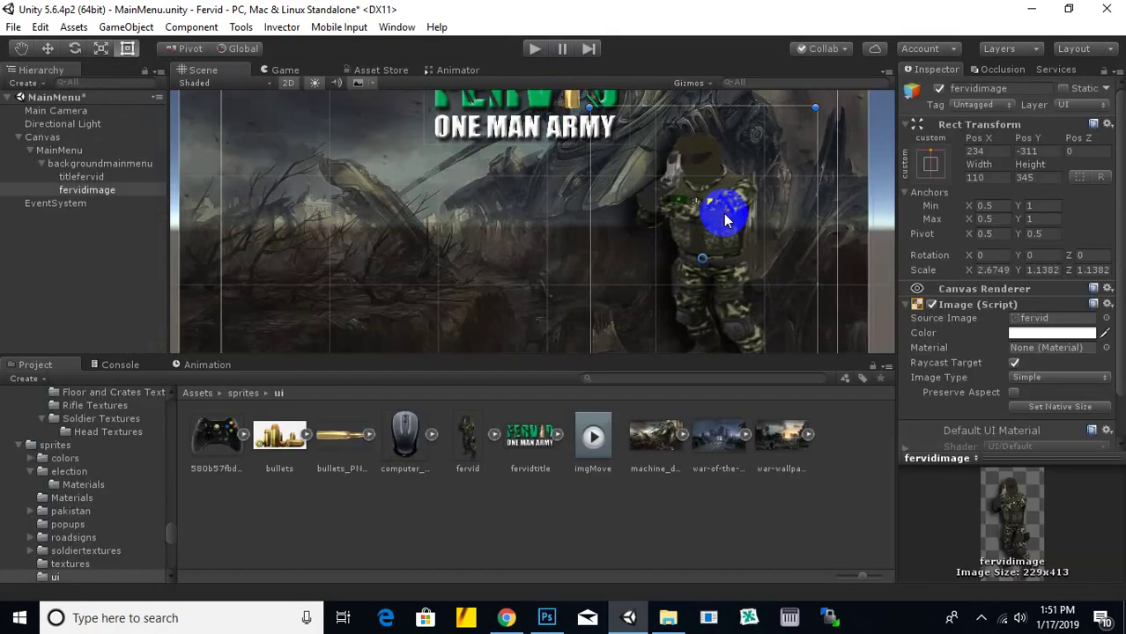
key("Delete")
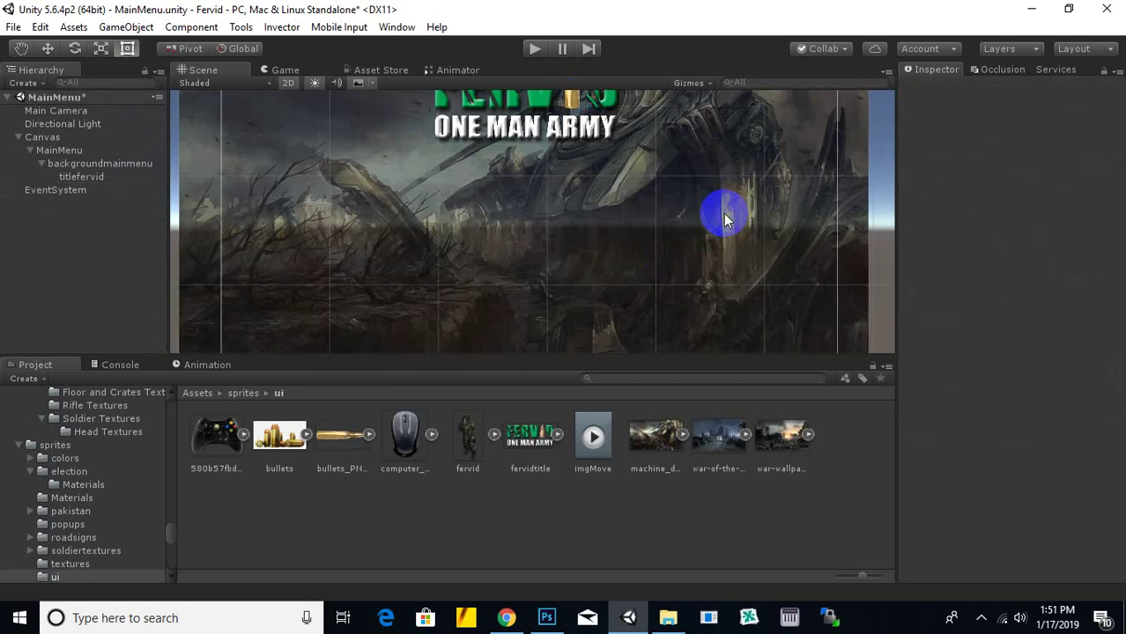
scroll(724, 213, "down", 2)
key("t")
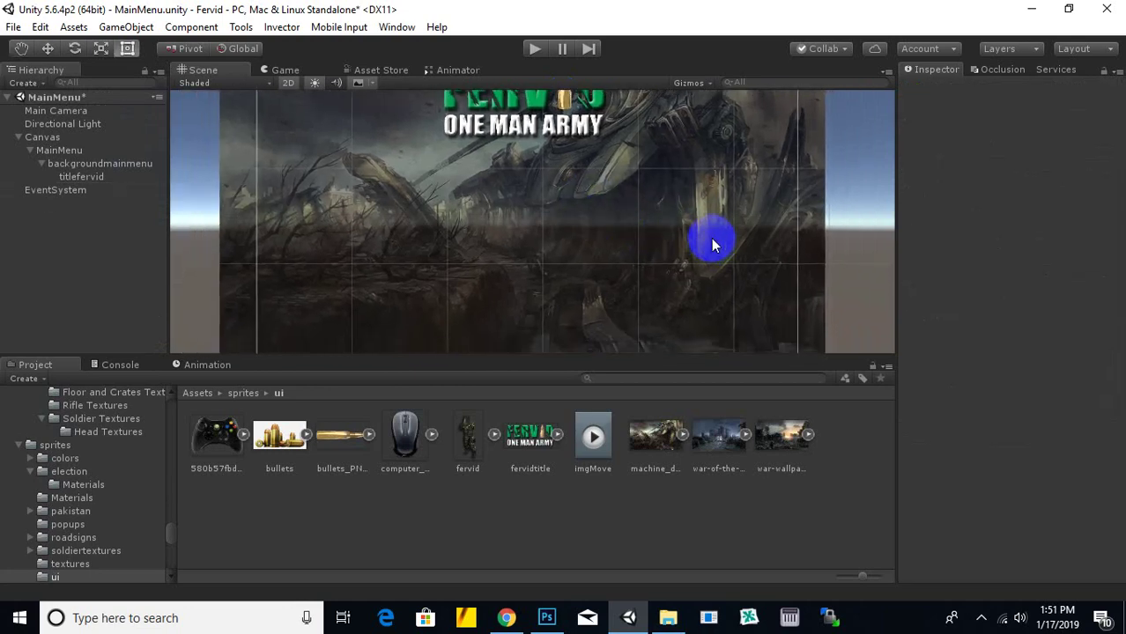
middle_click_drag(617, 240, 676, 260)
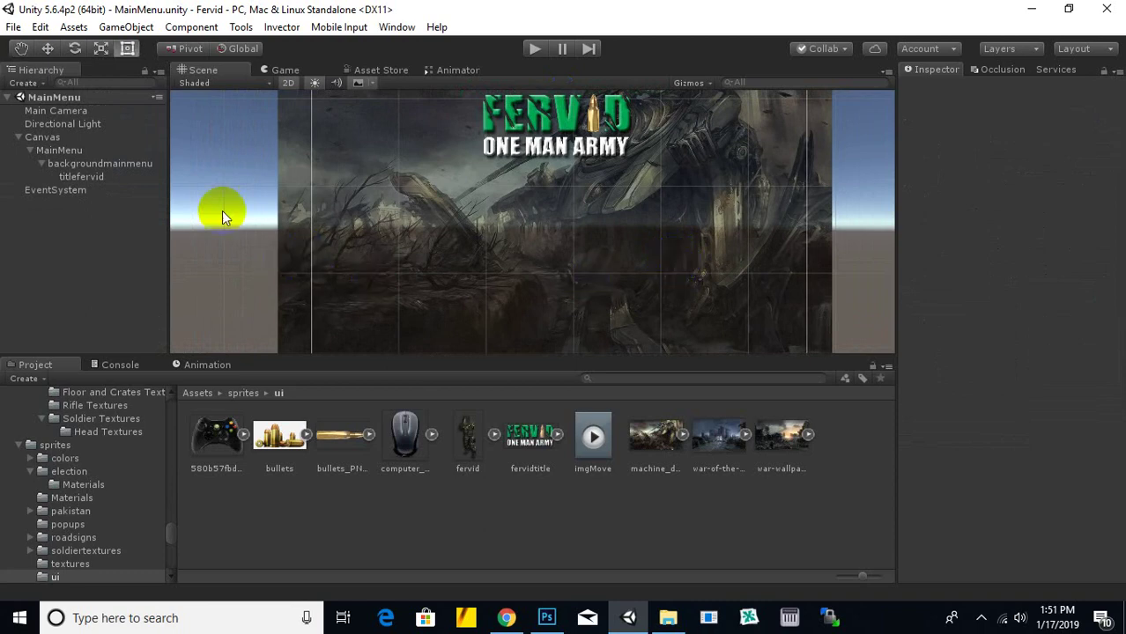
Step: Add a UI Button under backgroundmainmenu and assign the single-bullet bullets_PNG355 sprite as its source image
right_click(108, 167)
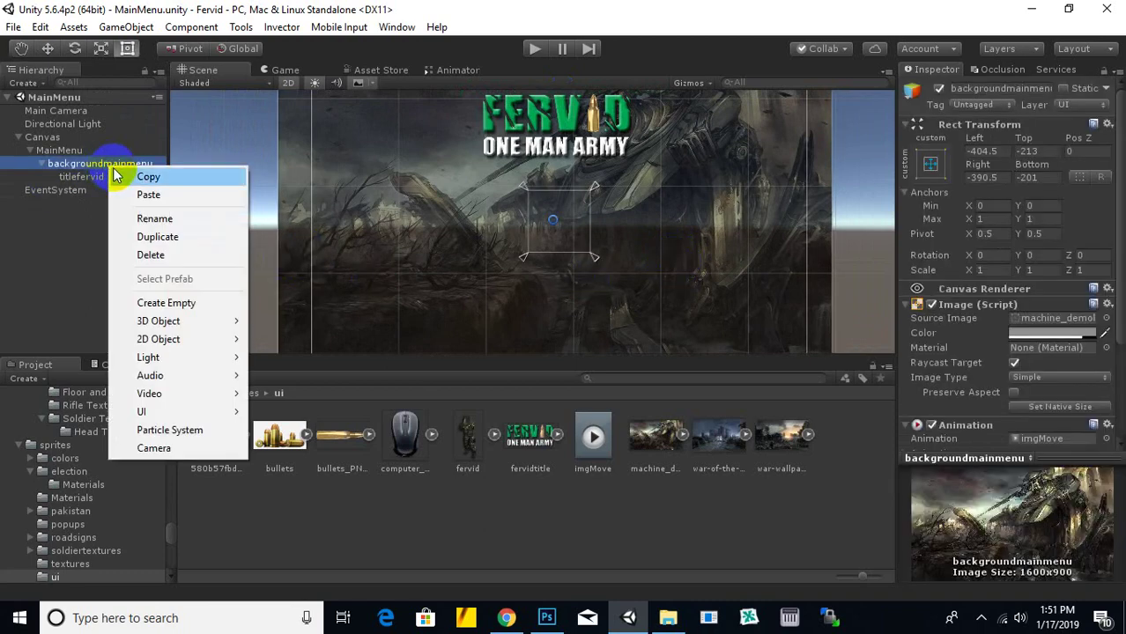
mouse_move(154, 411)
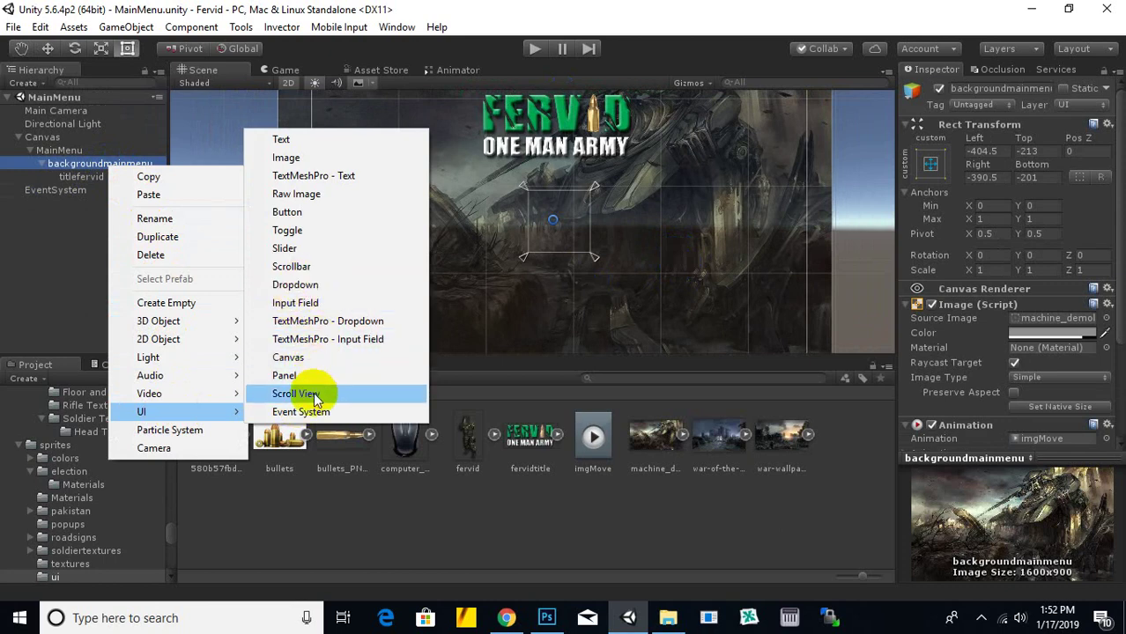
left_click(289, 213)
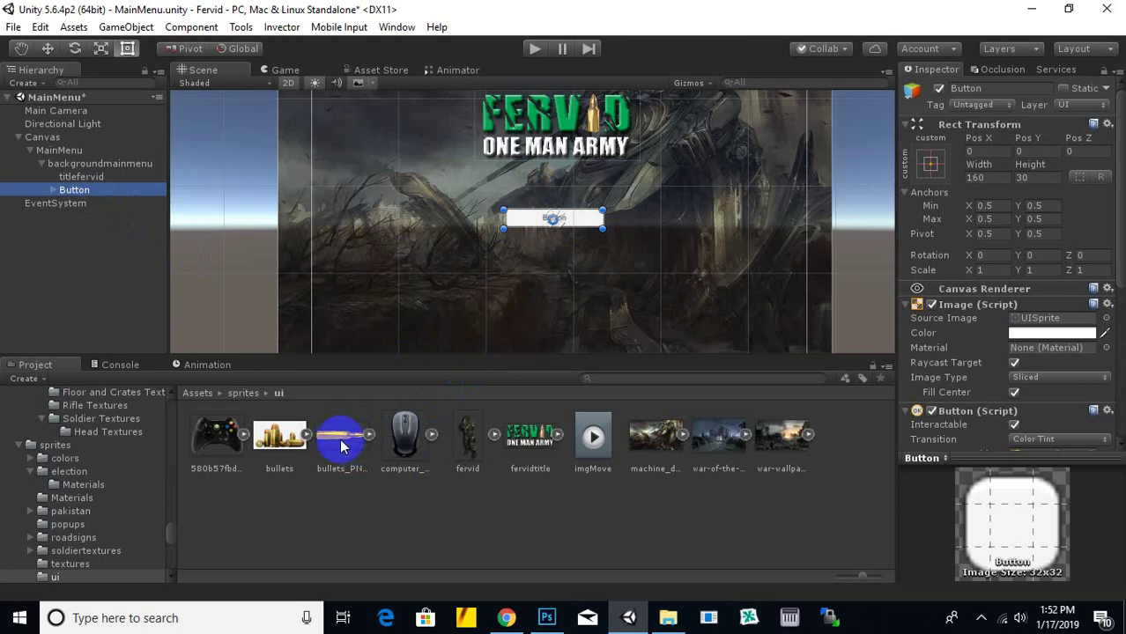
scroll(633, 252, "down", 3)
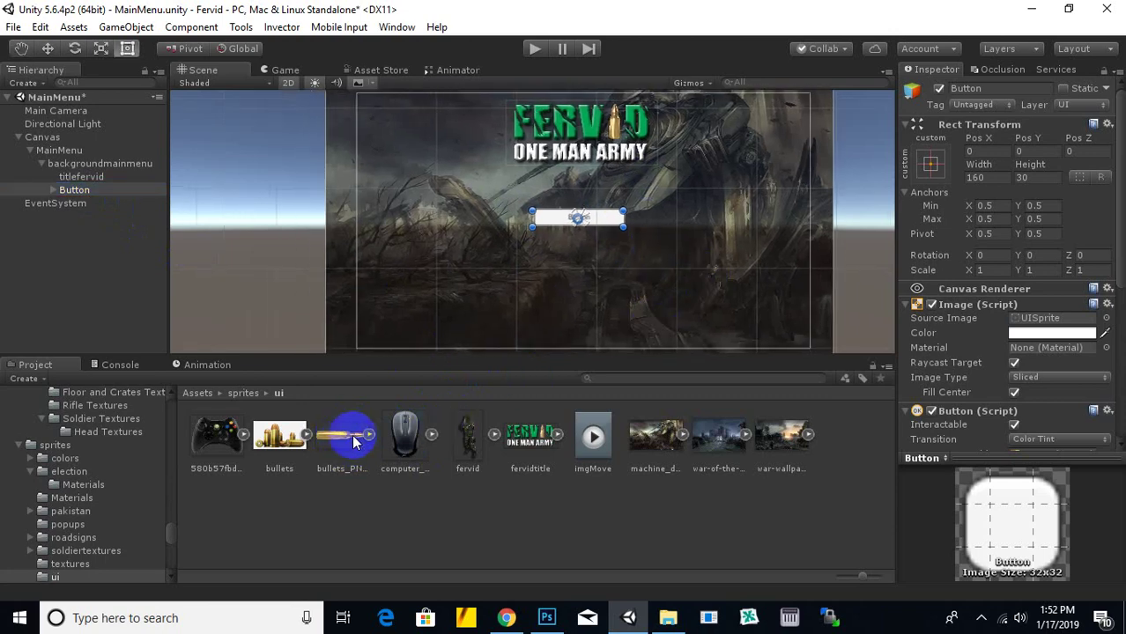
left_click_drag(353, 441, 1043, 319)
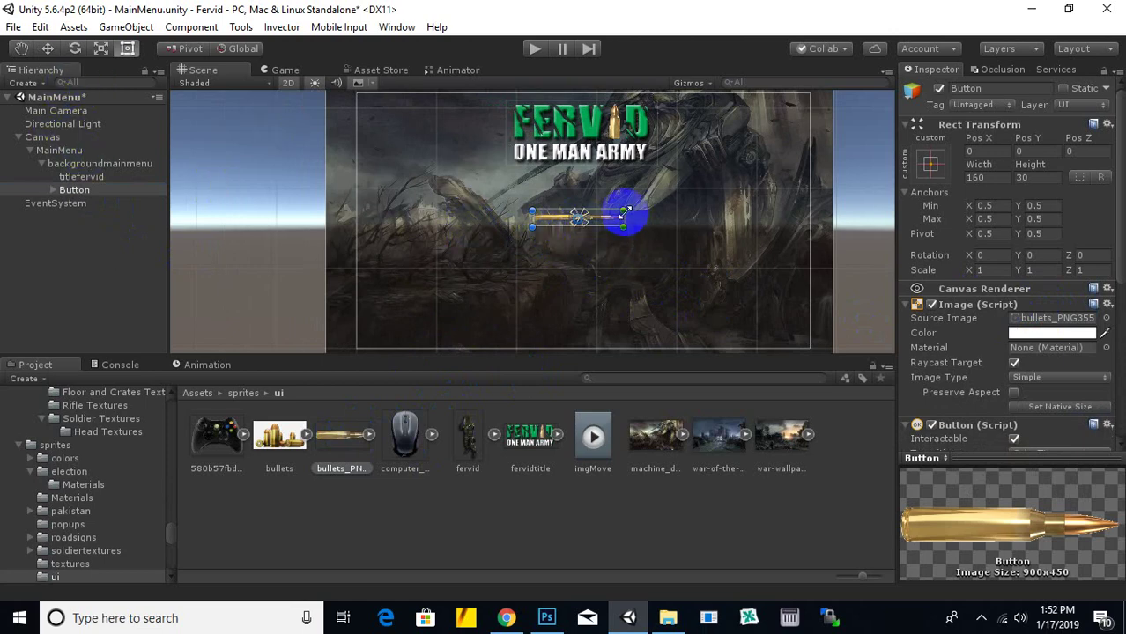
Step: Resize the bullet button to about 185 by 125 and move it to the background's left side, around X -259, Y 11
left_click_drag(622, 210, 639, 156)
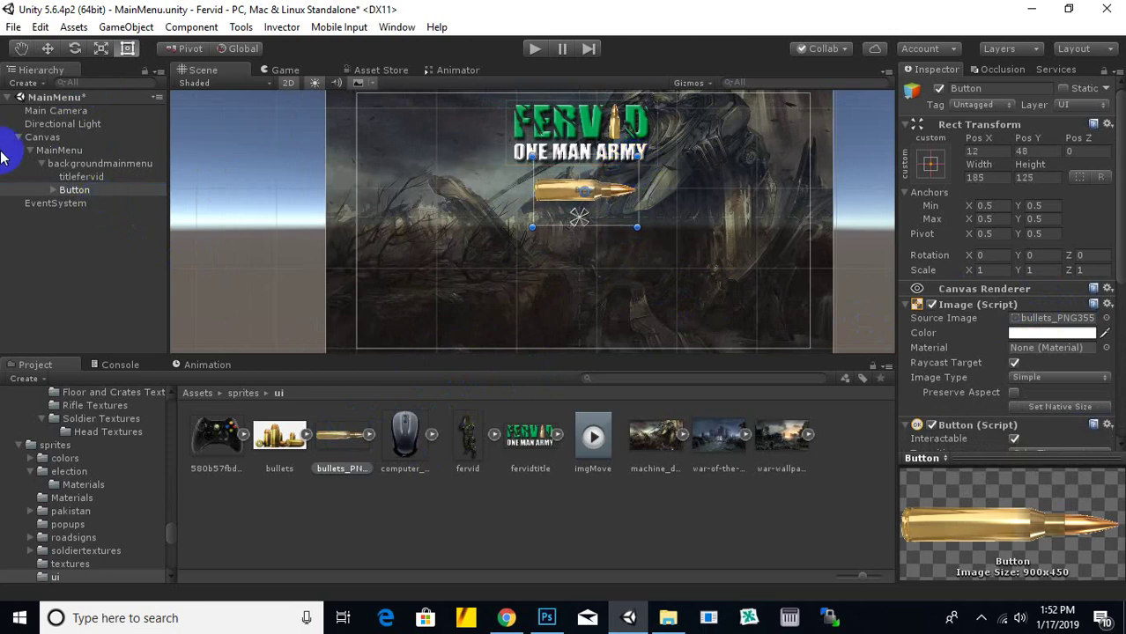
left_click(48, 49)
left_click_drag(652, 192, 502, 192)
left_click_drag(447, 138, 436, 159)
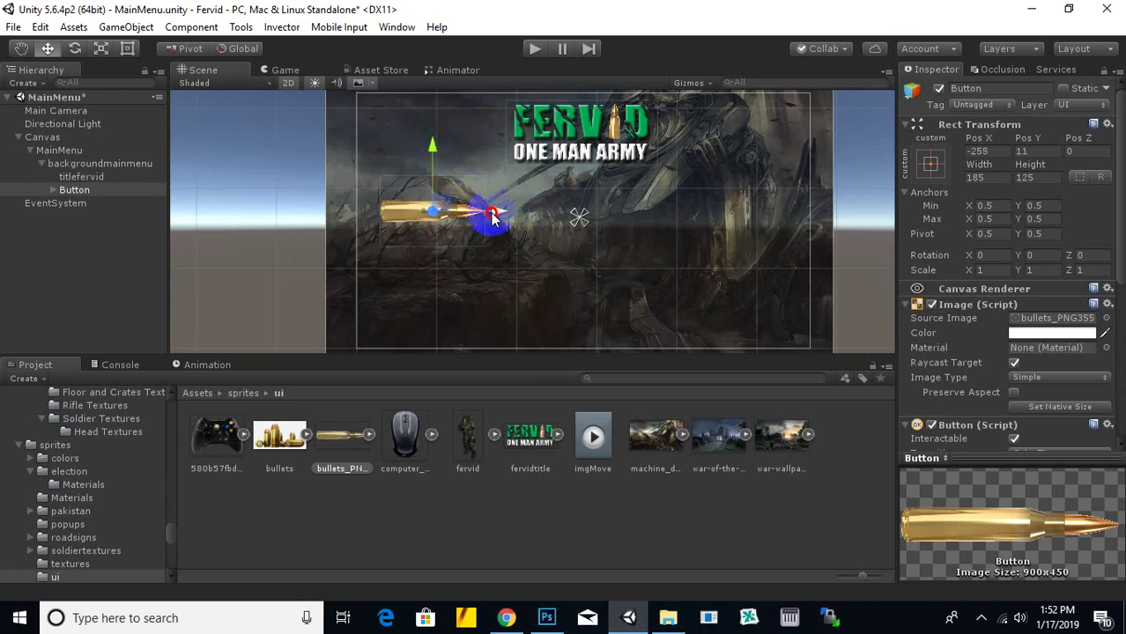
Step: Anchor the bullet button to the middle left and delete its Text child
left_click(929, 163)
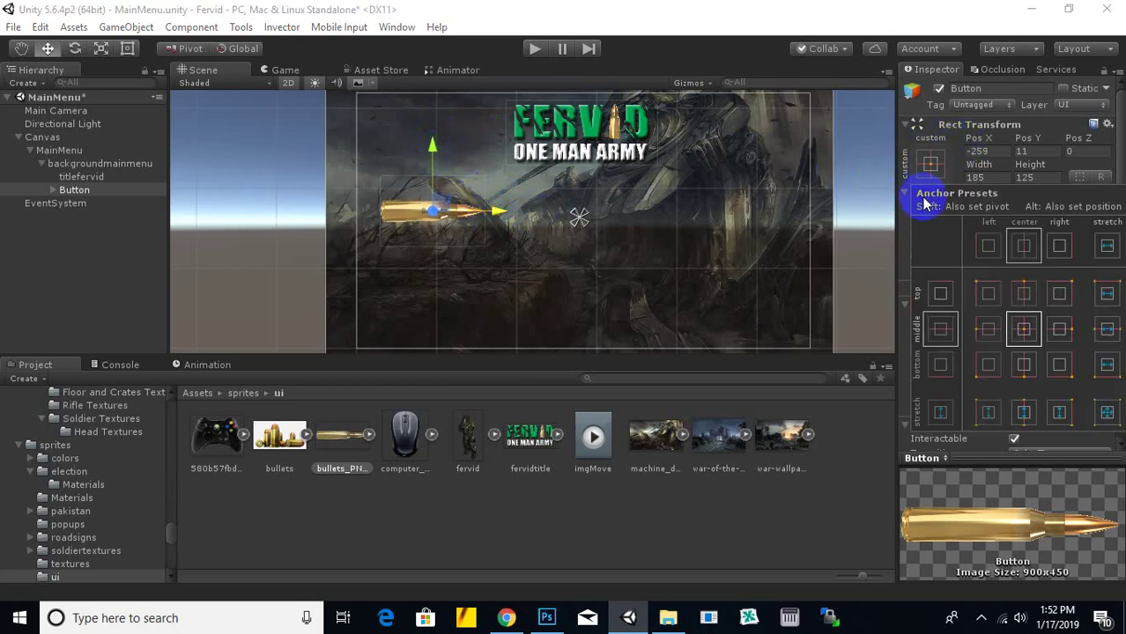
left_click(988, 329)
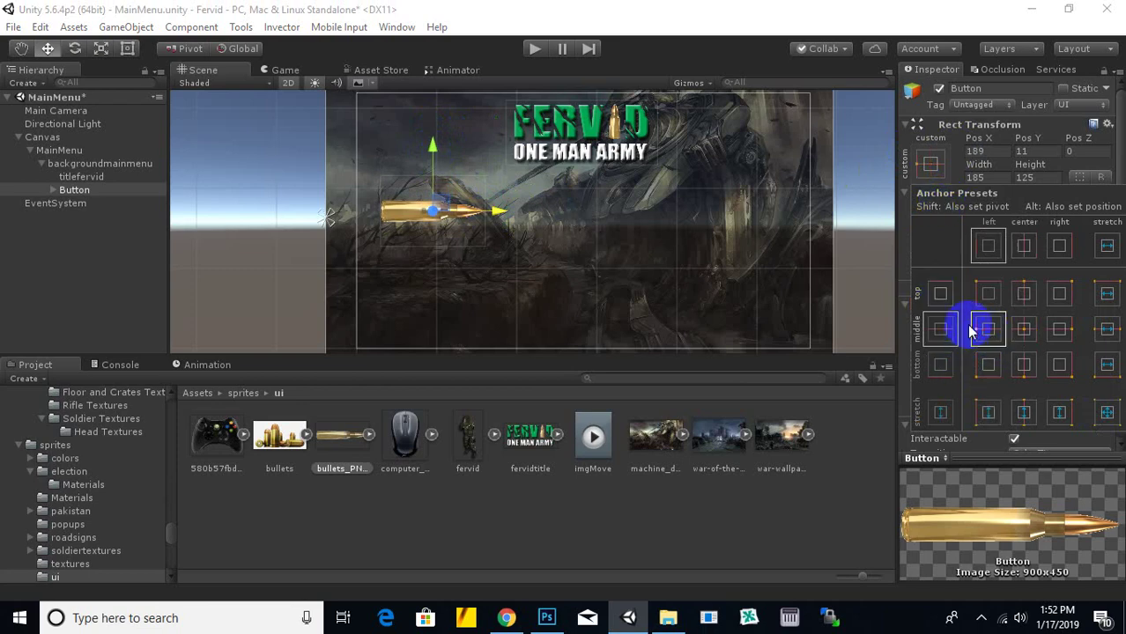
left_click(35, 205)
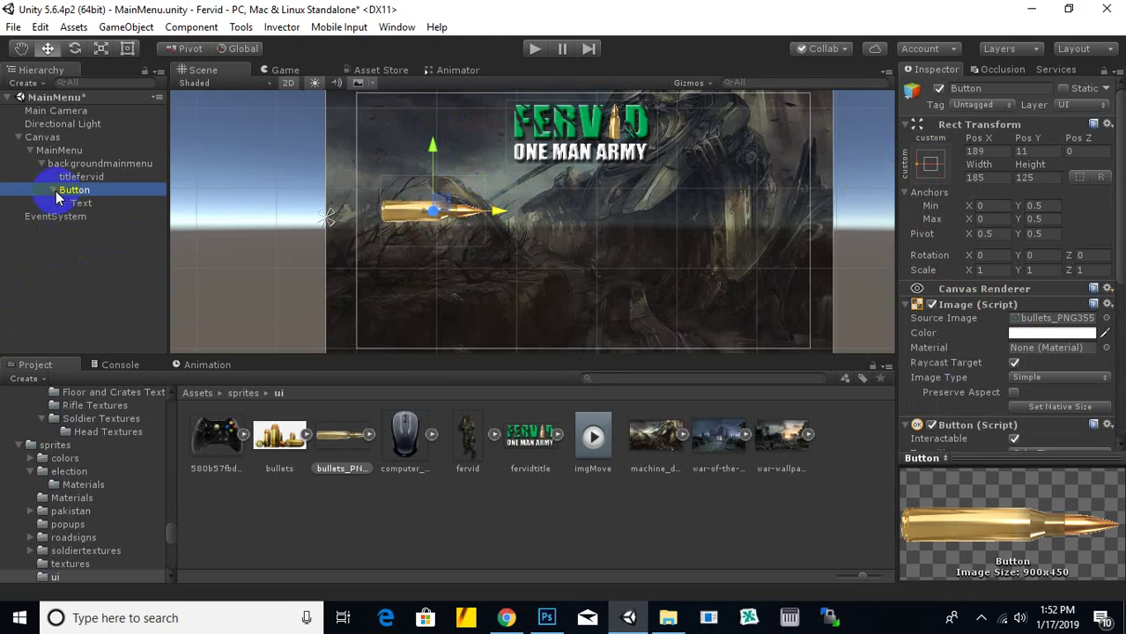
left_click(83, 204)
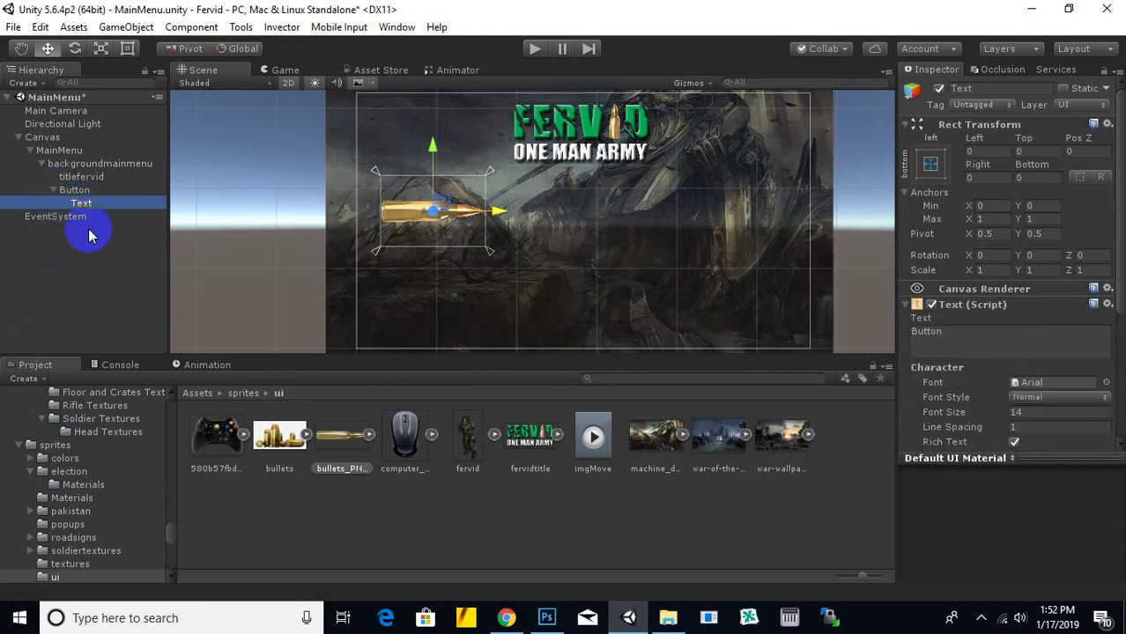
Step: Rename the bullet button to PlayButton and save the scene
right_click(74, 189)
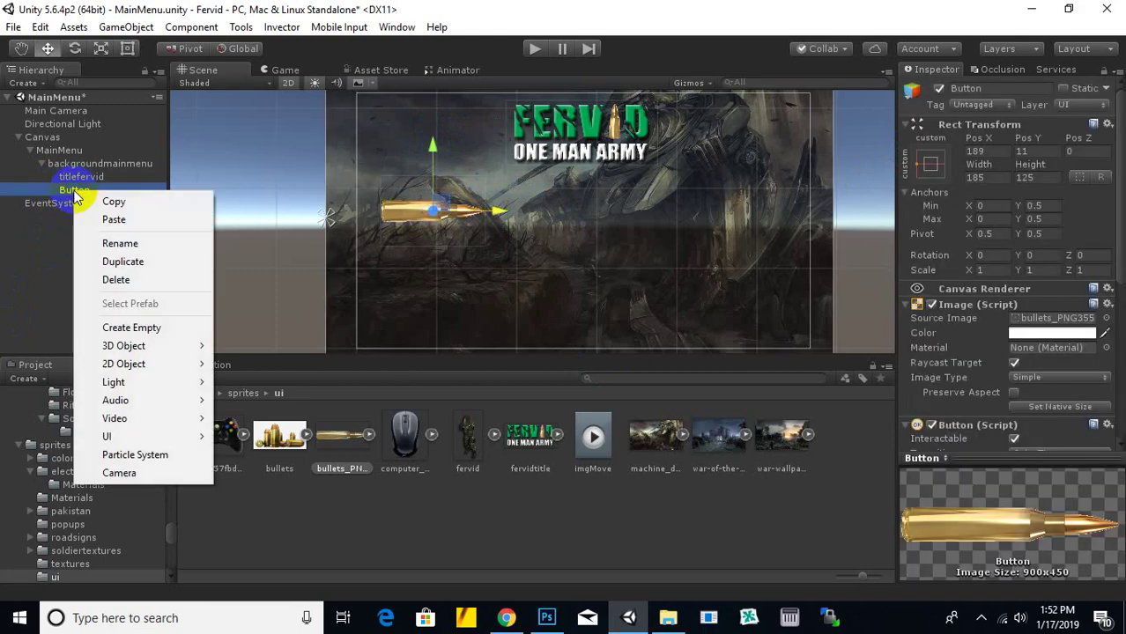
left_click(109, 244)
type("Star")
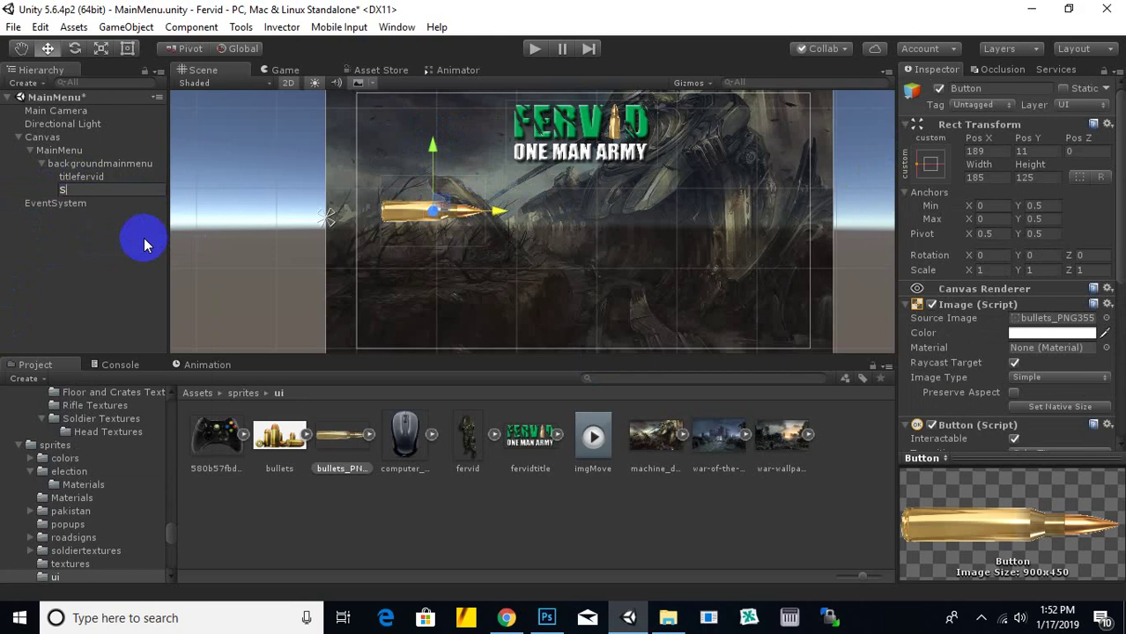
key("BackSpace")
key("BackSpace")
key("BackSpace")
key("BackSpace")
type("PlayButton")
key("Return")
Step: Preview the main menu with PlayButton in play mode, and stop the preview
scroll(615, 239, "up", 2)
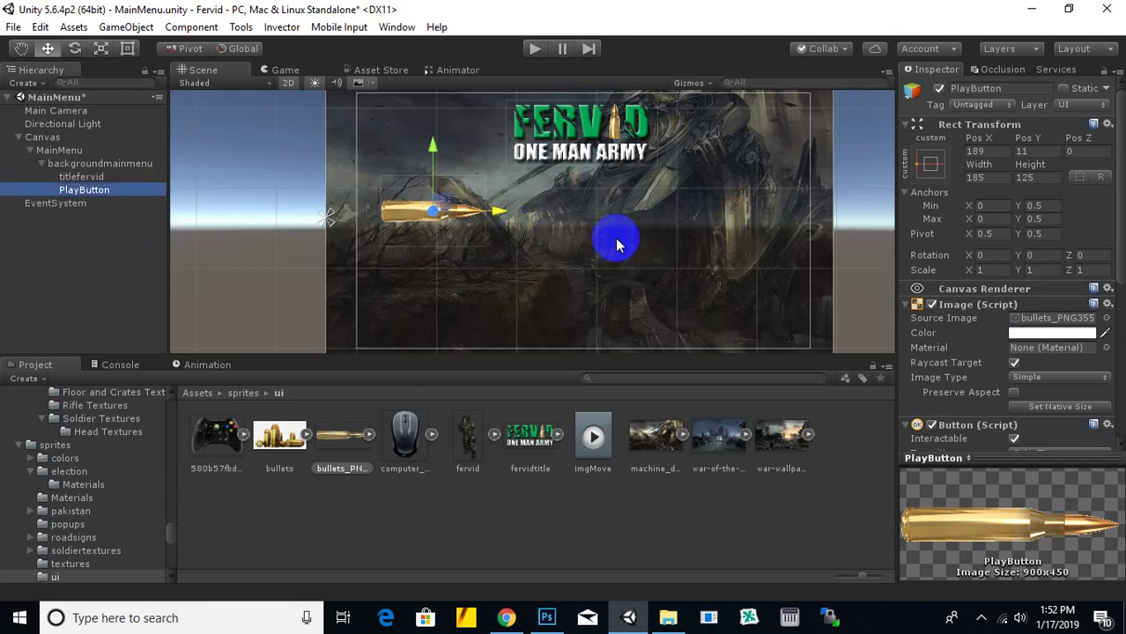
scroll(372, 231, "up", 4)
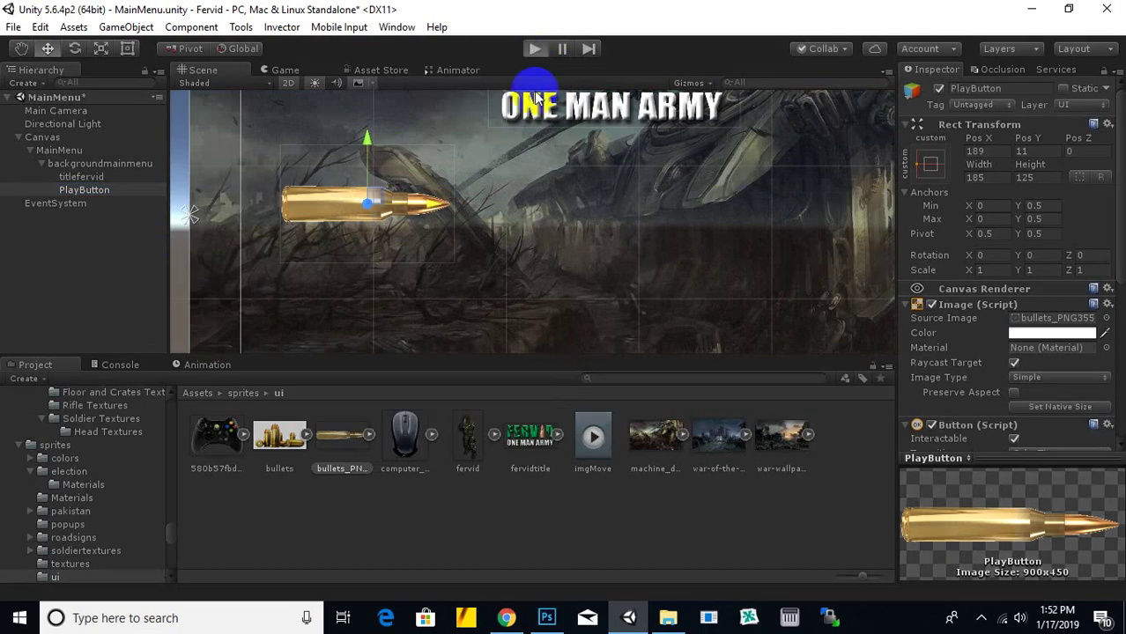
left_click(524, 199)
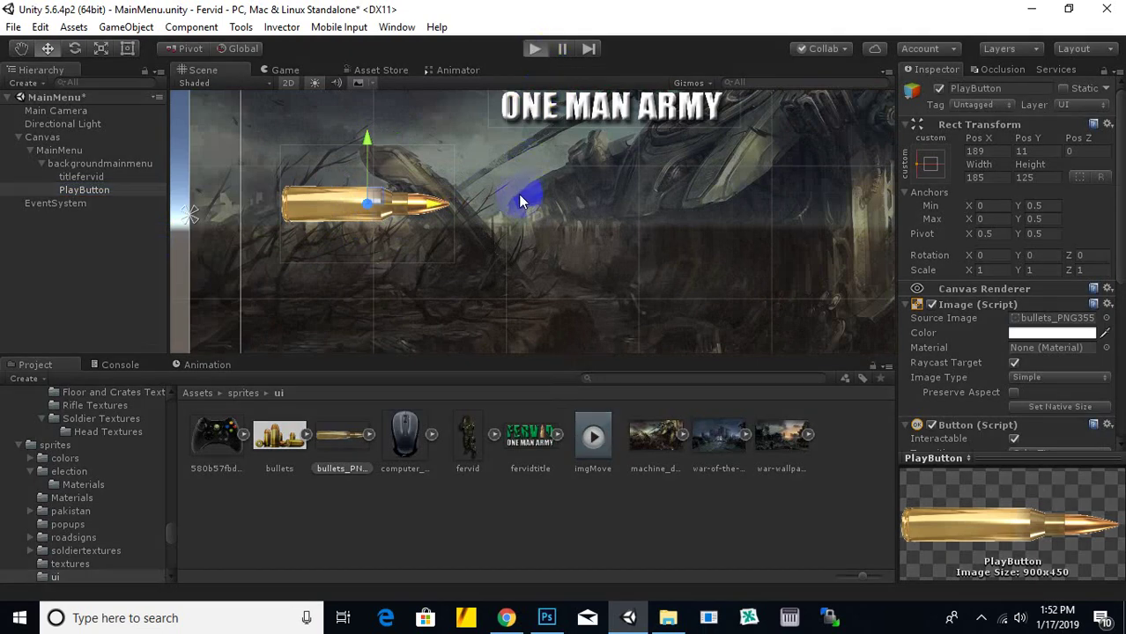
key("ctrl+p")
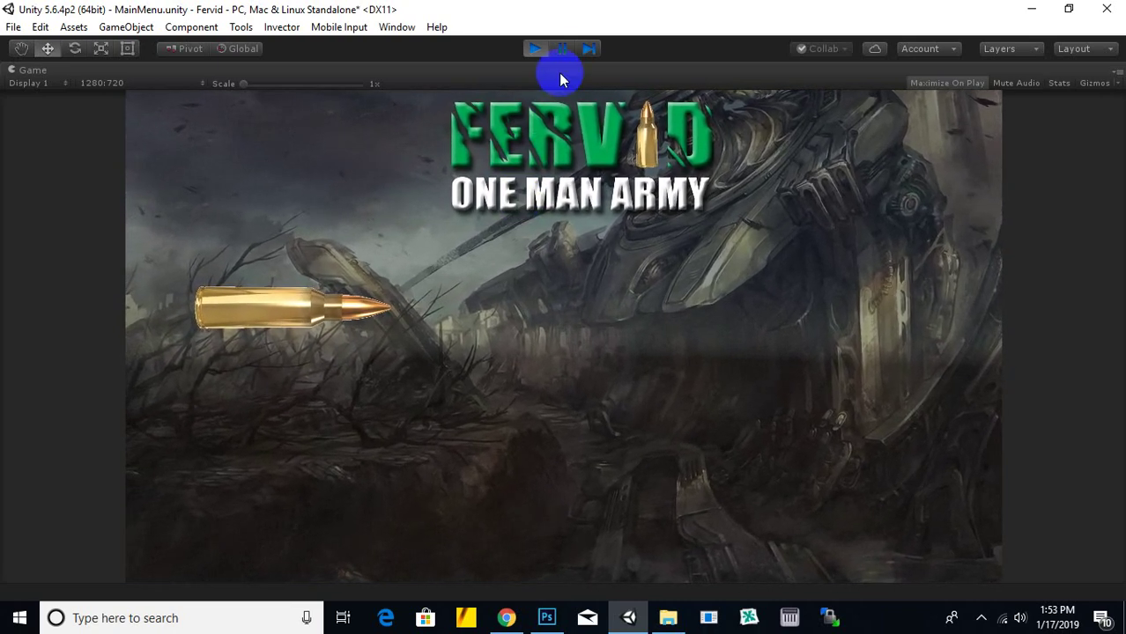
left_click(538, 50)
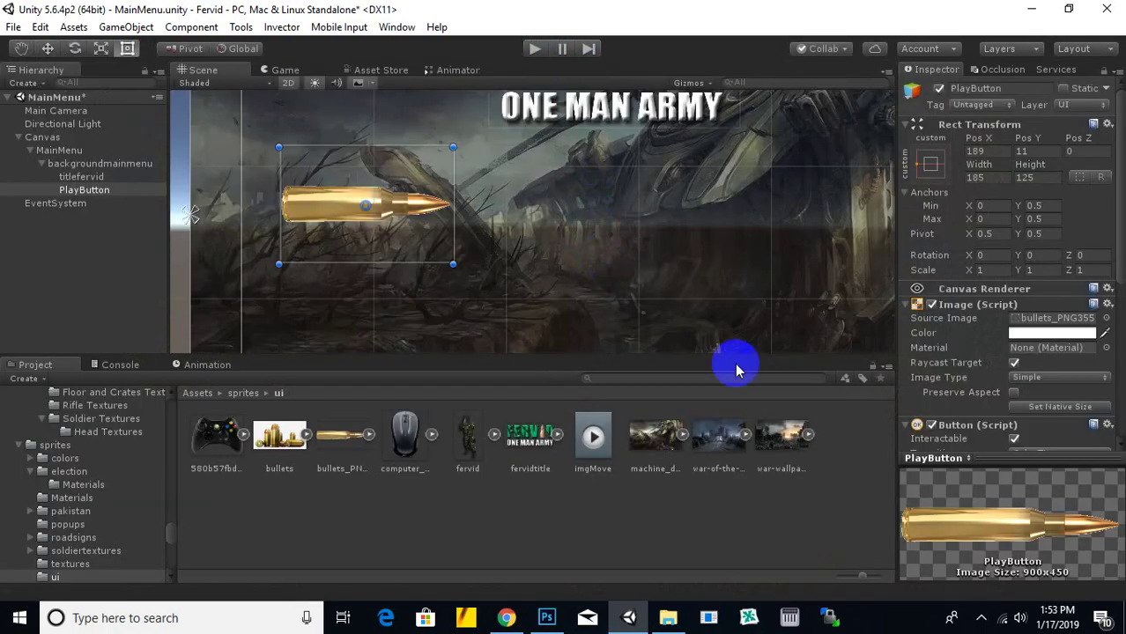
Step: Switch to Photoshop and select the bullets_PNG35556 layer in the Fervid title document
left_click(549, 618)
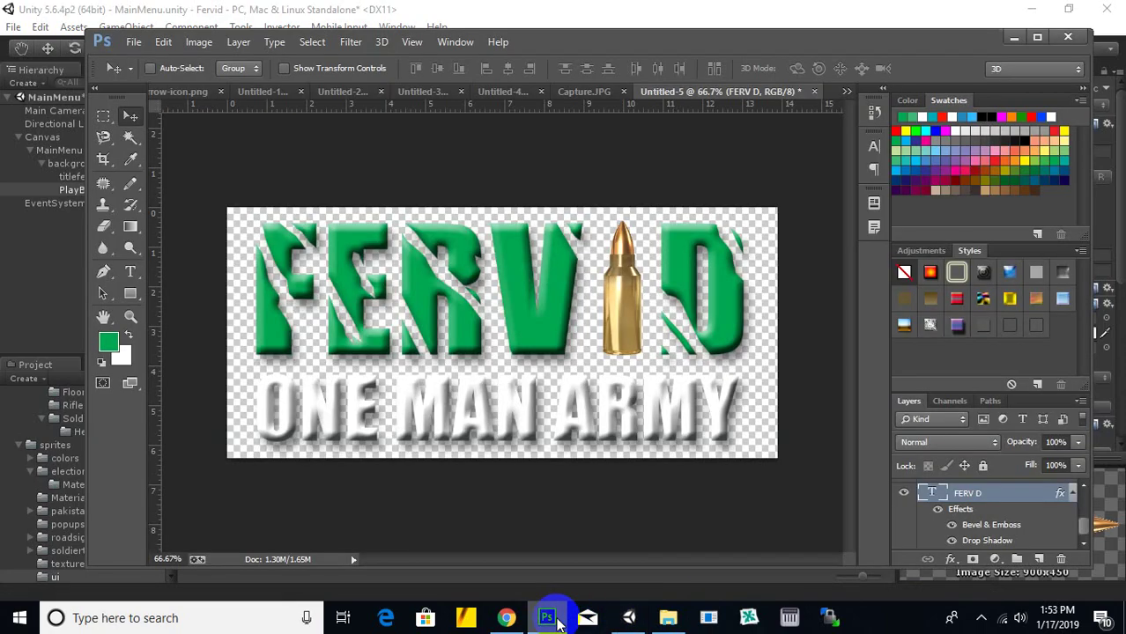
left_click(482, 174)
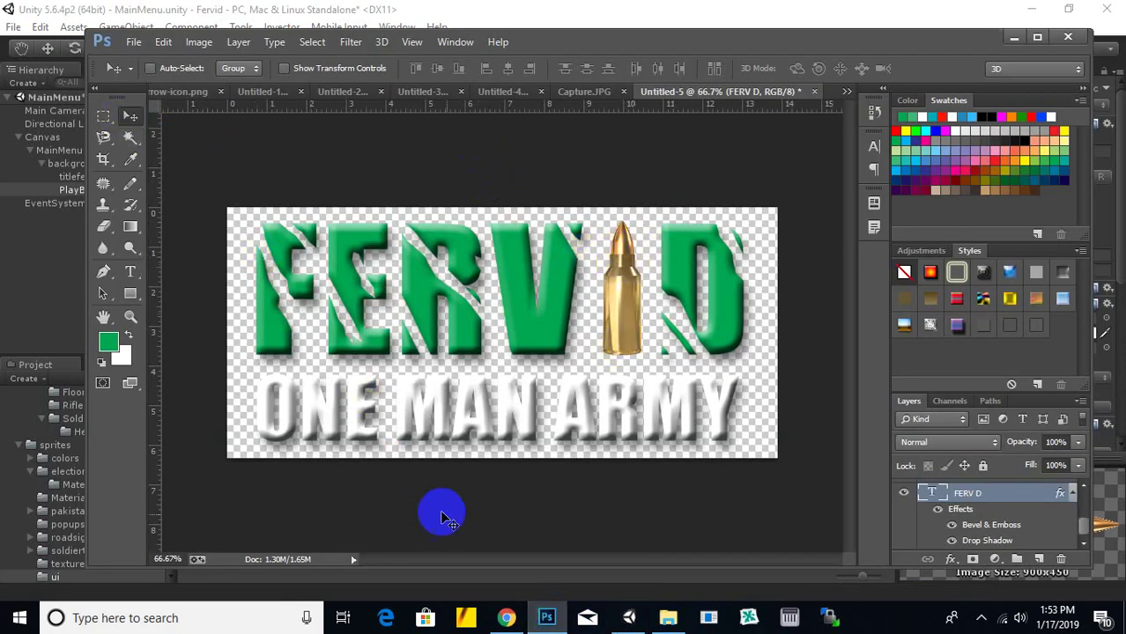
left_click(615, 273)
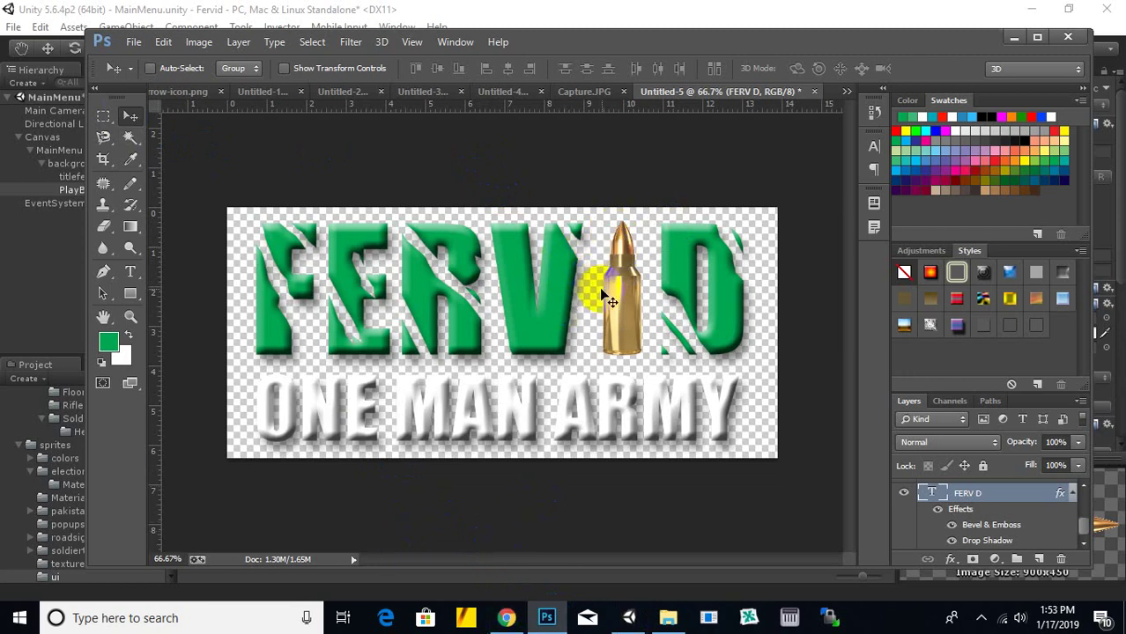
right_click(614, 301)
left_click(626, 305)
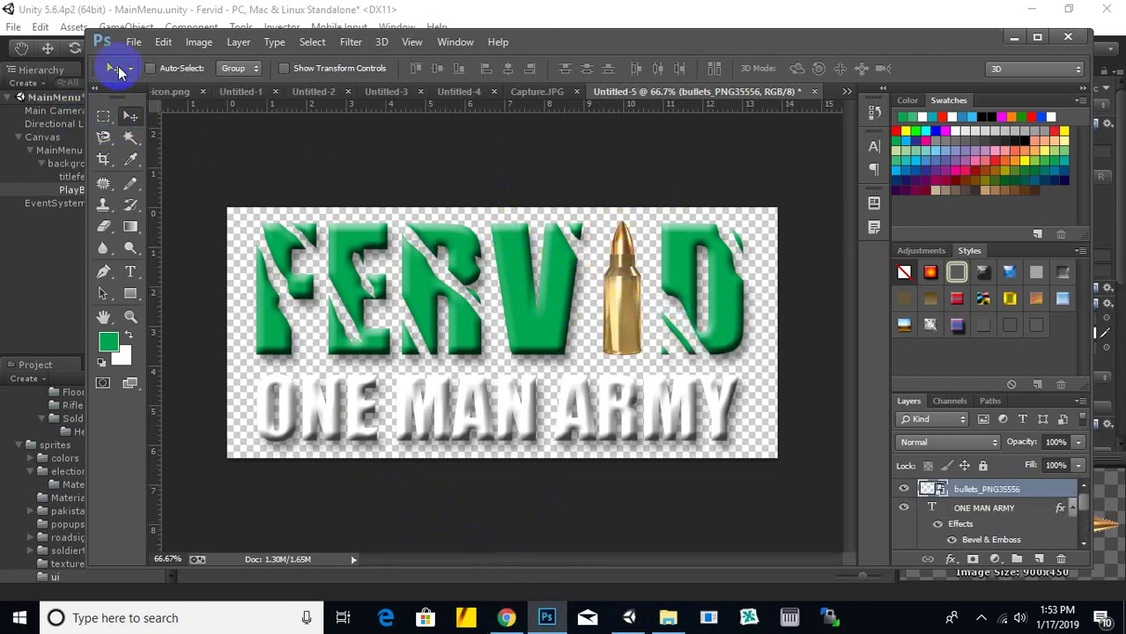
left_click(129, 44)
left_click(134, 60)
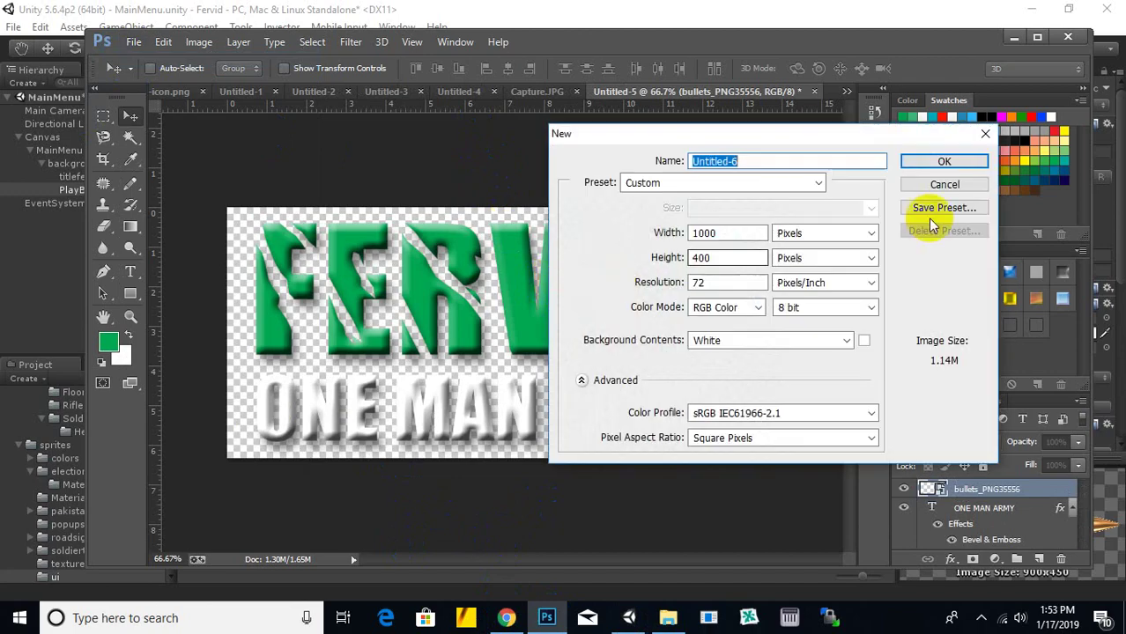
left_click(963, 190)
Step: Open bullets_PNG35556.png from the Desktop folder as a separate document in Photoshop
left_click(668, 618)
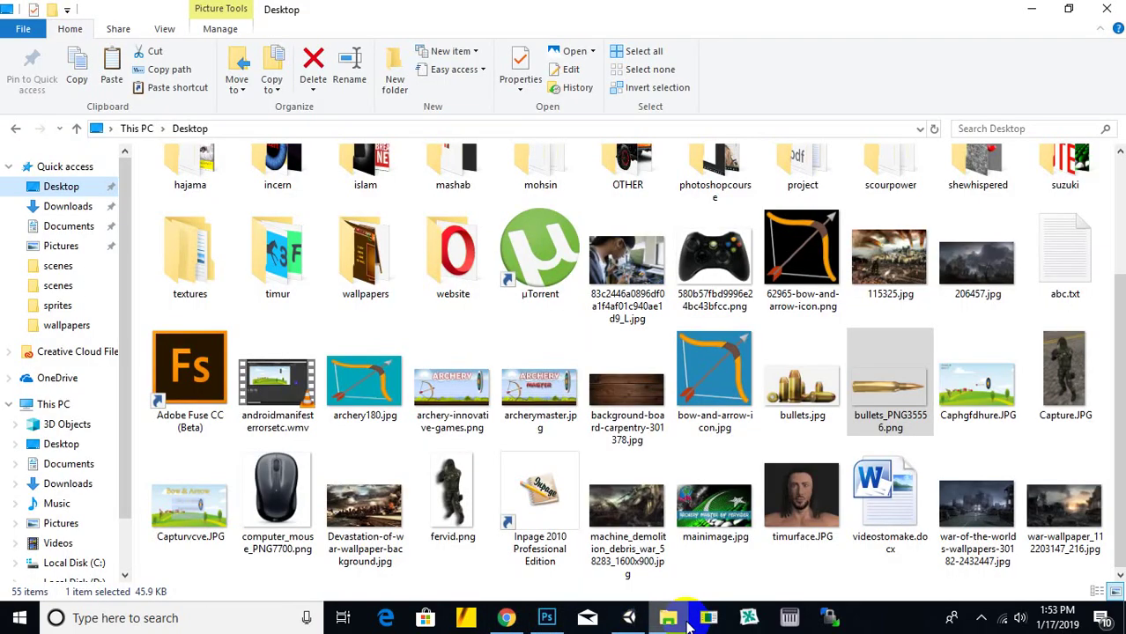
left_click(893, 401)
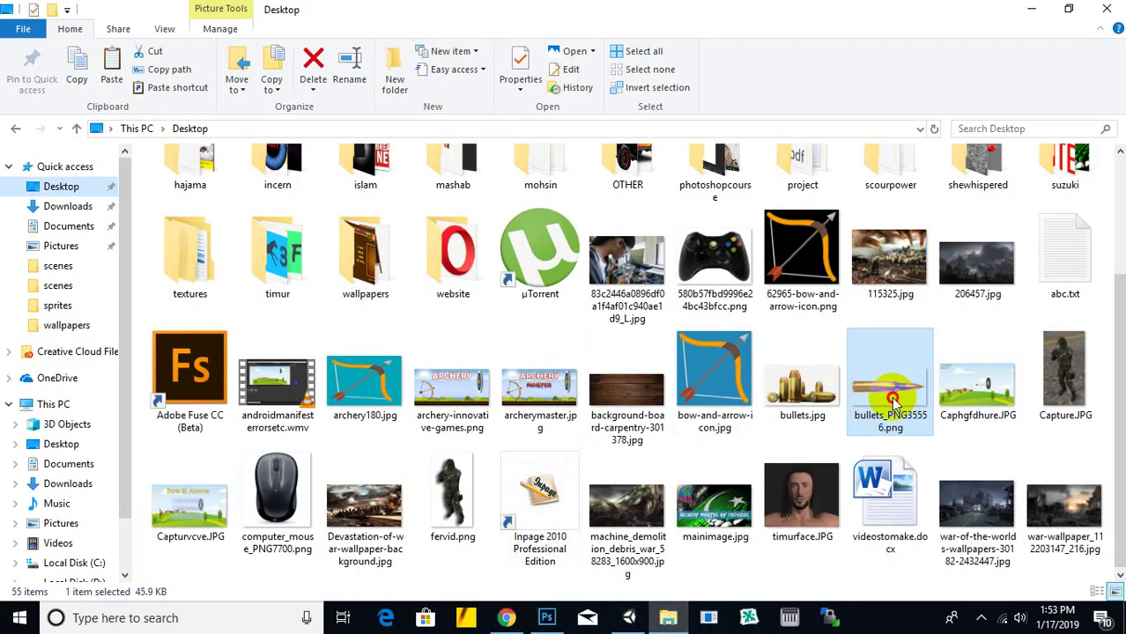
left_click_drag(893, 401, 837, 94)
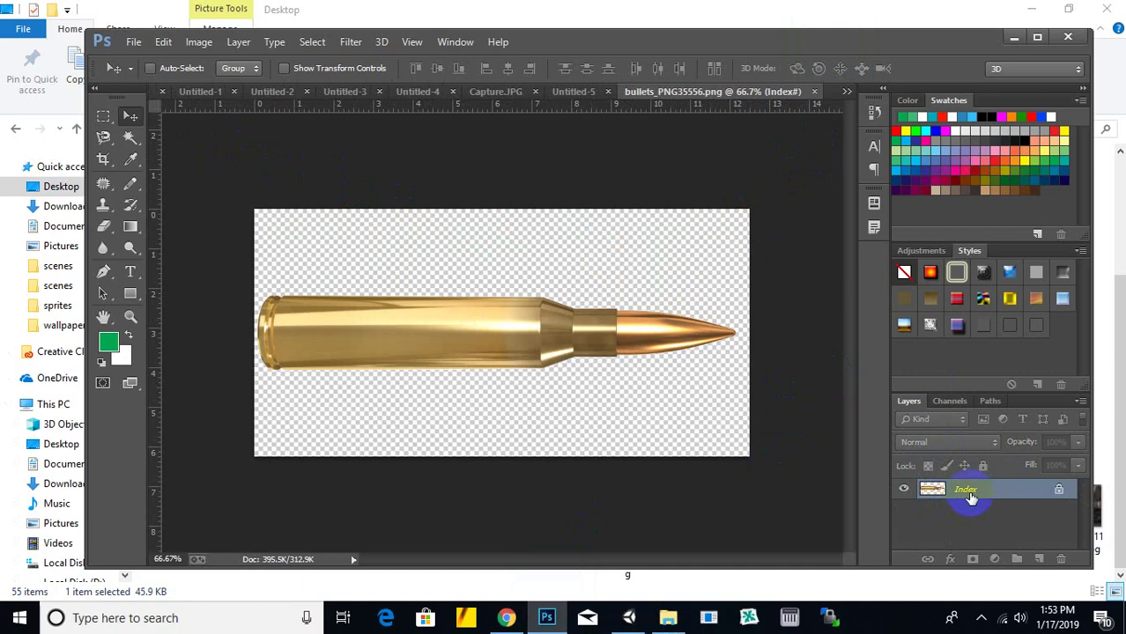
Step: Delete the FERVID and ONE MAN ARMY title layers from the Untitled-5 document, leaving the bullets_PNG35556 layer
left_click_drag(987, 495, 742, 380)
left_click_drag(638, 354, 596, 321)
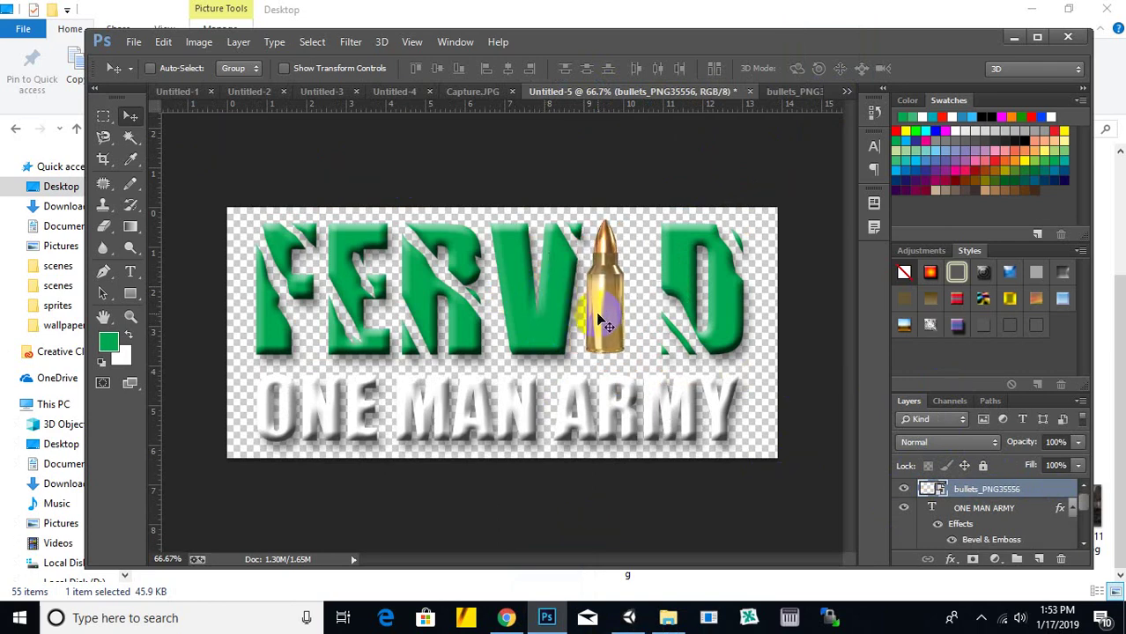
right_click(677, 290)
left_click(691, 295)
key("Delete")
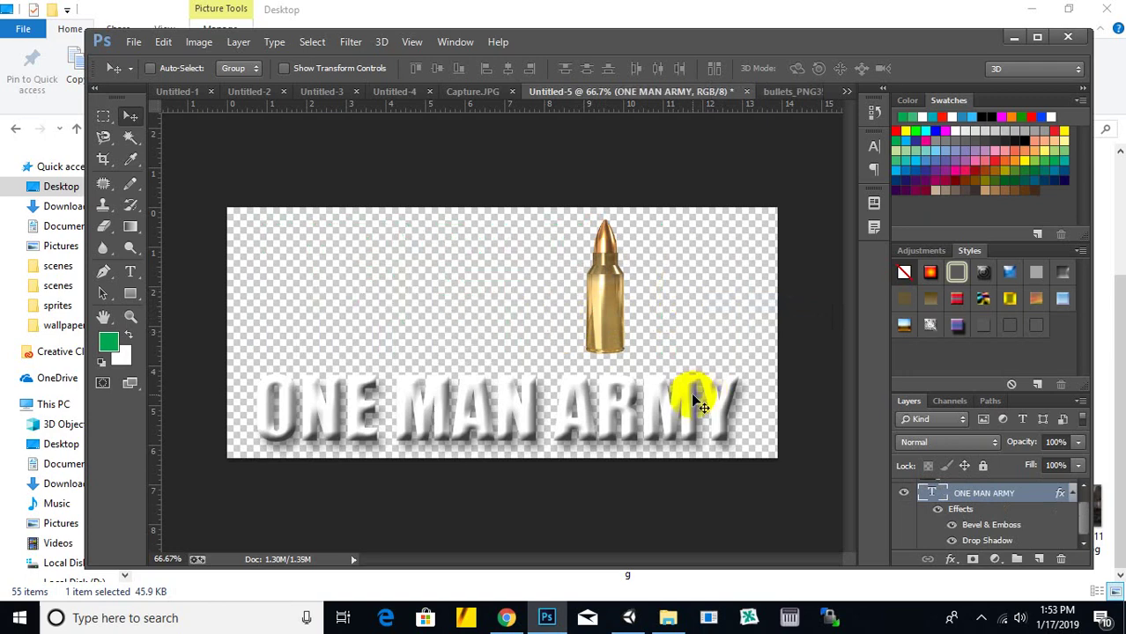
right_click(693, 397)
left_click(714, 404)
key("Delete")
Step: Rotate the upright bullet so that it lies horizontally, pointing right, and place it at the canvas's upper-left corner
left_click_drag(599, 339, 494, 347)
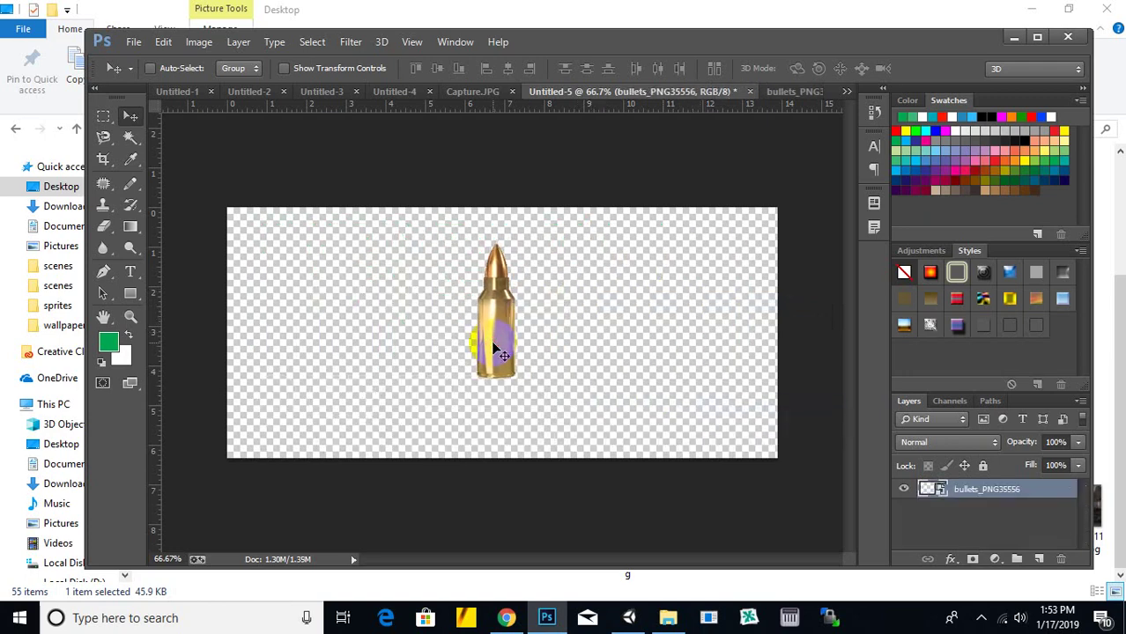
key("ctrl+t")
left_click_drag(575, 375, 398, 416)
left_click_drag(436, 319, 286, 249)
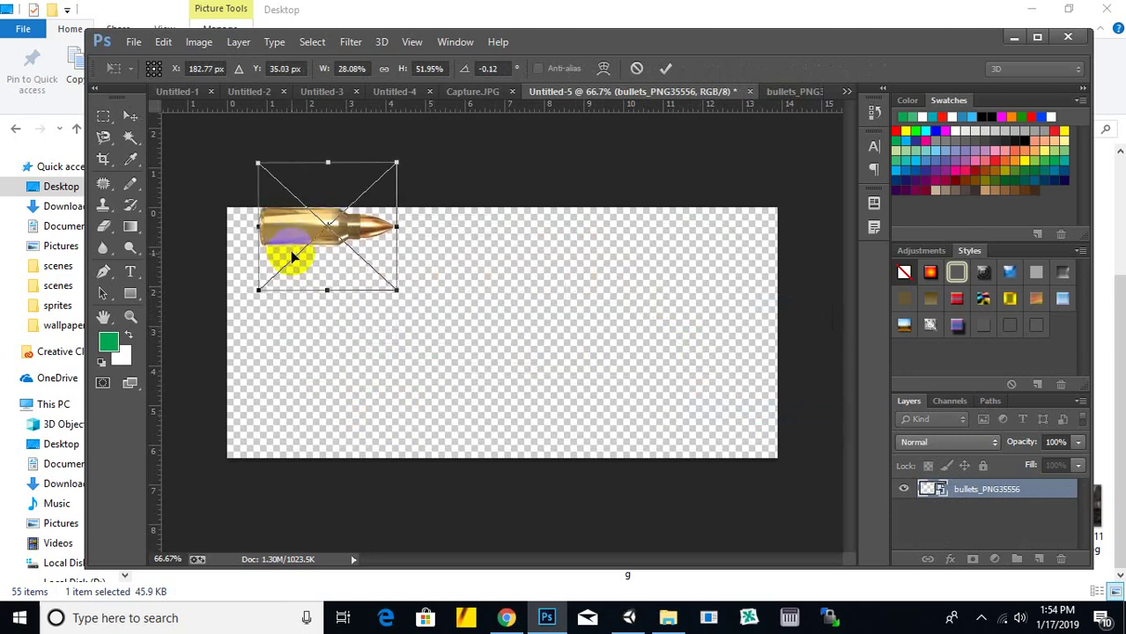
Step: Enlarge the horizontal bullet to span almost the full canvas width, and apply the transform
left_click_drag(402, 303, 795, 389)
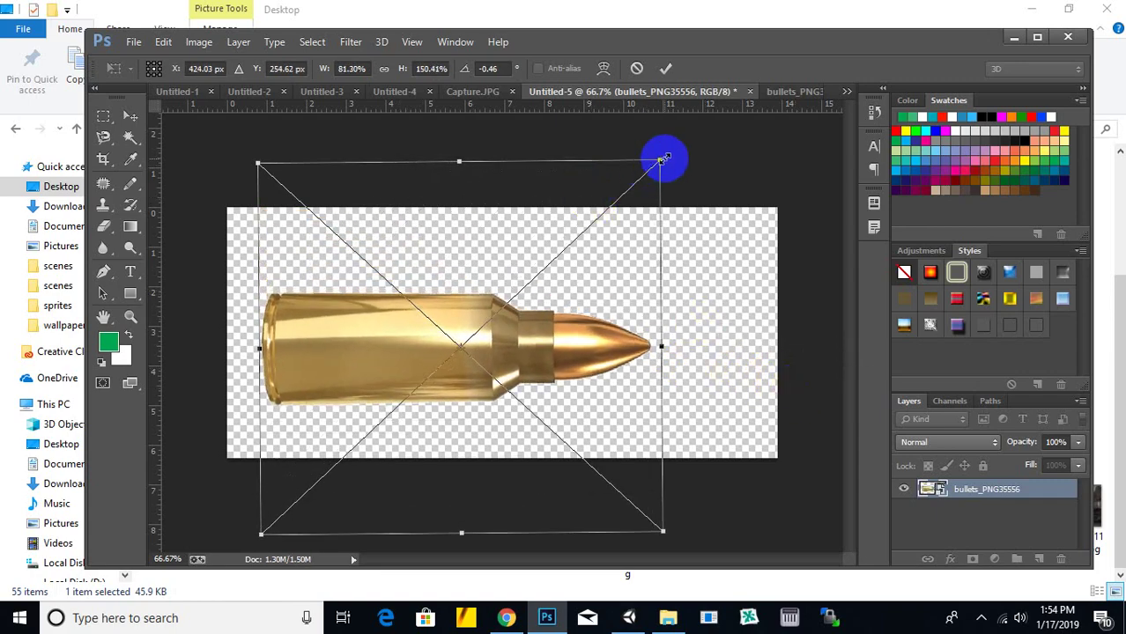
left_click_drag(659, 161, 698, 126)
left_click_drag(697, 324, 776, 328)
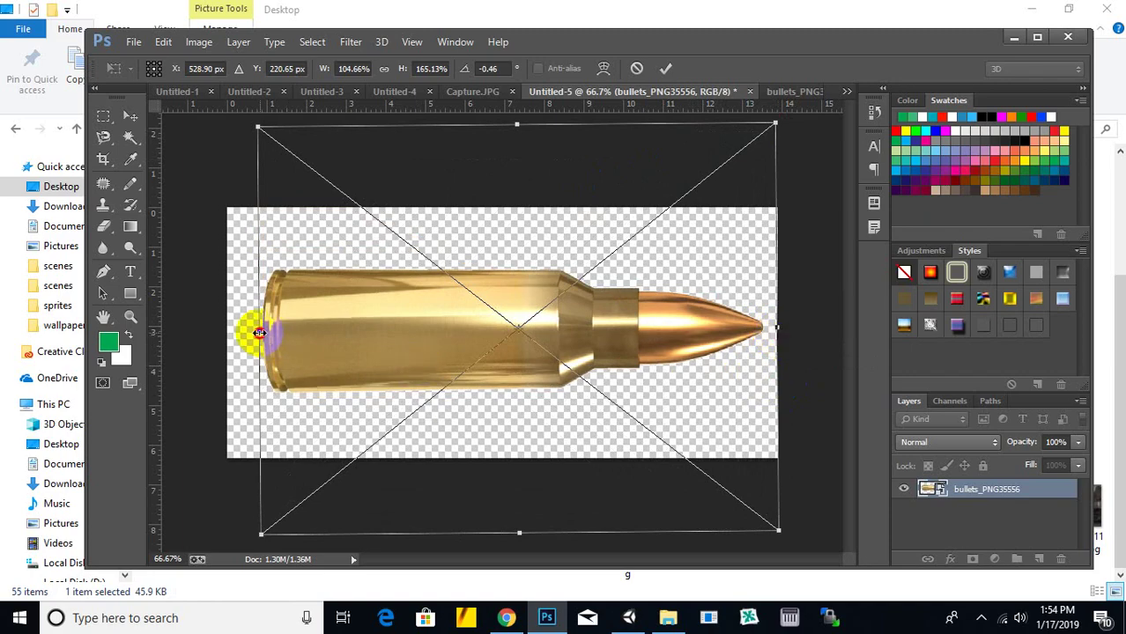
left_click_drag(260, 332, 247, 328)
double_click(705, 451)
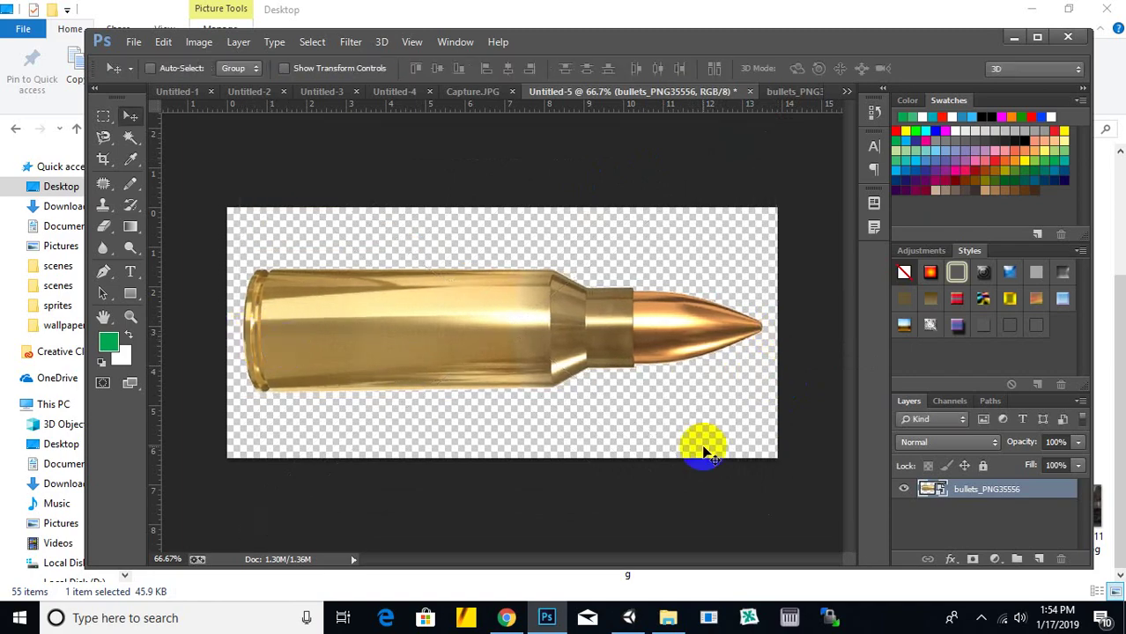
Step: Try the Bevel & Emboss style with Contour on the bullet layer
right_click(973, 494)
left_click(619, 81)
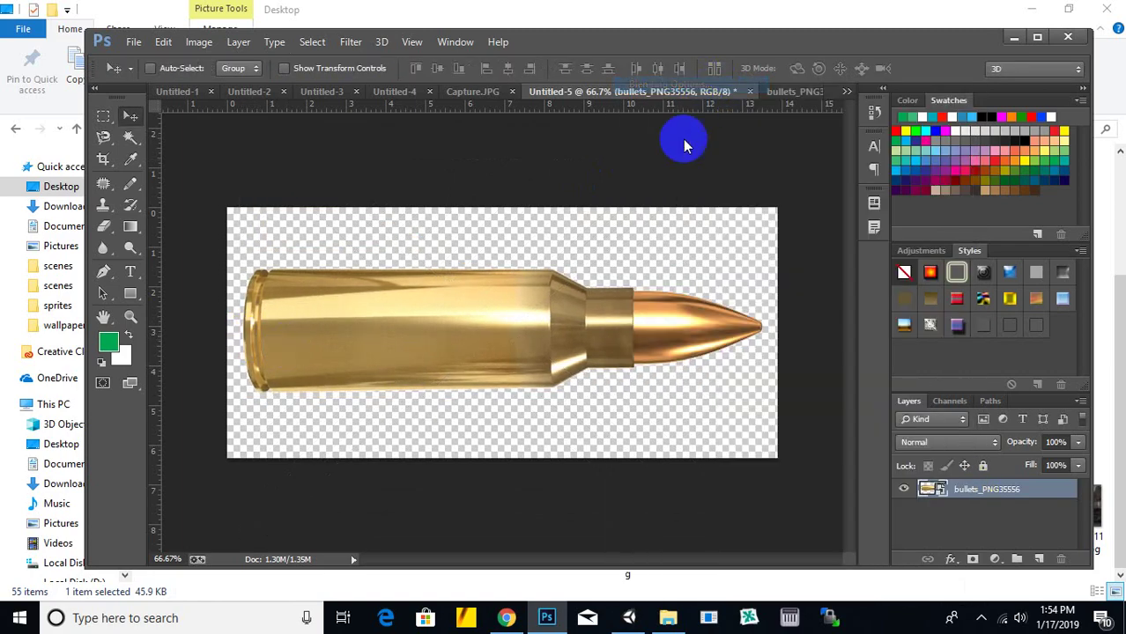
left_click(542, 195)
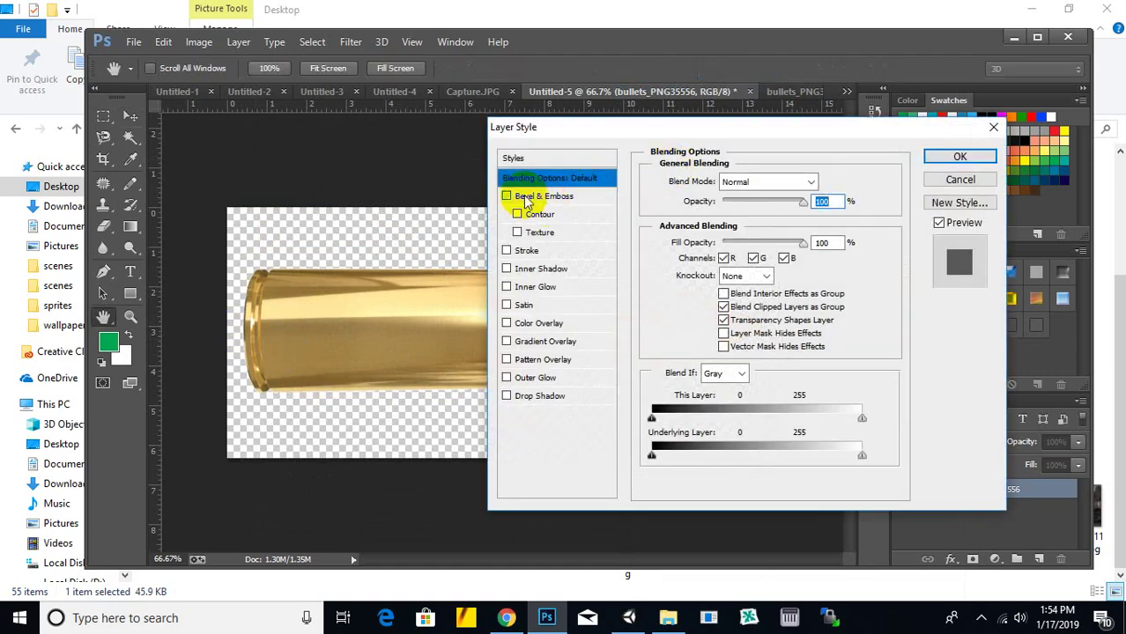
left_click_drag(633, 133, 766, 100)
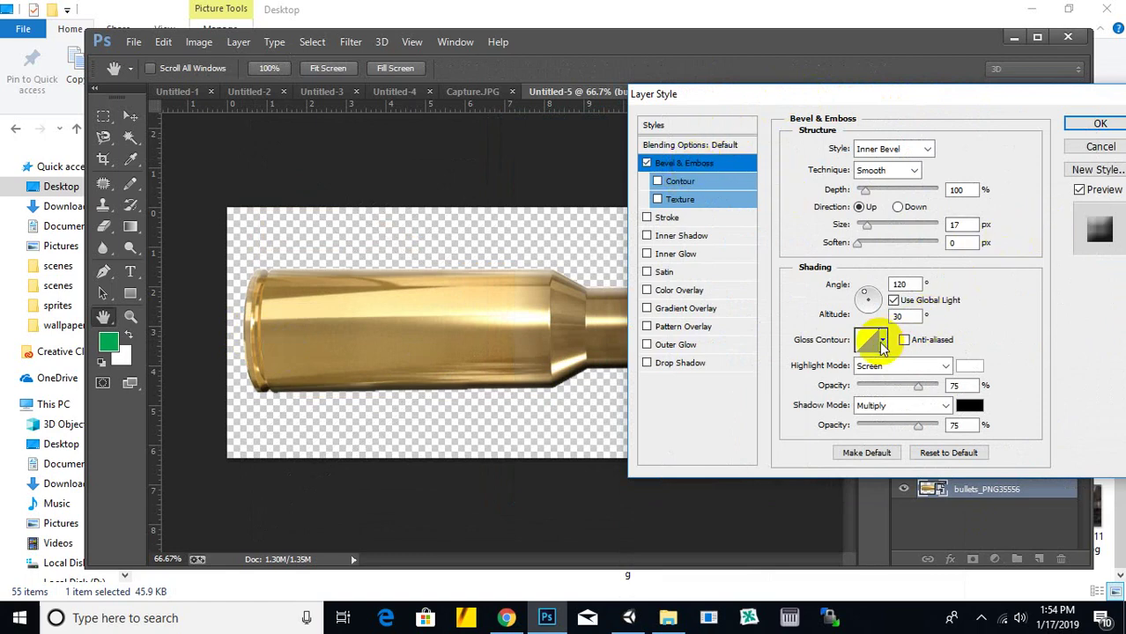
left_click(907, 171)
left_click(900, 186)
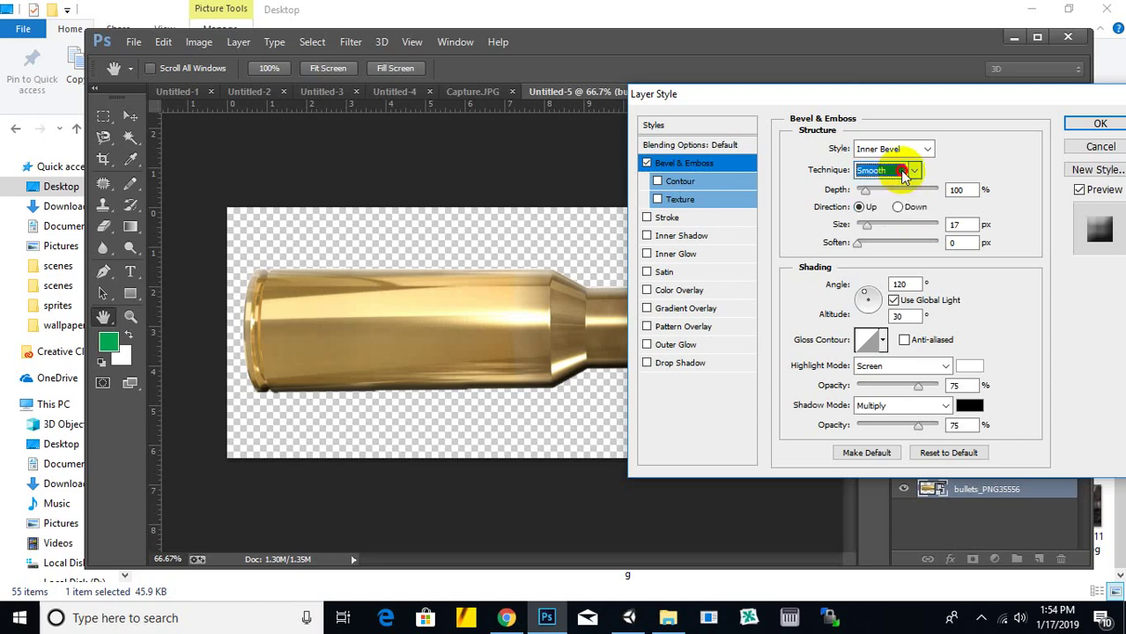
left_click(668, 183)
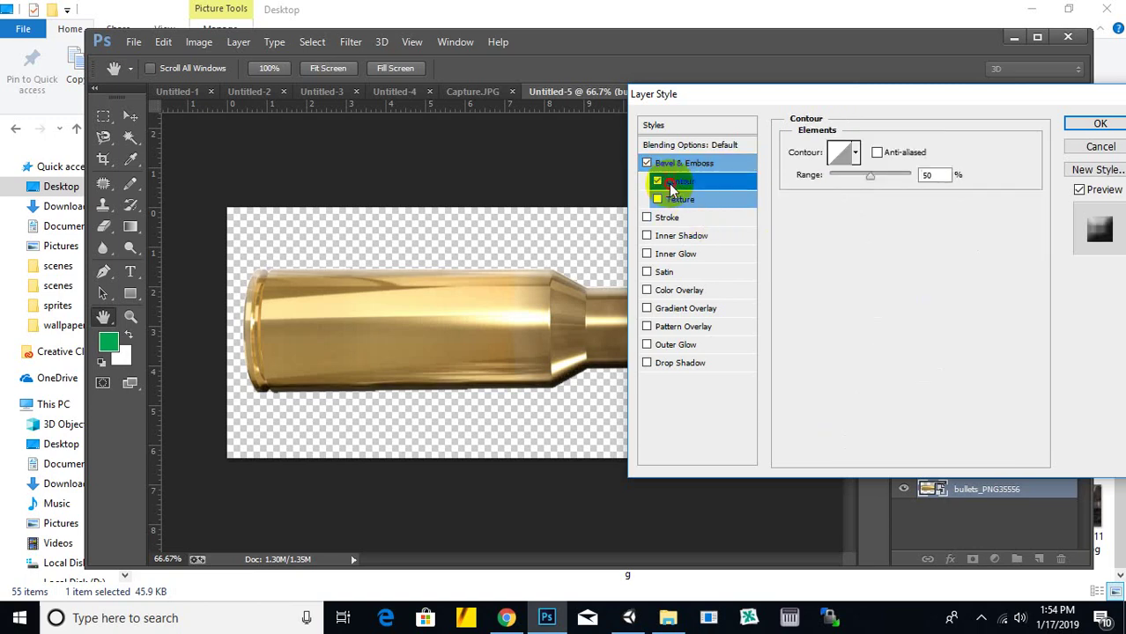
left_click(648, 164)
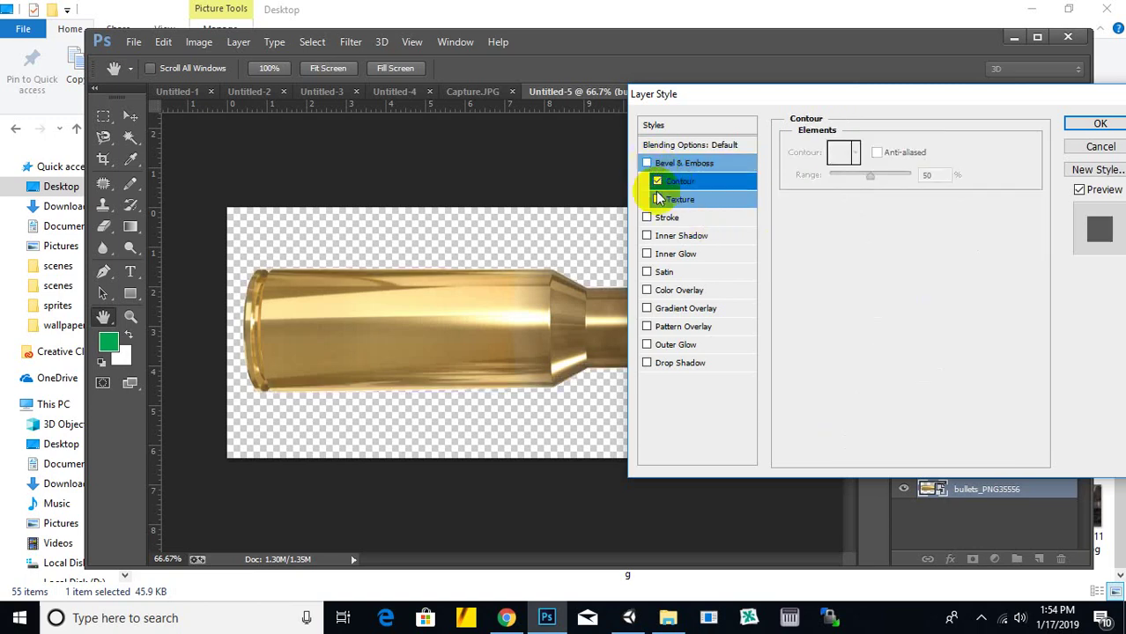
Step: Try the Drop Shadow, Color Overlay and Stroke effects on the bullet layer, and cancel the layer style changes
left_click(647, 363)
left_click_drag(799, 102, 861, 106)
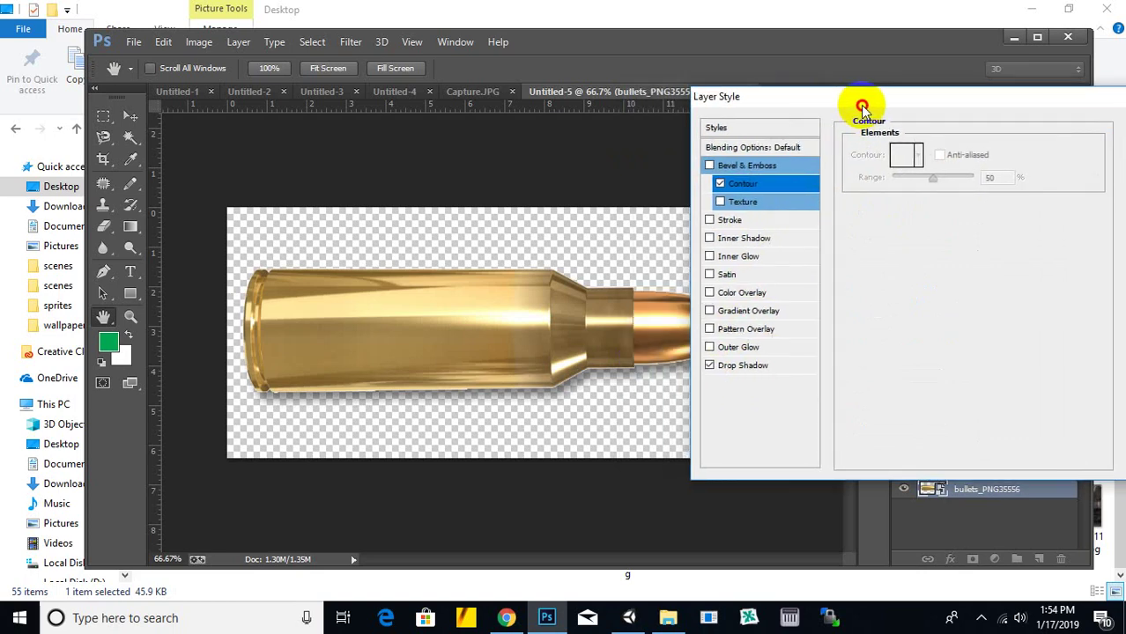
left_click(709, 366)
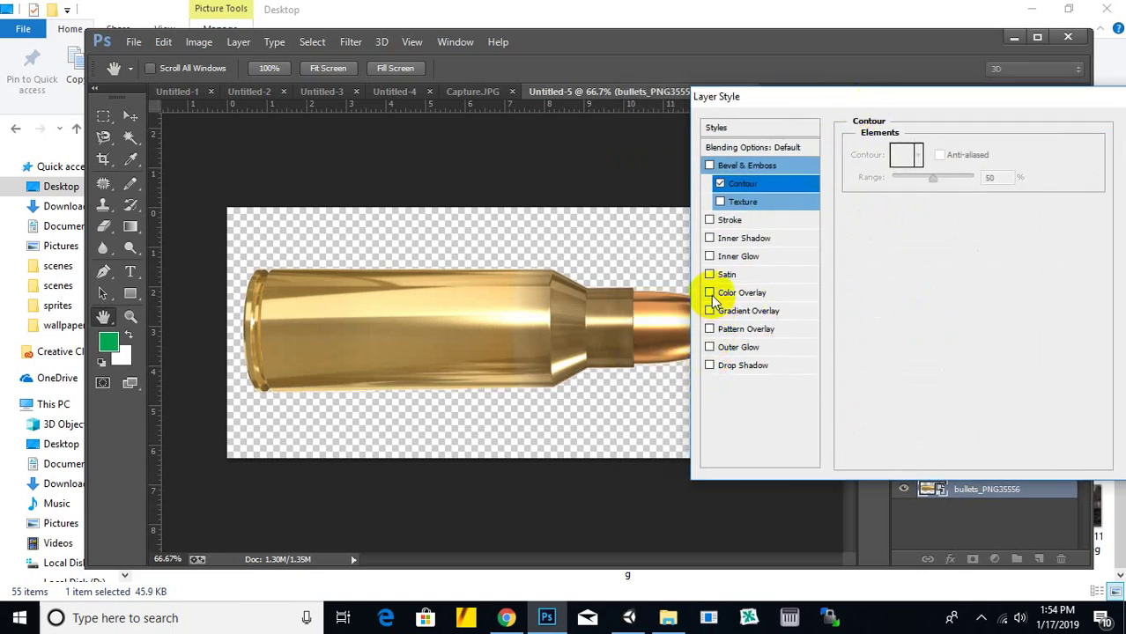
left_click(710, 293)
left_click(711, 293)
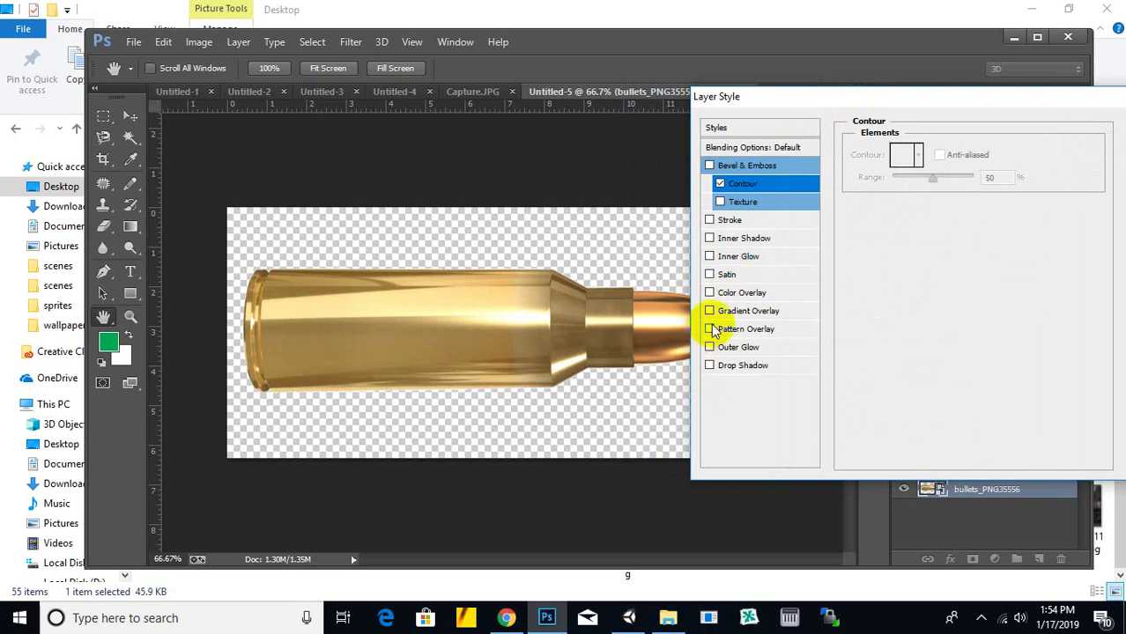
left_click(710, 220)
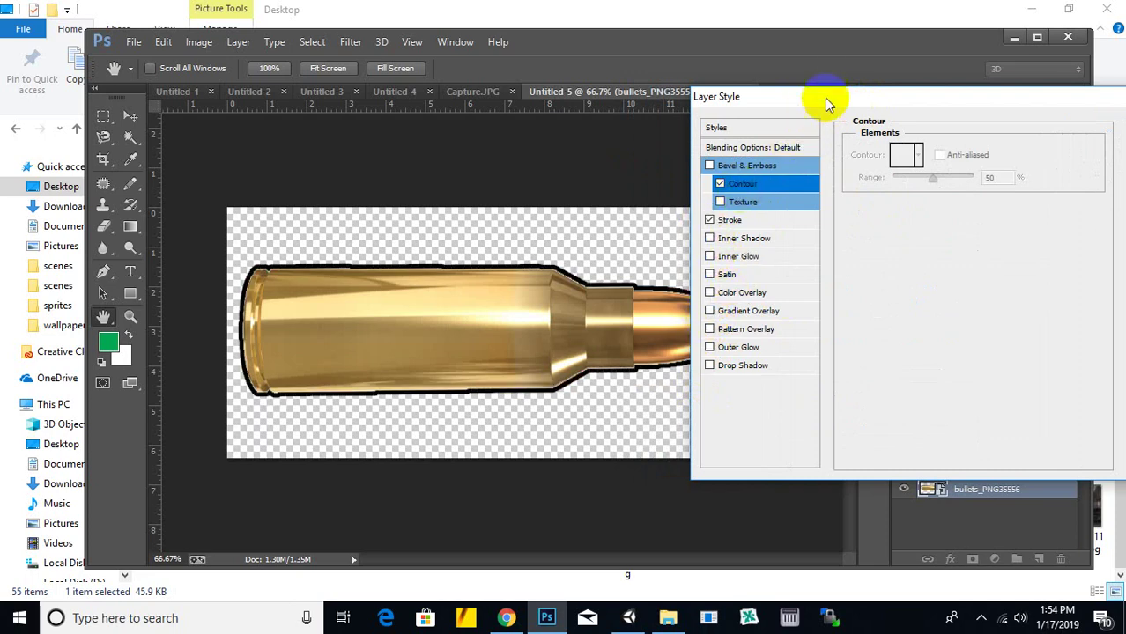
left_click_drag(824, 98, 615, 203)
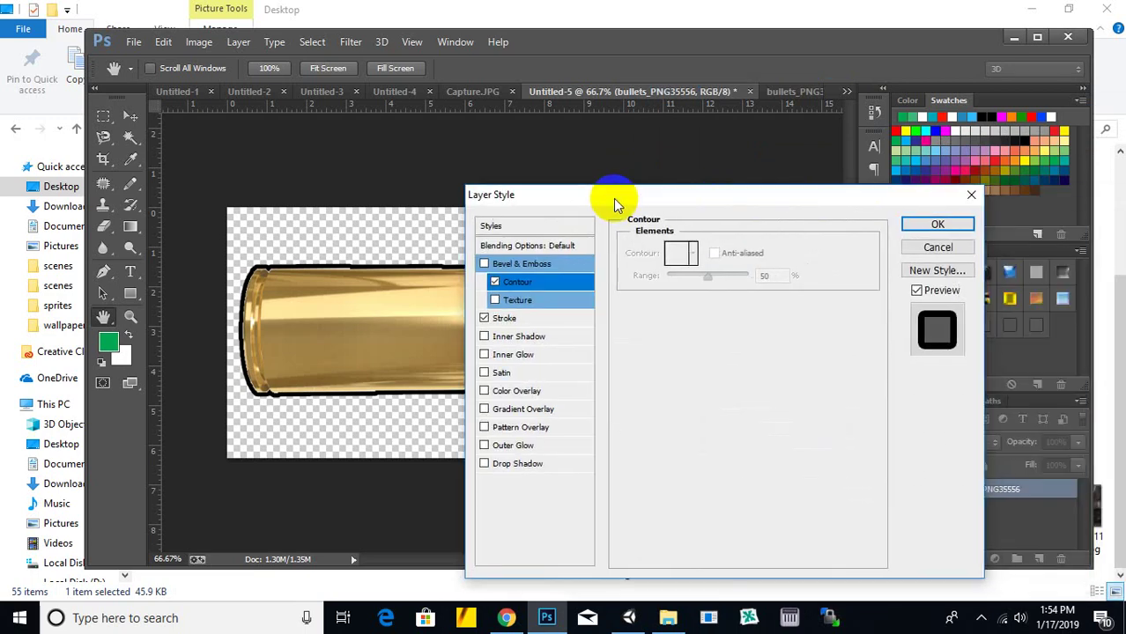
left_click(936, 247)
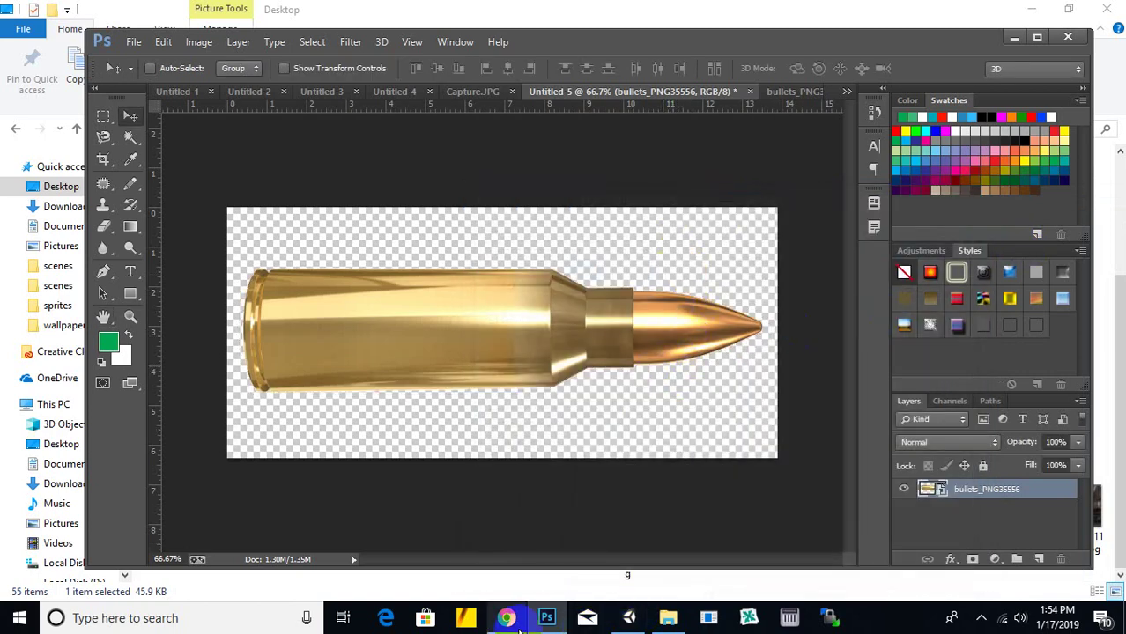
left_click(506, 618)
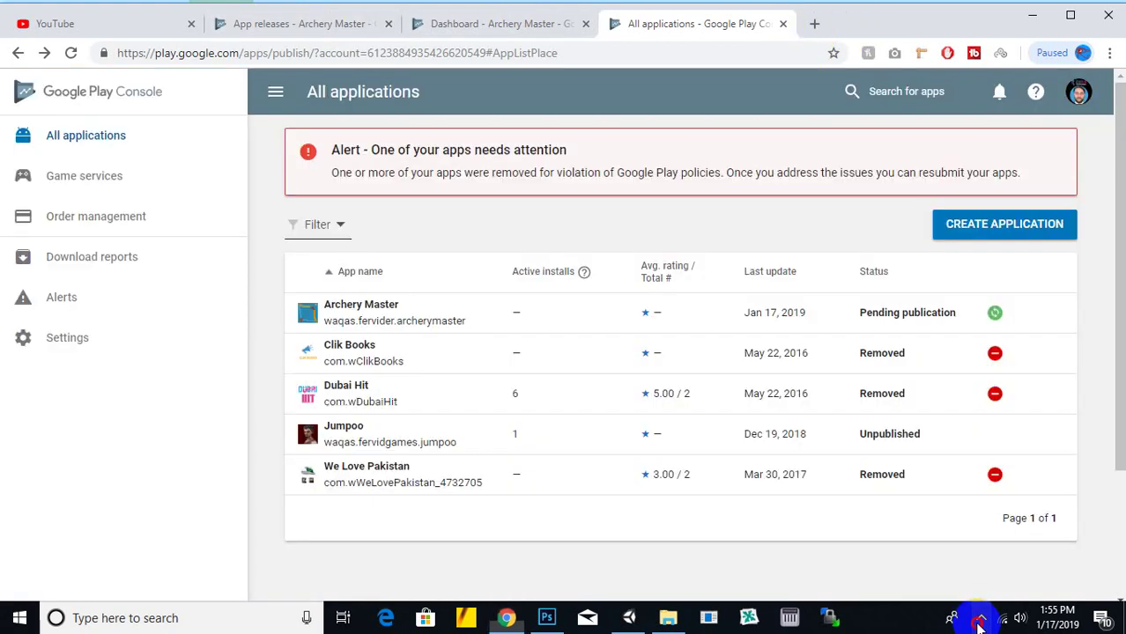
left_click(981, 618)
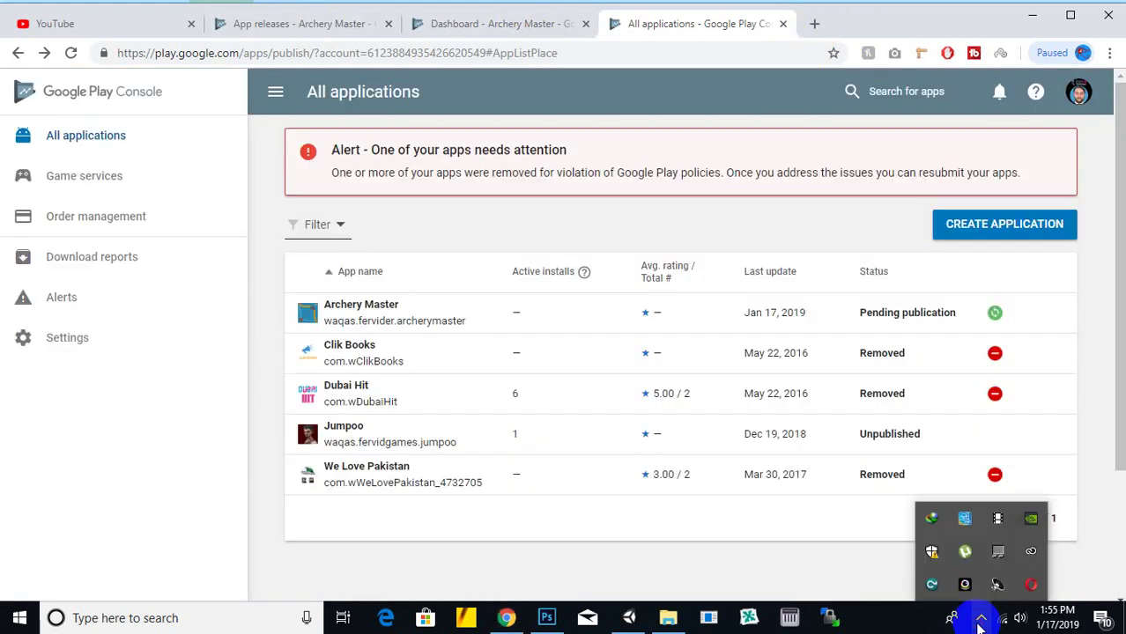
key("ctrl+t")
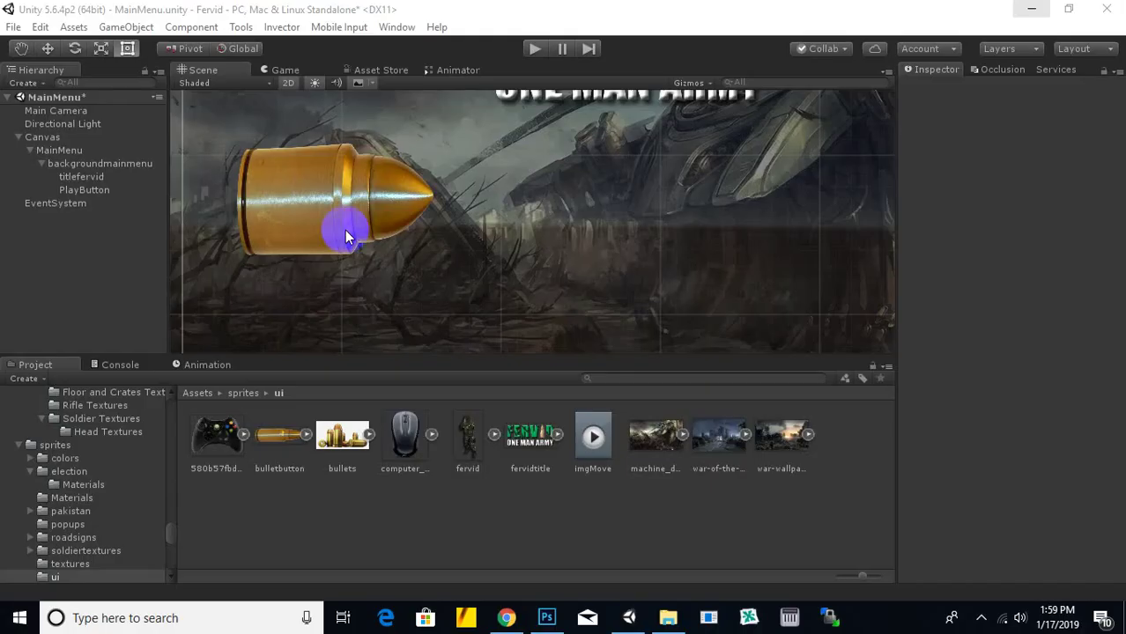
Step: Resize PlayButton to 215 by 60 and move it to about X 234, Y 38, below and left of the title
left_click(345, 231)
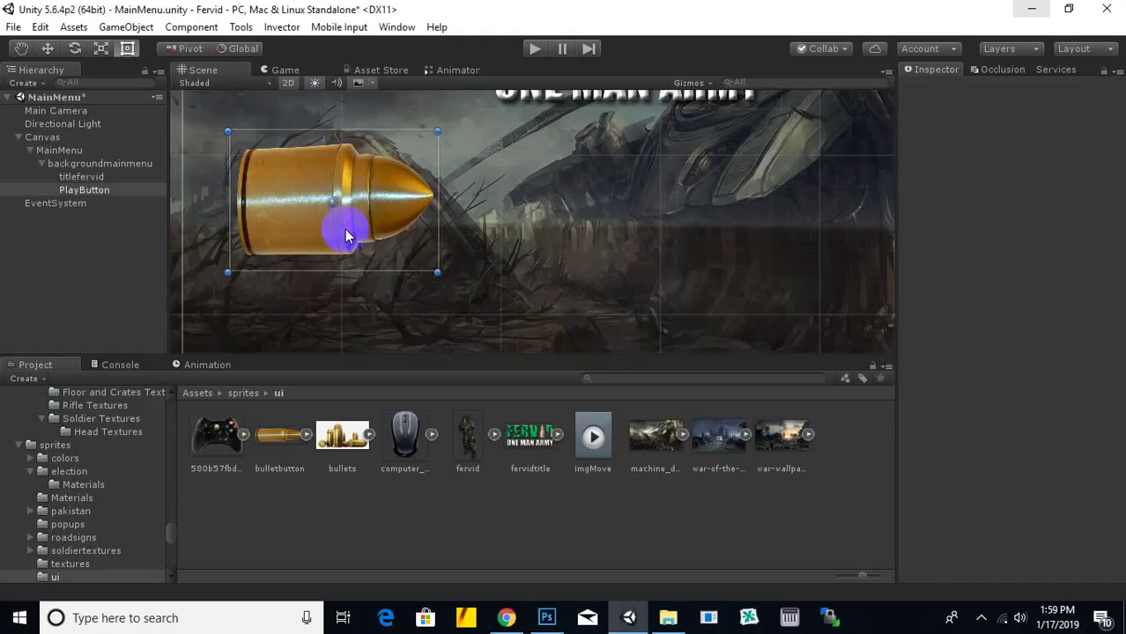
left_click_drag(439, 269, 505, 263)
left_click_drag(508, 131, 466, 196)
scroll(480, 207, "down", 2)
middle_click_drag(496, 219, 545, 231)
scroll(472, 226, "down", 2)
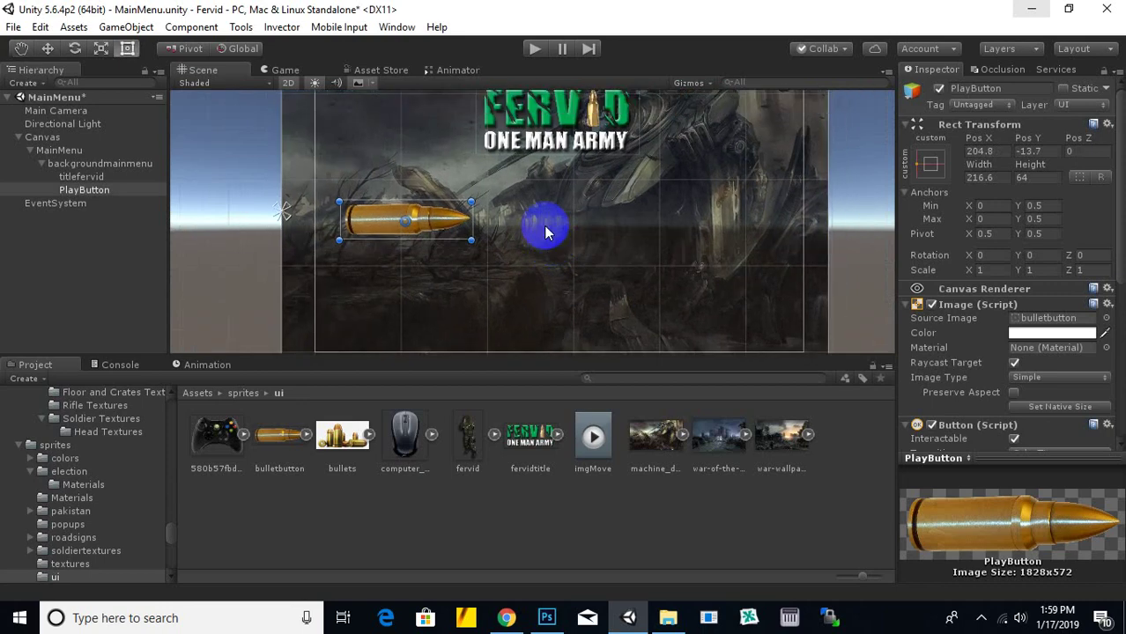
scroll(546, 232, "down", 1)
left_click_drag(474, 236, 475, 236)
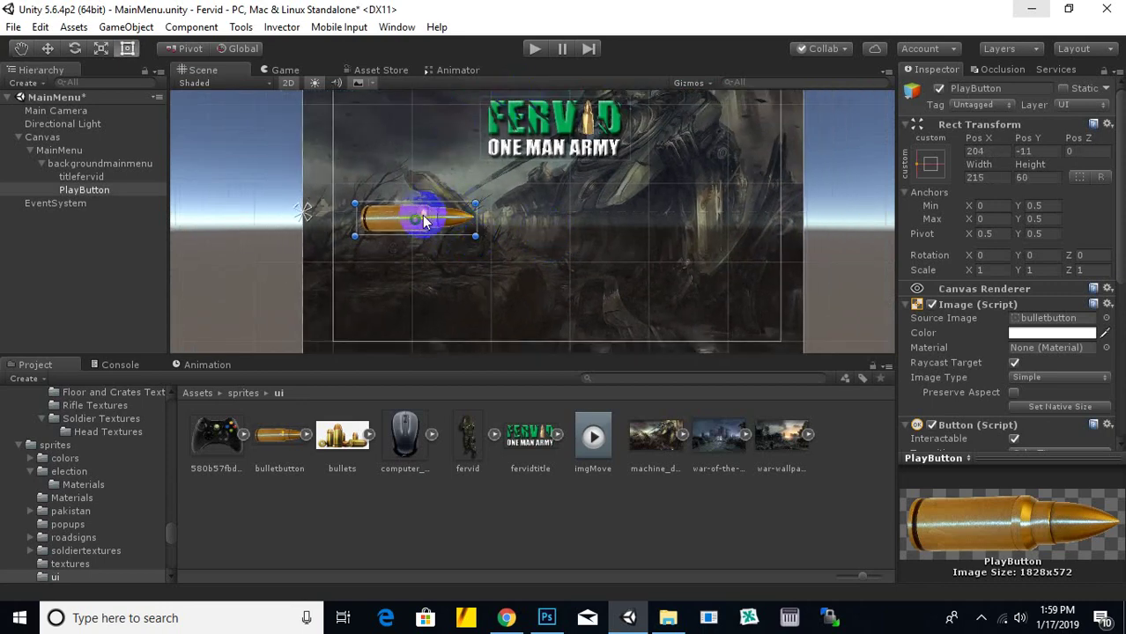
left_click_drag(391, 222, 408, 195)
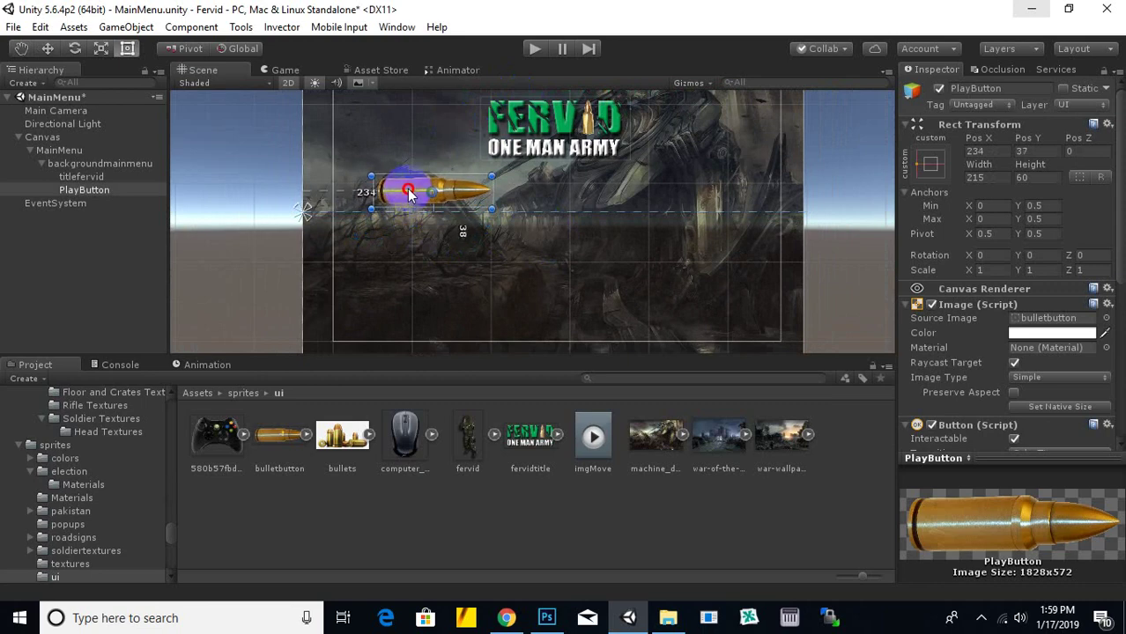
Step: Preview the main menu with the resized bullet button in play mode, and stop the preview
left_click(535, 47)
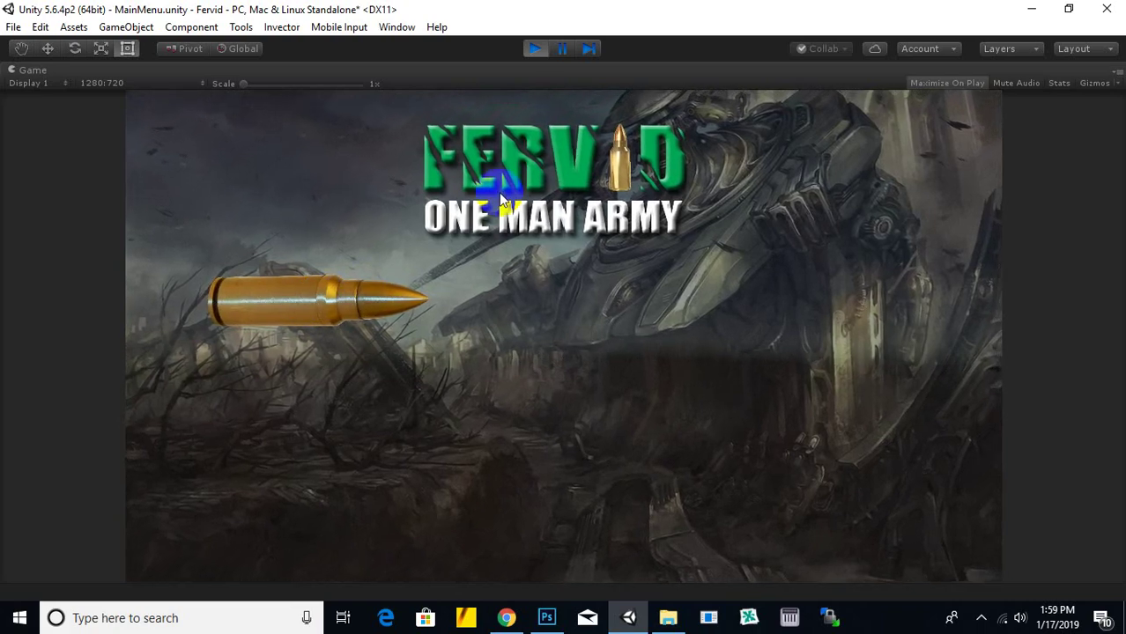
left_click(535, 49)
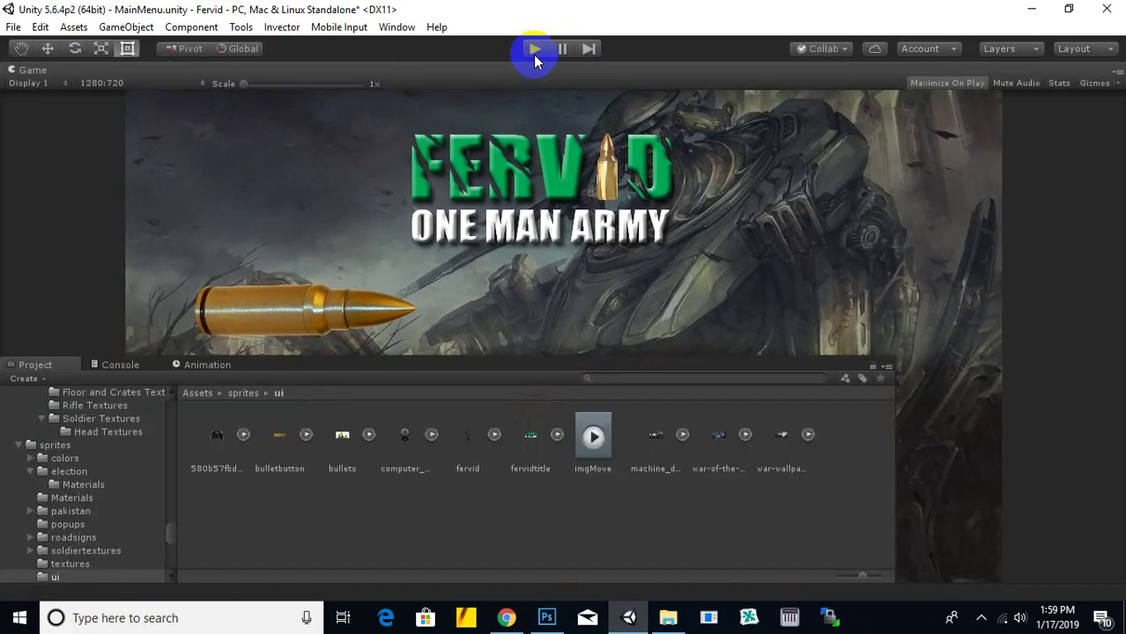
scroll(490, 251, "down", 2)
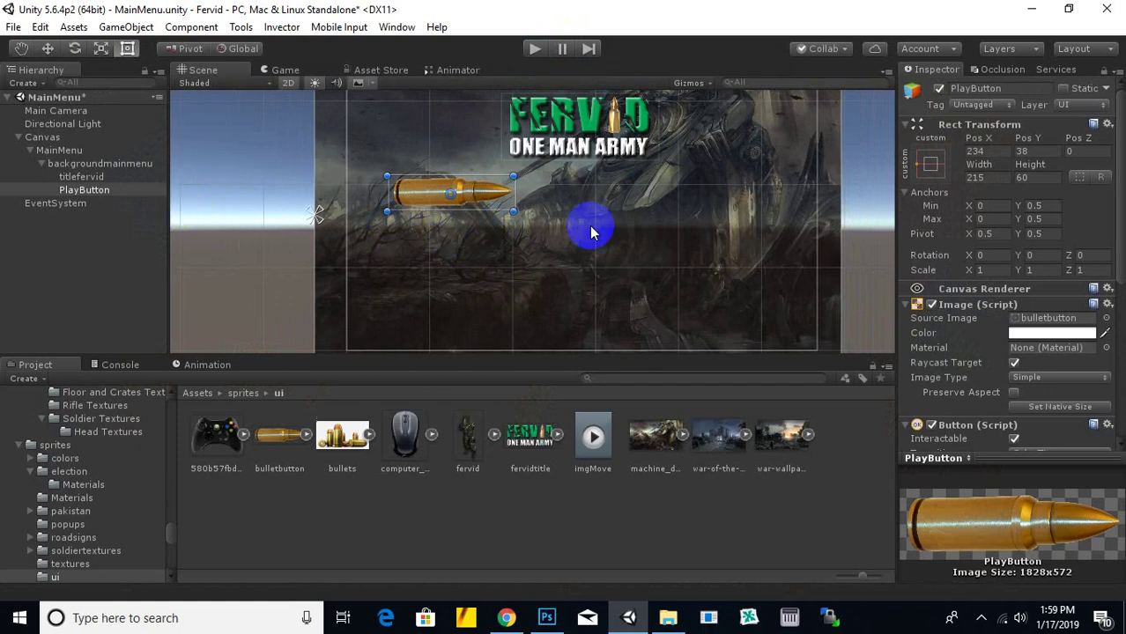
Step: Add a TextMeshPro text object under backgroundmainmenu and set its text to PLAY
left_click(79, 164)
right_click(74, 167)
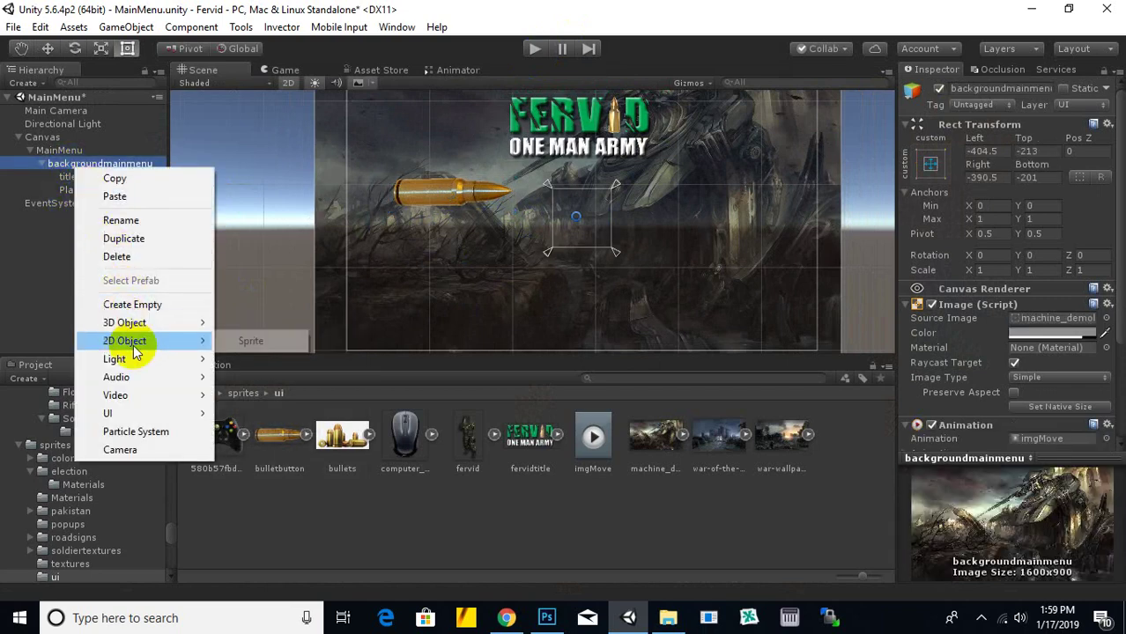
mouse_move(134, 413)
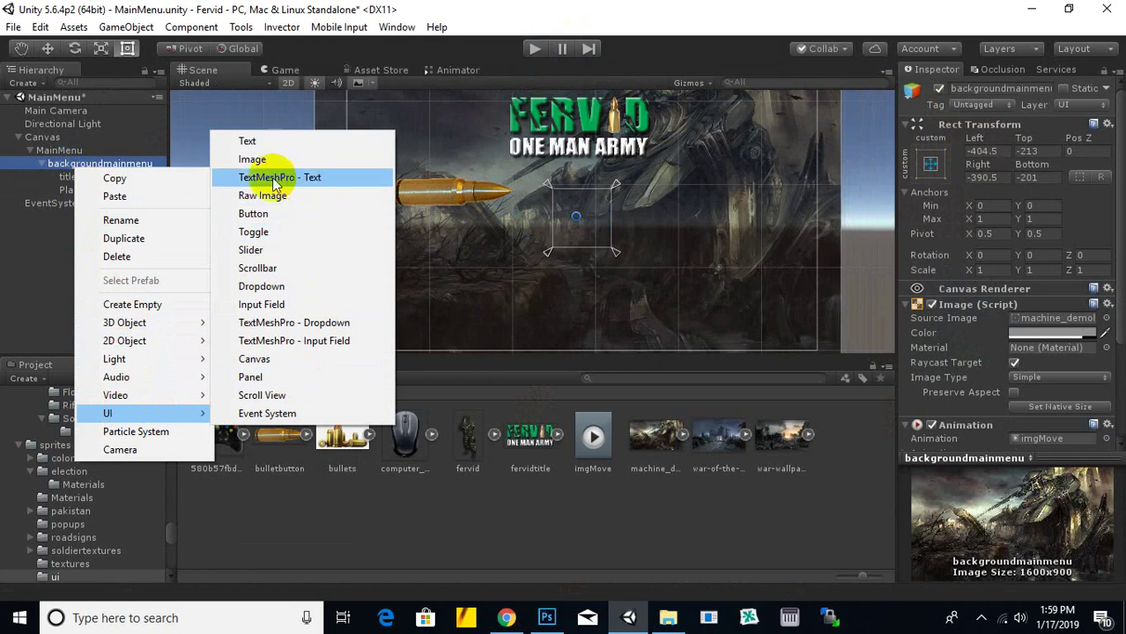
left_click(284, 179)
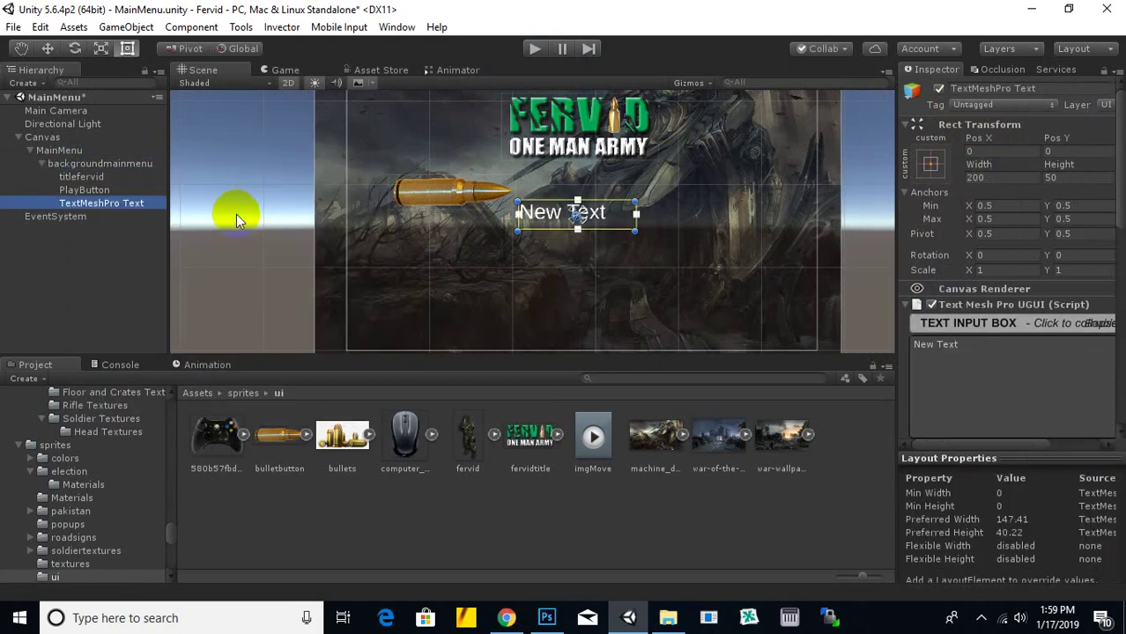
left_click(980, 344)
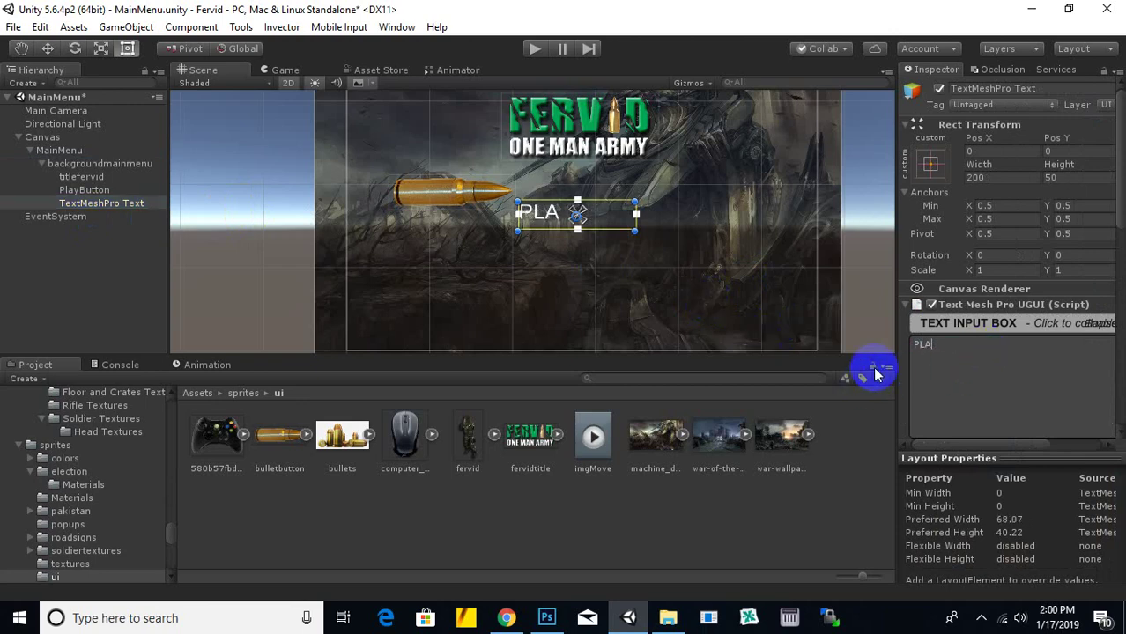
Step: Rename the TextMeshPro text object as PLAYTEXT and make it a child of PlayButton
right_click(101, 203)
left_click(143, 253)
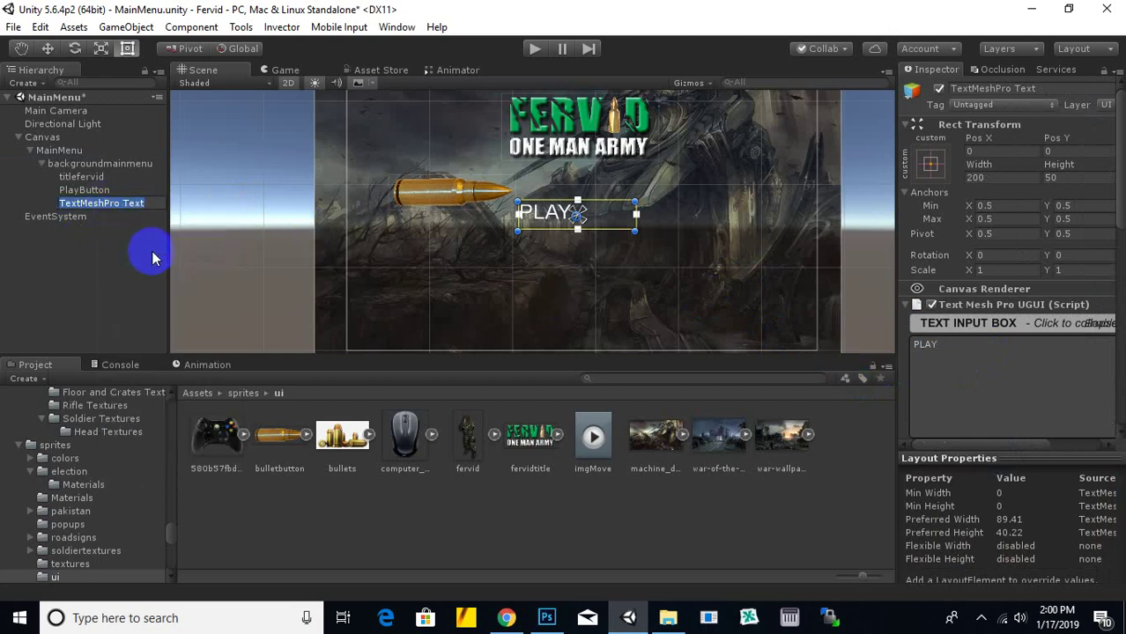
type("PLAYTE")
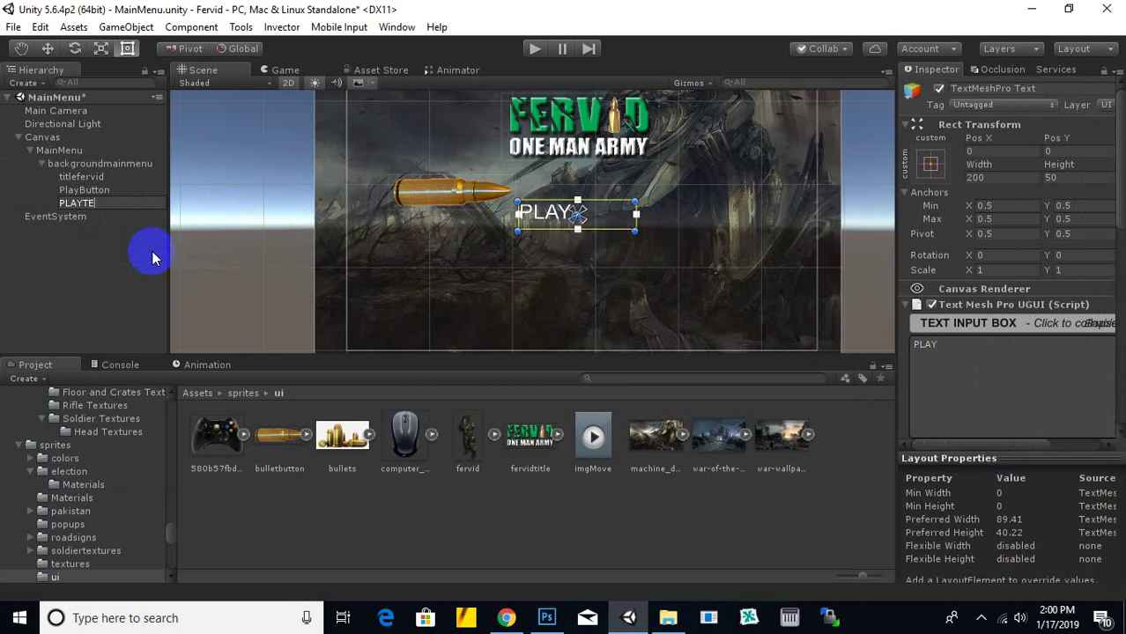
type("XT")
key("Return")
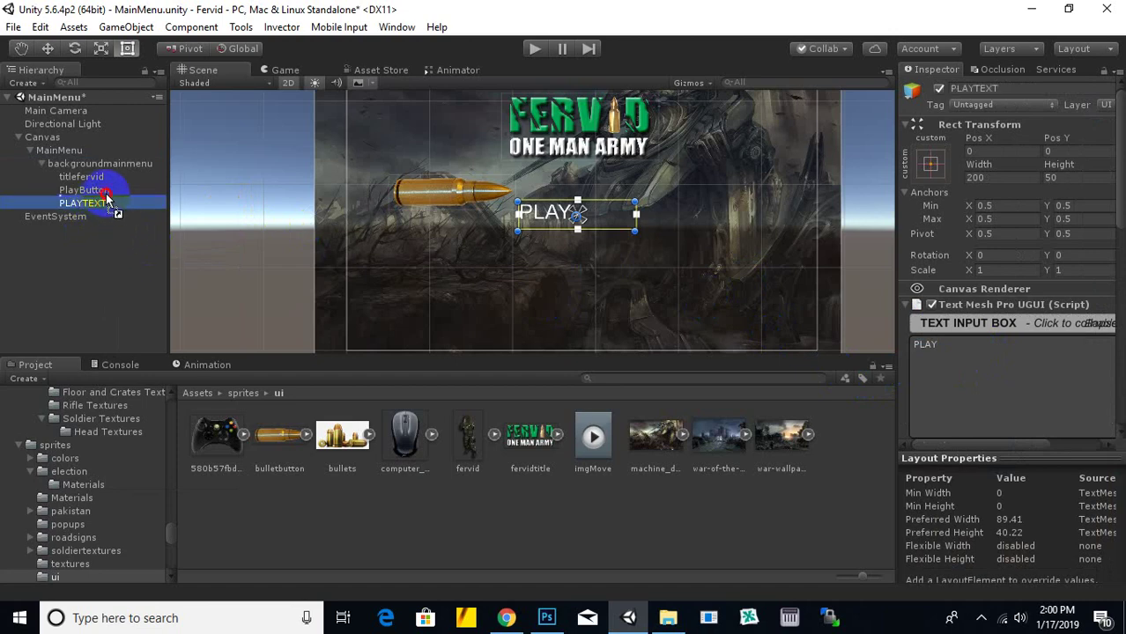
left_click_drag(101, 198, 101, 199)
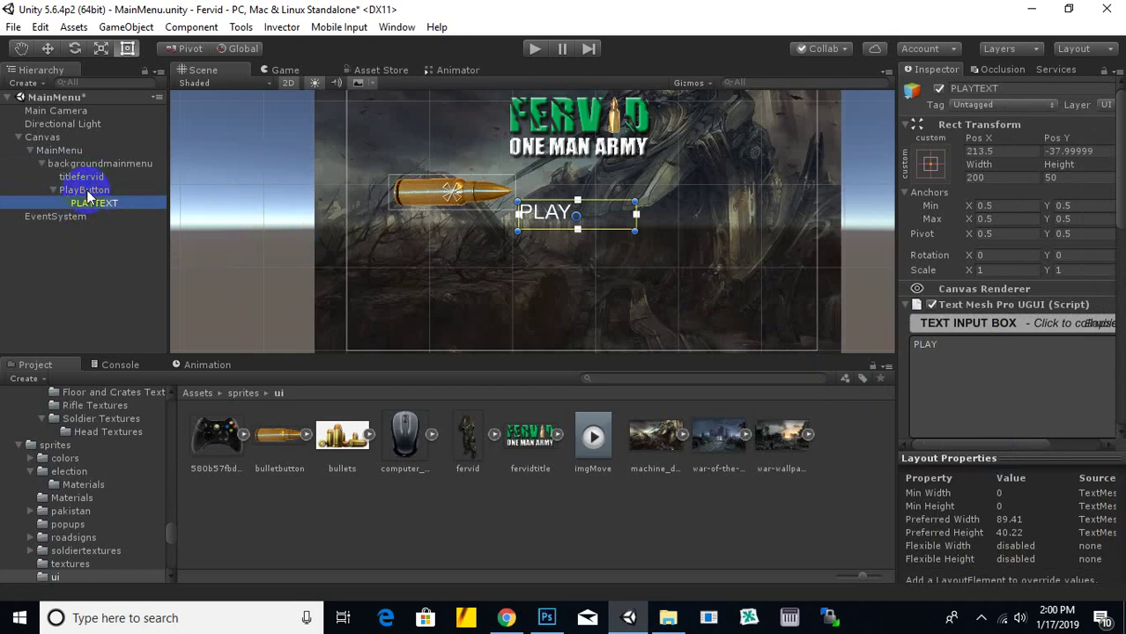
Step: Move PLAYTEXT onto the bullet button, to about X 17, Y -6
left_click(48, 48)
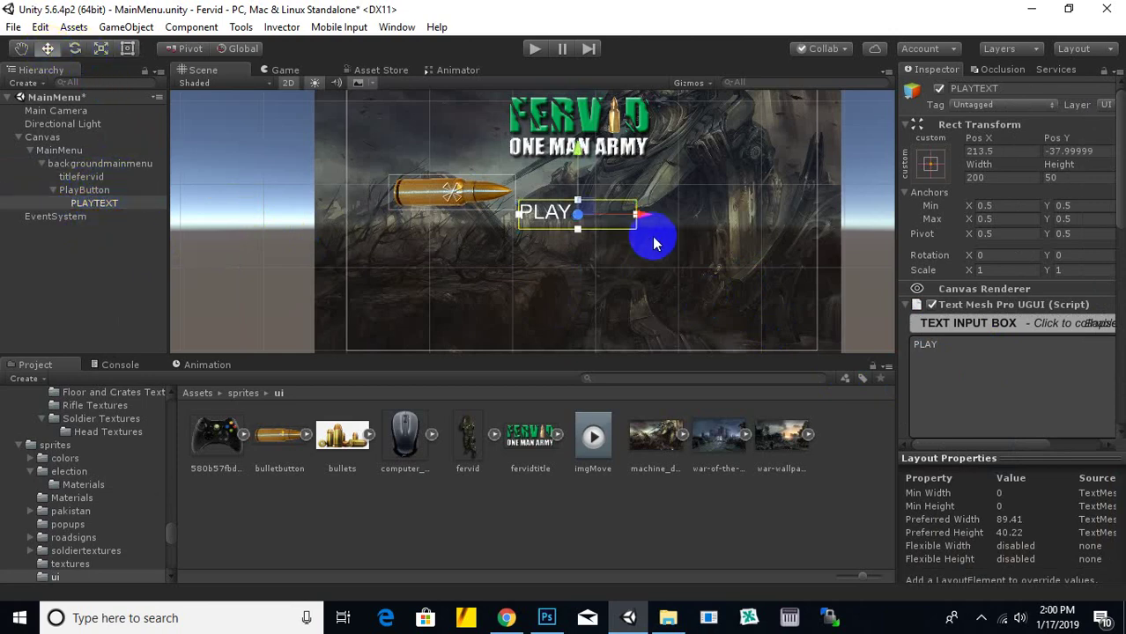
left_click_drag(640, 220, 523, 234)
left_click_drag(460, 153, 458, 134)
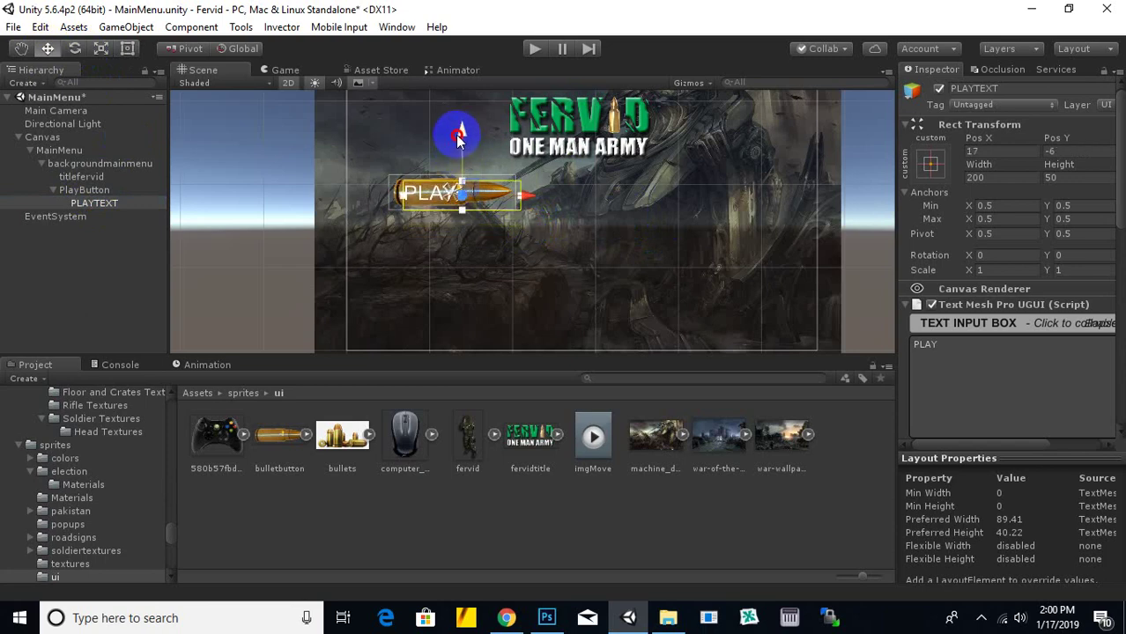
Step: Compare the available TextMeshPro fonts on PLAYTEXT and set its font asset to Anton SDF
scroll(1075, 384, "down", 3)
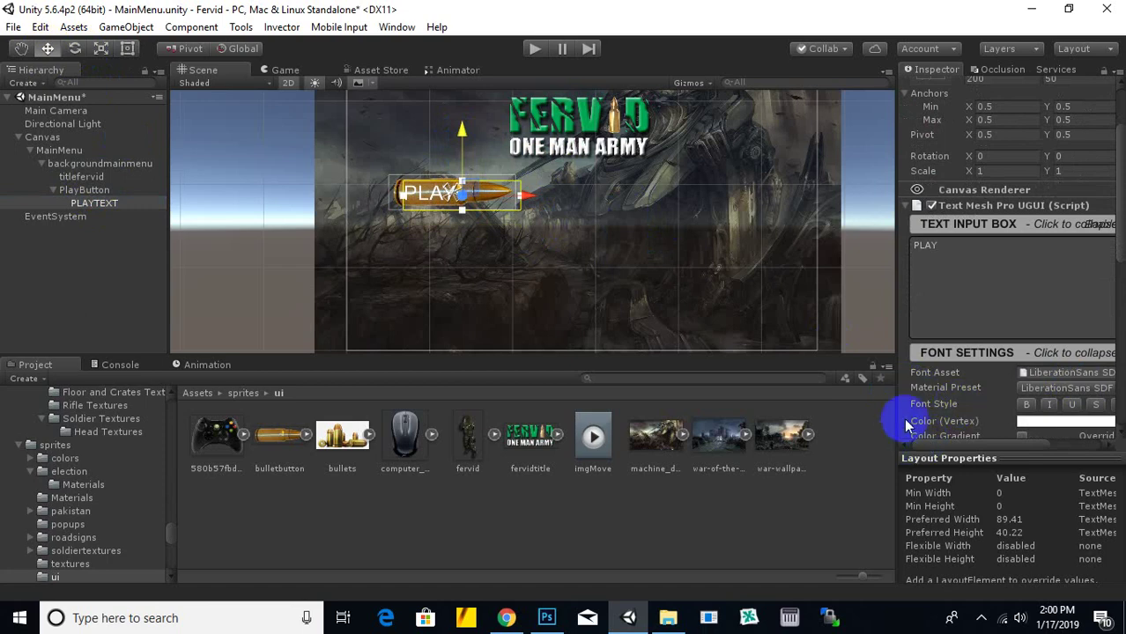
left_click_drag(892, 414, 815, 414)
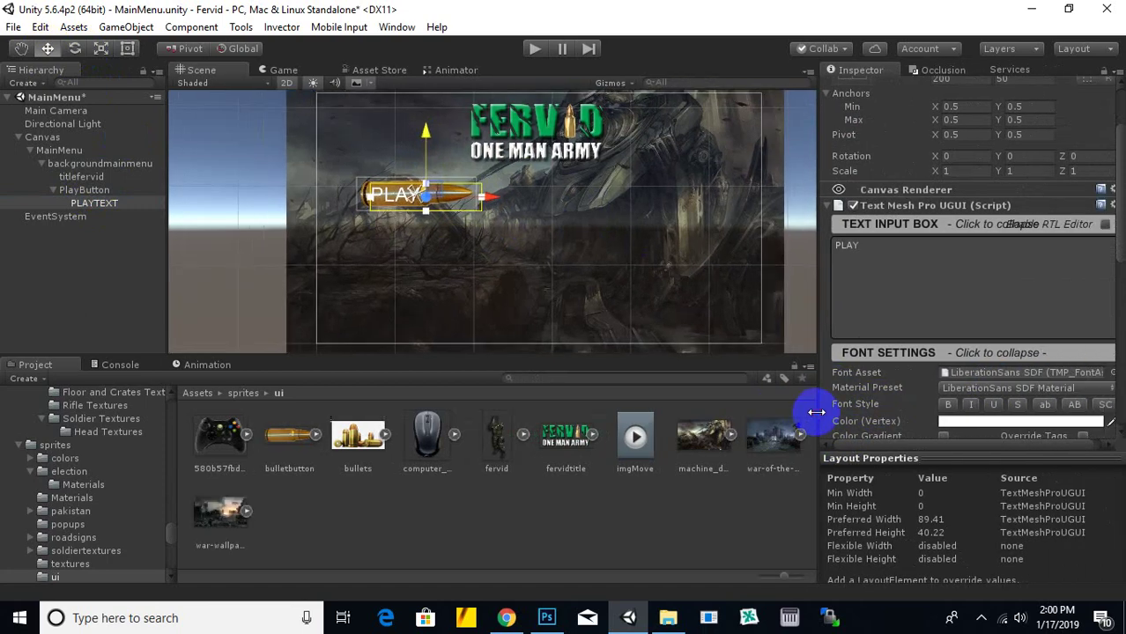
left_click(1113, 374)
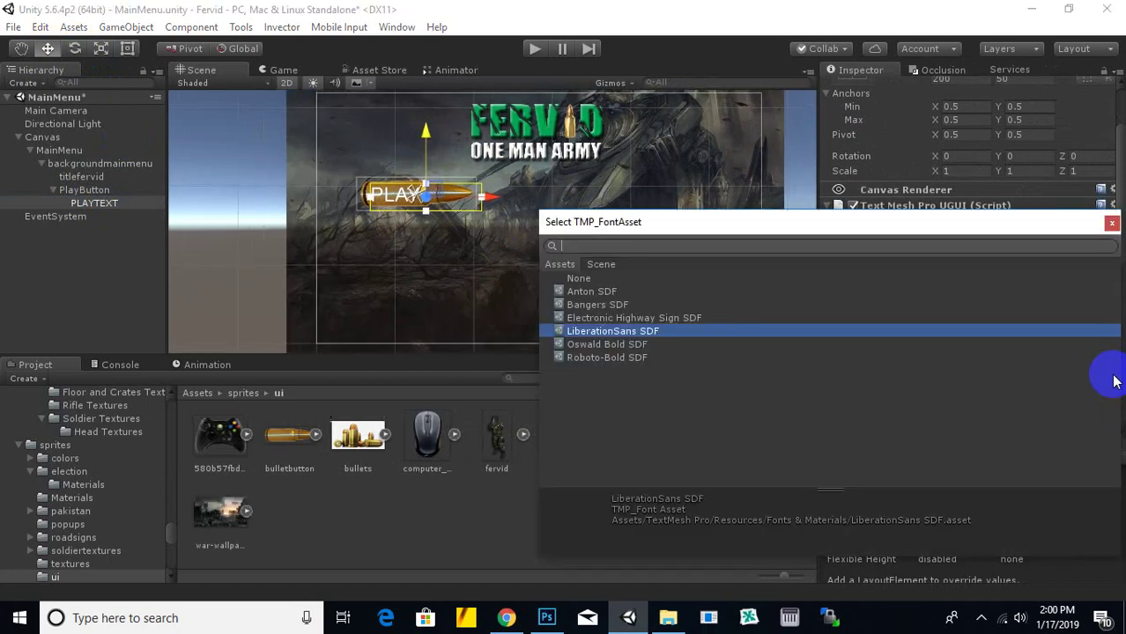
left_click(592, 291)
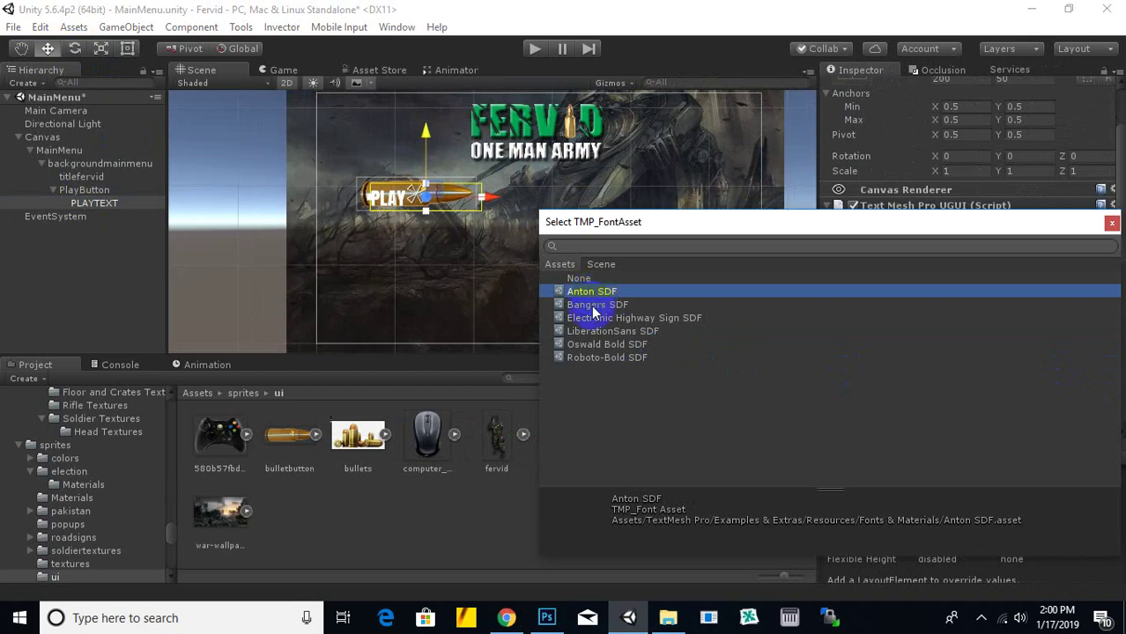
left_click(594, 306)
left_click(593, 318)
left_click(591, 331)
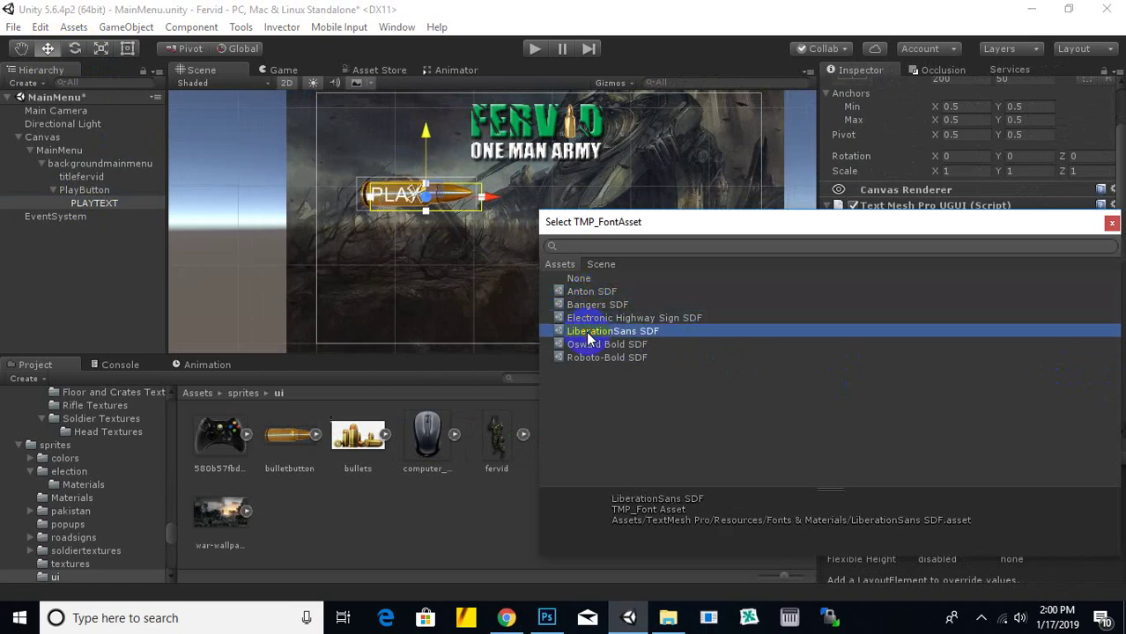
left_click(592, 345)
left_click(594, 357)
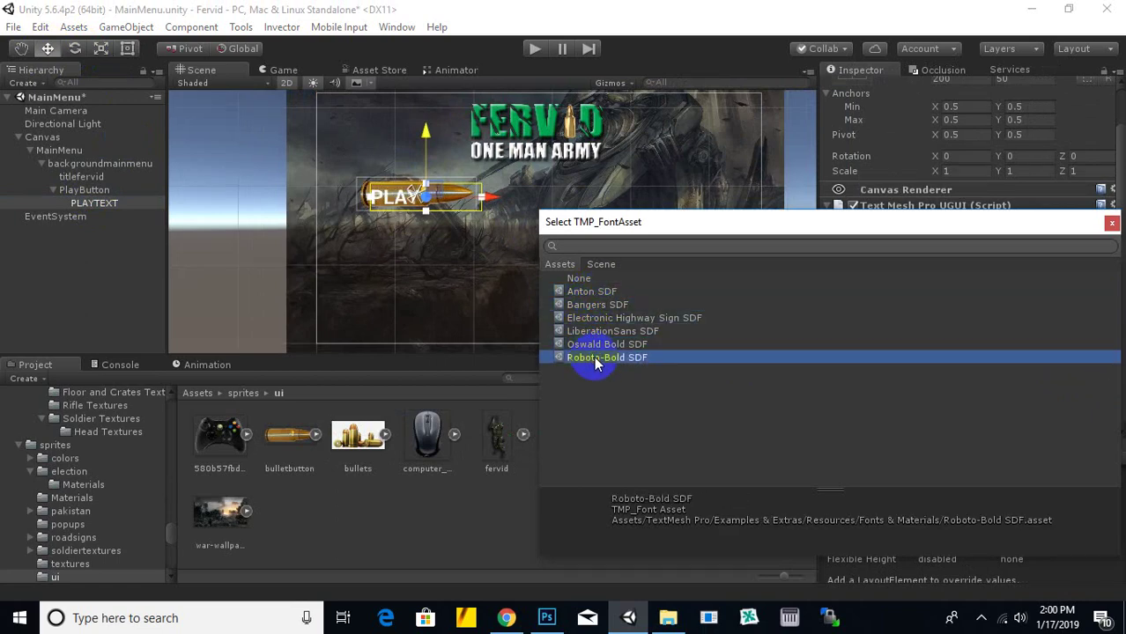
left_click(602, 294)
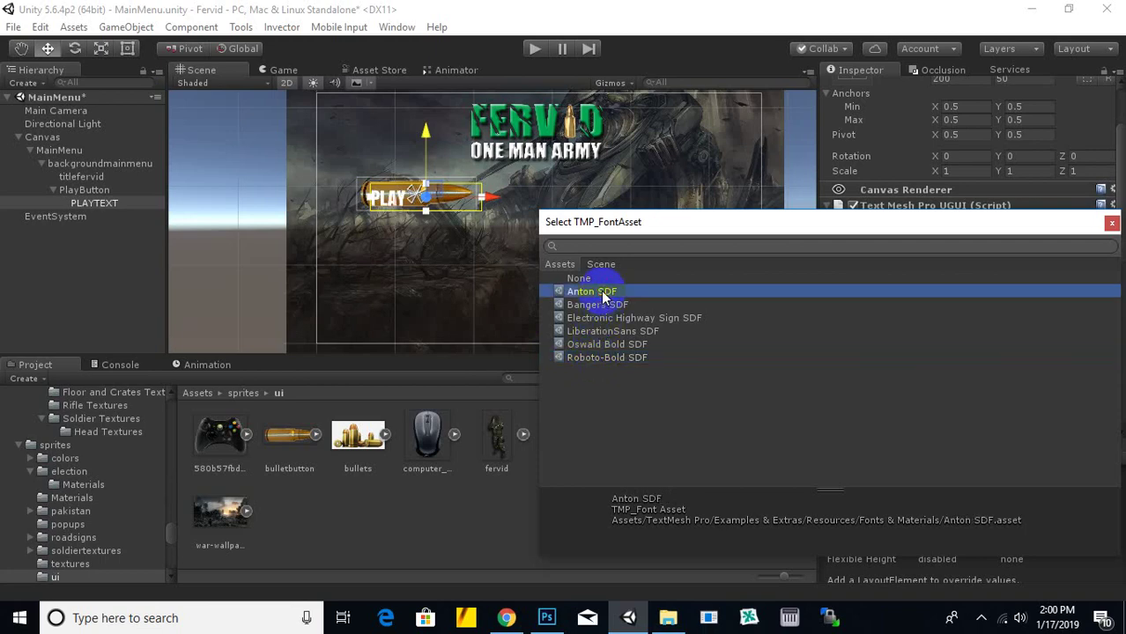
double_click(606, 294)
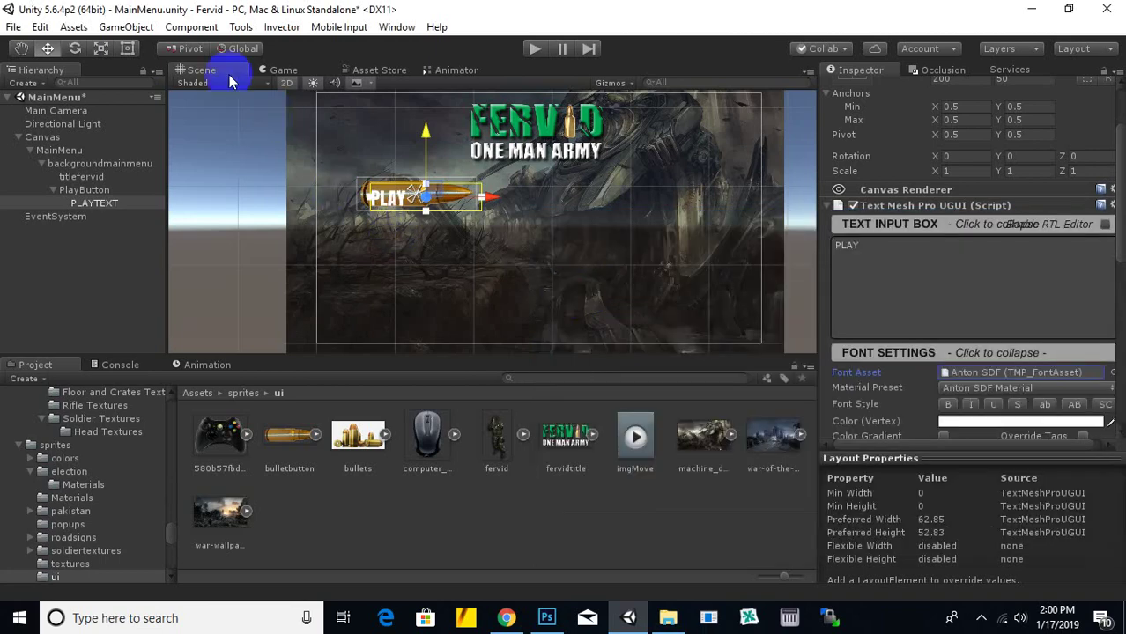
Step: Nudge PLAYTEXT slightly upward and to the right so the word sits centred on the bullet's casing, and deselect it
scroll(384, 169, "up", 5)
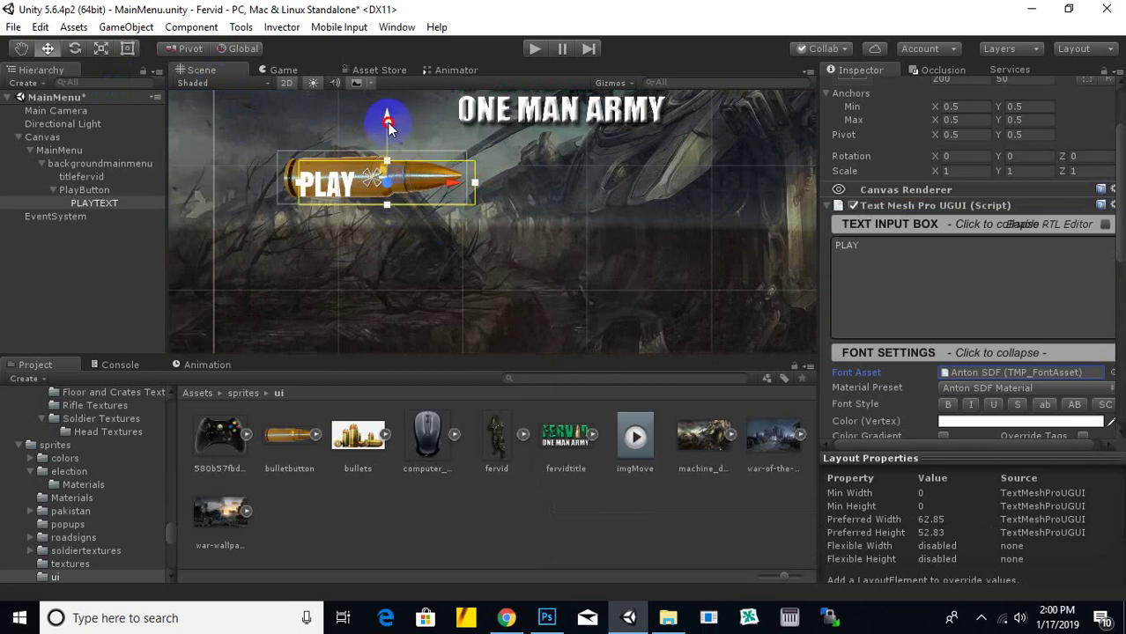
left_click_drag(389, 118, 388, 116)
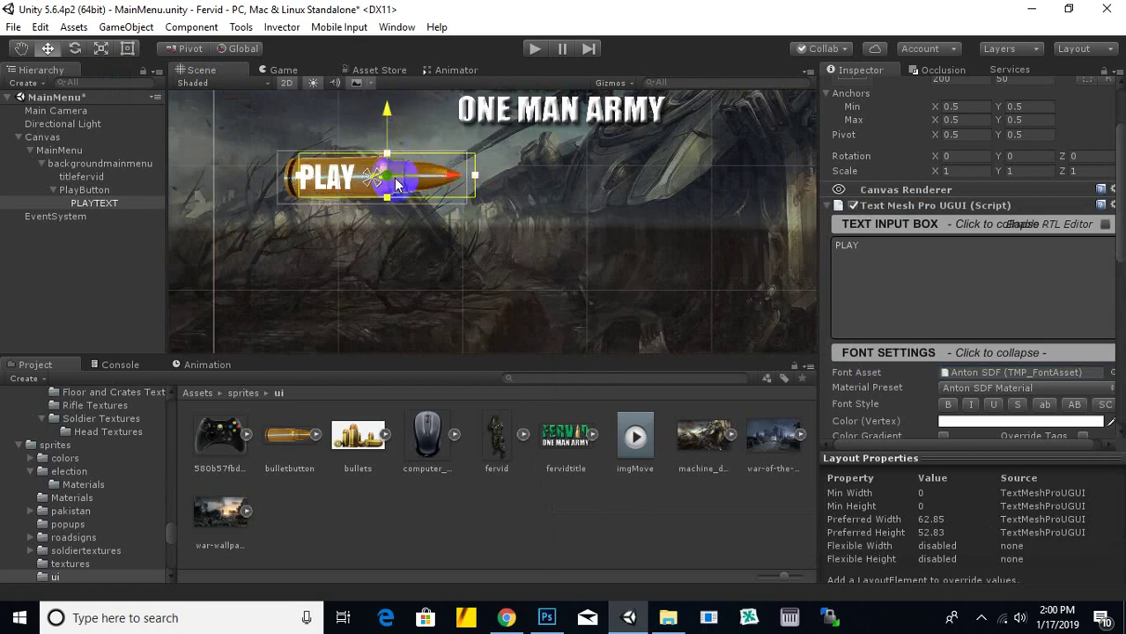
left_click_drag(451, 181, 459, 180)
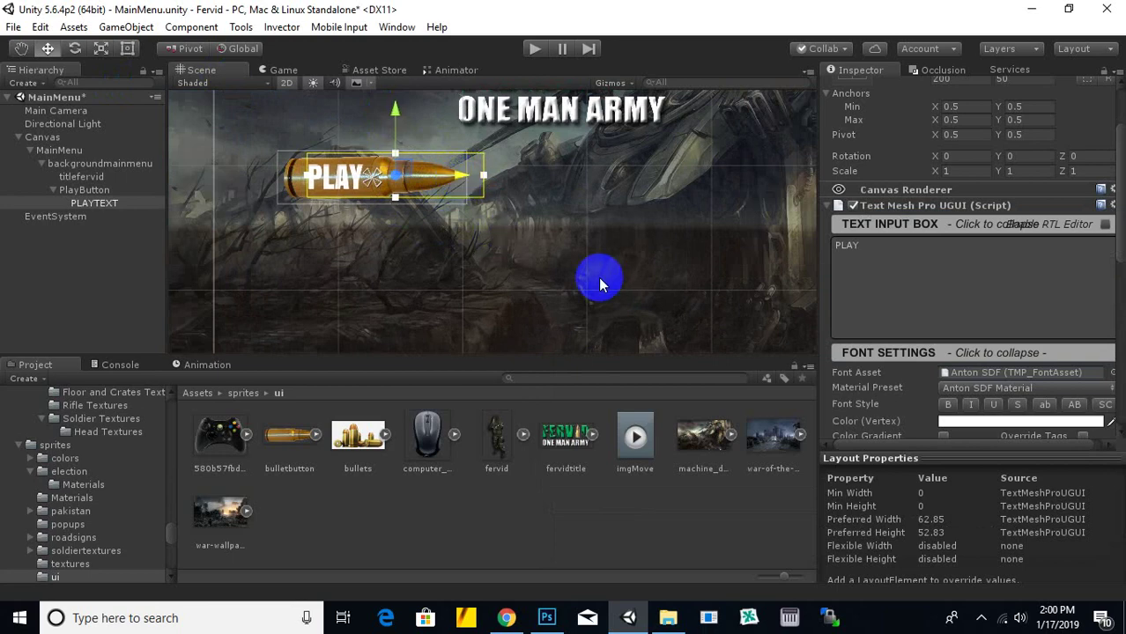
scroll(604, 280, "down", 1)
scroll(603, 281, "down", 1)
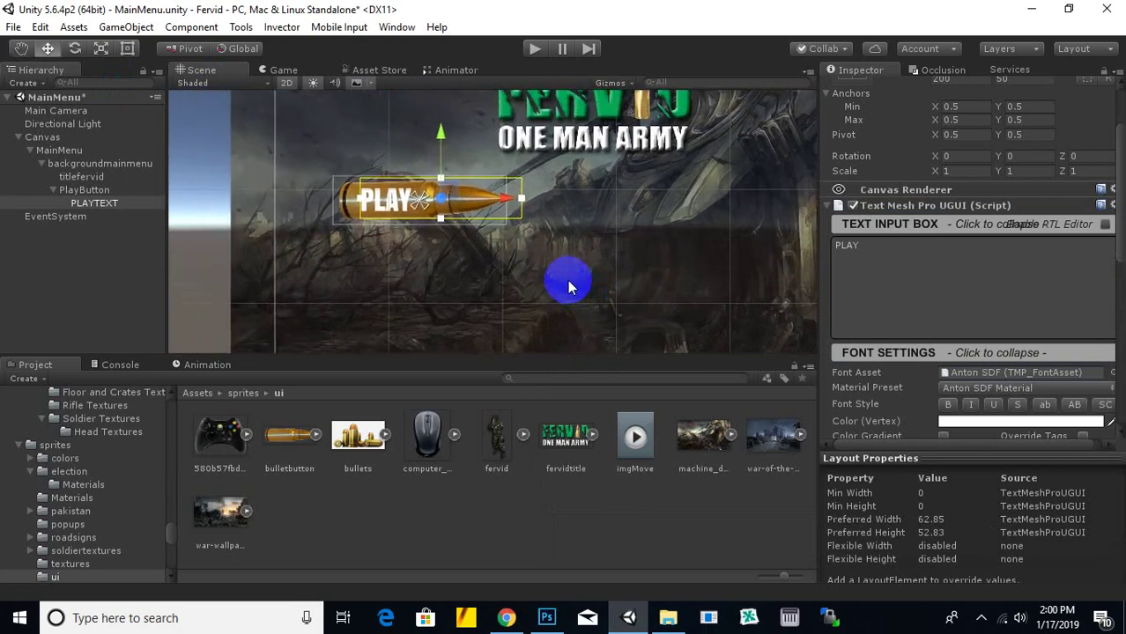
middle_click_drag(572, 283, 502, 282)
scroll(490, 327, "down", 2)
left_click(118, 259)
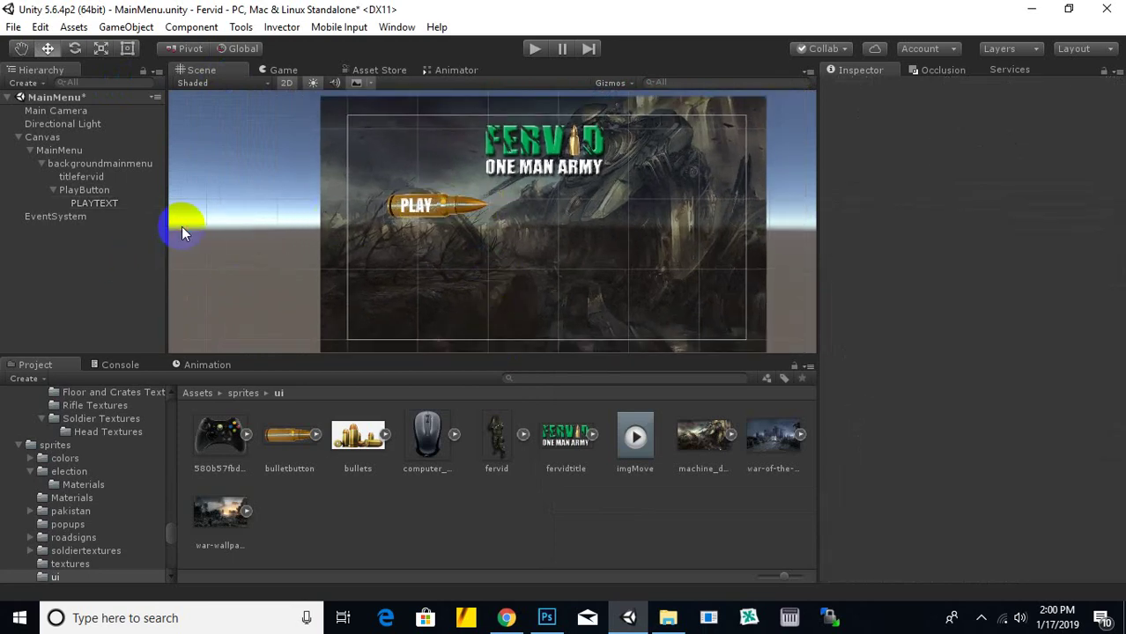
scroll(402, 213, "up", 2)
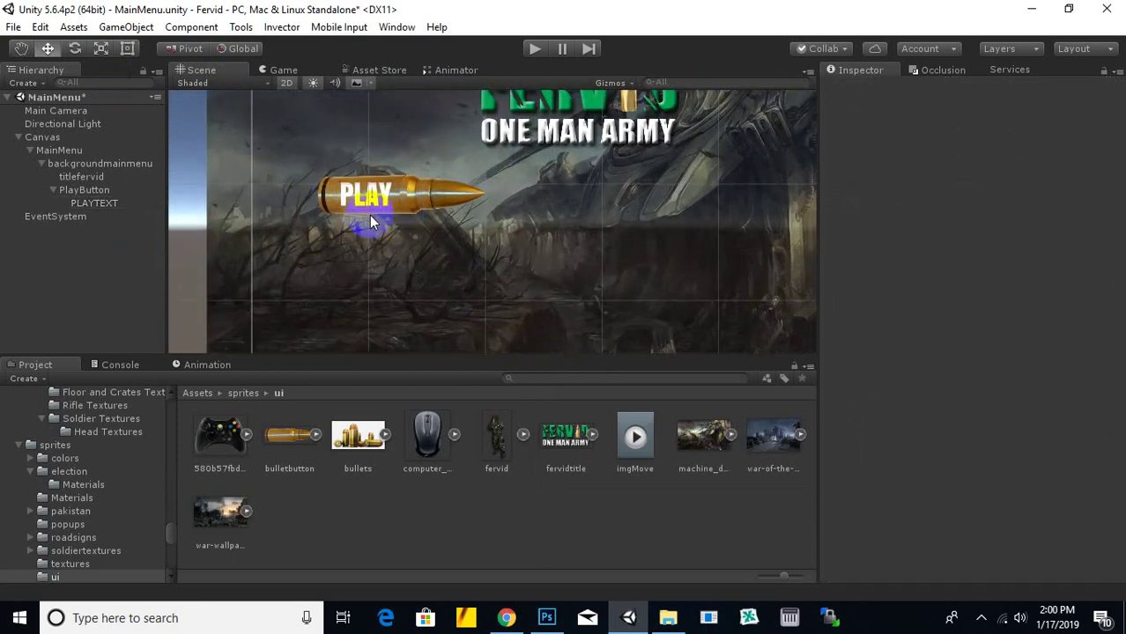
left_click(372, 204)
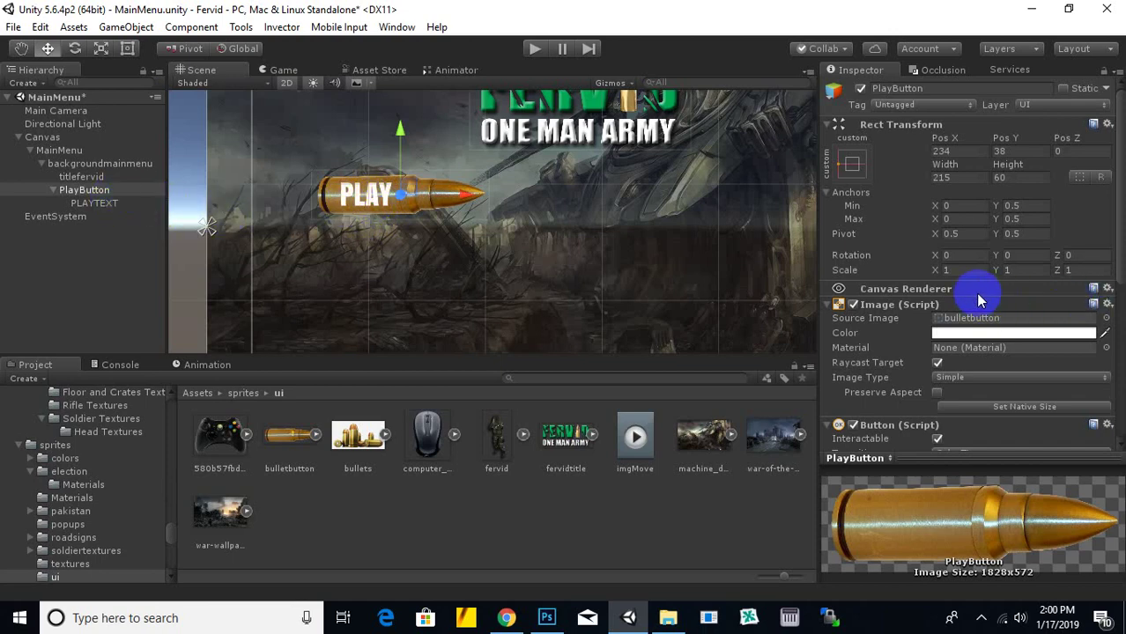
scroll(959, 333, "down", 3)
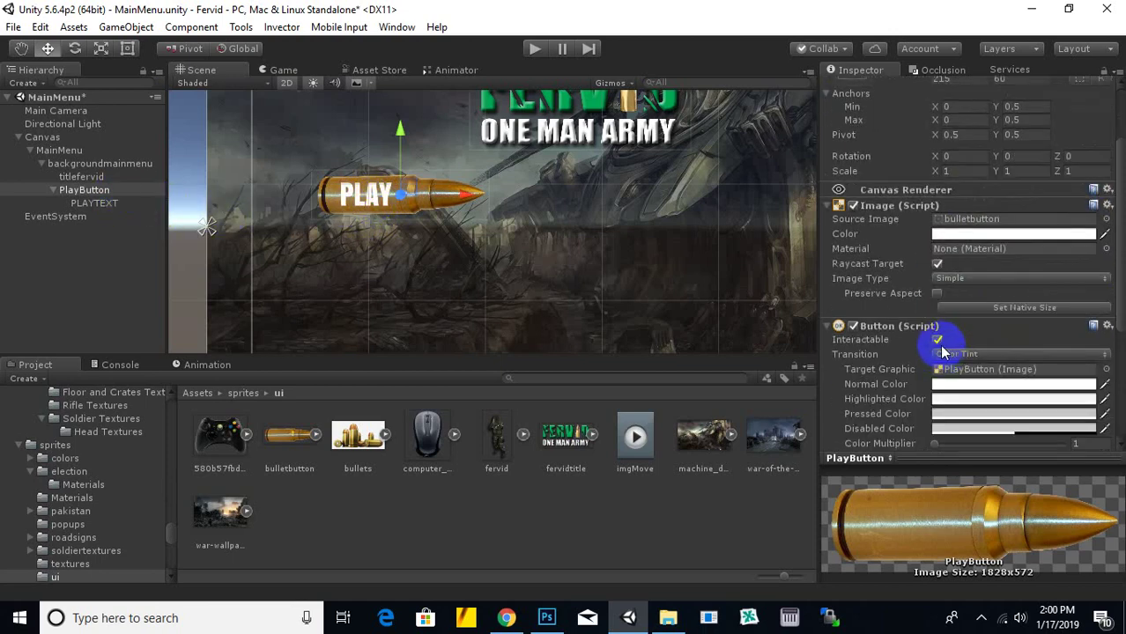
scroll(947, 344, "down", 2)
scroll(873, 256, "up", 2)
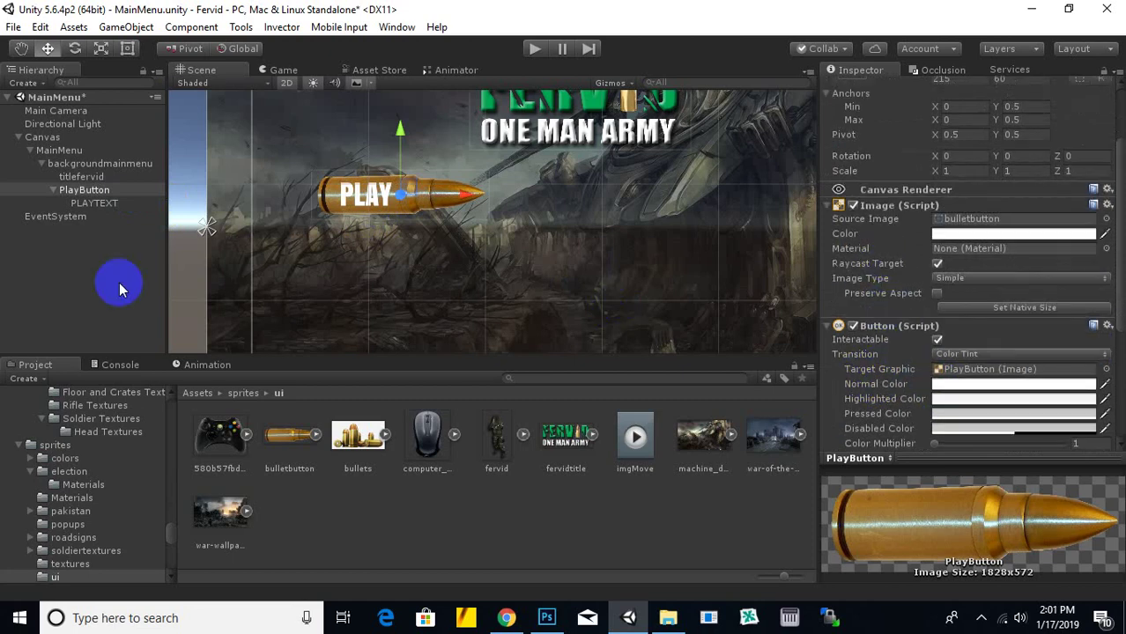
Step: Enable the color gradient on PLAYTEXT and set its top-left color to red, FF0000
left_click(104, 202)
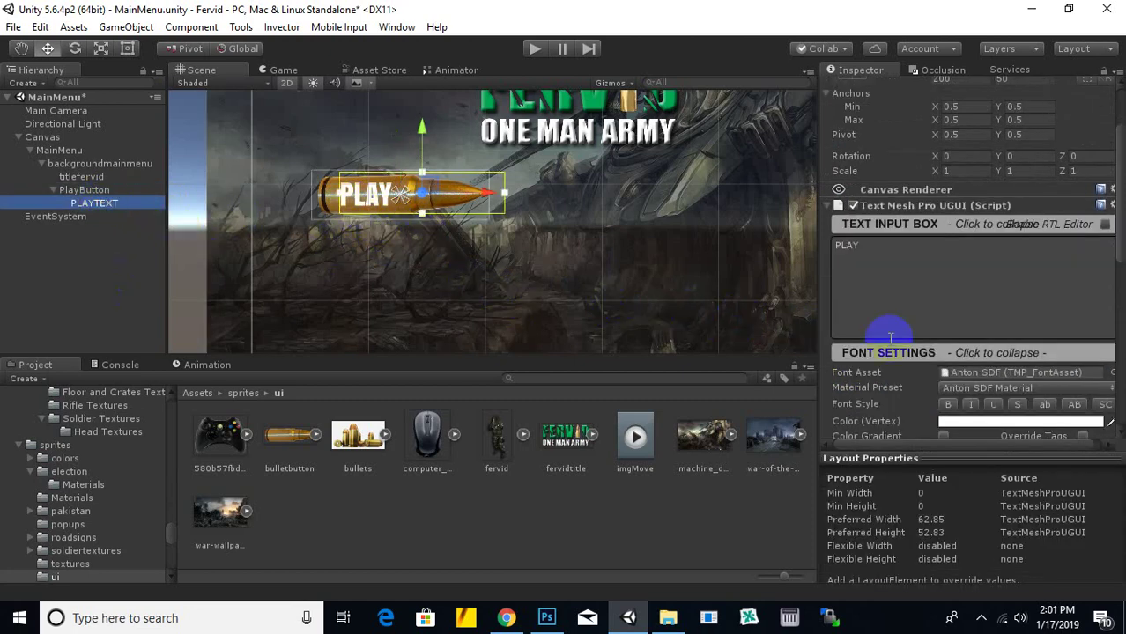
scroll(910, 316, "down", 2)
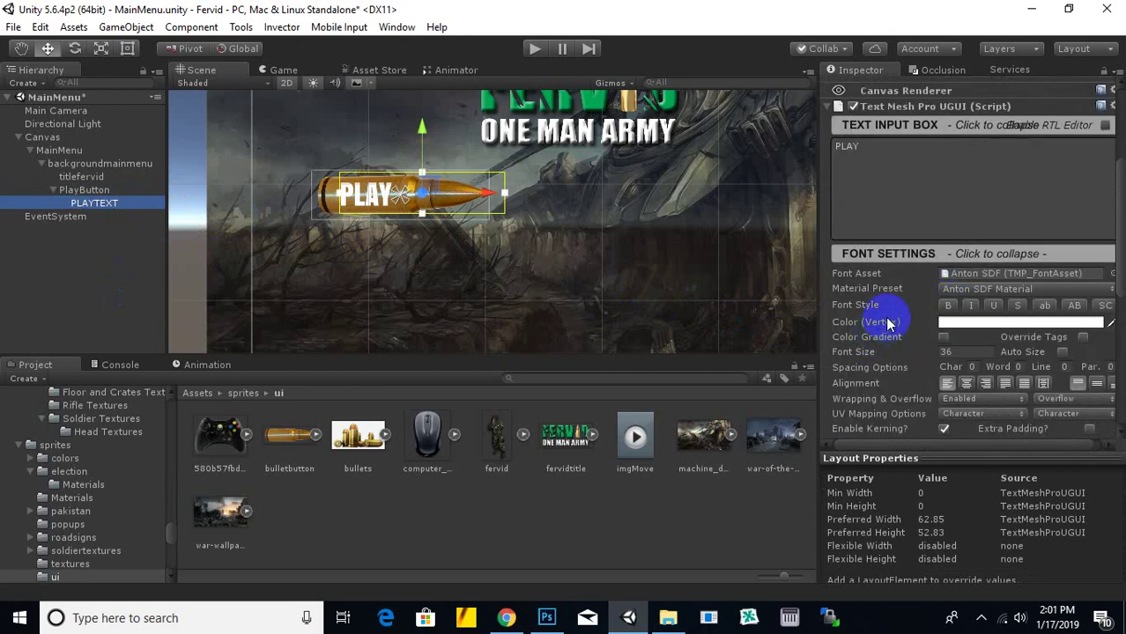
scroll(888, 324, "down", 1)
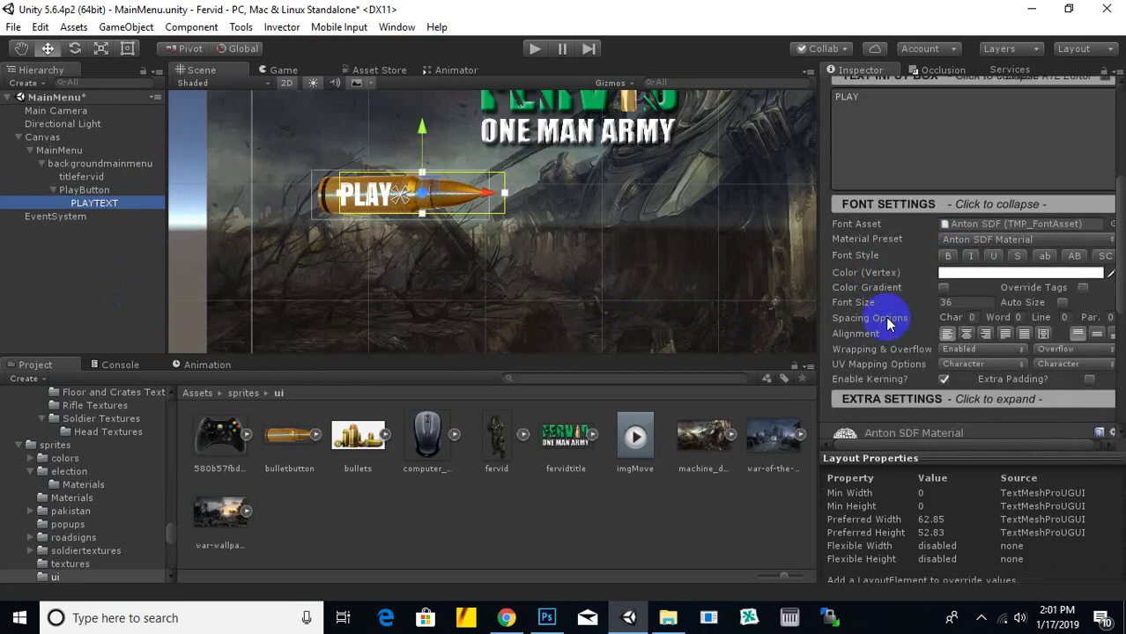
left_click(944, 287)
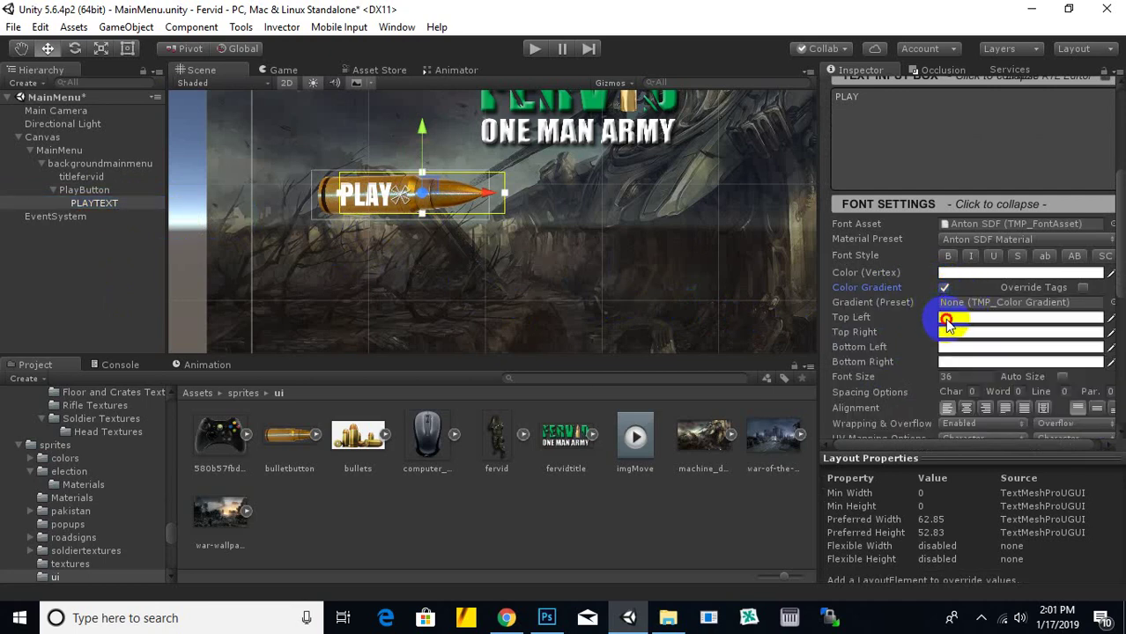
left_click(947, 320)
left_click_drag(648, 306, 744, 269)
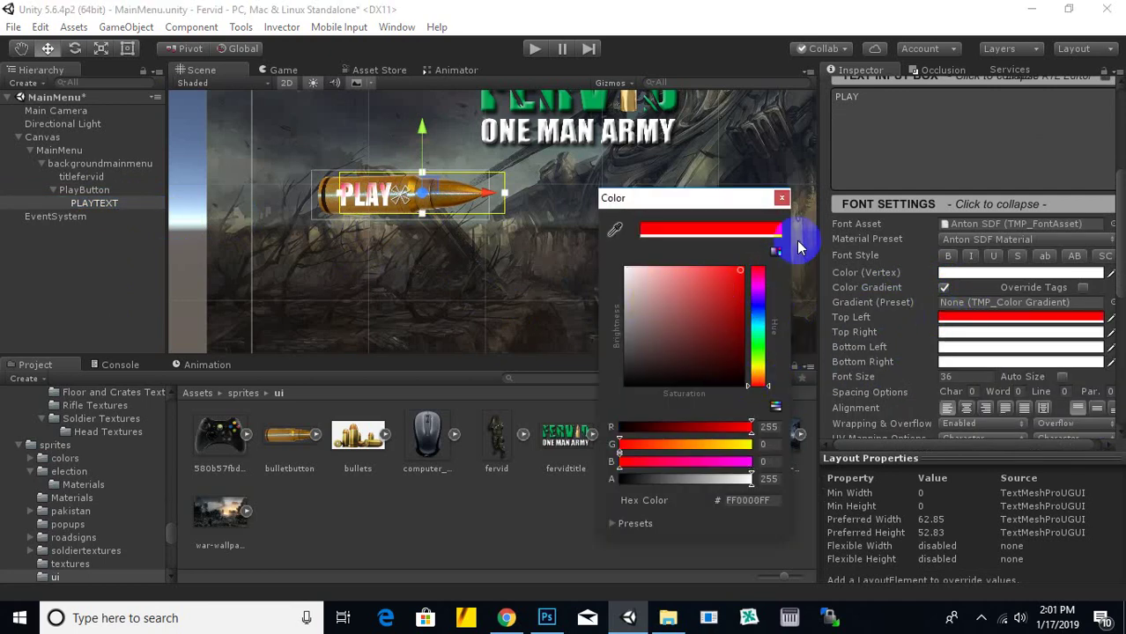
left_click(782, 197)
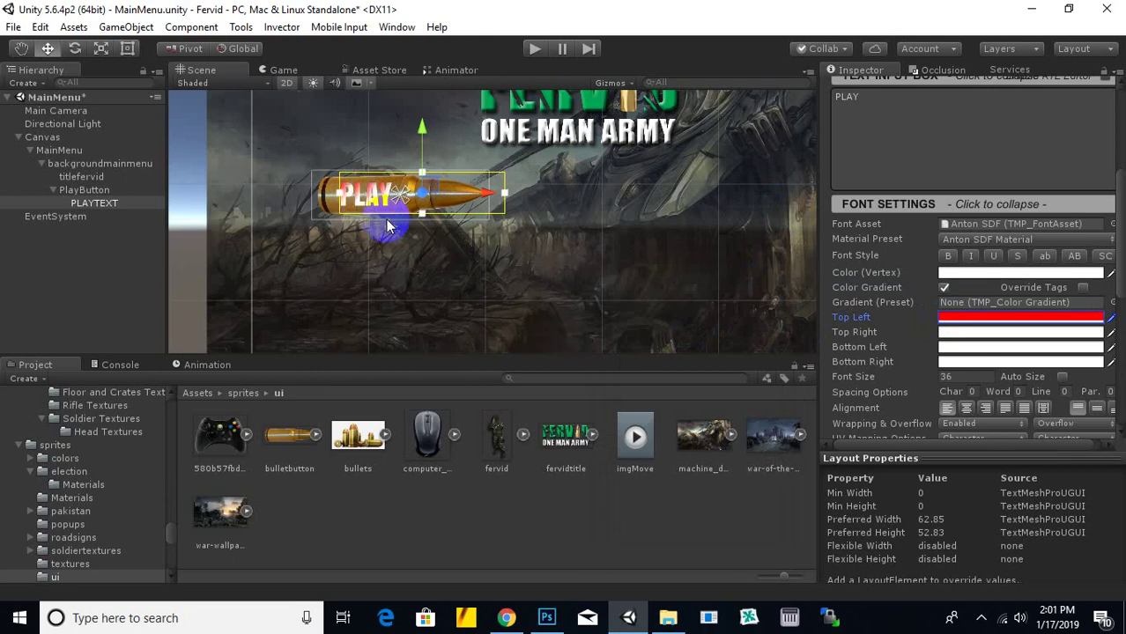
Step: Set the top-right gradient color of PLAYTEXT to dark red, 3E0F0F
left_click(991, 332)
left_click_drag(661, 306, 714, 355)
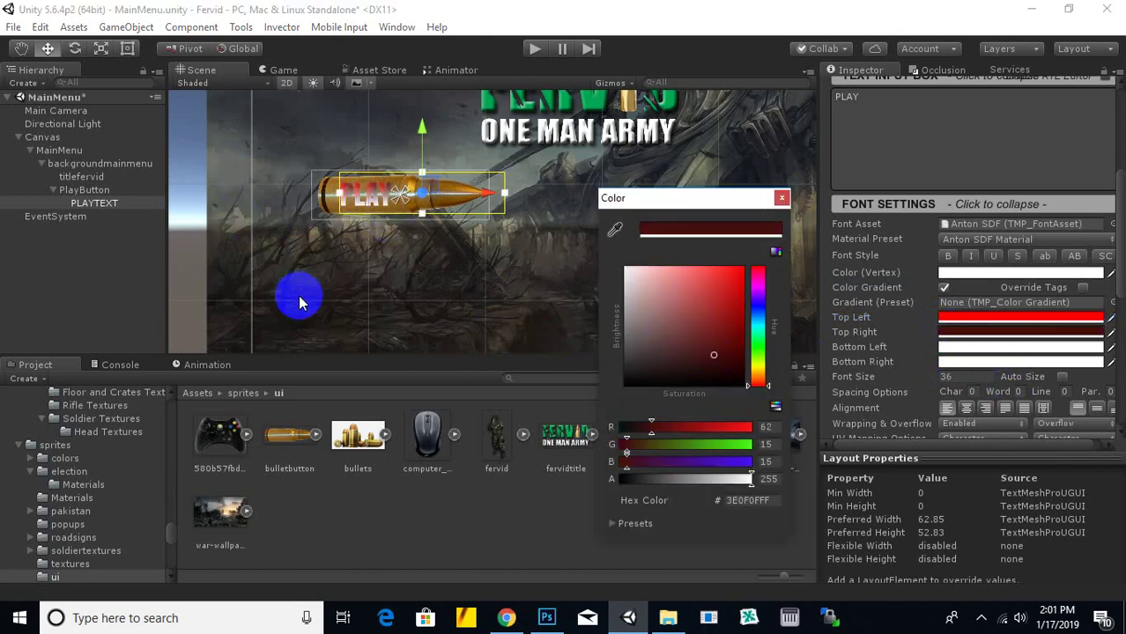
left_click(781, 198)
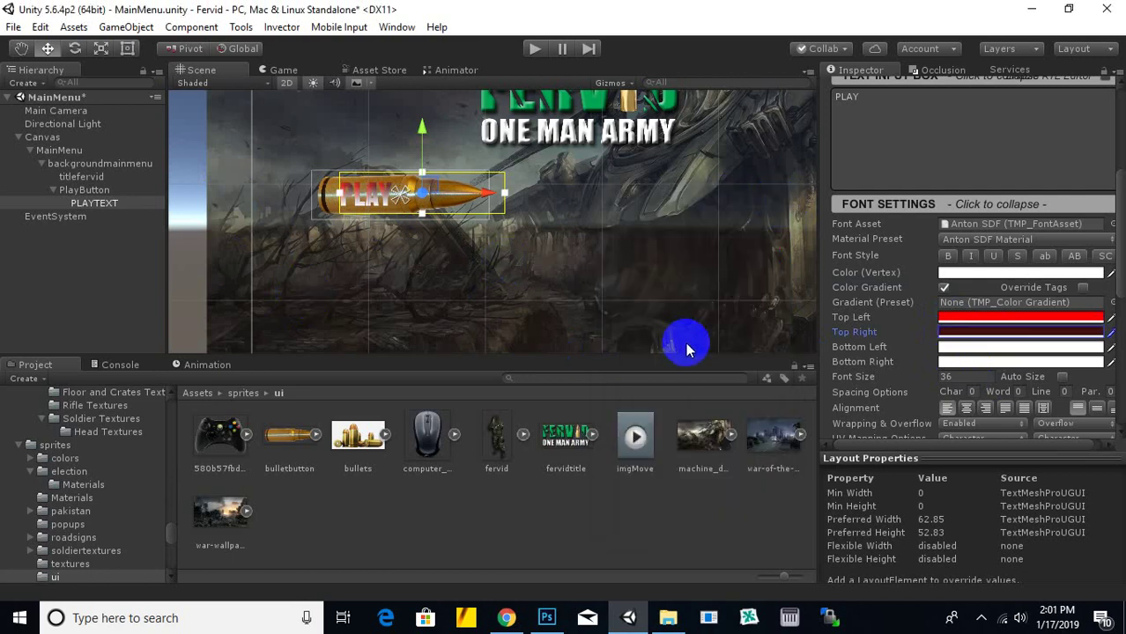
Step: Create a TextMeshPro Color Gradient preset asset in the sprites/ui folder
right_click(489, 517)
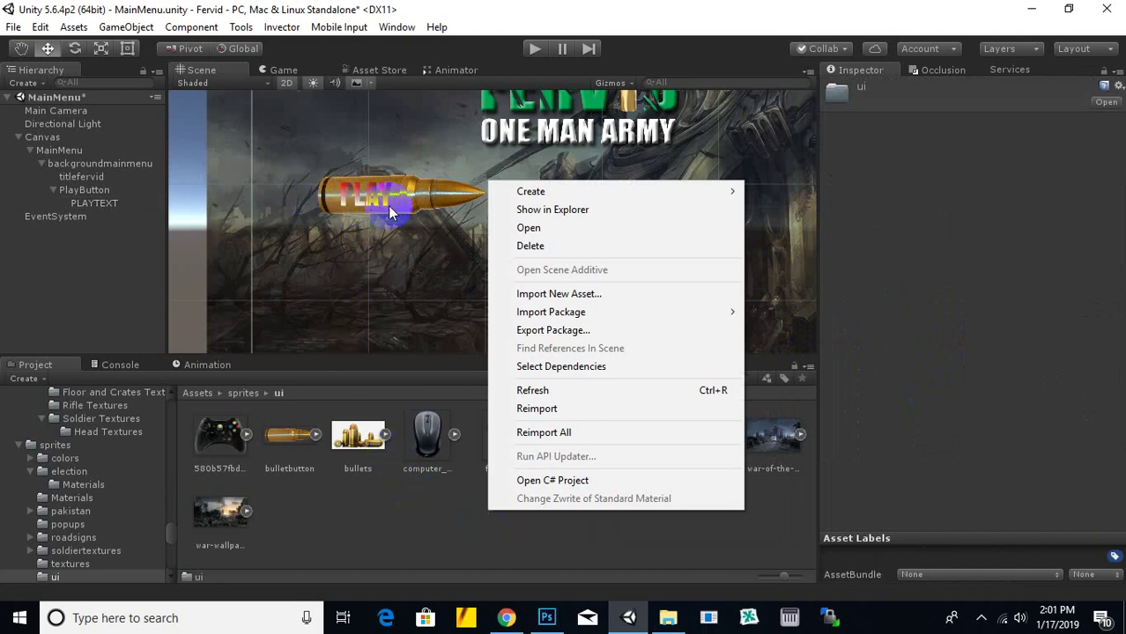
left_click(615, 197)
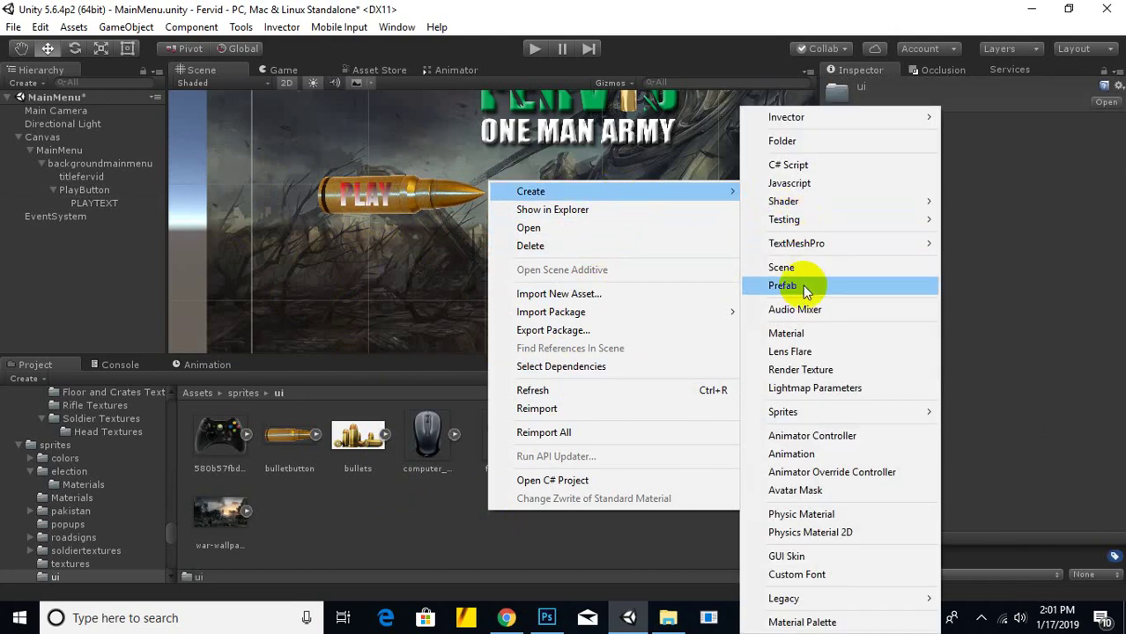
mouse_move(809, 248)
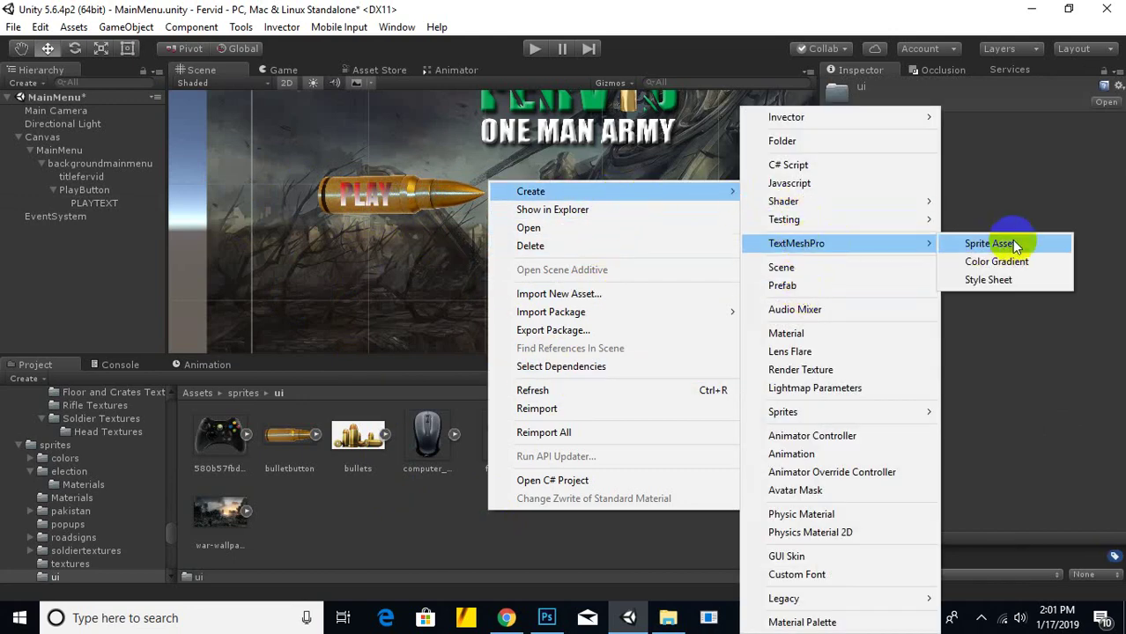
left_click(1003, 260)
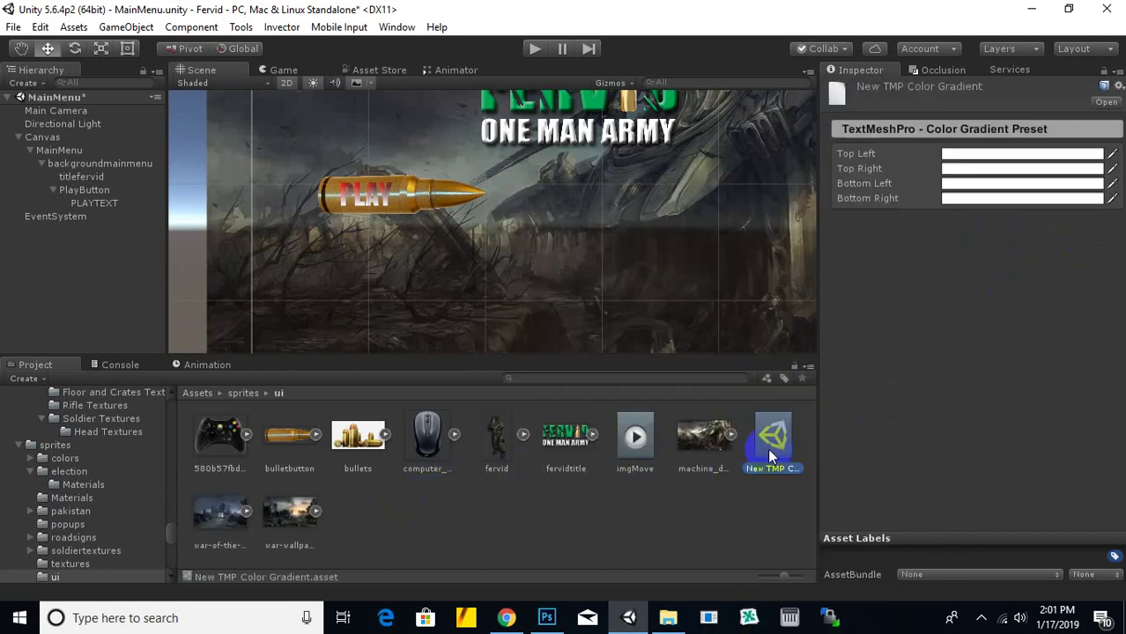
Step: Set the gradient preset's top-left color to blue, 0061FF, and copy its hex code
left_click(962, 154)
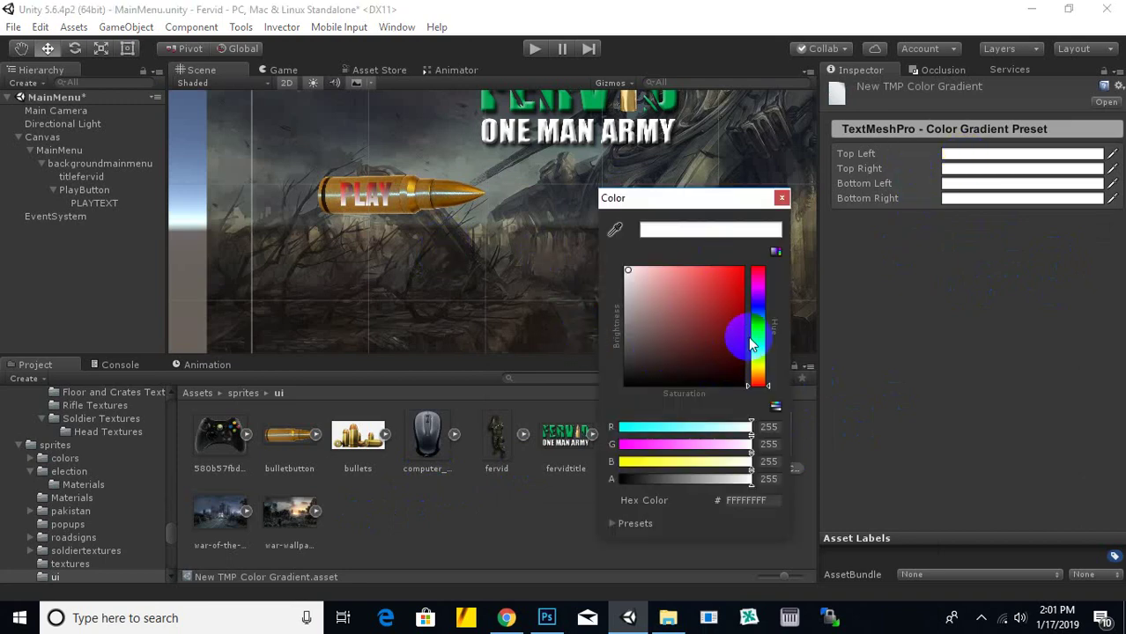
mouse_move(759, 349)
left_mouse_down()
mouse_move(764, 322)
mouse_move(728, 294)
mouse_move(751, 259)
left_mouse_up()
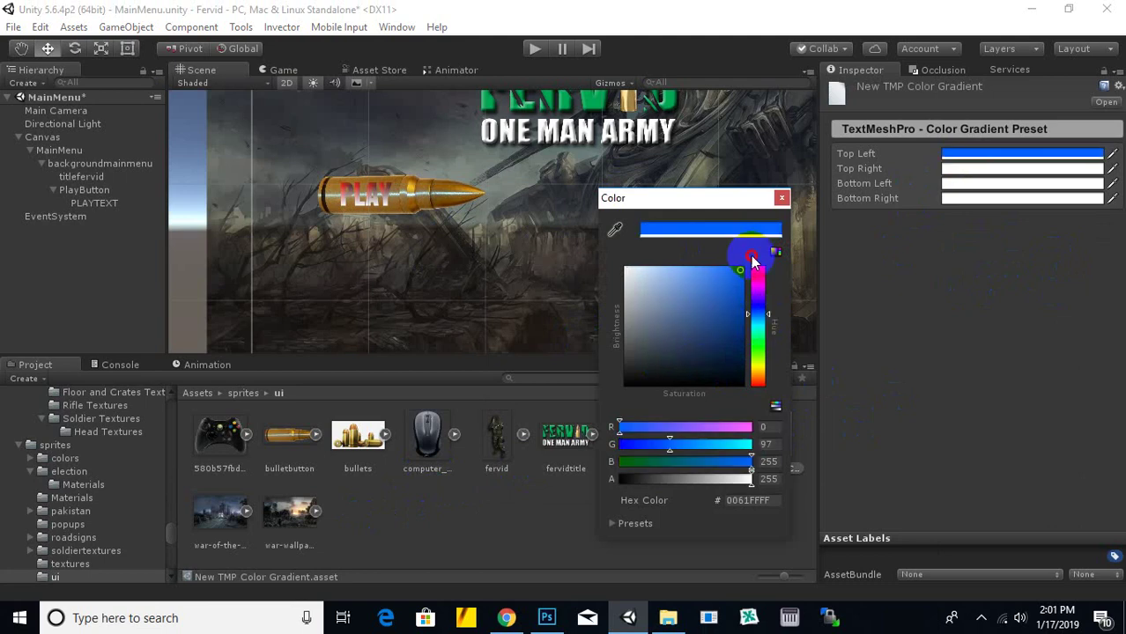
left_click(769, 478)
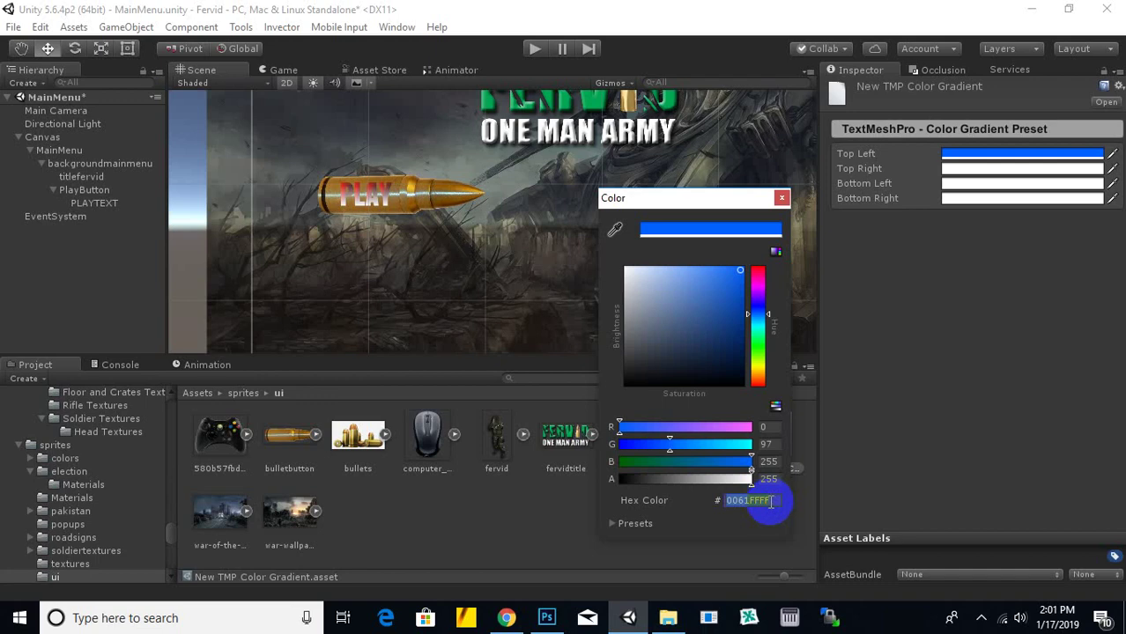
left_click(780, 198)
Step: Reuse the copied blue for the preset's top-right color and lighten it to 3A85FF
left_click(954, 169)
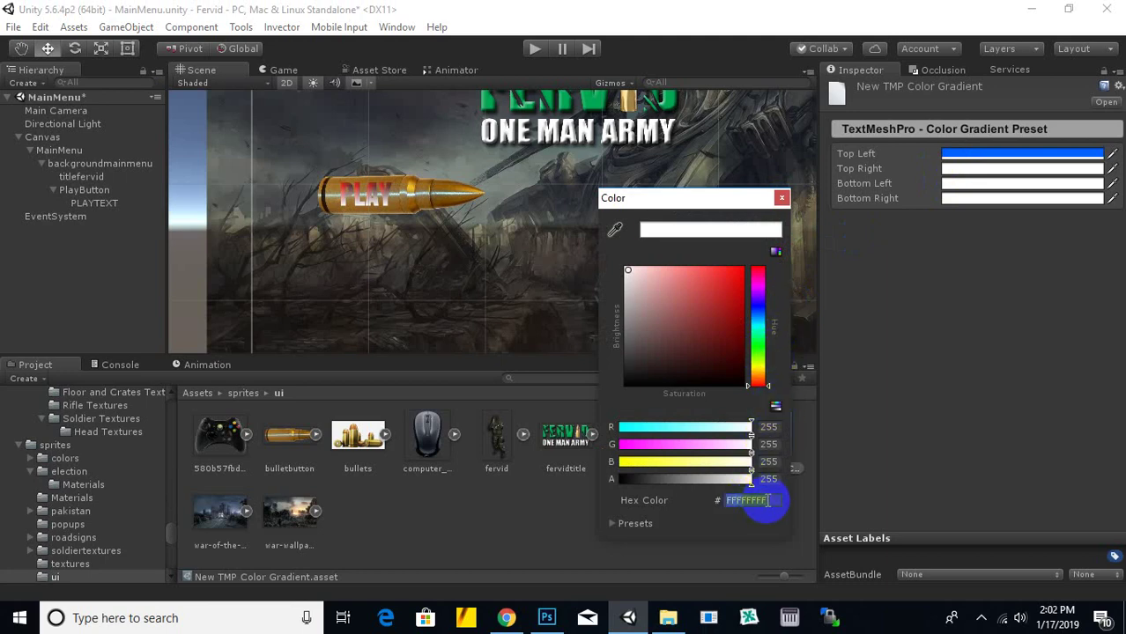
type("0061FFFF")
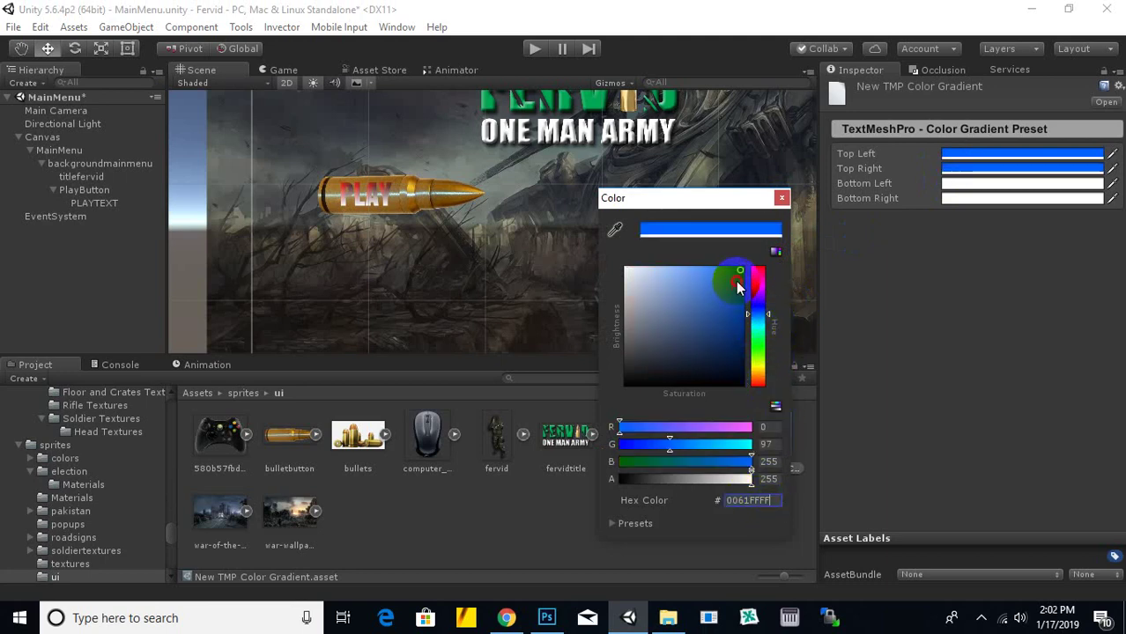
left_click_drag(738, 286, 725, 292)
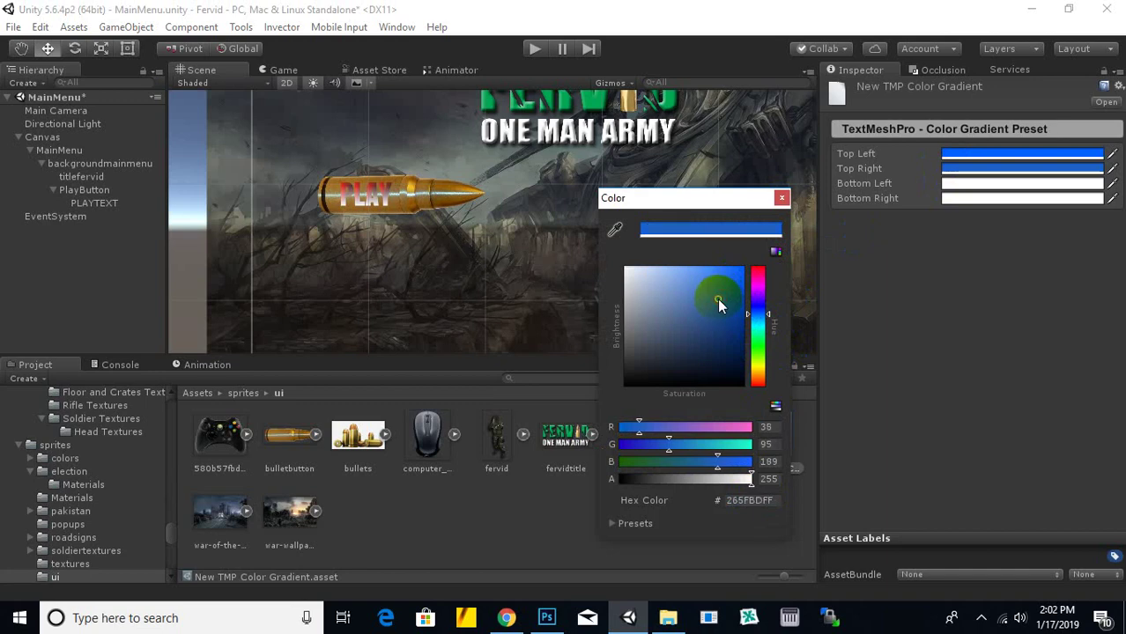
mouse_move(716, 305)
left_mouse_down()
mouse_move(759, 312)
mouse_move(761, 276)
mouse_move(726, 301)
mouse_move(714, 266)
mouse_move(668, 264)
mouse_move(722, 264)
left_mouse_up()
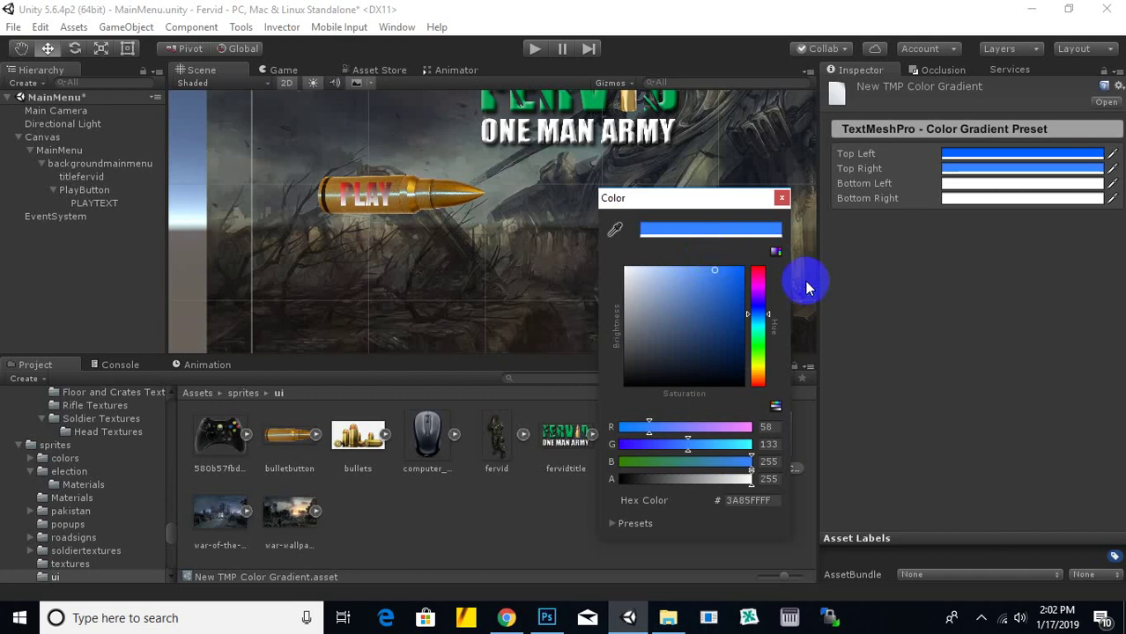
Step: Give the preset's bottom-left corner the copied blue, lightened to 6BA3FF
left_click(972, 192)
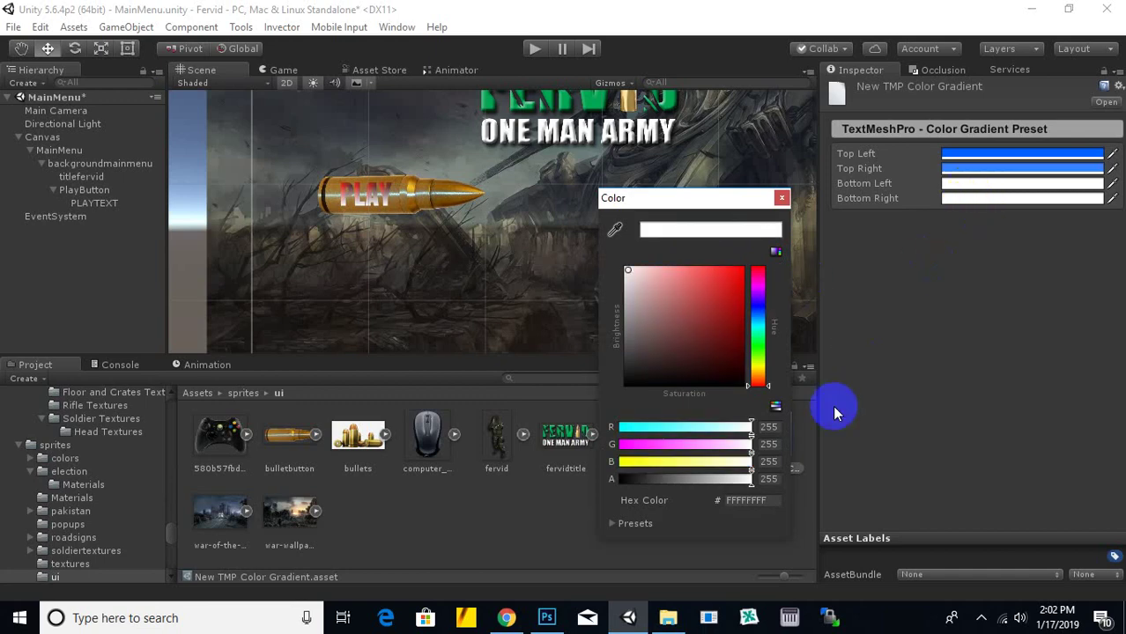
type("3A85FFFF")
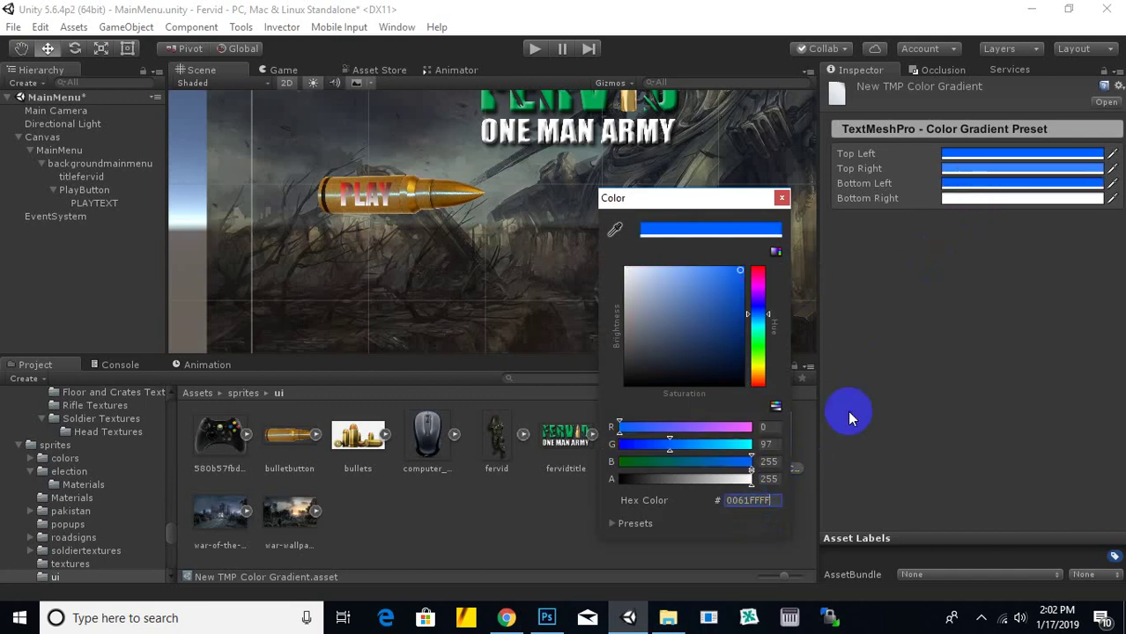
mouse_move(705, 287)
left_mouse_down()
mouse_move(677, 269)
mouse_move(694, 273)
left_mouse_up()
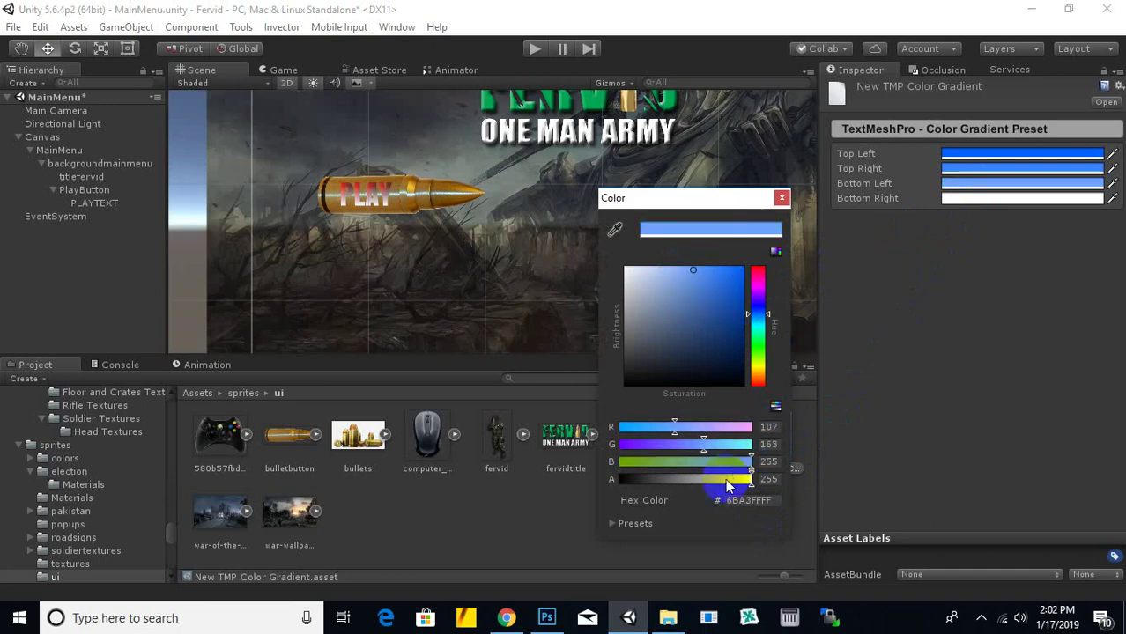
Step: Set the preset's bottom-right color to a very pale version of the copied blue, AECDFF, and close the color picker
left_click(953, 199)
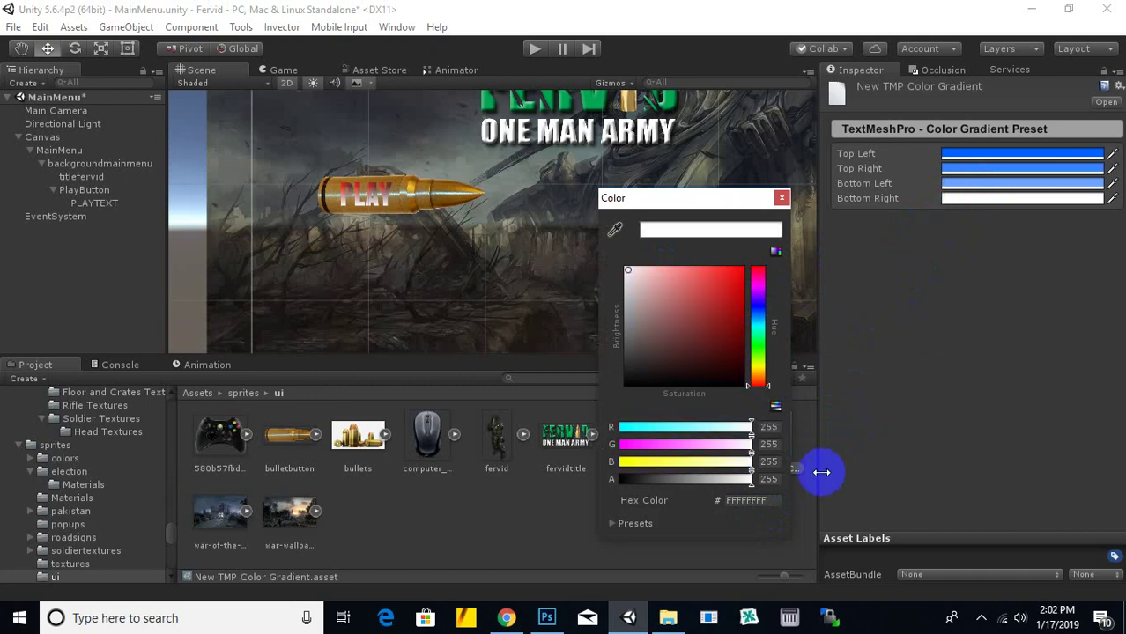
left_click(769, 502)
key("ctrl+v")
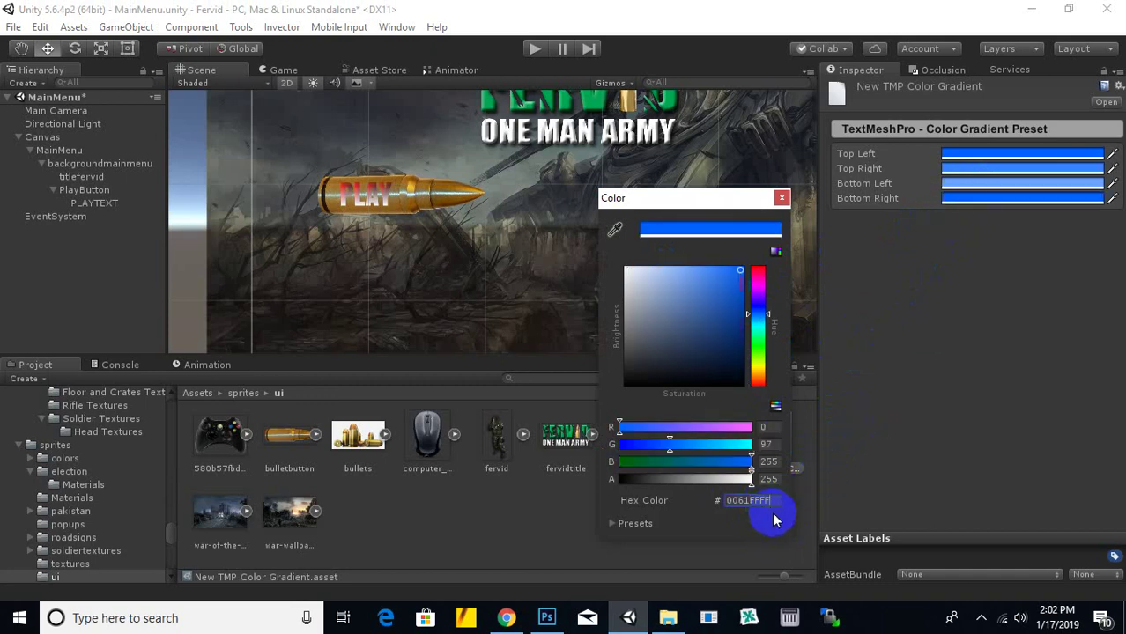
left_click(672, 273)
left_click_drag(672, 275, 670, 272)
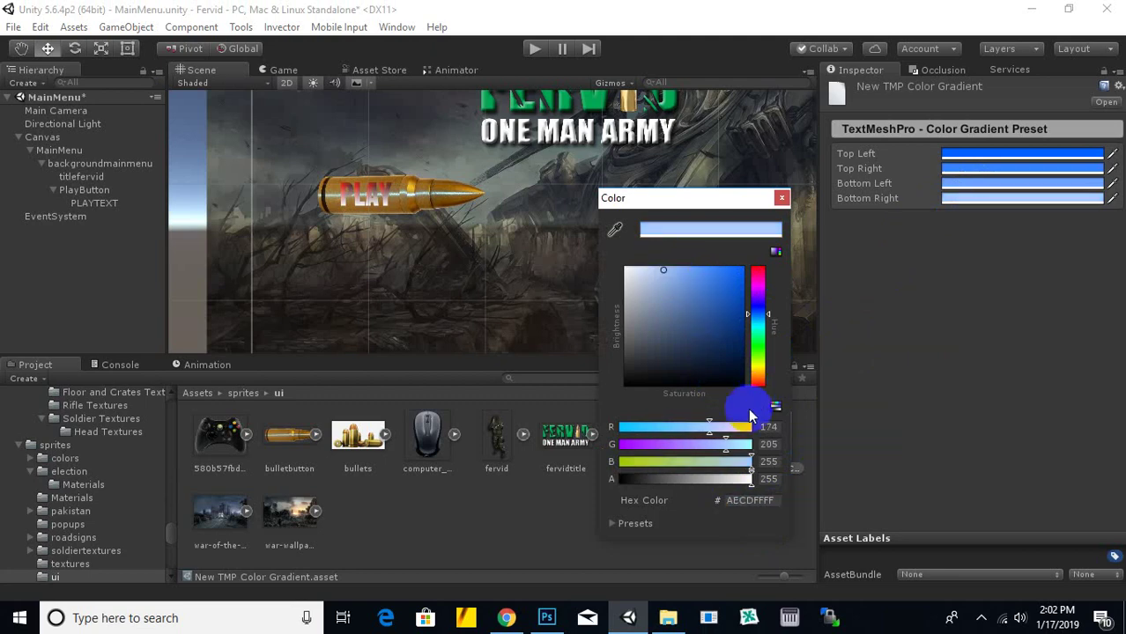
left_click(781, 197)
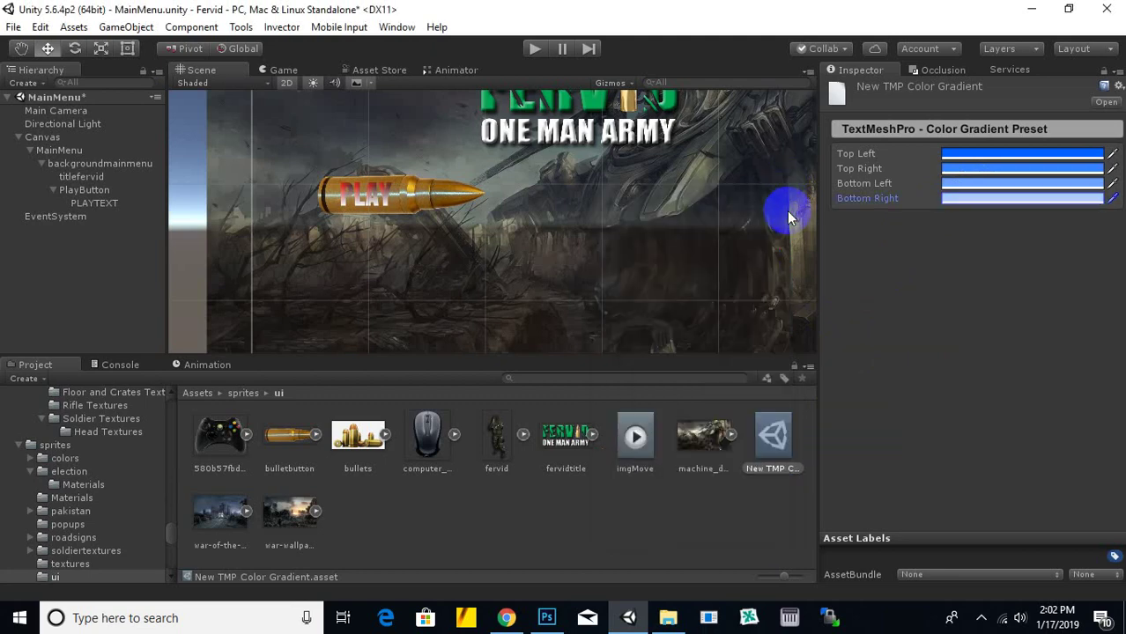
Step: Assign the New TMP Color Gradient asset as PLAYTEXT's gradient preset
left_click(95, 202)
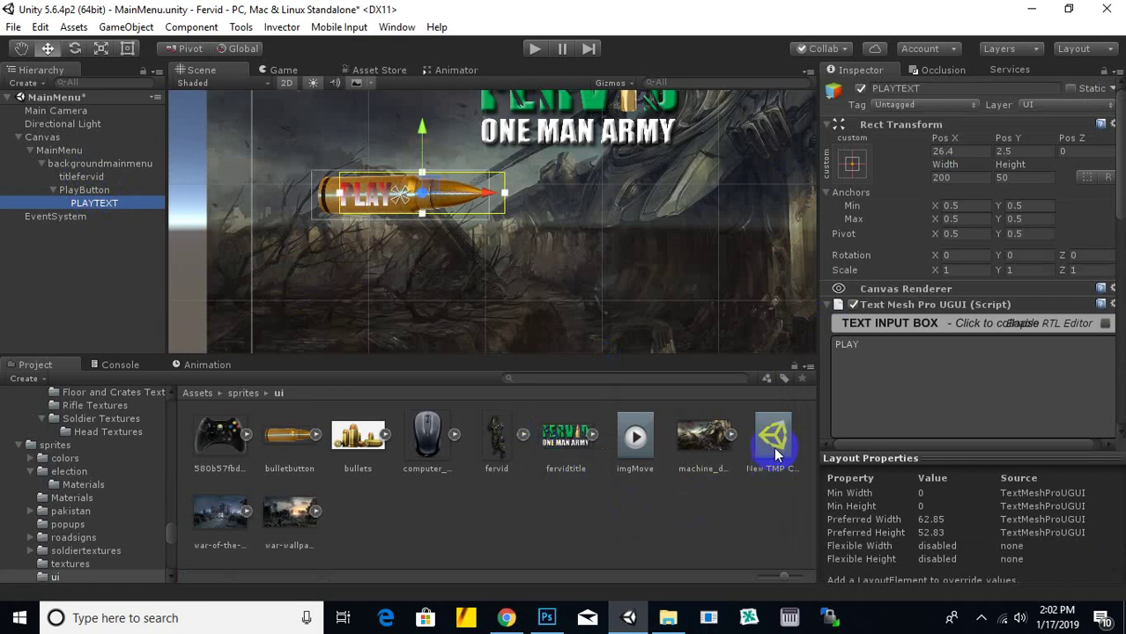
left_click_drag(768, 440, 963, 356)
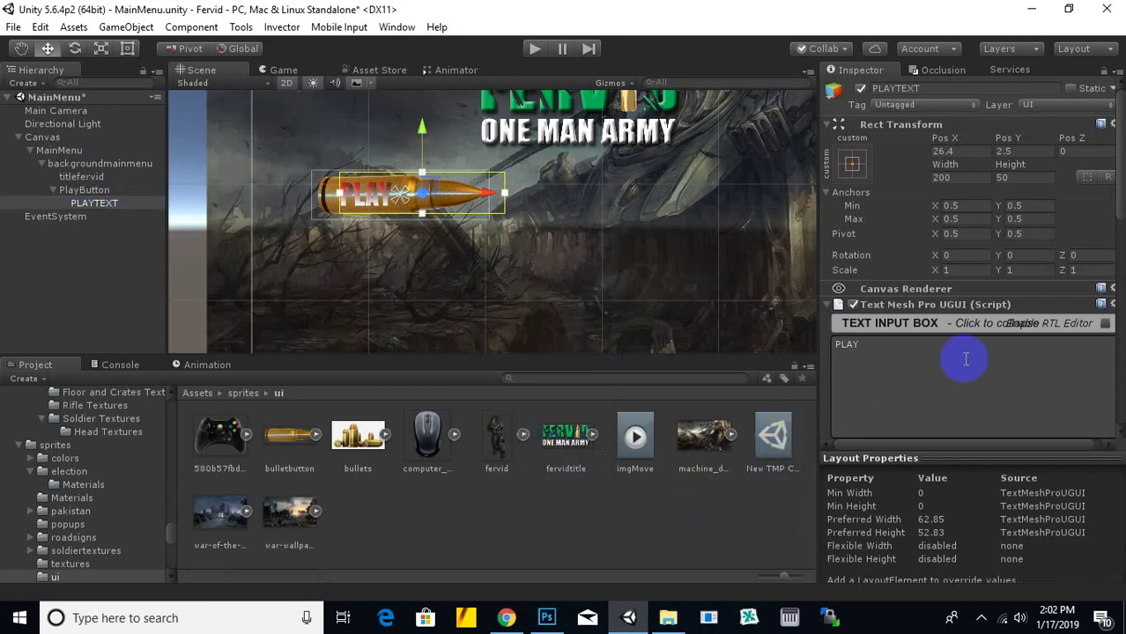
scroll(963, 370, "down", 5)
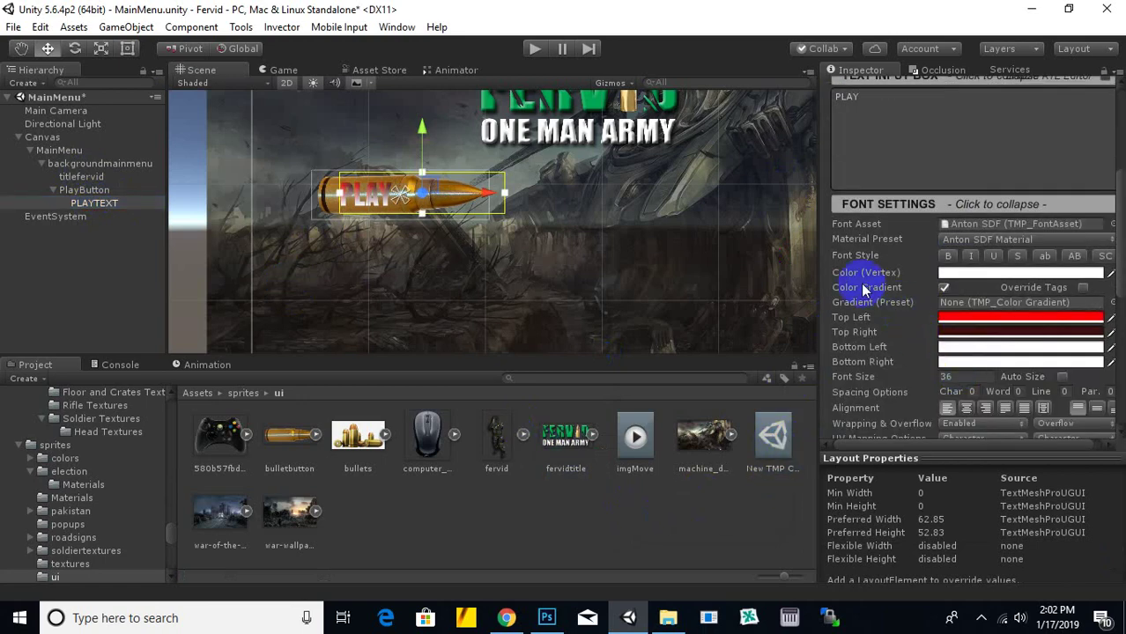
left_click_drag(757, 449, 944, 308)
Step: Examine the gradient on the PLAY text up close against the bullet, with the text deselected
scroll(396, 257, "up", 2)
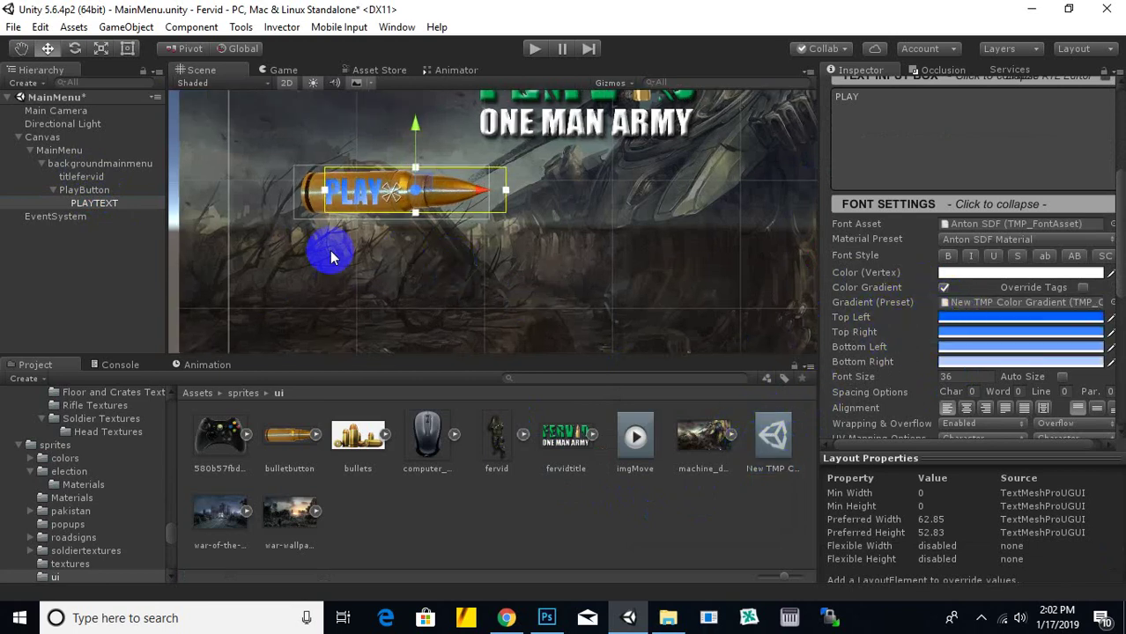
middle_click_drag(327, 247, 427, 251)
scroll(447, 233, "up", 3)
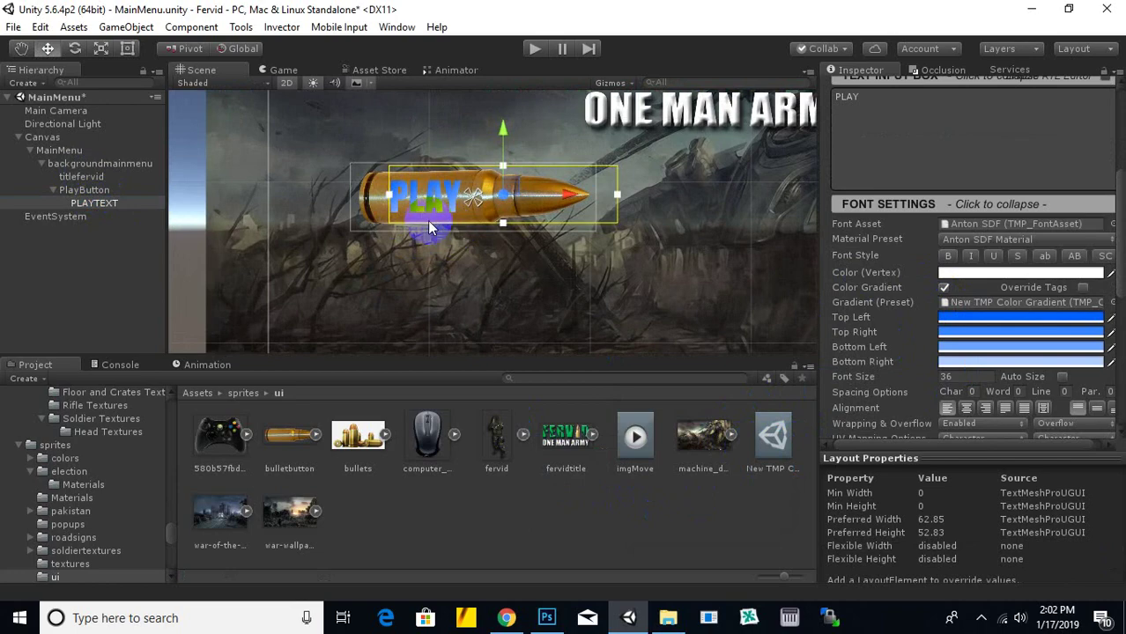
scroll(492, 261, "up", 2)
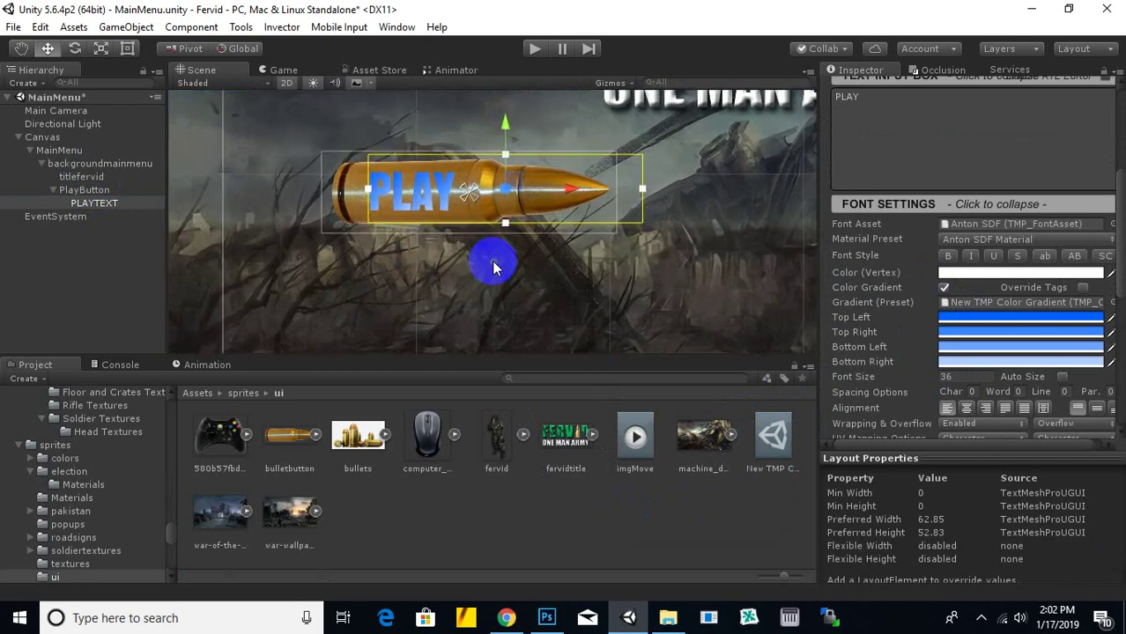
scroll(419, 278, "up", 2)
scroll(417, 280, "down", 5)
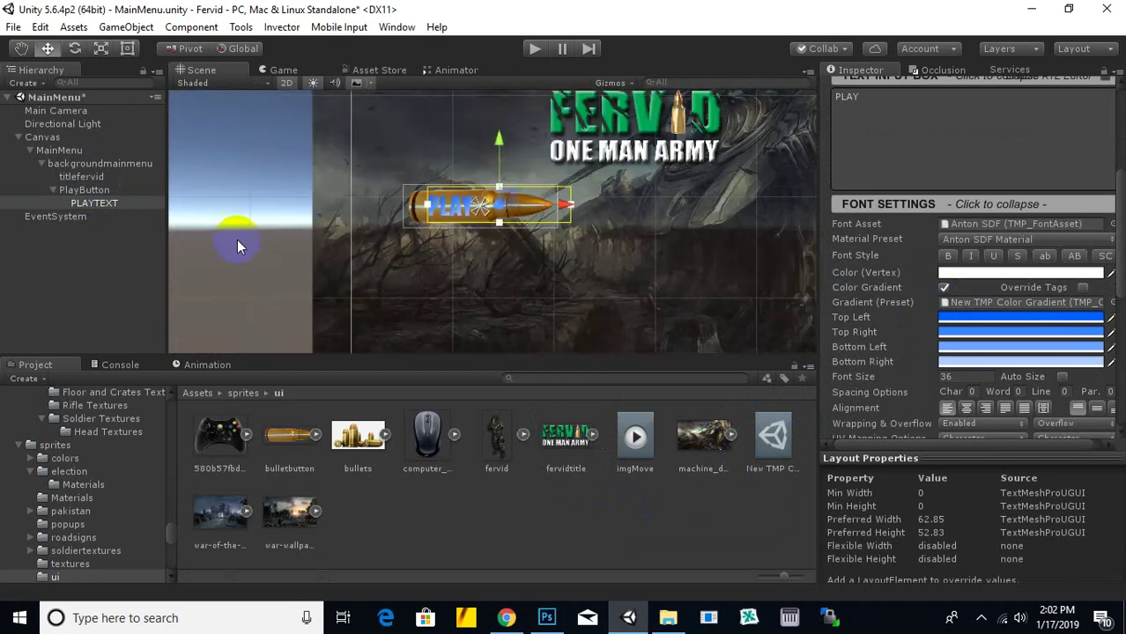
left_click(238, 247)
scroll(584, 284, "up", 3)
middle_click_drag(496, 279, 516, 265)
scroll(459, 189, "up", 6)
scroll(516, 265, "up", 5)
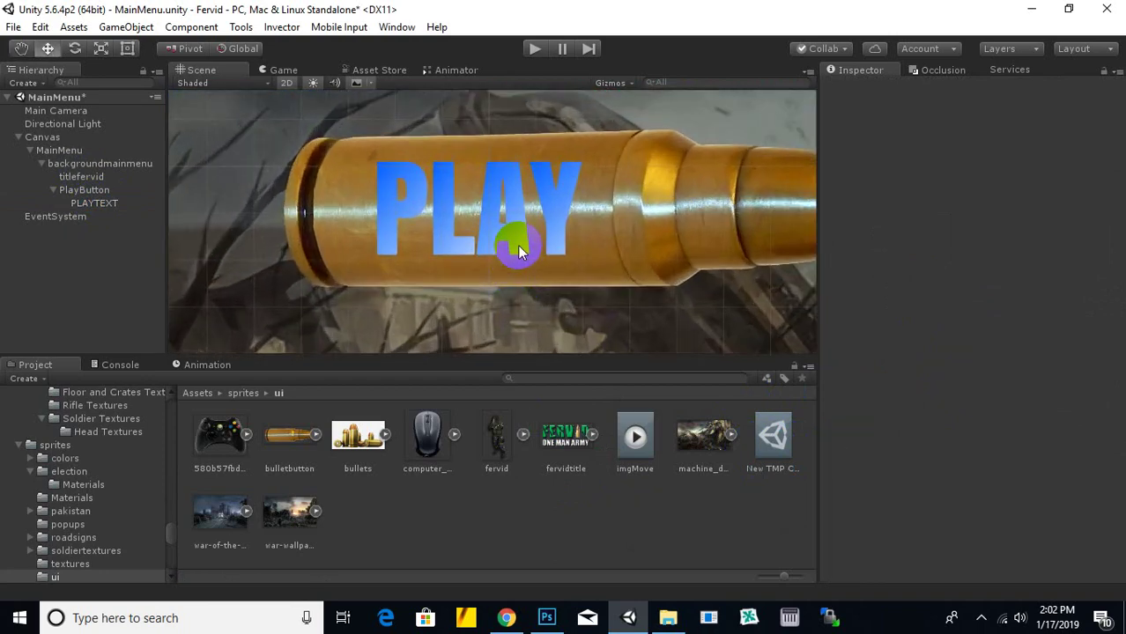
left_click(519, 252)
scroll(484, 262, "down", 1)
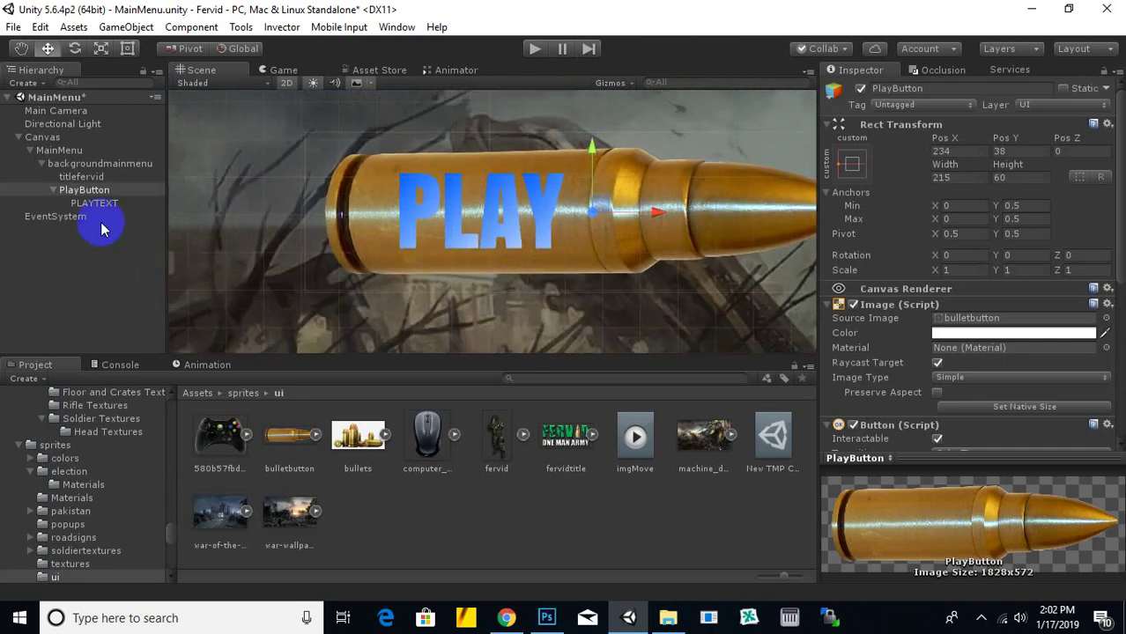
Step: Shift the top-left color of the New TMP Color Gradient preset to deep blue, 0900FF
left_click(771, 440)
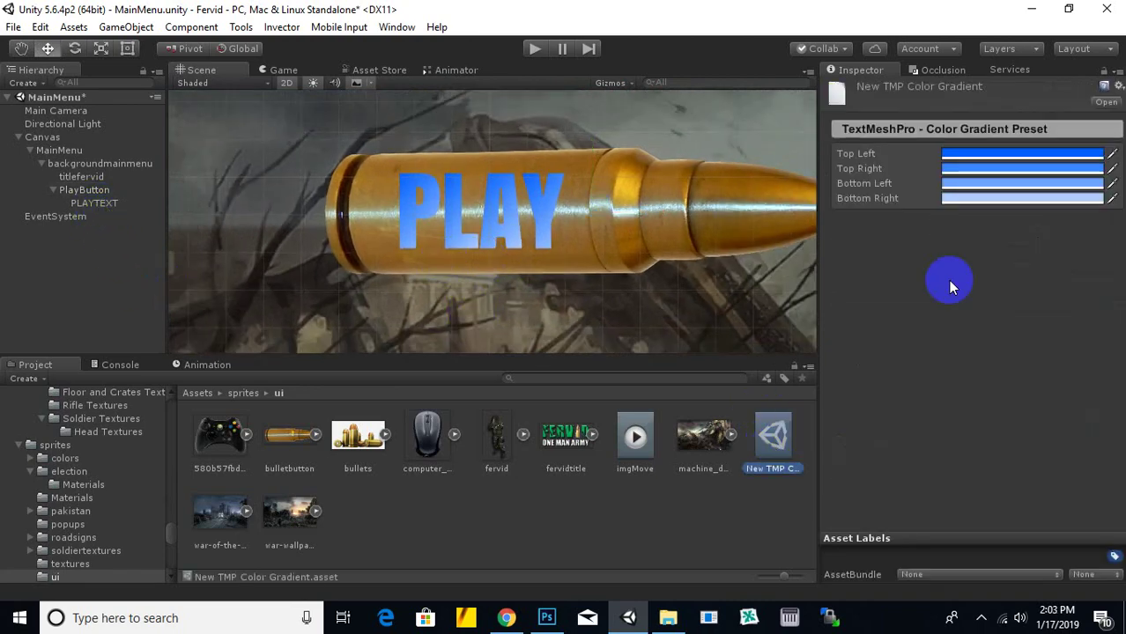
left_click(980, 155)
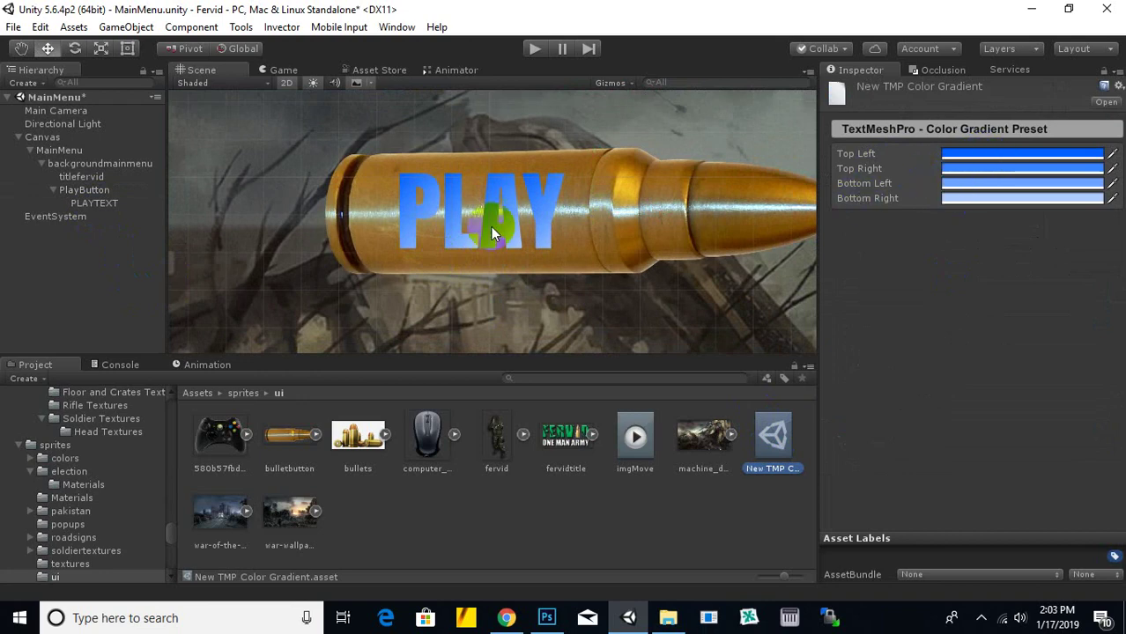
left_click(971, 155)
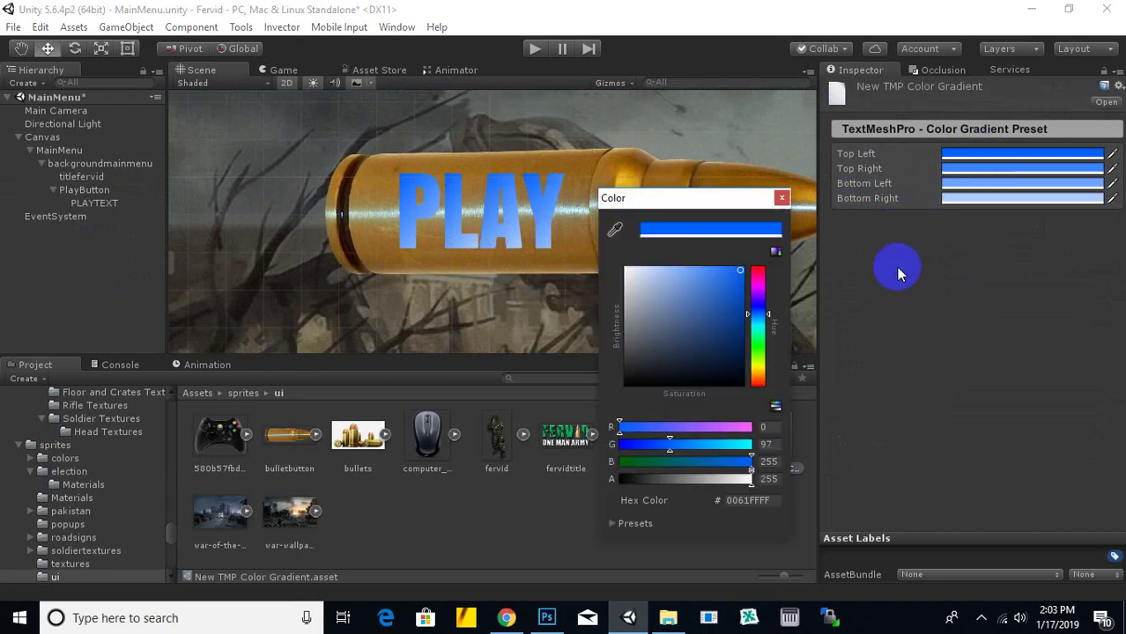
left_click(757, 322)
mouse_move(757, 321)
left_mouse_down()
mouse_move(761, 338)
mouse_move(765, 301)
mouse_move(762, 328)
mouse_move(761, 311)
left_mouse_up()
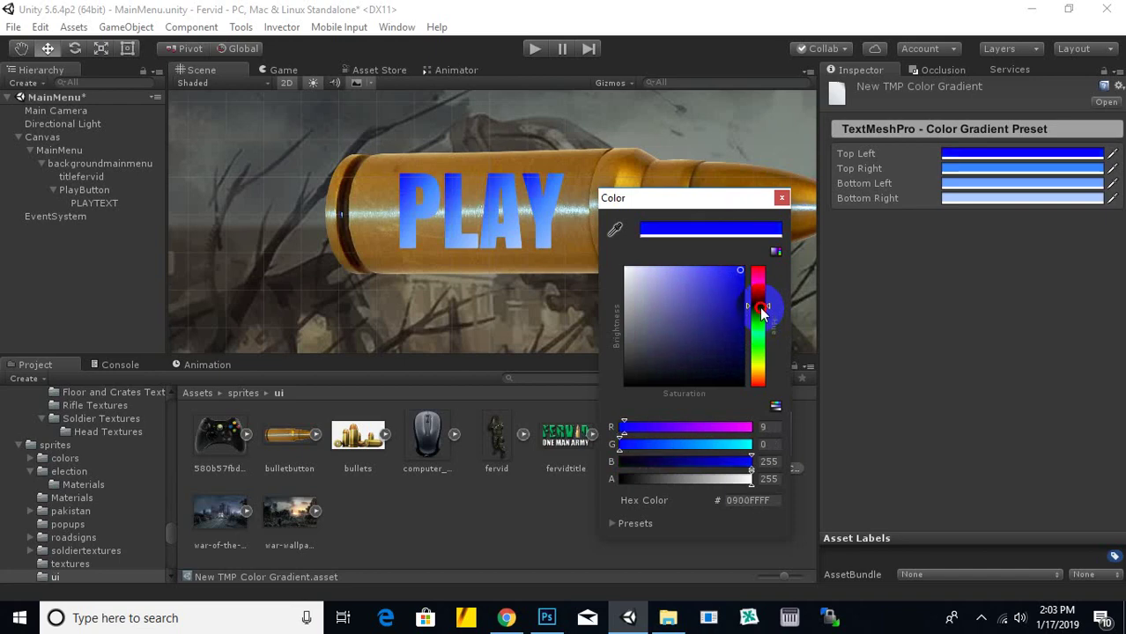
Step: Set the preset's top-right color to sky blue, 3AC6FF, and its bottom-left color to greyish blue, 86A3D2
left_click(968, 170)
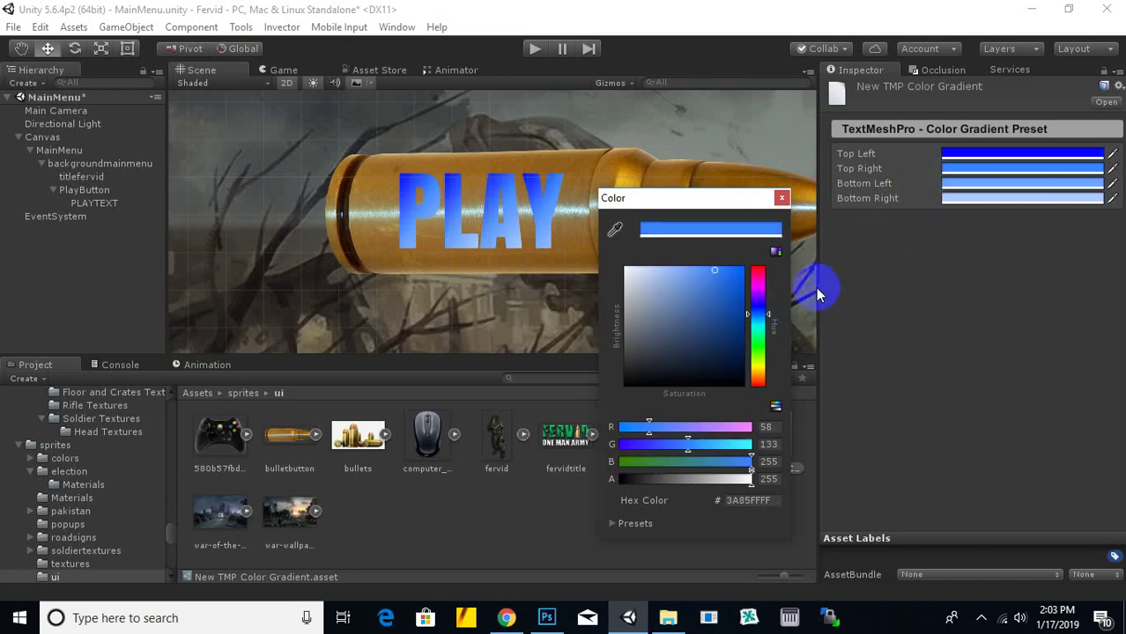
mouse_move(762, 314)
left_mouse_down()
mouse_move(763, 325)
mouse_move(774, 312)
mouse_move(766, 343)
mouse_move(764, 323)
mouse_move(799, 314)
left_mouse_up()
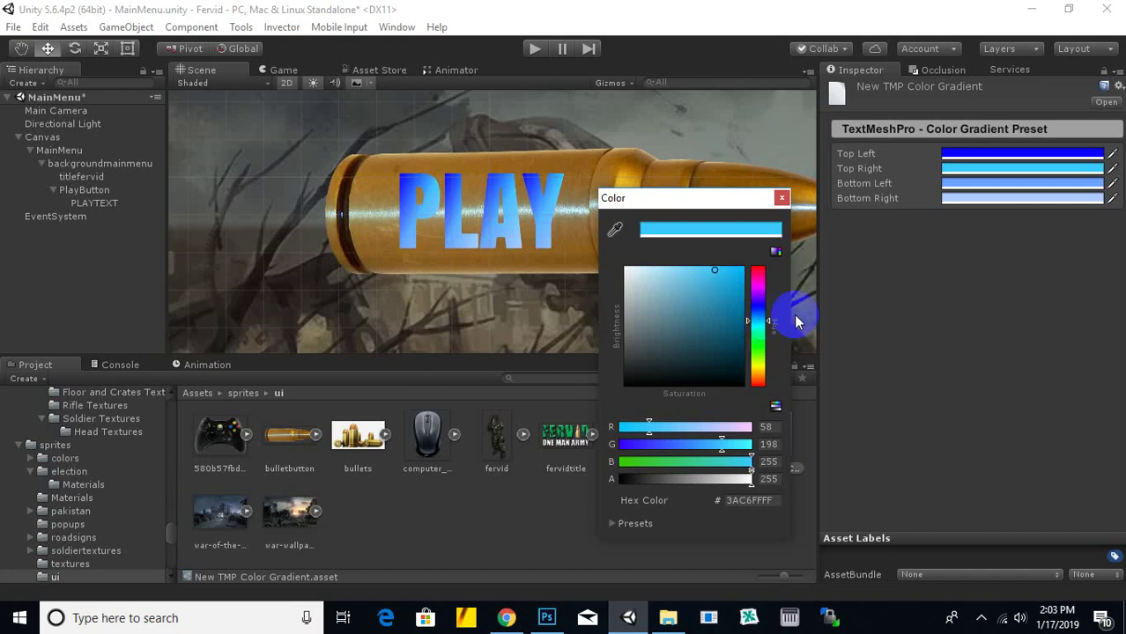
left_click(973, 183)
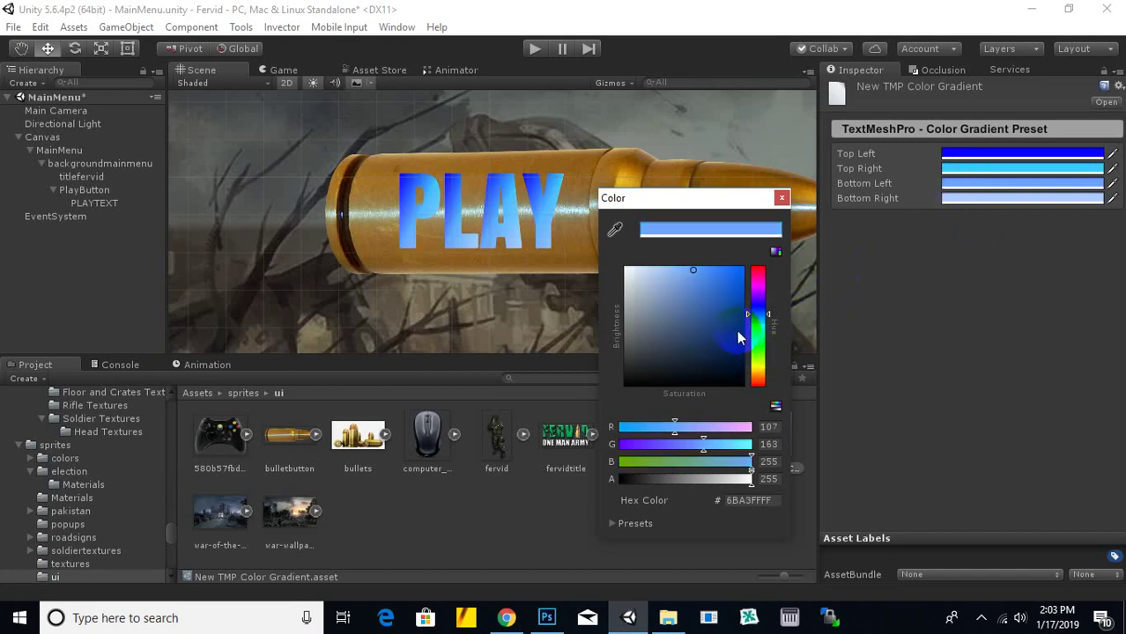
left_click(765, 334)
mouse_move(757, 326)
left_mouse_down()
mouse_move(713, 291)
mouse_move(699, 259)
mouse_move(646, 298)
left_mouse_up()
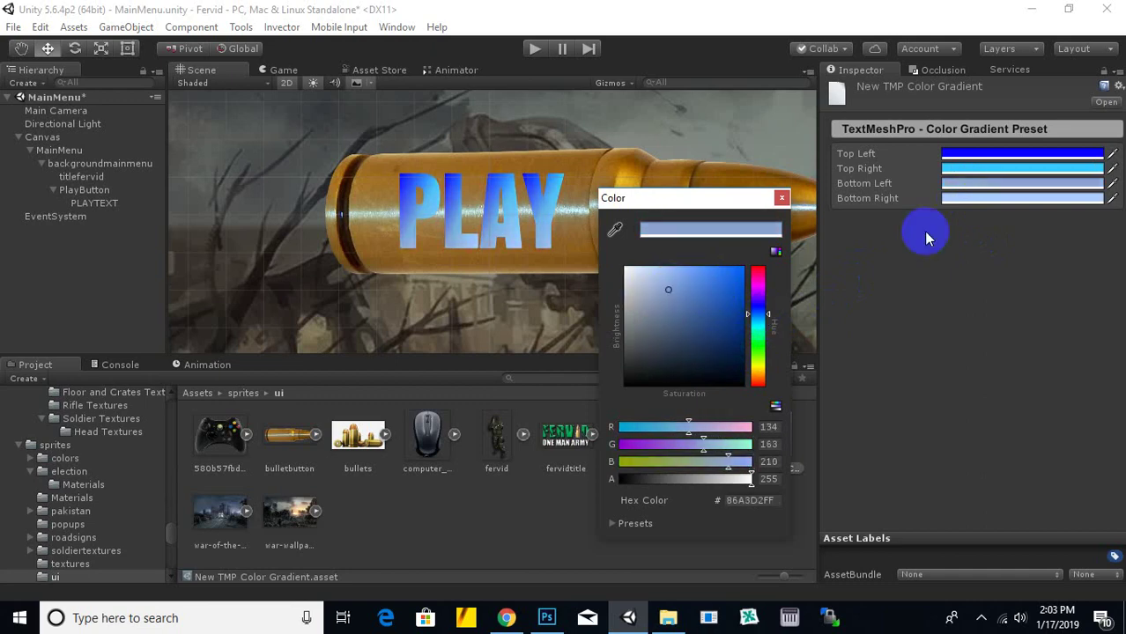
Step: Try several blues for the preset's bottom-right color and settle on dark teal, 0080A1
mouse_move(756, 316)
left_mouse_down()
mouse_move(755, 329)
mouse_move(726, 295)
mouse_move(739, 271)
left_mouse_up()
left_click(760, 306)
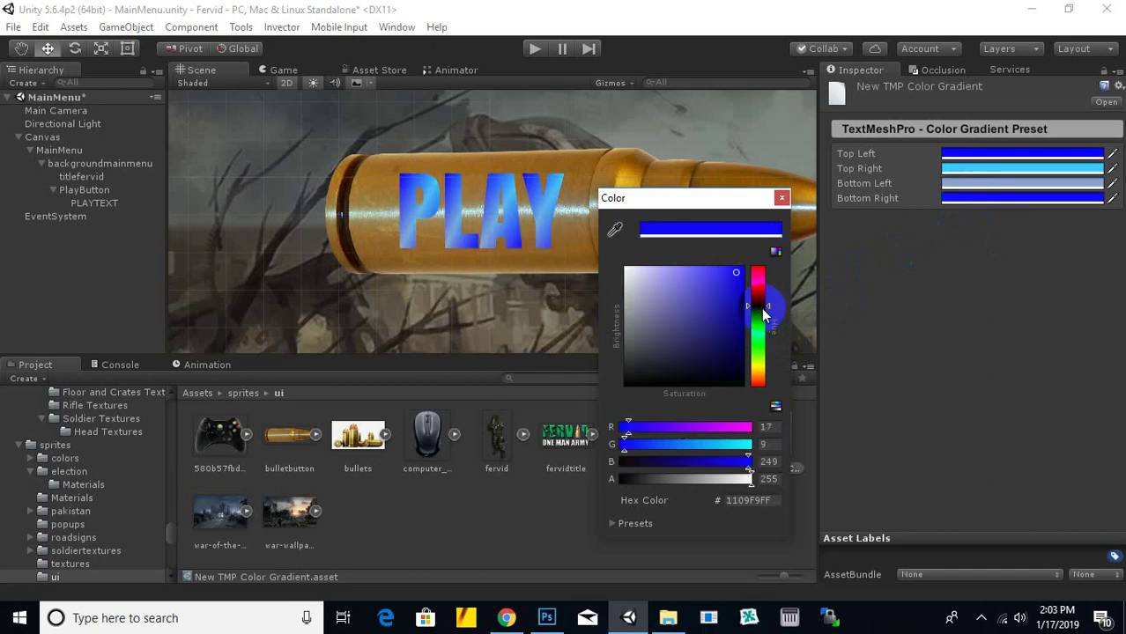
left_click_drag(669, 300, 679, 283)
left_click(757, 312)
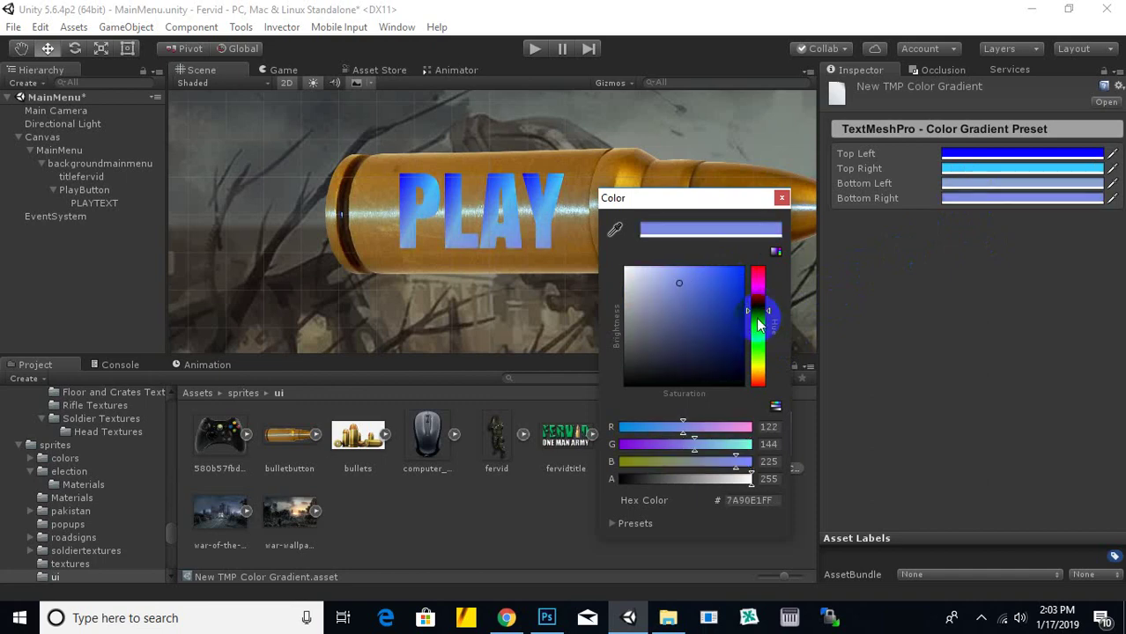
left_click(692, 285)
left_click(757, 323)
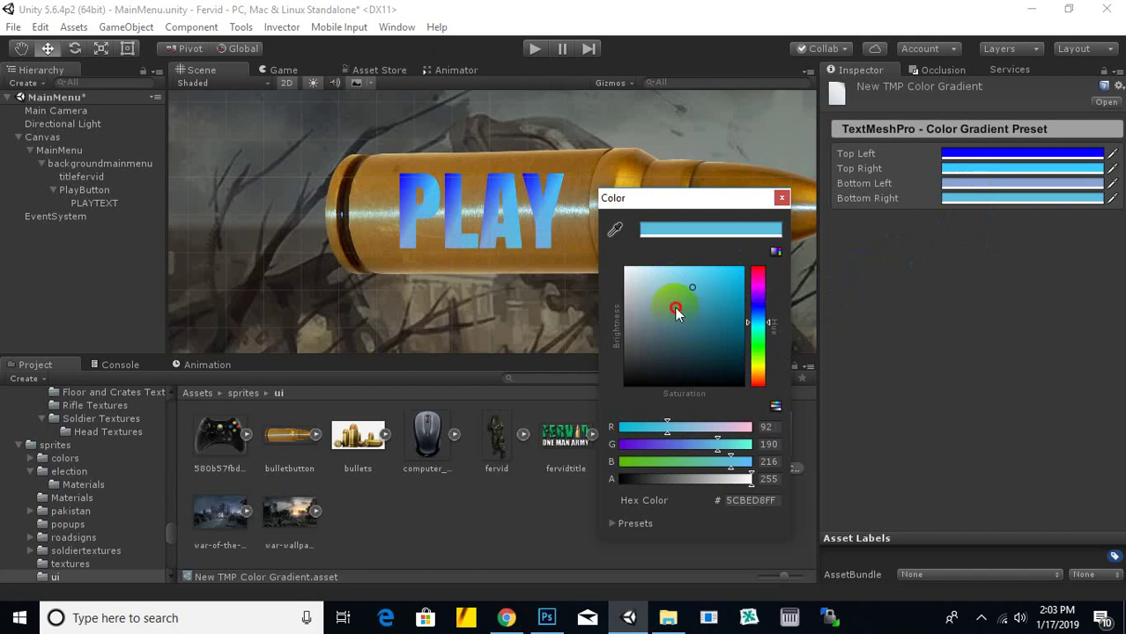
mouse_move(676, 313)
left_mouse_down()
mouse_move(731, 294)
mouse_move(745, 317)
left_mouse_up()
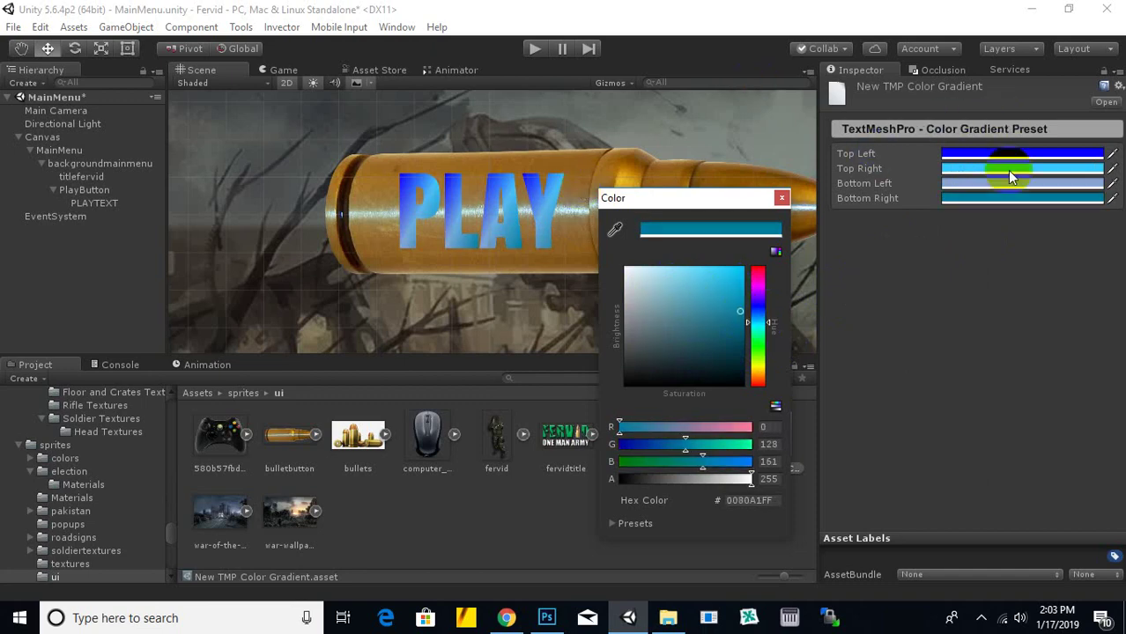
Step: Close the color picker and turn off the color gradient on the PLAYTEXT label
left_click(782, 197)
scroll(478, 293, "down", 3)
scroll(483, 297, "down", 3)
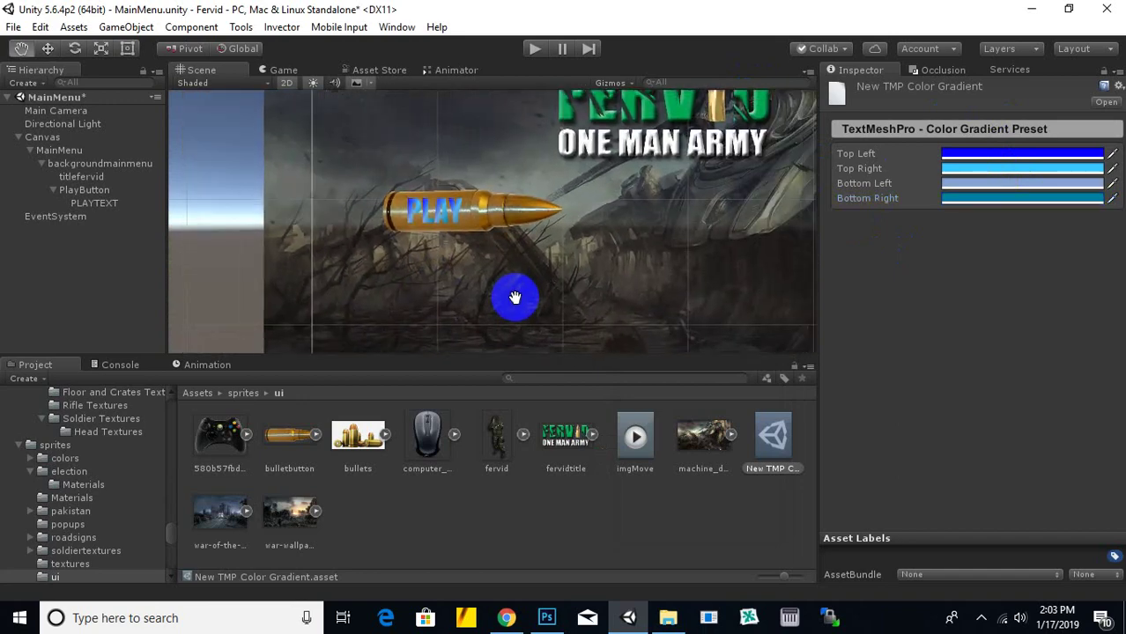
scroll(520, 273, "down", 1)
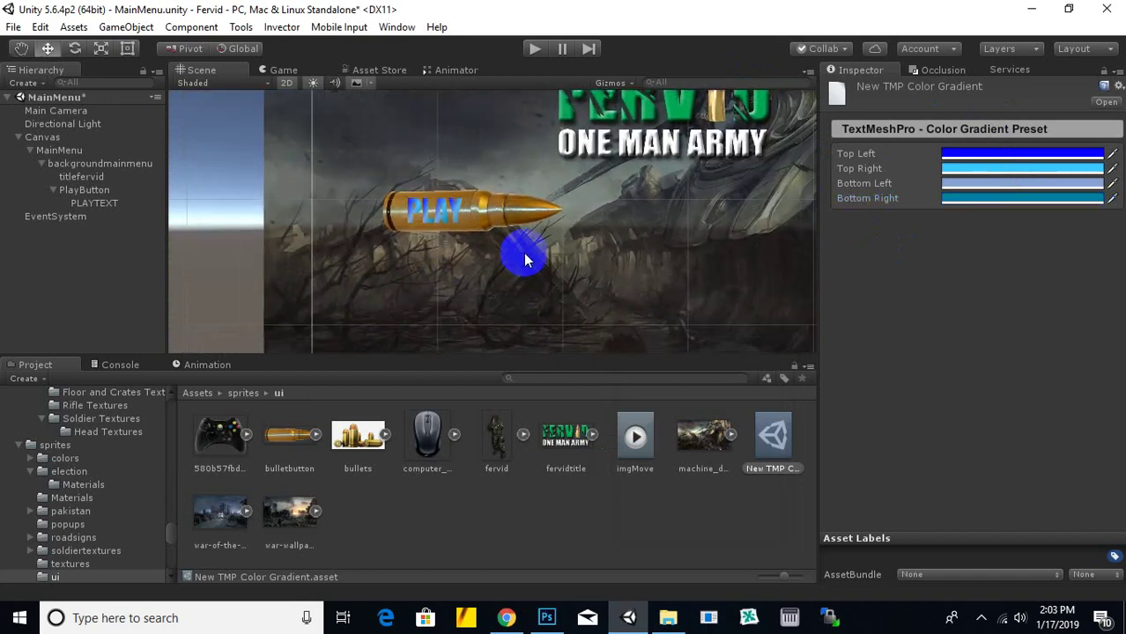
left_click(97, 203)
scroll(664, 348, "down", 1)
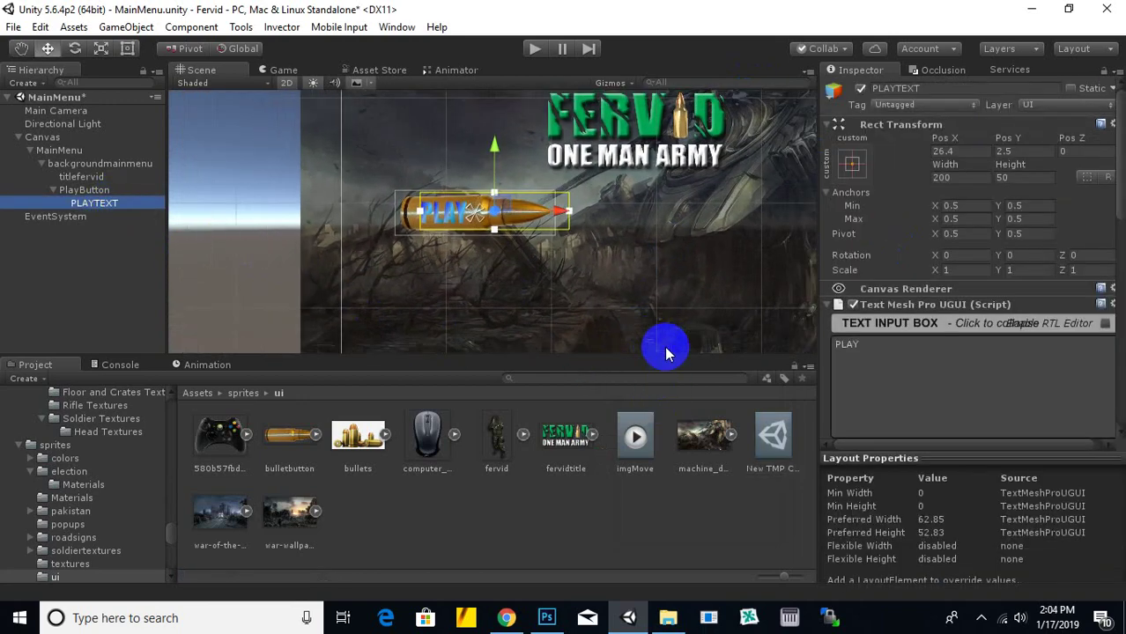
scroll(980, 351, "down", 8)
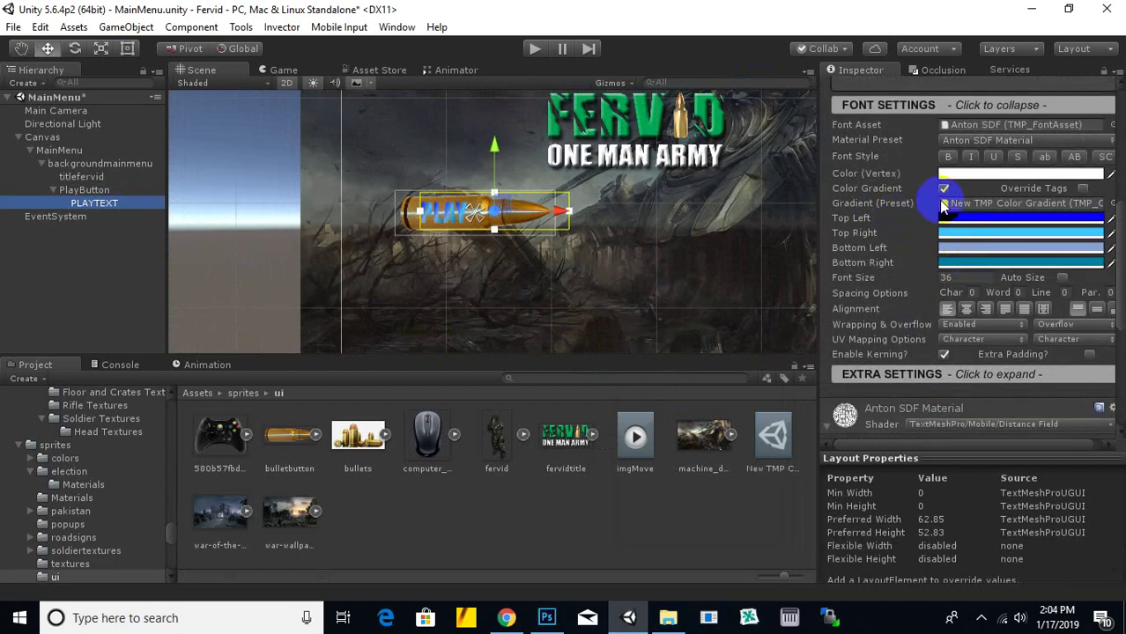
left_click(944, 189)
scroll(494, 291, "up", 2)
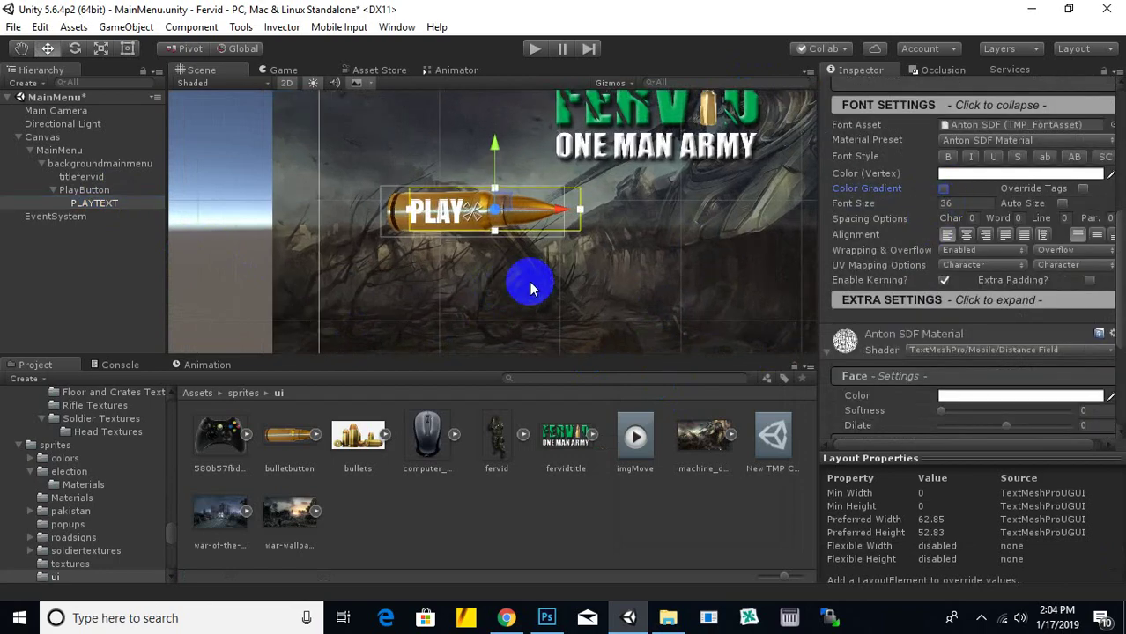
scroll(1005, 313, "down", 3)
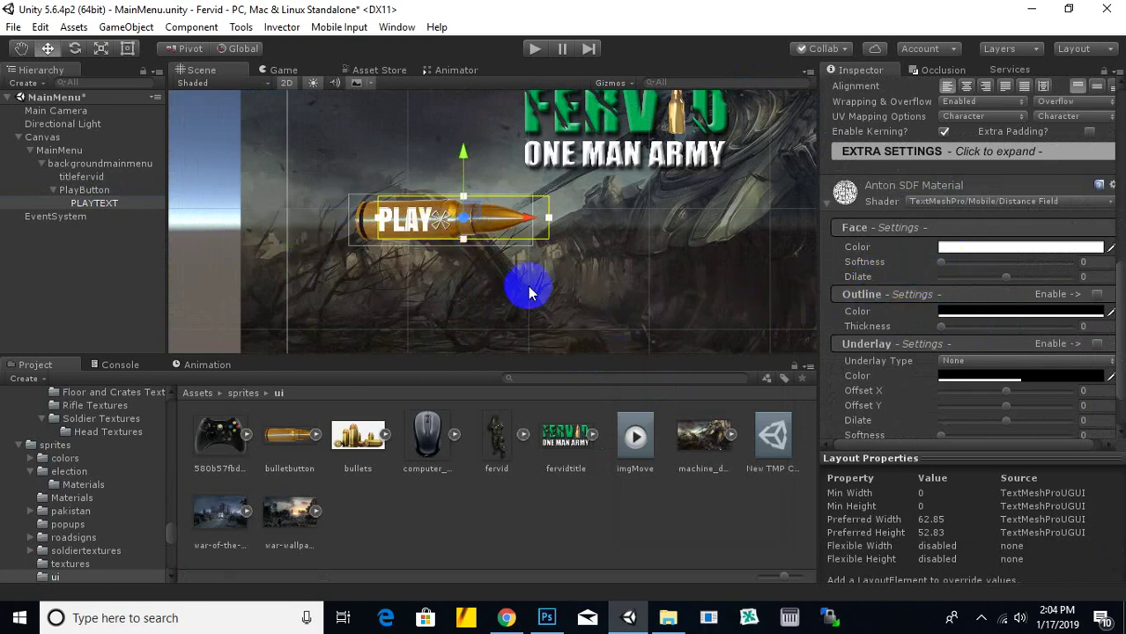
scroll(638, 306, "down", 1)
scroll(637, 305, "up", 1)
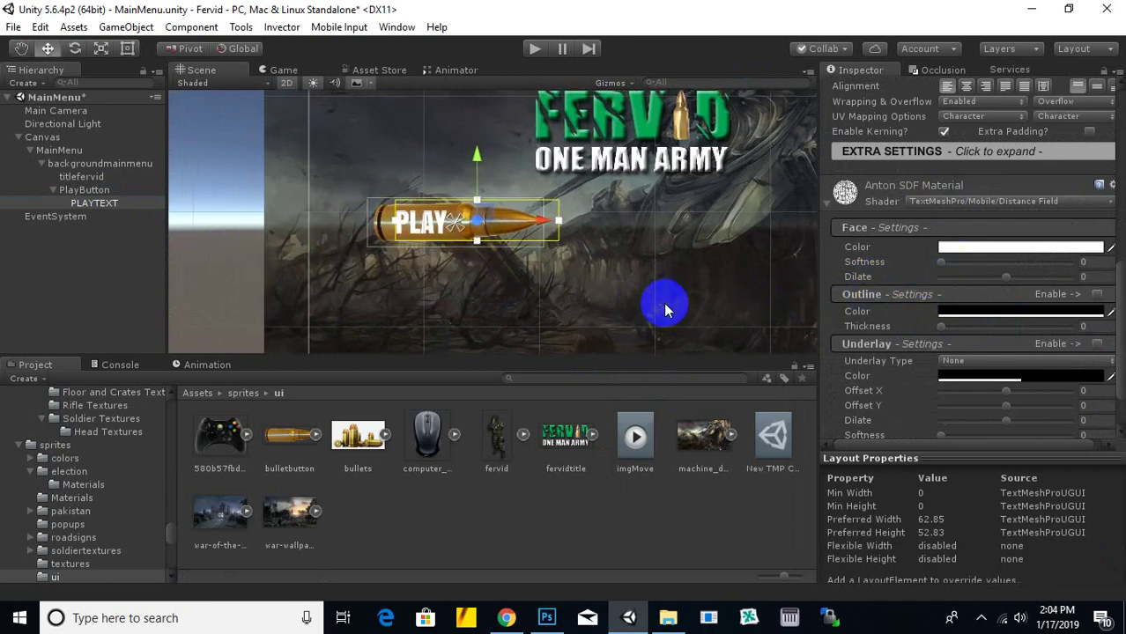
scroll(963, 259, "up", 3)
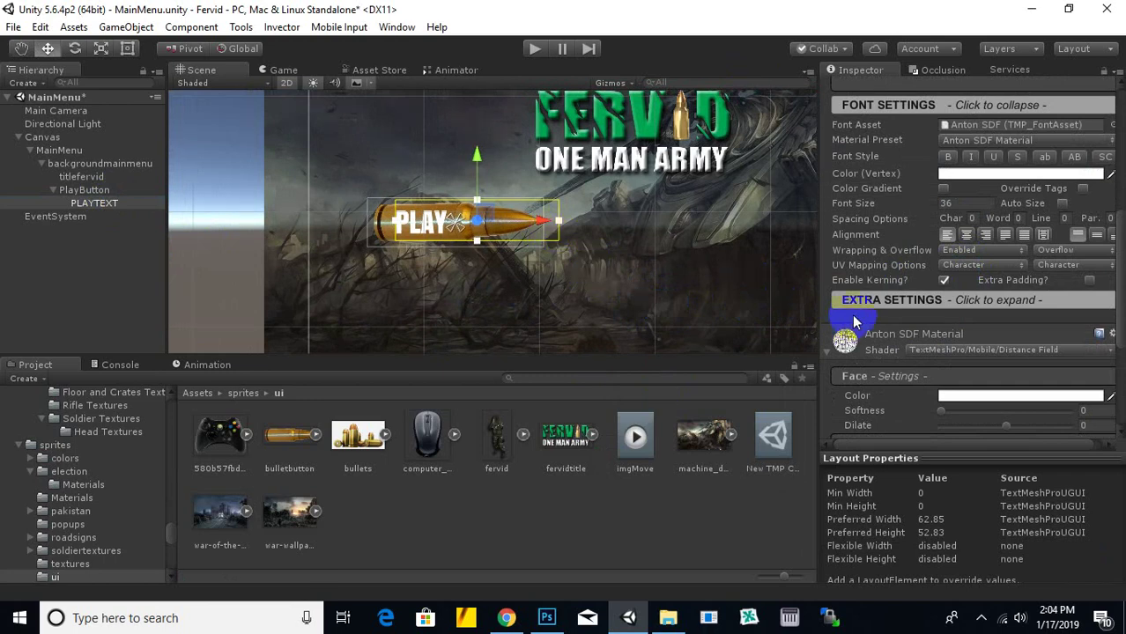
scroll(844, 324, "down", 3)
Step: Duplicate PlayButton with its text and move the copy straight down beneath the original bullet
left_click(84, 190)
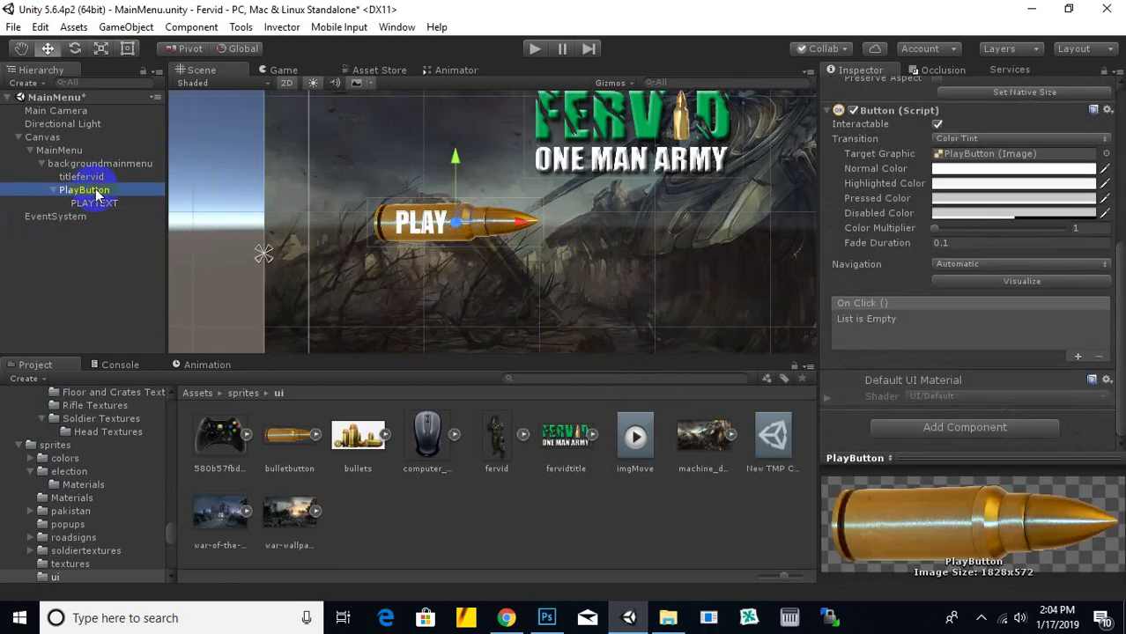
middle_click_drag(523, 231, 689, 254)
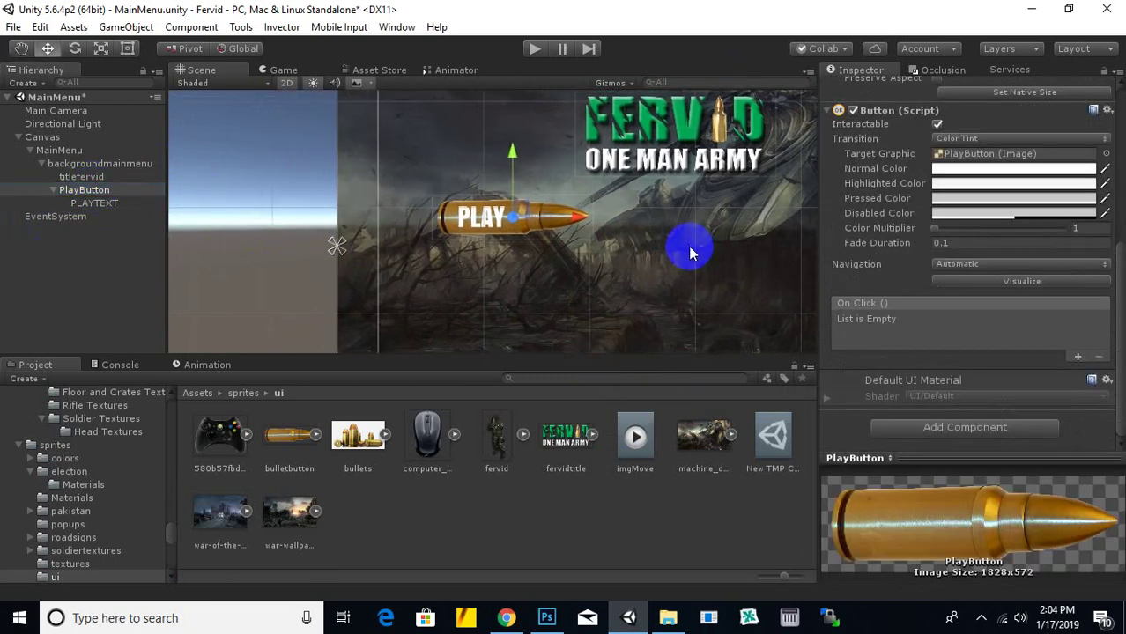
key("ctrl+d")
mouse_move(515, 200)
left_mouse_down()
mouse_move(502, 203)
mouse_move(508, 221)
left_mouse_up()
Step: Rename the duplicated play button AboutButton
left_click(56, 216)
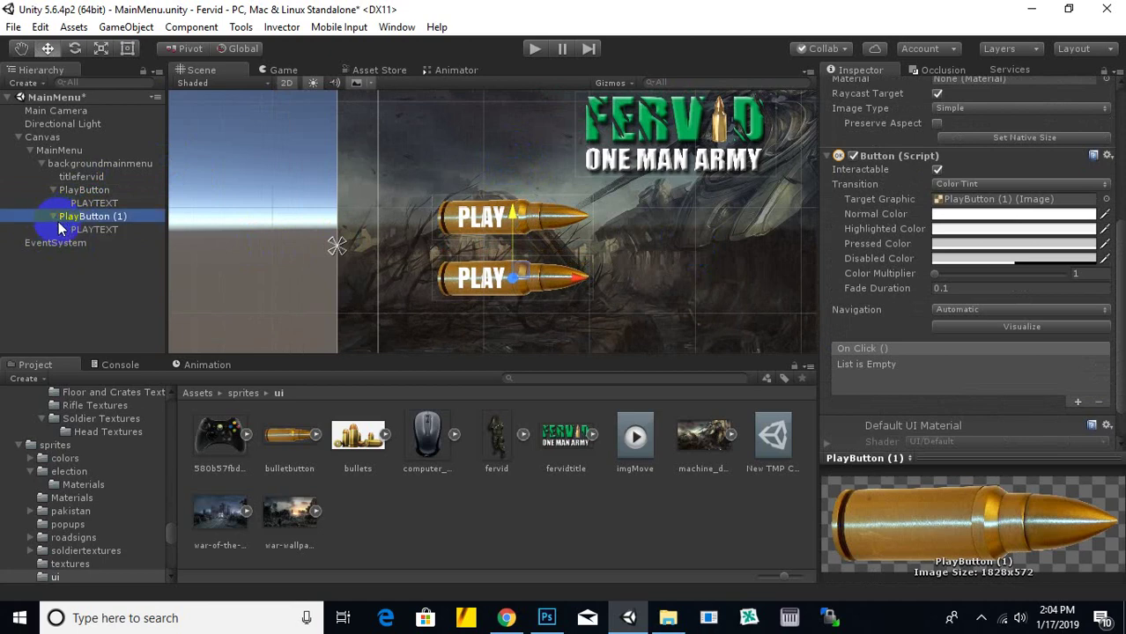
right_click(92, 222)
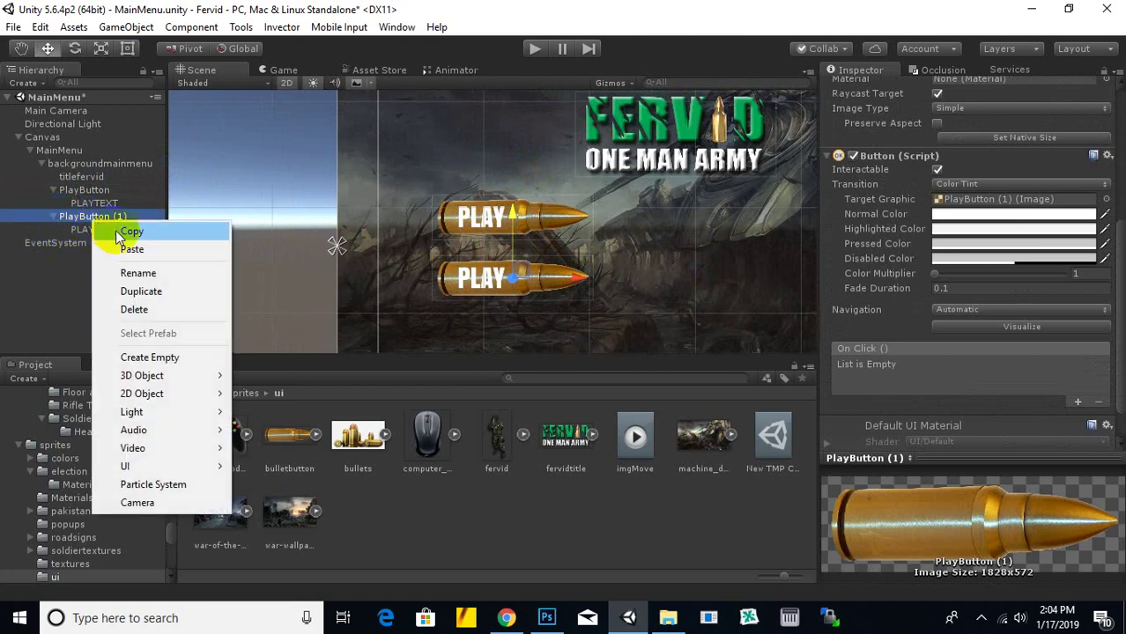
left_click(141, 271)
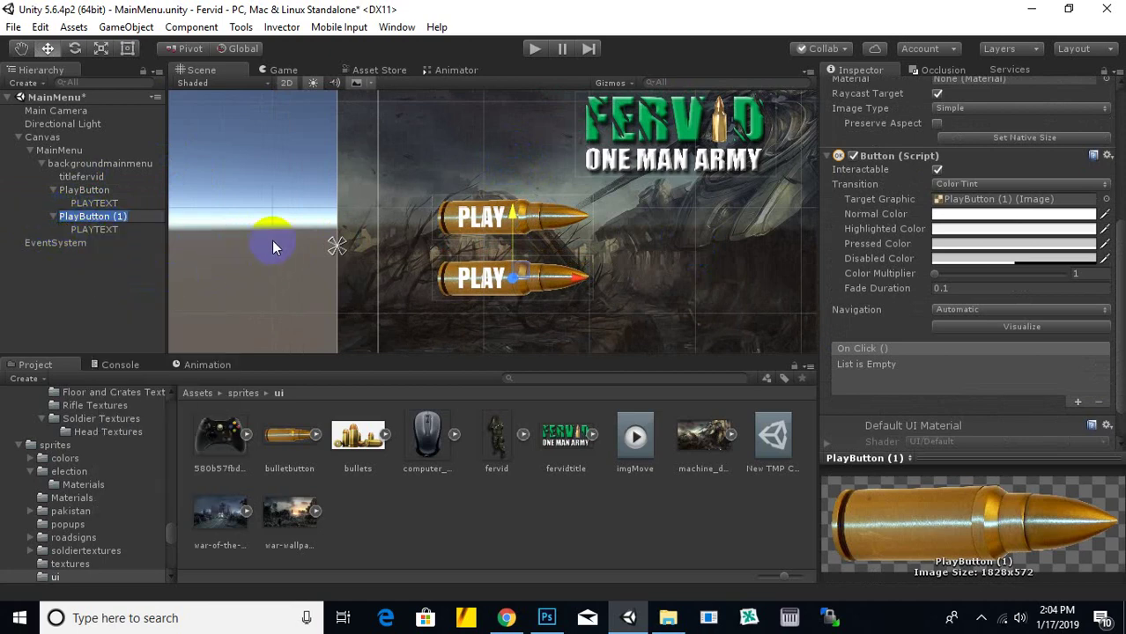
type("a")
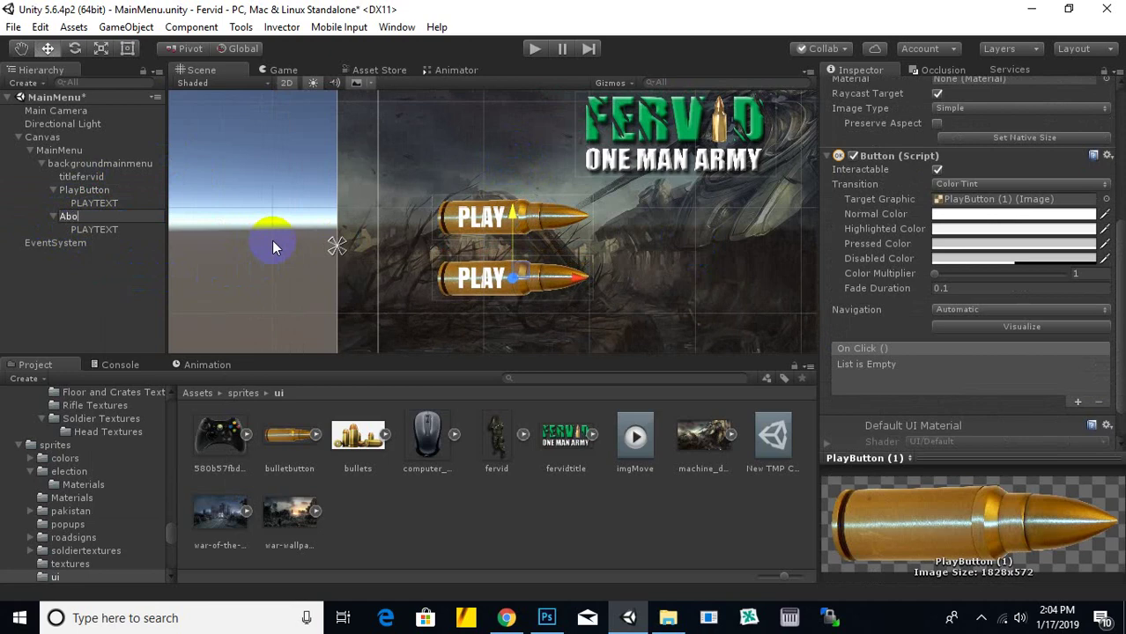
type("boutButton")
key("Return")
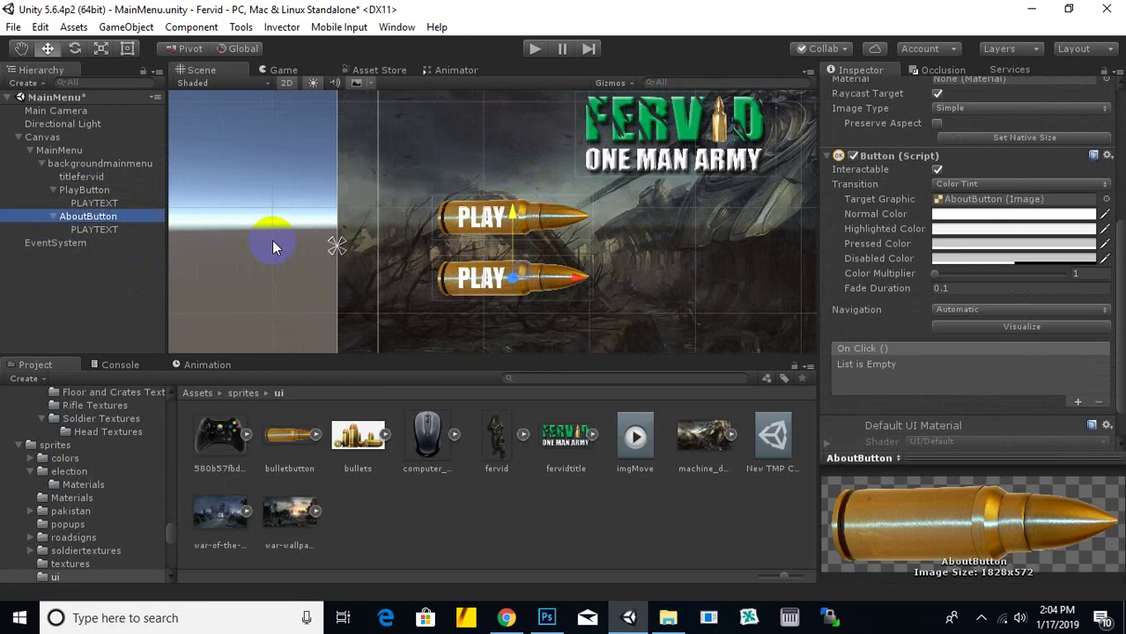
Step: Rename the text object under AboutButton to AboutText
right_click(100, 233)
left_click(123, 286)
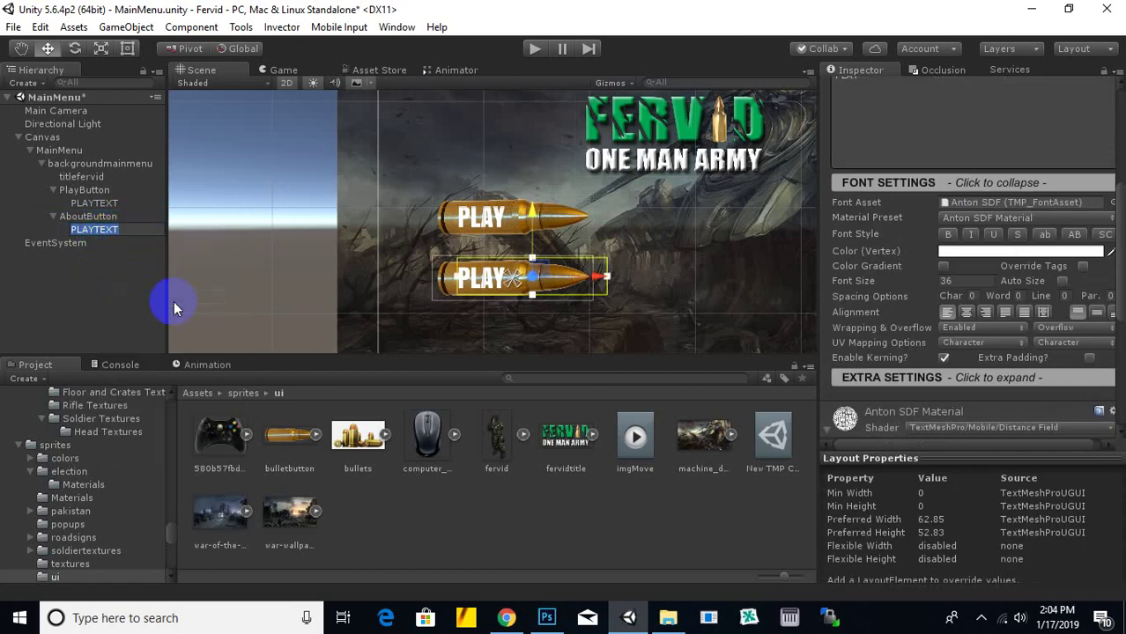
type("AboutText")
key("Return")
Step: Duplicate AboutButton and move the copy straight down to form a third bullet in the column
left_click(35, 217)
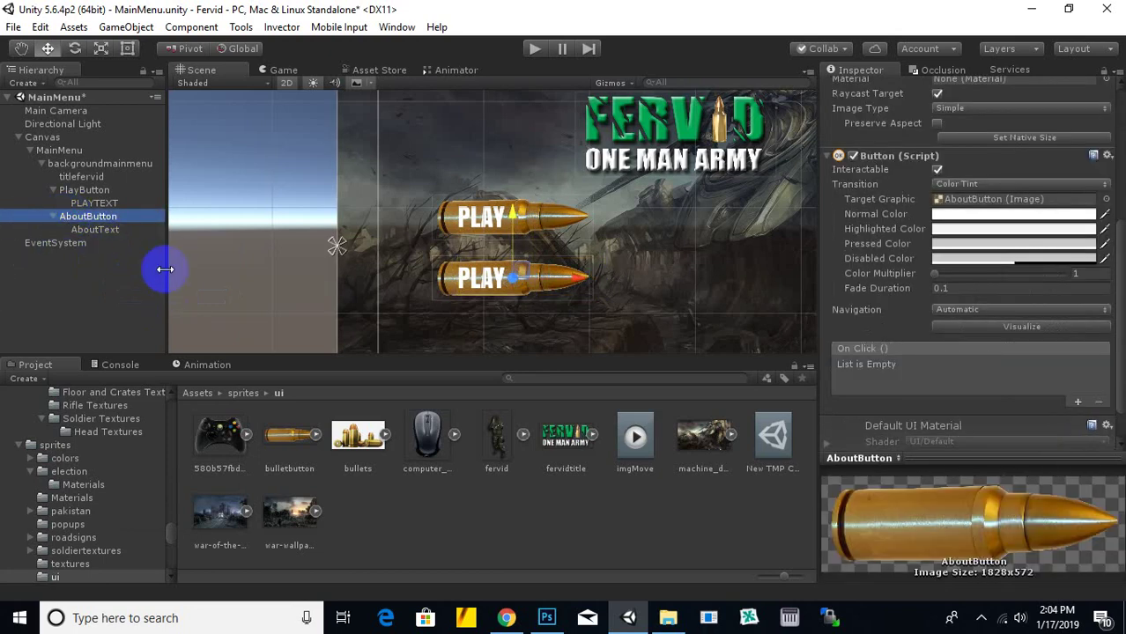
key("ctrl+d")
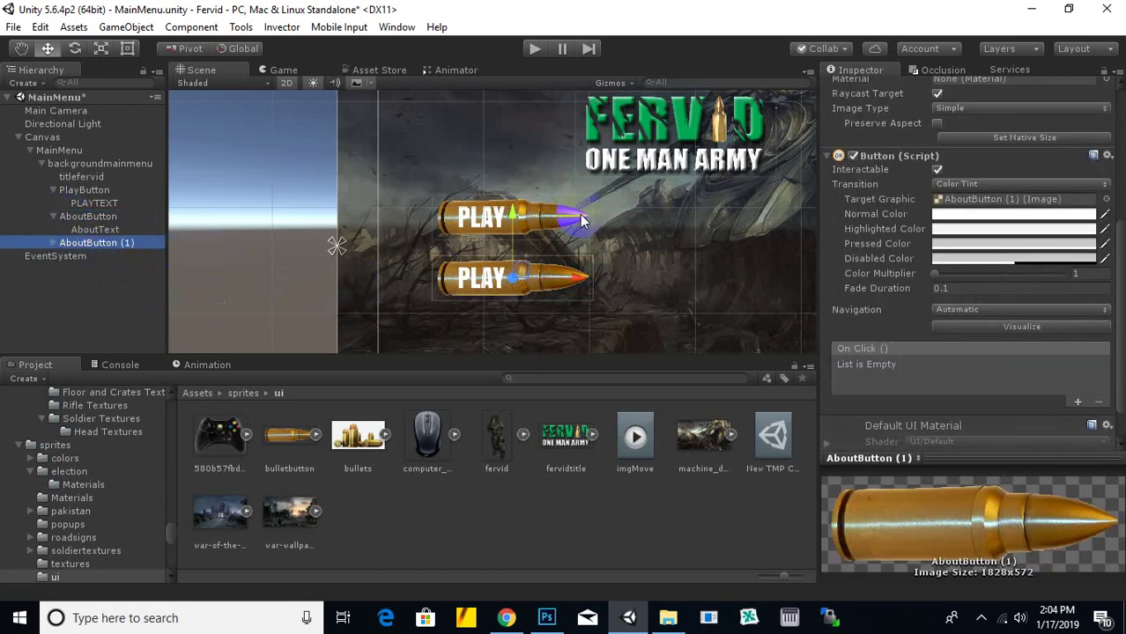
left_click_drag(509, 222, 513, 284)
scroll(515, 279, "down", 3)
middle_click_drag(593, 259, 539, 236)
Step: Rename the third button, trying OptionsButton before settling on ControlsButton
right_click(92, 244)
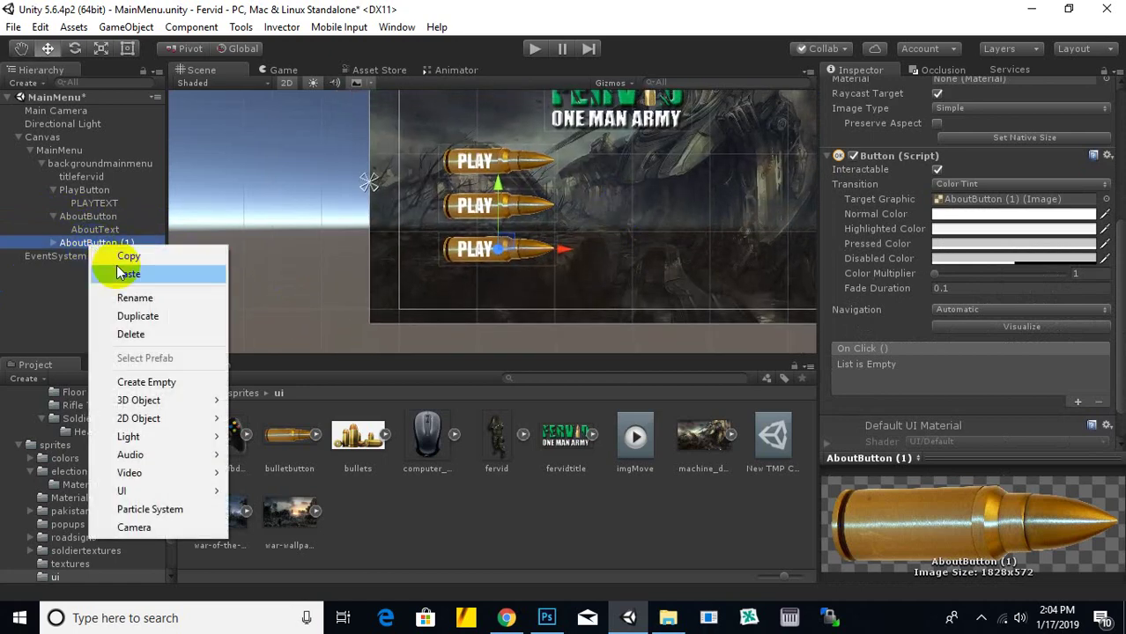
left_click(132, 299)
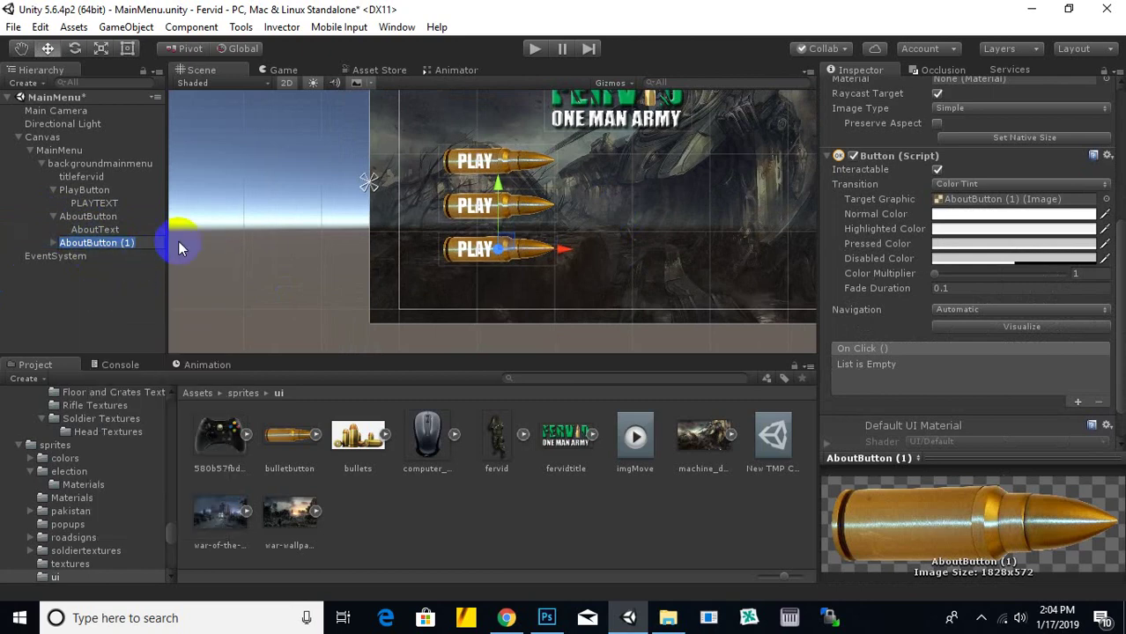
type("Op")
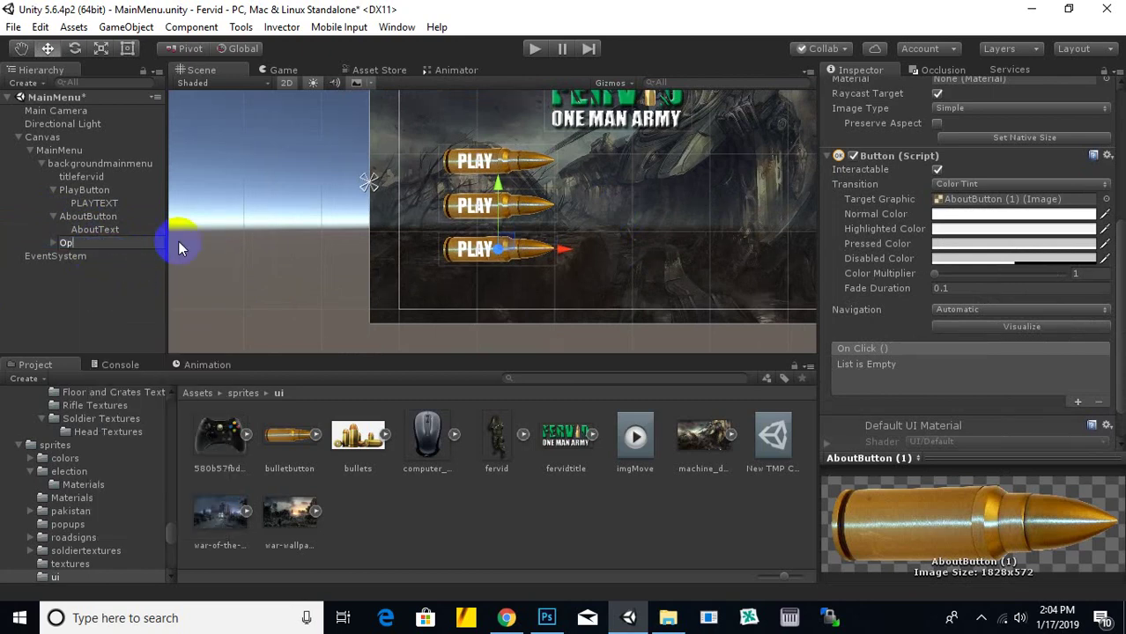
type("tionsButton")
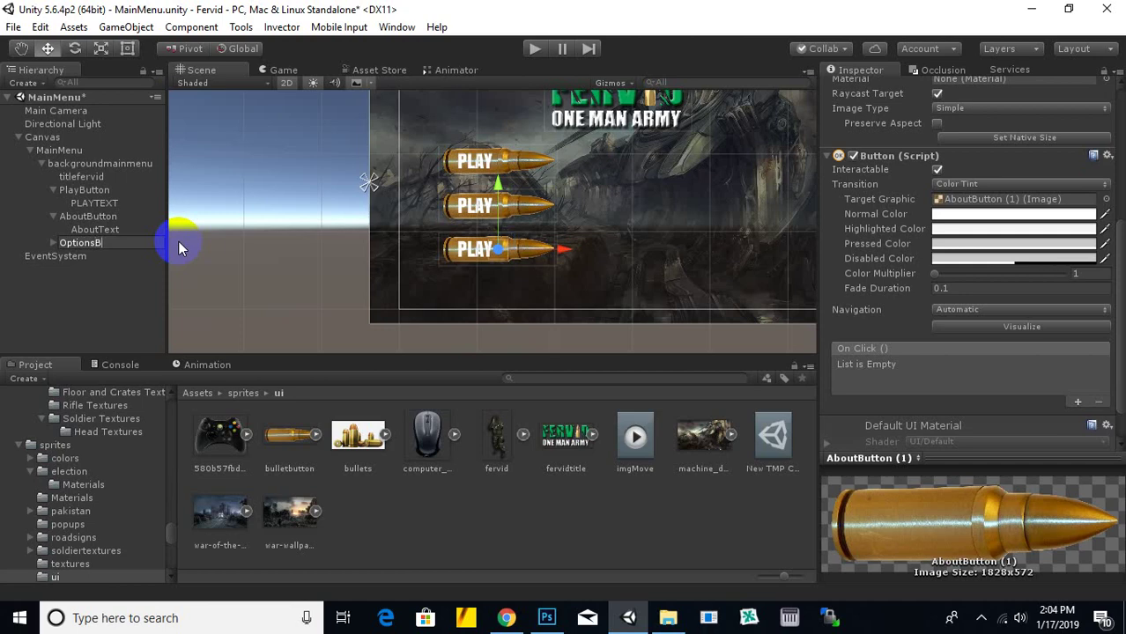
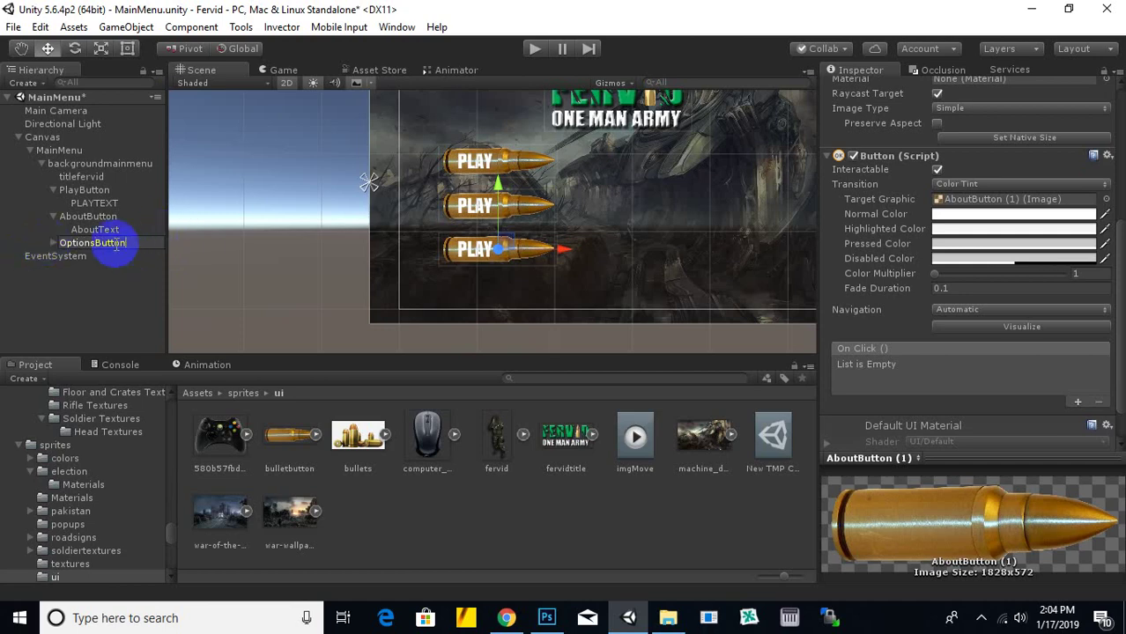
left_click_drag(91, 244, 40, 257)
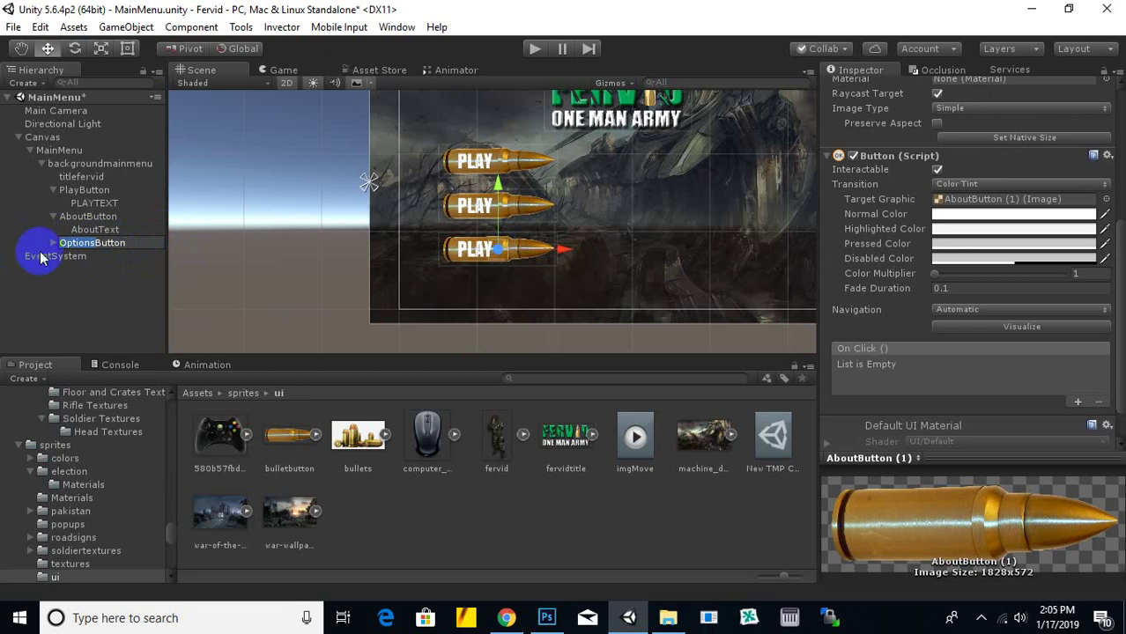
type("Control")
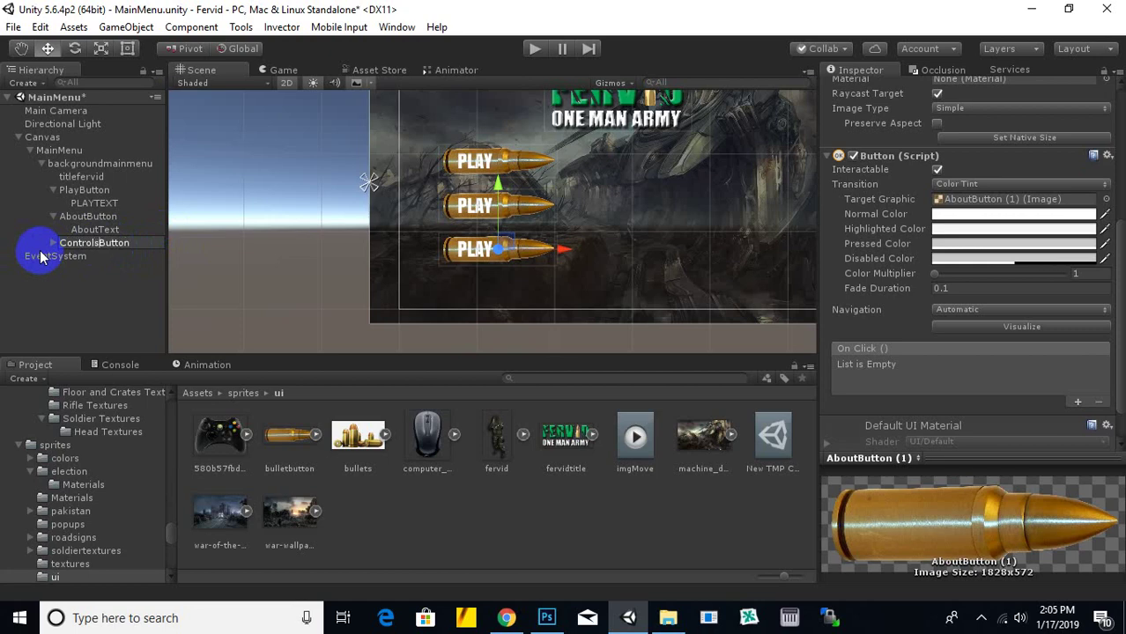
left_click(50, 243)
Step: Expand ControlsButton and rename its child text object ControlsText
left_click(53, 242)
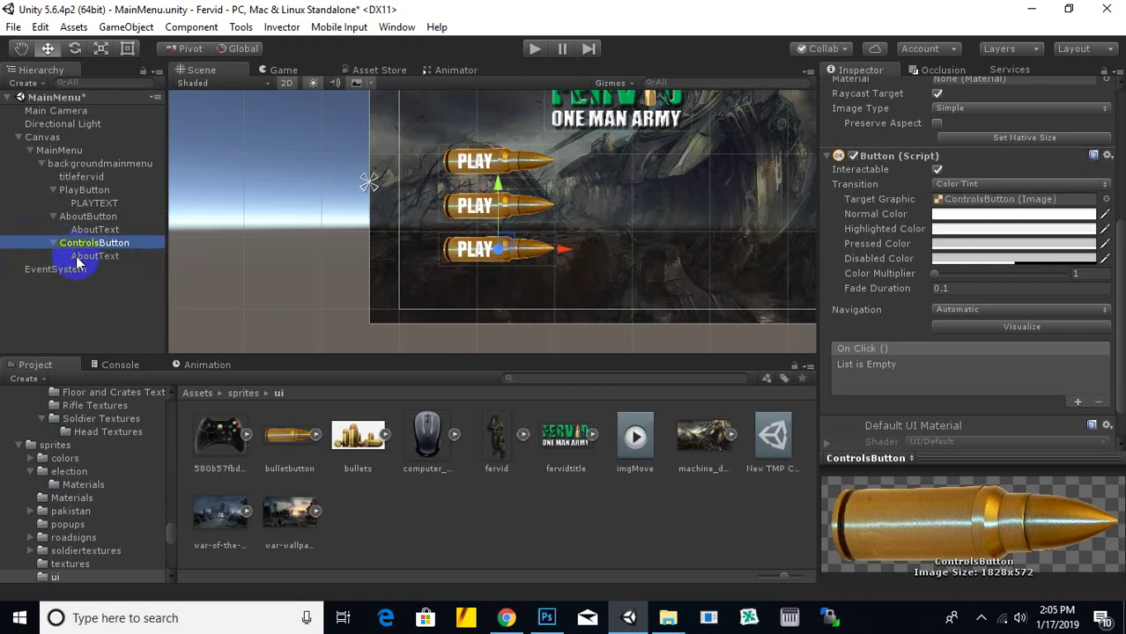
left_click(76, 256)
right_click(110, 258)
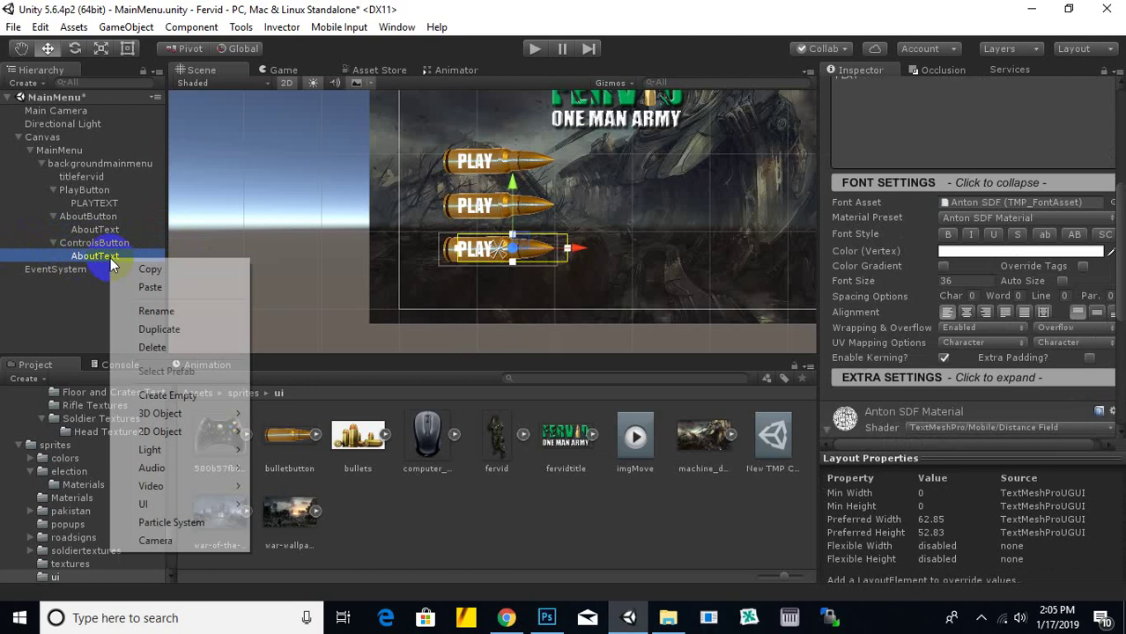
left_click(156, 310)
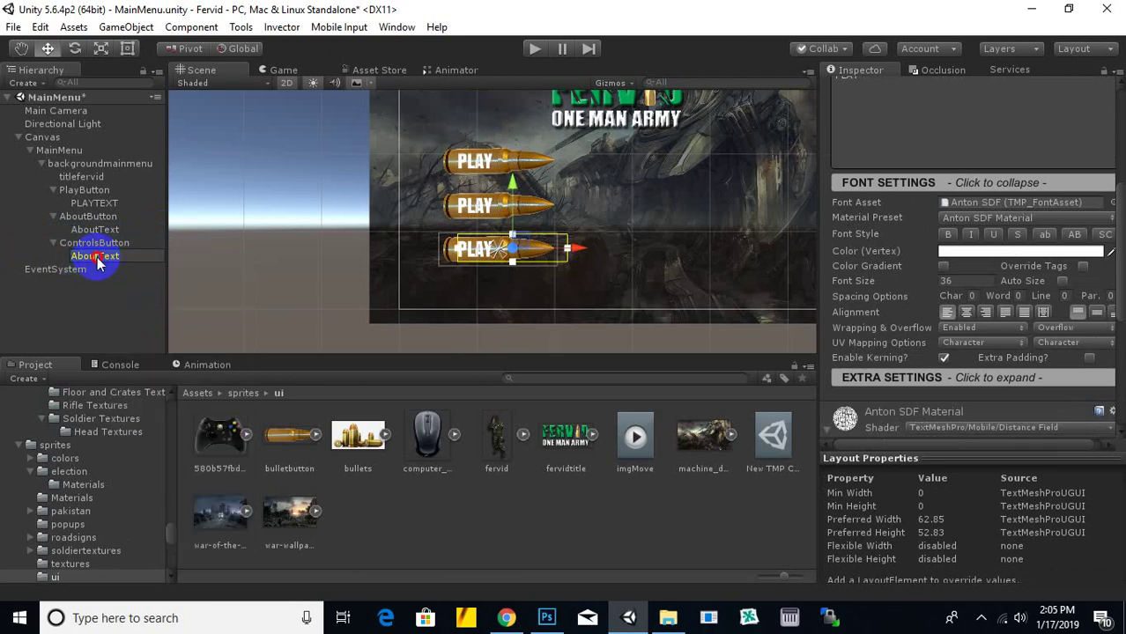
double_click(97, 258)
type("Controls")
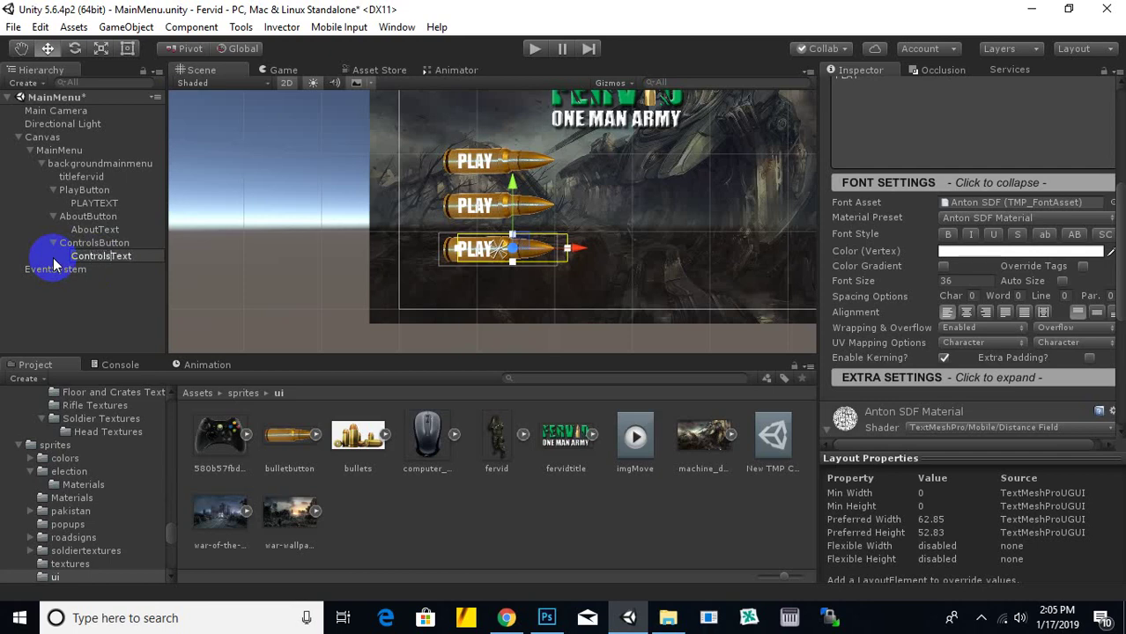
key("Return")
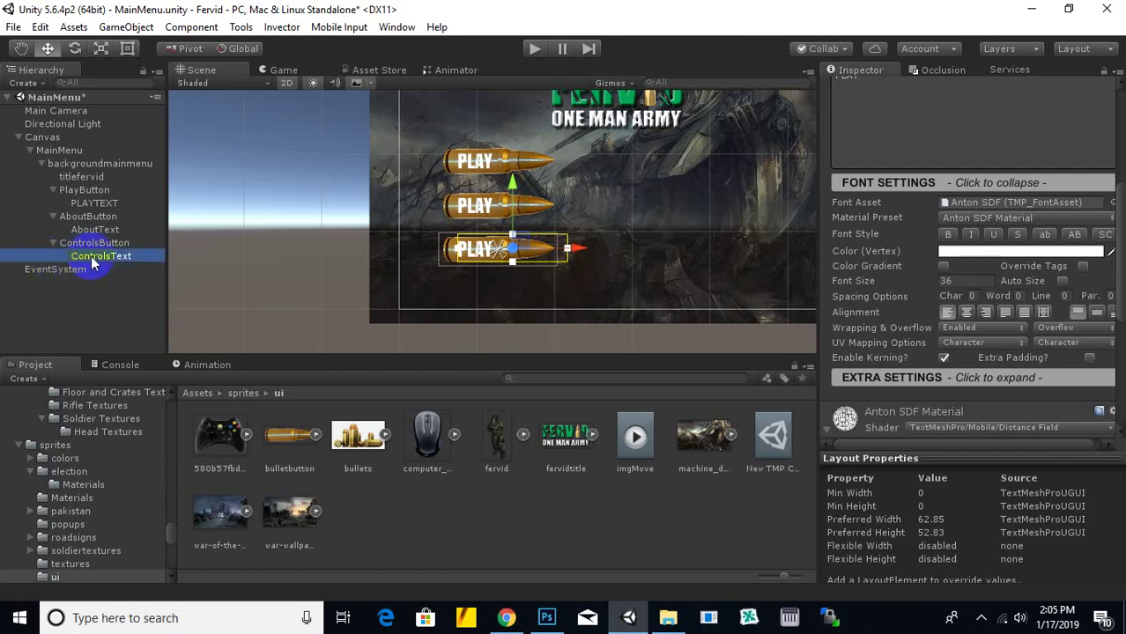
Step: Change the displayed text of ControlsText to CONTROLS and of AboutText to ABOUT
scroll(931, 159, "up", 3)
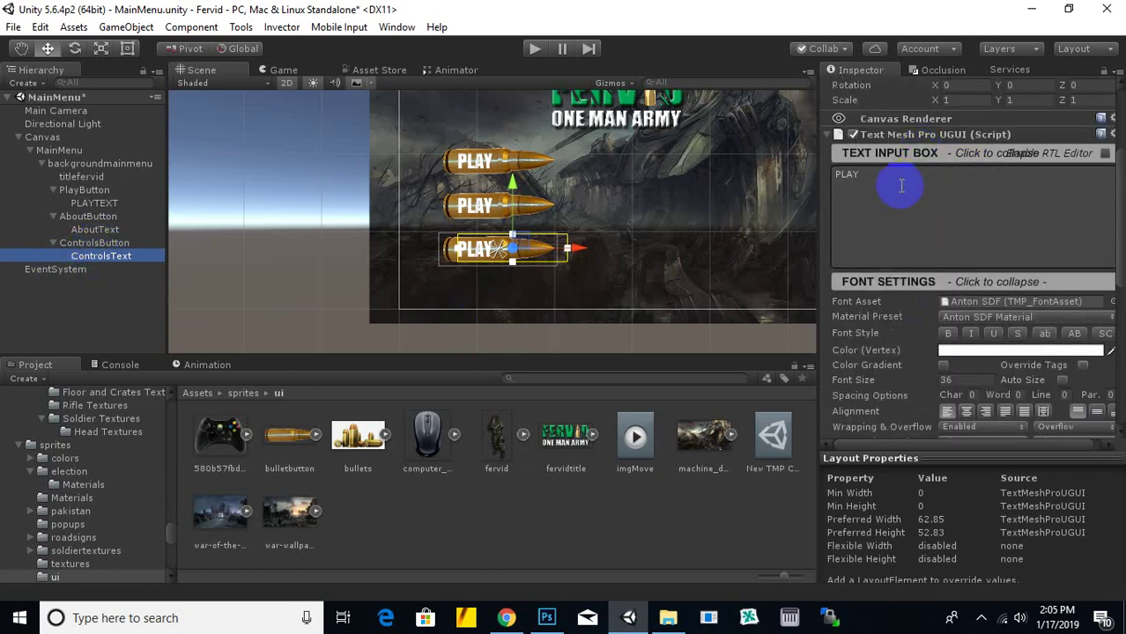
left_click(899, 186)
type("CONTROLS")
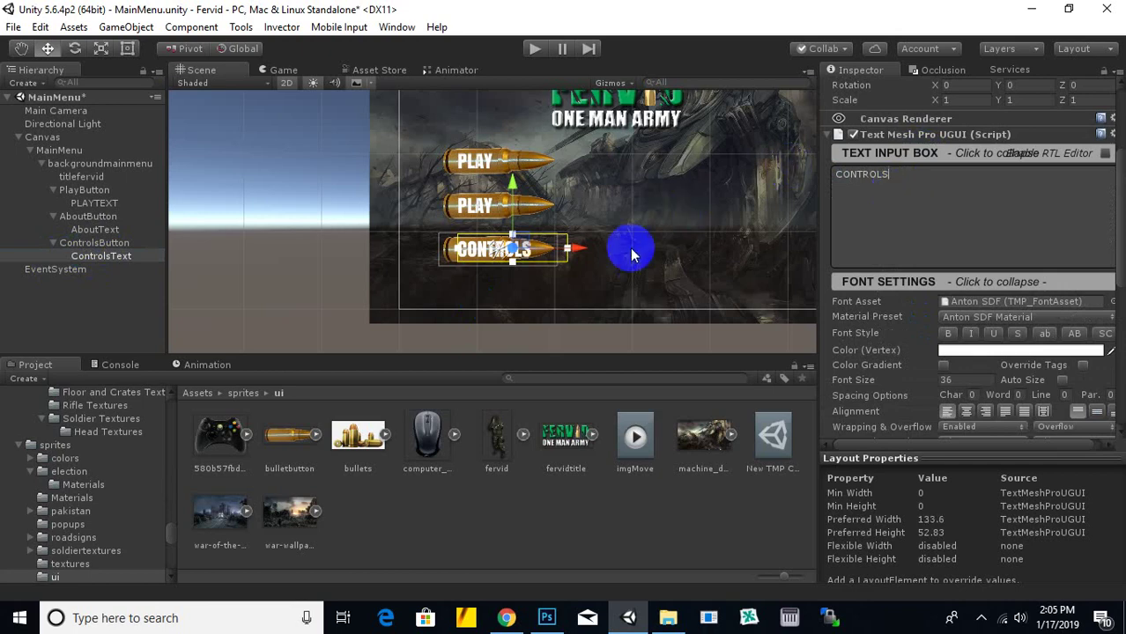
left_click(95, 229)
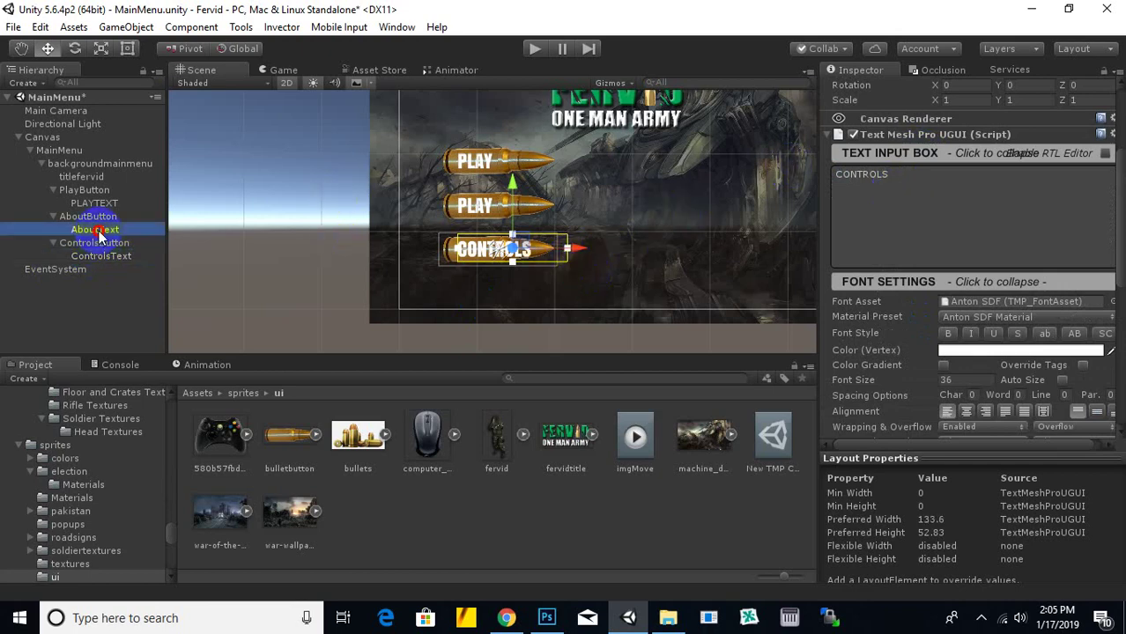
left_click(917, 211)
type("ABOUT")
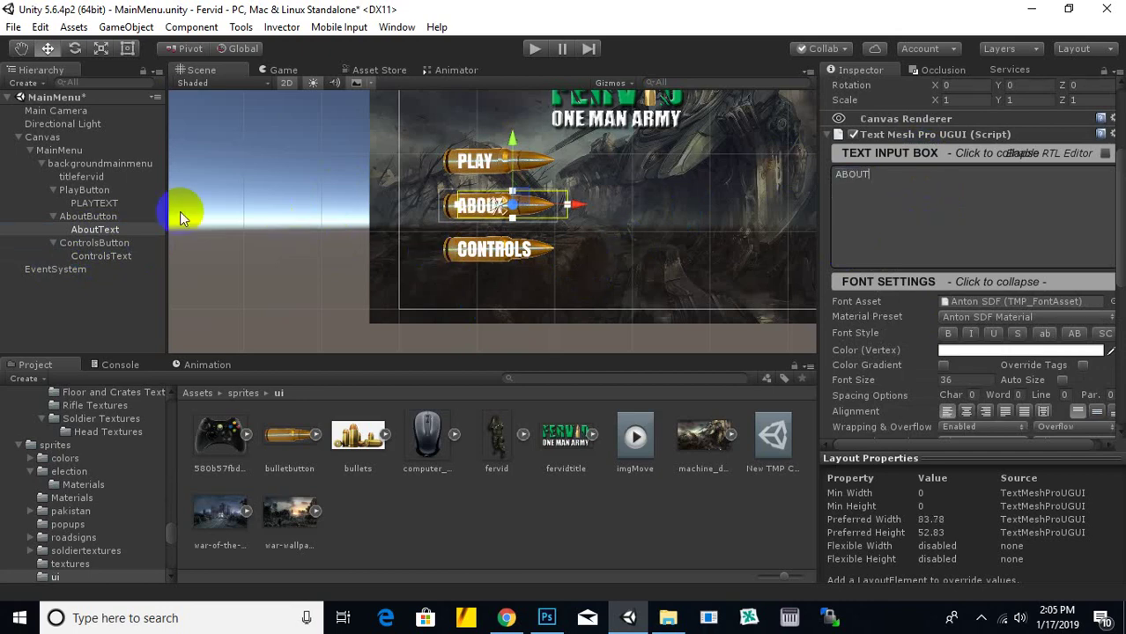
Step: Duplicate ControlsButton and move the copy straight down to form a fourth bullet in the column
left_click(104, 243)
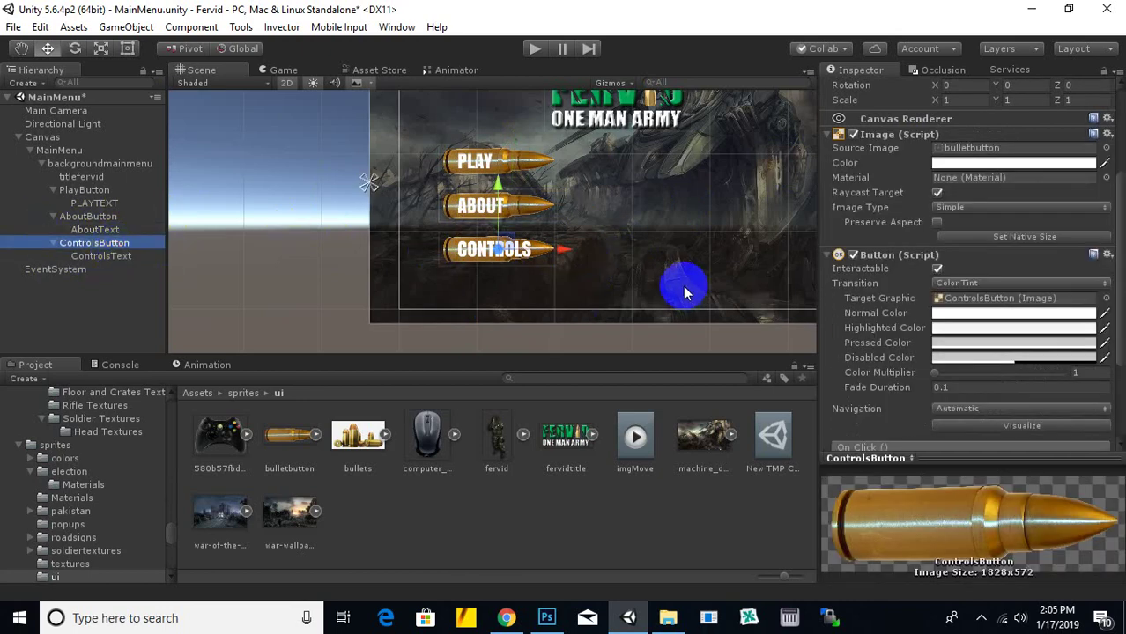
key("ctrl+d")
left_click_drag(498, 183, 496, 228)
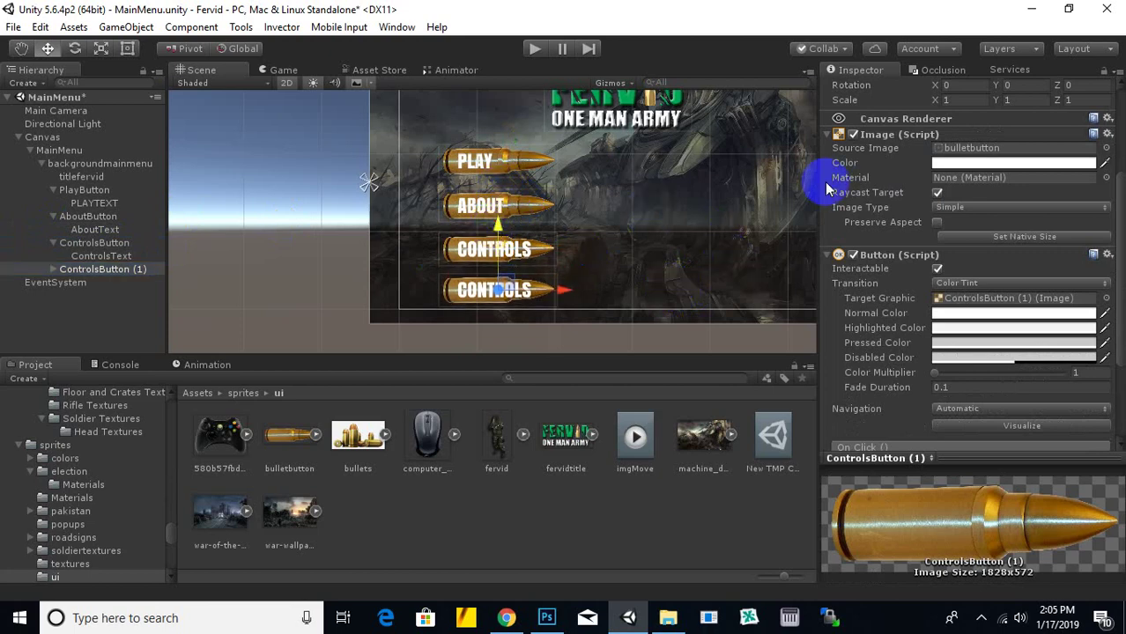
Step: Rename the duplicated fourth button QuitButton
right_click(72, 269)
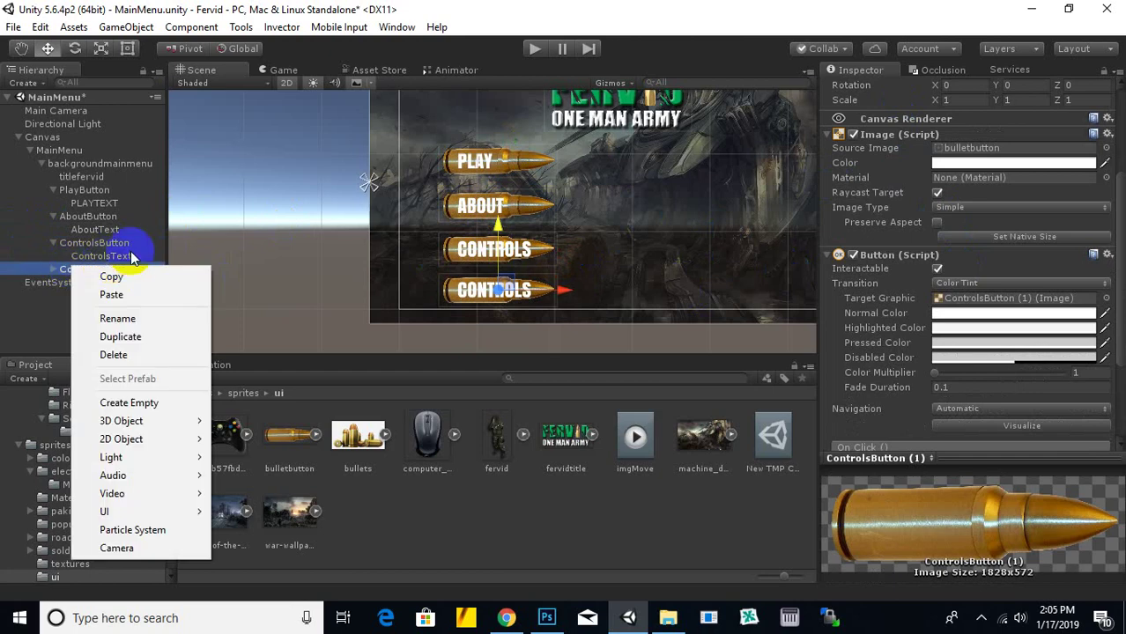
left_click(132, 317)
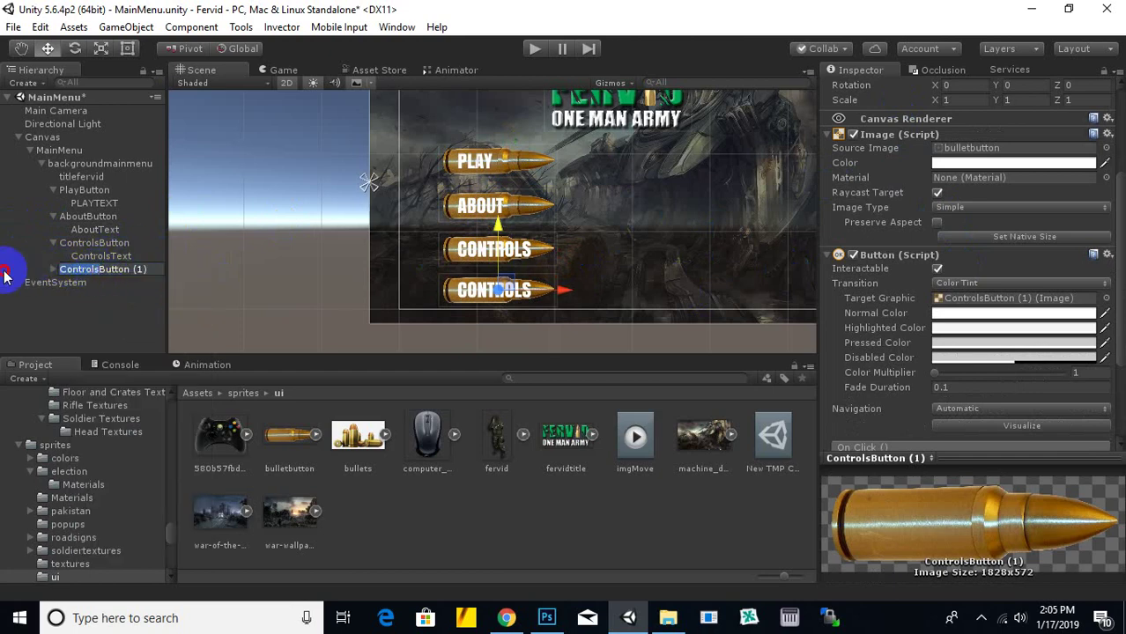
type("QuitButton")
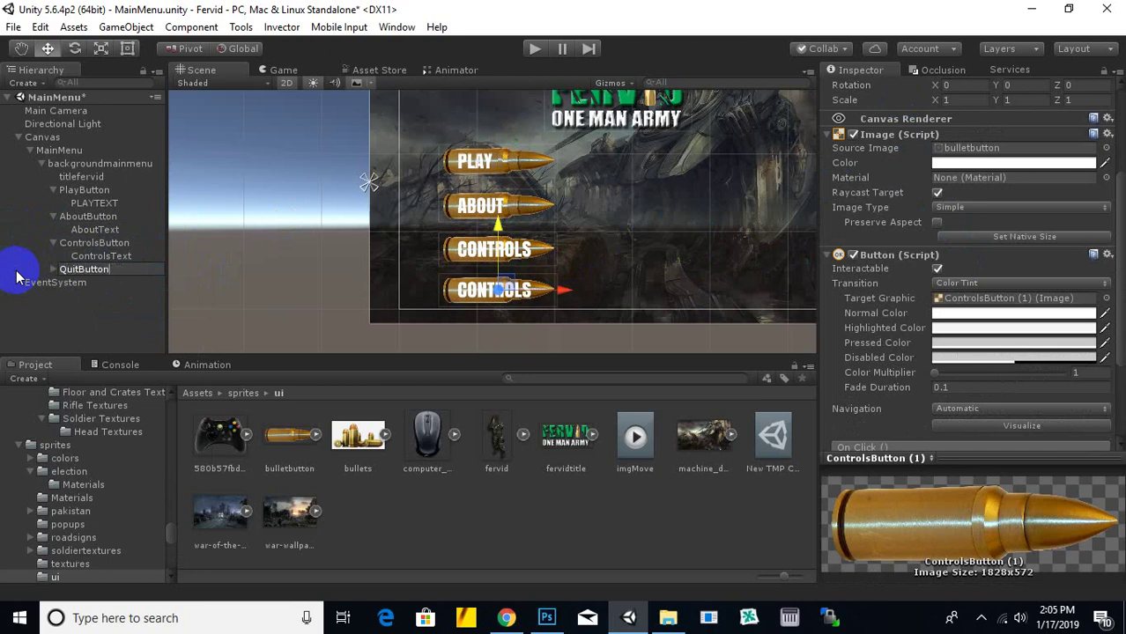
key("Return")
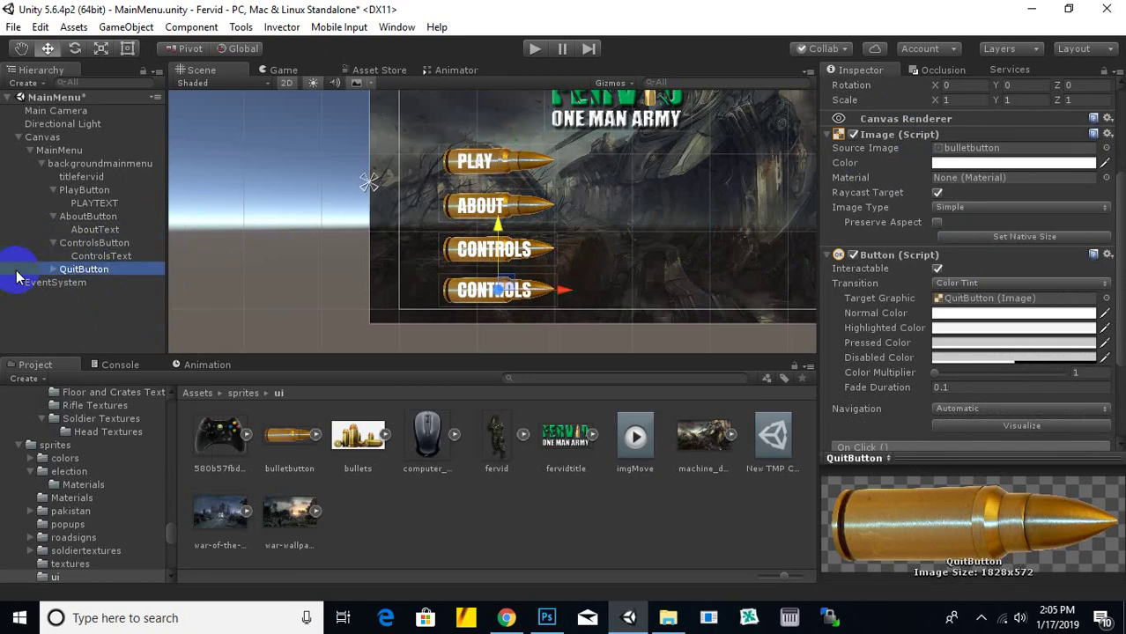
Step: Rename QuitButton's child text object QuitText and change its displayed text to QUIT
left_click(97, 282)
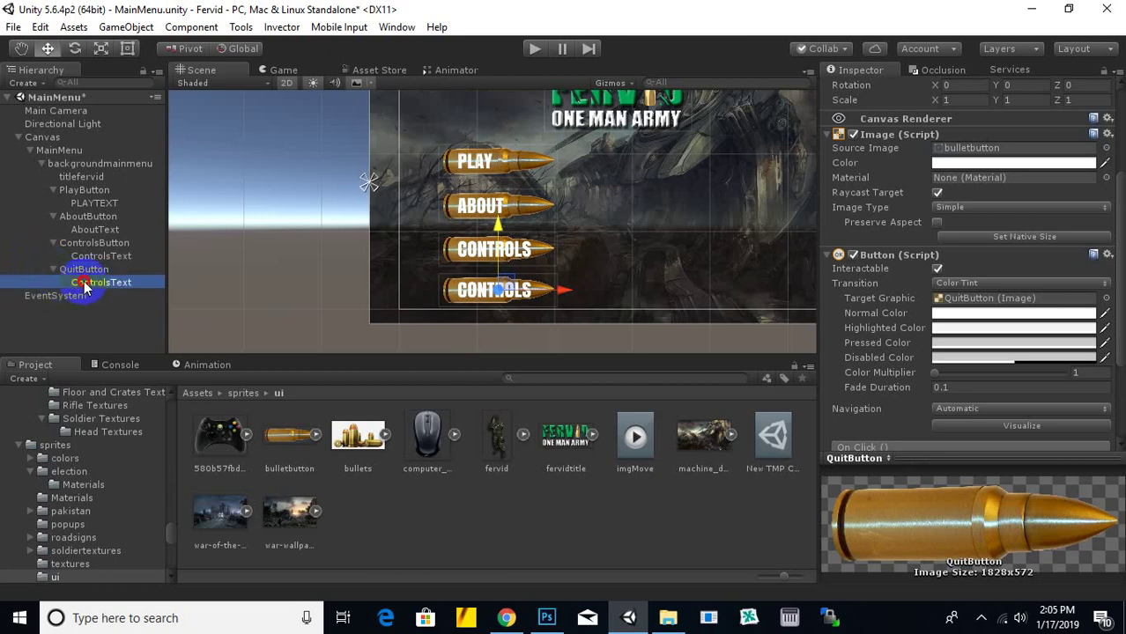
right_click(100, 282)
left_click(166, 340)
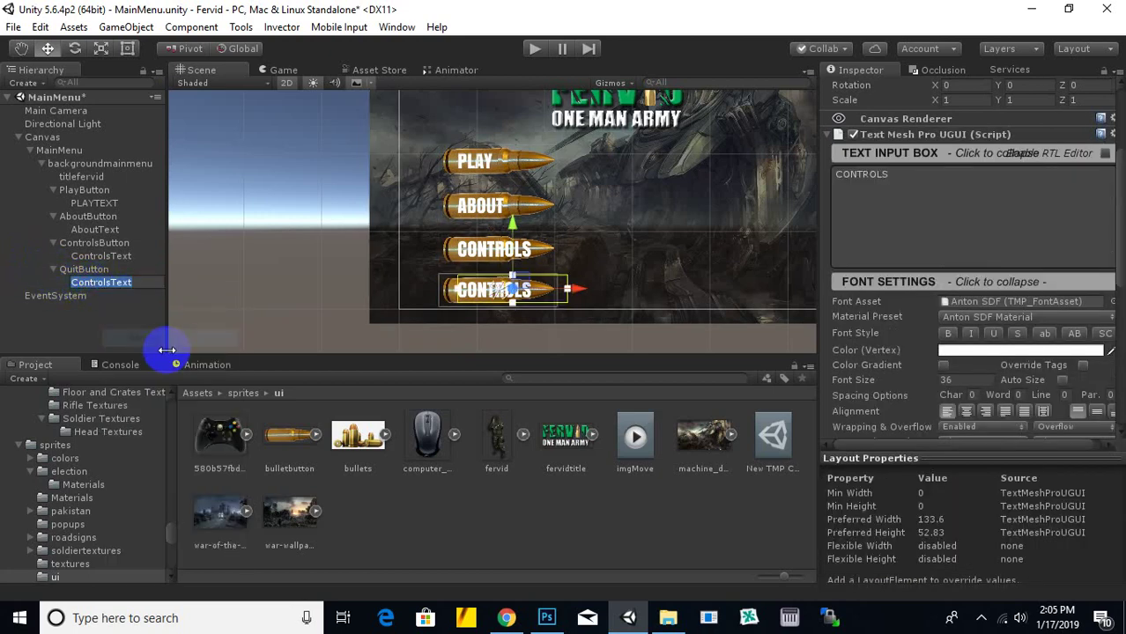
type("QuitText")
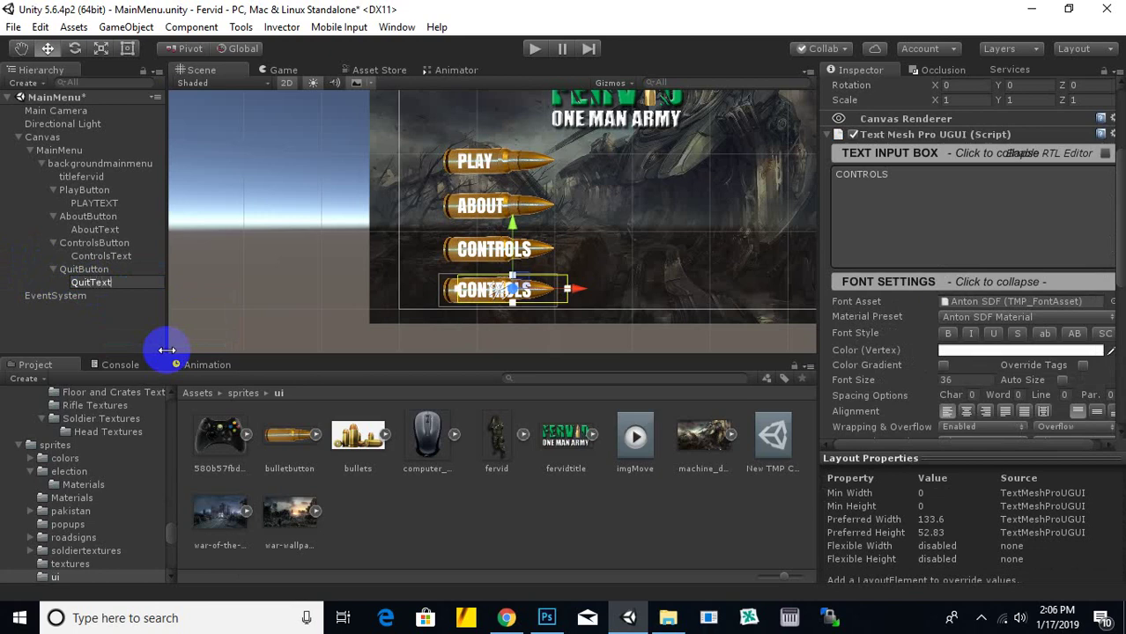
key("Return")
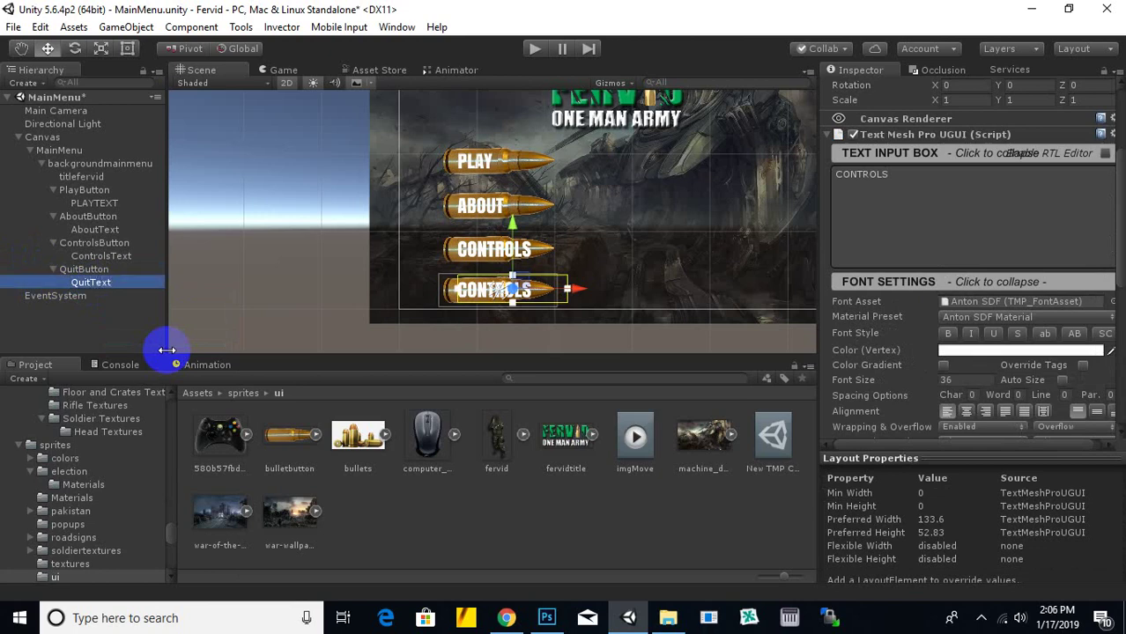
left_click(967, 194)
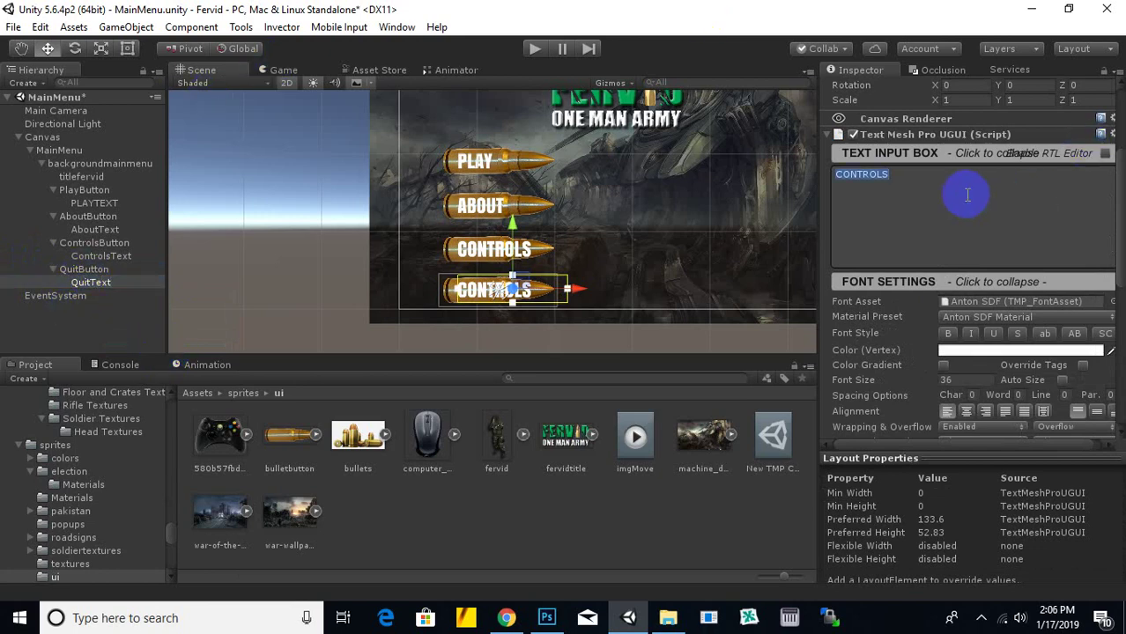
type("QUIT")
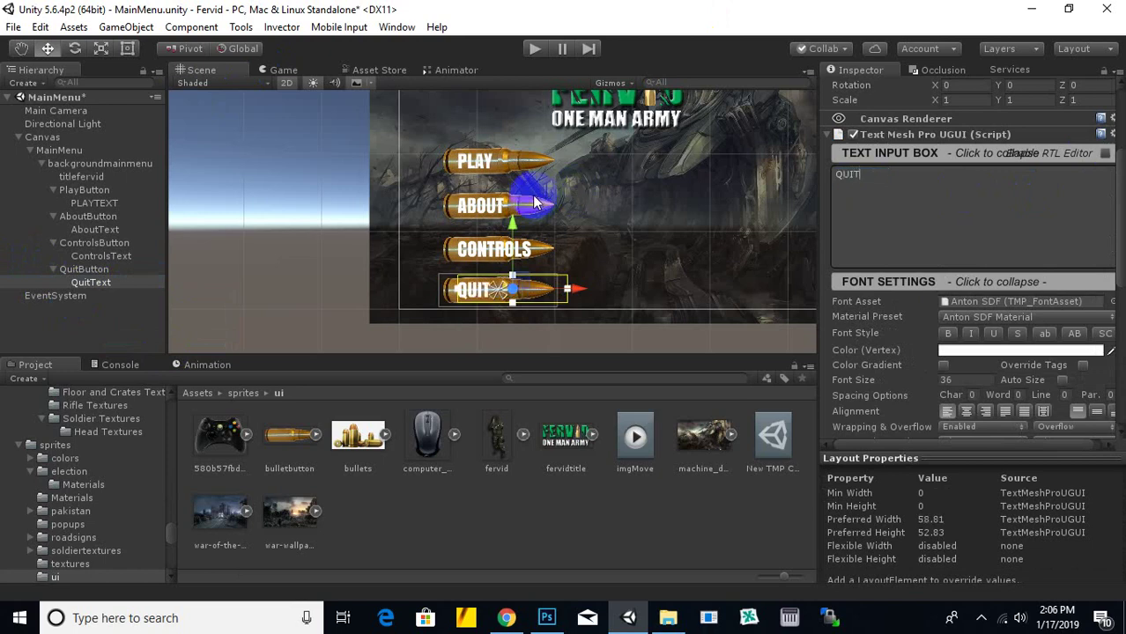
left_click(47, 49)
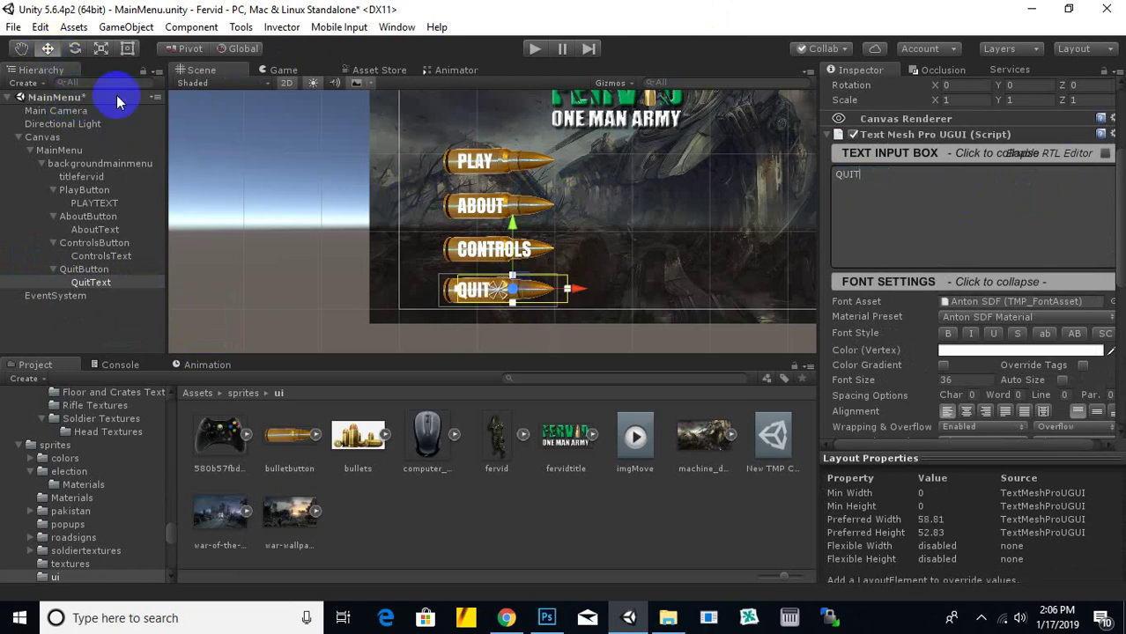
left_click(67, 270)
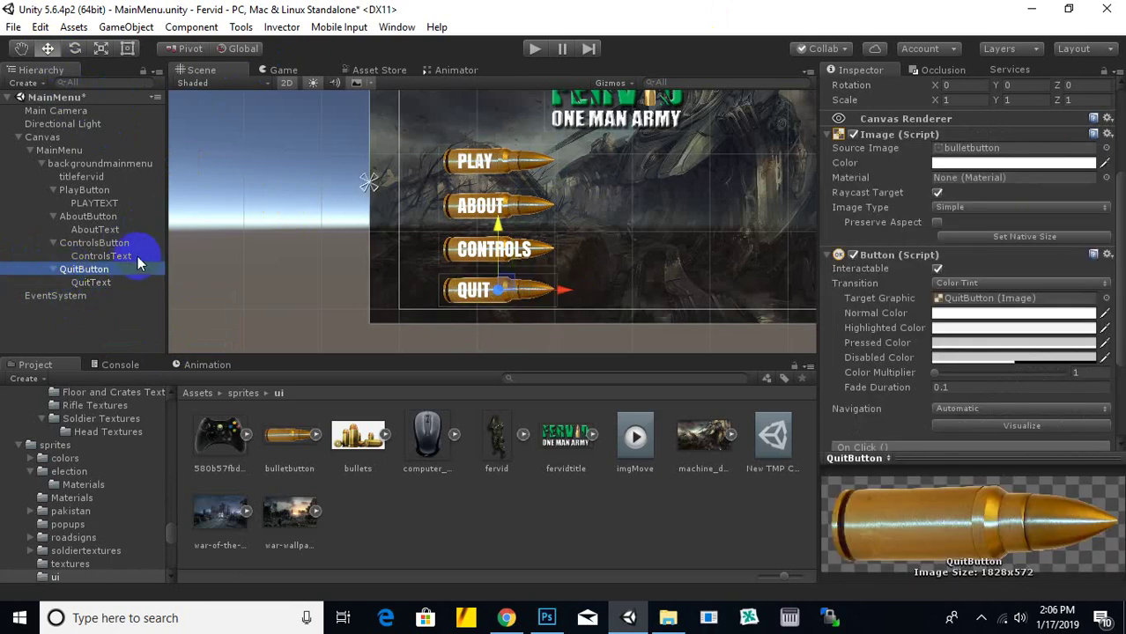
left_click(51, 268)
scroll(519, 238, "down", 1)
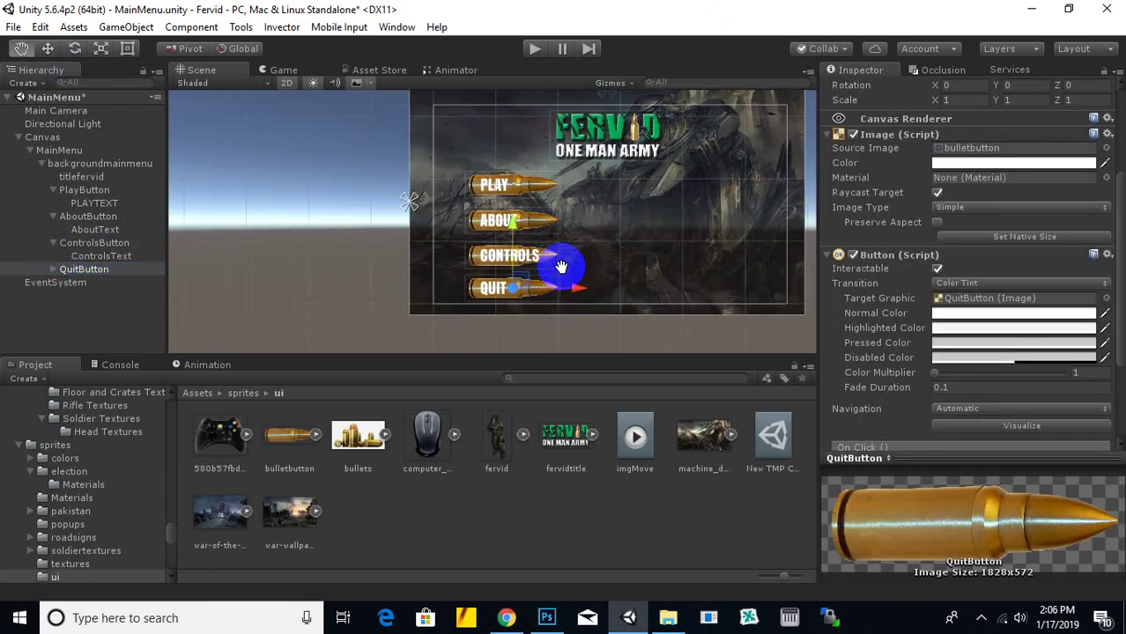
middle_click_drag(573, 265, 527, 264)
scroll(473, 287, "up", 1)
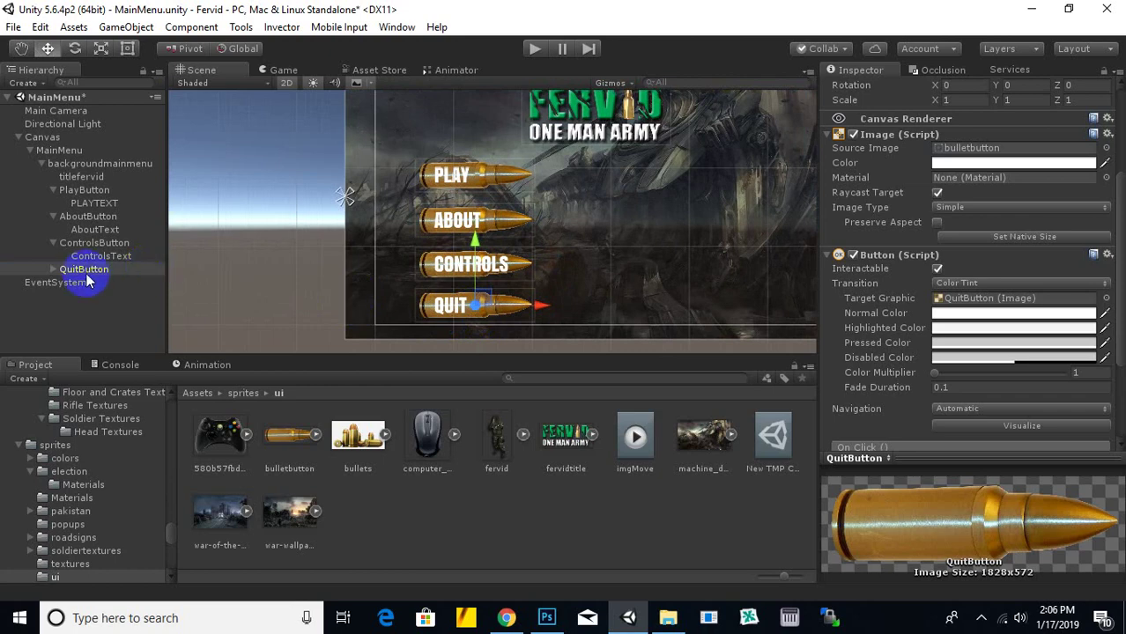
Step: Set QuitText's font size to 30 and nudge the label right and slightly down to sit centred on the bullet's casing
left_click(52, 269)
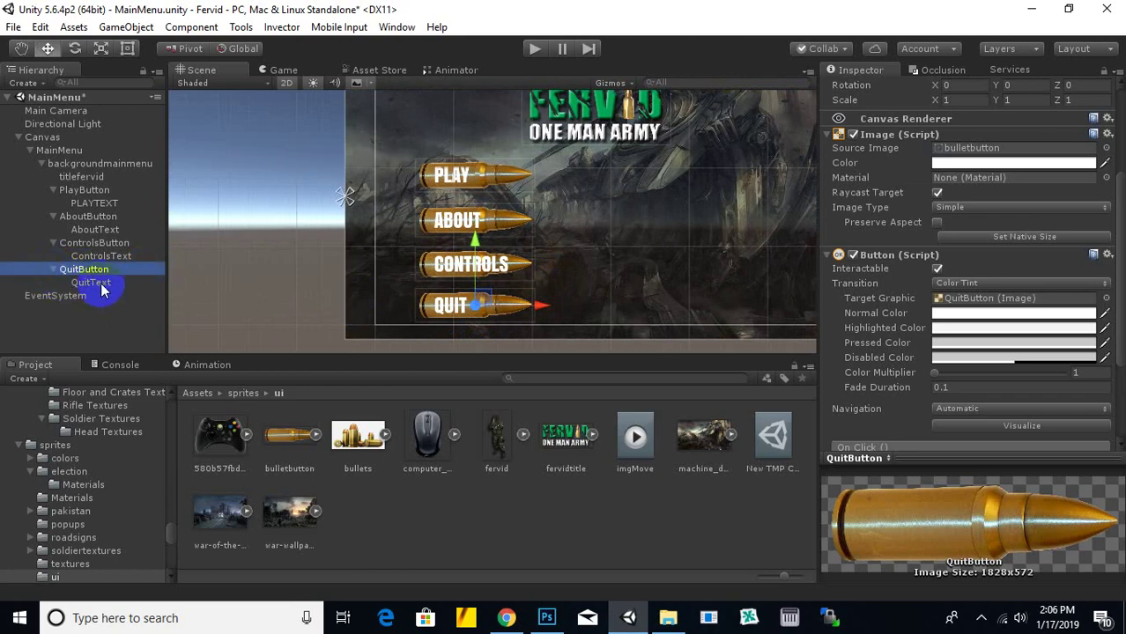
left_click(100, 282)
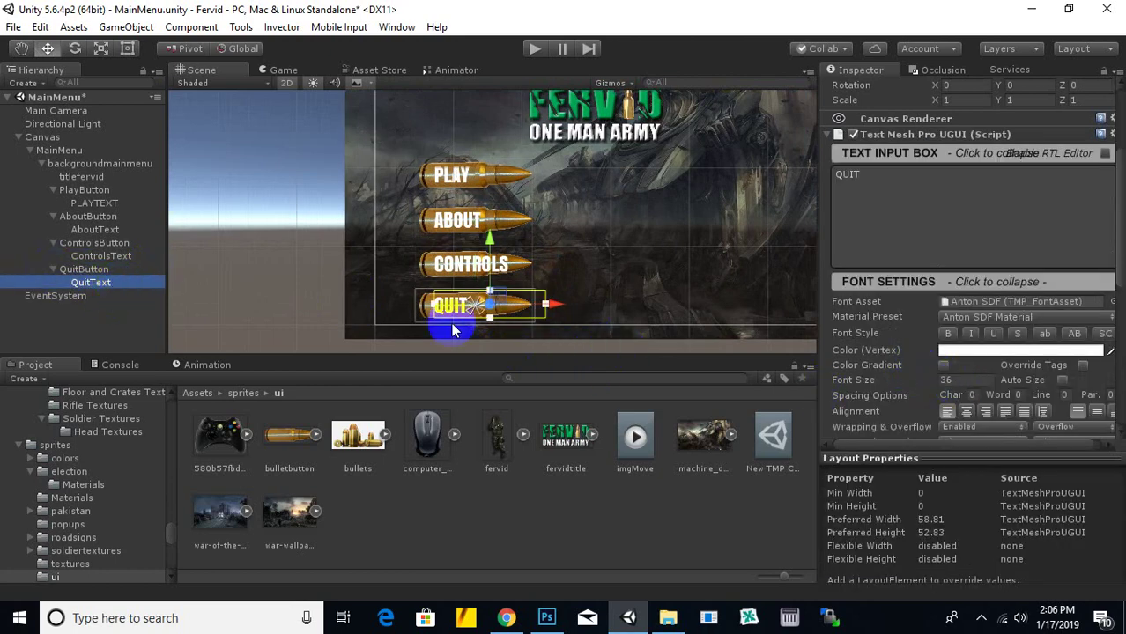
left_click(951, 379)
type("30")
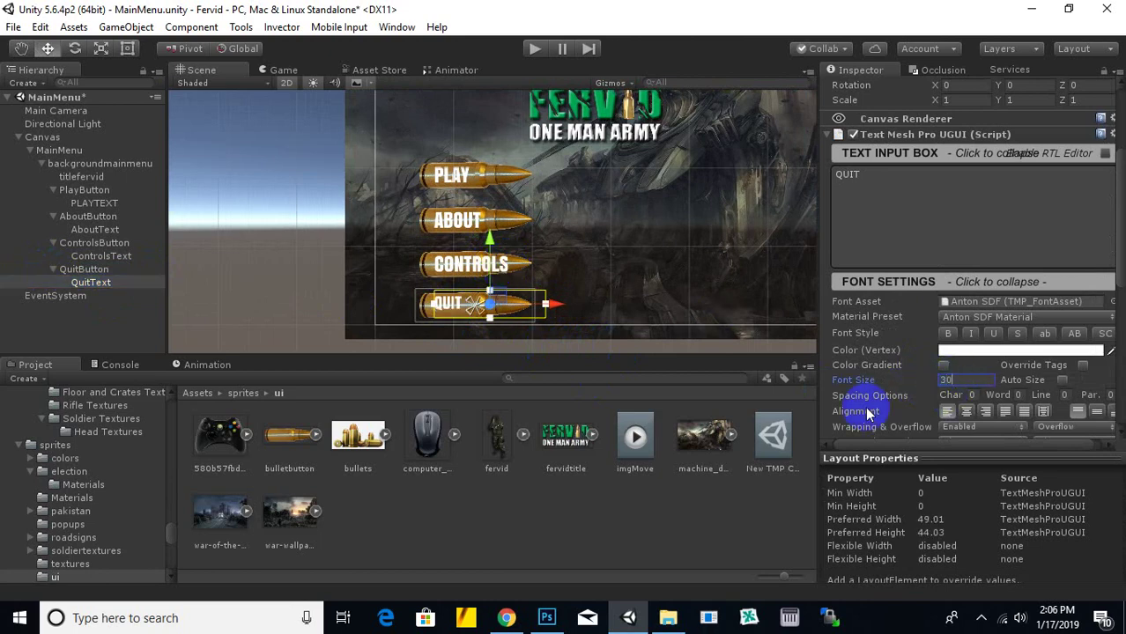
left_click(492, 244)
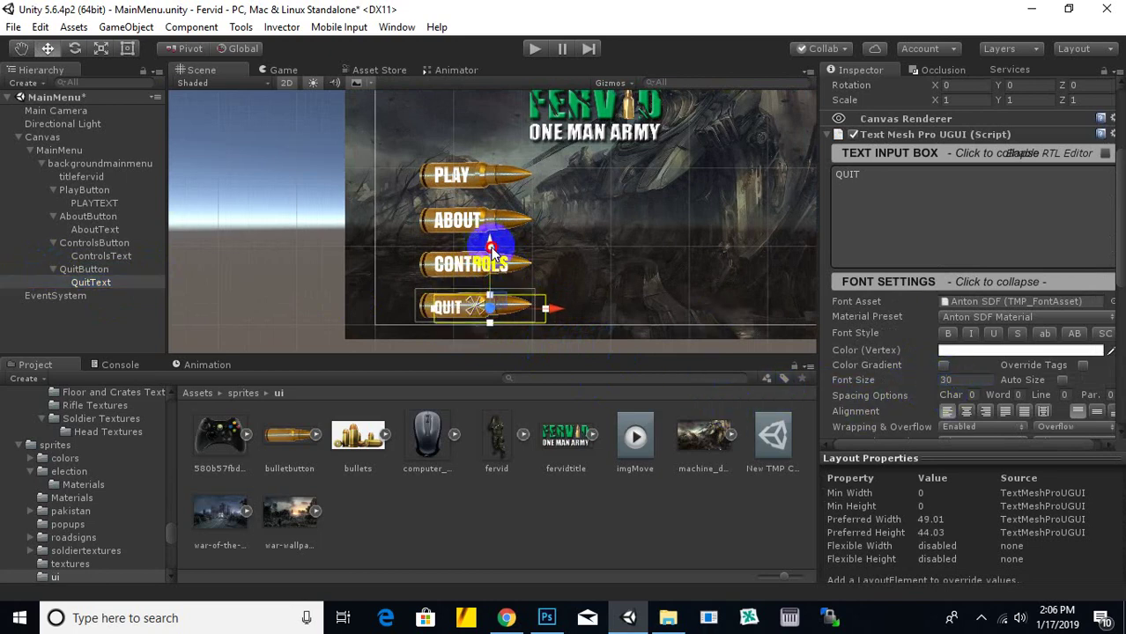
left_click_drag(556, 312, 564, 311)
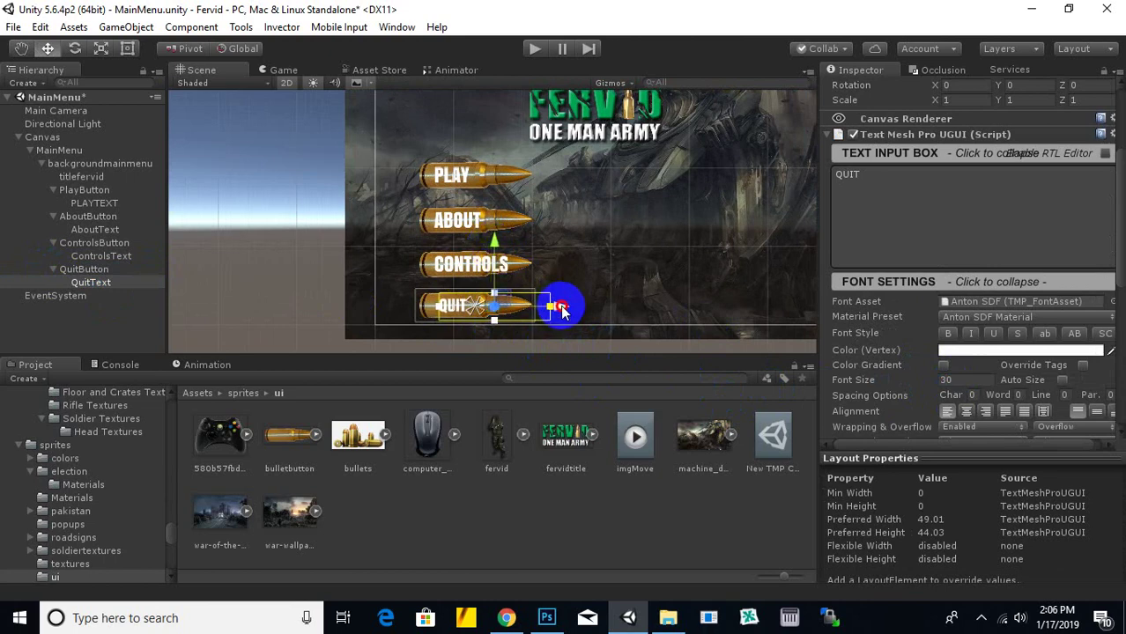
left_click(496, 246)
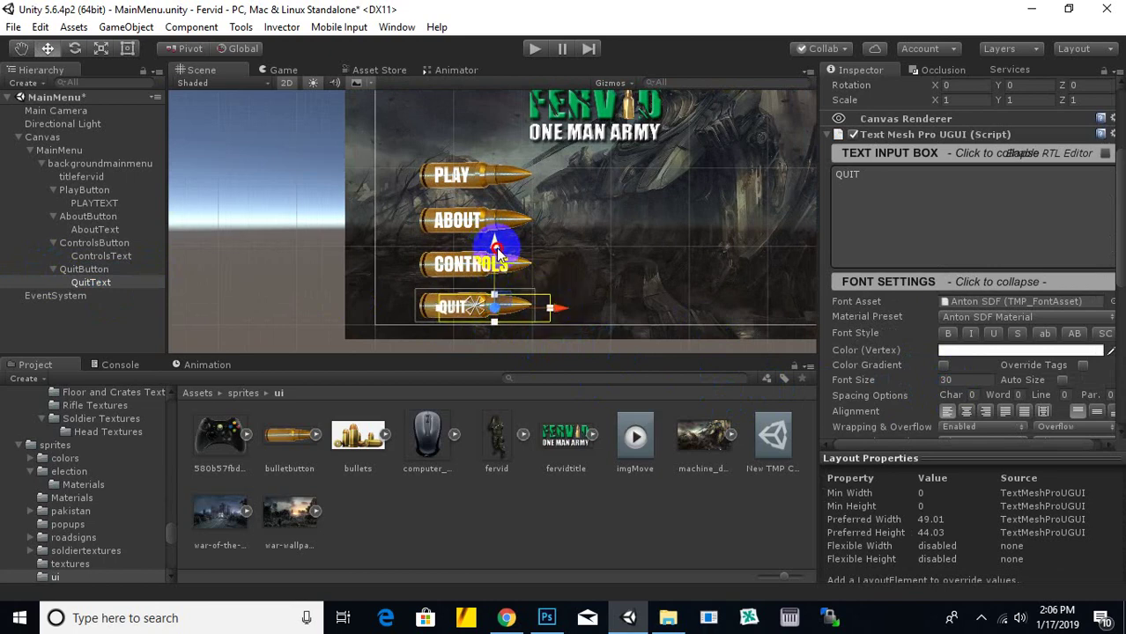
left_click_drag(553, 309, 558, 305)
Step: Set ControlsText's font size to 30 and shift the label left and slightly down onto the bullet's casing
left_click(100, 255)
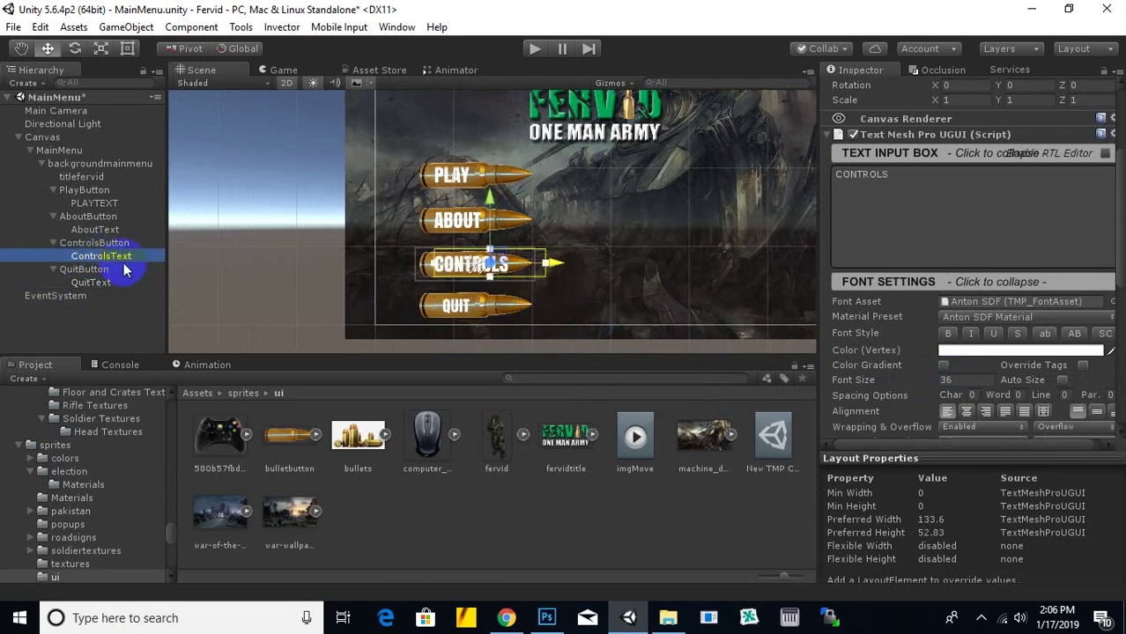
left_click(973, 380)
type("30")
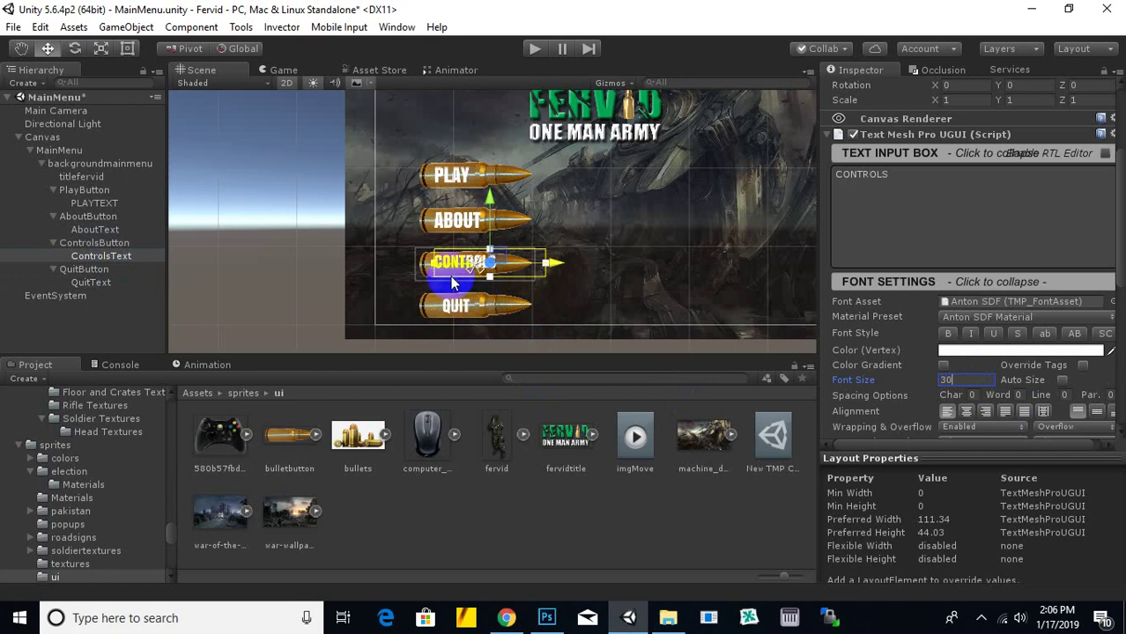
scroll(452, 282, "up", 5)
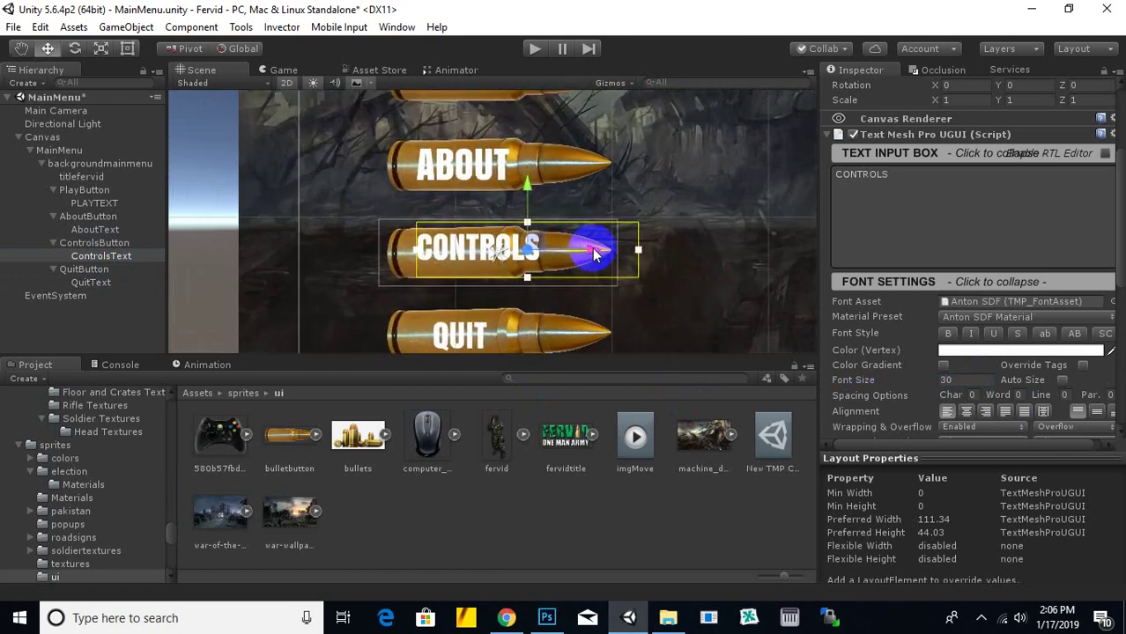
mouse_move(585, 252)
left_mouse_down()
mouse_move(572, 251)
mouse_move(575, 264)
left_mouse_up()
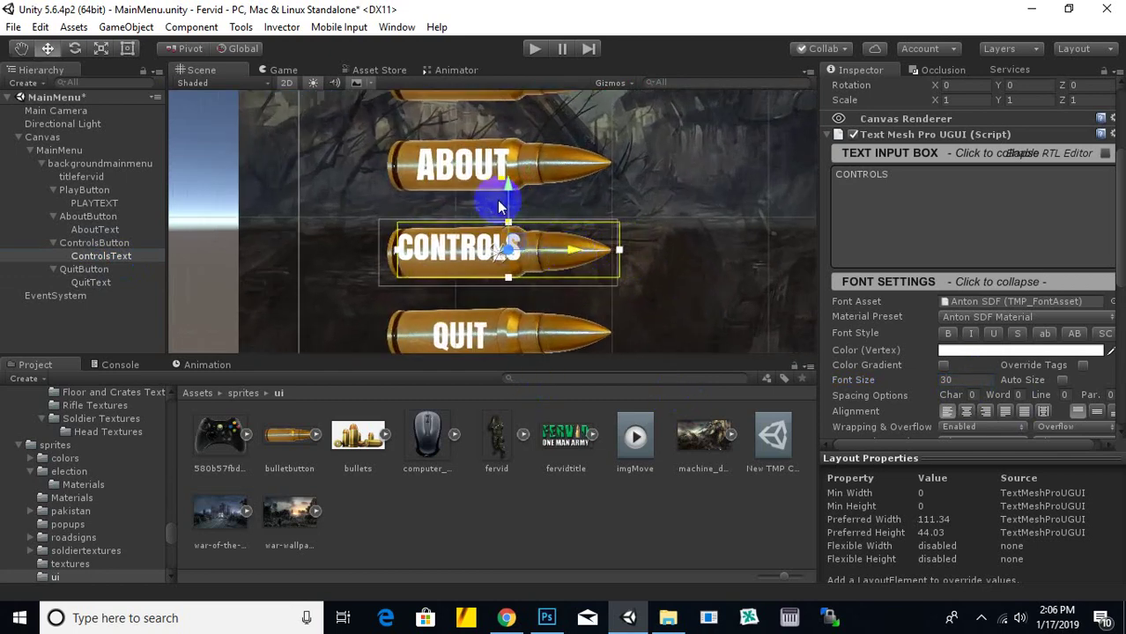
left_click_drag(507, 197, 503, 188)
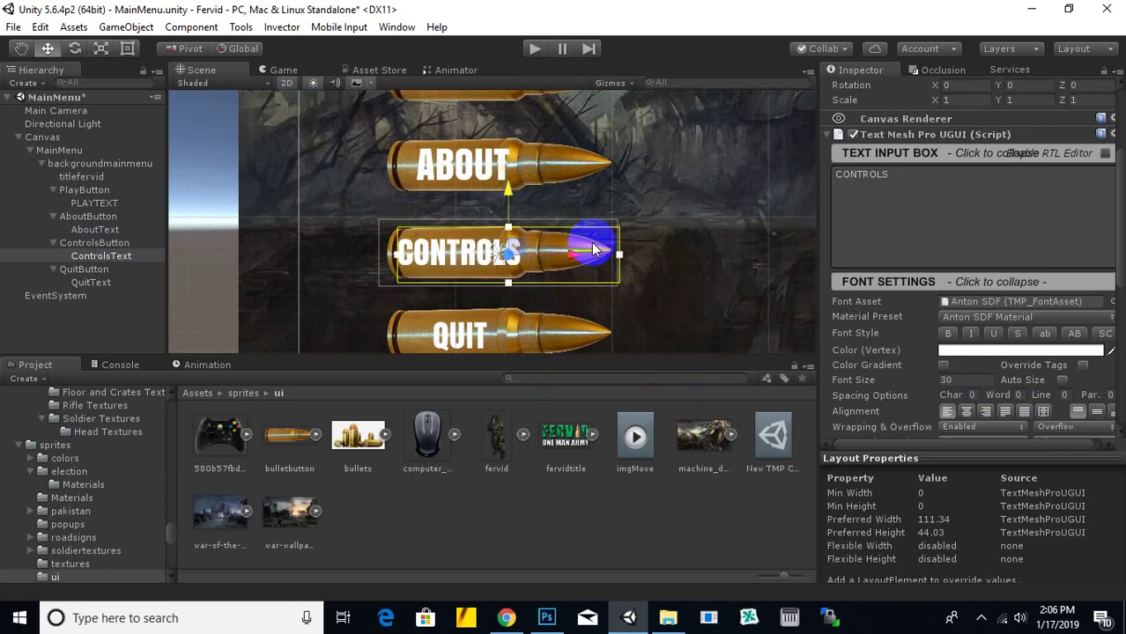
left_click_drag(573, 253, 578, 258)
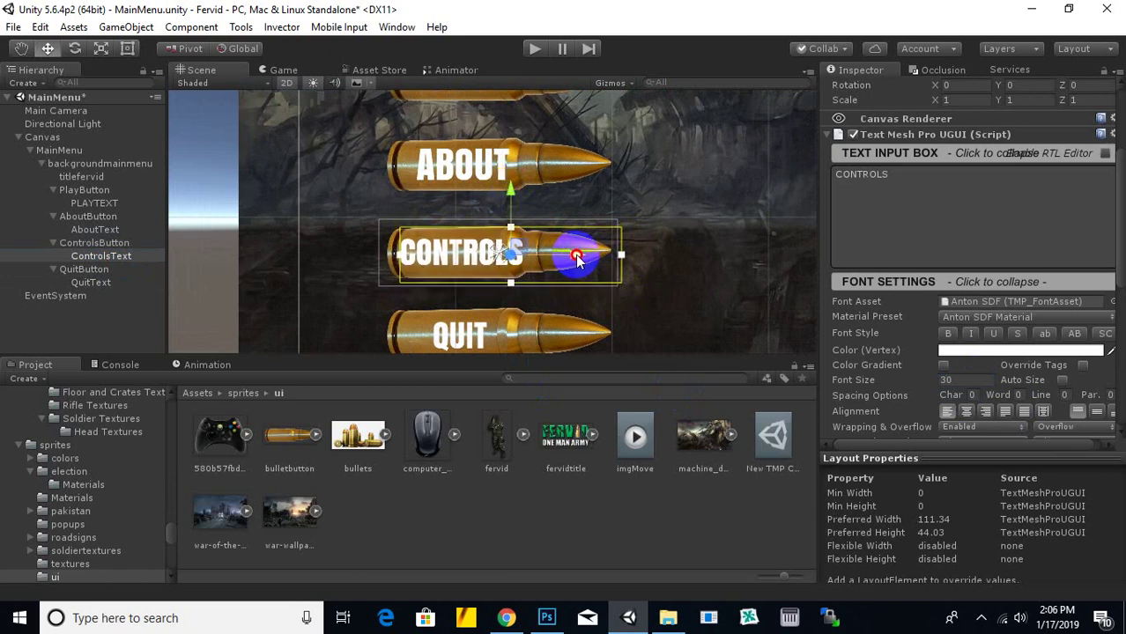
scroll(675, 255, "down", 1)
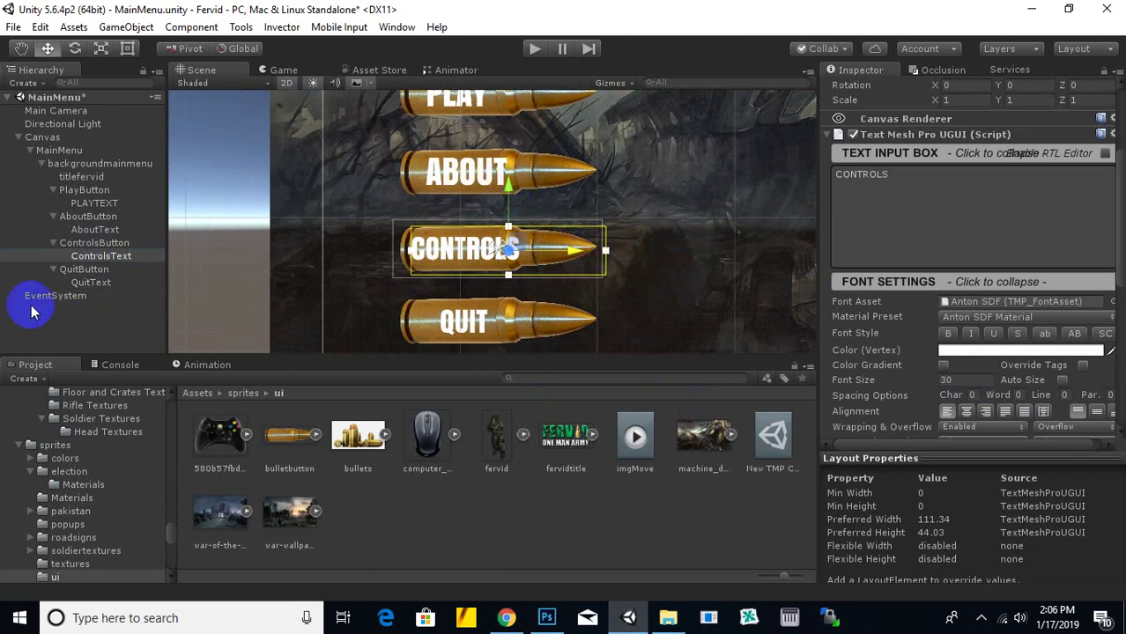
Step: Set AboutText's font size to 30 and nudge the label slightly down to centre it vertically on its bullet
left_click(84, 230)
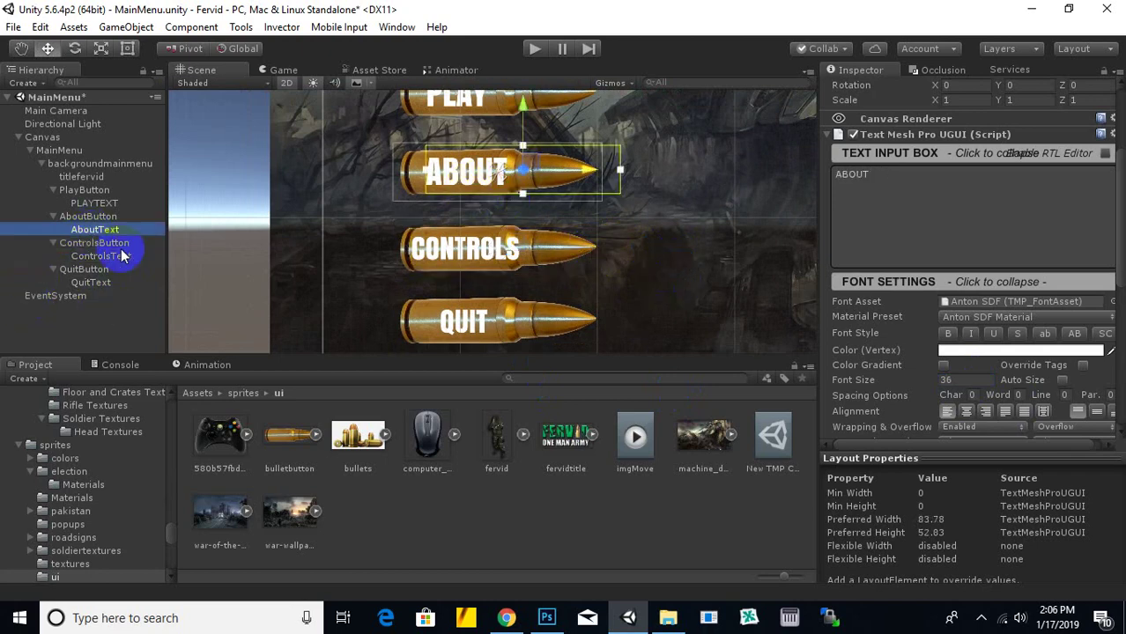
left_click(970, 378)
type("3")
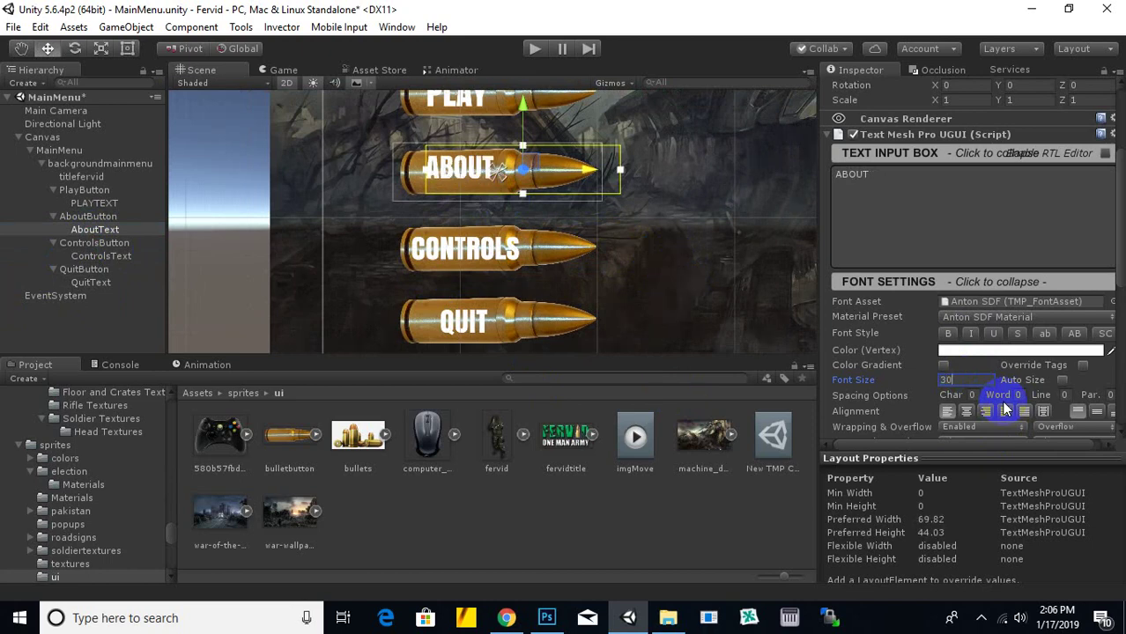
left_click(518, 116)
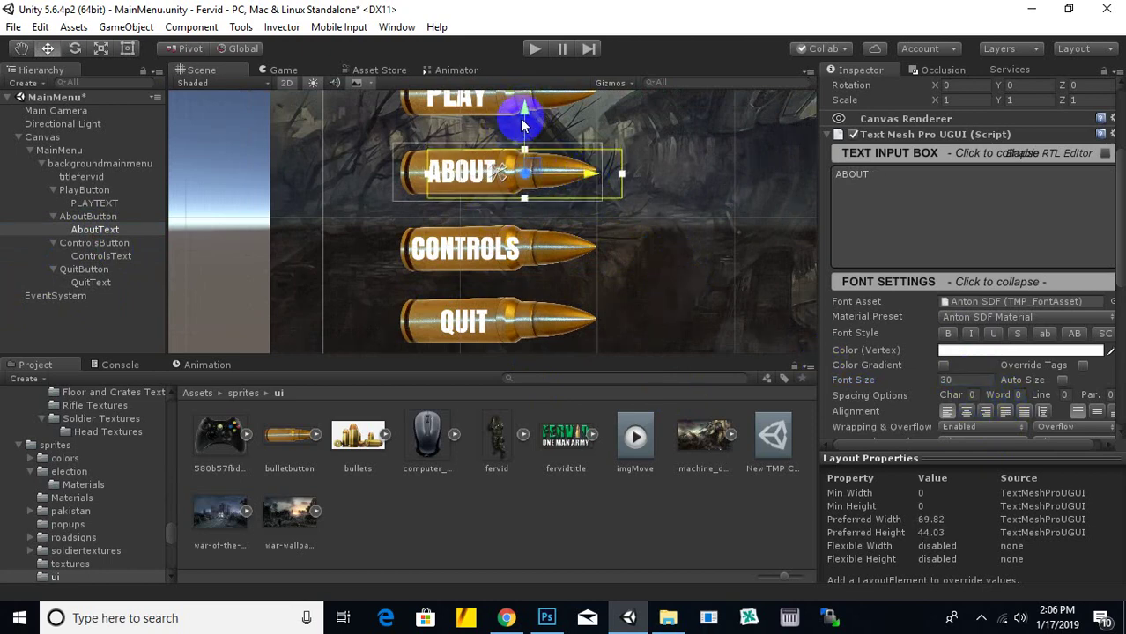
Step: Set the font size of PLAYTEXT to 30
middle_click_drag(649, 182, 658, 214)
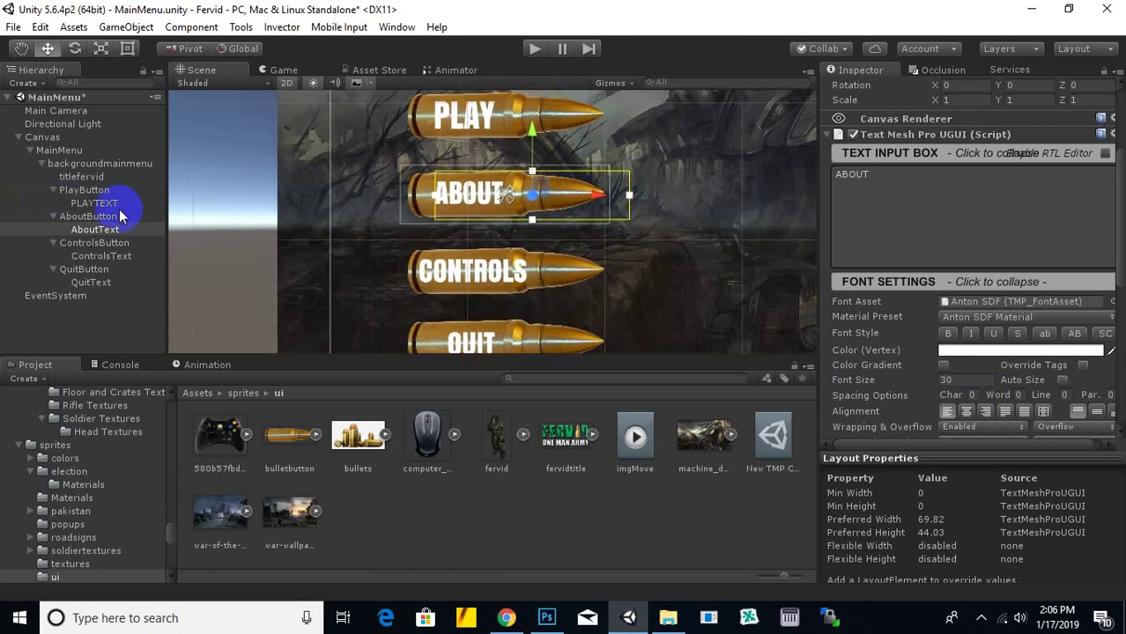
left_click(114, 204)
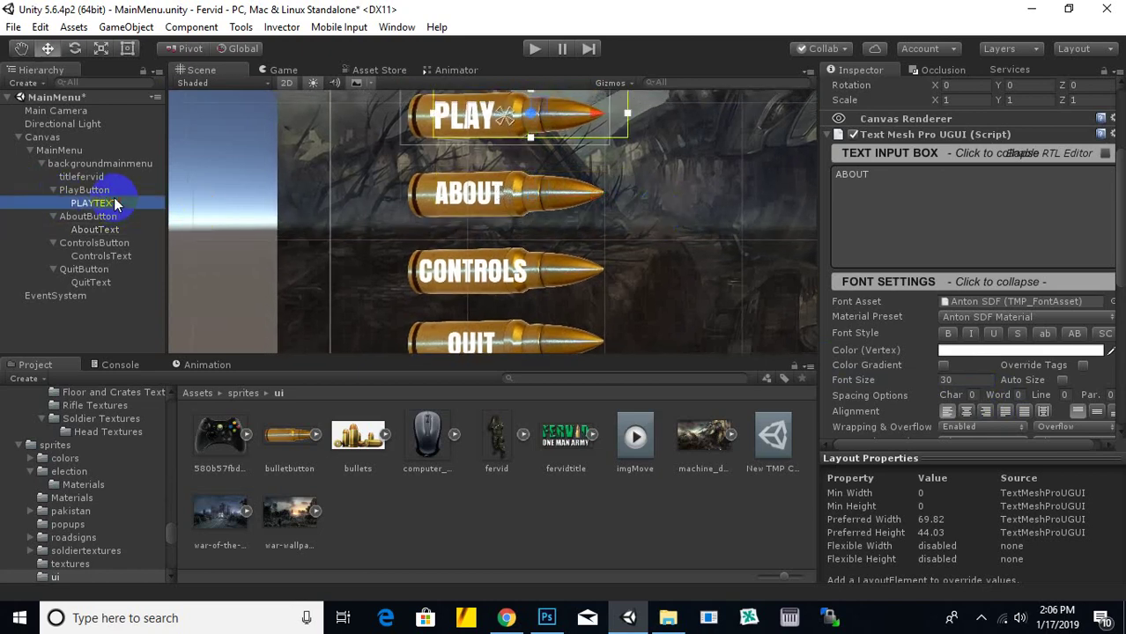
left_click(966, 380)
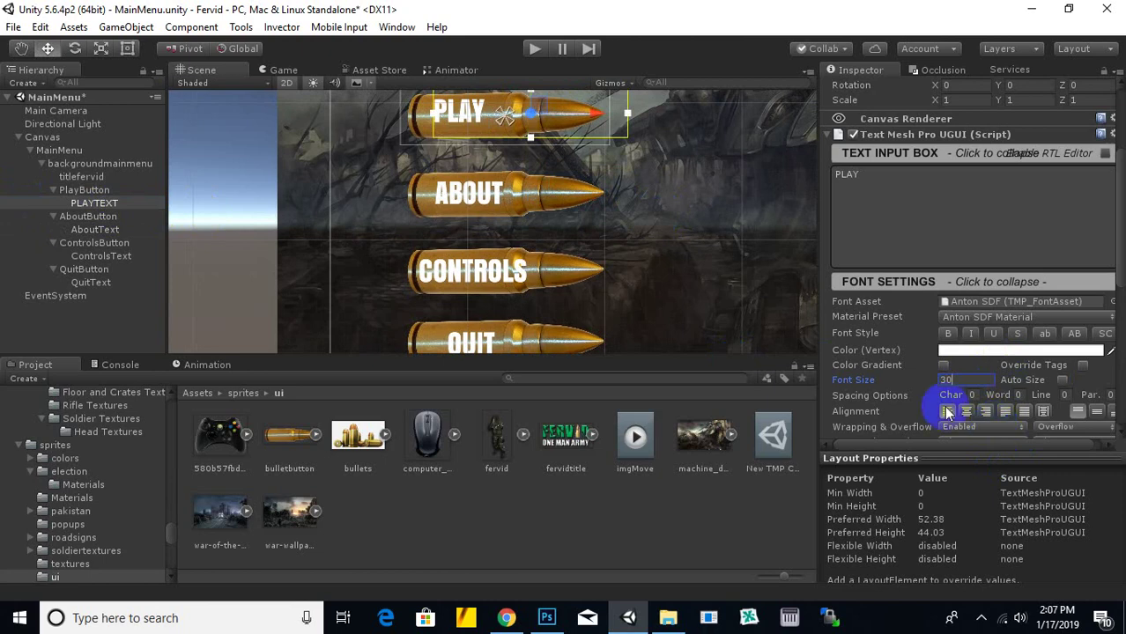
Step: Nudge PLAYTEXT slightly right and down so the label sits centred on the Play bullet's casing
scroll(556, 122, "down", 2)
left_click_drag(591, 155, 596, 152)
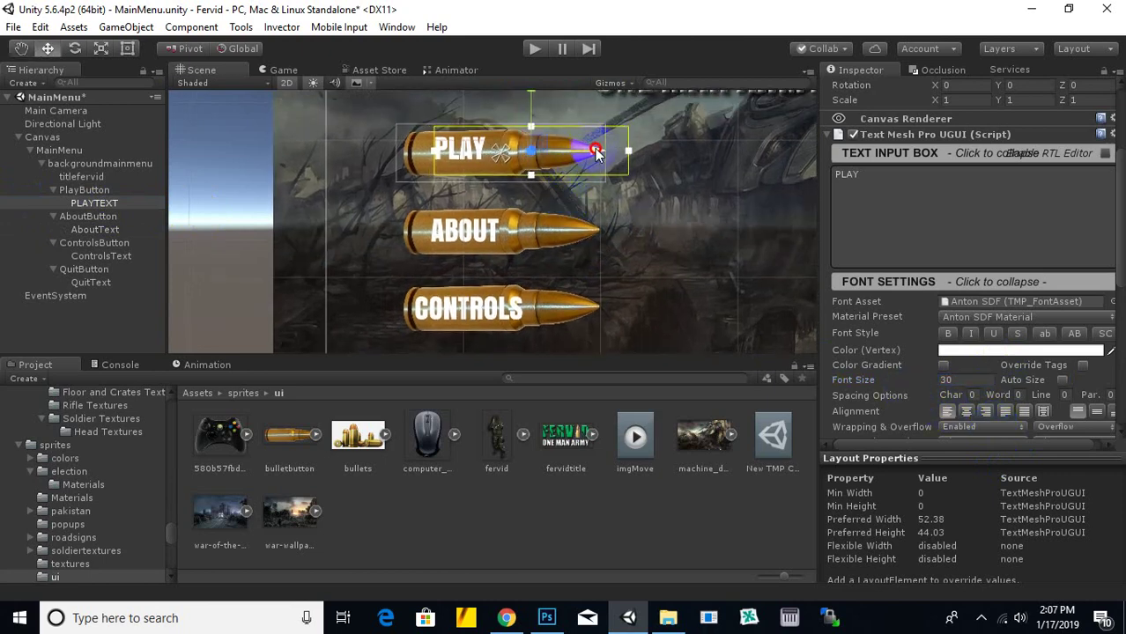
left_click_drag(535, 113, 533, 115)
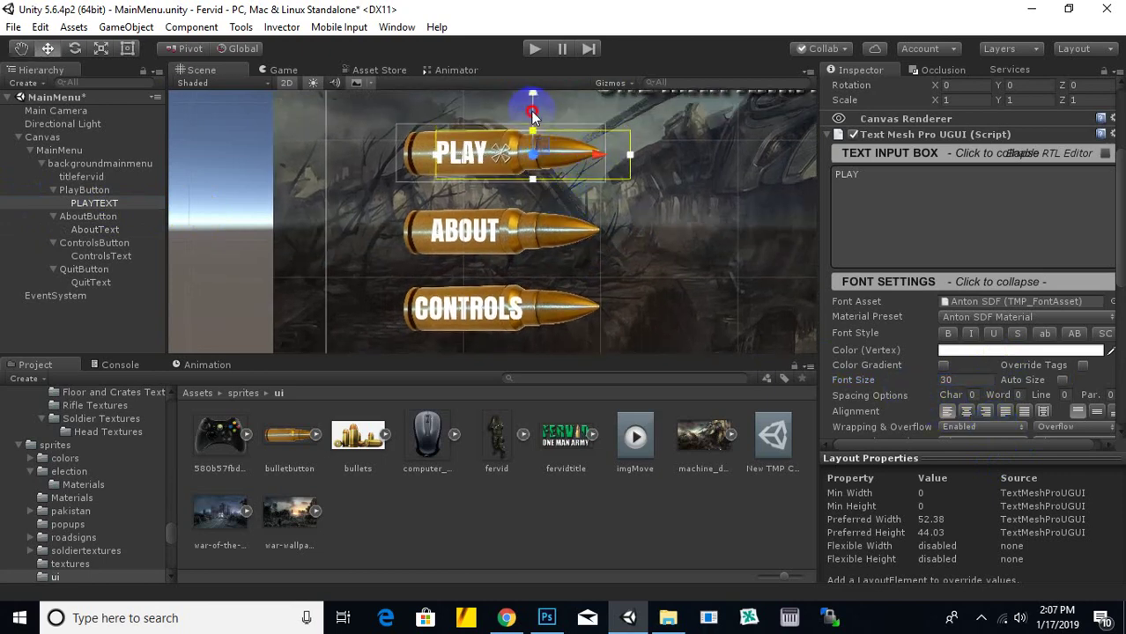
Step: Run the MainMenu scene in play mode to check the four bullet buttons and labels, and stop the preview
scroll(575, 225, "down", 2)
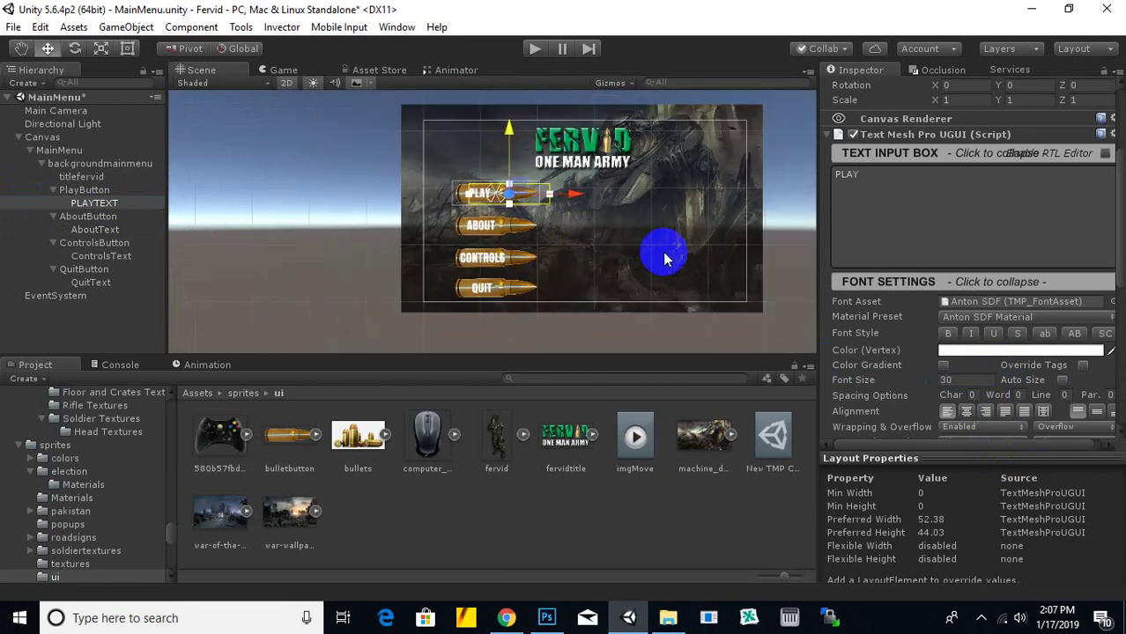
scroll(617, 251, "down", 1)
left_click(334, 264)
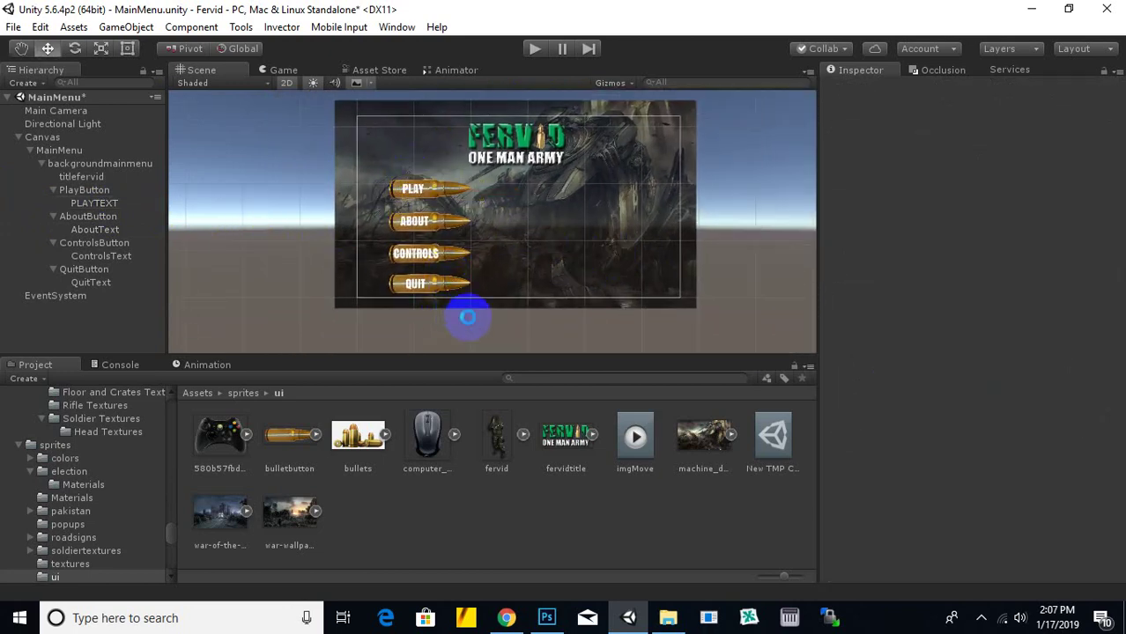
left_click(537, 50)
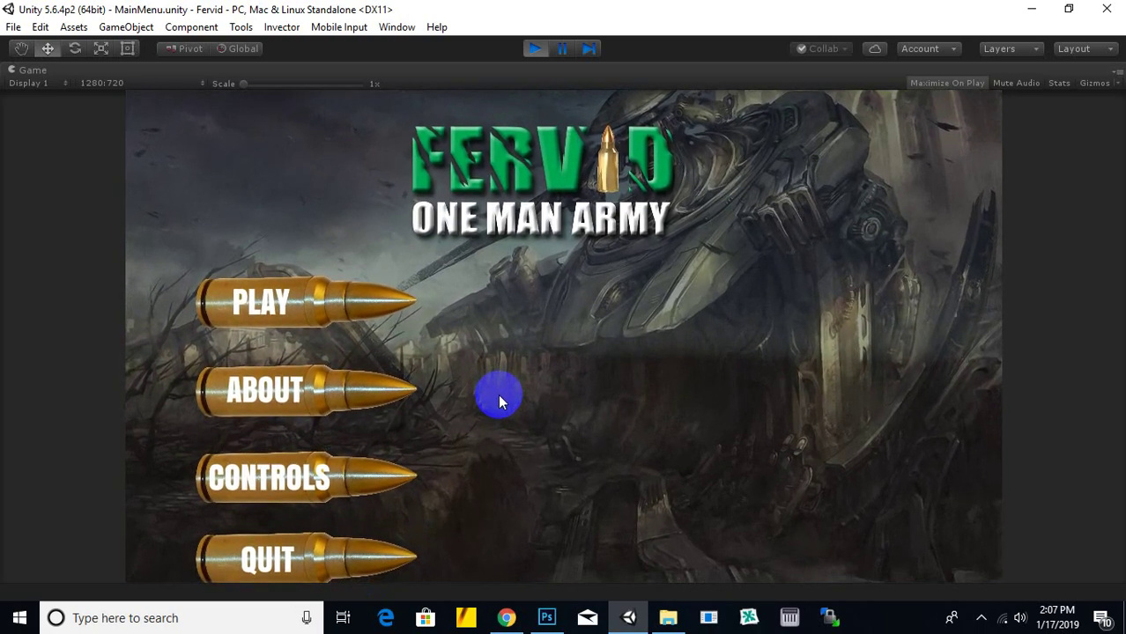
left_click(532, 51)
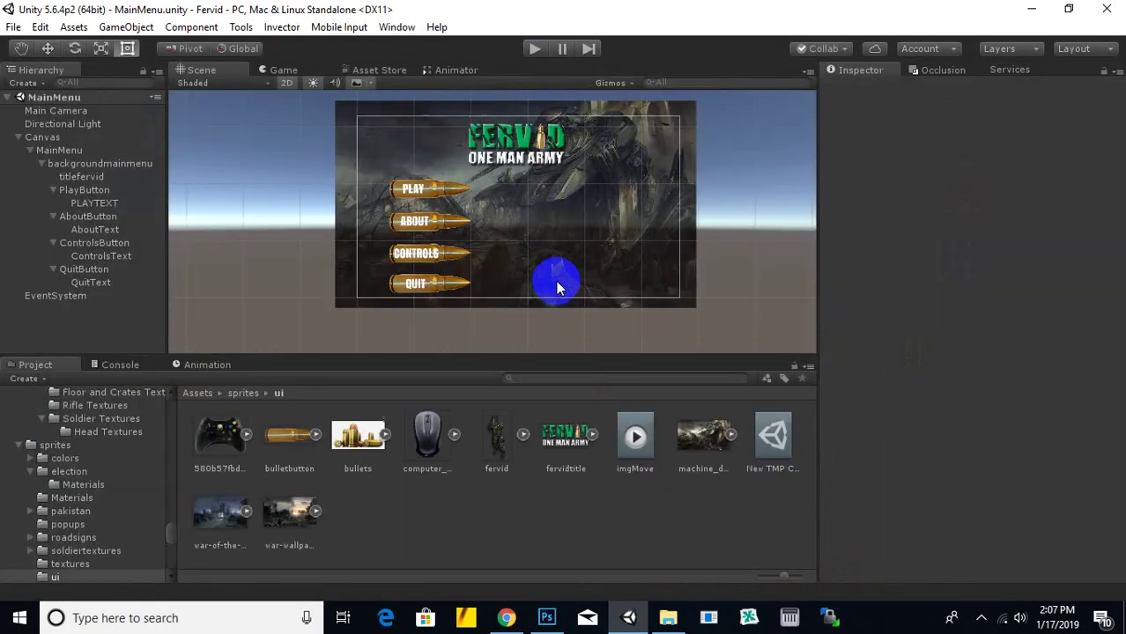
Step: Set PlayButton's Normal Color to the grey 909090FF and copy its hex code
left_click(467, 201)
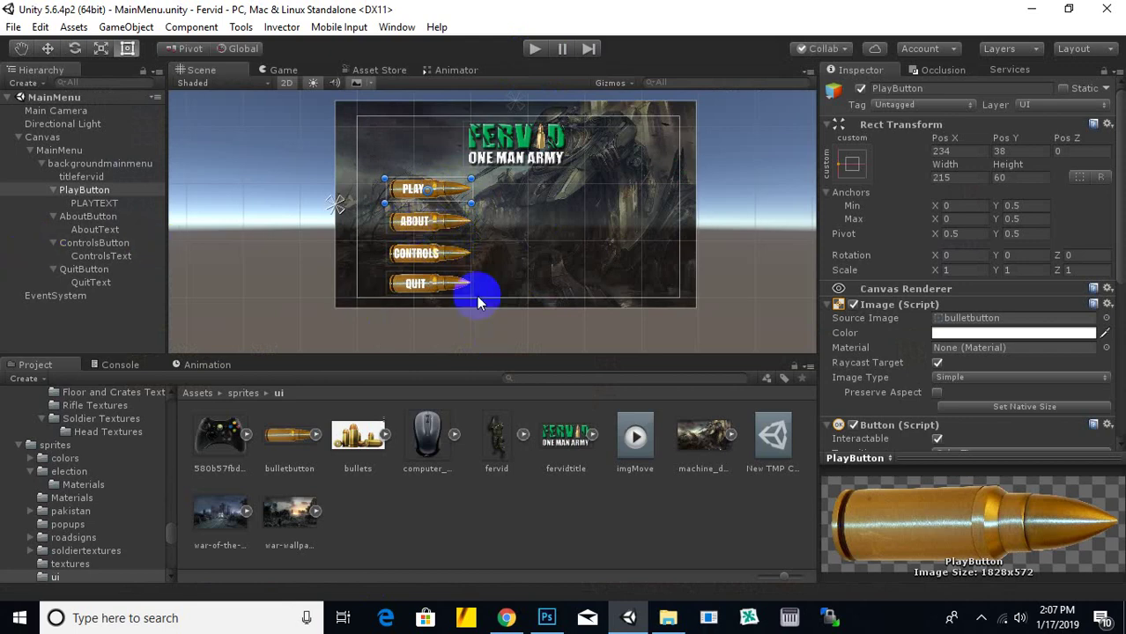
scroll(476, 295, "up", 3)
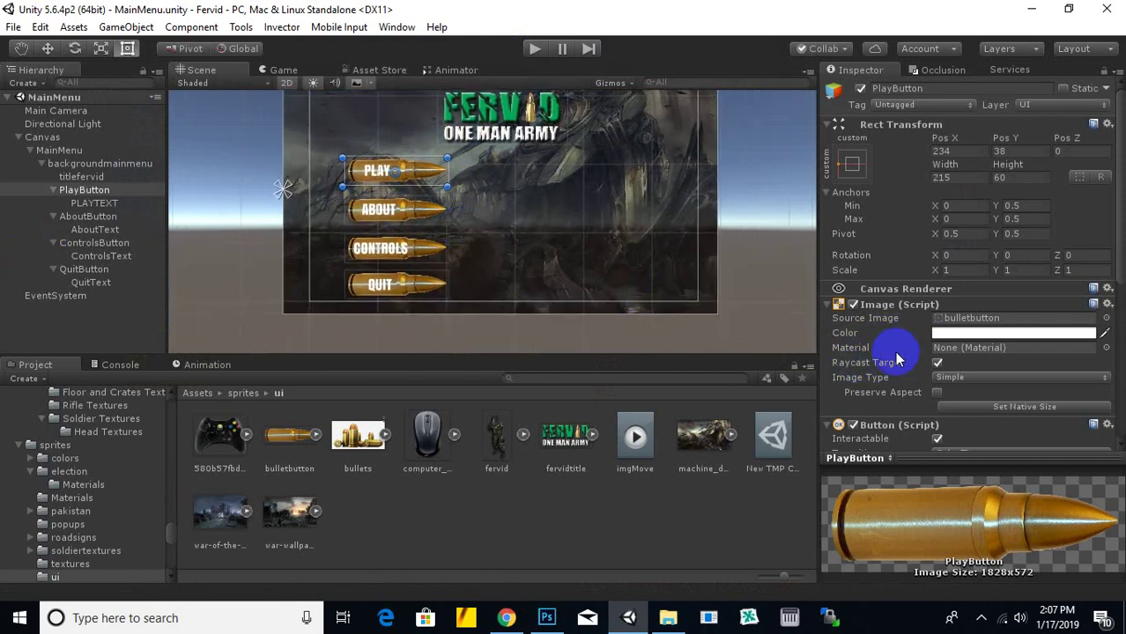
scroll(897, 358, "down", 5)
scroll(492, 190, "up", 1)
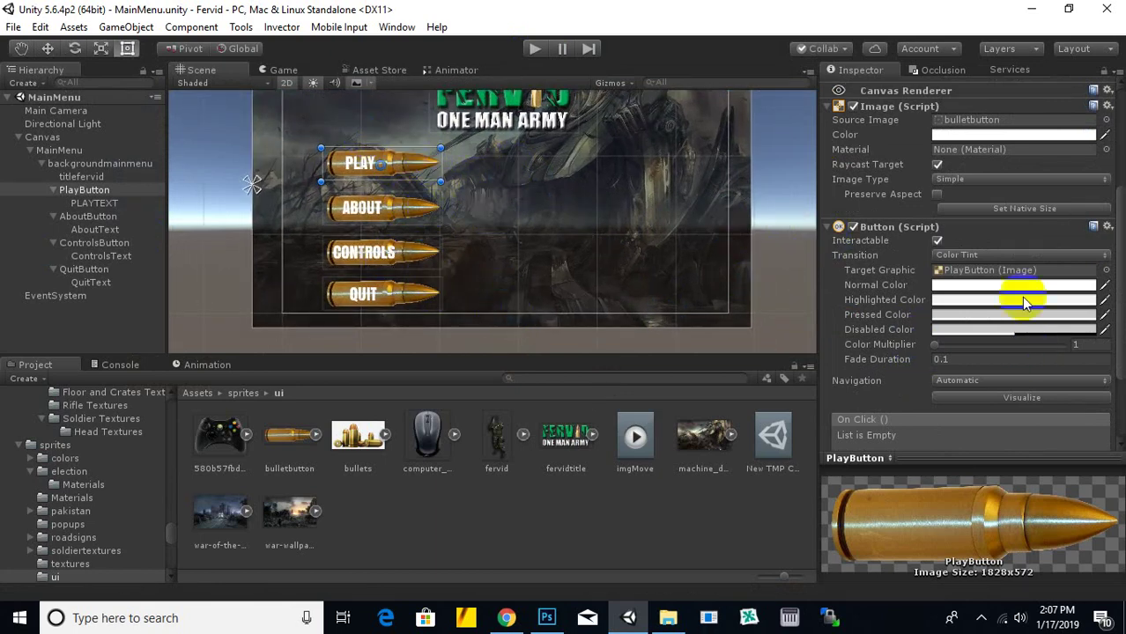
left_click(965, 285)
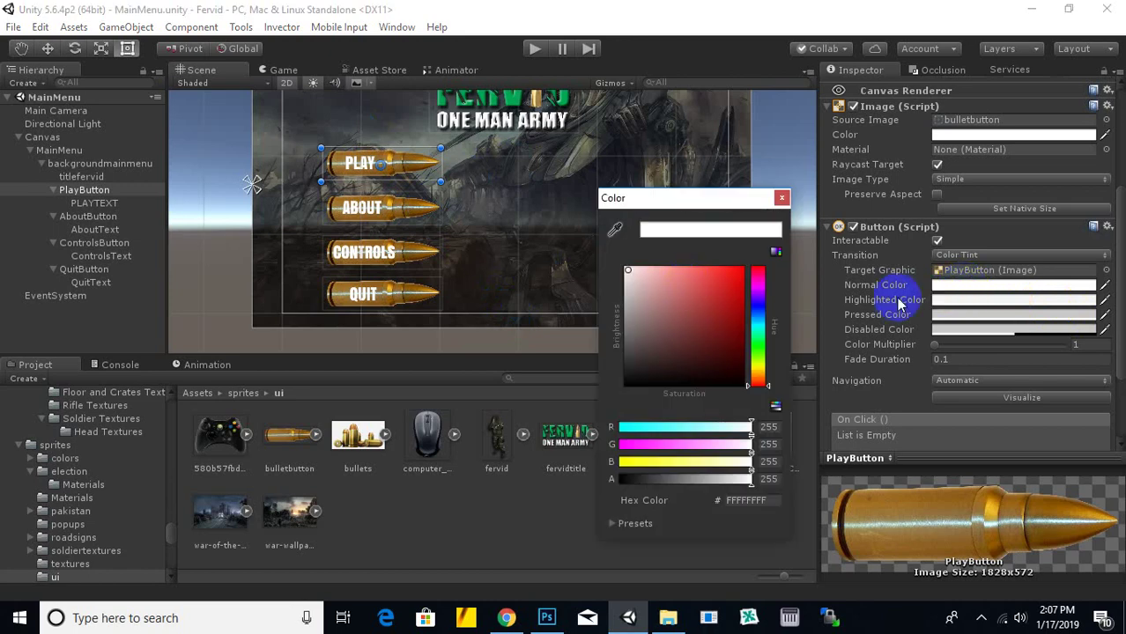
left_click(938, 289)
left_click_drag(628, 293, 597, 320)
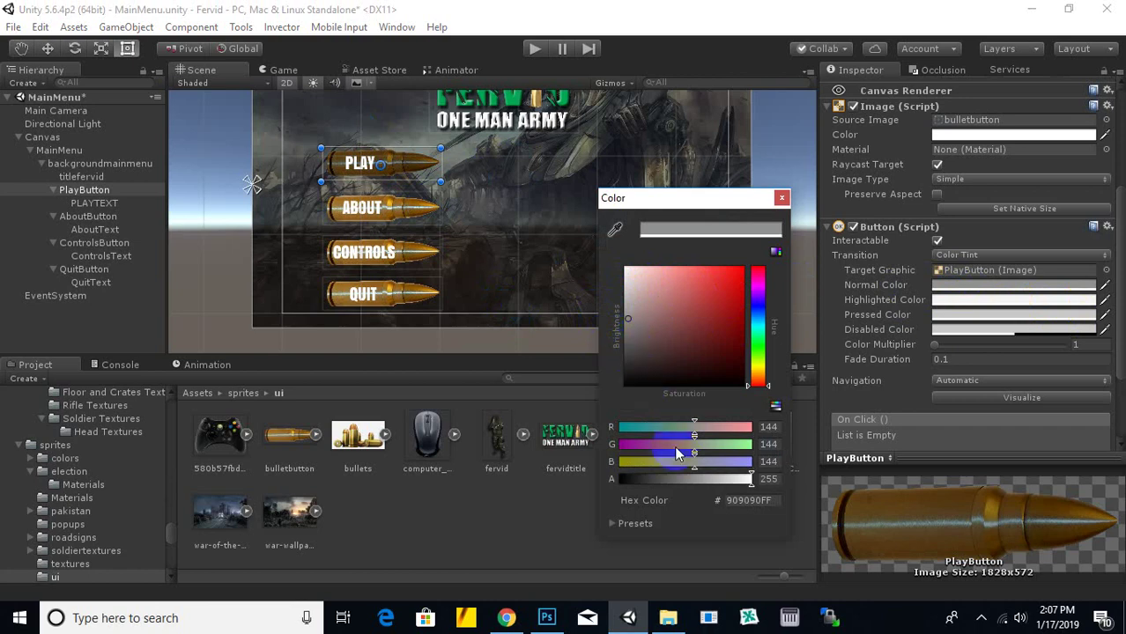
left_click_drag(730, 499, 764, 502)
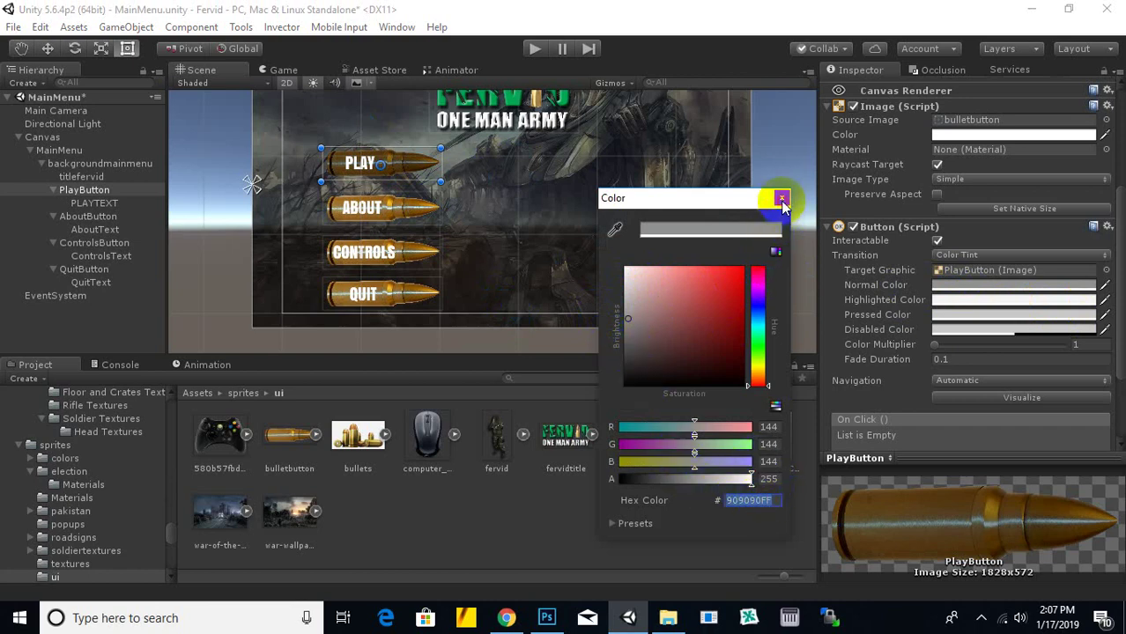
left_click(782, 199)
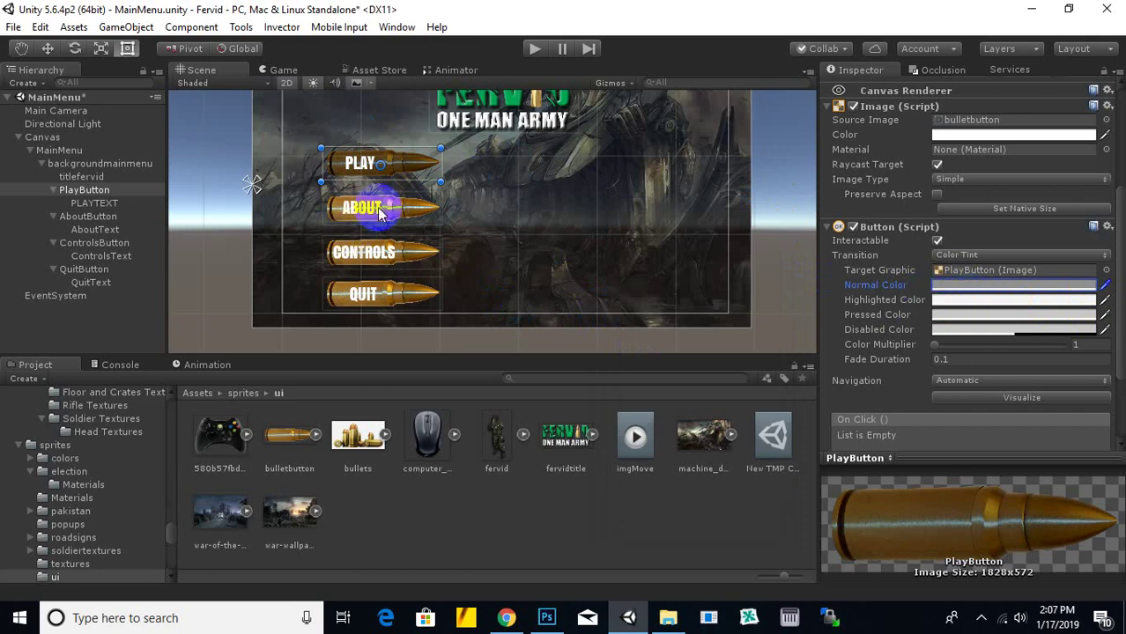
Step: Apply the grey hex code 909090FF as the Normal Color of both AboutButton and ControlsButton
left_click(89, 217)
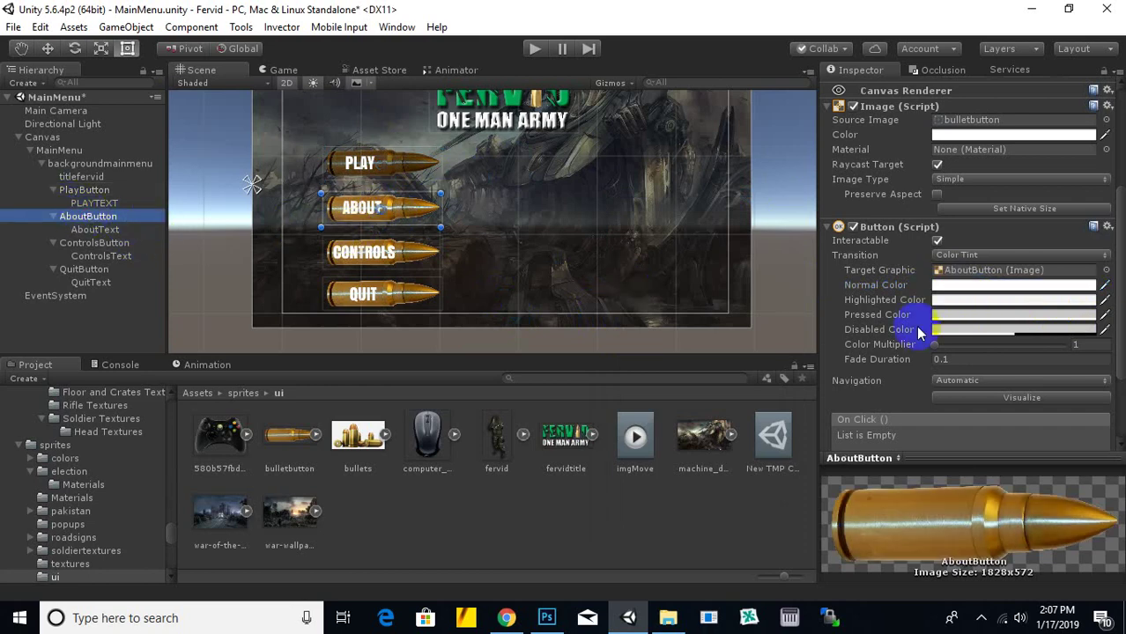
left_click(970, 287)
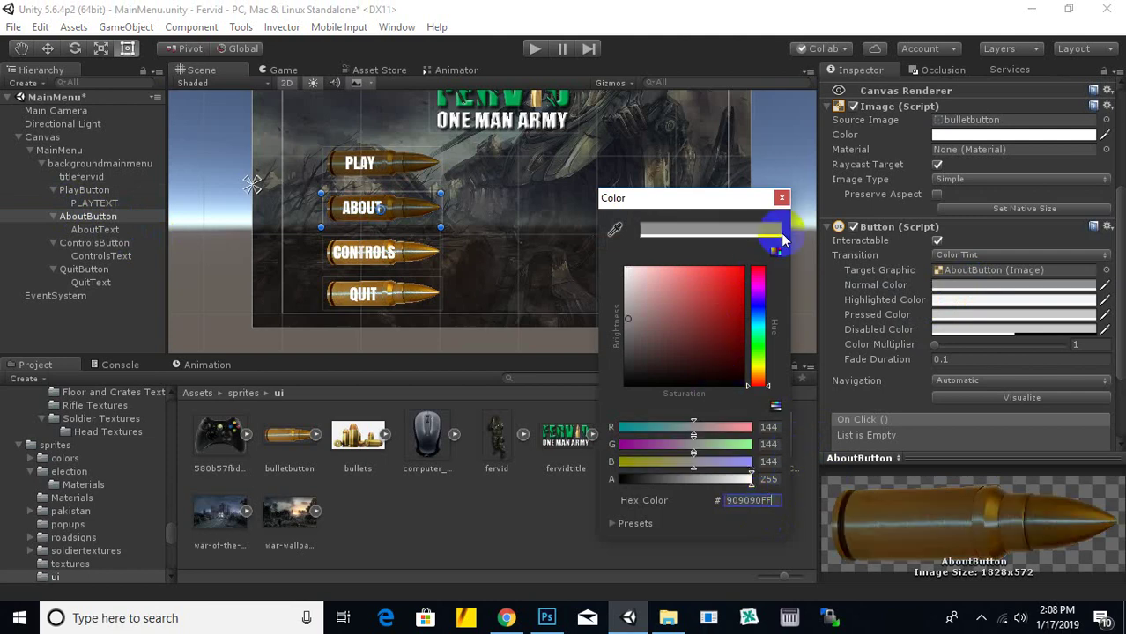
left_click(782, 198)
left_click(94, 244)
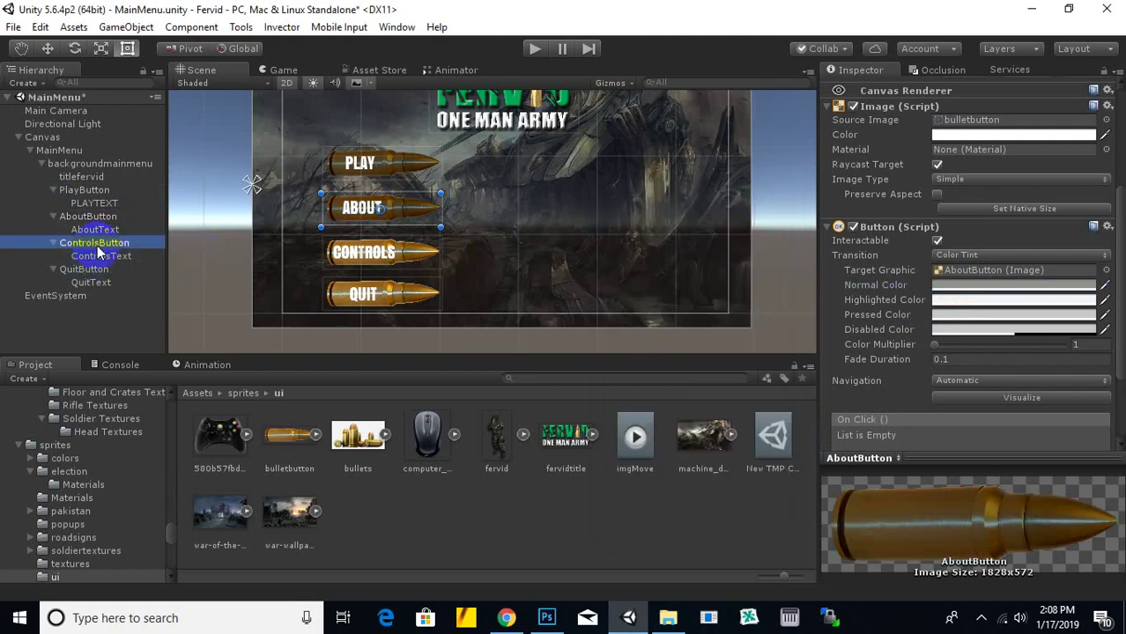
left_click(984, 300)
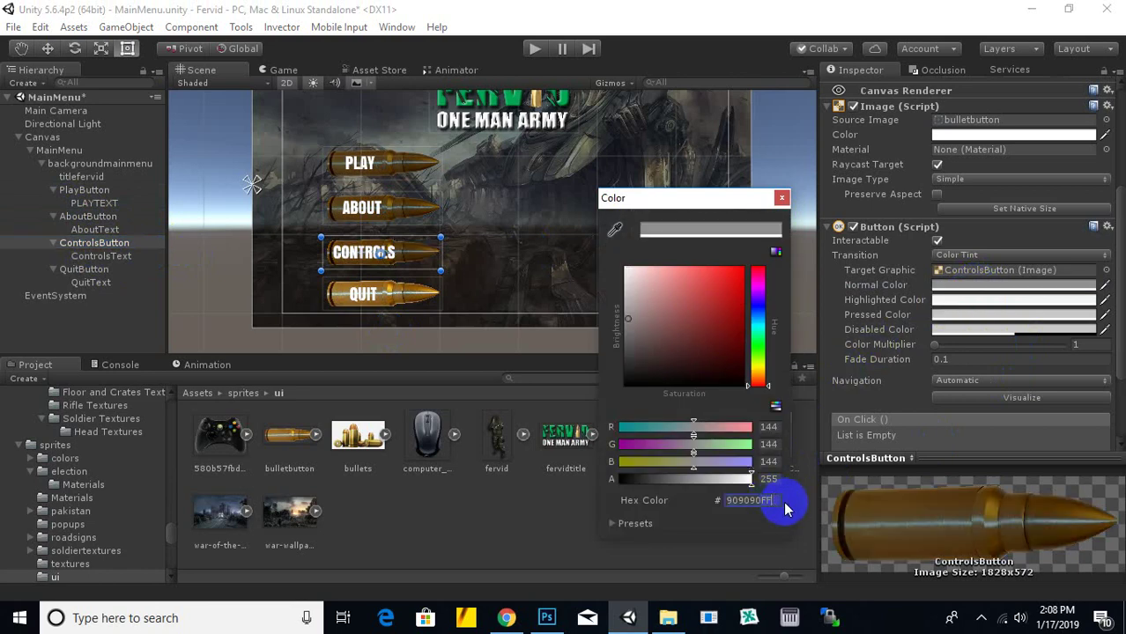
Step: Set QuitButton's Normal Color to the same grey, hex 909090FF
left_click(95, 278)
left_click(92, 270)
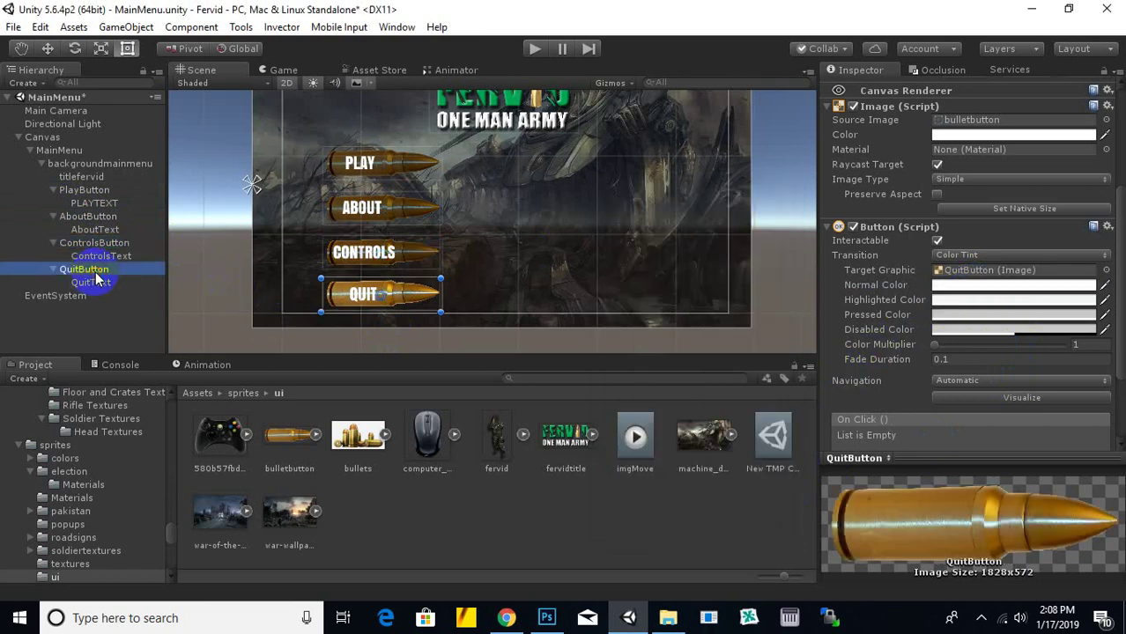
left_click(941, 286)
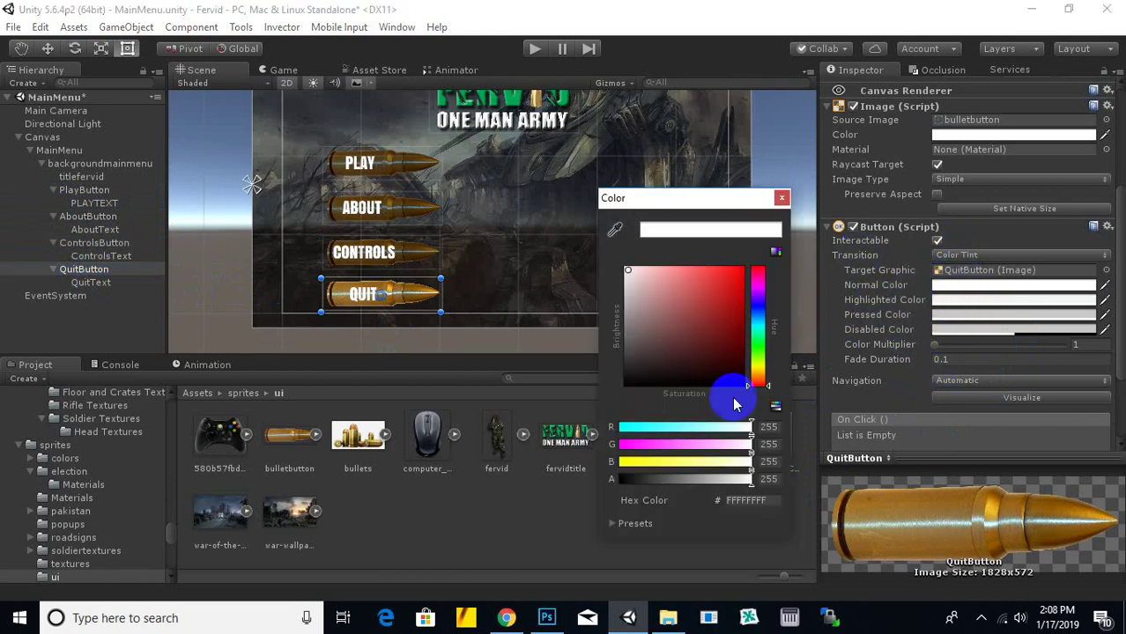
left_click(745, 499)
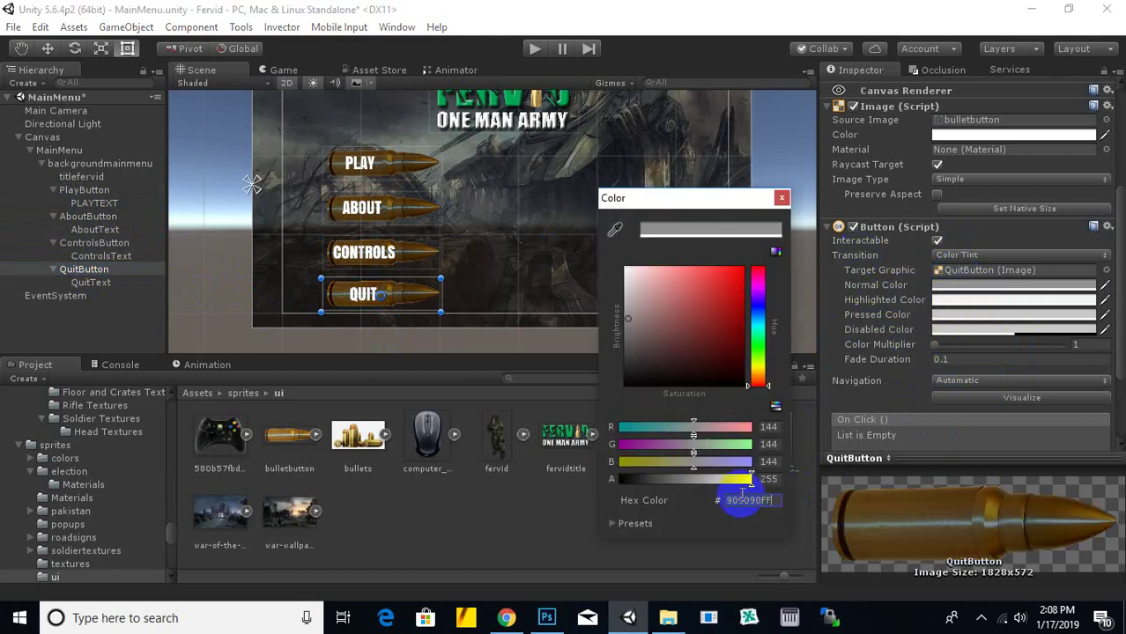
left_click(780, 198)
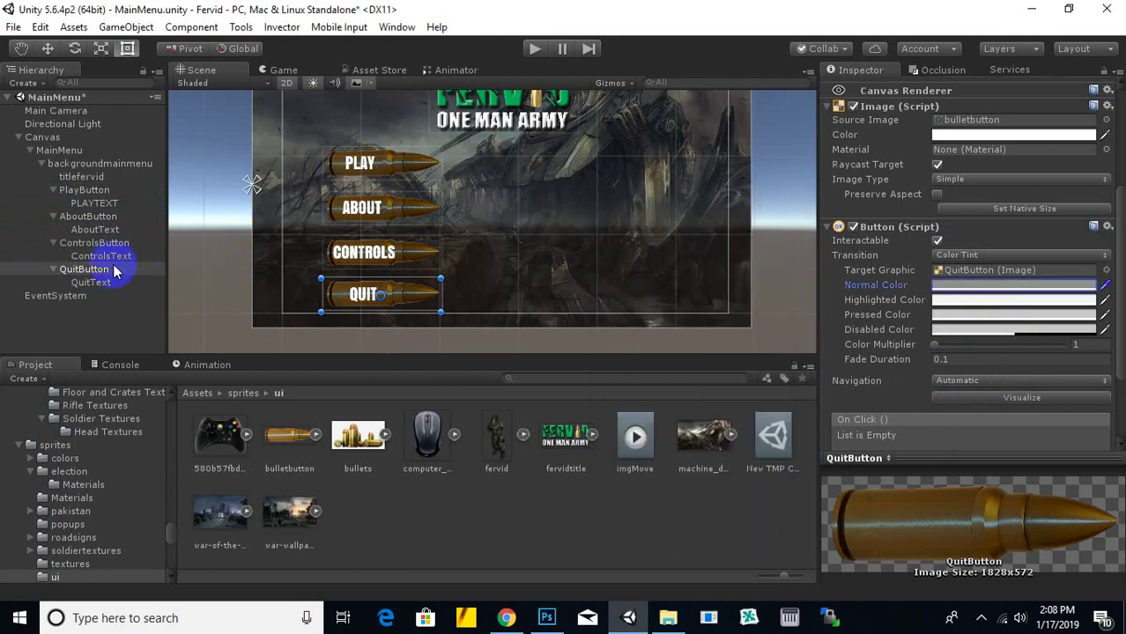
Step: Set PlayButton's Highlighted Color to a dark red, hex 981D1DFF
left_click(85, 191)
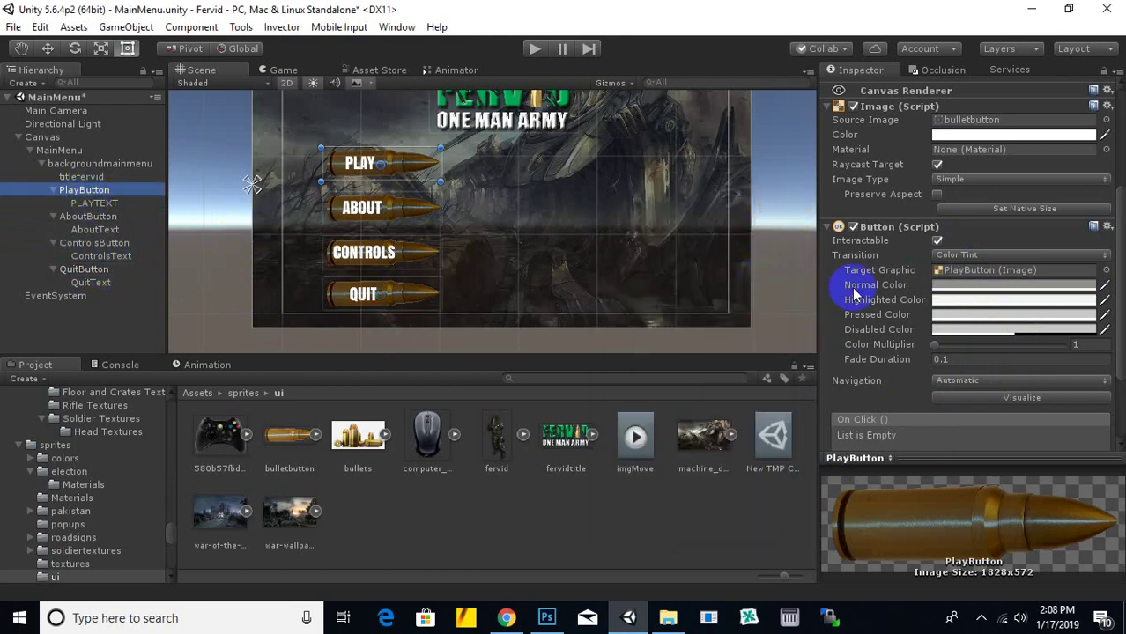
left_click(945, 300)
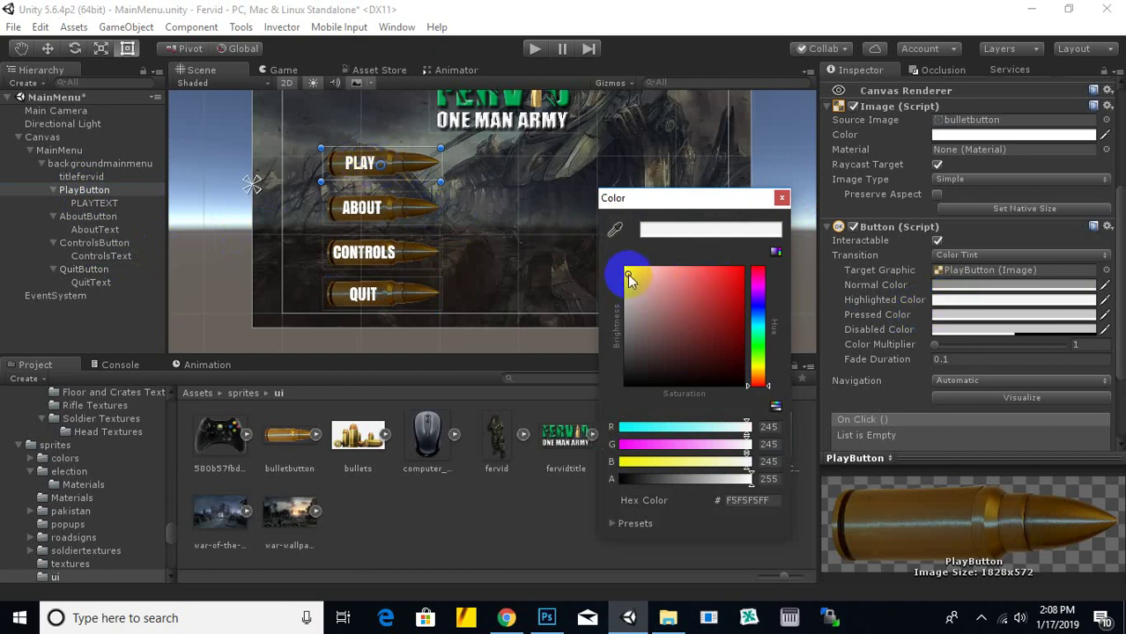
left_click_drag(628, 274, 717, 321)
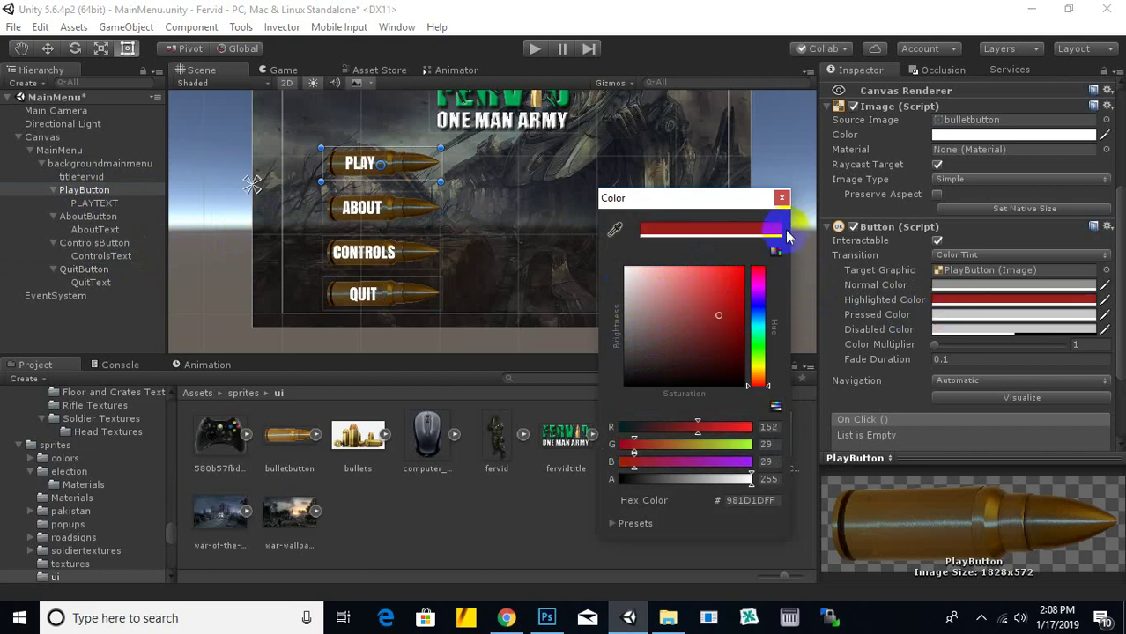
left_click(785, 202)
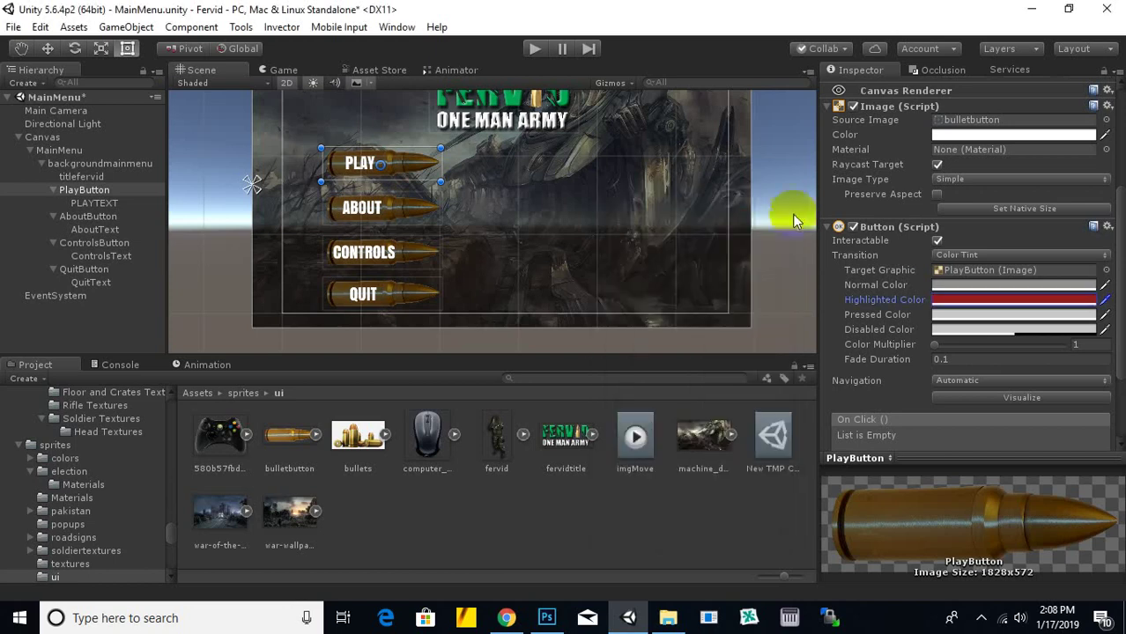
Step: Set PlayButton's Pressed Color to black, hex 000000FF
left_click(964, 314)
left_click_drag(733, 357, 775, 359)
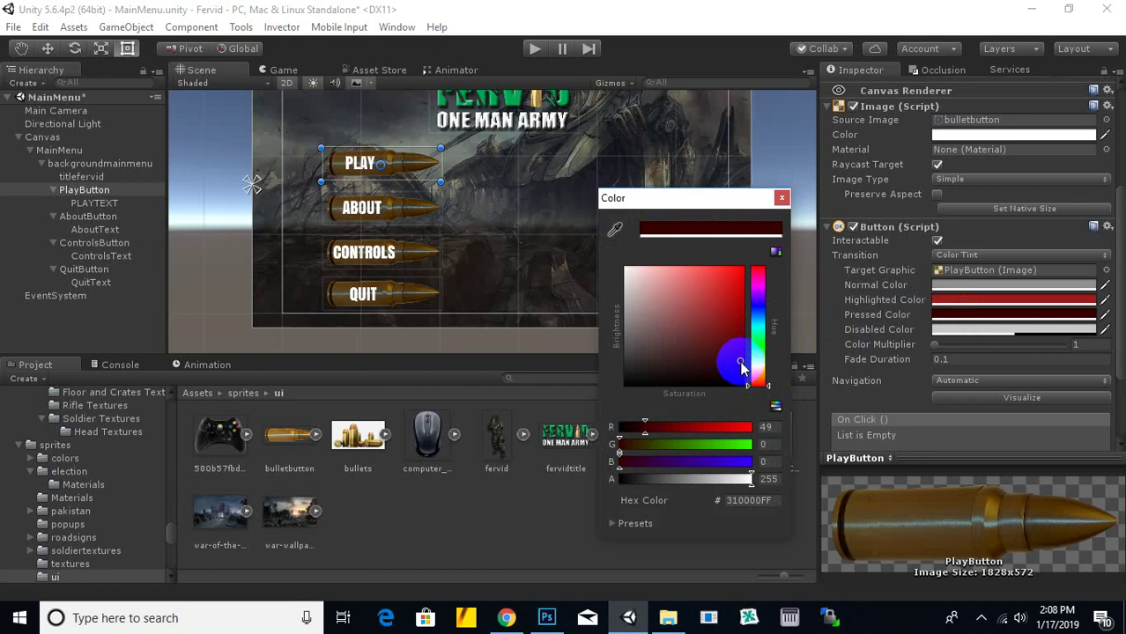
left_click_drag(742, 362, 747, 385)
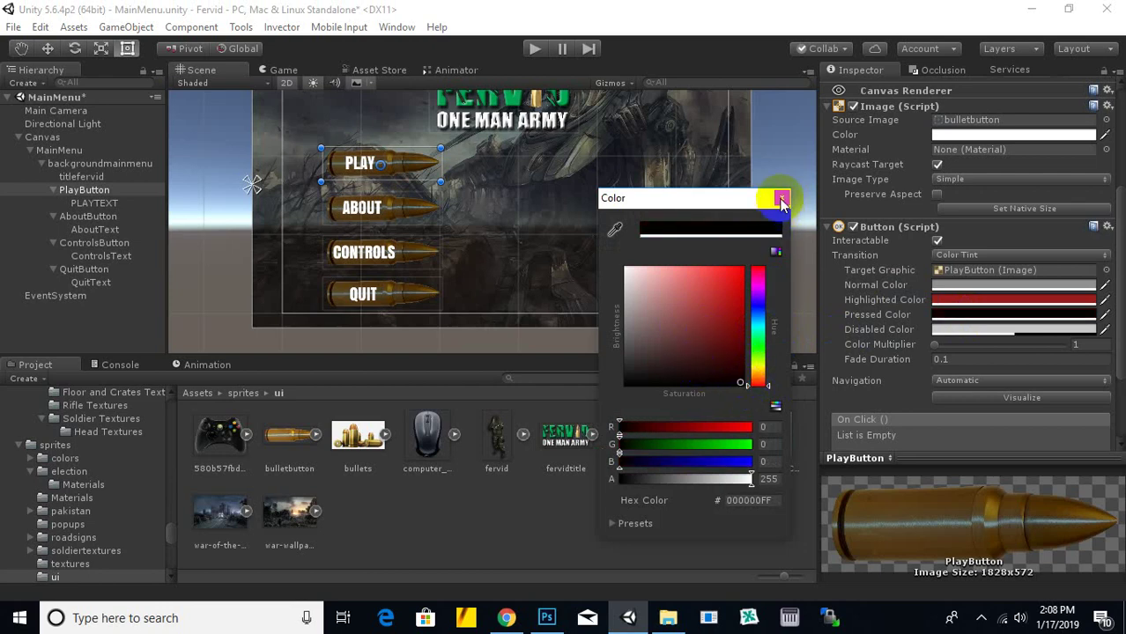
left_click(780, 200)
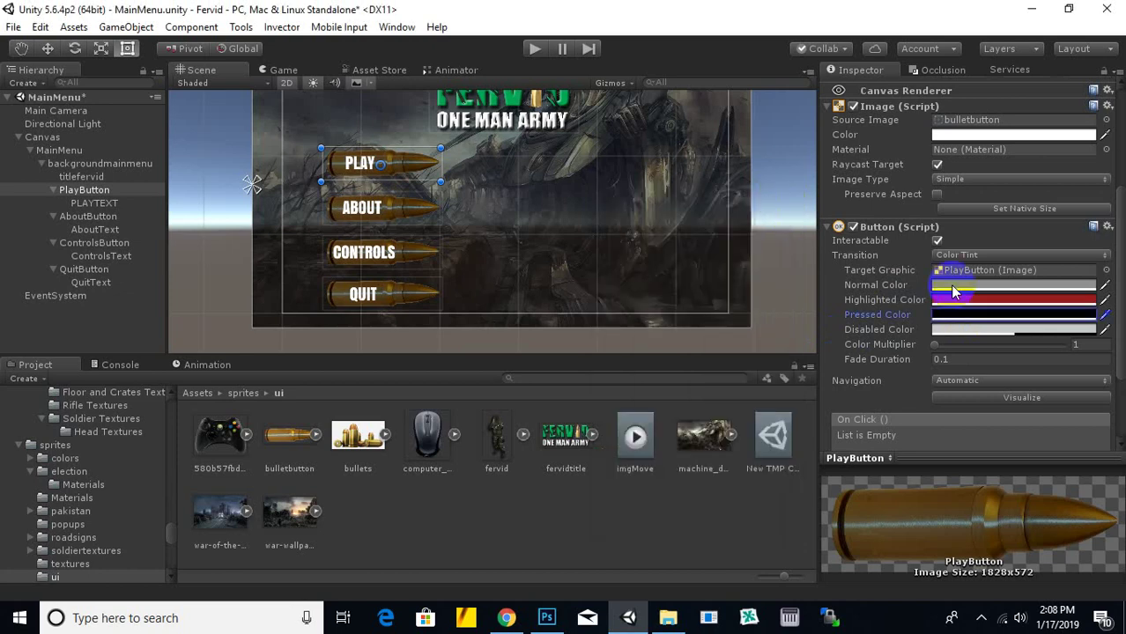
Step: Copy the hex code of PlayButton's Highlighted Color and apply it, 981D1DFF, as AboutButton's Highlighted Color
left_click(1032, 301)
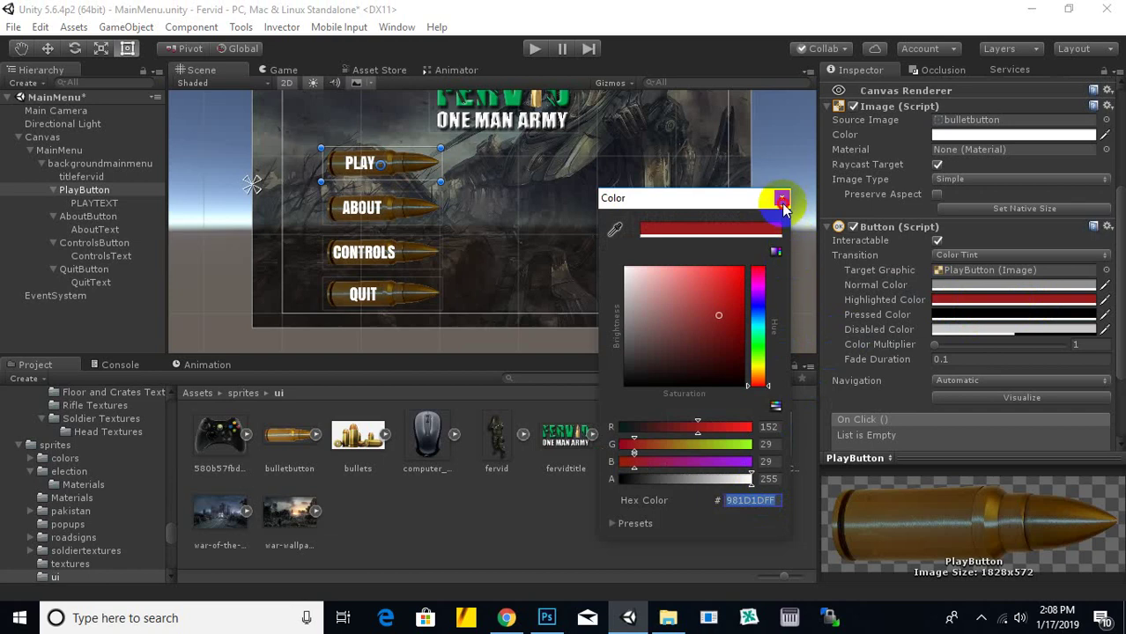
left_click(782, 199)
left_click(90, 219)
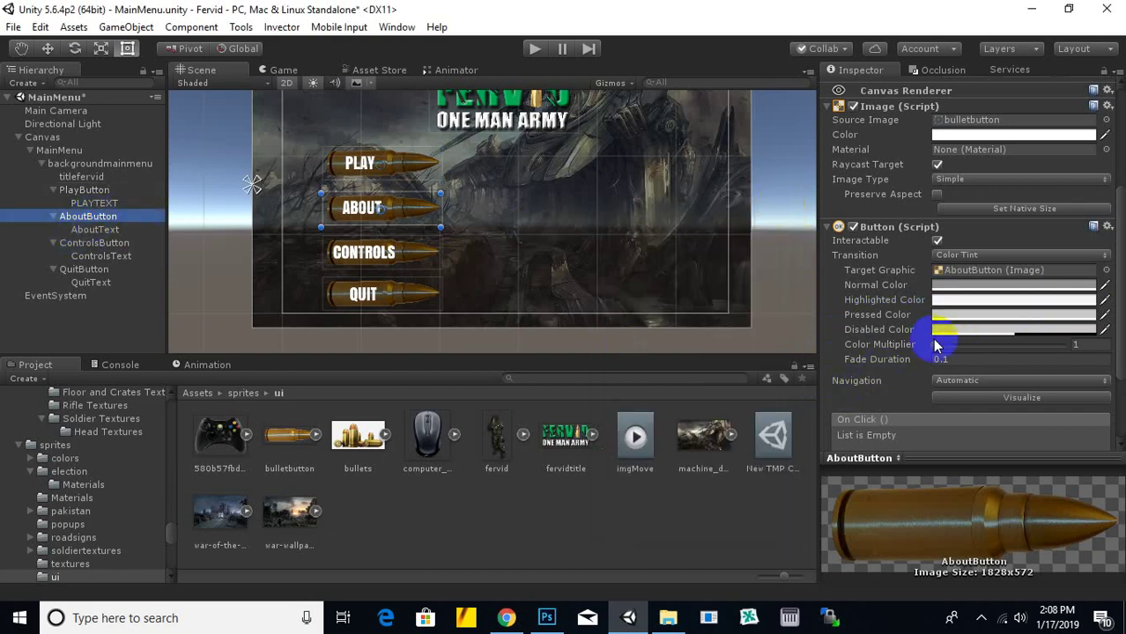
left_click(969, 299)
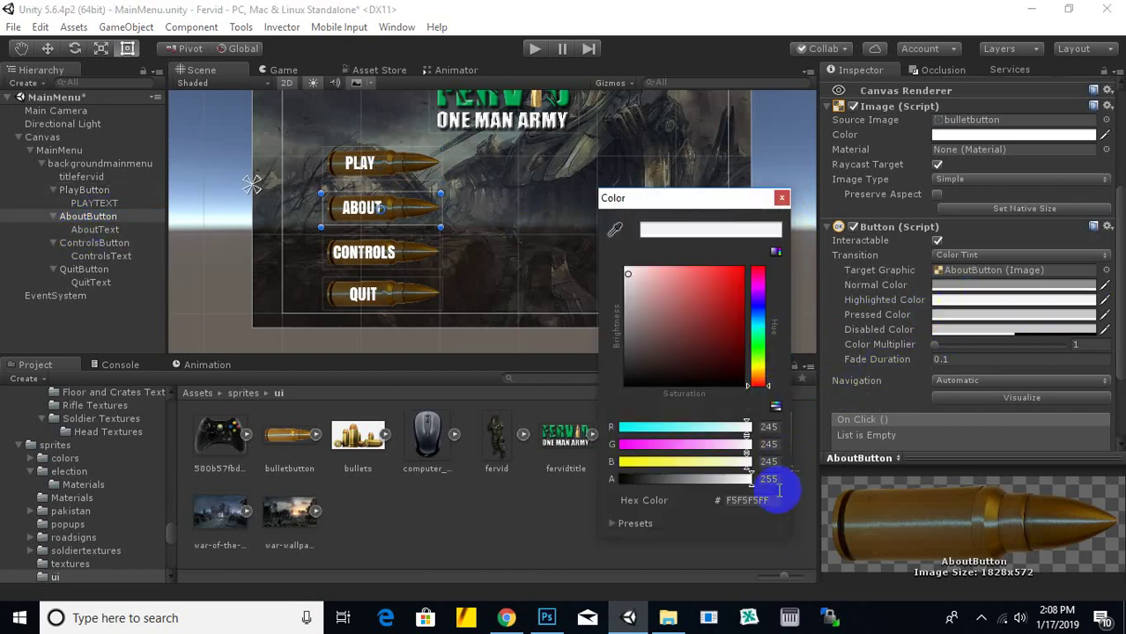
left_click(745, 386)
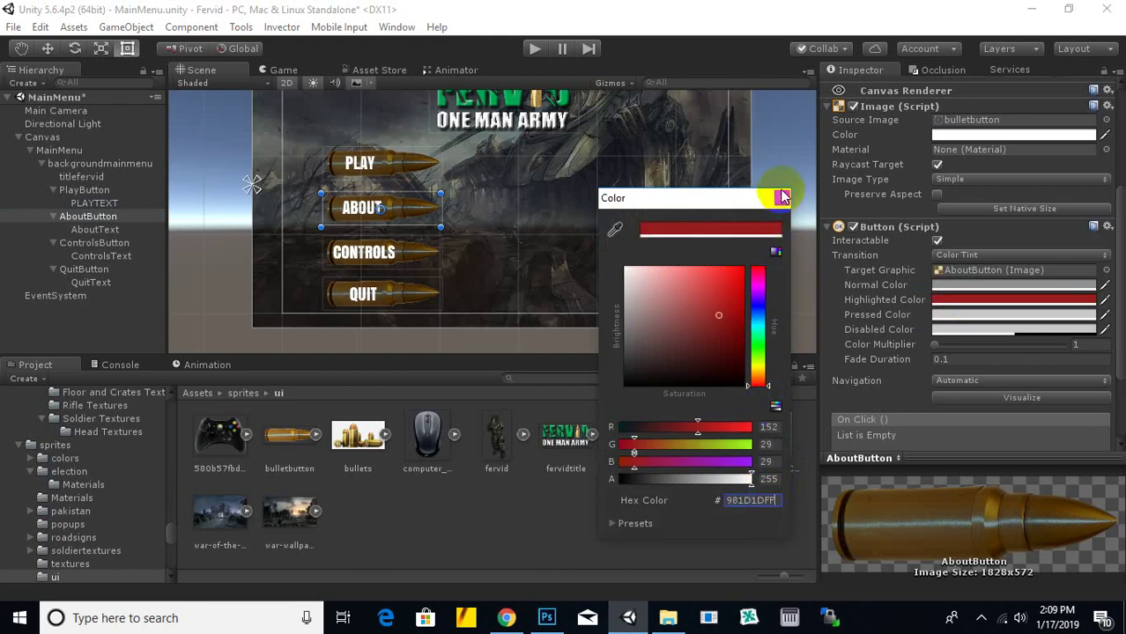
left_click(782, 197)
Step: Set AboutButton's Pressed Color to black, hex 000000FF
left_click(969, 314)
left_click(746, 385)
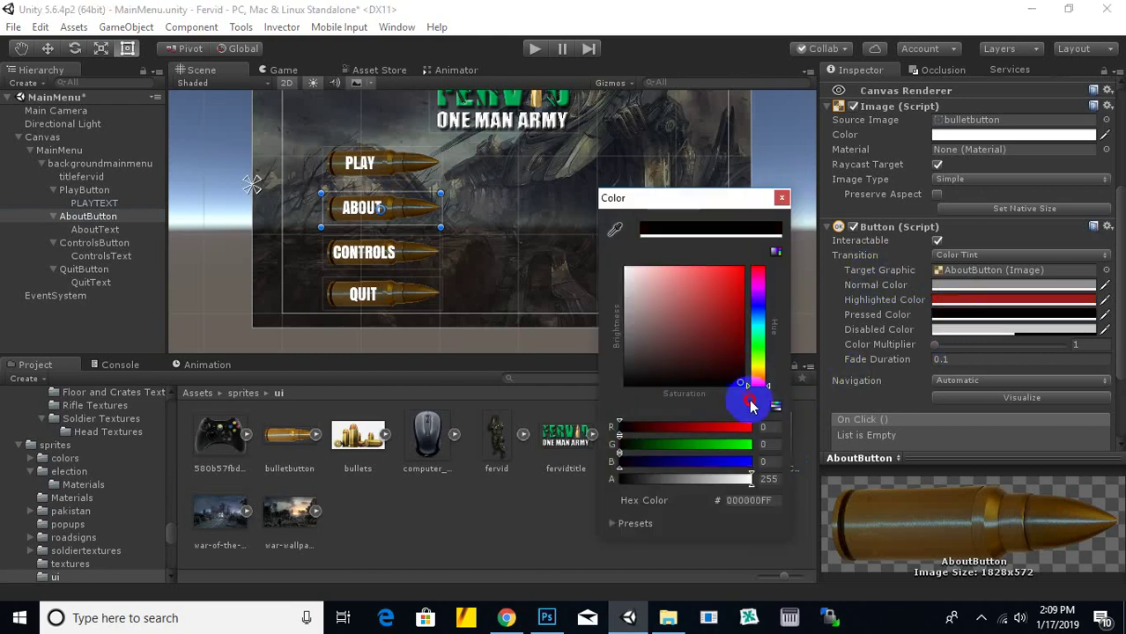
left_click(782, 198)
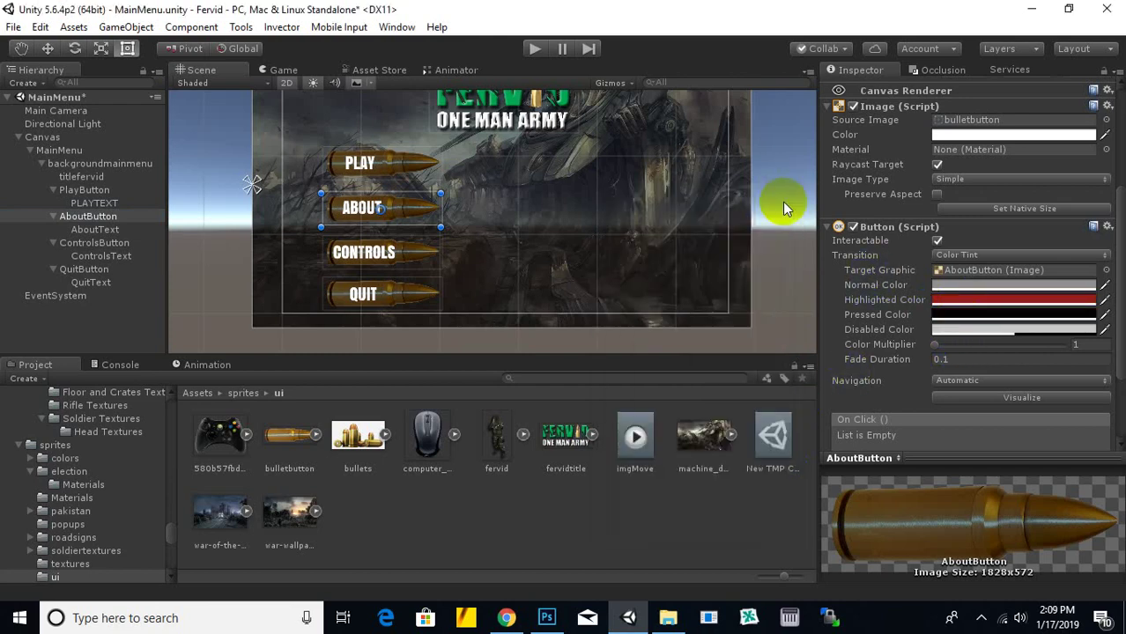
Step: Set ControlsButton's Highlighted Color to dark red, hex 981D1DFF, and its Pressed Color to black, hex 000000FF
left_click(95, 243)
left_click(963, 299)
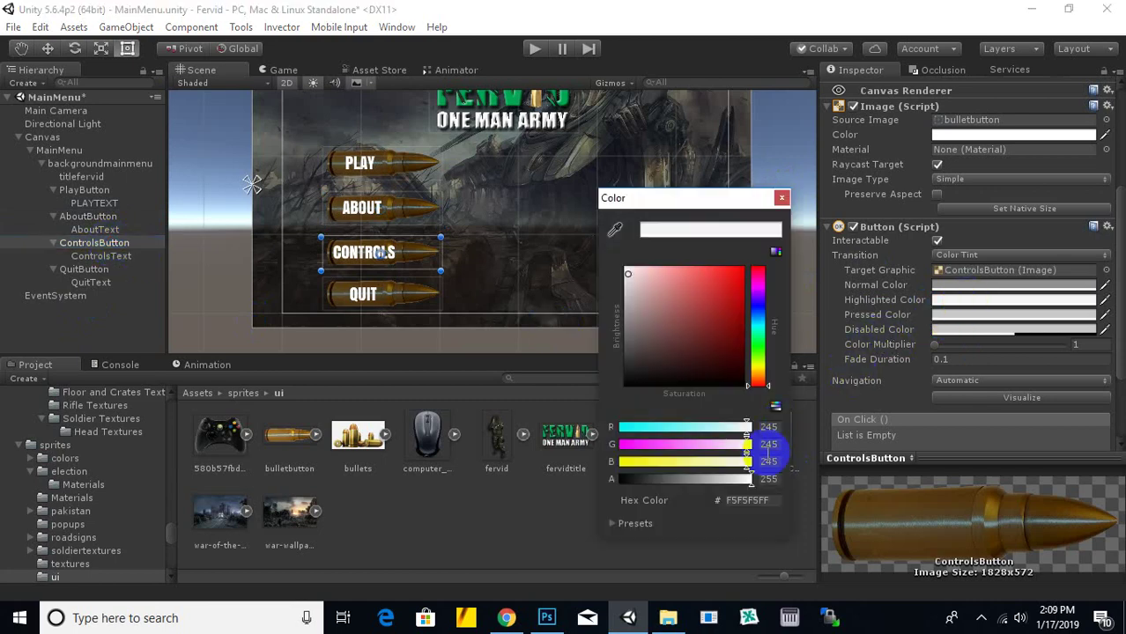
left_click(772, 502)
key("ctrl+v")
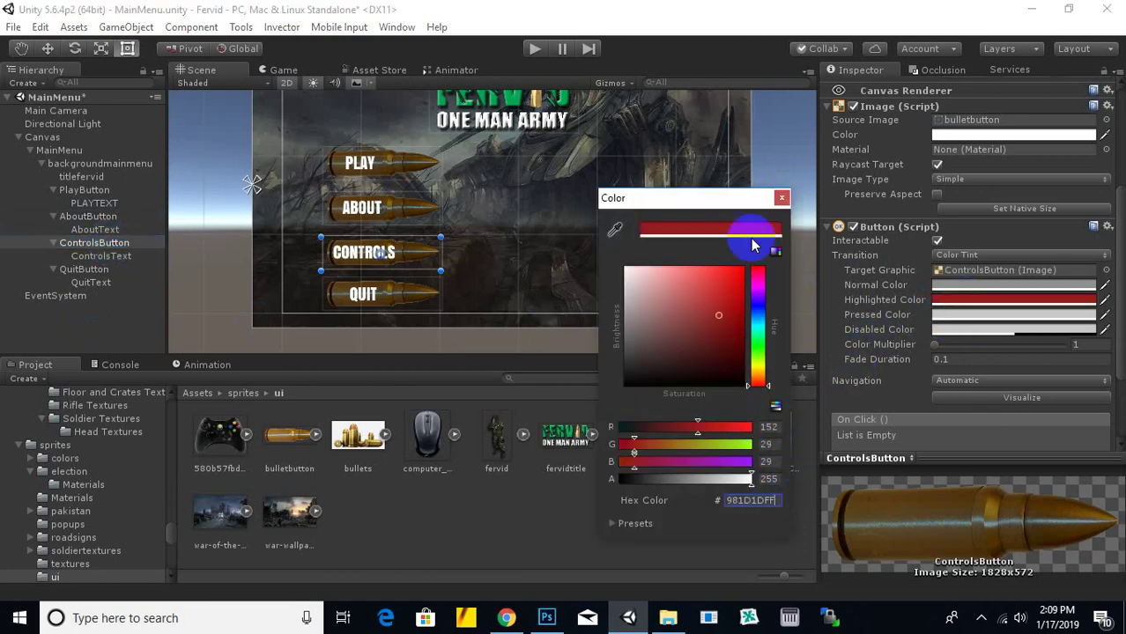
left_click(782, 197)
left_click(972, 314)
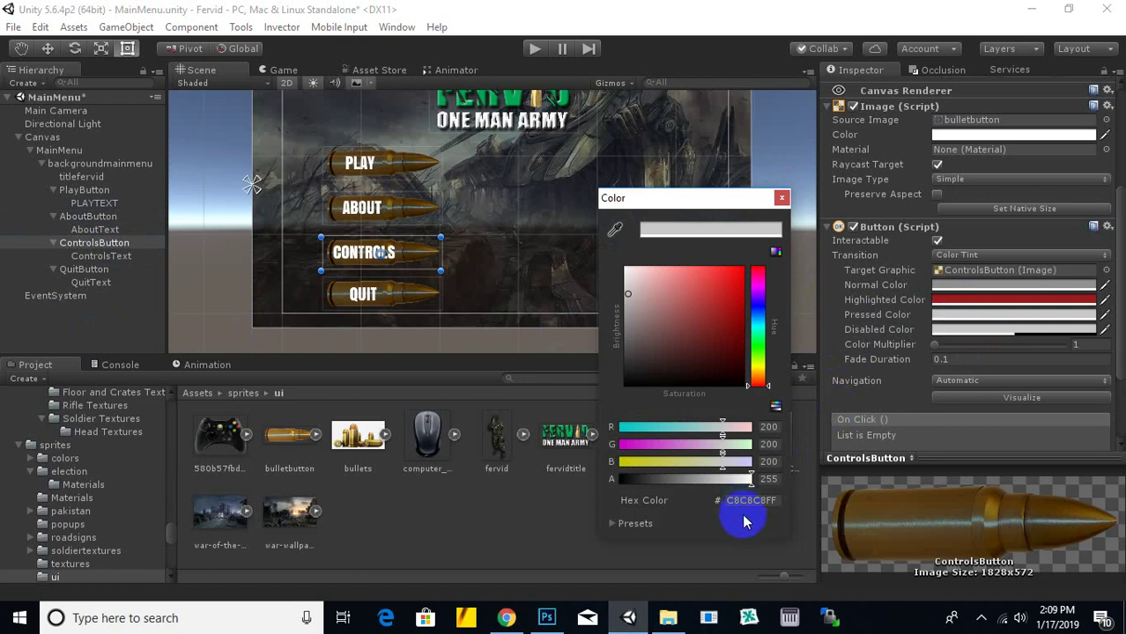
left_click_drag(728, 377, 738, 401)
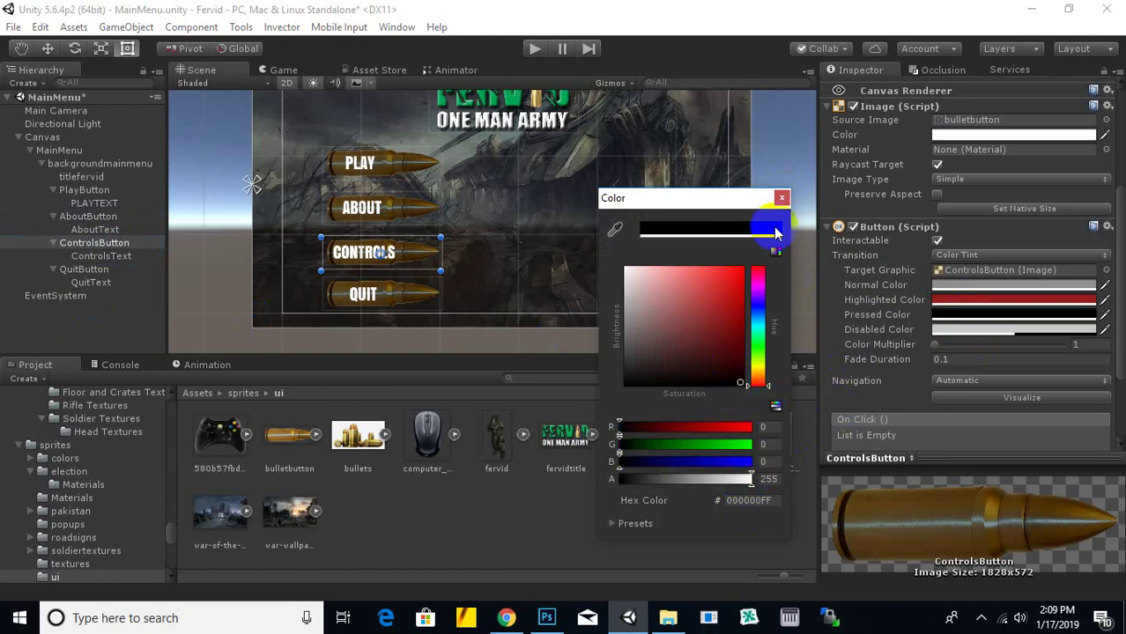
left_click(782, 197)
Step: Set QuitButton's Highlighted Color to the same dark red as ControlsButton, 981D1DFF, and its Pressed Color to black, hex 000000FF
left_click(84, 269)
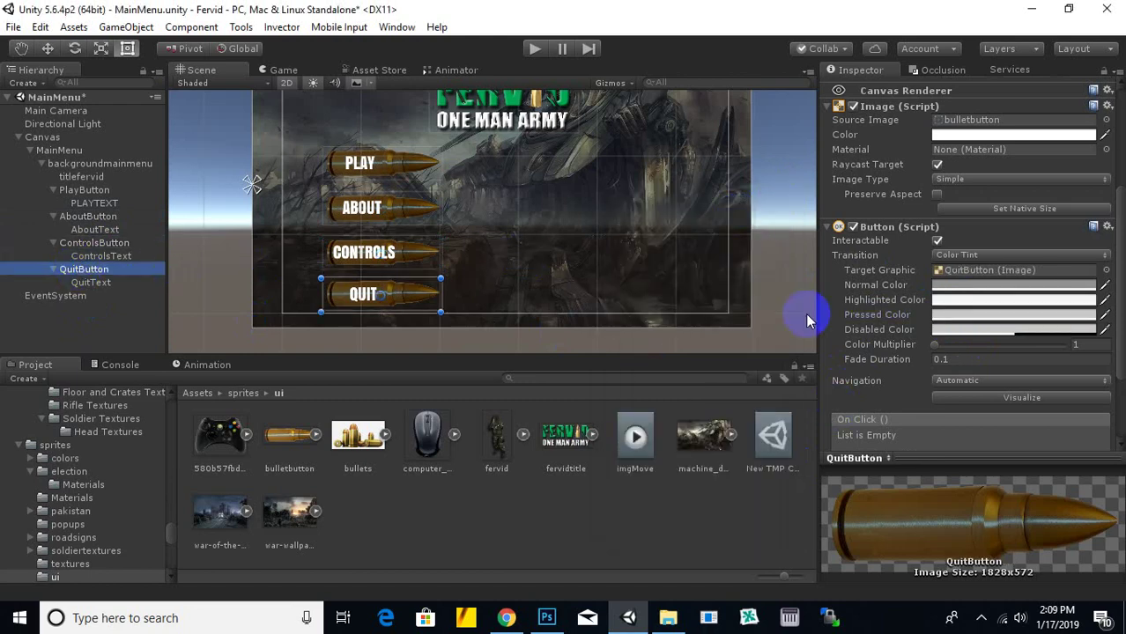
left_click(1034, 302)
left_click(765, 500)
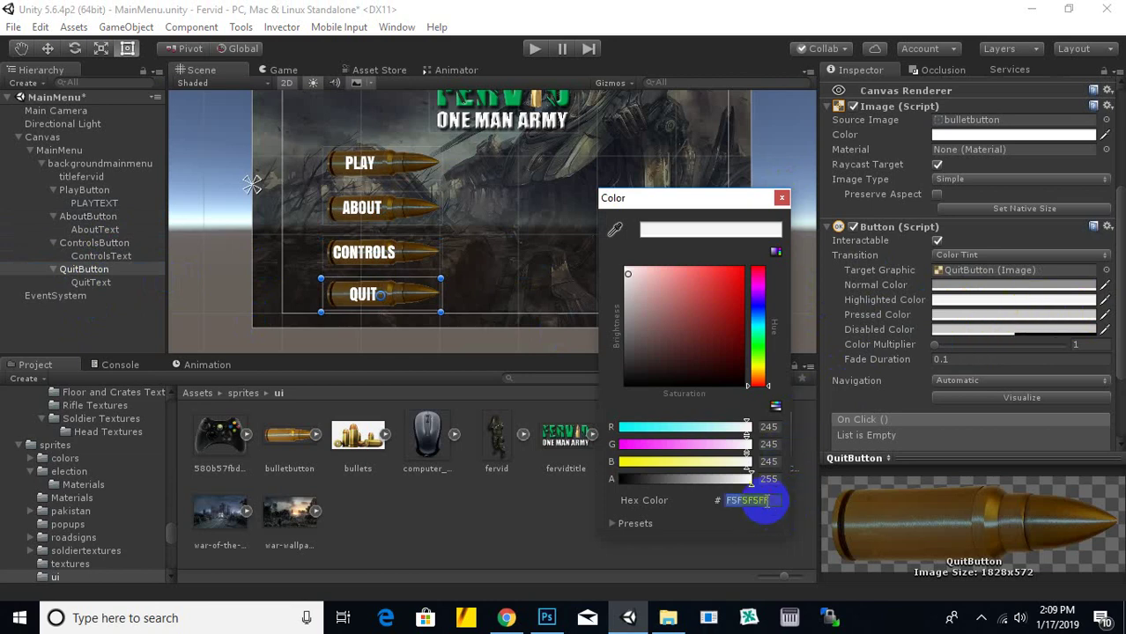
type("FF0000")
left_click(781, 197)
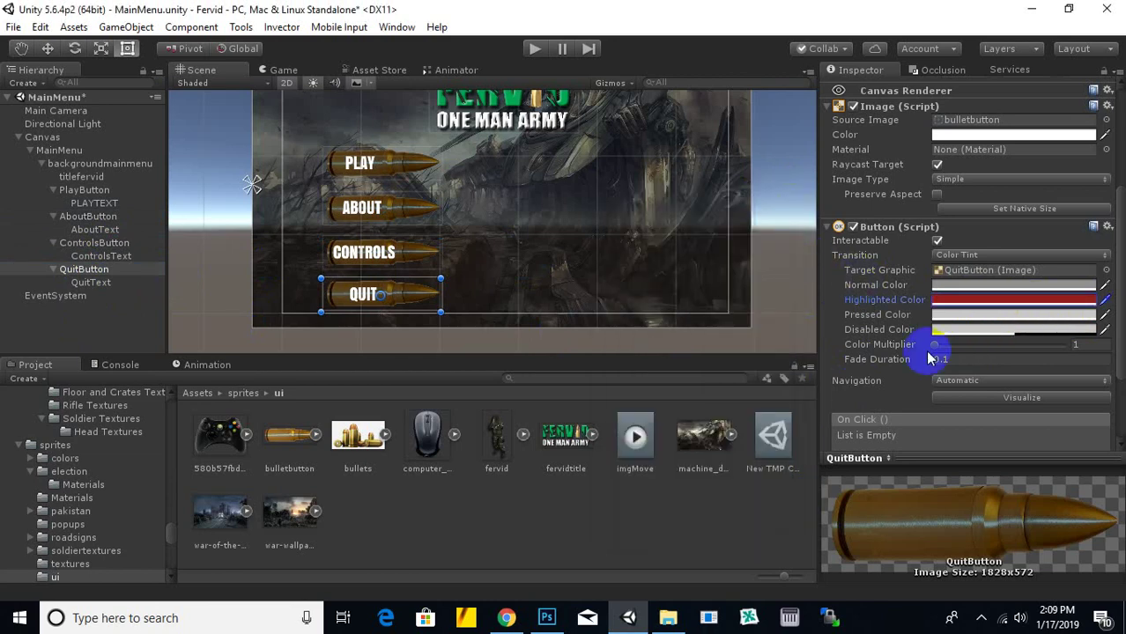
left_click(983, 317)
left_click_drag(713, 339, 742, 385)
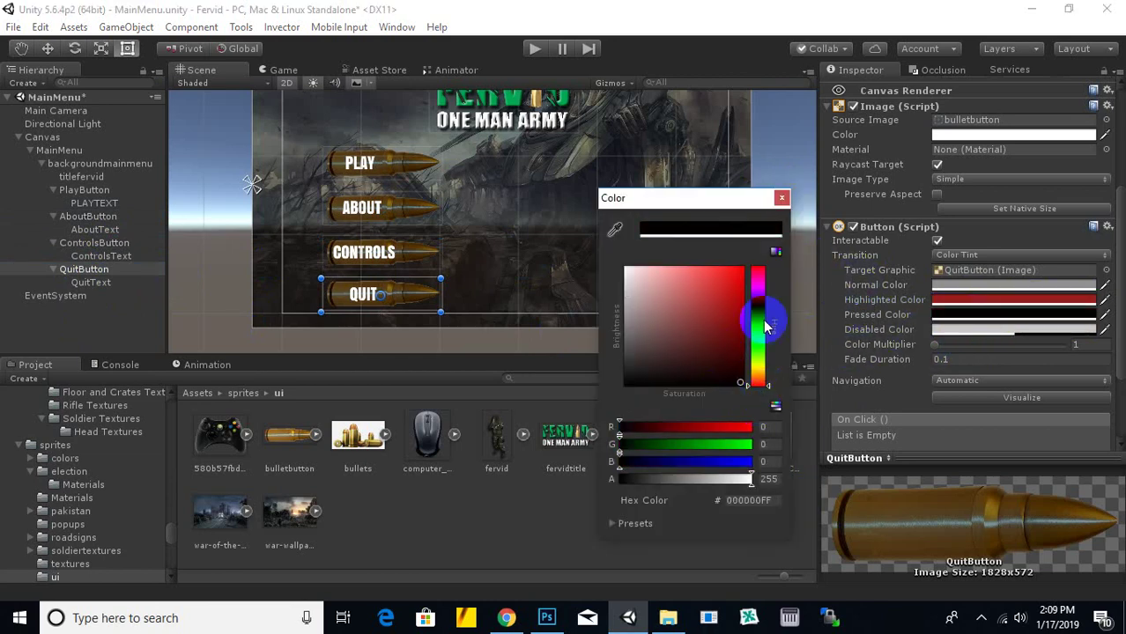
left_click(781, 199)
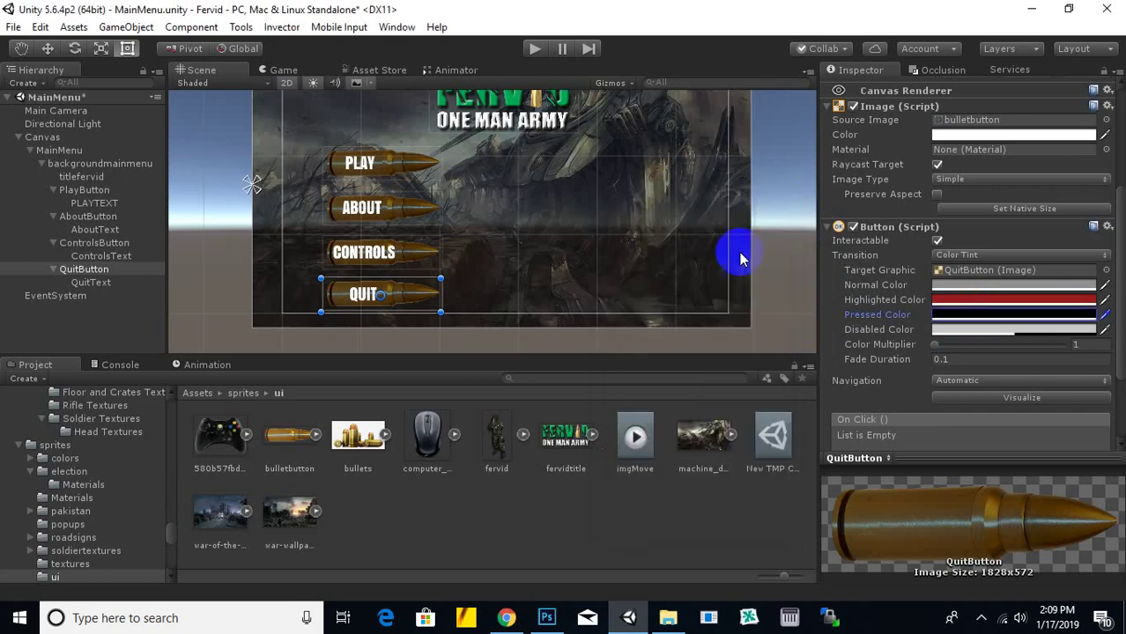
Step: Run the scene to test the menu buttons' colours, and stop play mode
left_click(534, 47)
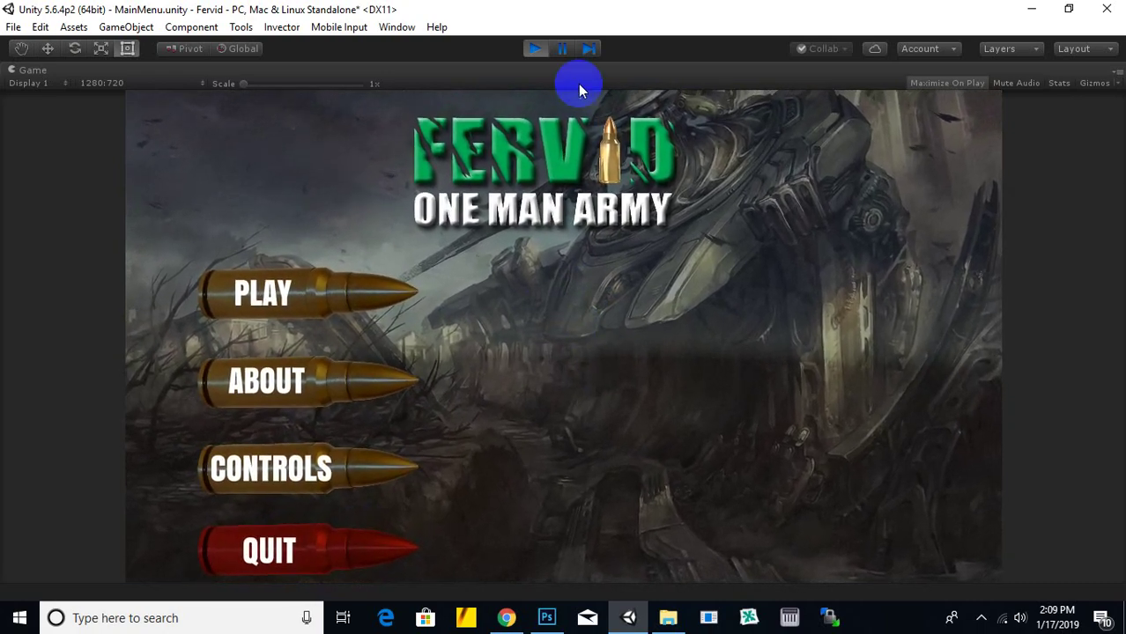
left_click(539, 51)
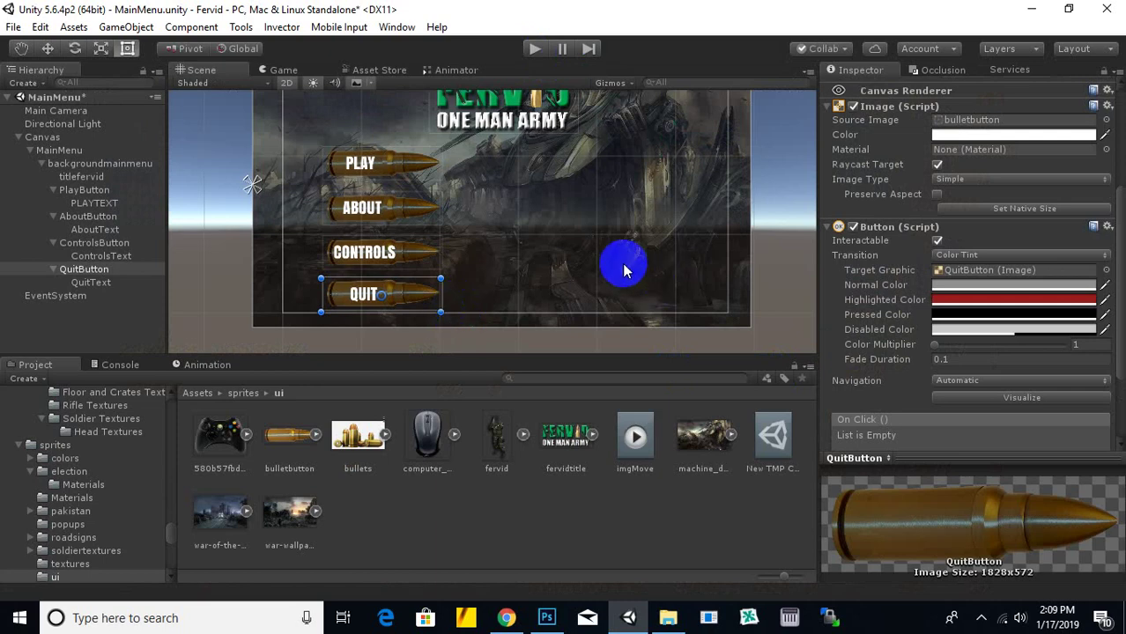
Step: Move PlayButton, AboutButton, ControlsButton and QuitButton together slightly up and to the left on the menu background
scroll(624, 280, "down", 2)
middle_click_drag(624, 280, 636, 289)
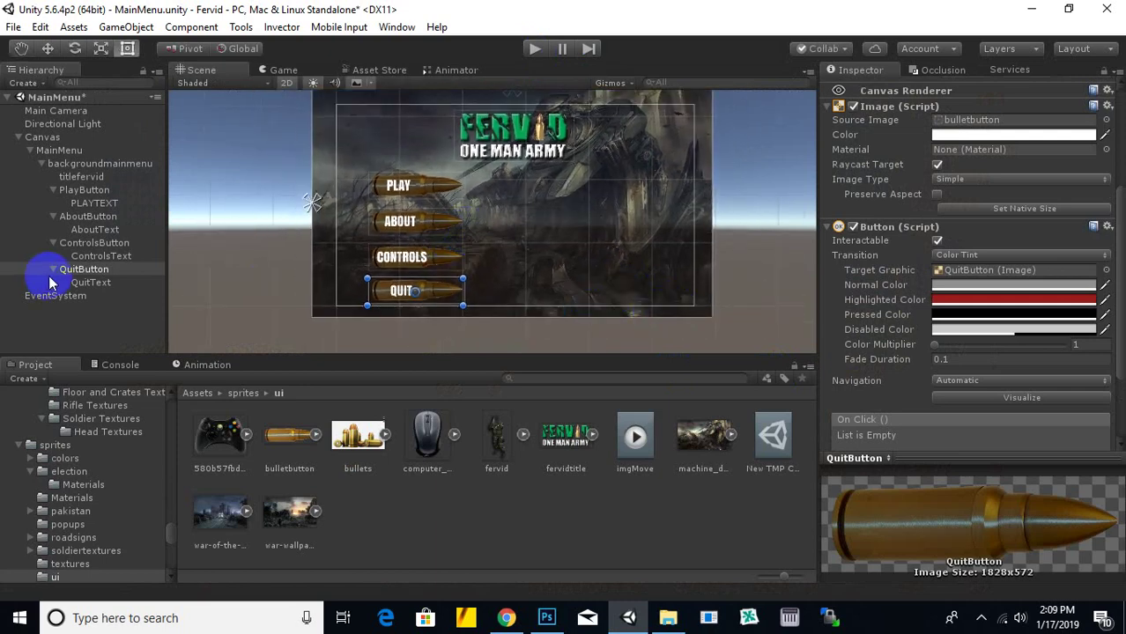
left_click(88, 243, "ctrl")
left_click(88, 216, "ctrl")
left_click(84, 191, "ctrl")
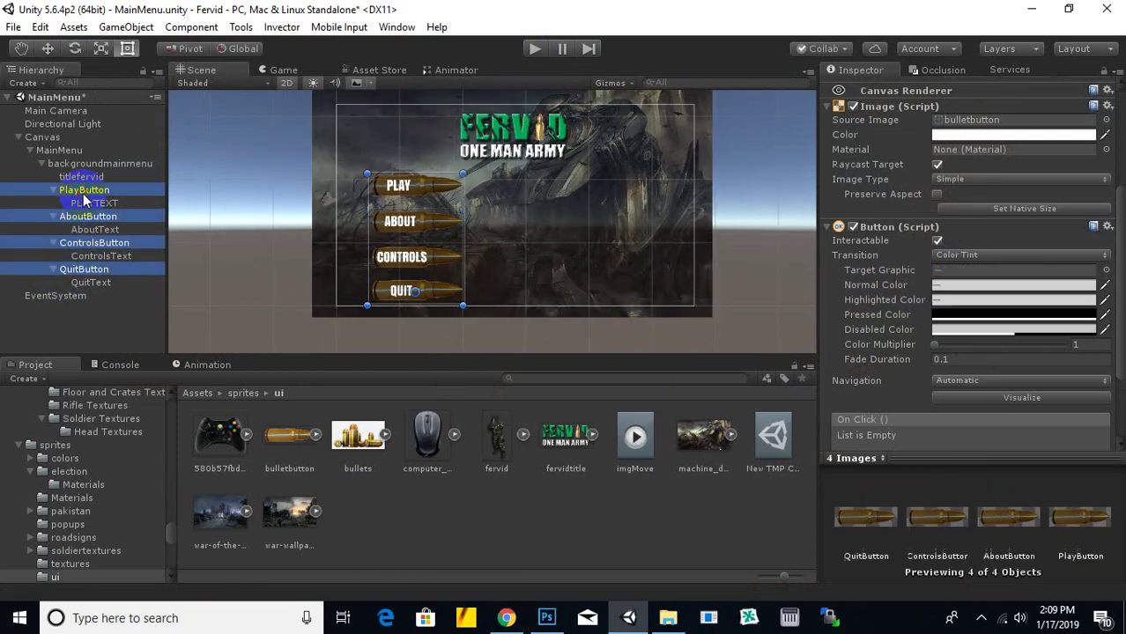
left_click(47, 49)
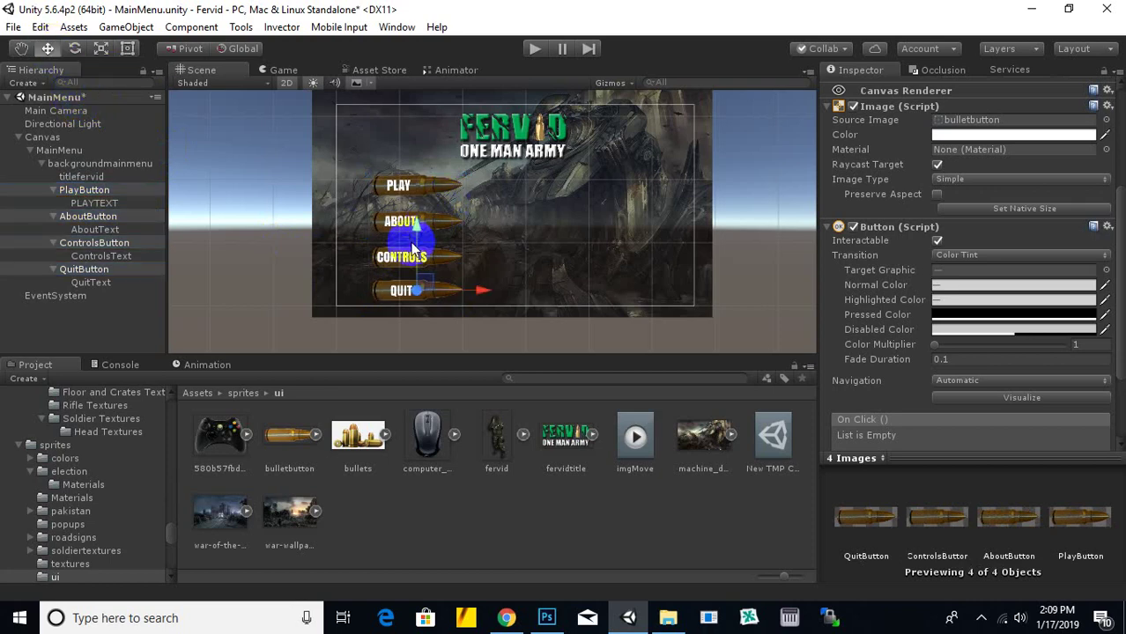
left_click_drag(413, 234, 415, 223)
left_click_drag(483, 286, 478, 279)
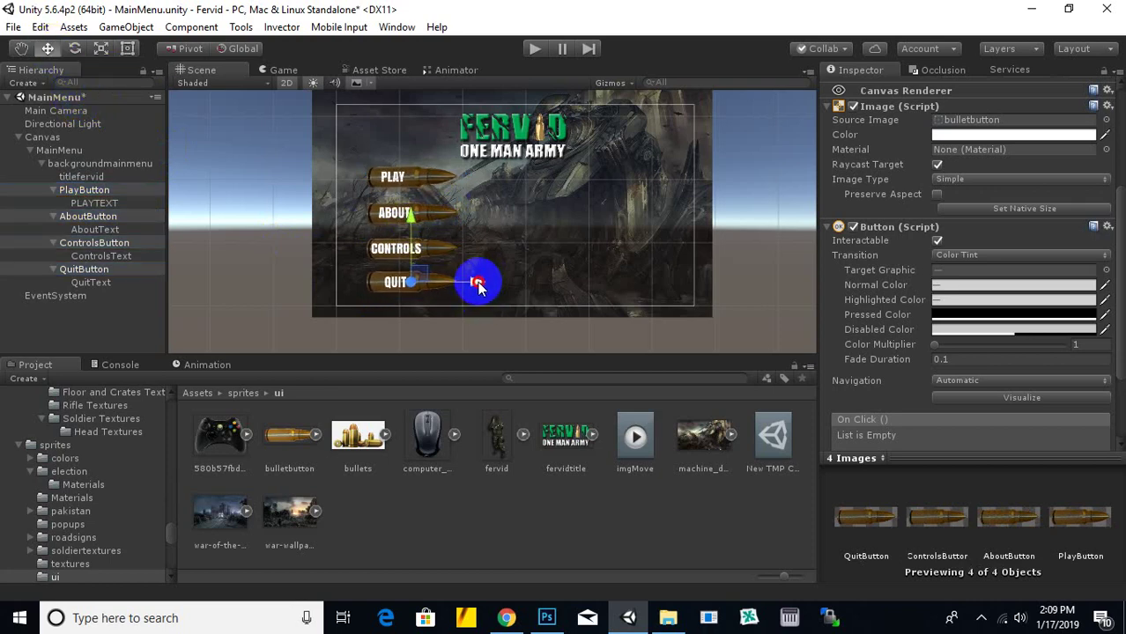
left_click_drag(408, 217, 408, 213)
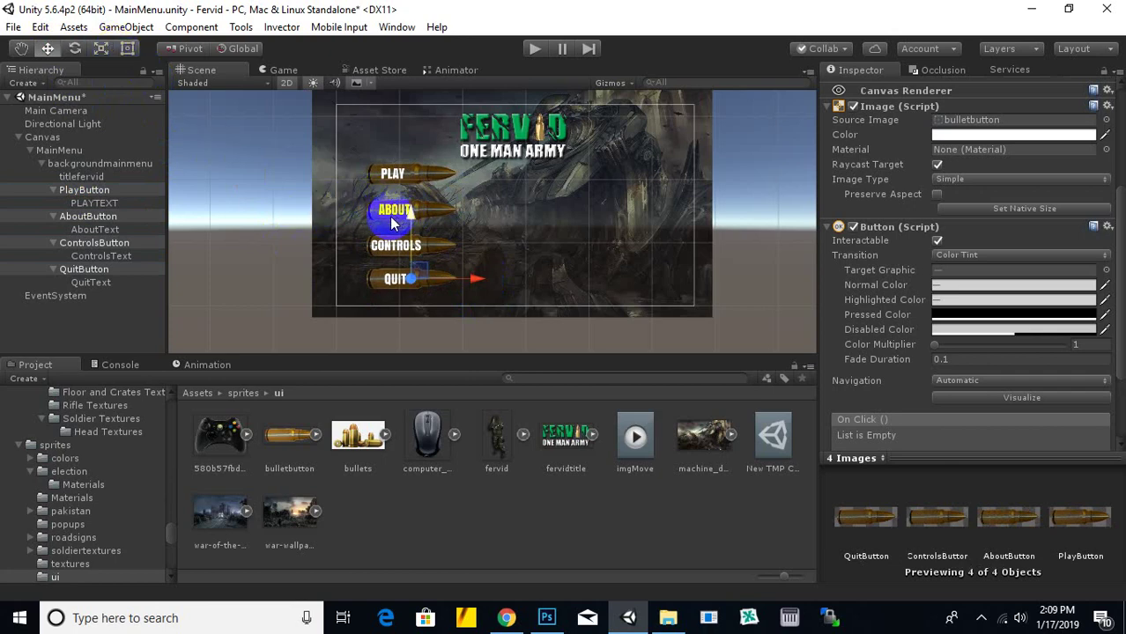
left_click_drag(398, 220, 409, 227)
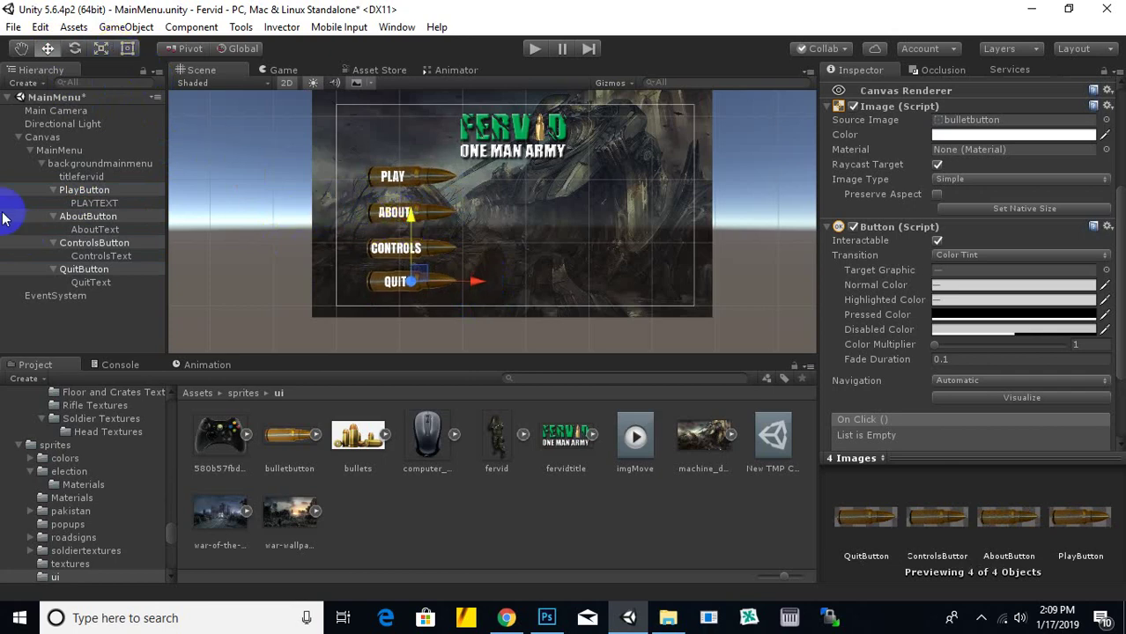
Step: Move AboutButton, ControlsButton and QuitButton up individually to tighten the vertical spacing below PlayButton
left_click(88, 217)
left_click_drag(414, 163, 414, 156)
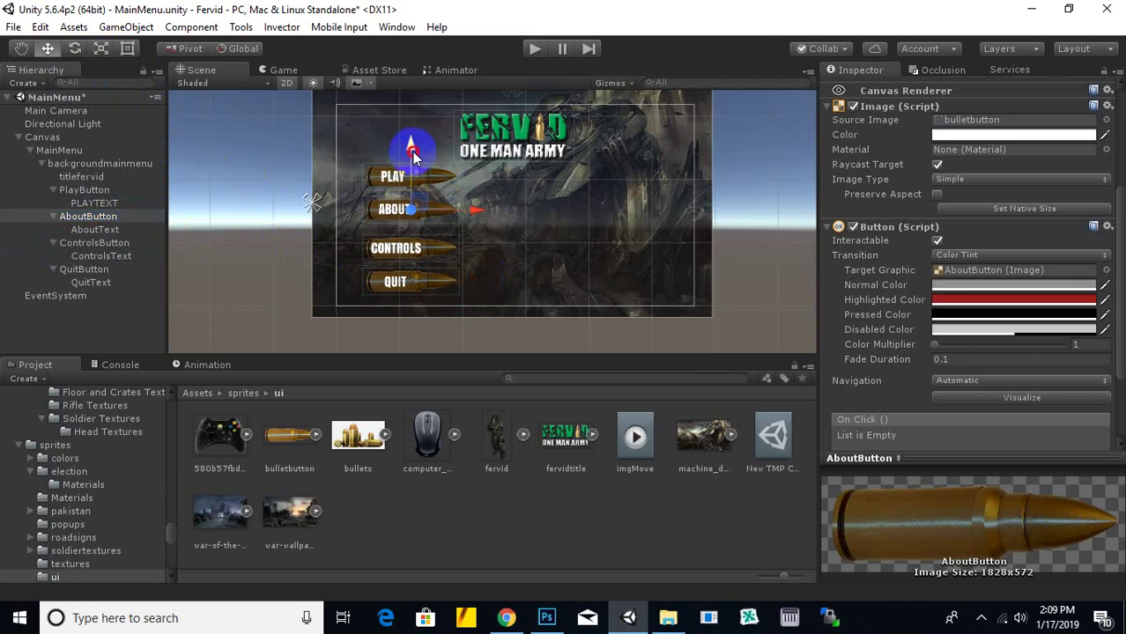
left_click(104, 243)
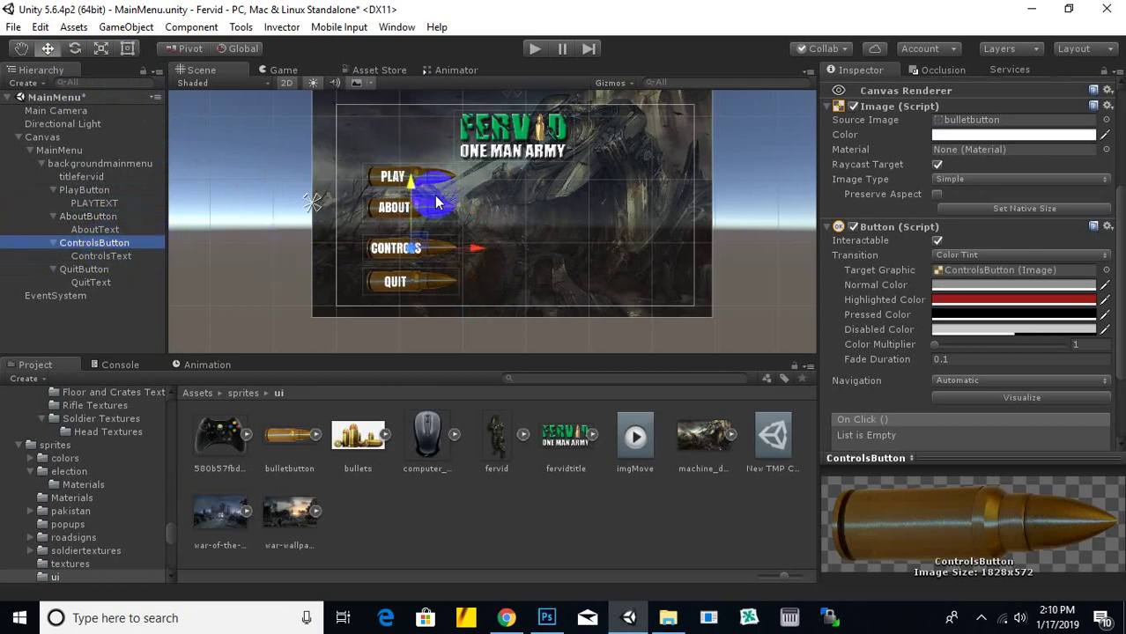
left_click_drag(404, 190, 407, 184)
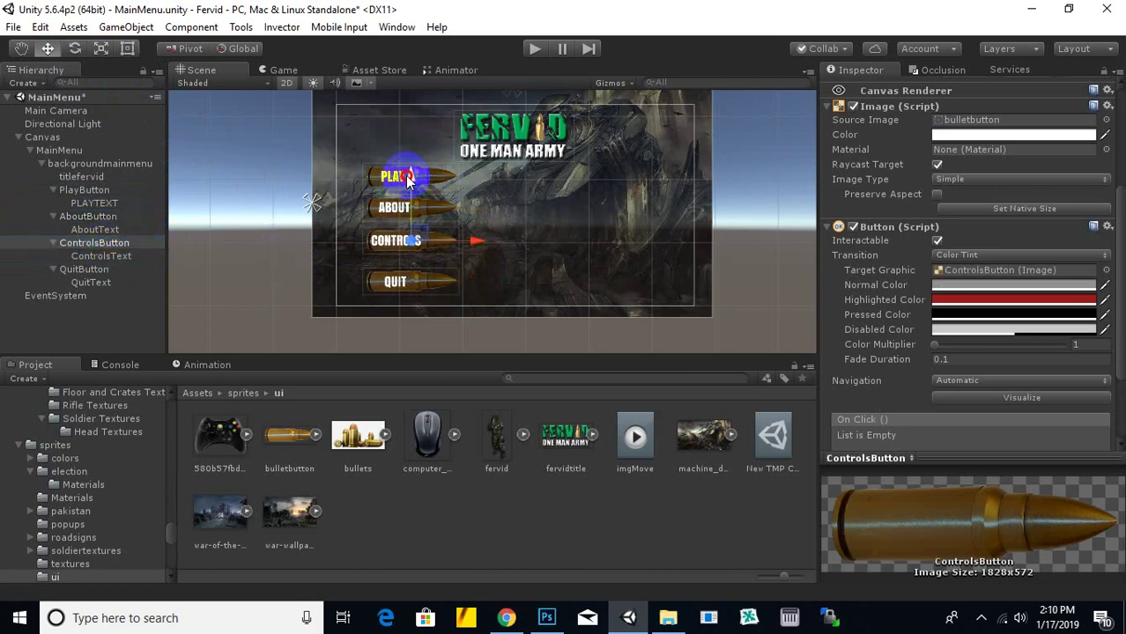
left_click(95, 269)
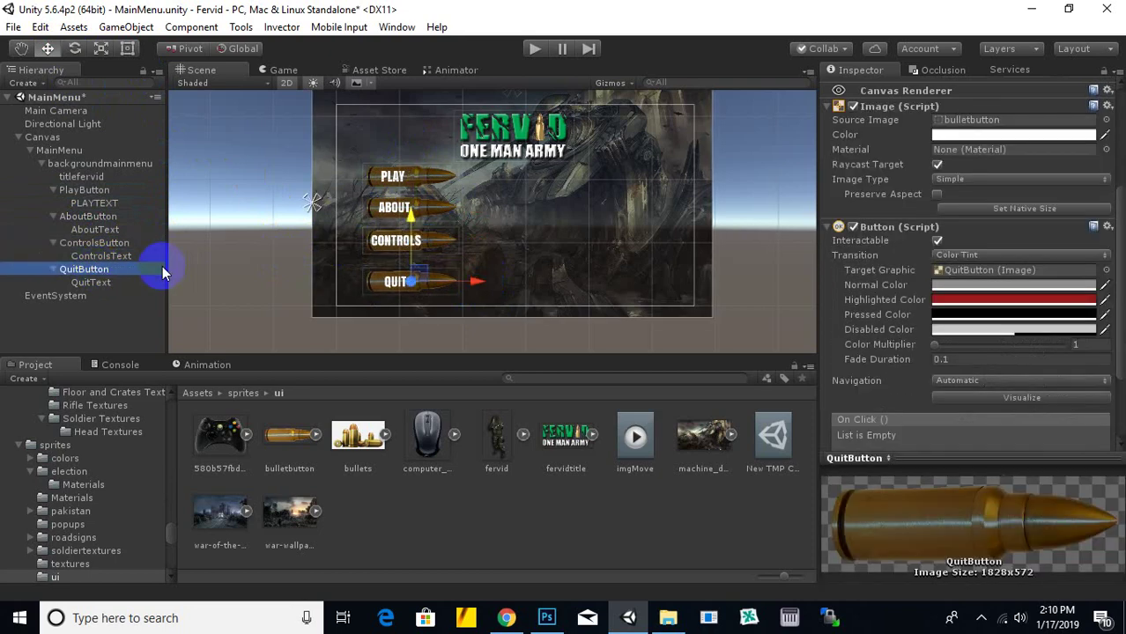
left_click_drag(407, 222, 412, 215)
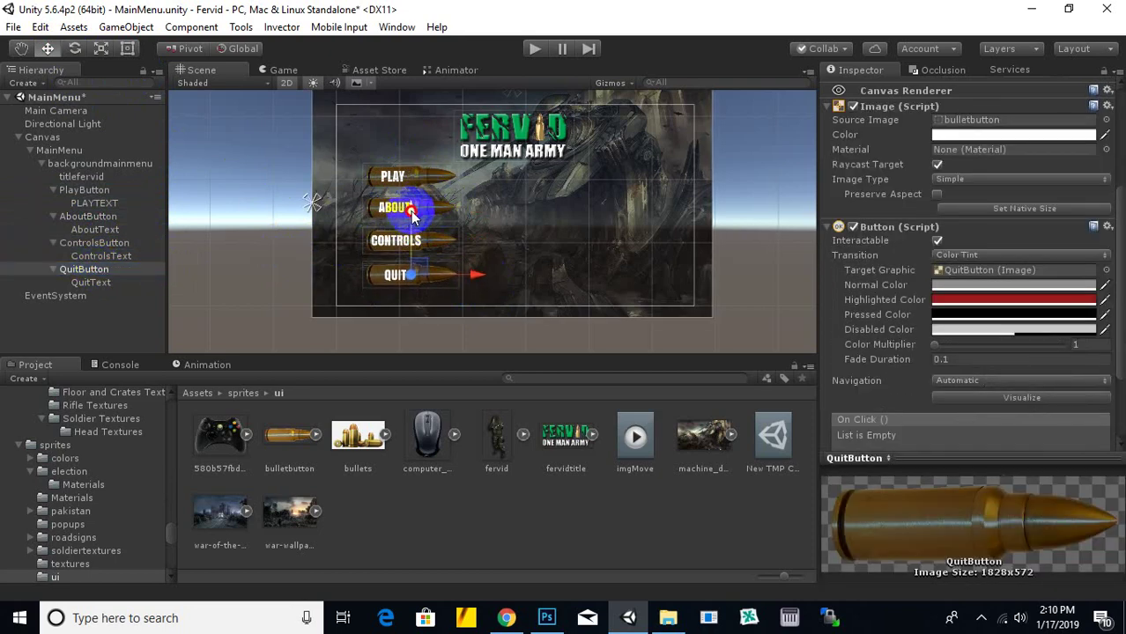
scroll(243, 232, "down", 2)
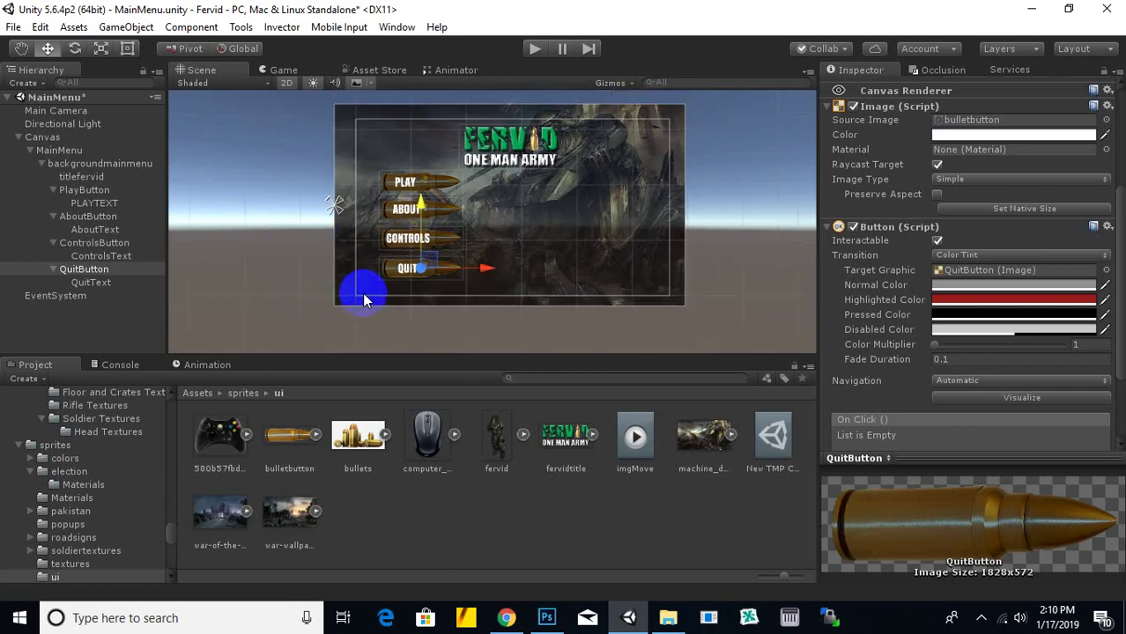